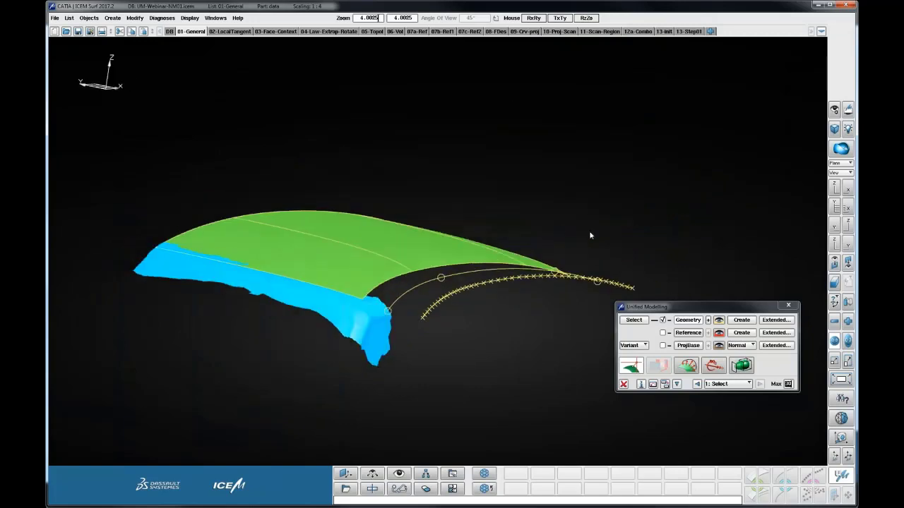
Step: Start control point modification on the selected geometry with the axis-based movement mode and the X and Y options enabled
{"action": "left_click", "coordinate": [631, 365]}
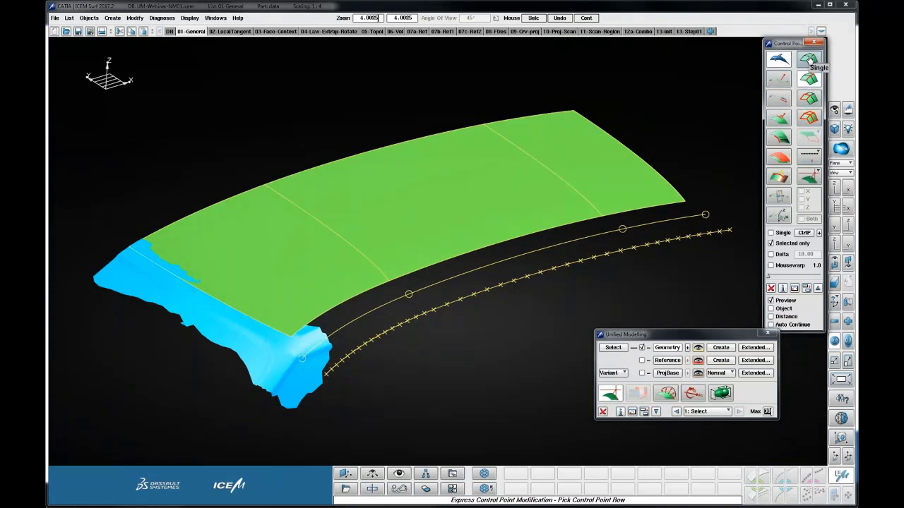
{"action": "left_click", "coordinate": [780, 217]}
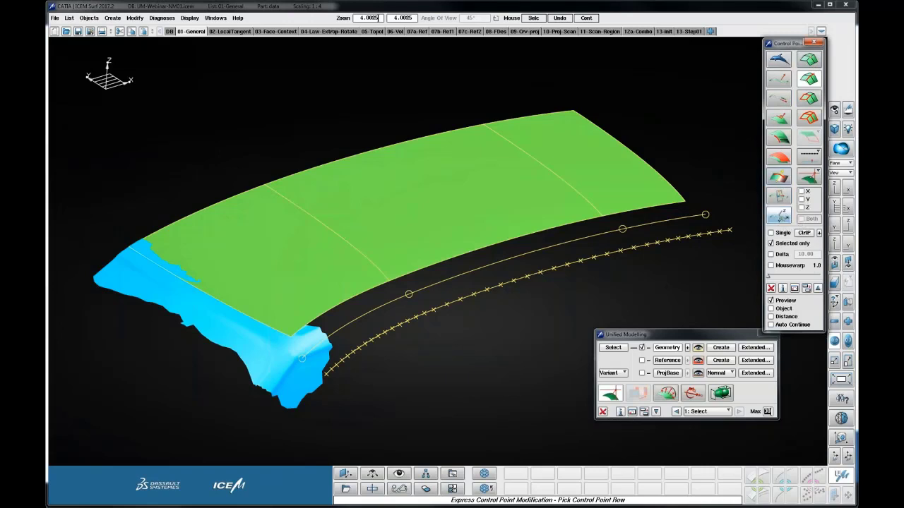
{"action": "left_click", "coordinate": [801, 191]}
{"action": "left_click", "coordinate": [801, 199]}
Step: Turn on the display of surface control points for the geometry and close the display options
{"action": "middle_click_drag", "start_coordinate": [511, 335], "coordinate": [508, 262]}
{"action": "left_click_drag", "start_coordinate": [680, 336], "coordinate": [654, 348]}
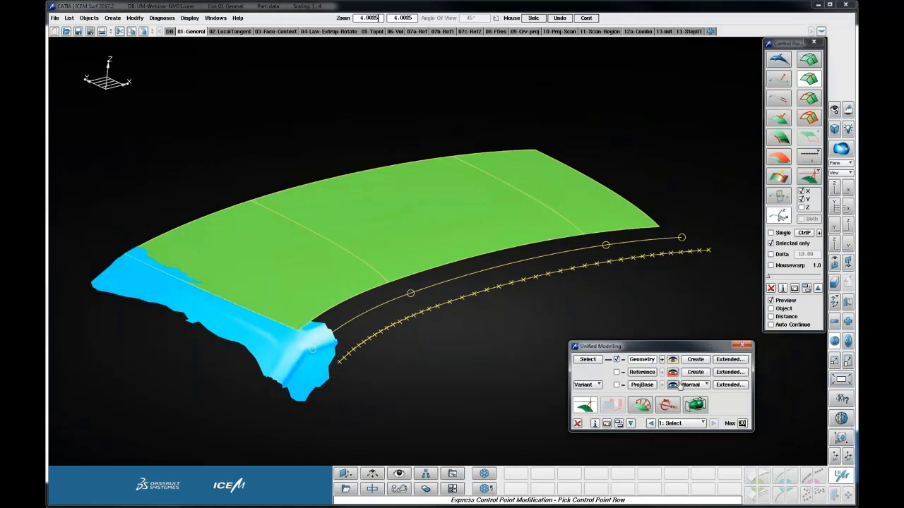
{"action": "left_click", "coordinate": [671, 360]}
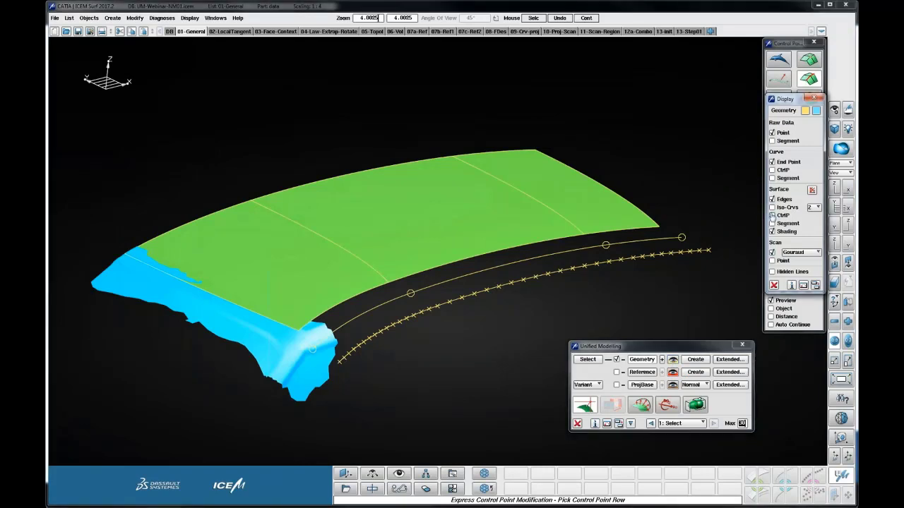
{"action": "left_click", "coordinate": [773, 215]}
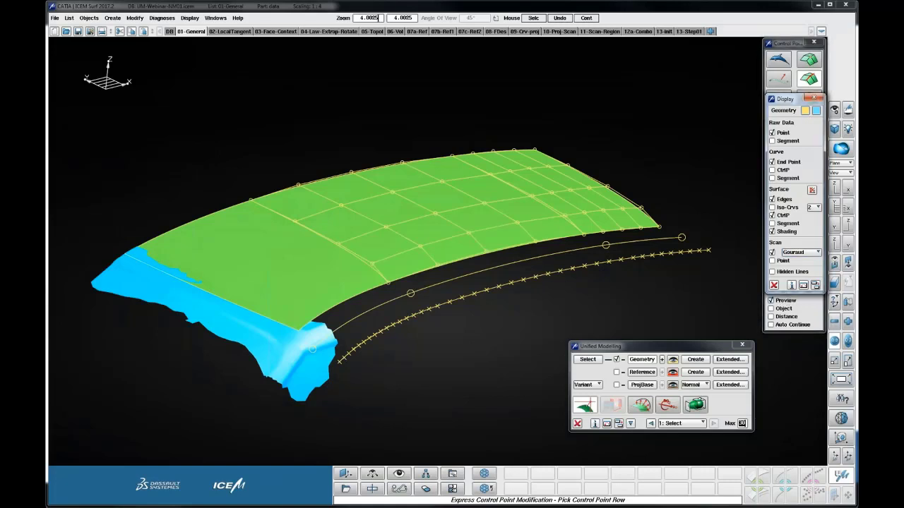
{"action": "left_click", "coordinate": [773, 285]}
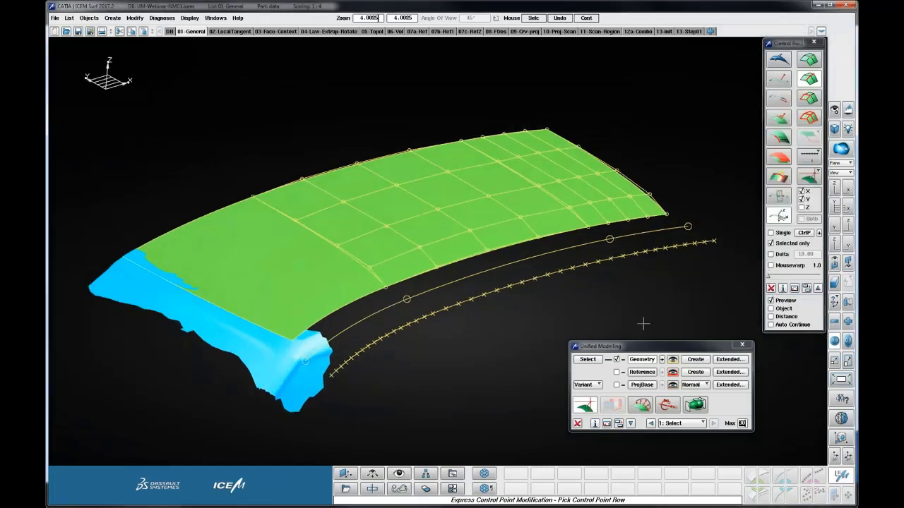
Step: Set the control point modification to single points with the peaked influence shape
{"action": "left_click", "coordinate": [807, 61]}
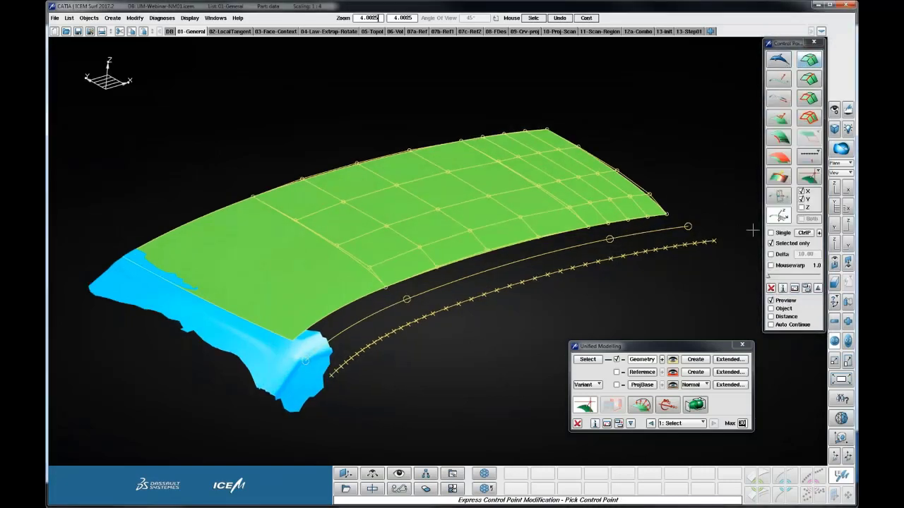
{"action": "left_click", "coordinate": [810, 156]}
{"action": "left_click", "coordinate": [809, 282]}
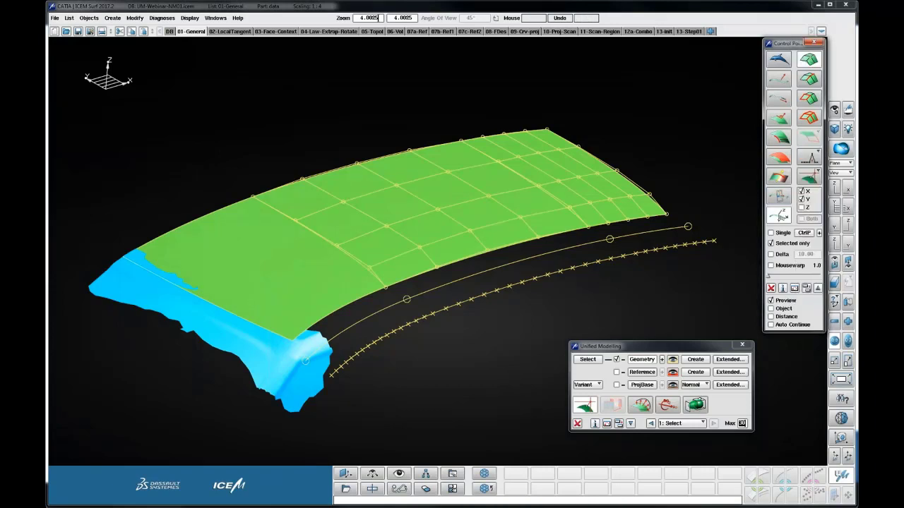
Step: Move two inner control points of the gridded surface upward and pull up the end point of the curve segment beside it
{"action": "left_click_drag", "start_coordinate": [440, 209], "coordinate": [440, 178]}
{"action": "left_click_drag", "start_coordinate": [340, 246], "coordinate": [339, 221]}
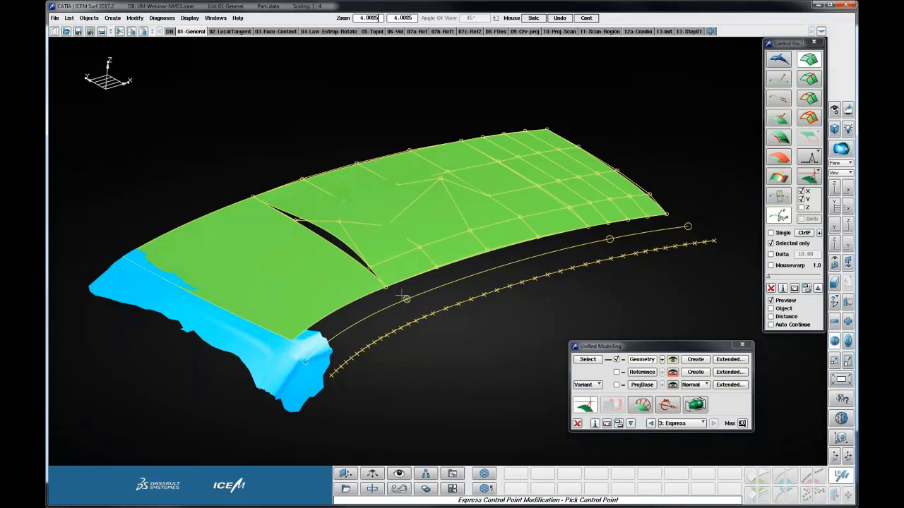
{"action": "left_click", "coordinate": [407, 298]}
{"action": "left_click", "coordinate": [430, 338]}
Step: Move one point of the raw data line down and pull one point of the blue scan upward
{"action": "left_click", "coordinate": [447, 308]}
{"action": "left_click", "coordinate": [444, 329]}
{"action": "left_click", "coordinate": [255, 343]}
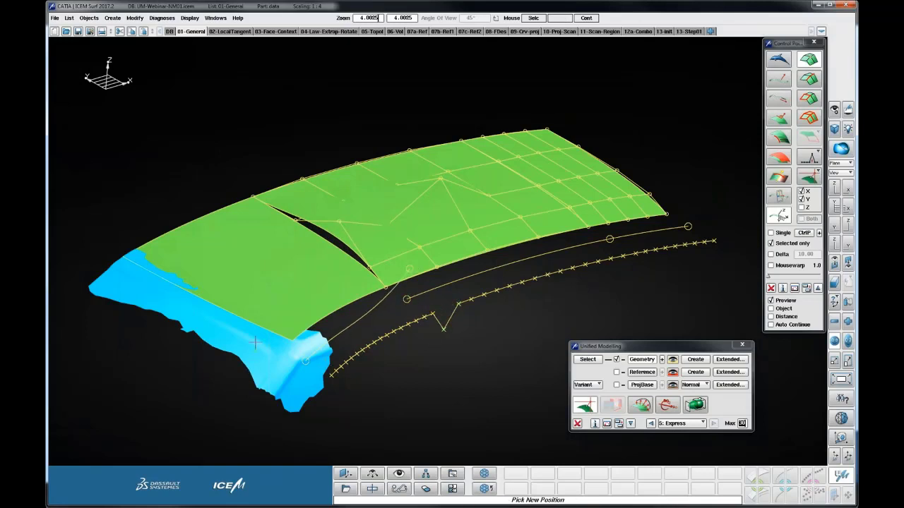
{"action": "left_click", "coordinate": [261, 300]}
{"action": "left_click_drag", "start_coordinate": [309, 347], "coordinate": [452, 357], "text": "shift"}
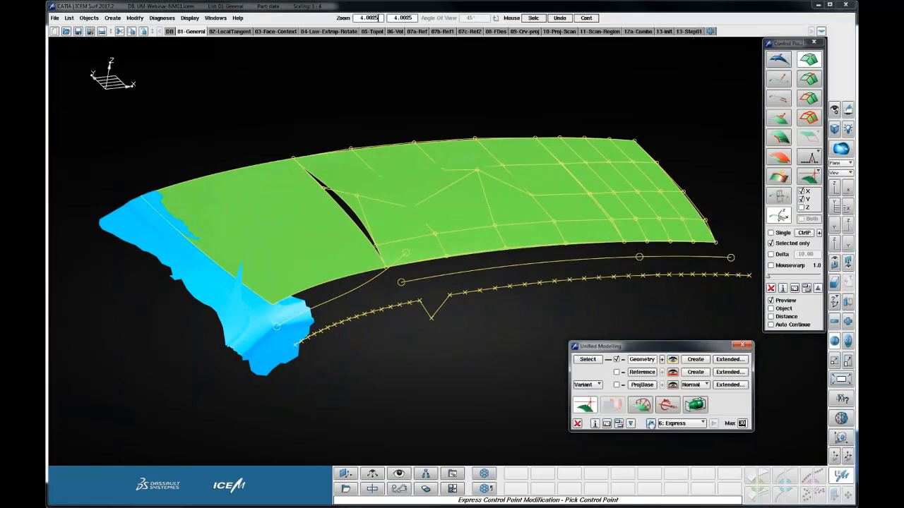
Step: Undo all the single-point changes on the surface, curve, raw data and scan, returning to the Select stage of the history
{"action": "left_click", "coordinate": [650, 423]}
{"action": "left_click", "coordinate": [650, 423]}
{"action": "left_click", "coordinate": [650, 423]}
{"action": "left_click", "coordinate": [651, 423]}
{"action": "left_click", "coordinate": [651, 423]}
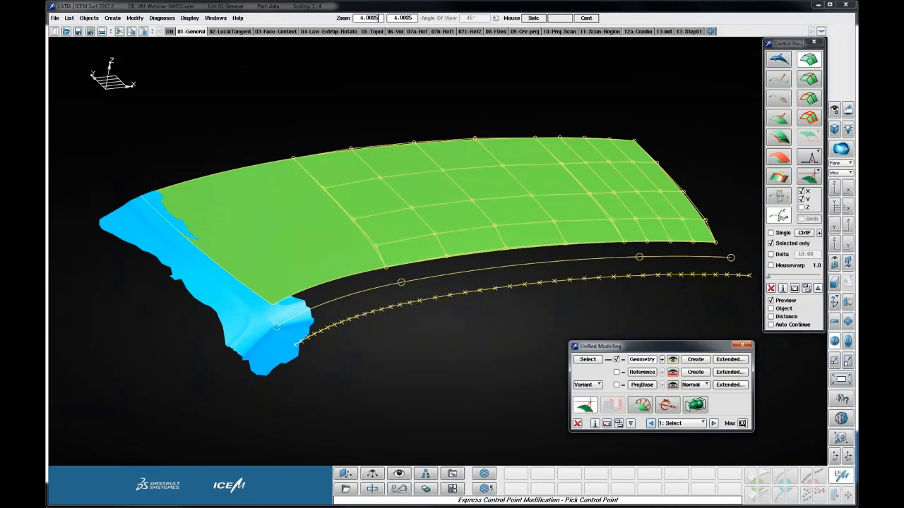
{"action": "left_click", "coordinate": [650, 423]}
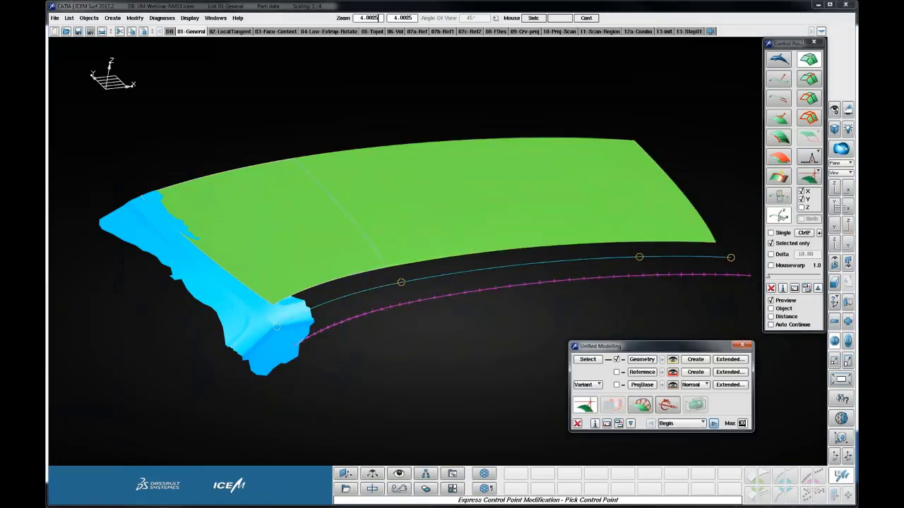
{"action": "left_click", "coordinate": [713, 423]}
Step: Delete the middle segment of the curve running beside the green surface
{"action": "right_click_drag", "start_coordinate": [521, 289], "coordinate": [547, 367], "text": "ctrl"}
{"action": "left_click_drag", "start_coordinate": [546, 367], "coordinate": [546, 273], "text": "ctrl"}
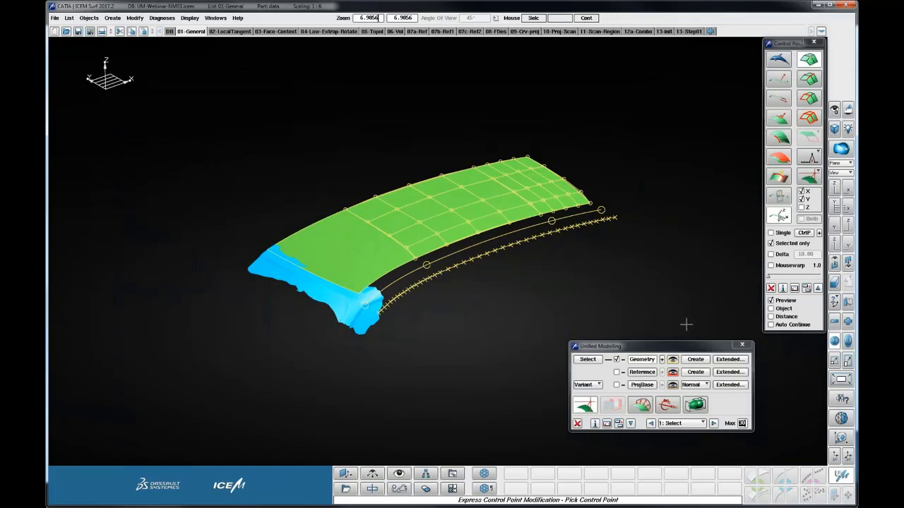
{"action": "mouse_move", "coordinate": [548, 241]}
{"action": "right_mouse_down", "text": "ctrl"}
{"action": "mouse_move", "coordinate": [572, 246]}
{"action": "mouse_move", "coordinate": [541, 250]}
{"action": "right_mouse_up", "text": "ctrl"}
{"action": "left_click", "coordinate": [426, 488]}
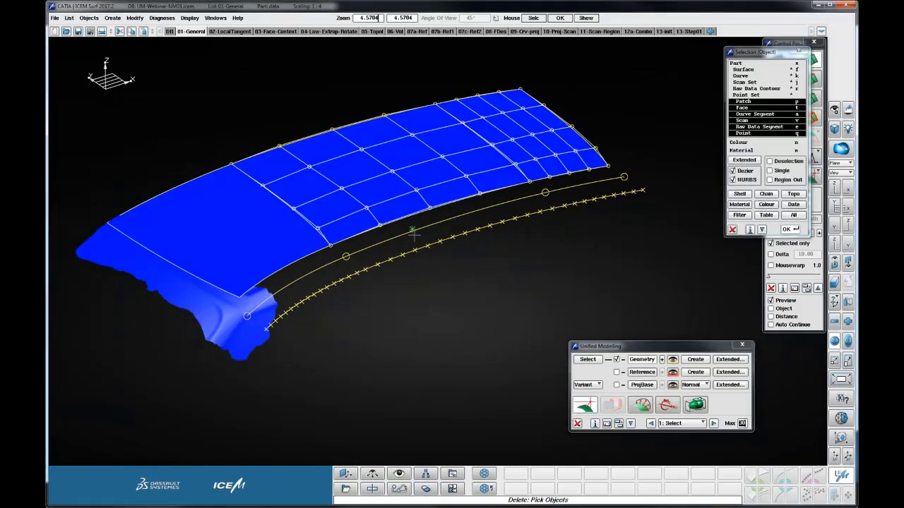
{"action": "middle_click", "coordinate": [430, 272]}
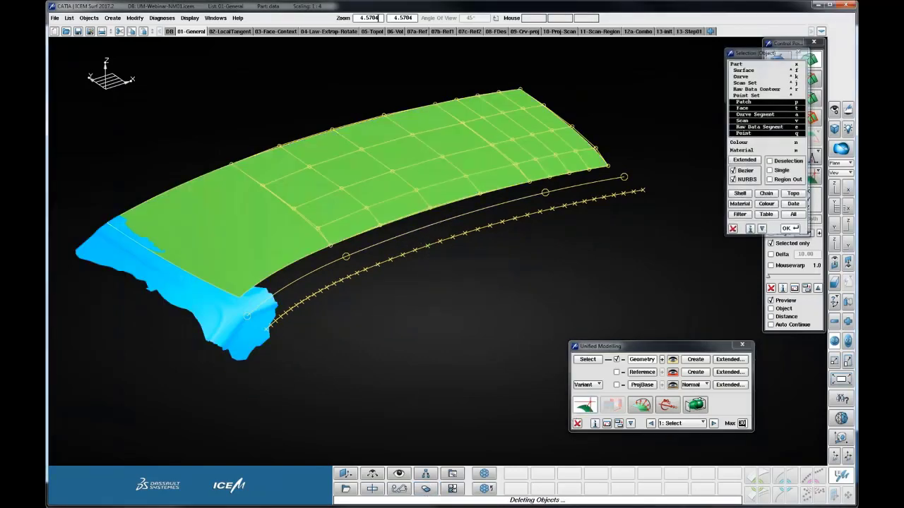
Step: Open the creation options for the geometry set and place the window clear of the model
{"action": "left_click_drag", "start_coordinate": [543, 272], "coordinate": [516, 282], "text": "ctrl"}
{"action": "right_click_drag", "start_coordinate": [515, 282], "coordinate": [524, 277], "text": "ctrl"}
{"action": "middle_click_drag", "start_coordinate": [523, 277], "coordinate": [520, 307], "text": "ctrl"}
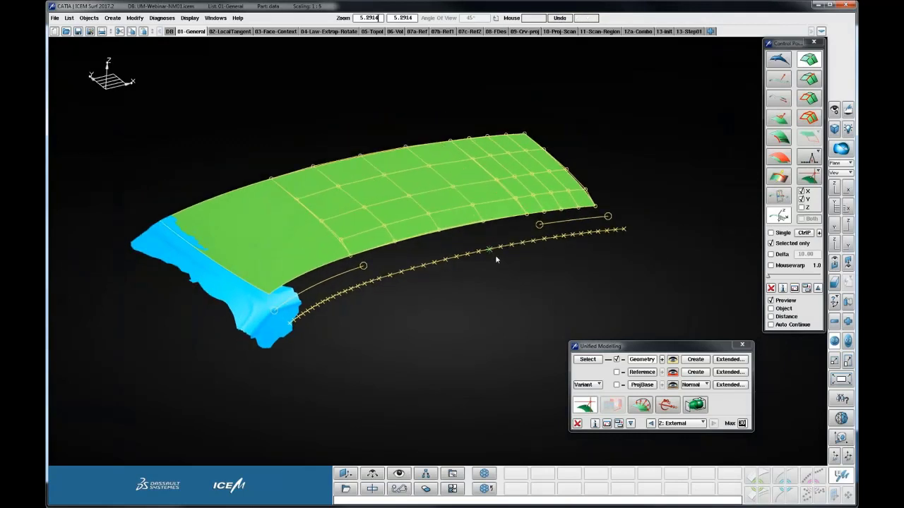
{"action": "left_click", "coordinate": [696, 360]}
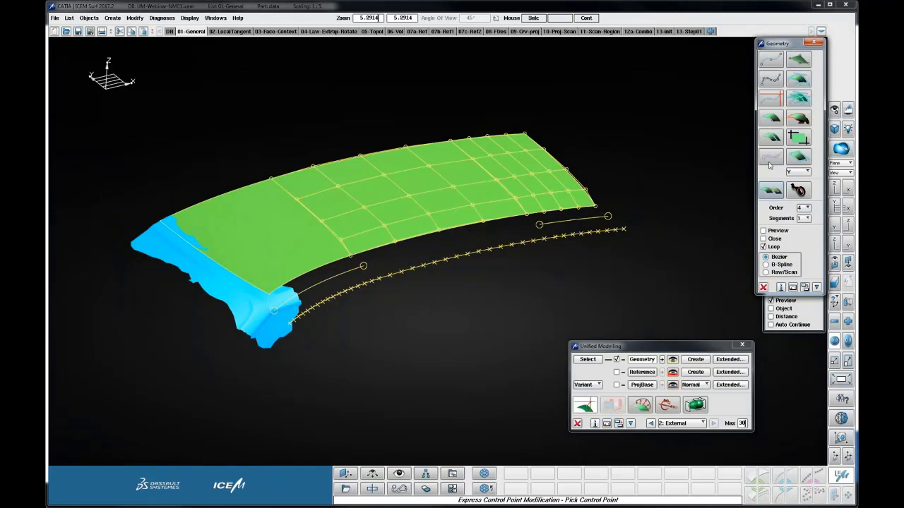
{"action": "left_click_drag", "start_coordinate": [785, 45], "coordinate": [766, 44]}
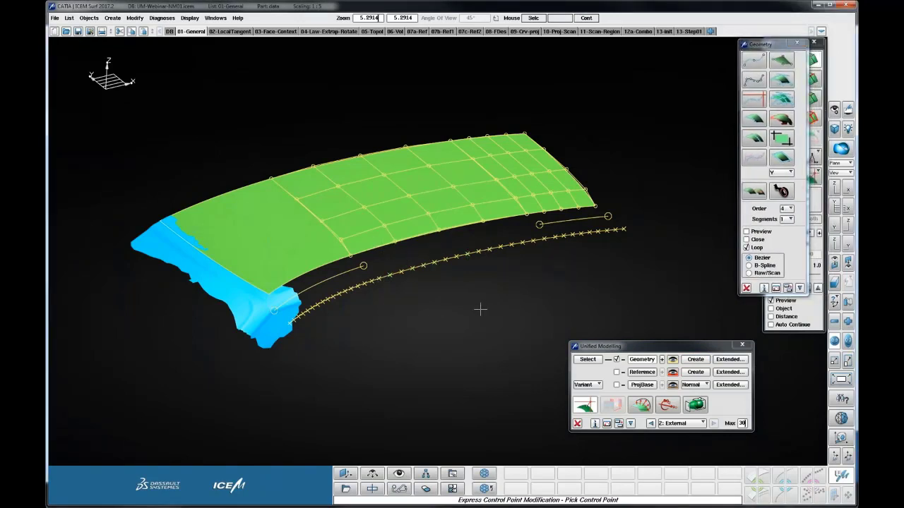
Step: Blend the two remaining curve segments between their facing end points with tangent transitions and order 4
{"action": "right_click", "coordinate": [480, 284]}
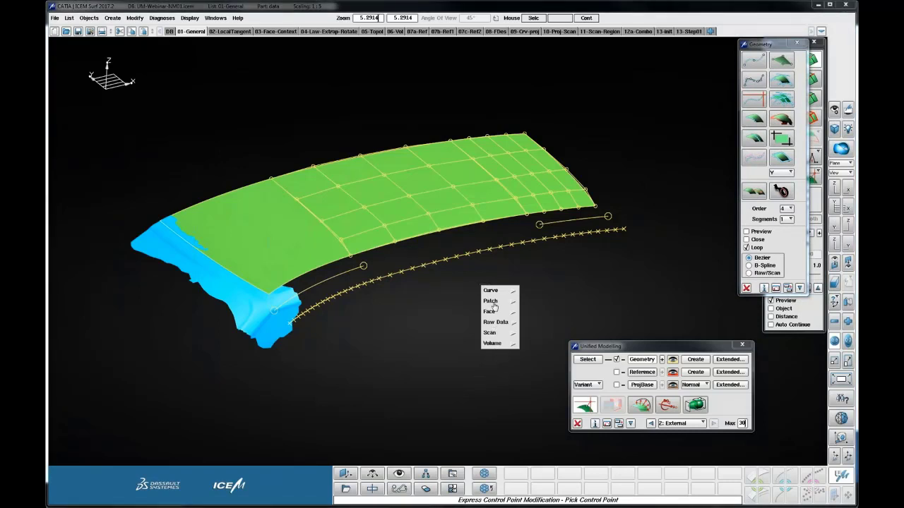
{"action": "mouse_move", "coordinate": [497, 294]}
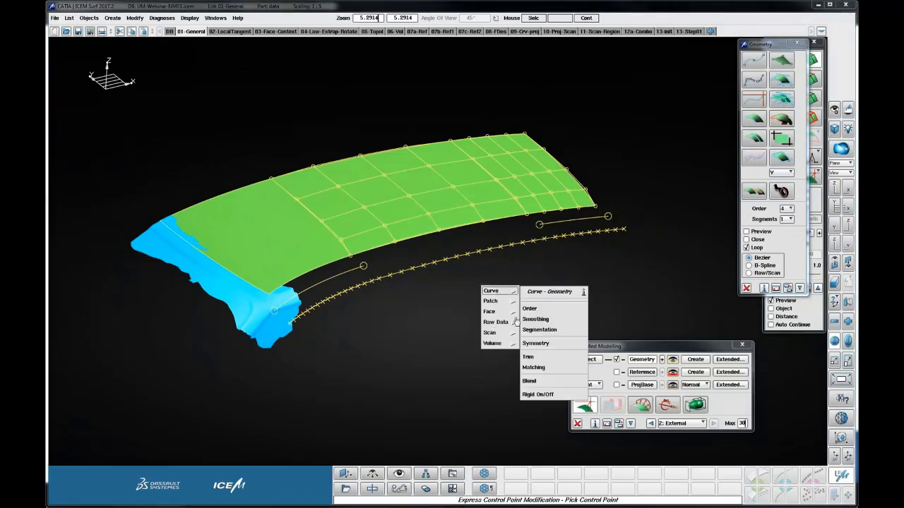
{"action": "left_click", "coordinate": [538, 382]}
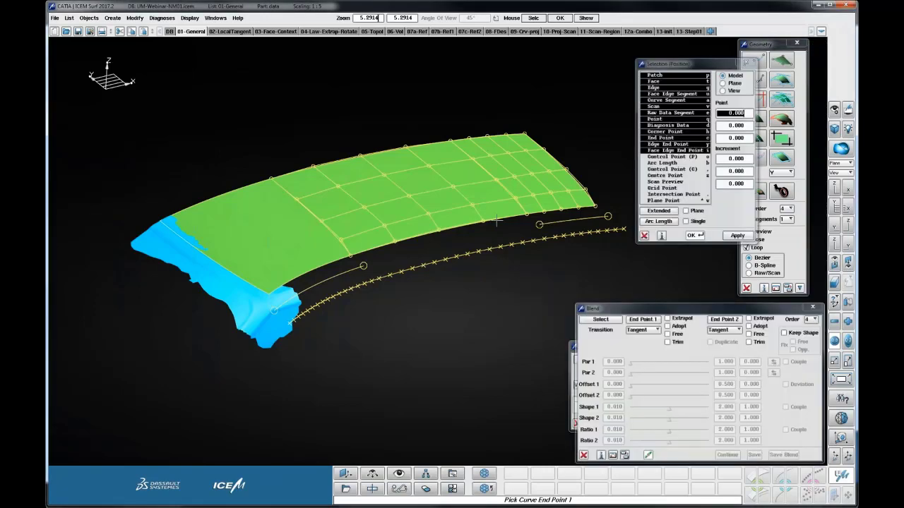
{"action": "left_click", "coordinate": [363, 265]}
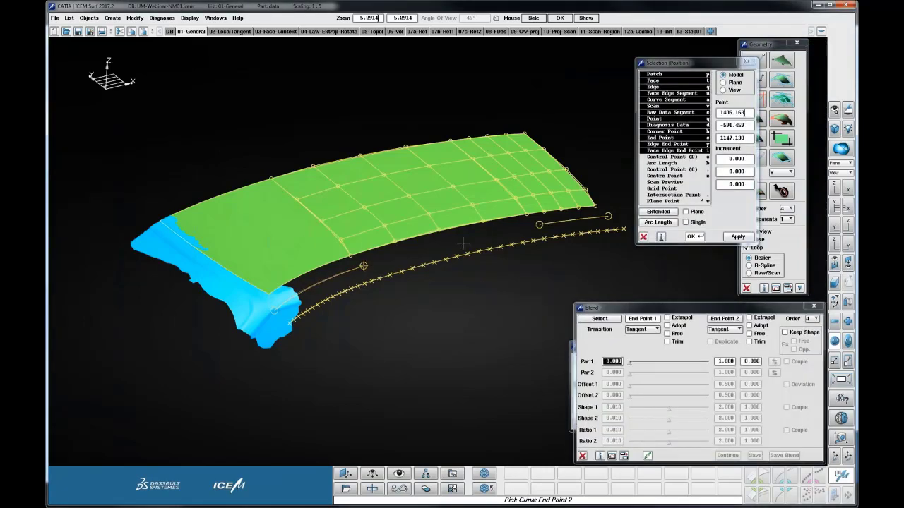
{"action": "left_click", "coordinate": [538, 225]}
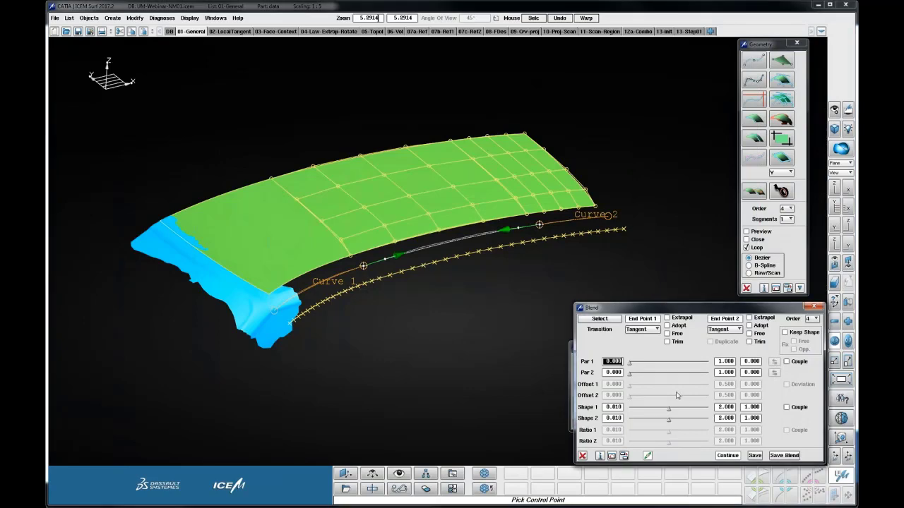
{"action": "left_click", "coordinate": [582, 456]}
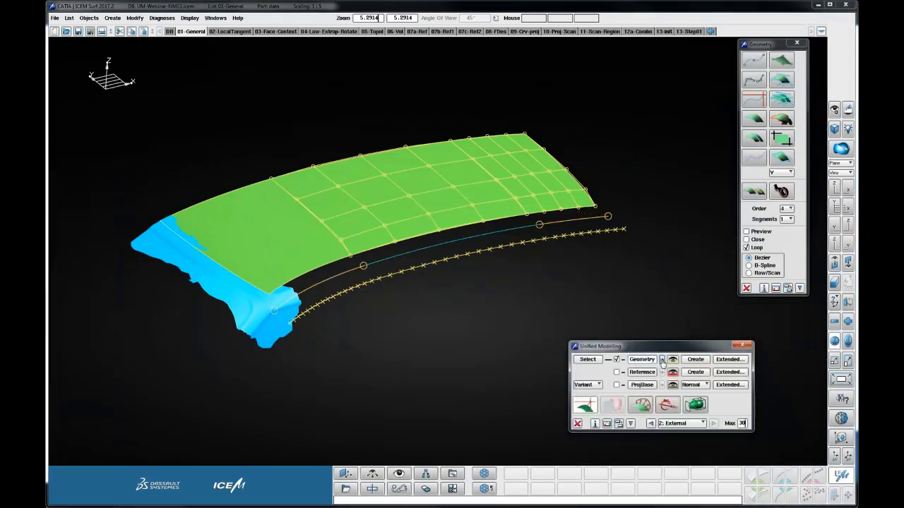
Step: Add the new blend curve segment to the geometry selection of Unified Modelling
{"action": "left_click", "coordinate": [662, 361]}
{"action": "left_click", "coordinate": [502, 232]}
{"action": "right_click", "coordinate": [506, 315]}
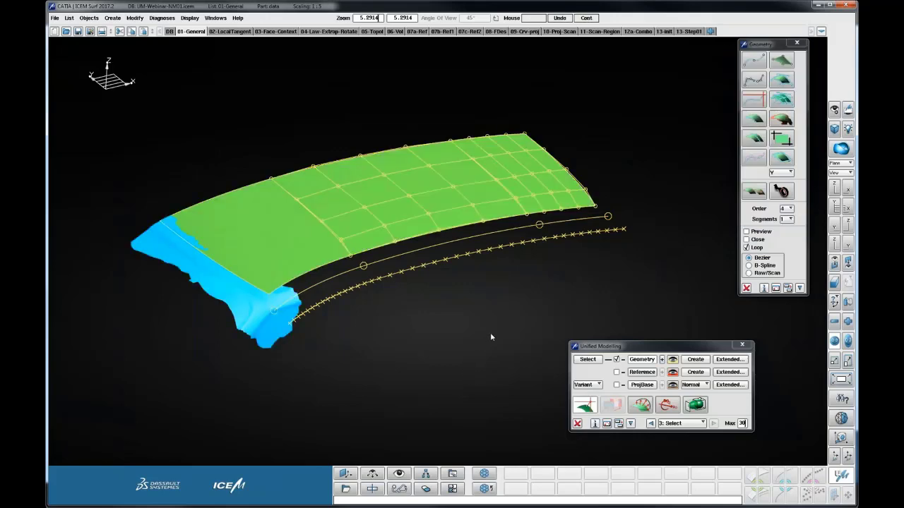
Step: Close the geometry creation options and end the Unified Modelling session
{"action": "left_click_drag", "start_coordinate": [485, 290], "coordinate": [507, 305], "text": "ctrl"}
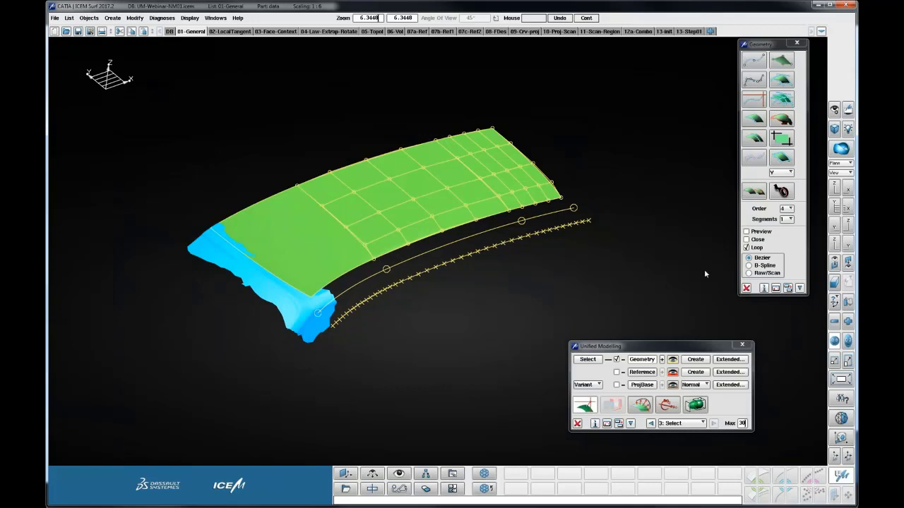
{"action": "left_click", "coordinate": [745, 287]}
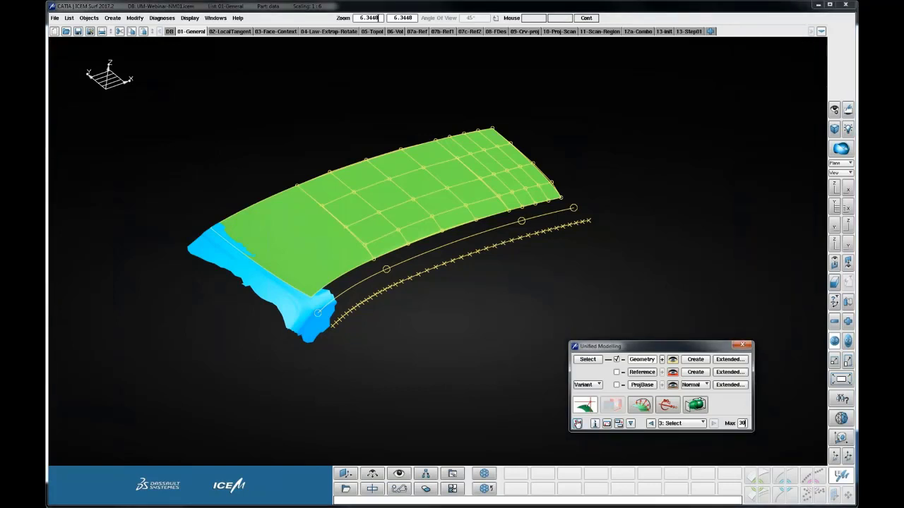
{"action": "left_click", "coordinate": [742, 345]}
Step: Switch to the 02-LocalTangent list and start Unified Modelling with its curve and green surface selected
{"action": "left_click", "coordinate": [230, 32]}
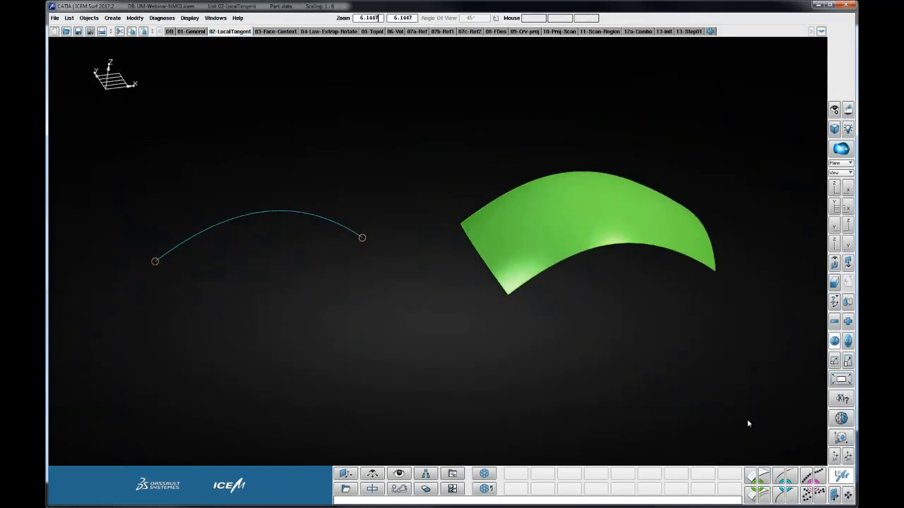
{"action": "left_click", "coordinate": [841, 478]}
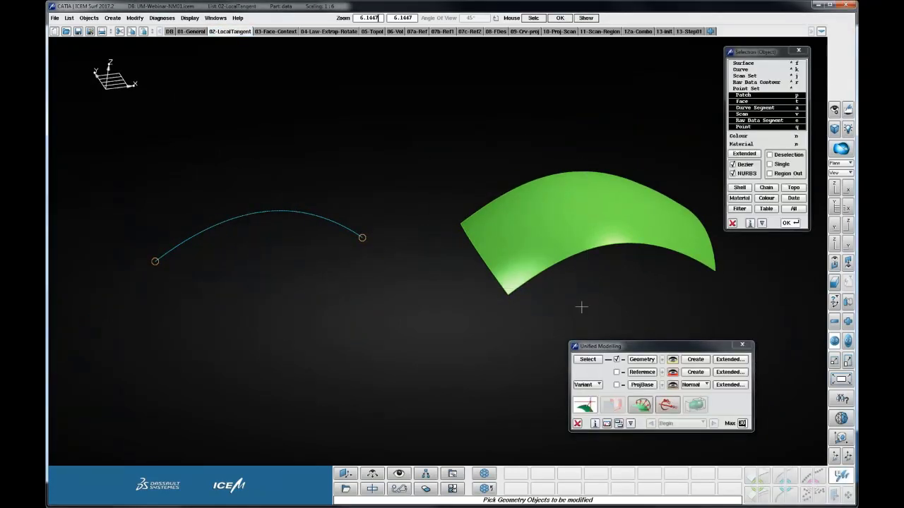
{"action": "middle_click", "coordinate": [437, 331]}
Step: Start control point modification on the curve and surface and set the movement direction to local tangent
{"action": "middle_click_drag", "start_coordinate": [414, 295], "coordinate": [459, 280], "text": "shift"}
{"action": "left_click_drag", "start_coordinate": [460, 280], "coordinate": [430, 289], "text": "shift"}
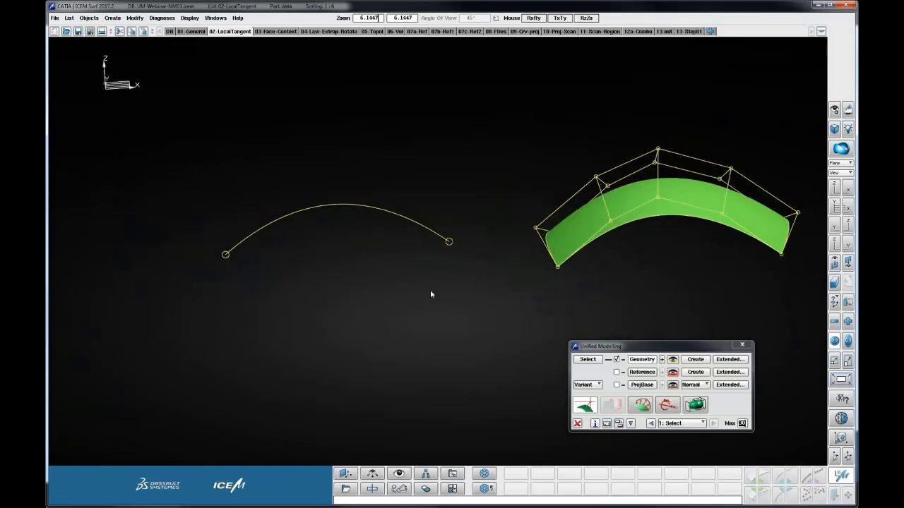
{"action": "middle_click_drag", "start_coordinate": [430, 289], "coordinate": [429, 259], "text": "shift"}
{"action": "left_click", "coordinate": [584, 405]}
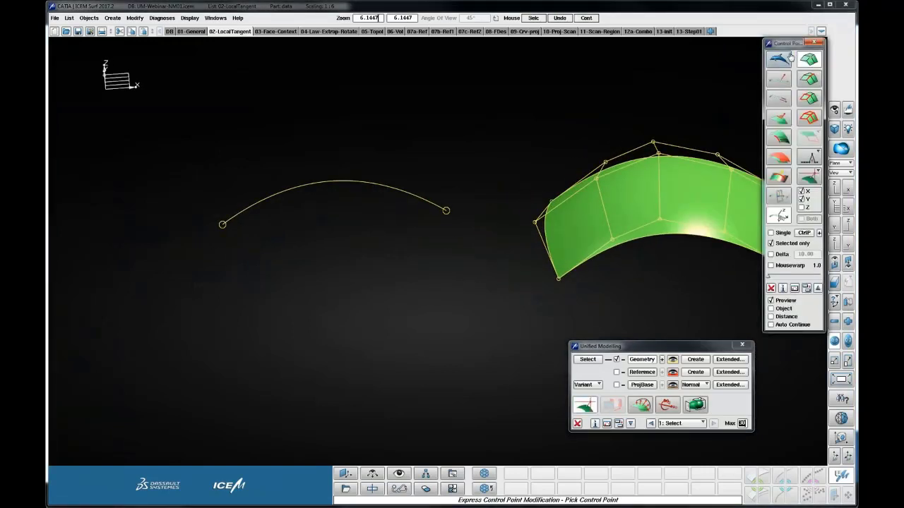
{"action": "left_click_drag", "start_coordinate": [786, 43], "coordinate": [778, 43]}
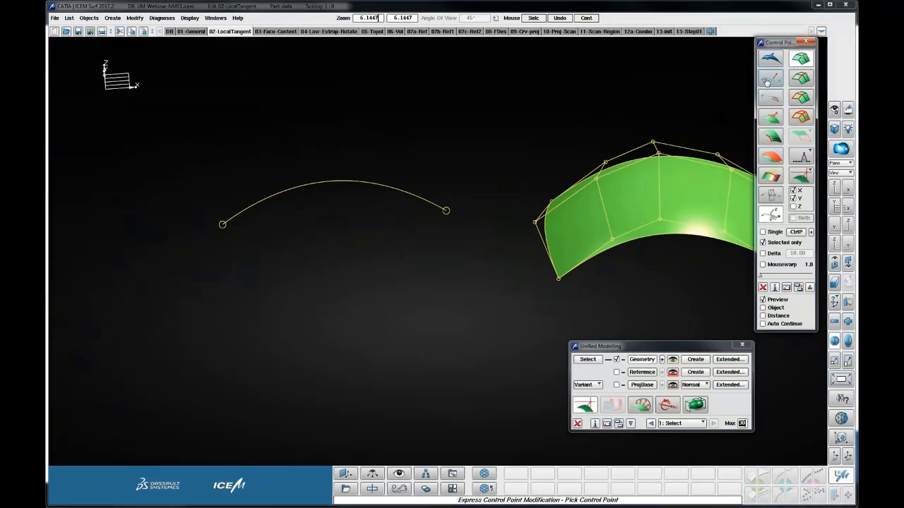
{"action": "left_click", "coordinate": [768, 117]}
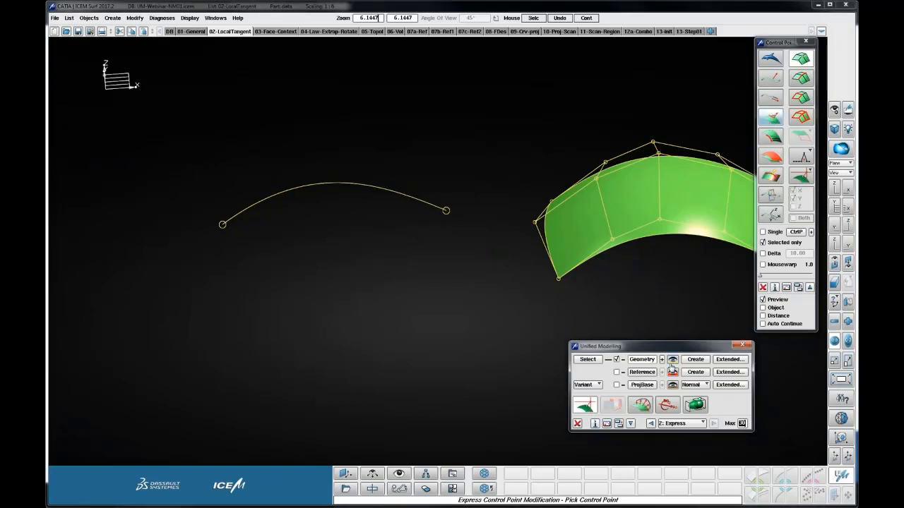
Step: Turn on the display of curve control points in the geometry display options
{"action": "left_click", "coordinate": [671, 359]}
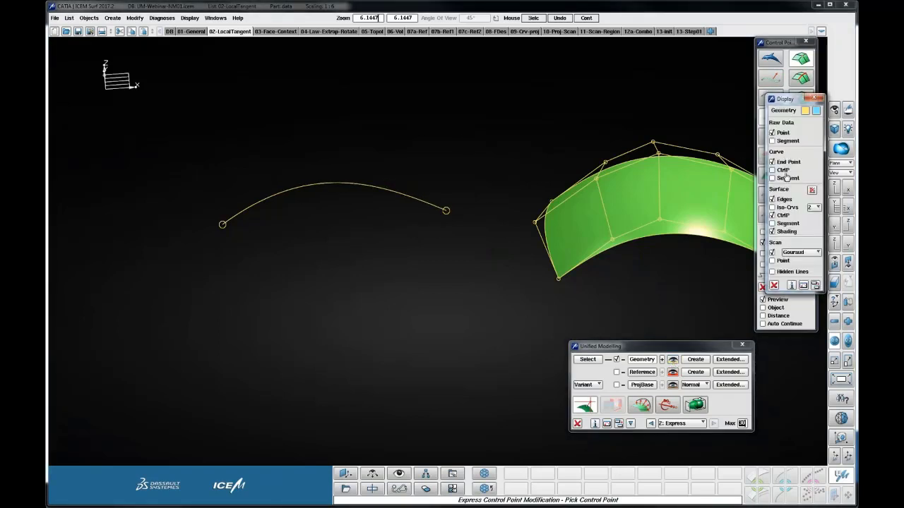
{"action": "left_click", "coordinate": [783, 171]}
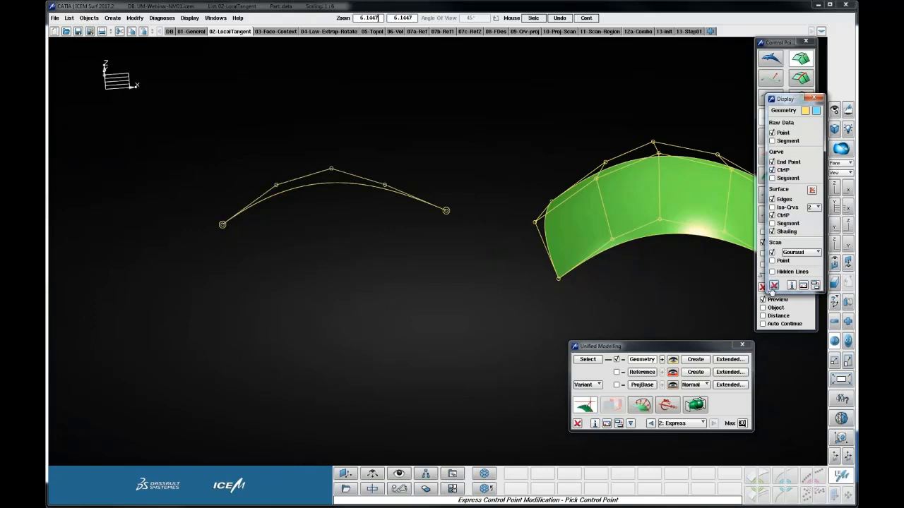
{"action": "left_click", "coordinate": [773, 285]}
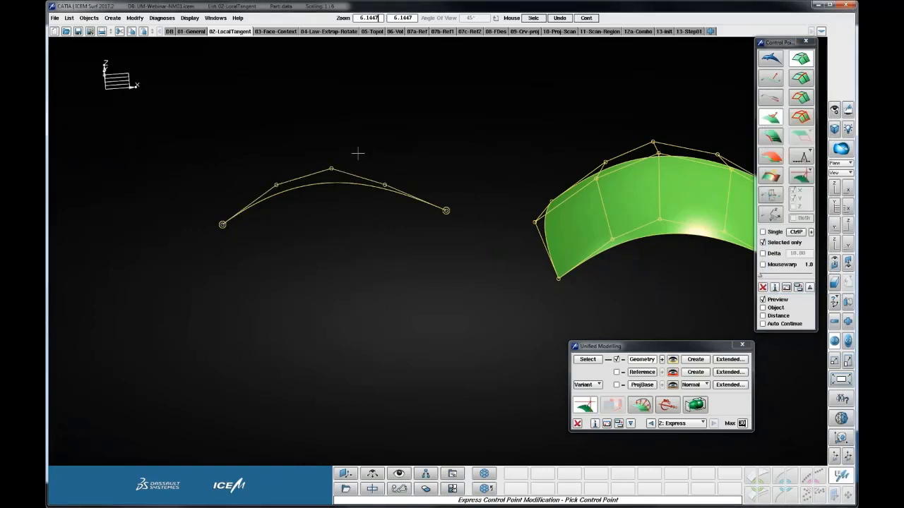
Step: Reposition the curve's three inner control points slightly, moving each one perpendicular to the curve
{"action": "left_click", "coordinate": [384, 185]}
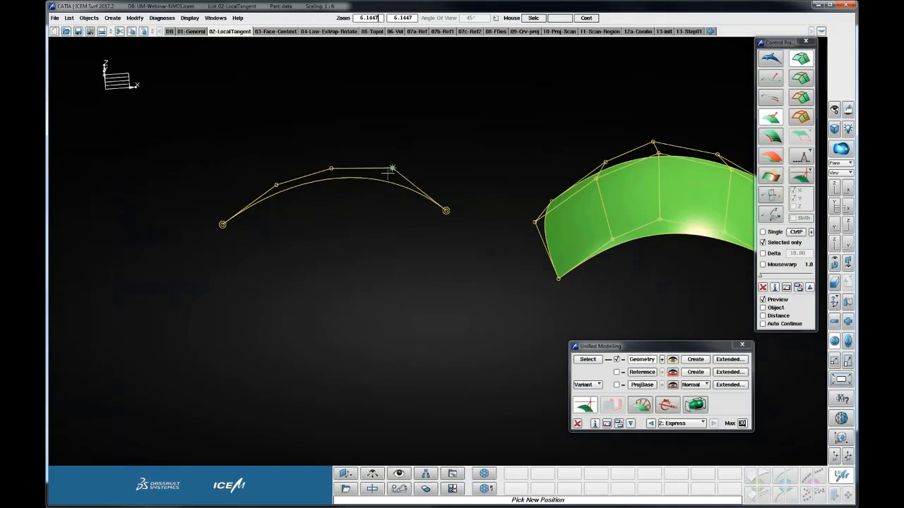
{"action": "left_click", "coordinate": [389, 174]}
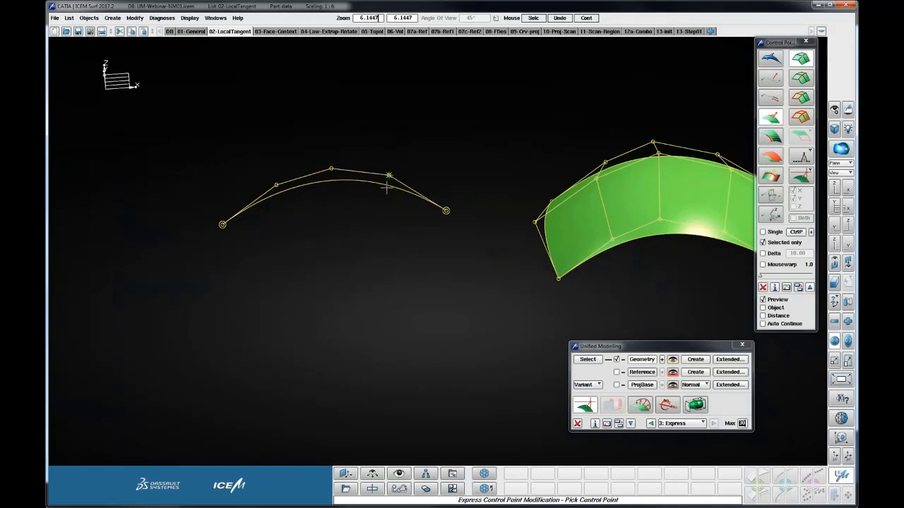
{"action": "left_click", "coordinate": [332, 168]}
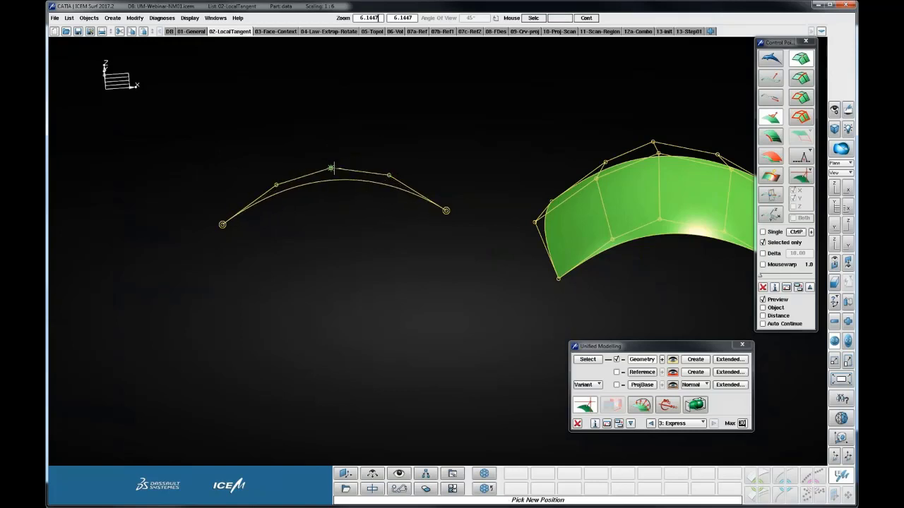
{"action": "left_click", "coordinate": [332, 173]}
{"action": "left_click", "coordinate": [276, 185]}
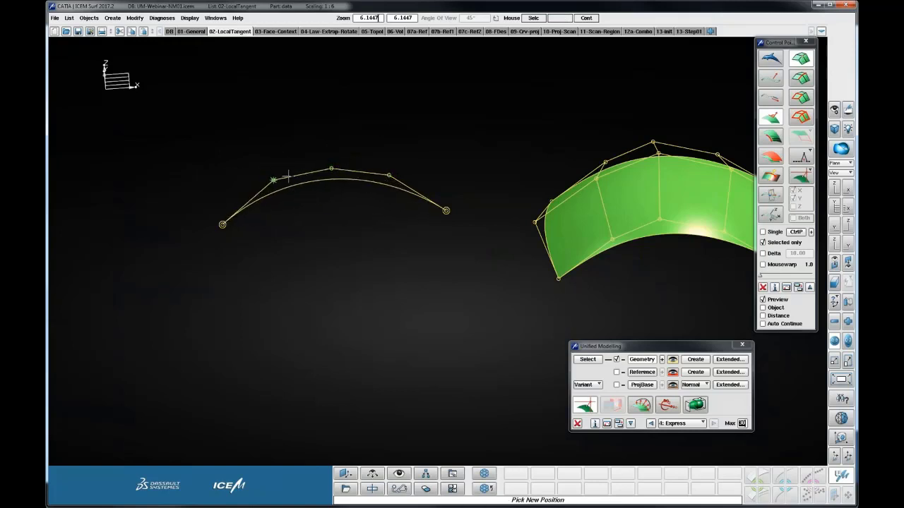
{"action": "left_click", "coordinate": [276, 183]}
Step: Change the movement direction to the local tangent mode and slide the curve's middle control point along its adjacent control polygon legs
{"action": "left_click", "coordinate": [771, 97]}
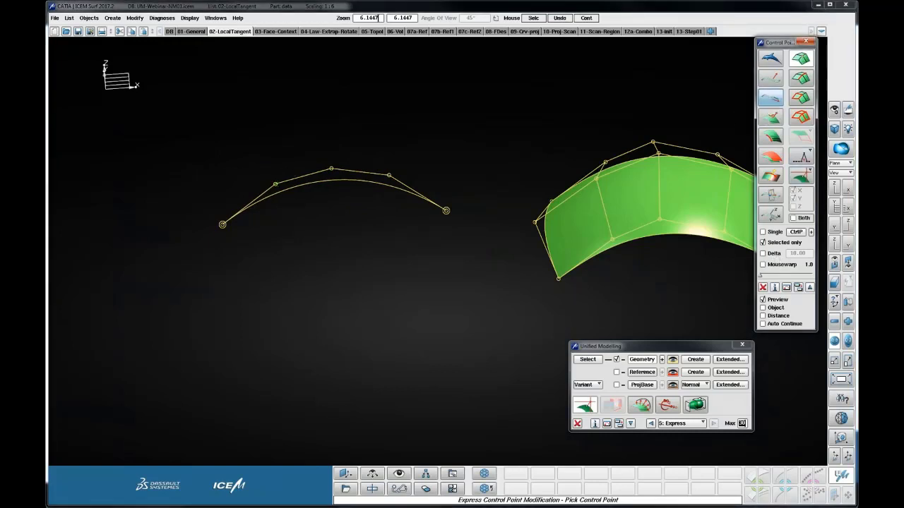
{"action": "left_click", "coordinate": [332, 169]}
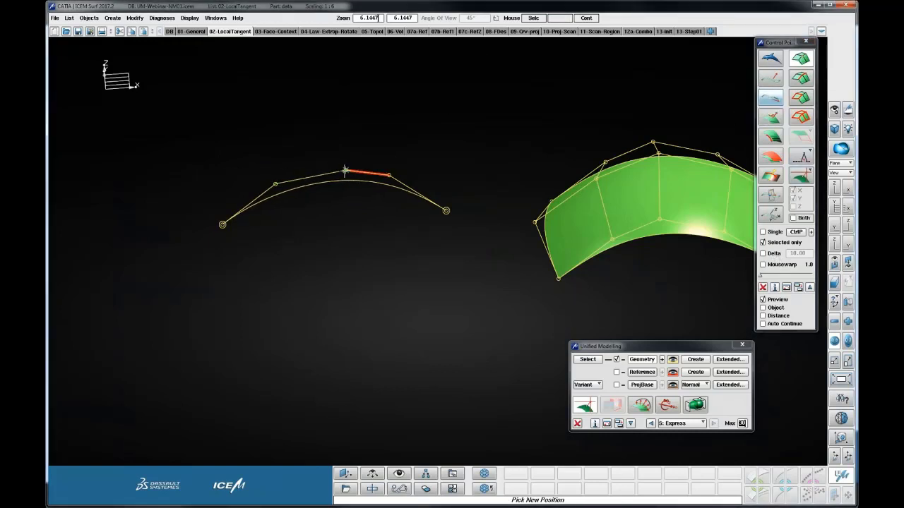
{"action": "left_click", "coordinate": [336, 170]}
{"action": "left_click", "coordinate": [336, 170]}
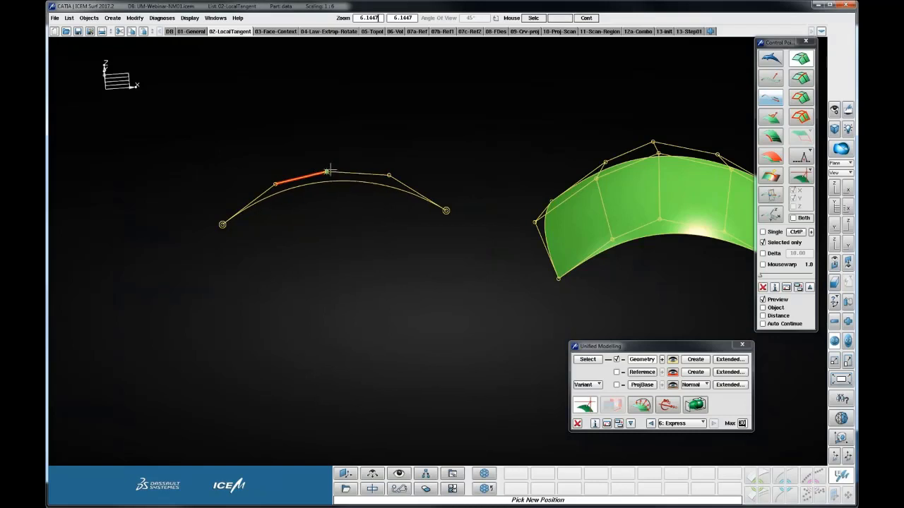
{"action": "left_click", "coordinate": [338, 169]}
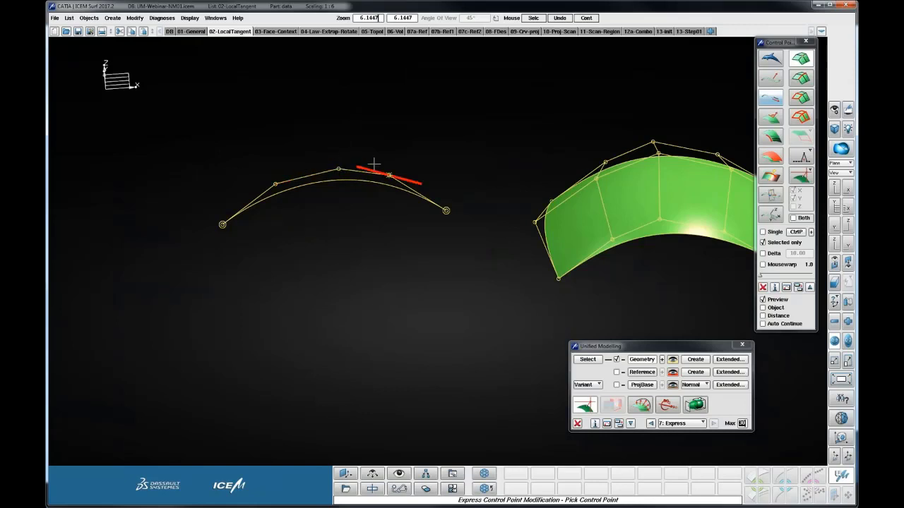
Step: Shift the curve's middle control point and its two inner neighbours along their local tangents
{"action": "left_click", "coordinate": [340, 168]}
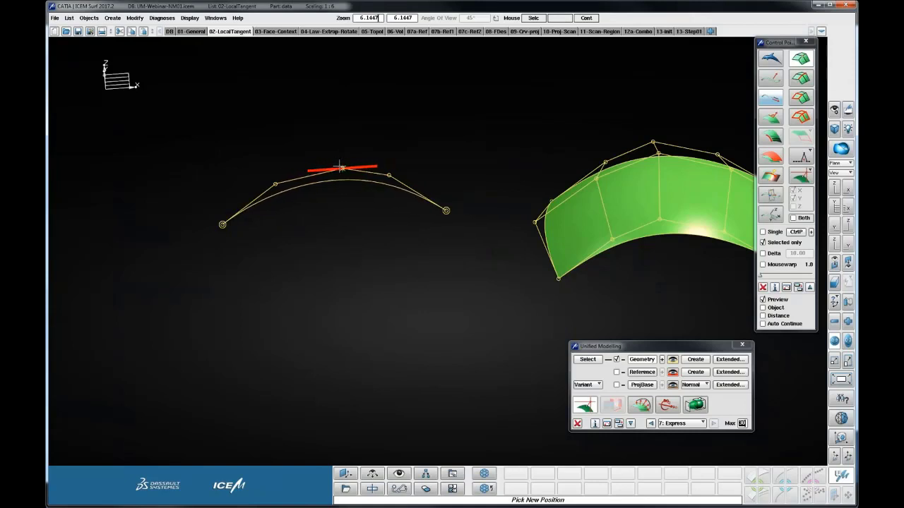
{"action": "left_click", "coordinate": [331, 169]}
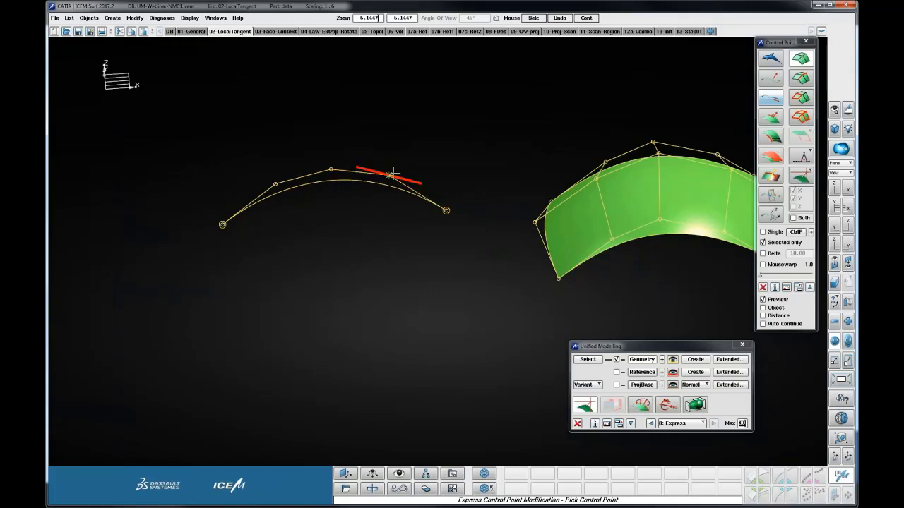
{"action": "left_click", "coordinate": [392, 173]}
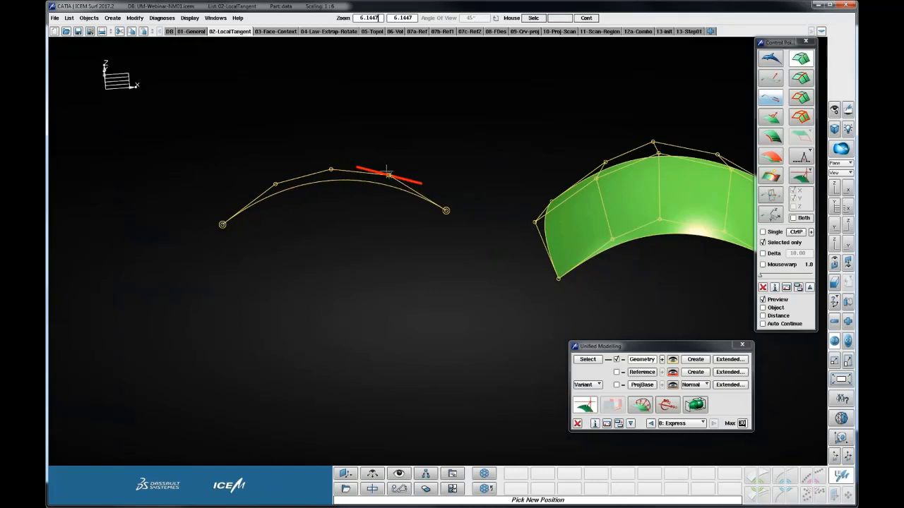
{"action": "left_click", "coordinate": [383, 173]}
{"action": "left_click", "coordinate": [275, 184]}
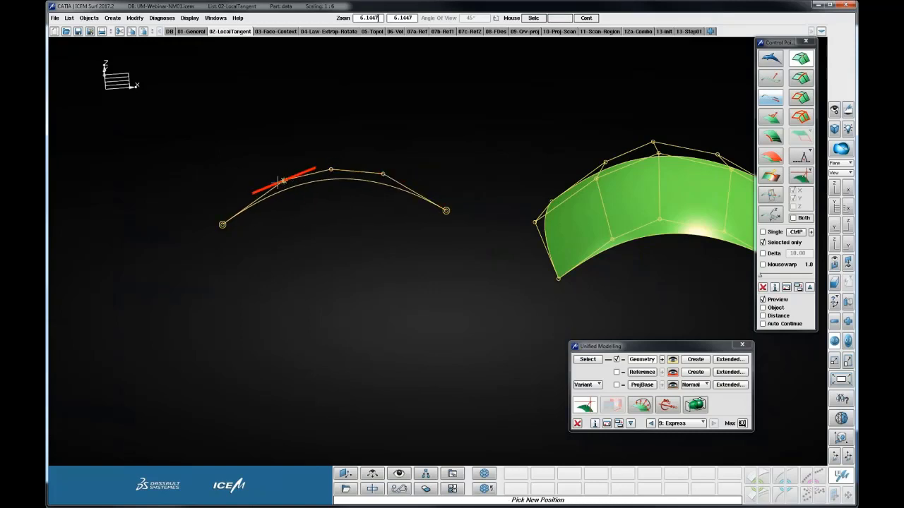
{"action": "left_click", "coordinate": [270, 186]}
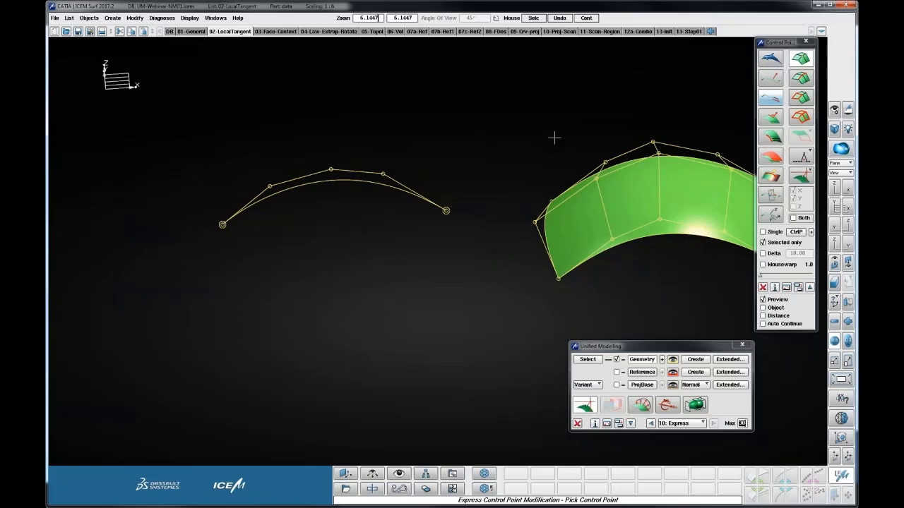
Step: Slide the green surface's centre control point back and forth along the adjacent legs of its control mesh row
{"action": "middle_click_drag", "start_coordinate": [554, 138], "coordinate": [413, 140]}
{"action": "left_click_drag", "start_coordinate": [423, 207], "coordinate": [453, 172]}
{"action": "left_click", "coordinate": [437, 169]}
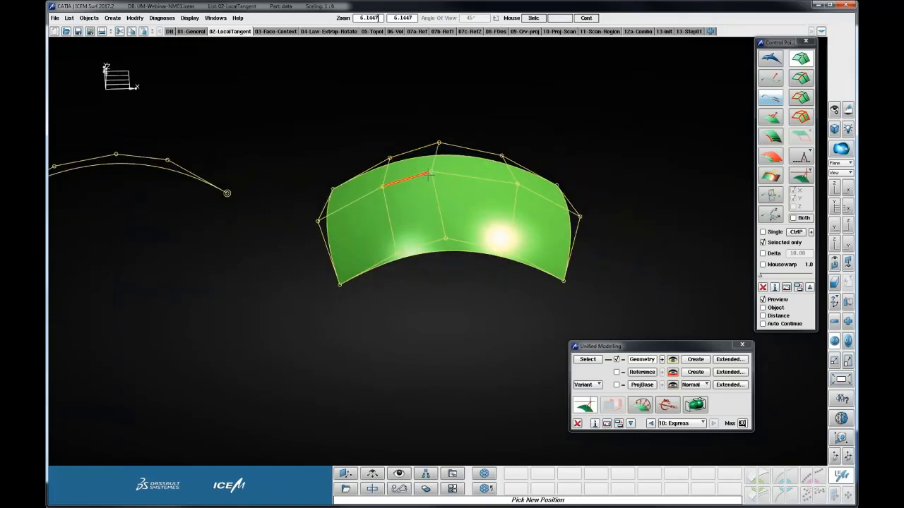
{"action": "left_click", "coordinate": [473, 176]}
{"action": "left_click", "coordinate": [477, 178]}
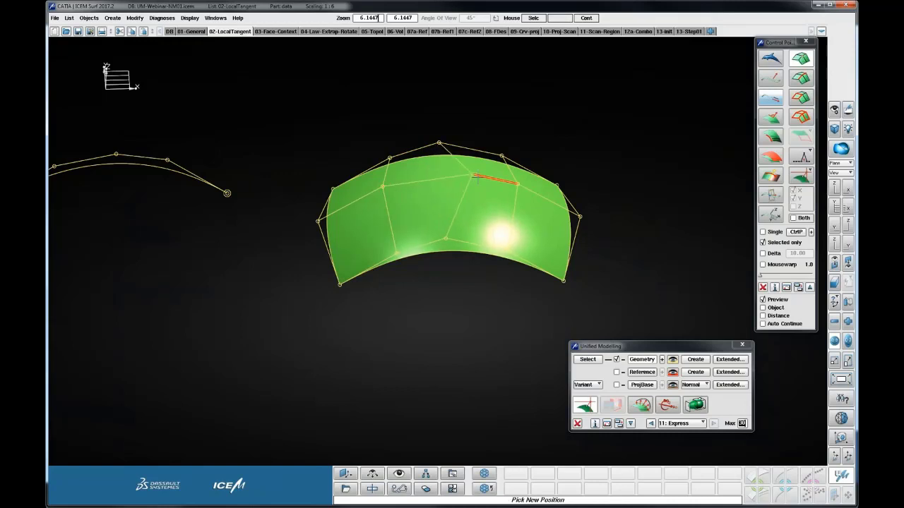
{"action": "left_click", "coordinate": [440, 170]}
{"action": "left_click", "coordinate": [443, 170]}
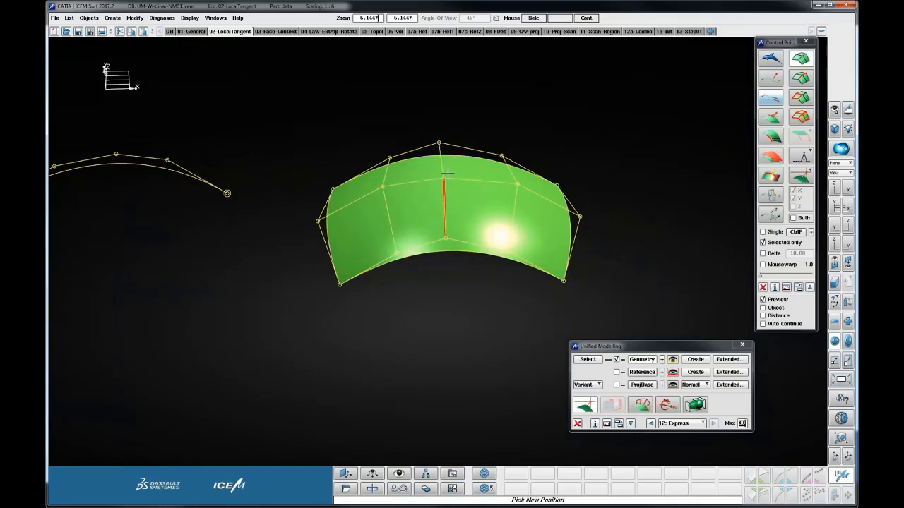
{"action": "left_click", "coordinate": [463, 175]}
Step: Move the surface's centre control point along the control mesh legs that run across the surface
{"action": "middle_click_drag", "start_coordinate": [457, 212], "coordinate": [442, 180]}
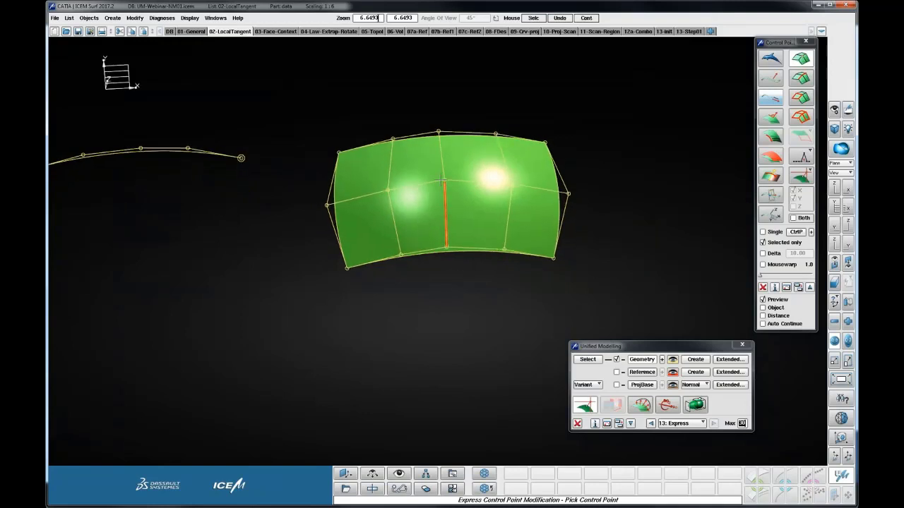
{"action": "left_click", "coordinate": [447, 173]}
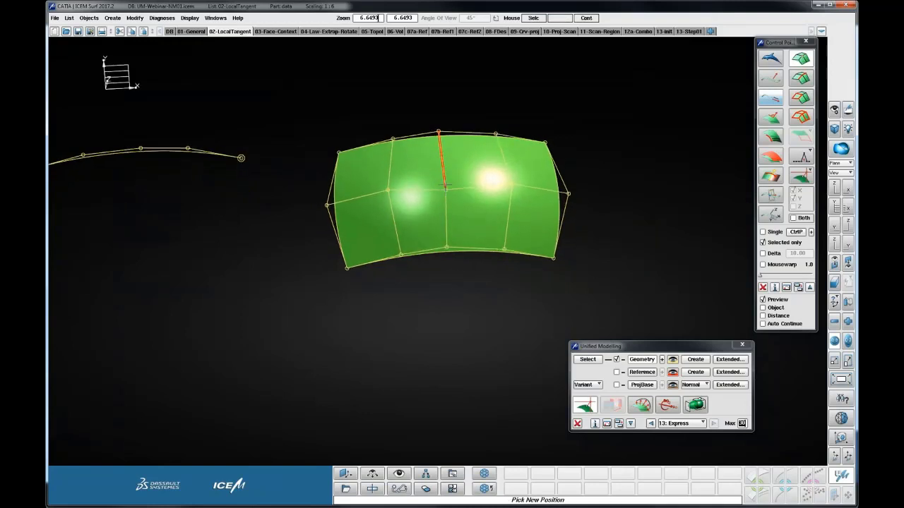
{"action": "left_click", "coordinate": [444, 180]}
{"action": "middle_click_drag", "start_coordinate": [444, 180], "coordinate": [452, 185]}
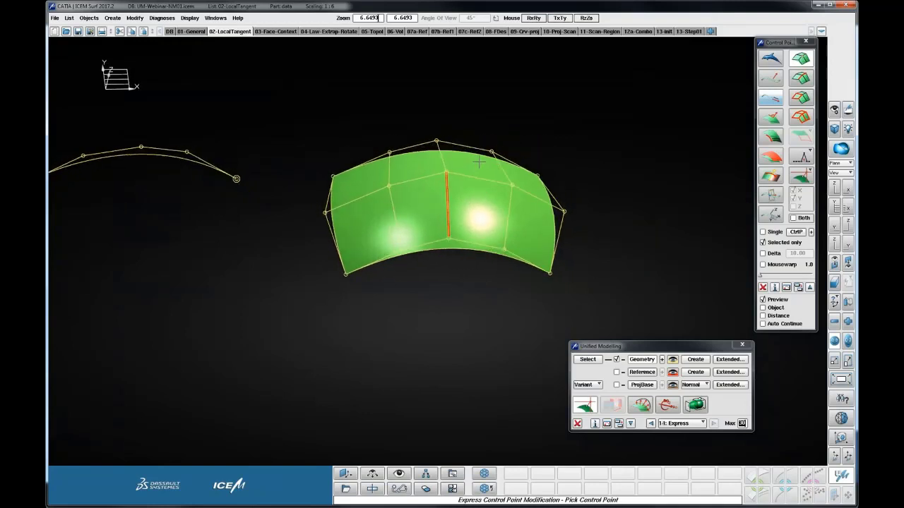
Step: Move the middle control point of the surface's far edge and the centre control point along their local tangents, and end Unified Modelling
{"action": "left_click", "coordinate": [435, 141]}
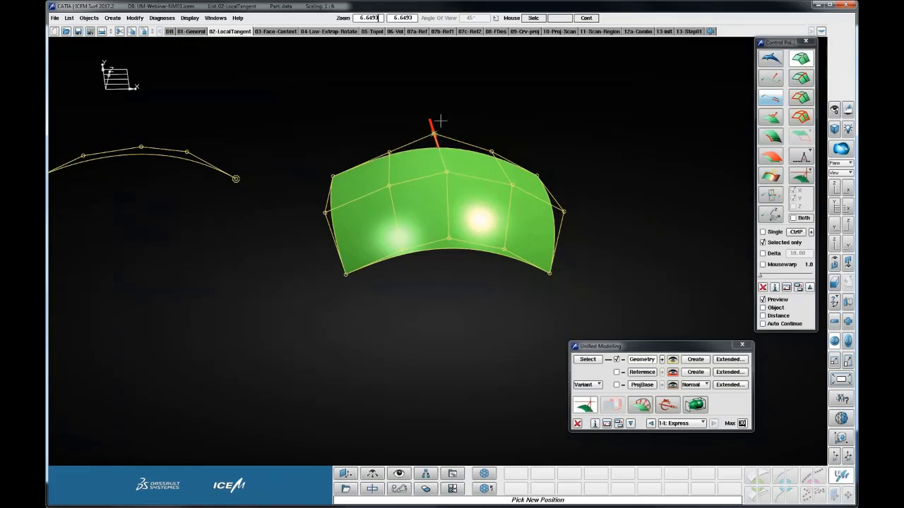
{"action": "left_click", "coordinate": [438, 143]}
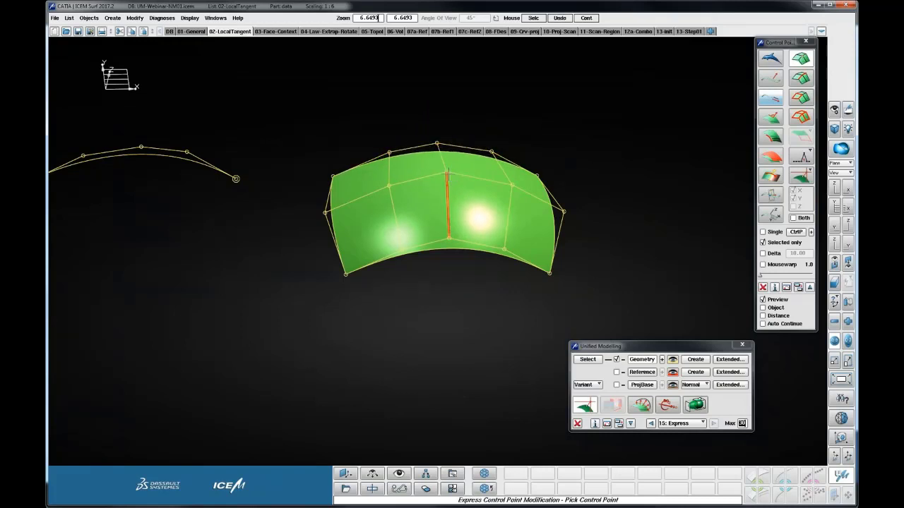
{"action": "left_click", "coordinate": [457, 168]}
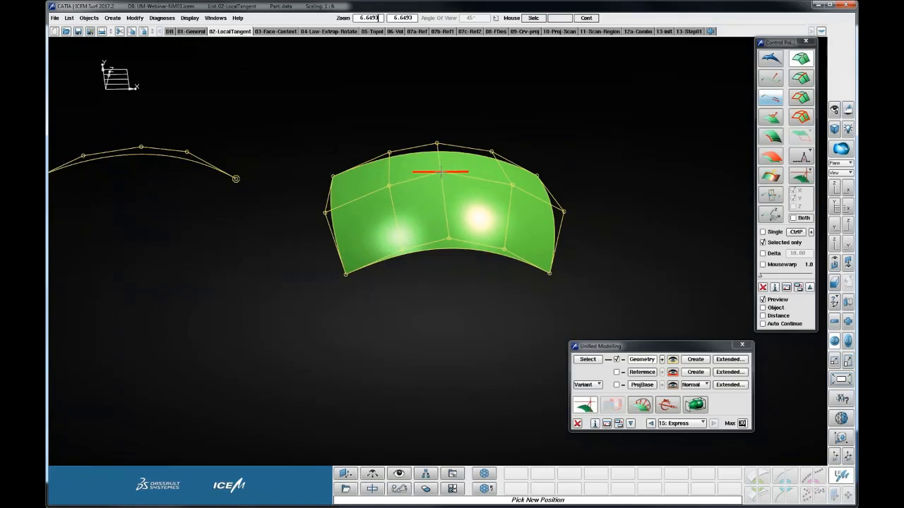
{"action": "left_click", "coordinate": [445, 169]}
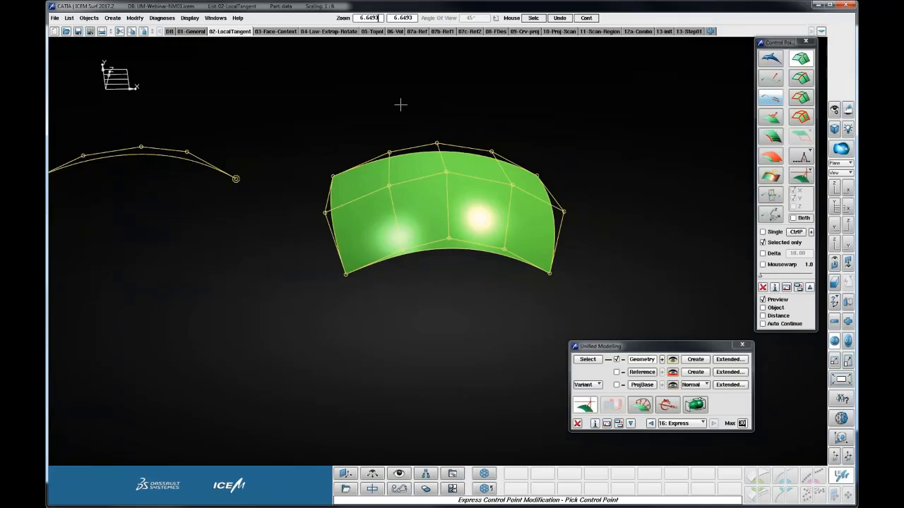
{"action": "left_click", "coordinate": [577, 425]}
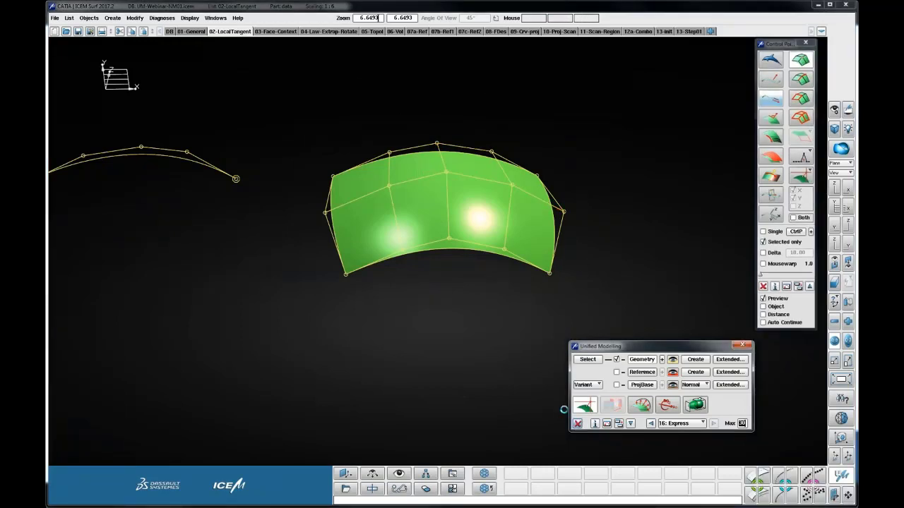
Step: Switch to the 03-Face-Context list and start Unified Modelling with the trimmed green face selected as geometry
{"action": "left_click", "coordinate": [276, 31]}
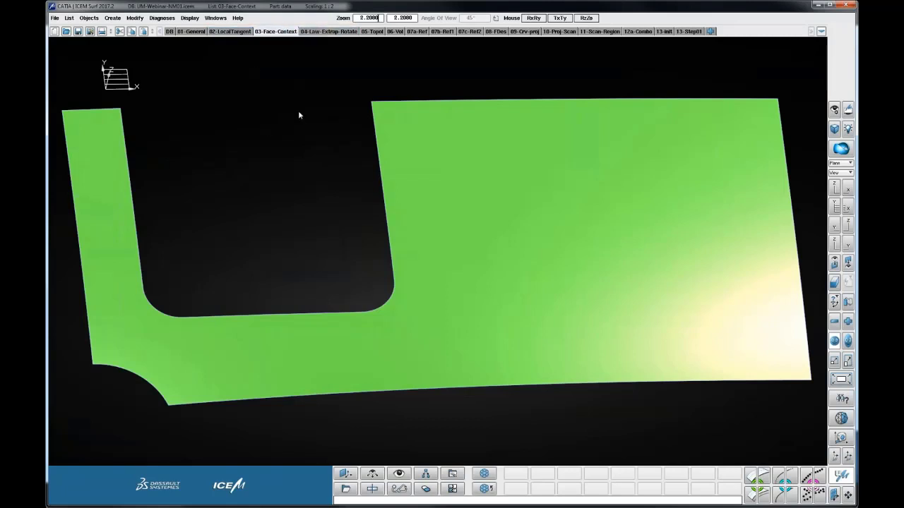
{"action": "scroll", "coordinate": [297, 120], "scroll_direction": "down", "scroll_amount": 5}
{"action": "scroll", "coordinate": [414, 244], "scroll_direction": "up", "scroll_amount": 3}
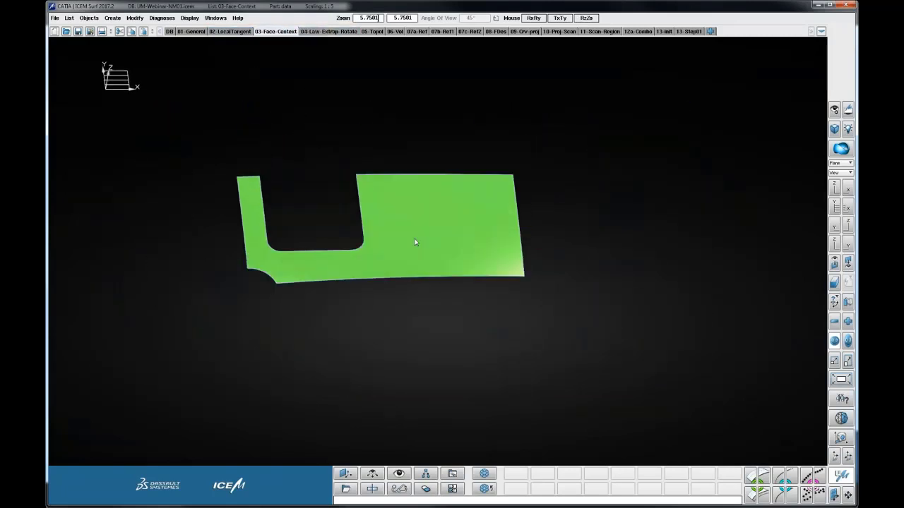
{"action": "left_click", "coordinate": [840, 476]}
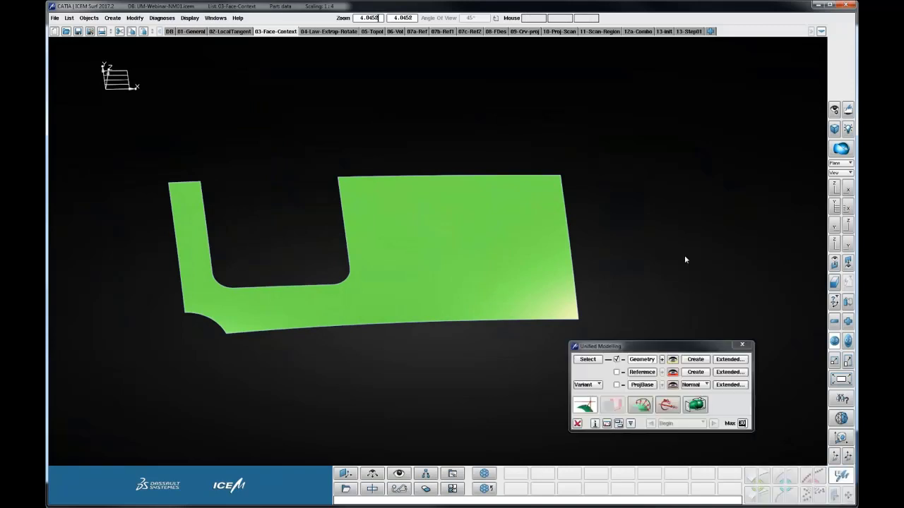
{"action": "left_click", "coordinate": [453, 259]}
{"action": "left_click_drag", "start_coordinate": [488, 163], "coordinate": [502, 138]}
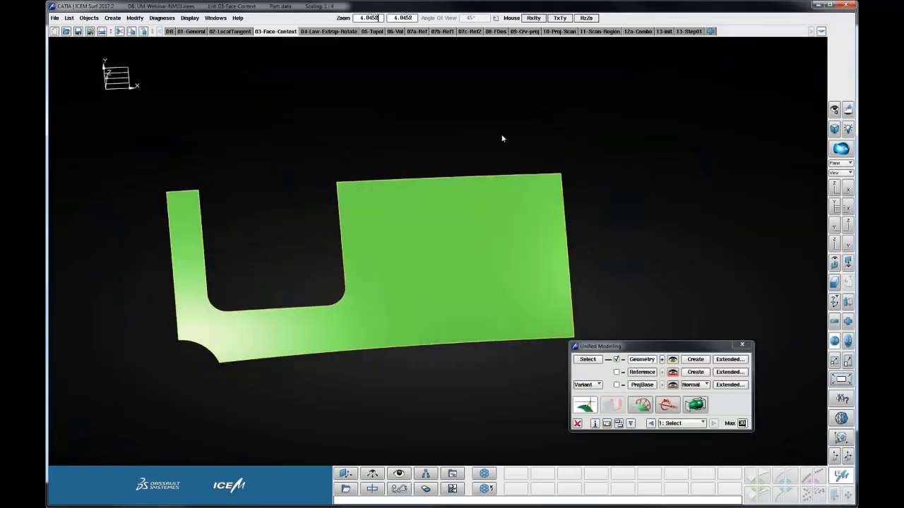
{"action": "left_click_drag", "start_coordinate": [504, 209], "coordinate": [472, 132]}
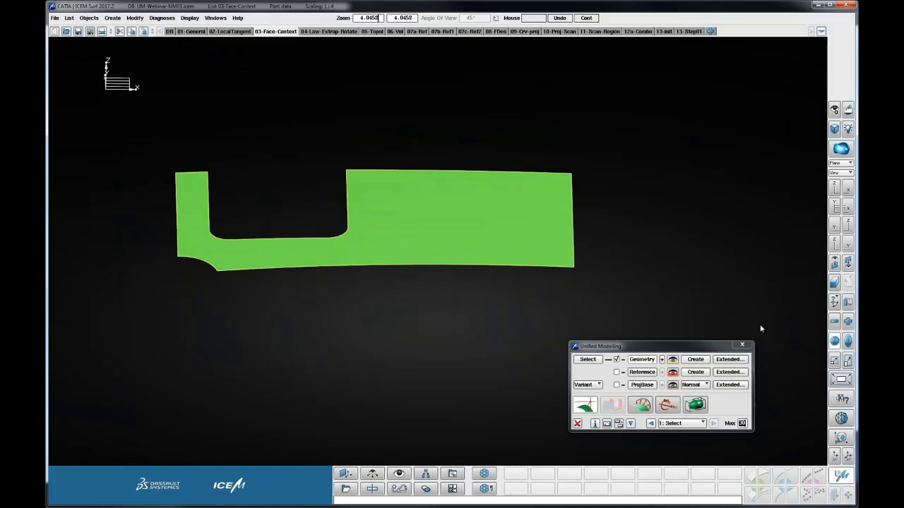
Step: Start control point modification and activate the base patch of the trimmed face through the face's context options
{"action": "left_click", "coordinate": [584, 404]}
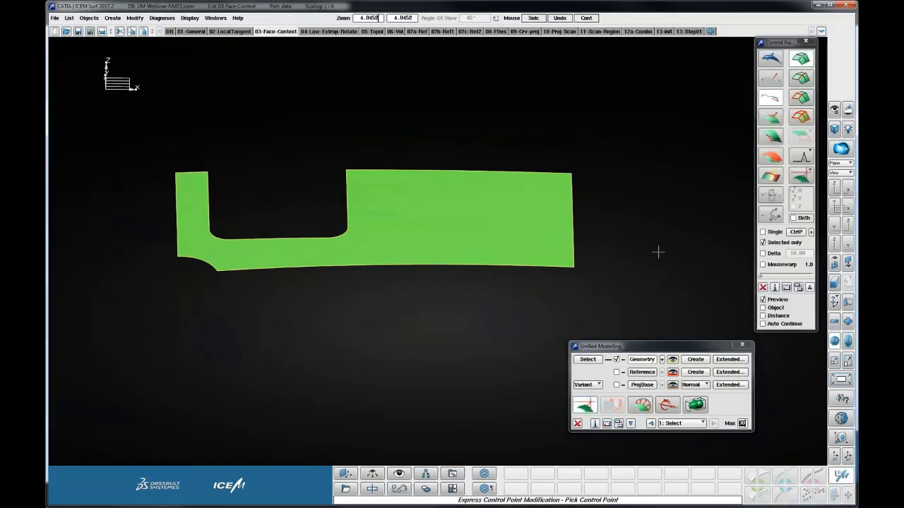
{"action": "right_click", "coordinate": [435, 205]}
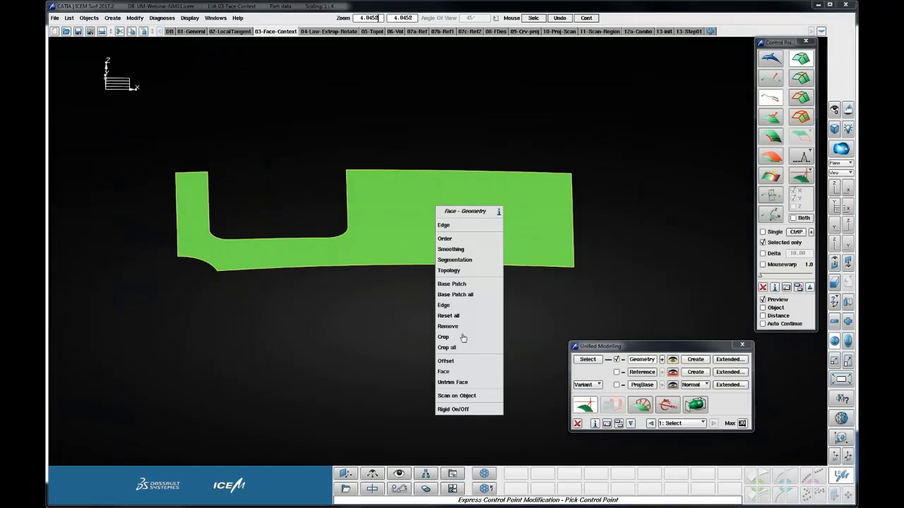
{"action": "left_click", "coordinate": [468, 284]}
{"action": "middle_click_drag", "start_coordinate": [460, 340], "coordinate": [478, 340]}
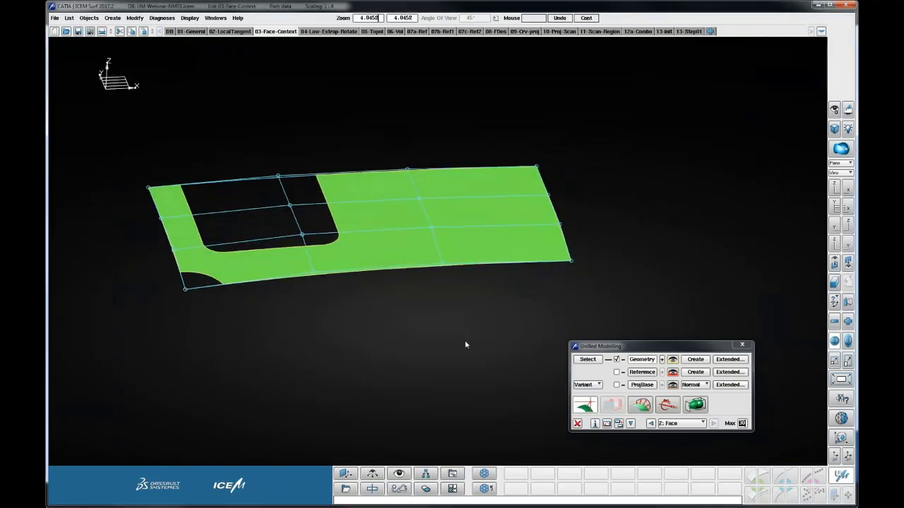
Step: Raise the two inner crosswise control point rows of the trimmed face's base patch so the face bows upward along its length
{"action": "left_click", "coordinate": [585, 405]}
{"action": "left_click", "coordinate": [800, 78]}
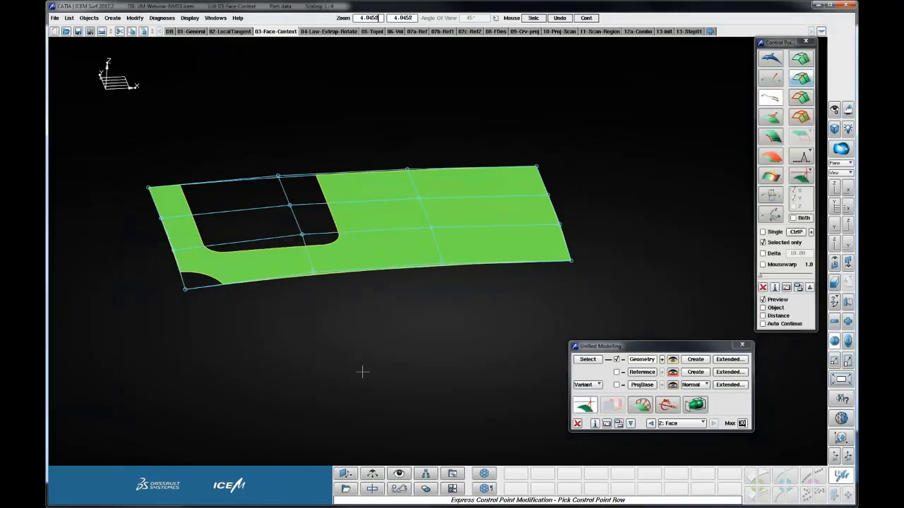
{"action": "mouse_move", "coordinate": [379, 363]}
{"action": "middle_mouse_down"}
{"action": "mouse_move", "coordinate": [357, 316]}
{"action": "mouse_move", "coordinate": [364, 366]}
{"action": "middle_mouse_up"}
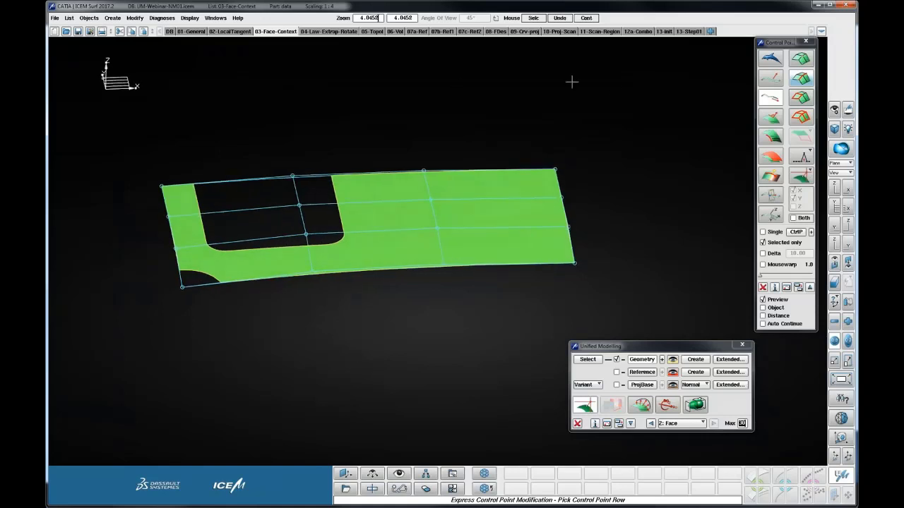
{"action": "left_click", "coordinate": [770, 116]}
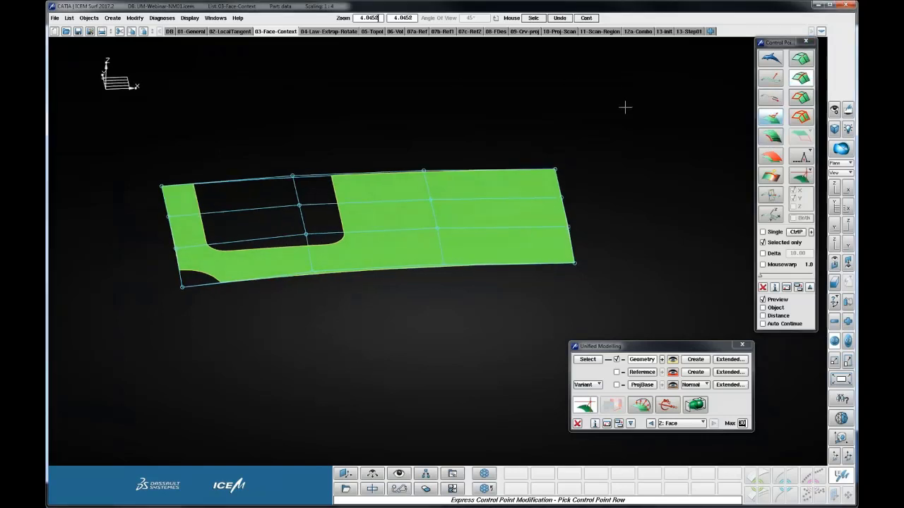
{"action": "left_click", "coordinate": [314, 219]}
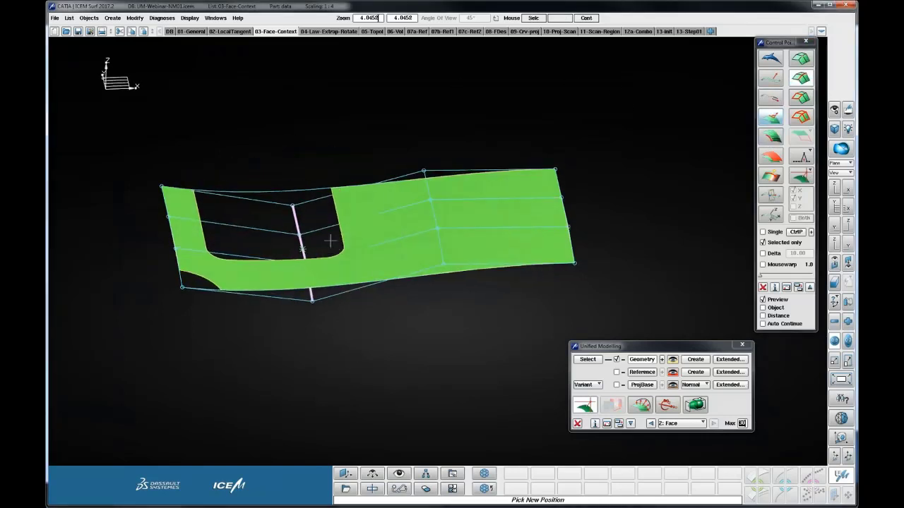
{"action": "left_click_drag", "start_coordinate": [330, 241], "coordinate": [331, 184]}
{"action": "left_click_drag", "start_coordinate": [440, 212], "coordinate": [438, 191]}
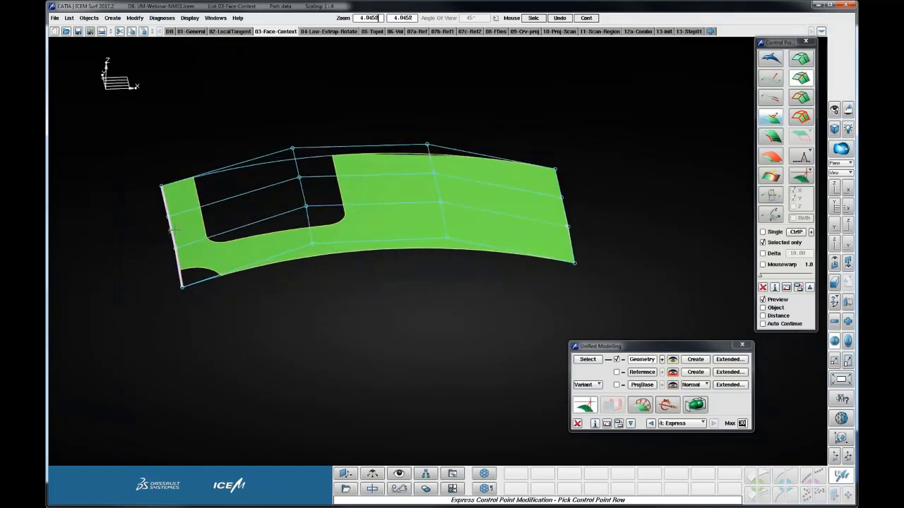
Step: Reduce the base patch by one lengthwise control point row, raise its middle row, and end Unified Modelling
{"action": "scroll", "coordinate": [174, 230], "scroll_direction": "down", "scroll_amount": 1}
{"action": "left_click_drag", "start_coordinate": [243, 213], "coordinate": [261, 186]}
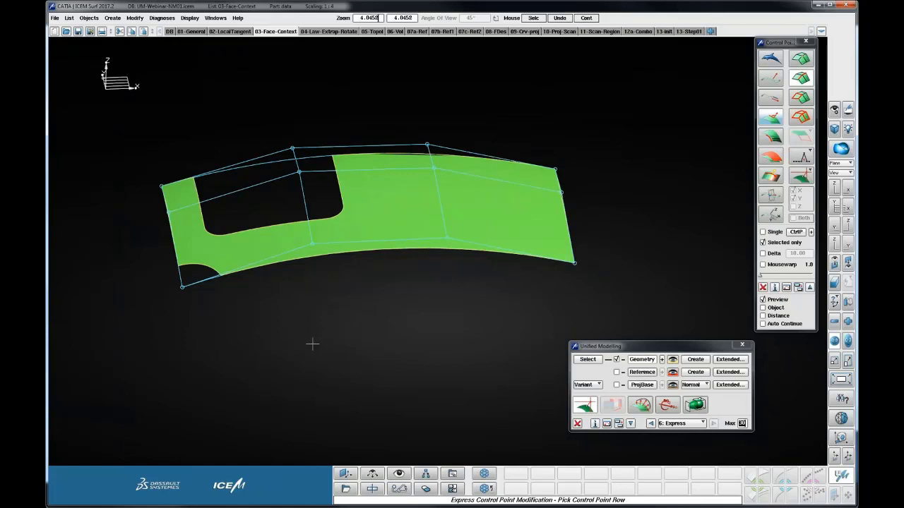
{"action": "middle_click_drag", "start_coordinate": [361, 313], "coordinate": [476, 308], "text": "shift"}
{"action": "left_click", "coordinate": [576, 423]}
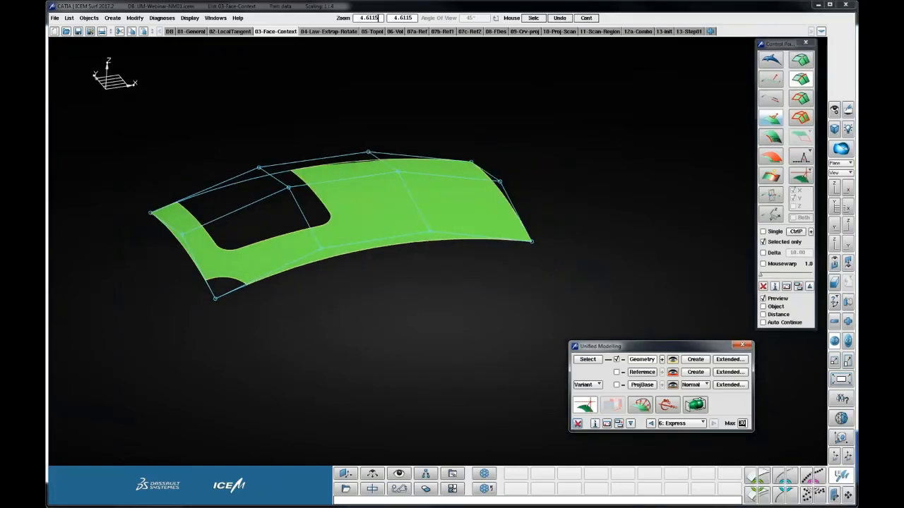
Step: Switch to the 04-Law-Extrap-Rotate list and start Unified Modelling with both green surfaces selected as geometry
{"action": "left_click", "coordinate": [329, 31]}
{"action": "middle_click_drag", "start_coordinate": [468, 210], "coordinate": [486, 242], "text": "shift"}
{"action": "left_click", "coordinate": [841, 478]}
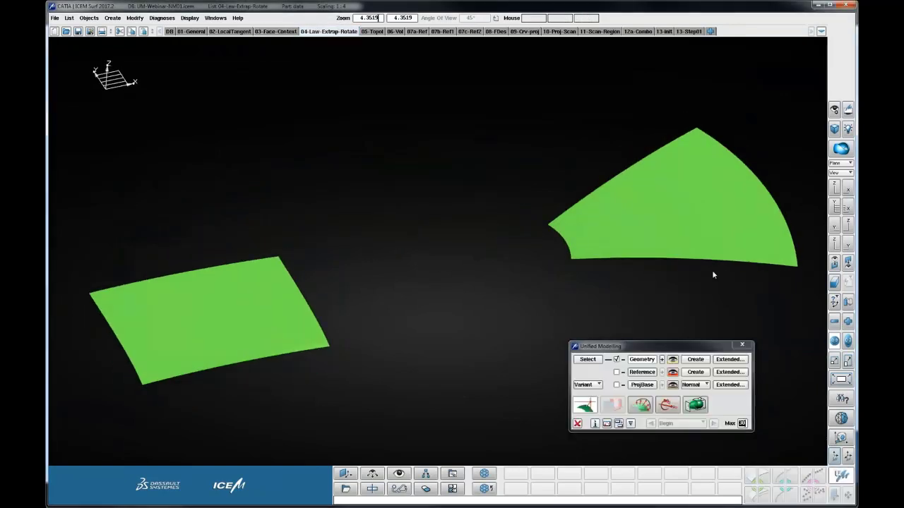
{"action": "left_click_drag", "start_coordinate": [299, 300], "coordinate": [618, 235]}
{"action": "middle_click", "coordinate": [420, 165]}
{"action": "right_click_drag", "start_coordinate": [421, 156], "coordinate": [400, 234], "text": "shift"}
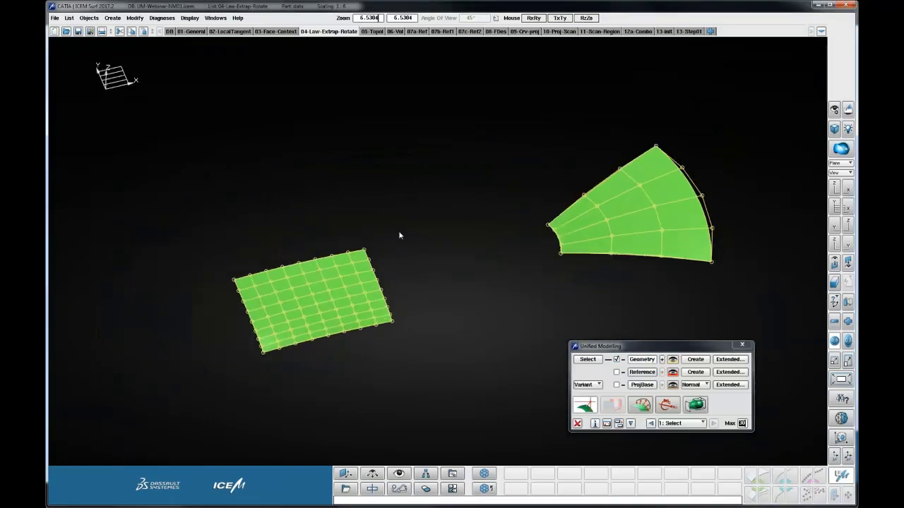
{"action": "mouse_move", "coordinate": [400, 233]}
{"action": "middle_mouse_down", "text": "shift"}
{"action": "mouse_move", "coordinate": [417, 225]}
{"action": "mouse_move", "coordinate": [410, 229]}
{"action": "middle_mouse_up", "text": "shift"}
Step: Start control point modification and choose the freely adjustable law, the last one in the law options
{"action": "left_click", "coordinate": [585, 405]}
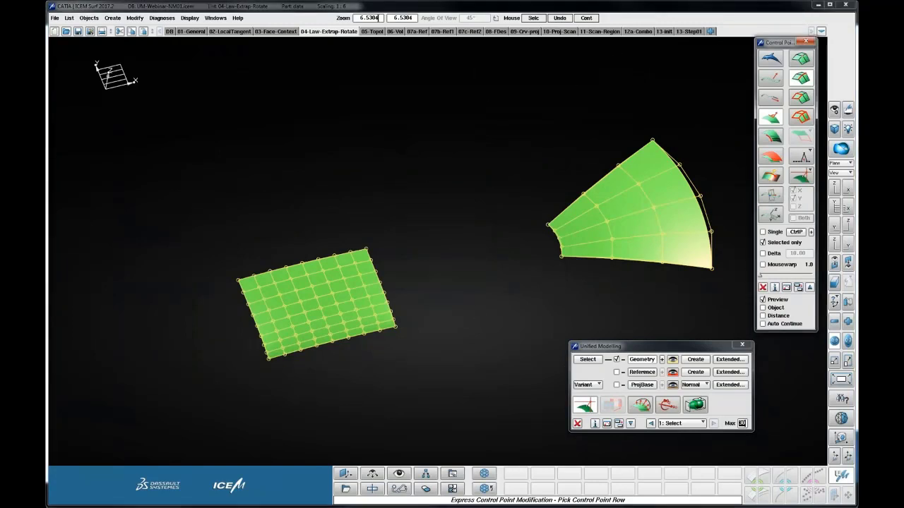
{"action": "left_click", "coordinate": [800, 157]}
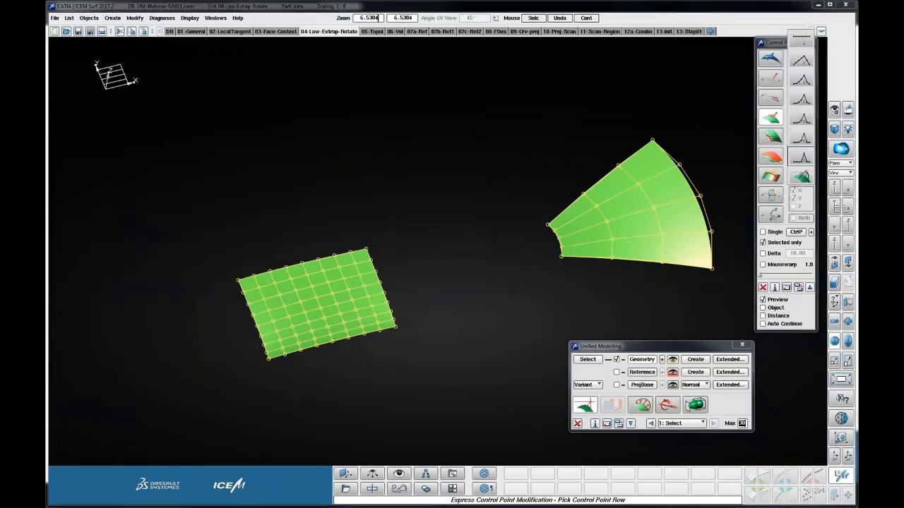
{"action": "left_click", "coordinate": [803, 159]}
{"action": "left_click", "coordinate": [798, 163]}
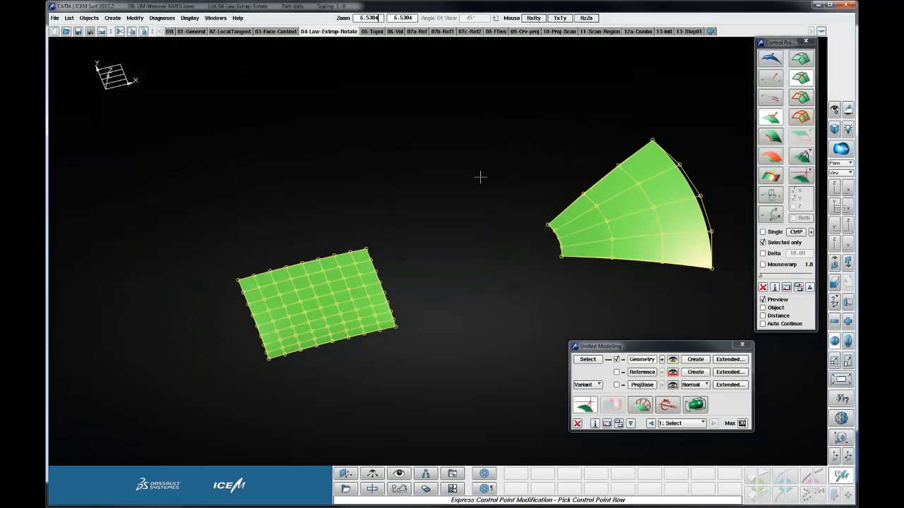
Step: Try to move the control point row on the near short edge of the four-sided patch, and undo it
{"action": "left_click_drag", "start_coordinate": [480, 177], "coordinate": [293, 218], "text": "ctrl"}
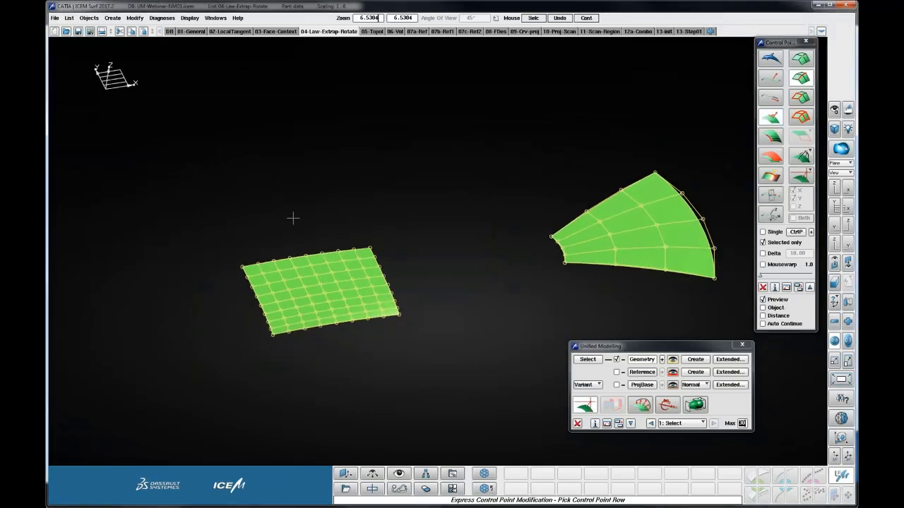
{"action": "right_click_drag", "start_coordinate": [293, 219], "coordinate": [291, 159], "text": "ctrl"}
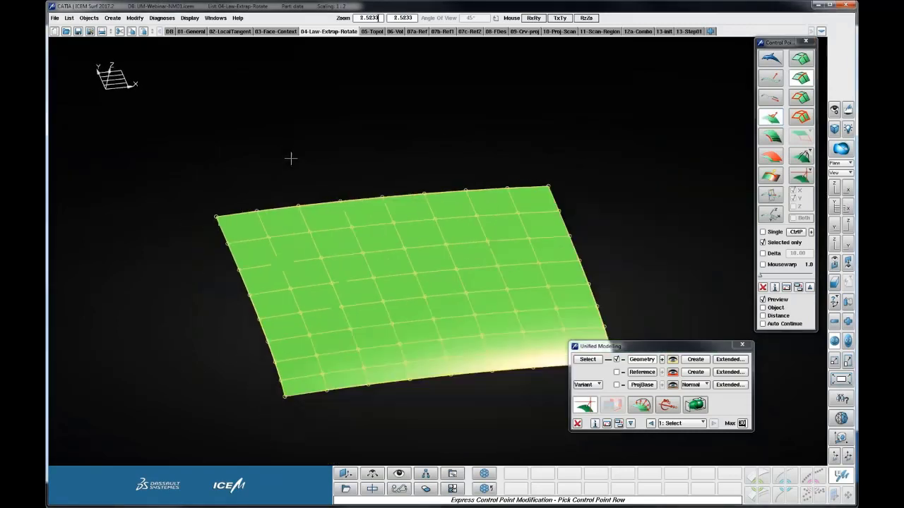
{"action": "middle_click_drag", "start_coordinate": [291, 158], "coordinate": [282, 130], "text": "ctrl"}
{"action": "left_click_drag", "start_coordinate": [282, 130], "coordinate": [225, 154], "text": "ctrl"}
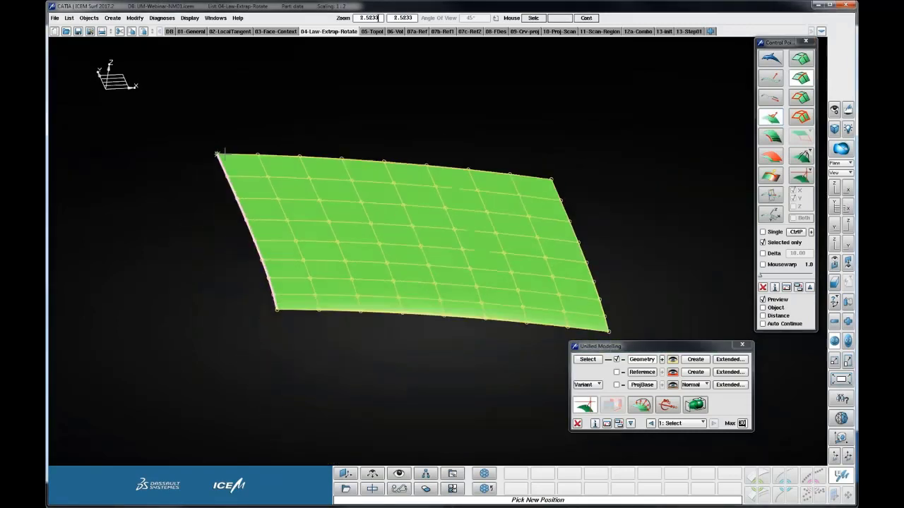
{"action": "middle_click", "coordinate": [218, 153]}
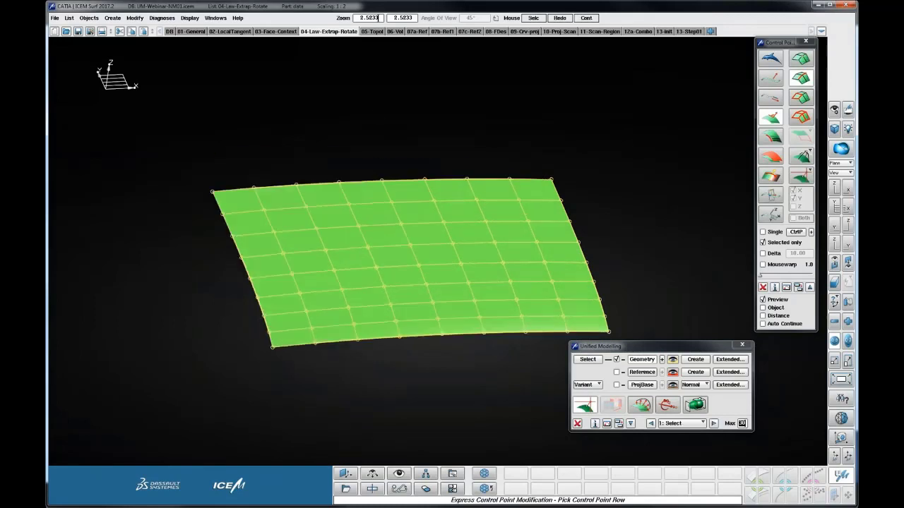
Step: Switch to single control point modification and pull the patch's upper corner point upward with the adjustable law
{"action": "left_click", "coordinate": [800, 60]}
{"action": "left_click_drag", "start_coordinate": [211, 186], "coordinate": [226, 73]}
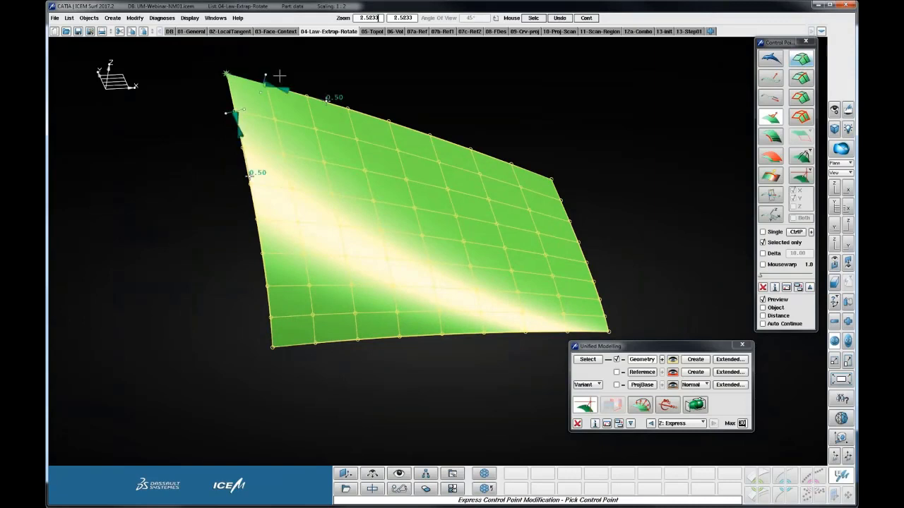
{"action": "middle_click_drag", "start_coordinate": [526, 96], "coordinate": [487, 117]}
Step: Turn off surface shading in the display settings of the geometry so only the control mesh and edges are drawn
{"action": "left_click", "coordinate": [672, 359]}
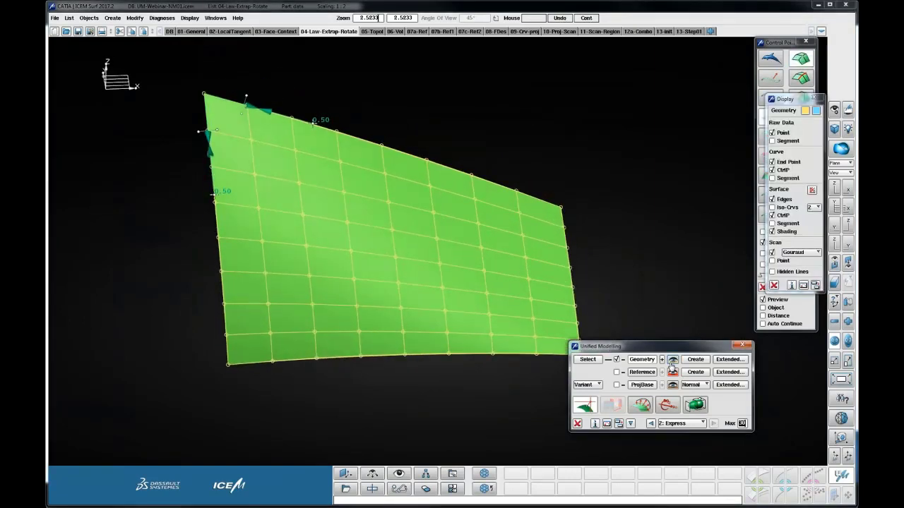
{"action": "left_click", "coordinate": [785, 233]}
{"action": "left_click", "coordinate": [774, 285]}
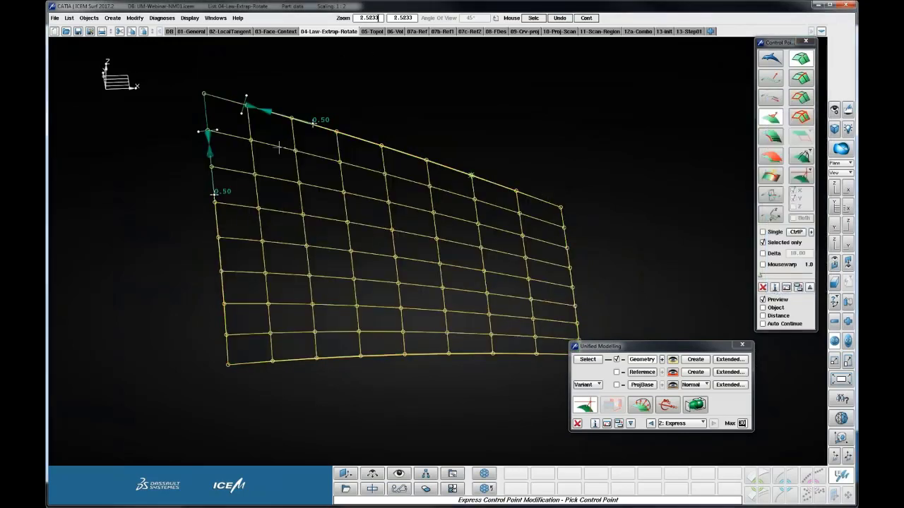
Step: Adjust the law handles on the two edges meeting at the raised corner to about 0.57 and 0.81
{"action": "mouse_move", "coordinate": [246, 95]}
{"action": "left_mouse_down"}
{"action": "mouse_move", "coordinate": [269, 96]}
{"action": "mouse_move", "coordinate": [234, 79]}
{"action": "mouse_move", "coordinate": [265, 85]}
{"action": "mouse_move", "coordinate": [240, 92]}
{"action": "mouse_move", "coordinate": [251, 98]}
{"action": "left_mouse_up"}
{"action": "left_click_drag", "start_coordinate": [217, 131], "coordinate": [218, 144]}
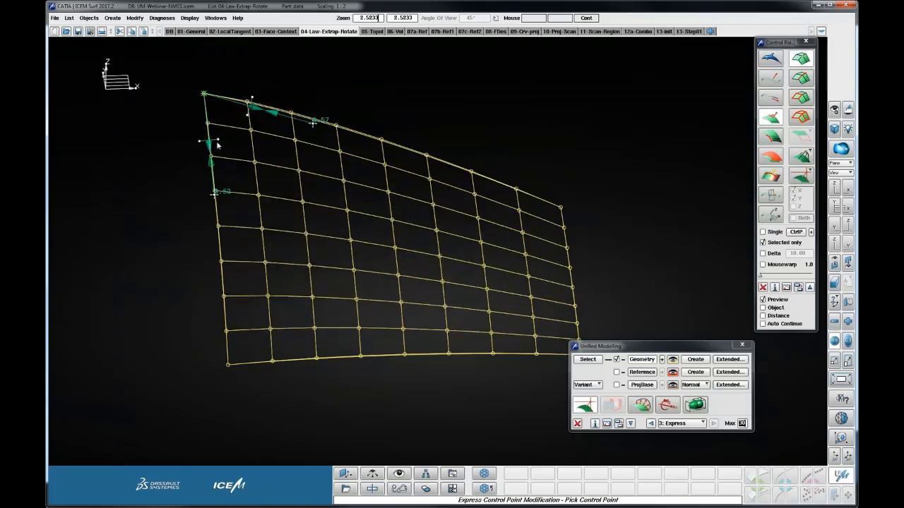
{"action": "middle_click_drag", "start_coordinate": [217, 144], "coordinate": [250, 146]}
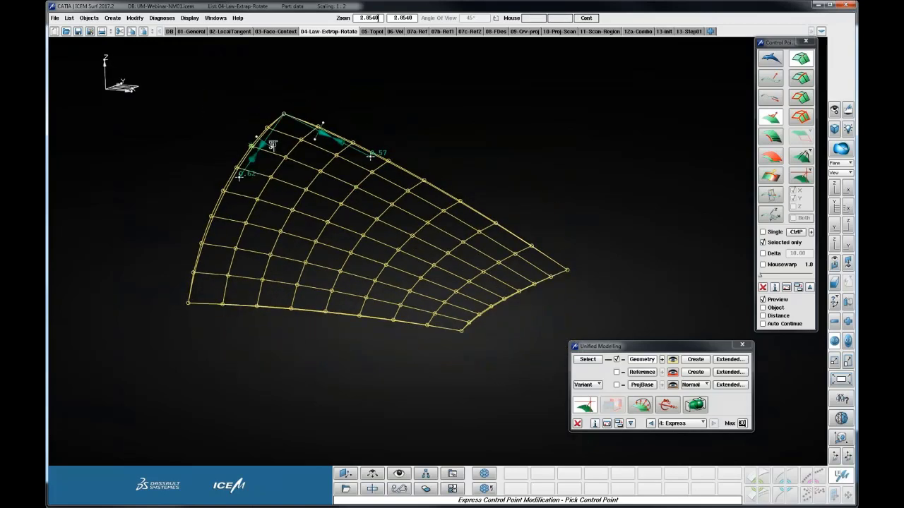
{"action": "left_click_drag", "start_coordinate": [274, 147], "coordinate": [271, 166]}
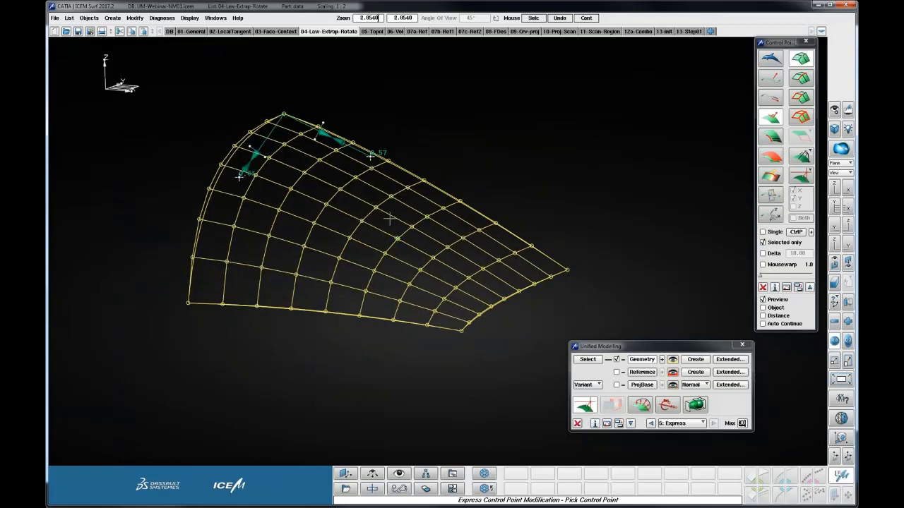
Step: Extend the law's range farther along both edges from the raised corner and set its values to about 0.32 and 0.29
{"action": "left_click_drag", "start_coordinate": [367, 163], "coordinate": [560, 249]}
{"action": "left_click_drag", "start_coordinate": [434, 174], "coordinate": [272, 202]}
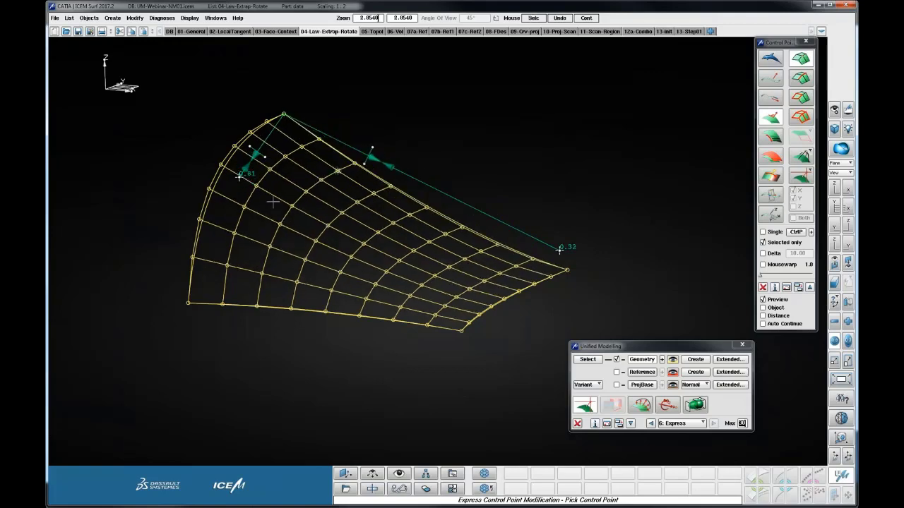
{"action": "middle_click_drag", "start_coordinate": [266, 158], "coordinate": [307, 150]}
{"action": "left_click_drag", "start_coordinate": [307, 150], "coordinate": [168, 305]}
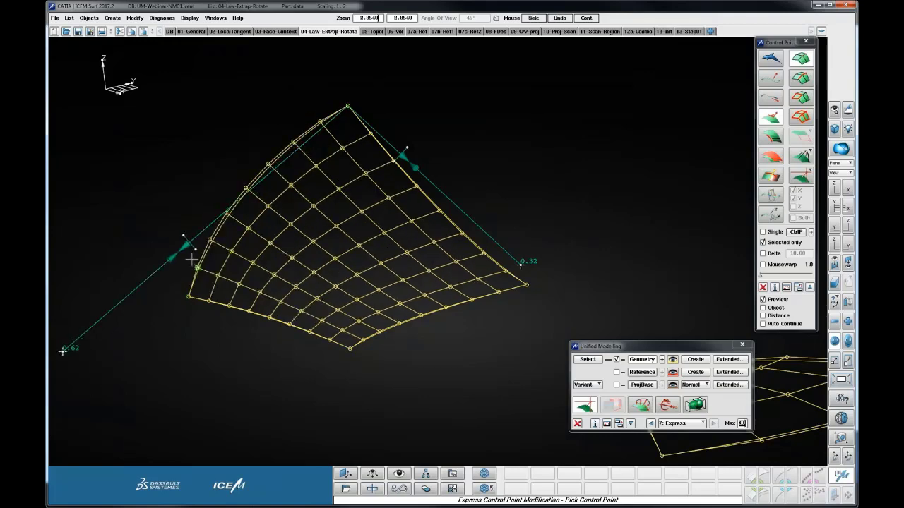
{"action": "left_click_drag", "start_coordinate": [197, 252], "coordinate": [261, 185]}
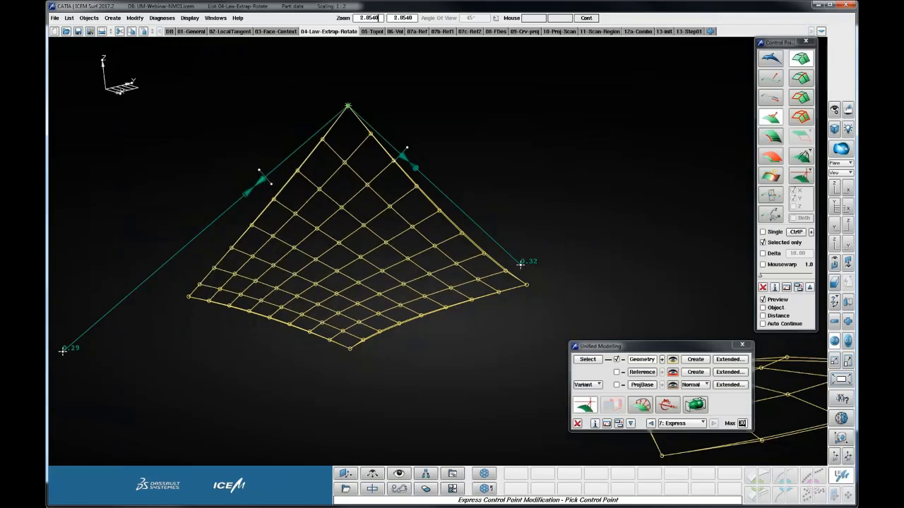
Step: Replace the geometry selection with only the fan-shaped surface
{"action": "right_click_drag", "start_coordinate": [315, 258], "coordinate": [335, 247], "text": "shift"}
{"action": "left_click_drag", "start_coordinate": [336, 247], "coordinate": [487, 339], "text": "shift"}
{"action": "middle_click_drag", "start_coordinate": [586, 231], "coordinate": [542, 190], "text": "shift"}
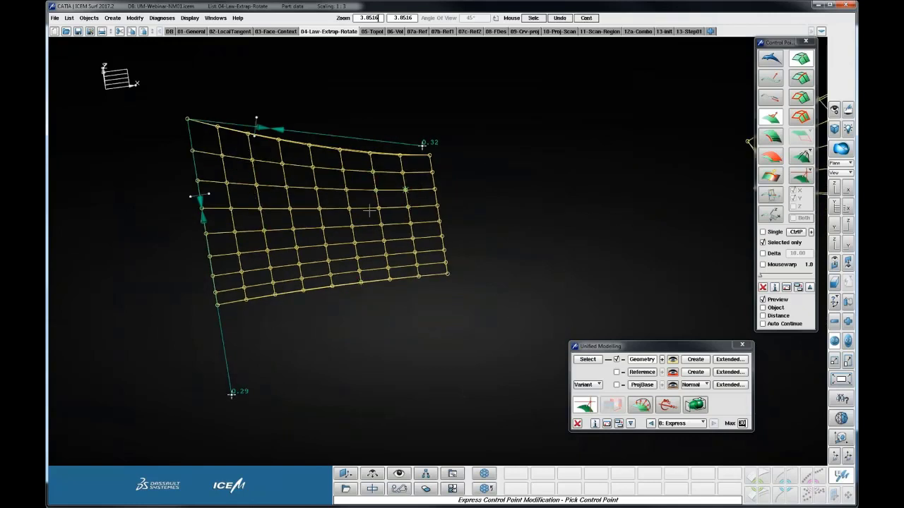
{"action": "left_click_drag", "start_coordinate": [506, 252], "coordinate": [487, 202], "text": "shift"}
{"action": "middle_click_drag", "start_coordinate": [578, 197], "coordinate": [521, 201], "text": "shift"}
{"action": "middle_click_drag", "start_coordinate": [601, 197], "coordinate": [445, 199], "text": "shift"}
{"action": "right_click_drag", "start_coordinate": [445, 200], "coordinate": [454, 207], "text": "shift"}
{"action": "left_click", "coordinate": [642, 360]}
{"action": "left_click", "coordinate": [596, 209]}
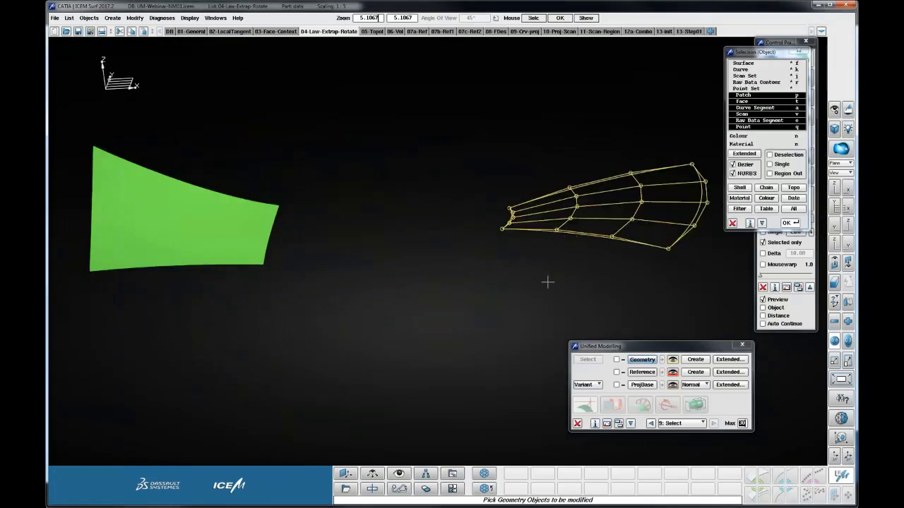
{"action": "middle_click", "coordinate": [547, 281]}
Step: Set control point modification of the fan-shaped surface to rotation and switch the law back to its initial option
{"action": "right_click_drag", "start_coordinate": [530, 266], "coordinate": [595, 278], "text": "shift"}
{"action": "middle_click_drag", "start_coordinate": [594, 278], "coordinate": [449, 278], "text": "shift"}
{"action": "right_click_drag", "start_coordinate": [449, 278], "coordinate": [473, 247], "text": "shift"}
{"action": "left_click_drag", "start_coordinate": [473, 247], "coordinate": [506, 236], "text": "shift"}
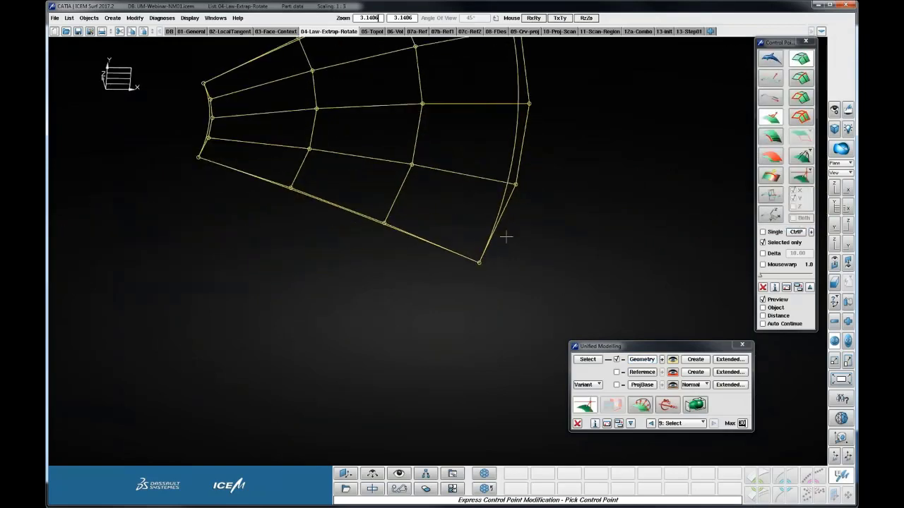
{"action": "middle_click_drag", "start_coordinate": [517, 186], "coordinate": [569, 286], "text": "shift"}
{"action": "right_click_drag", "start_coordinate": [588, 183], "coordinate": [616, 186], "text": "shift"}
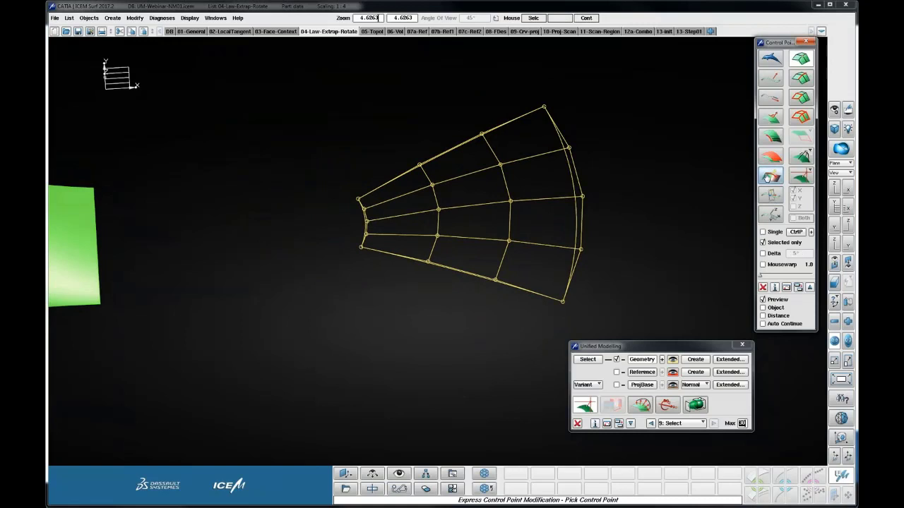
{"action": "left_click", "coordinate": [801, 156]}
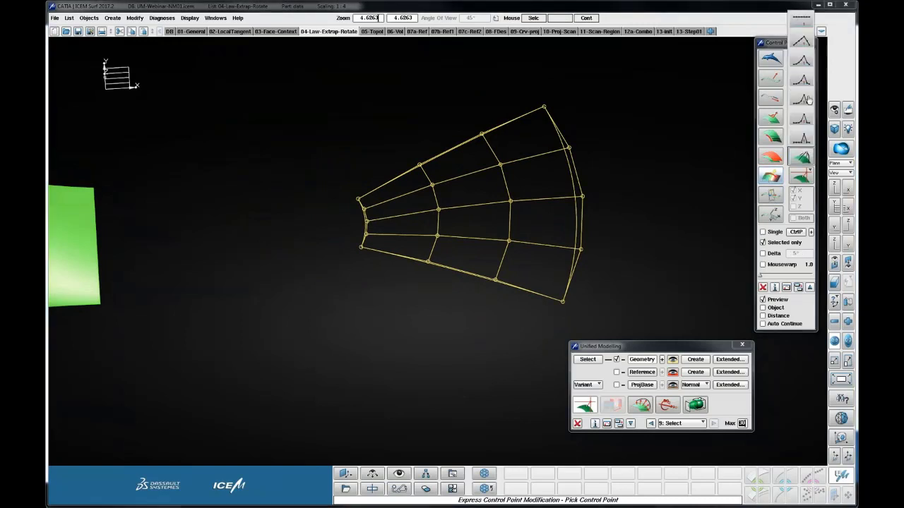
{"action": "left_click", "coordinate": [801, 137]}
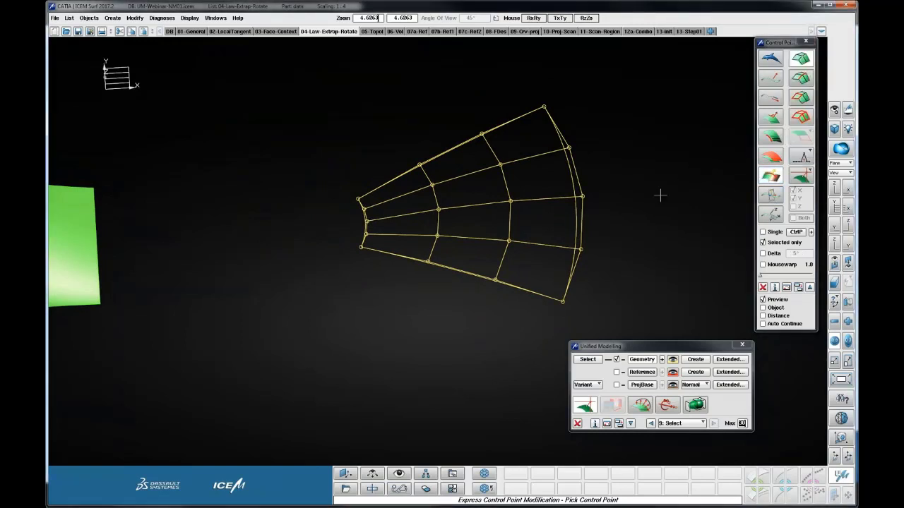
{"action": "middle_click_drag", "start_coordinate": [659, 193], "coordinate": [682, 196]}
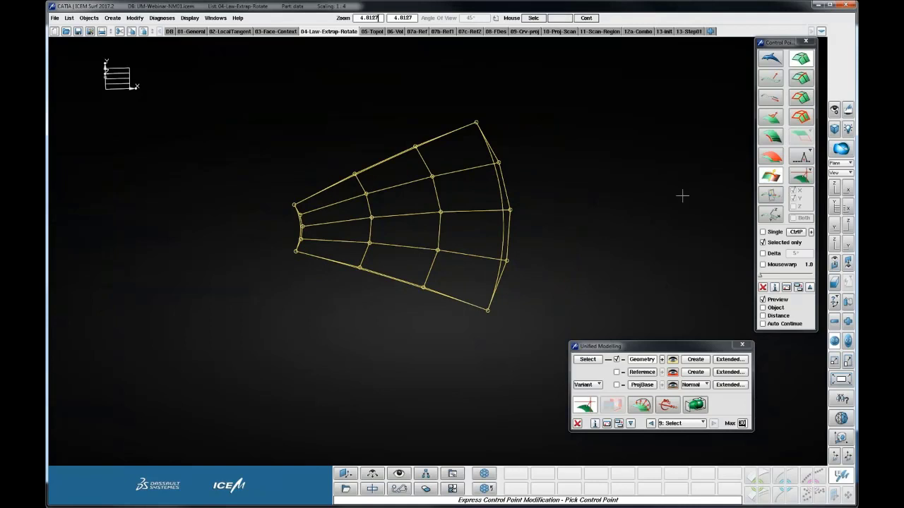
Step: Define the rotation axis as a tangent vector at the upper corner of the fan surface's narrow end
{"action": "left_click", "coordinate": [771, 175]}
{"action": "middle_click_drag", "start_coordinate": [616, 311], "coordinate": [302, 211]}
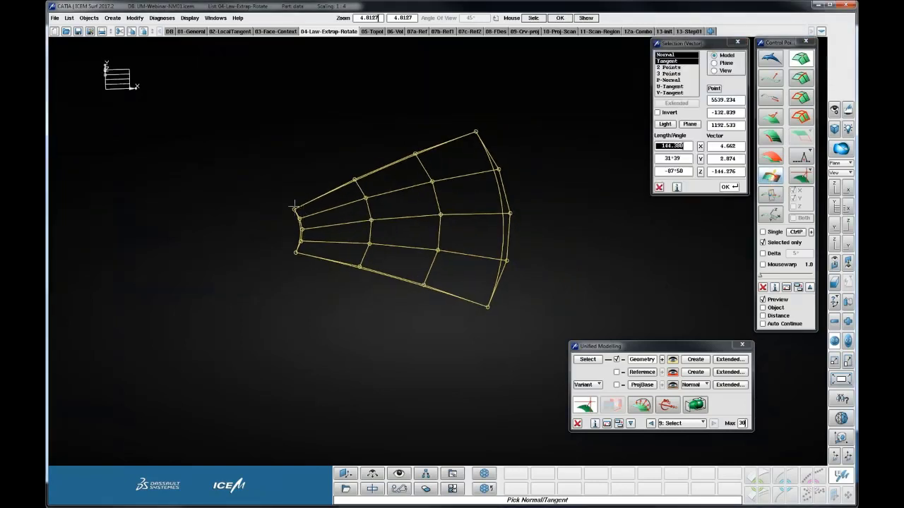
{"action": "left_click", "coordinate": [294, 206]}
{"action": "middle_click_drag", "start_coordinate": [550, 207], "coordinate": [565, 182]}
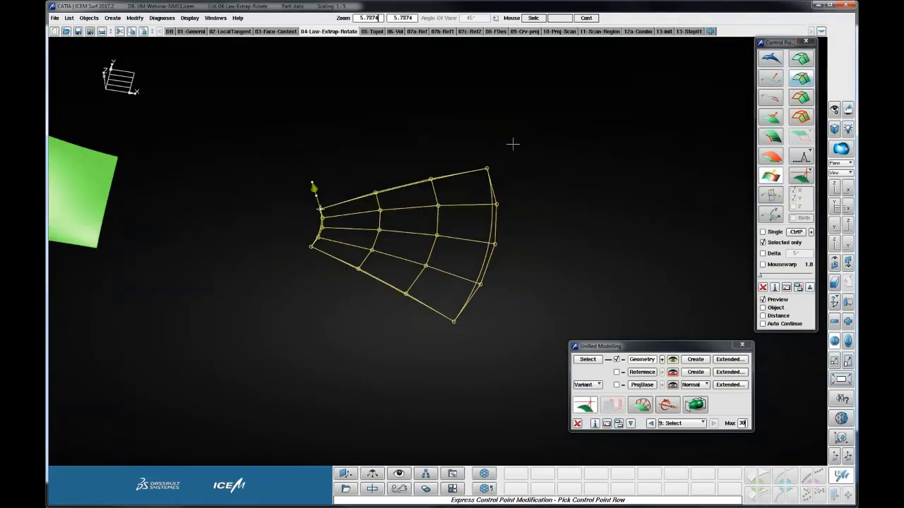
Step: Try rotating the control point row on the fan's upper edge about the tangent axis, and undo the rotation
{"action": "left_click", "coordinate": [469, 170]}
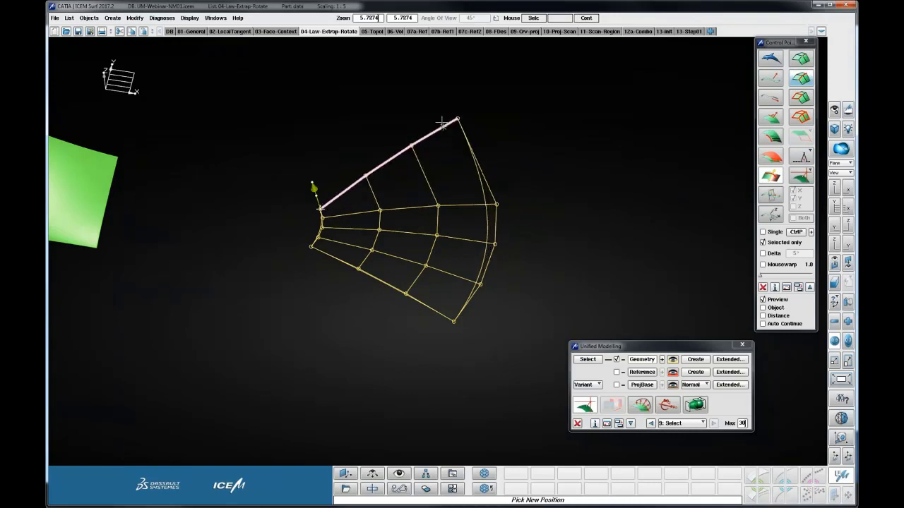
{"action": "left_click", "coordinate": [466, 149]}
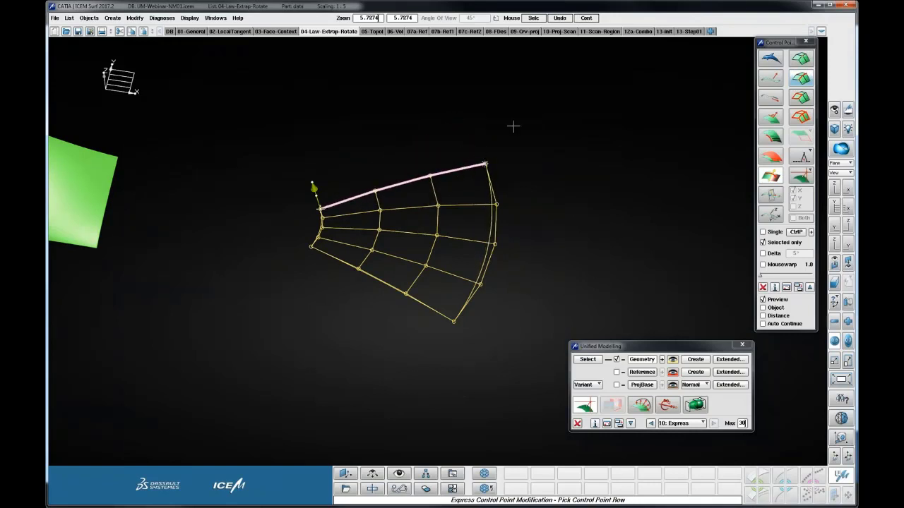
{"action": "middle_click", "coordinate": [513, 126]}
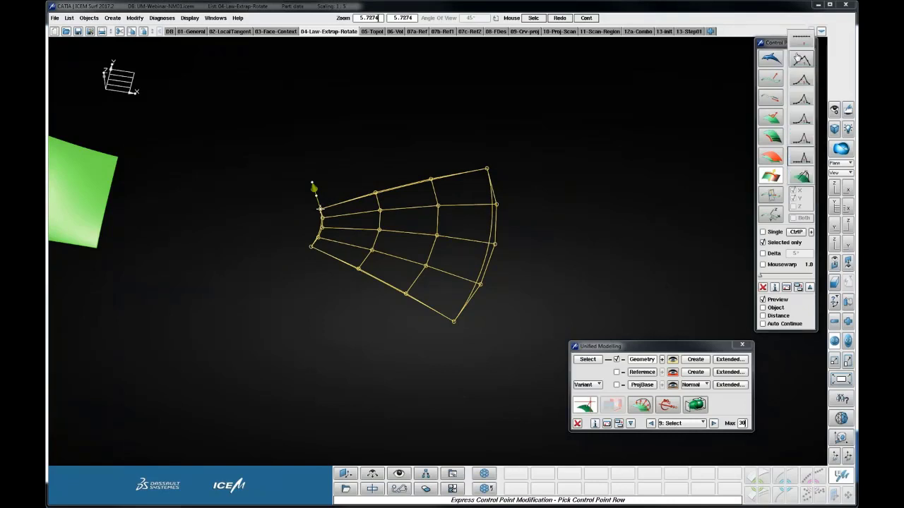
Step: Rotate the upper-edge control point row about the axis using the linear law, so that the neighbouring rows follow proportionally
{"action": "left_click", "coordinate": [466, 173]}
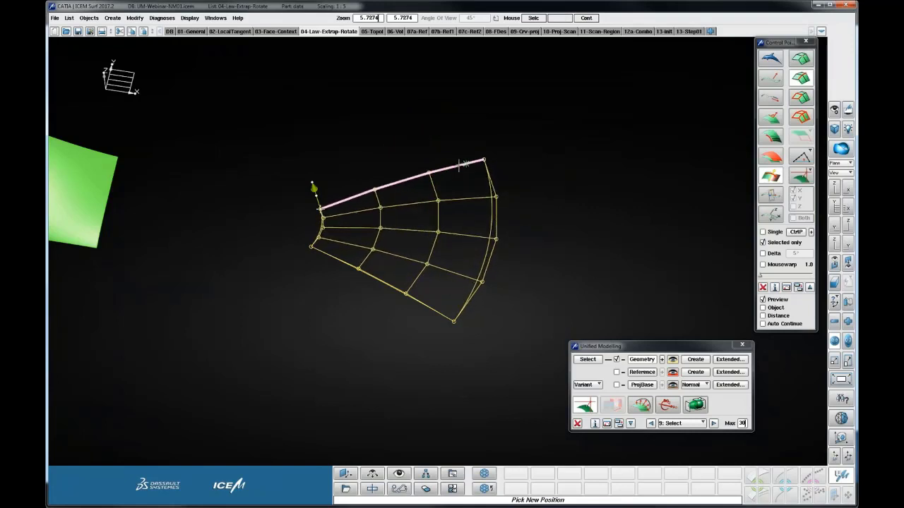
{"action": "left_click", "coordinate": [465, 164]}
{"action": "left_click_drag", "start_coordinate": [576, 177], "coordinate": [549, 190]}
{"action": "right_click_drag", "start_coordinate": [549, 190], "coordinate": [551, 178]}
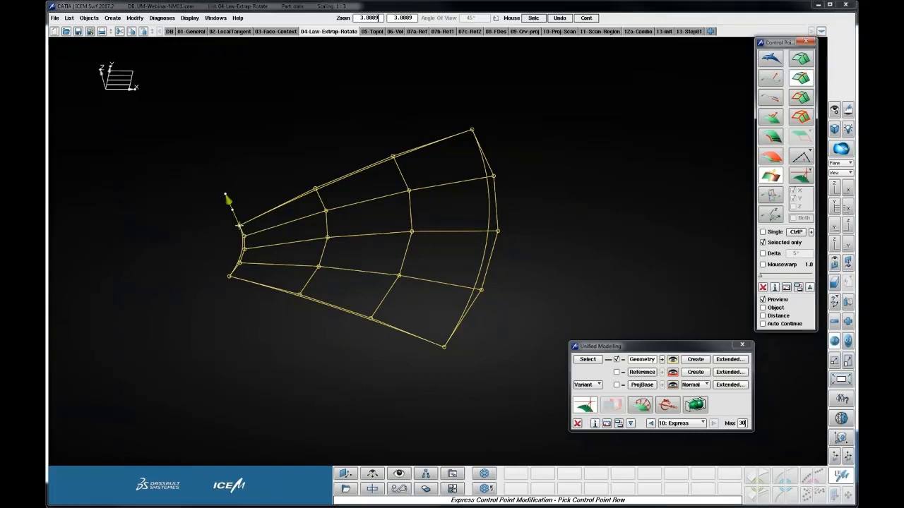
Step: Extrapolate the fan surface outward at its wide end and pull its upper side edge slightly inward
{"action": "left_click", "coordinate": [771, 138]}
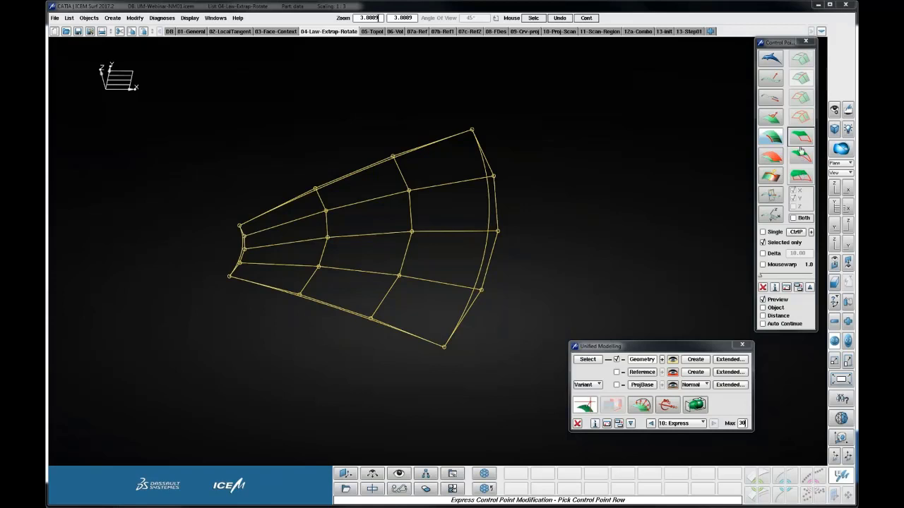
{"action": "left_click", "coordinate": [496, 195]}
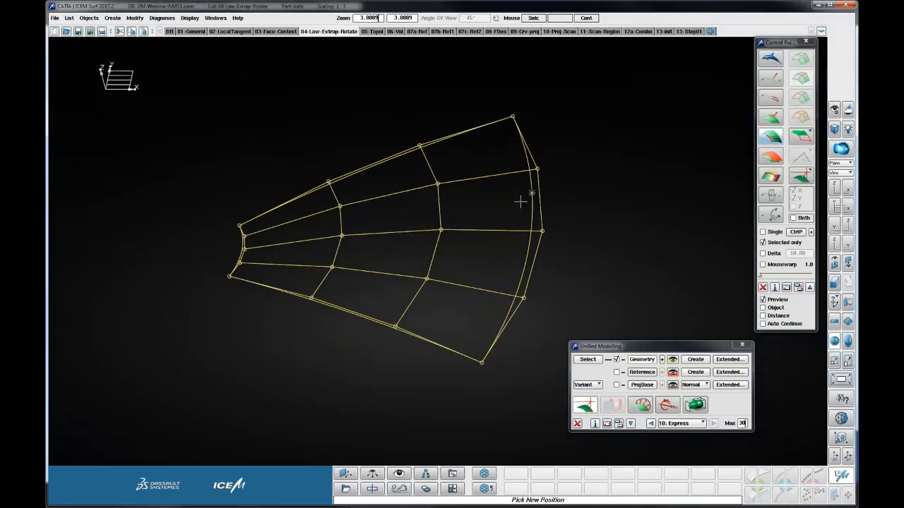
{"action": "left_click", "coordinate": [520, 197]}
{"action": "left_click", "coordinate": [415, 125]}
{"action": "left_click", "coordinate": [428, 154]}
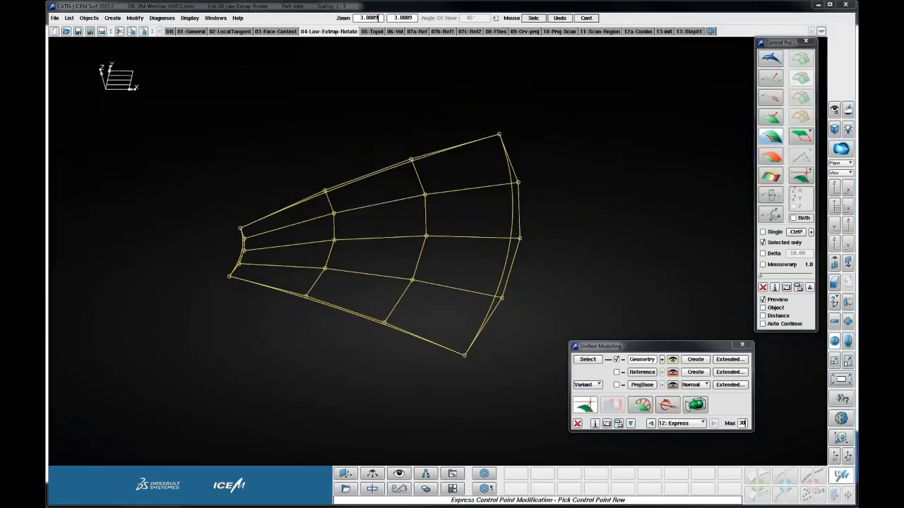
Step: Change the extrapolation option to single-corner mode and extend the surface at the upper corner of the wide end
{"action": "left_click", "coordinate": [801, 138]}
{"action": "left_click", "coordinate": [801, 156]}
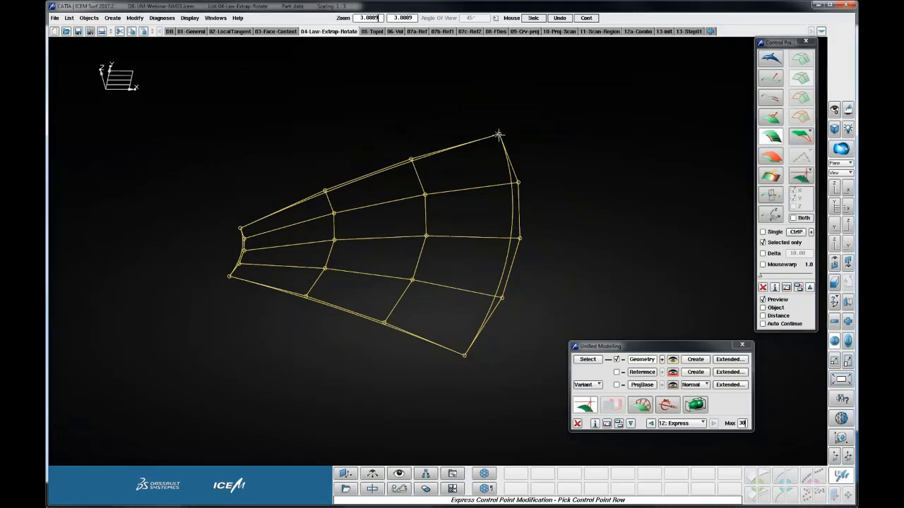
{"action": "left_click", "coordinate": [499, 132]}
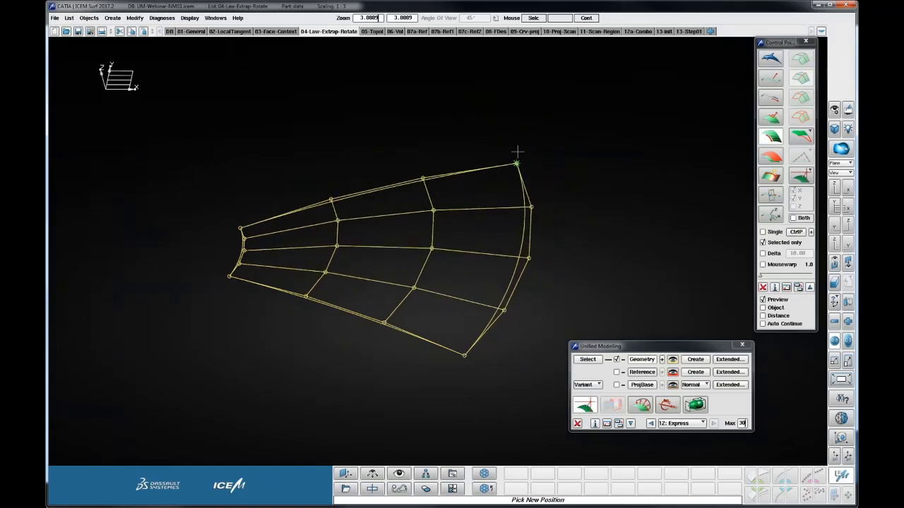
{"action": "left_click", "coordinate": [517, 153]}
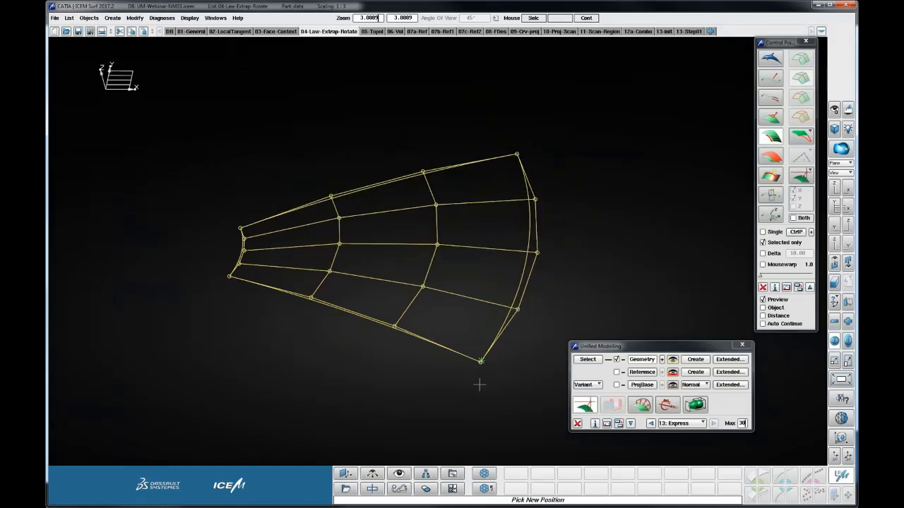
Step: Extrapolate the lower corner of the wide end outward in several small adjustments and close control point modification
{"action": "left_click", "coordinate": [467, 355]}
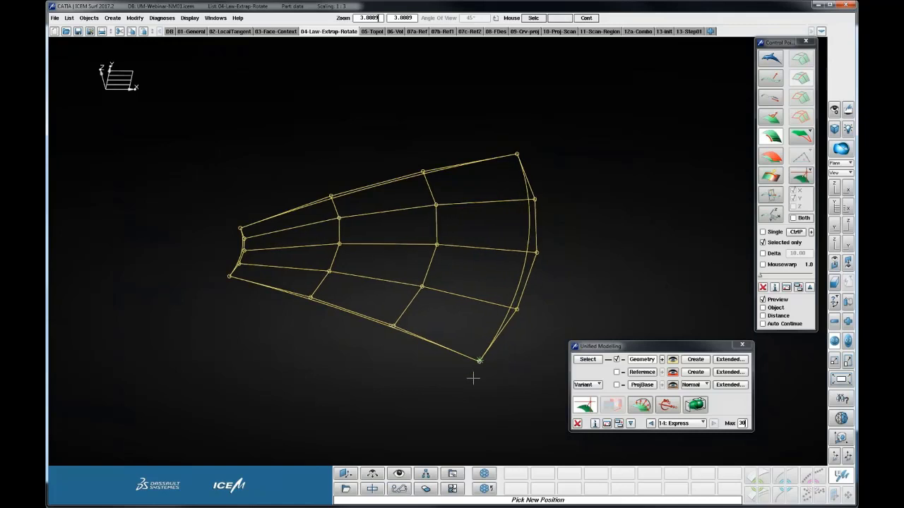
{"action": "left_click", "coordinate": [473, 365]}
{"action": "left_click", "coordinate": [475, 360]}
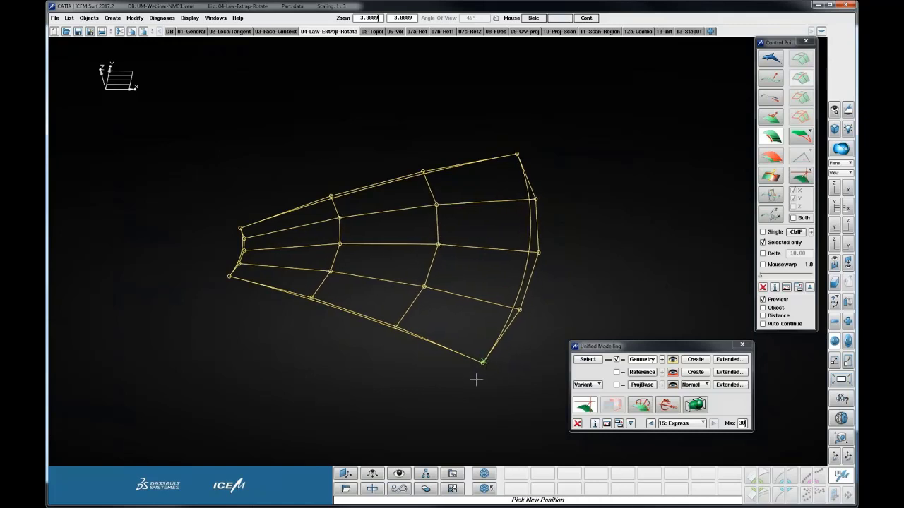
{"action": "left_click", "coordinate": [469, 364]}
{"action": "middle_click_drag", "start_coordinate": [461, 198], "coordinate": [432, 162], "text": "ctrl"}
{"action": "left_click_drag", "start_coordinate": [432, 162], "coordinate": [426, 214], "text": "ctrl"}
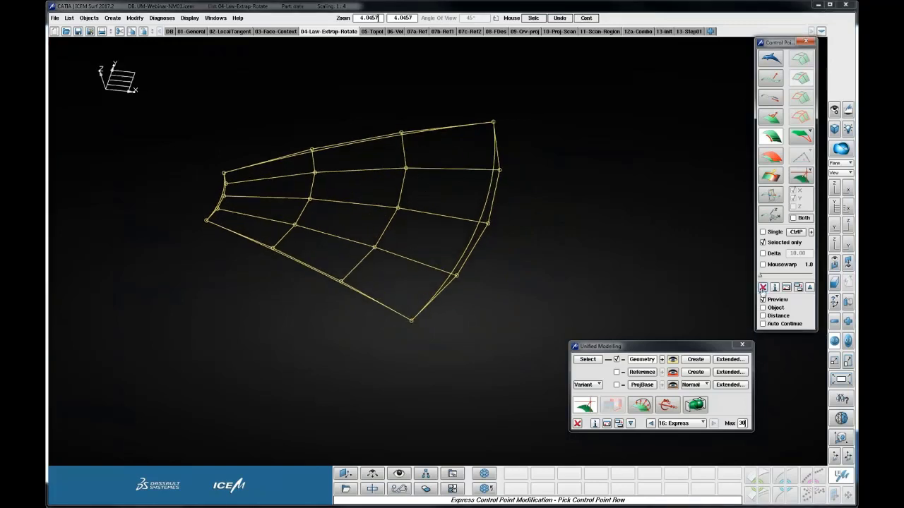
{"action": "left_click", "coordinate": [762, 287]}
{"action": "middle_click_drag", "start_coordinate": [592, 230], "coordinate": [586, 255], "text": "ctrl"}
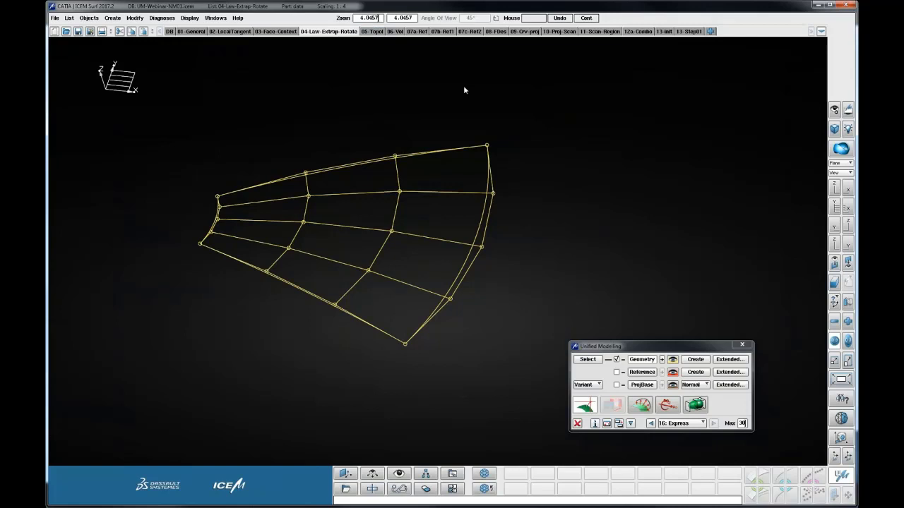
{"action": "key", "text": "ctrl"}
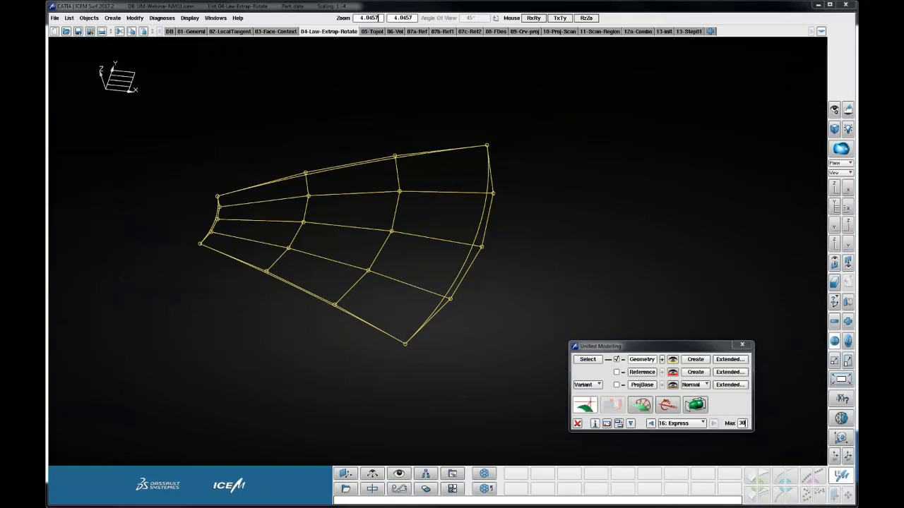
{"action": "key", "text": "alt+Tab"}
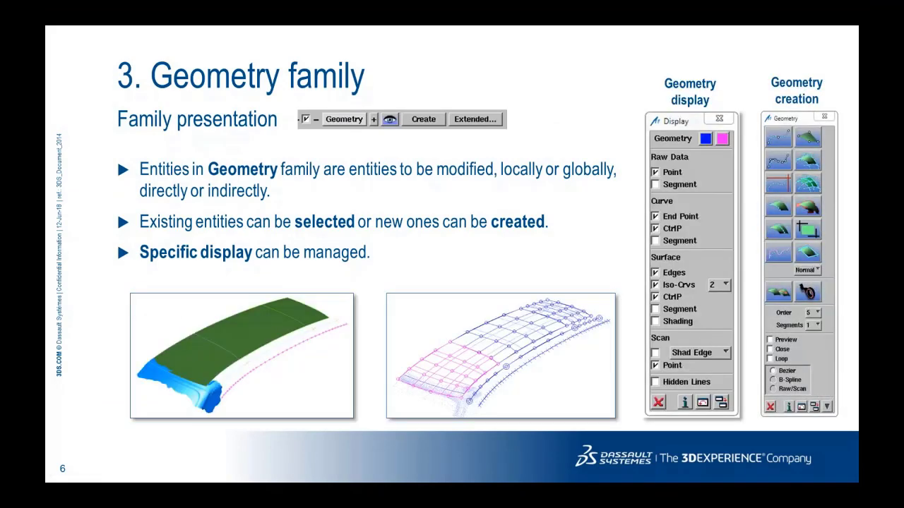
{"action": "key", "text": "Right"}
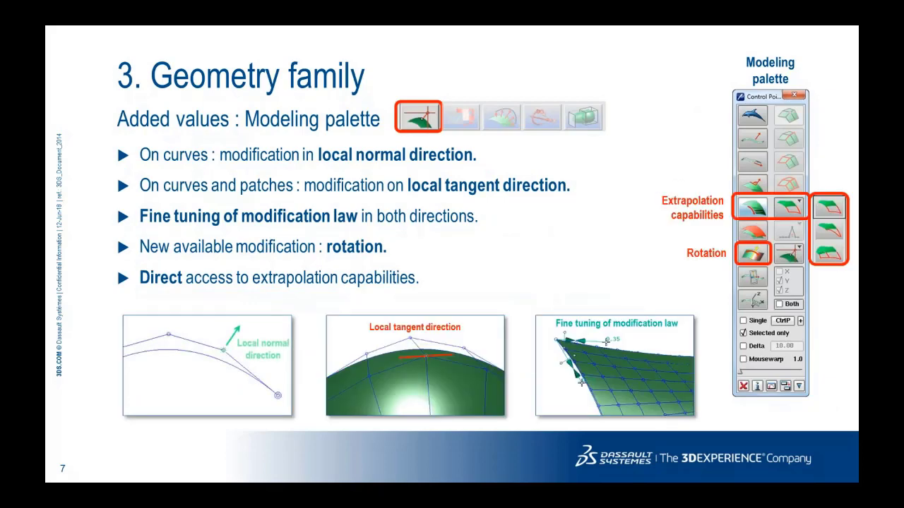
{"action": "key", "text": "Right"}
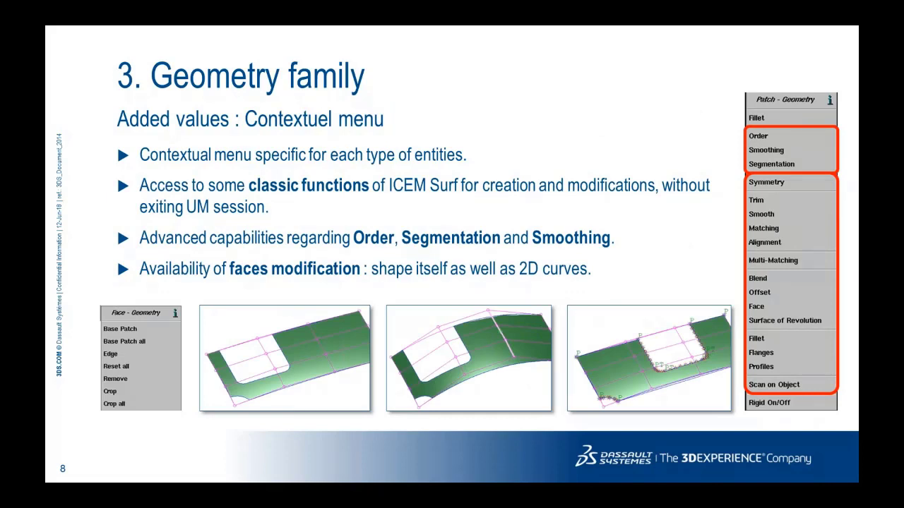
{"action": "key", "text": "Escape"}
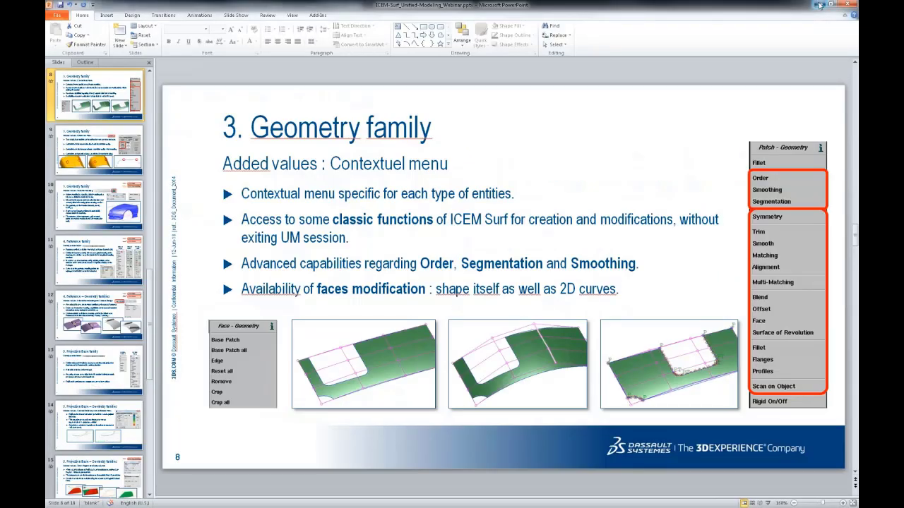
{"action": "left_click", "coordinate": [819, 5]}
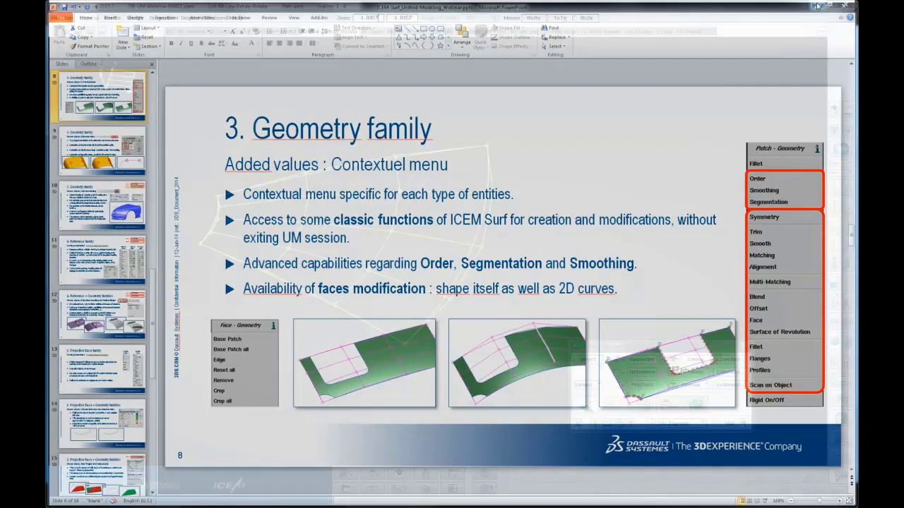
Step: Open the 05-Topol list and select all patches of the green surface as the geometry to modify
{"action": "left_click", "coordinate": [370, 31]}
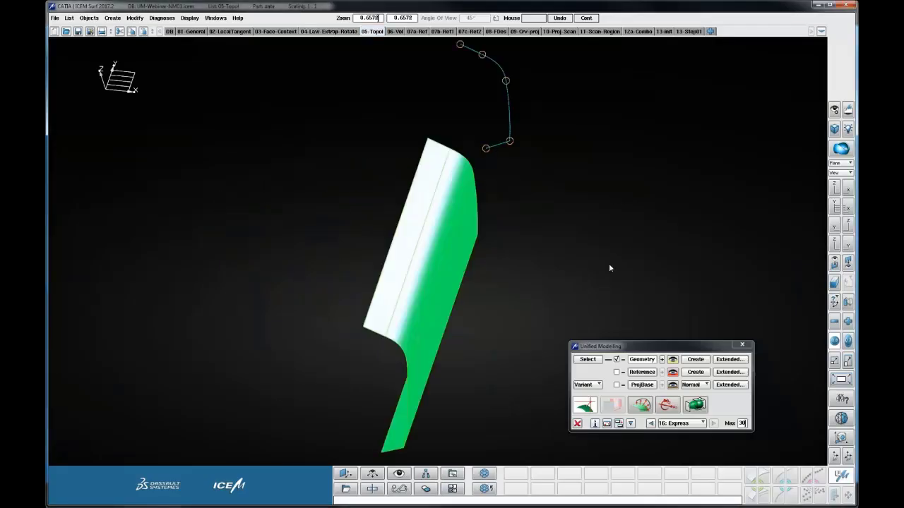
{"action": "left_click_drag", "start_coordinate": [586, 278], "coordinate": [560, 246]}
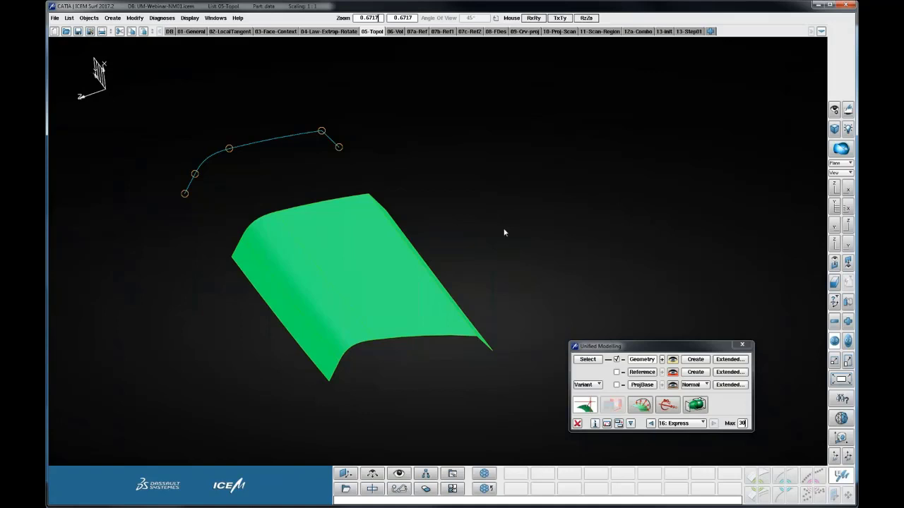
{"action": "middle_click_drag", "start_coordinate": [504, 232], "coordinate": [635, 341]}
{"action": "left_click", "coordinate": [641, 359]}
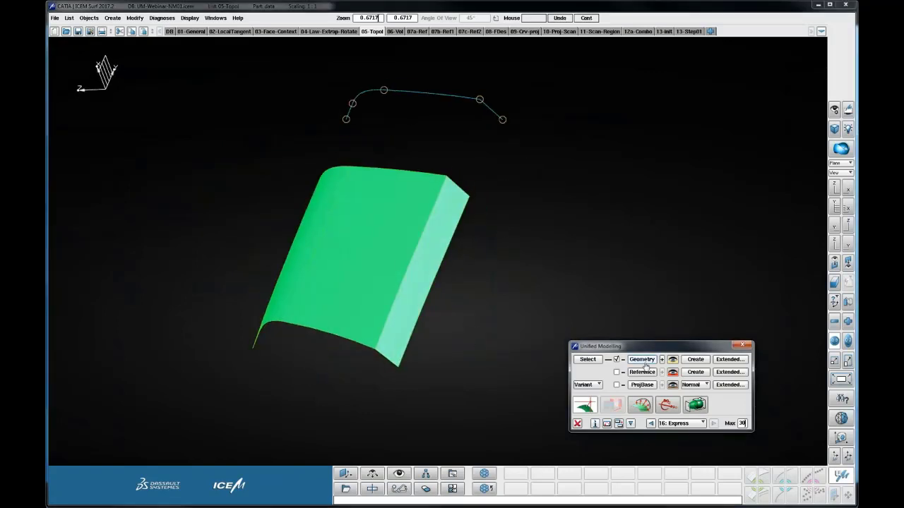
{"action": "middle_click_drag", "start_coordinate": [288, 186], "coordinate": [323, 245]}
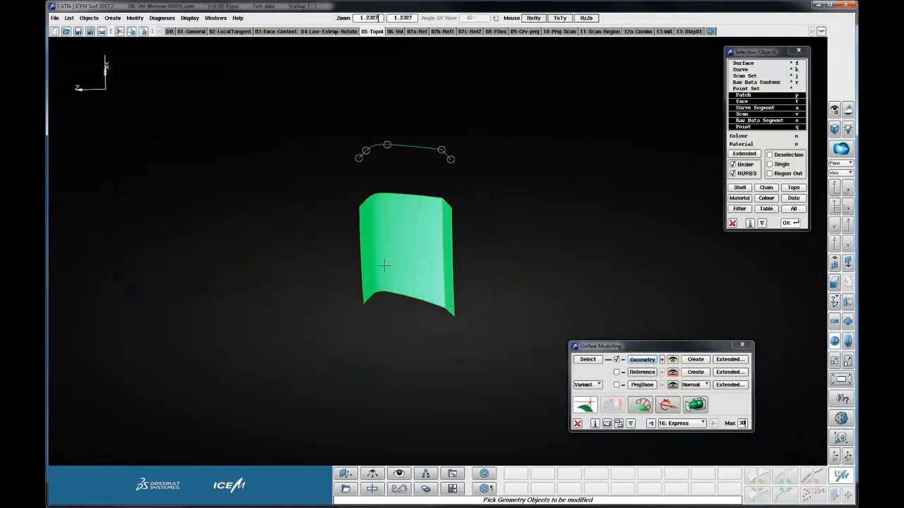
{"action": "left_click", "coordinate": [428, 250]}
{"action": "middle_click", "coordinate": [522, 216]}
{"action": "scroll", "coordinate": [516, 214], "scroll_direction": "up", "scroll_amount": 3}
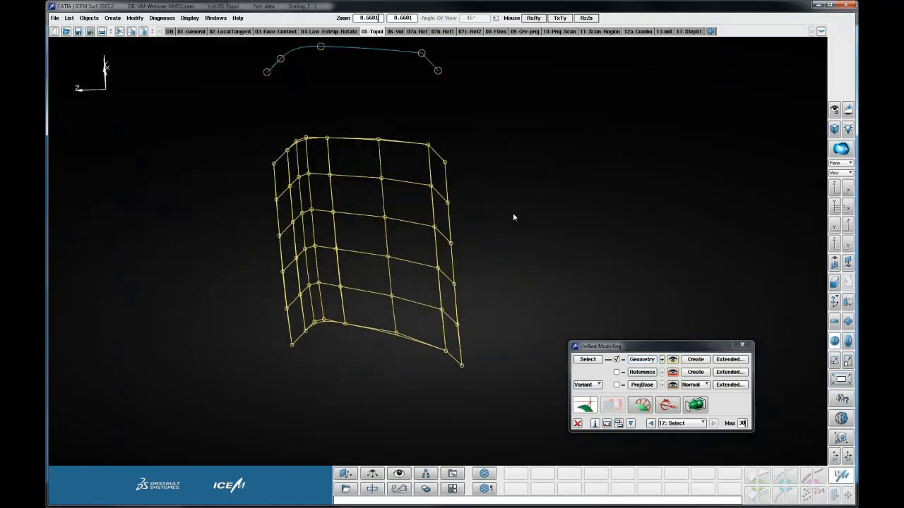
{"action": "left_click_drag", "start_coordinate": [512, 212], "coordinate": [520, 235]}
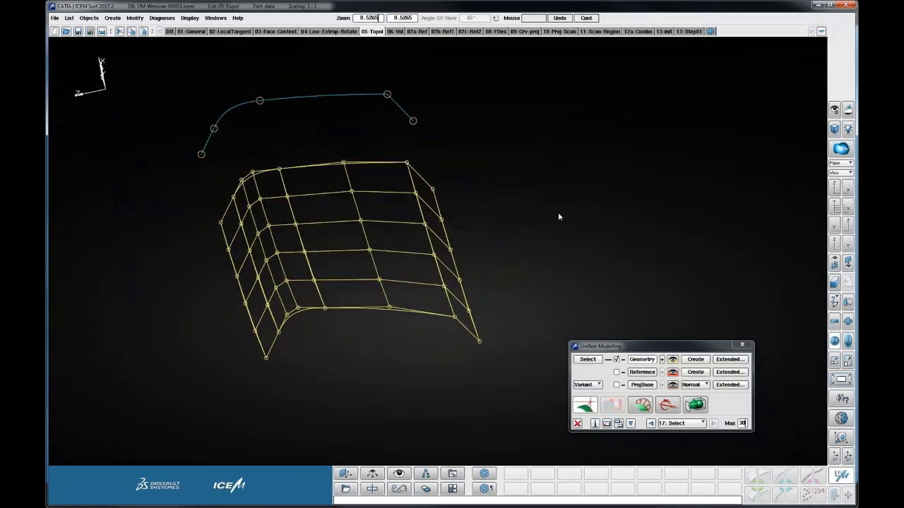
Step: Examine the topology options in the extended geometry settings, and close them without changes
{"action": "left_click", "coordinate": [734, 359]}
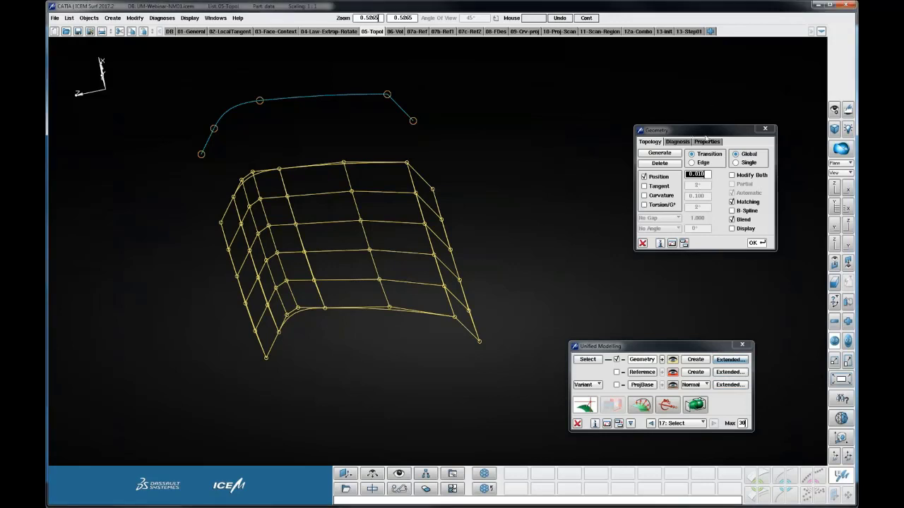
{"action": "left_click_drag", "start_coordinate": [706, 134], "coordinate": [682, 117]}
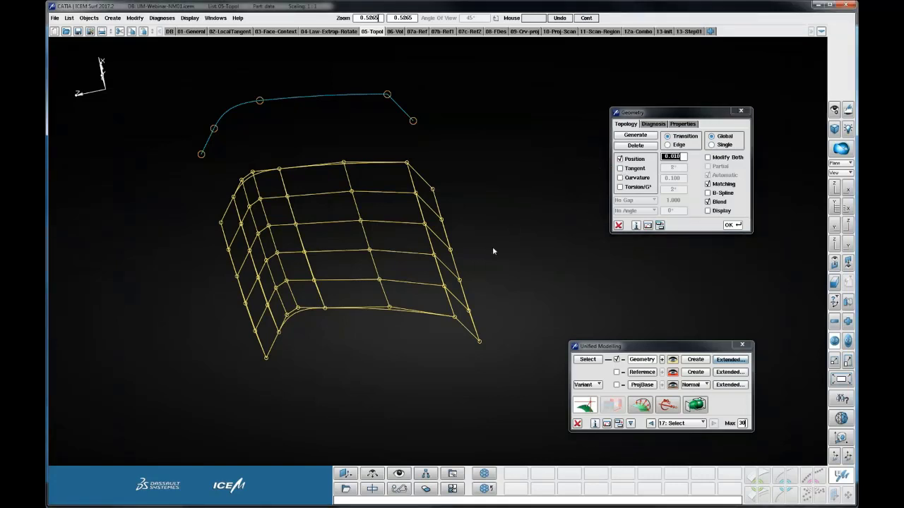
{"action": "middle_click_drag", "start_coordinate": [493, 251], "coordinate": [575, 184]}
{"action": "middle_click_drag", "start_coordinate": [536, 211], "coordinate": [424, 217]}
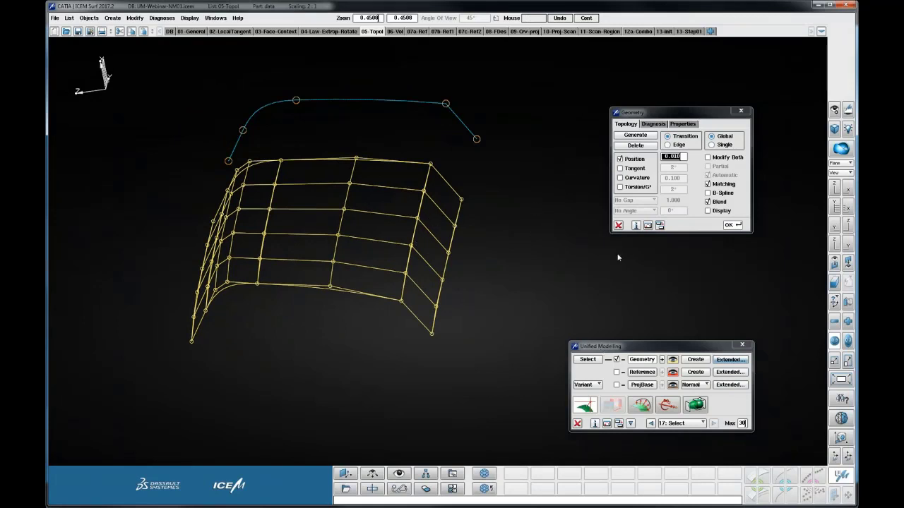
{"action": "left_click", "coordinate": [618, 226]}
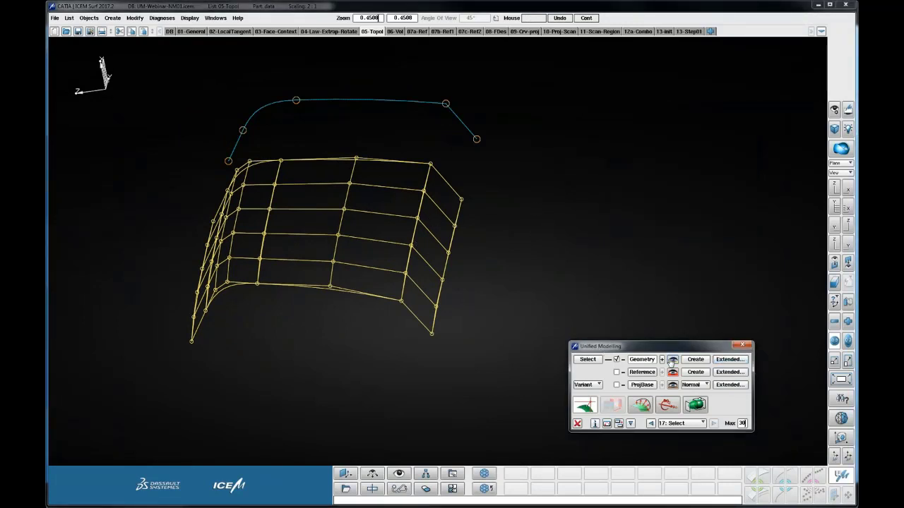
Step: Turn on surface shading in the geometry display settings
{"action": "left_click", "coordinate": [672, 361]}
{"action": "left_click", "coordinate": [772, 232]}
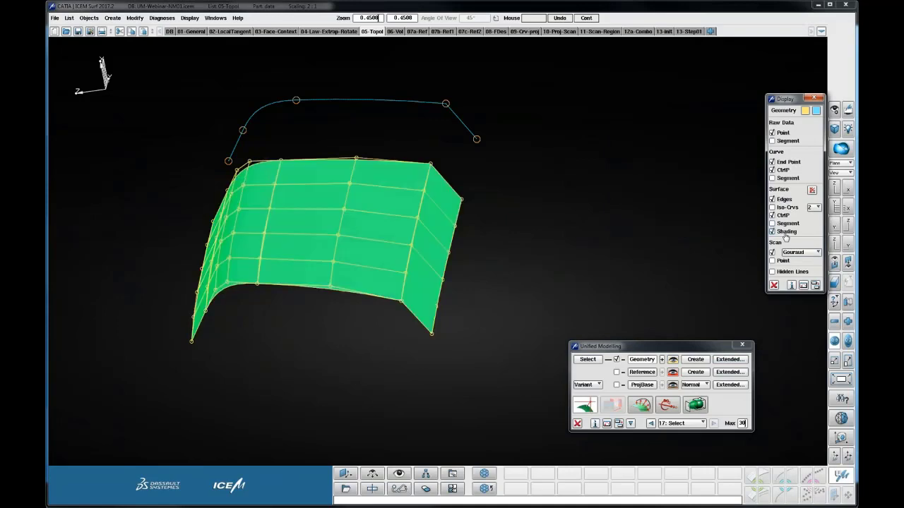
{"action": "left_click", "coordinate": [774, 285]}
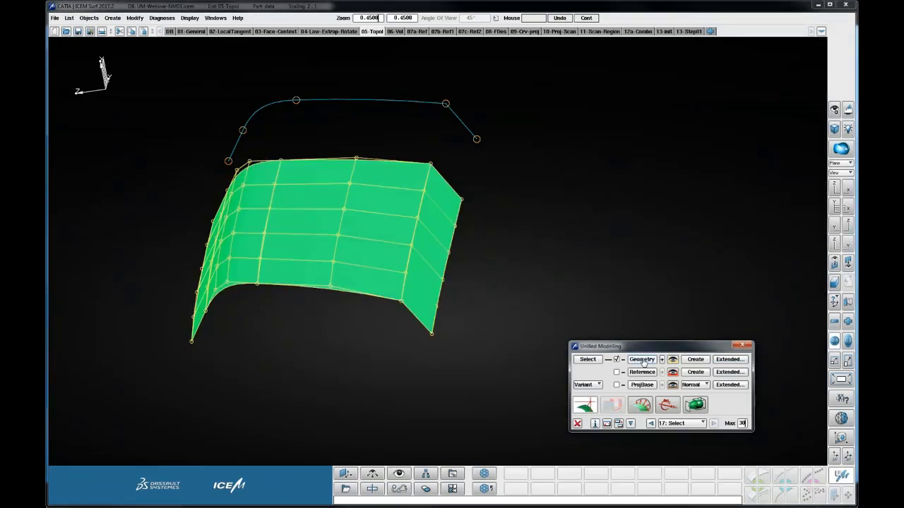
Step: Restart Unified Modelling and select all patches of the green surface as the geometry to modify
{"action": "left_click", "coordinate": [584, 404]}
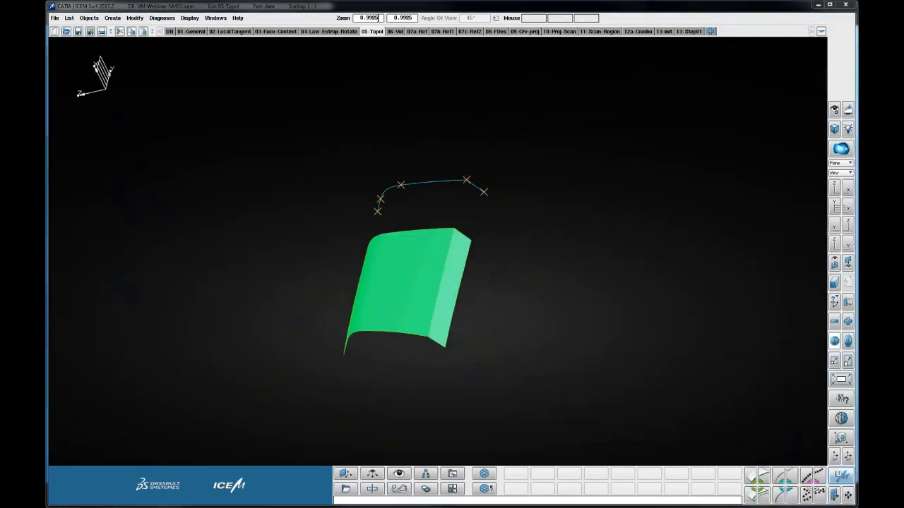
{"action": "left_click_drag", "start_coordinate": [303, 298], "coordinate": [504, 369]}
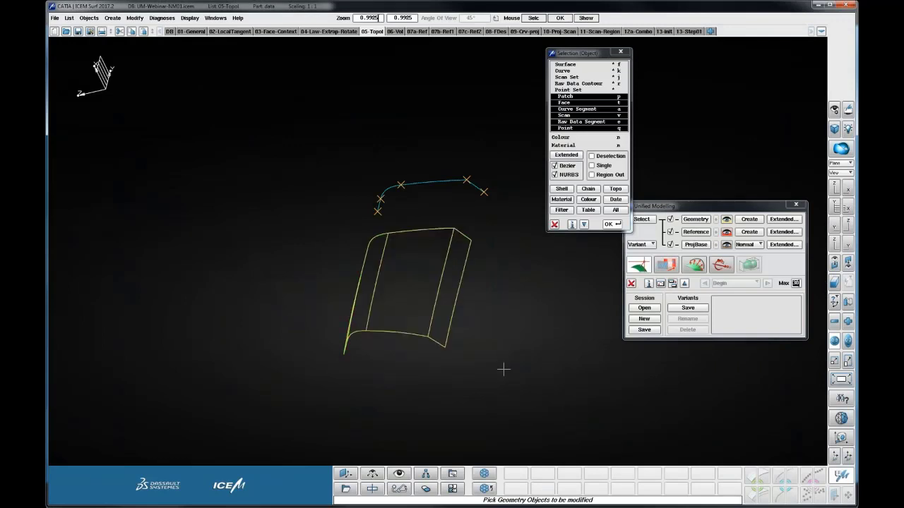
{"action": "middle_click", "coordinate": [504, 369]}
{"action": "left_click", "coordinate": [555, 224]}
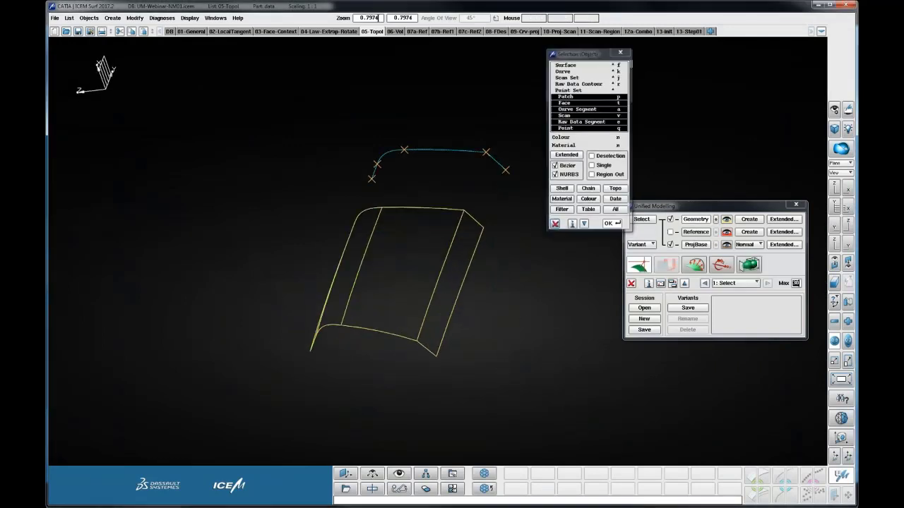
{"action": "left_click_drag", "start_coordinate": [488, 242], "coordinate": [433, 190]}
{"action": "middle_click_drag", "start_coordinate": [433, 190], "coordinate": [488, 207], "text": "ctrl+shift"}
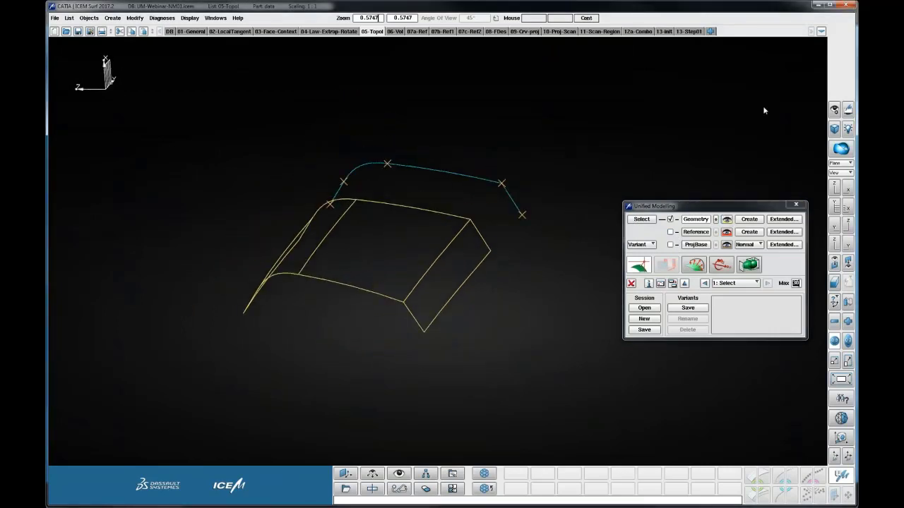
Step: Display the control points of the selected surface patches
{"action": "left_click", "coordinate": [834, 109]}
{"action": "left_click", "coordinate": [773, 216]}
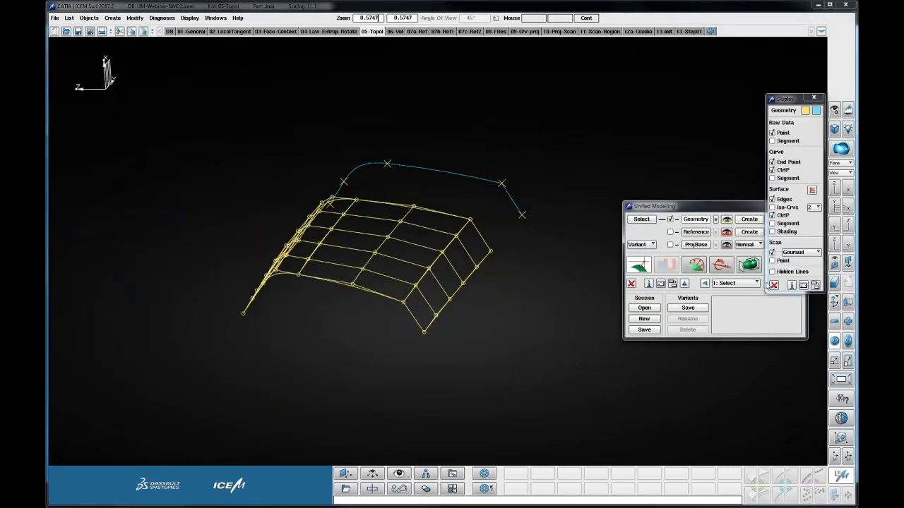
{"action": "right_click_drag", "start_coordinate": [564, 175], "coordinate": [455, 232], "text": "ctrl+shift"}
{"action": "mouse_move", "coordinate": [456, 232]}
{"action": "left_mouse_down", "text": "ctrl+shift"}
{"action": "mouse_move", "coordinate": [480, 230]}
{"action": "mouse_move", "coordinate": [455, 230]}
{"action": "mouse_move", "coordinate": [468, 224]}
{"action": "left_mouse_up", "text": "ctrl+shift"}
{"action": "right_click_drag", "start_coordinate": [467, 224], "coordinate": [487, 243], "text": "ctrl+shift"}
{"action": "middle_click_drag", "start_coordinate": [487, 242], "coordinate": [510, 222], "text": "ctrl+shift"}
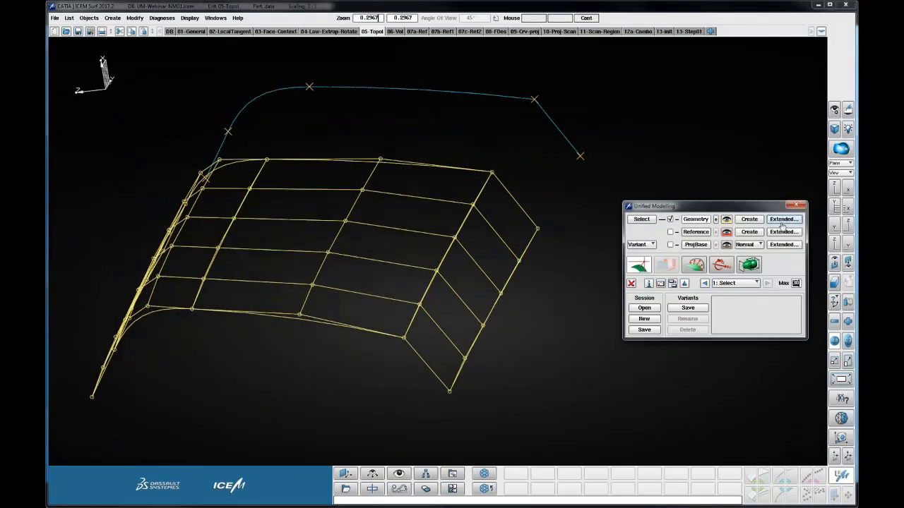
Step: Start control point modification on the selected patches and choose the surface-based movement mode and the modification law
{"action": "left_click", "coordinate": [782, 220]}
{"action": "middle_click_drag", "start_coordinate": [520, 323], "coordinate": [517, 301], "text": "ctrl+shift"}
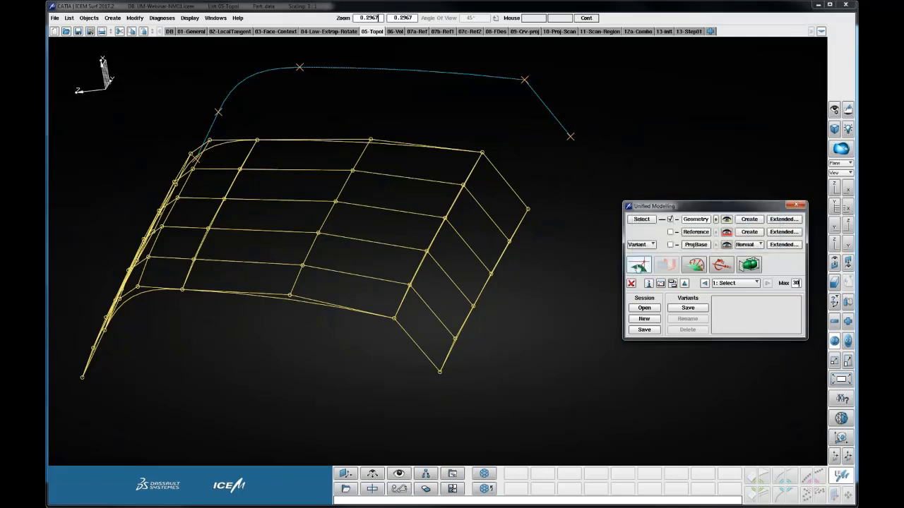
{"action": "left_click", "coordinate": [684, 283]}
{"action": "left_click", "coordinate": [638, 267]}
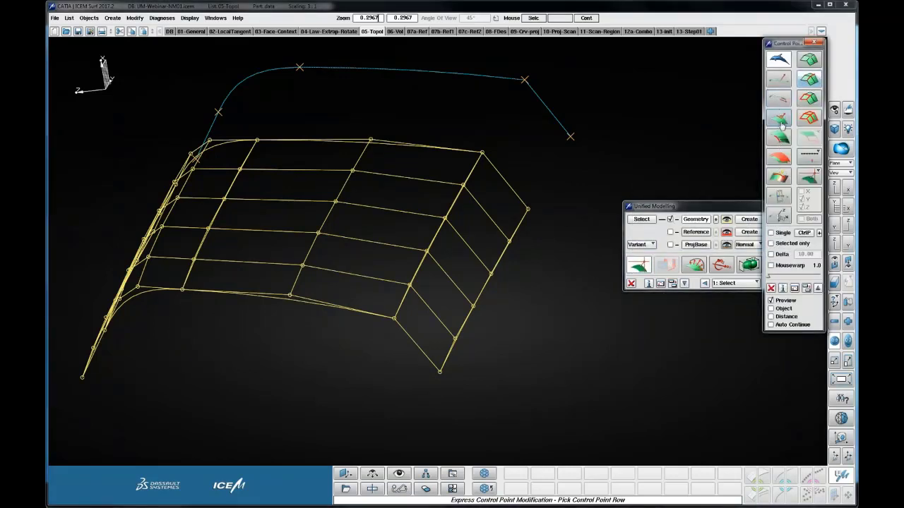
{"action": "left_click", "coordinate": [779, 118]}
{"action": "left_click", "coordinate": [808, 252]}
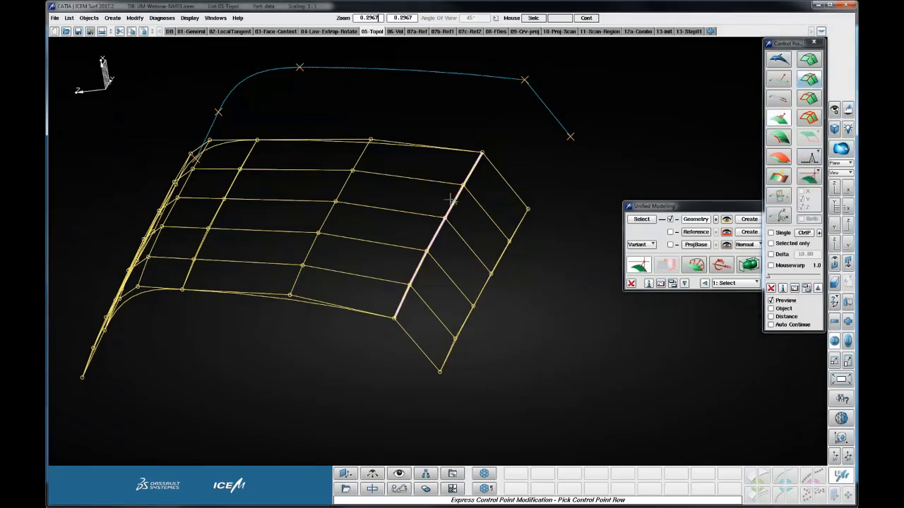
Step: Turn on surface shading in the geometry display settings and close them
{"action": "left_click", "coordinate": [727, 220]}
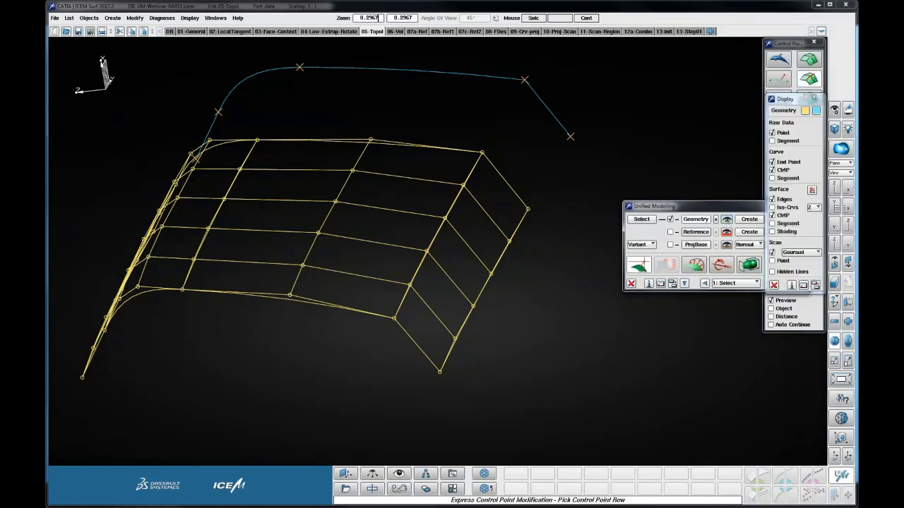
{"action": "left_click", "coordinate": [771, 231]}
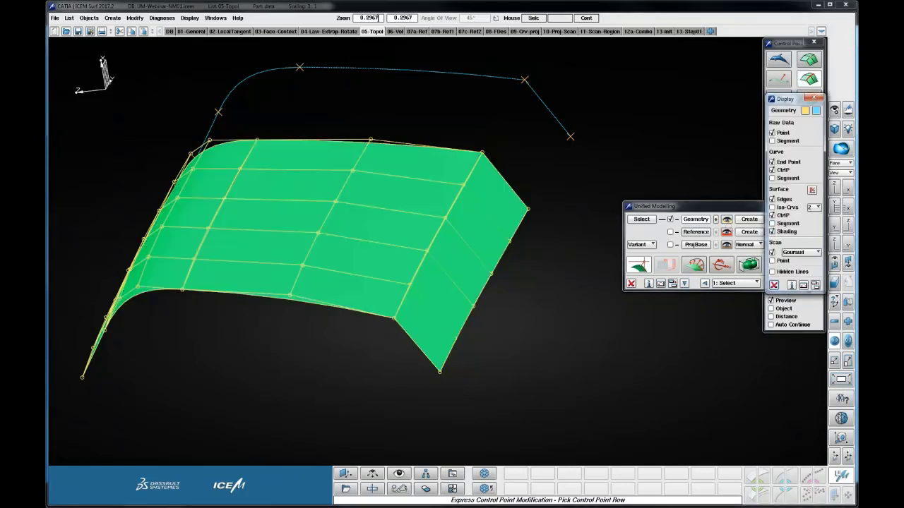
{"action": "left_click", "coordinate": [774, 285]}
Step: Try to move the large upper patch's control point row at the sharp edge beside the sloped end patch, and undo the move
{"action": "left_click", "coordinate": [433, 221]}
{"action": "left_click_drag", "start_coordinate": [431, 220], "coordinate": [444, 202]}
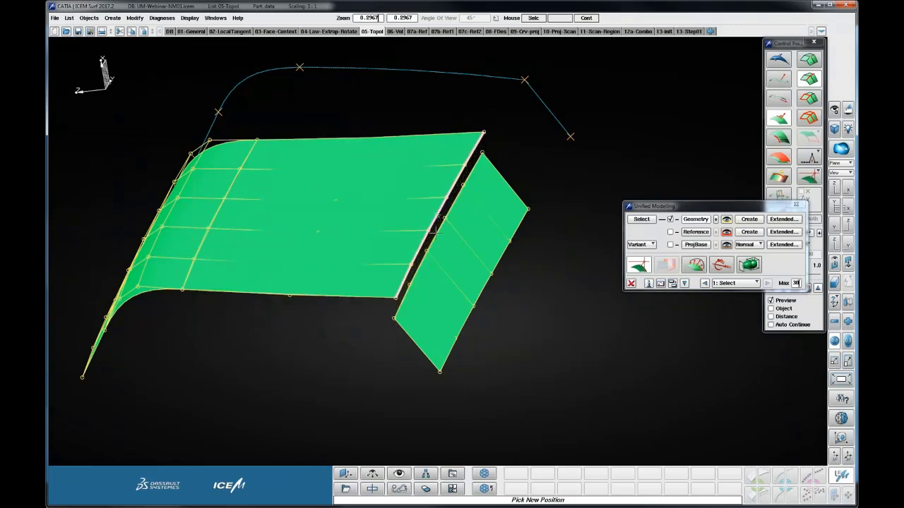
{"action": "mouse_move", "coordinate": [444, 201]}
{"action": "middle_mouse_down"}
{"action": "mouse_move", "coordinate": [469, 194]}
{"action": "mouse_move", "coordinate": [455, 212]}
{"action": "middle_mouse_up"}
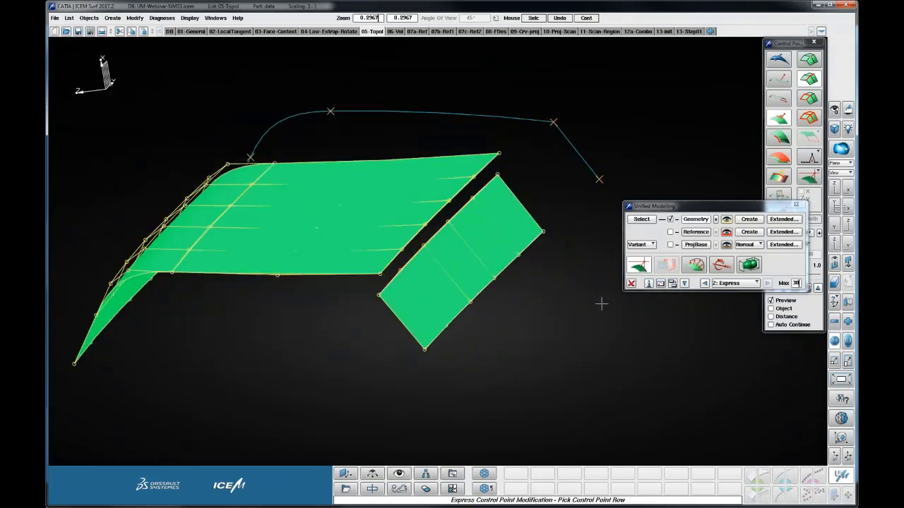
{"action": "left_click", "coordinate": [704, 284]}
{"action": "right_click_drag", "start_coordinate": [556, 294], "coordinate": [549, 318]}
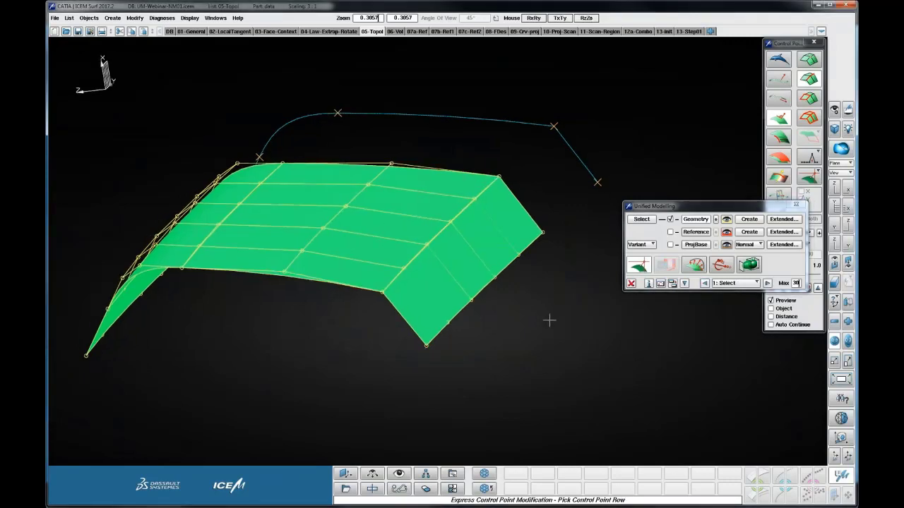
{"action": "middle_click_drag", "start_coordinate": [549, 318], "coordinate": [545, 330]}
Step: Generate a Position transition topology between the large upper patch and the adjoining sloped end patch
{"action": "left_click", "coordinate": [788, 221]}
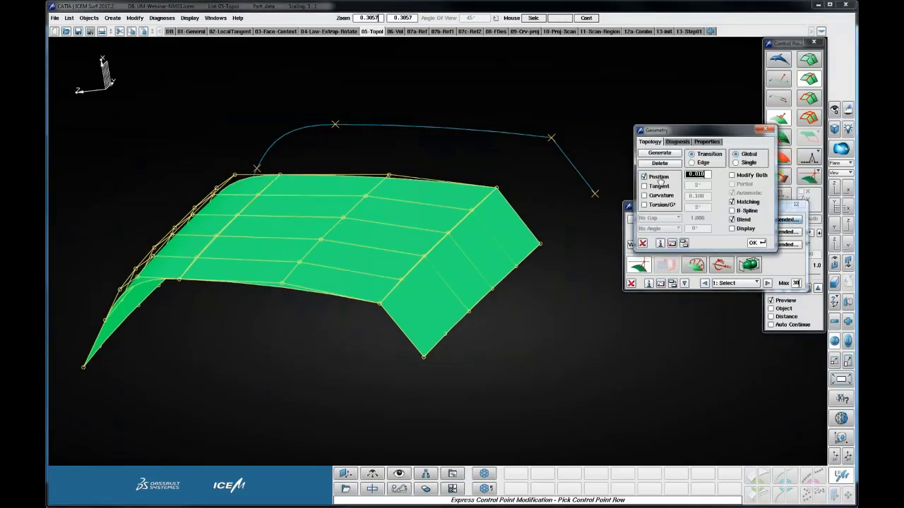
{"action": "left_click", "coordinate": [660, 152]}
{"action": "left_click", "coordinate": [433, 232]}
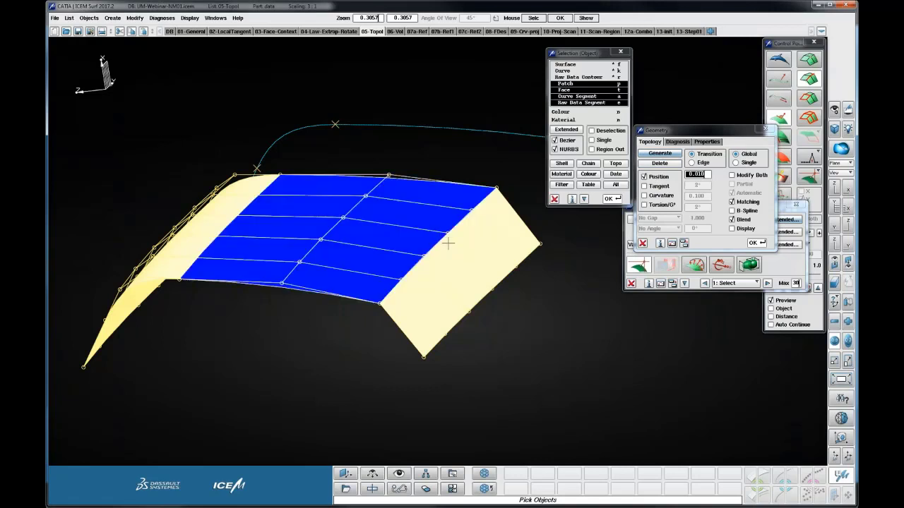
{"action": "left_click", "coordinate": [459, 192]}
{"action": "middle_click", "coordinate": [464, 174]}
{"action": "middle_click_drag", "start_coordinate": [524, 211], "coordinate": [542, 185]}
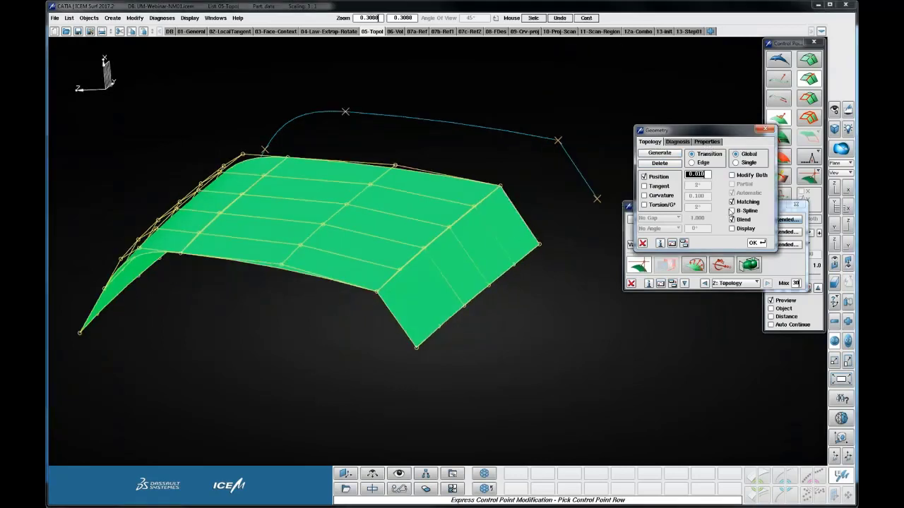
Step: Turn on the display of the topology conditions and close the extended geometry settings
{"action": "left_click", "coordinate": [732, 228]}
{"action": "middle_click_drag", "start_coordinate": [555, 270], "coordinate": [530, 291]}
{"action": "right_click_drag", "start_coordinate": [530, 290], "coordinate": [443, 259]}
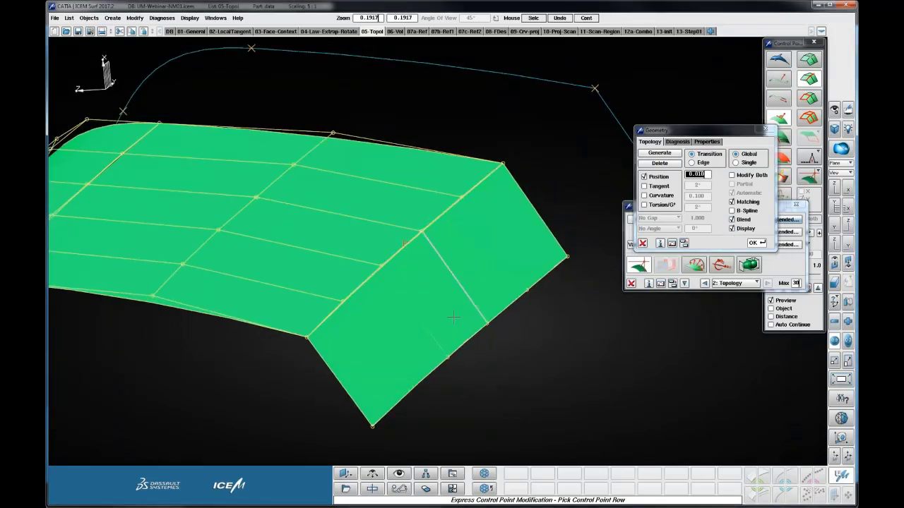
{"action": "left_click", "coordinate": [642, 243]}
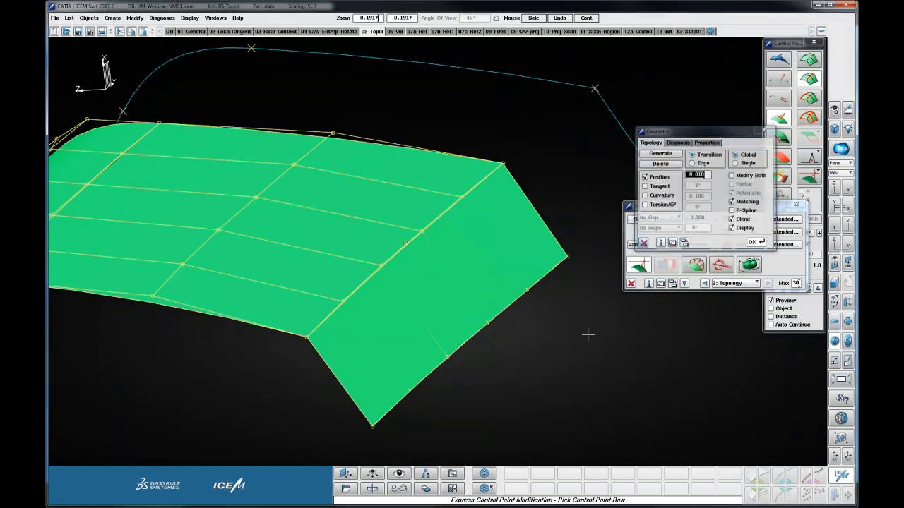
Step: Move the shared control point row at the sharp edge of the upper and sloped end patches, and inspect the connected surface
{"action": "left_click", "coordinate": [811, 78]}
{"action": "left_click", "coordinate": [438, 214]}
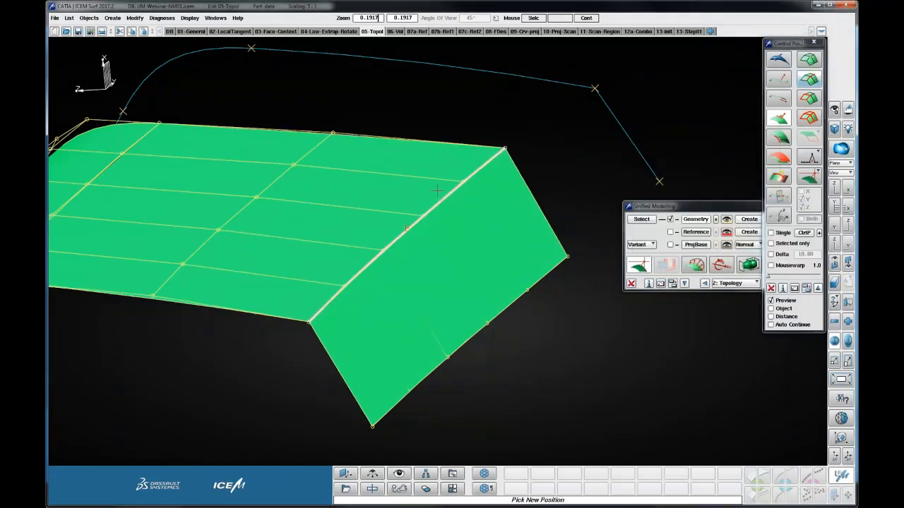
{"action": "left_click_drag", "start_coordinate": [438, 190], "coordinate": [439, 226]}
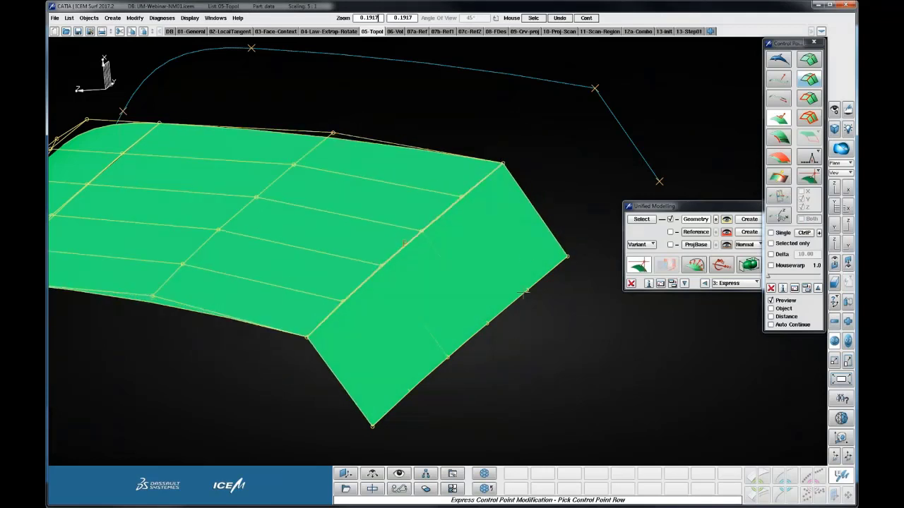
{"action": "right_click_drag", "start_coordinate": [524, 292], "coordinate": [544, 364], "text": "ctrl"}
{"action": "left_click_drag", "start_coordinate": [544, 364], "coordinate": [632, 376], "text": "ctrl"}
{"action": "middle_click_drag", "start_coordinate": [632, 375], "coordinate": [554, 323], "text": "ctrl"}
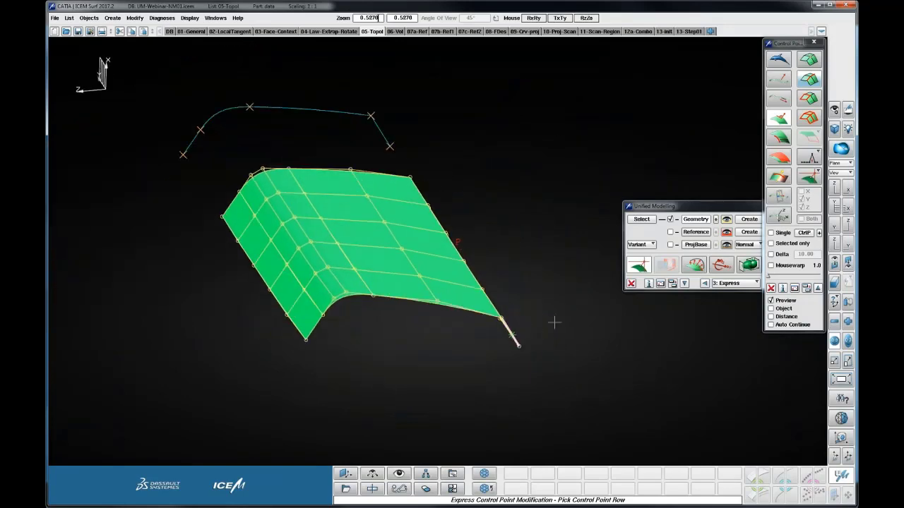
{"action": "right_click_drag", "start_coordinate": [554, 323], "coordinate": [533, 329], "text": "ctrl"}
{"action": "left_click_drag", "start_coordinate": [532, 329], "coordinate": [564, 311], "text": "ctrl"}
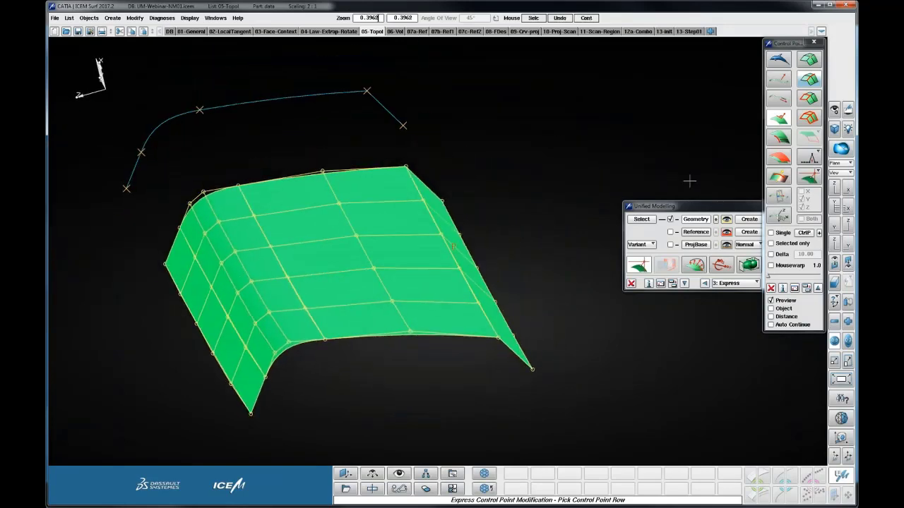
Step: Enable the Tangent condition and generate a position and tangent topology between the curved blend patch and the large upper patch
{"action": "left_click", "coordinate": [722, 210]}
{"action": "left_click", "coordinate": [781, 220]}
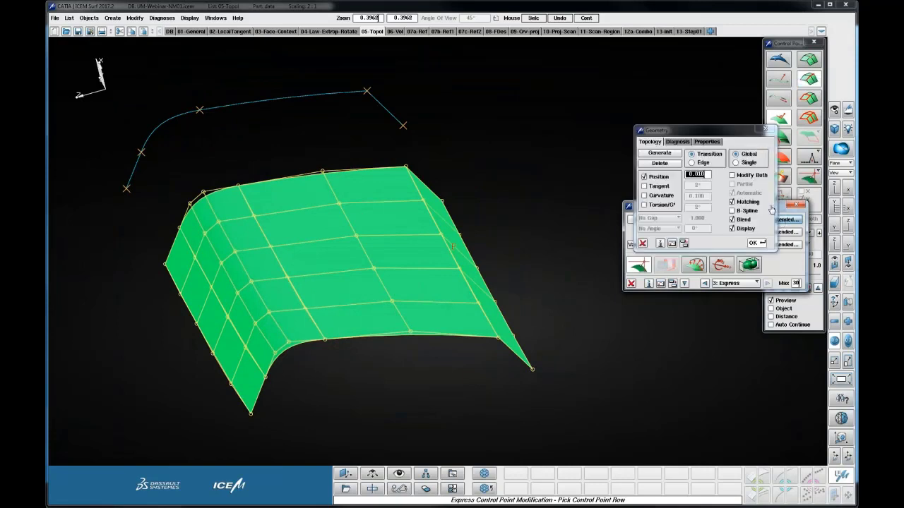
{"action": "left_click", "coordinate": [644, 186]}
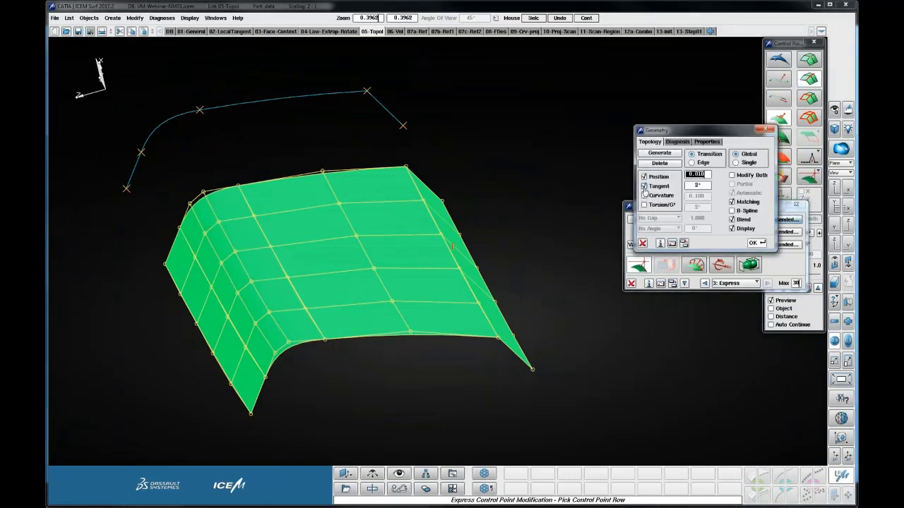
{"action": "left_click", "coordinate": [659, 155]}
{"action": "left_click", "coordinate": [303, 295]}
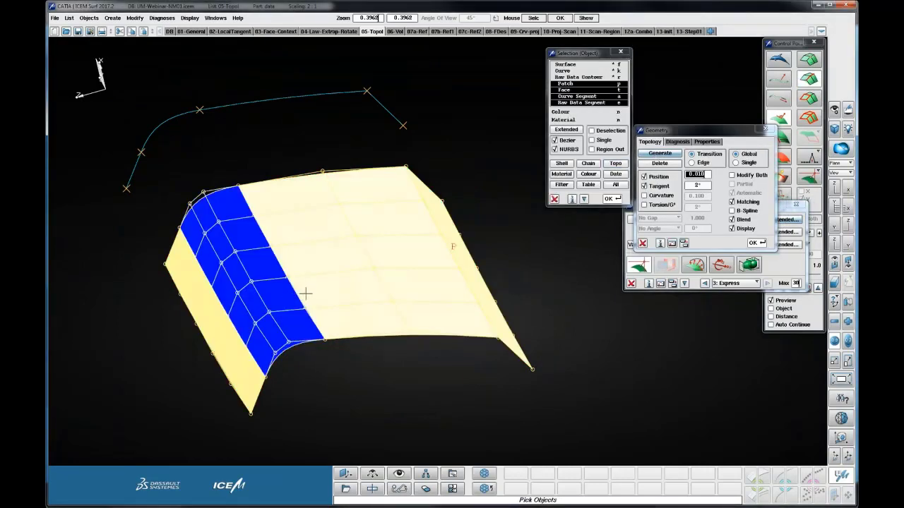
{"action": "left_click", "coordinate": [338, 240]}
{"action": "middle_click", "coordinate": [338, 240]}
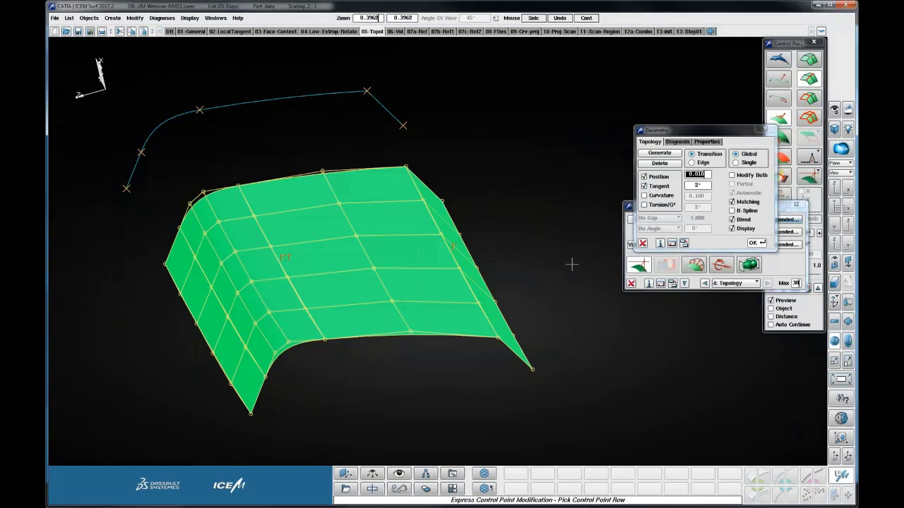
{"action": "left_click", "coordinate": [643, 243]}
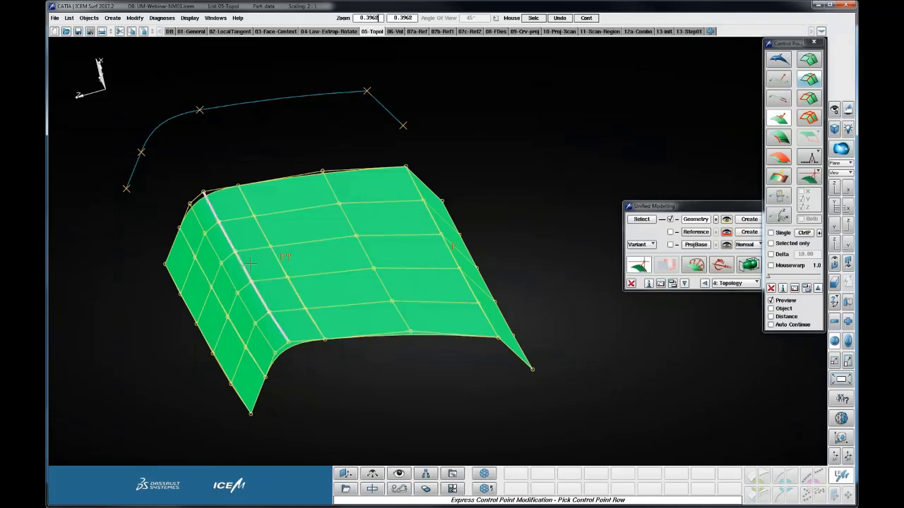
Step: Move the middle control point row of the large upper patch slightly downward
{"action": "left_click", "coordinate": [363, 253]}
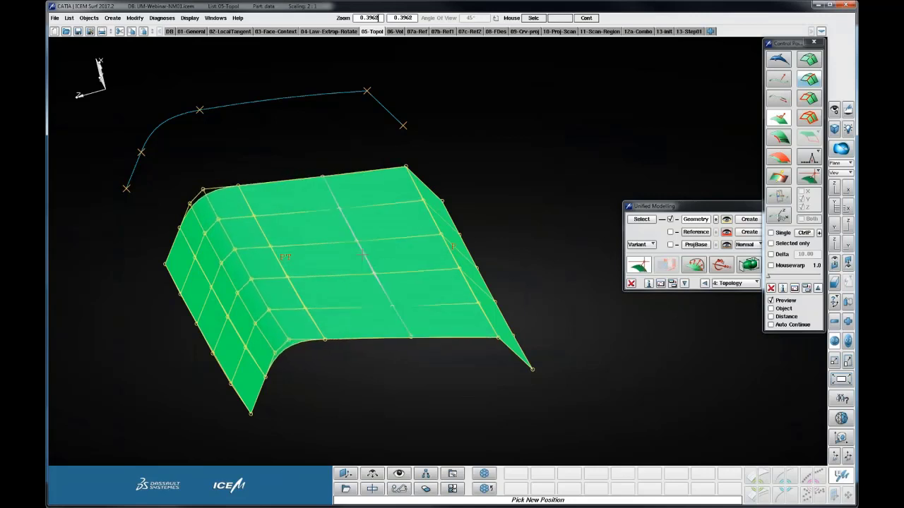
{"action": "left_click", "coordinate": [361, 253]}
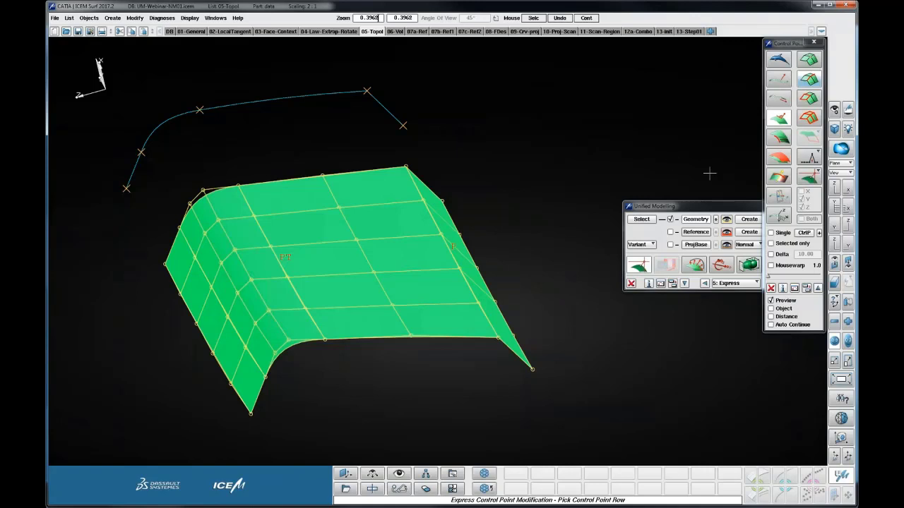
Step: Examine the diagnosis and symmetry/rigid property options in the extended geometry settings, and close them without changes
{"action": "left_click_drag", "start_coordinate": [721, 207], "coordinate": [647, 189]}
{"action": "left_click", "coordinate": [718, 204]}
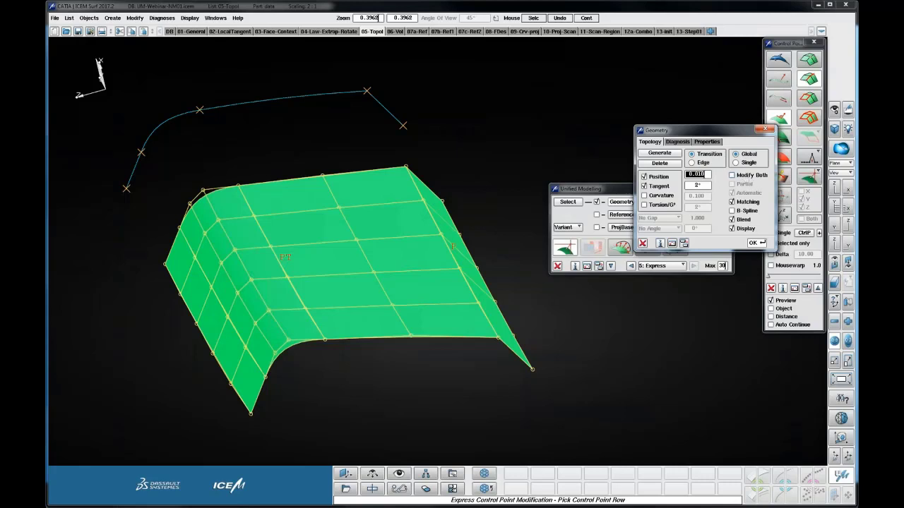
{"action": "left_click", "coordinate": [678, 142]}
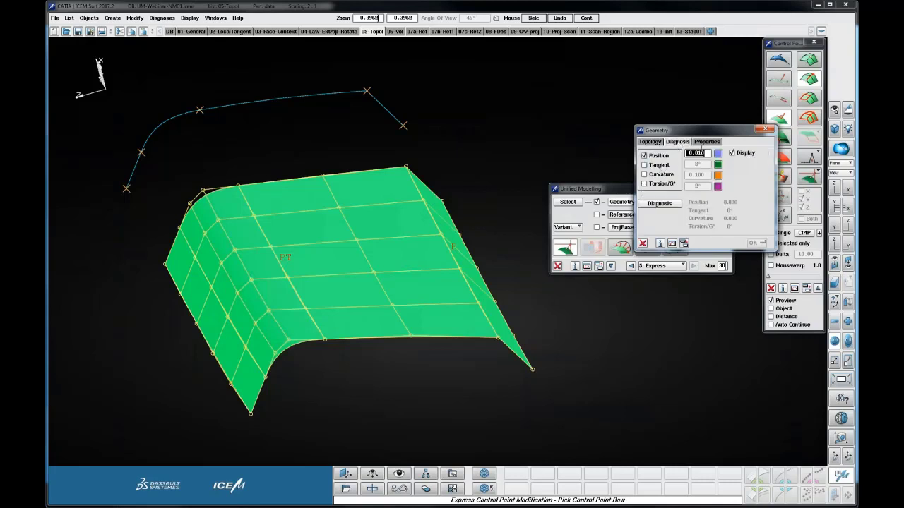
{"action": "left_click", "coordinate": [703, 142]}
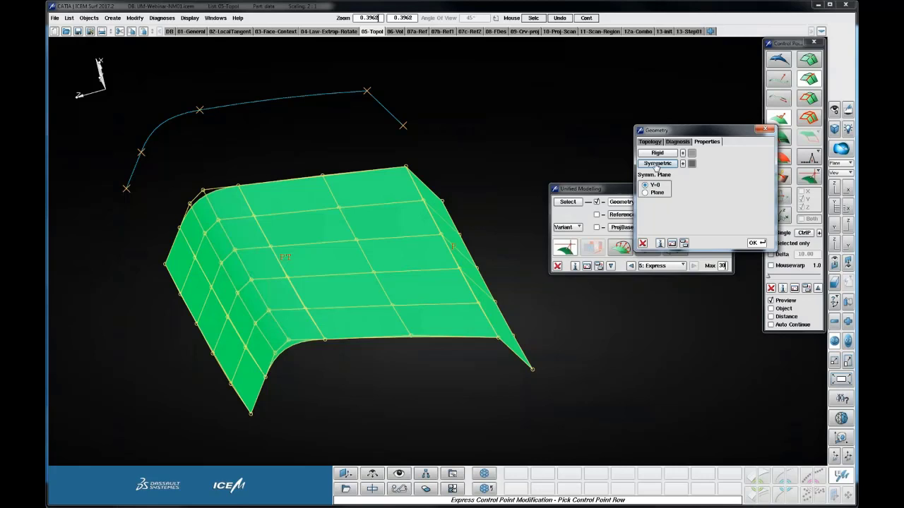
{"action": "left_click", "coordinate": [650, 142]}
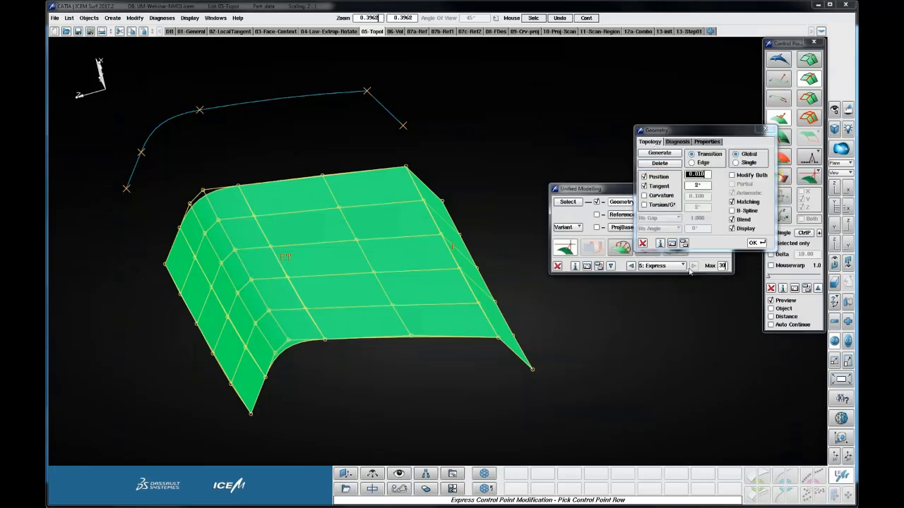
{"action": "left_click", "coordinate": [643, 242]}
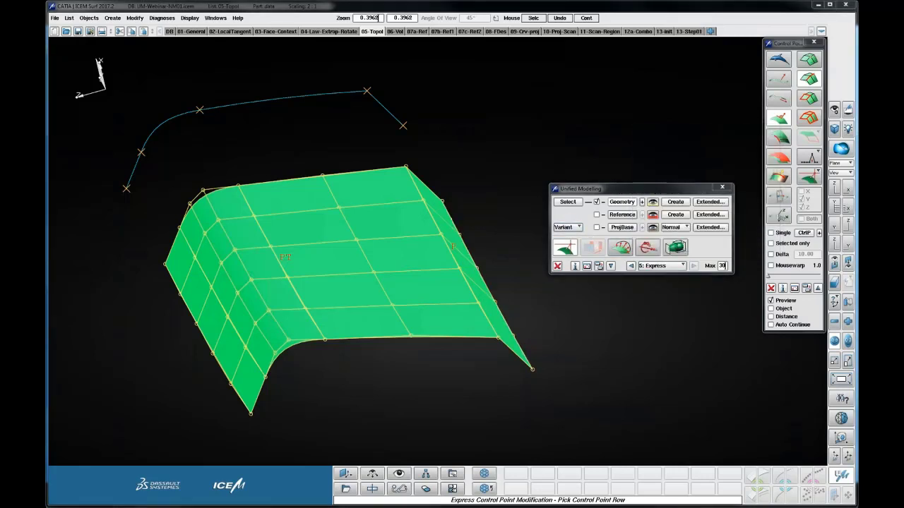
Step: Close Unified Modelling, switch to the 06-Vol list and orient the car front body in a perspective view from the front side
{"action": "left_click", "coordinate": [557, 265]}
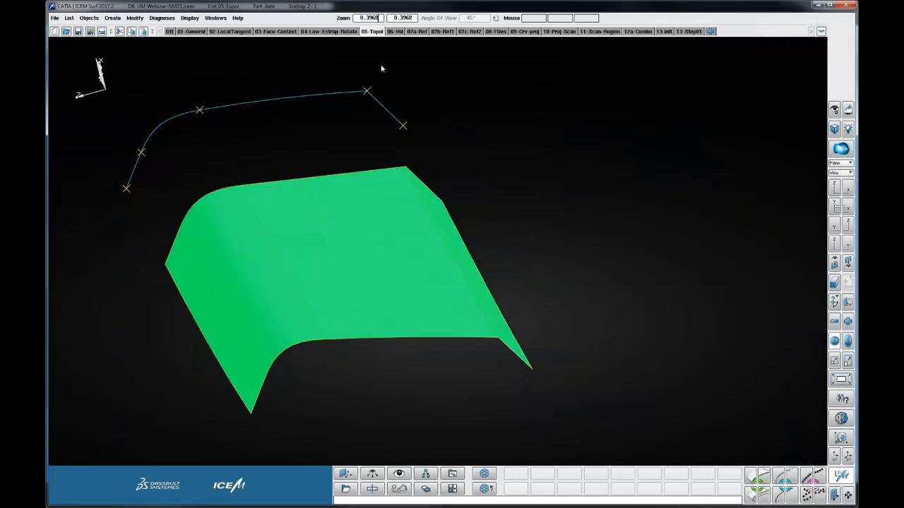
{"action": "left_click", "coordinate": [394, 31]}
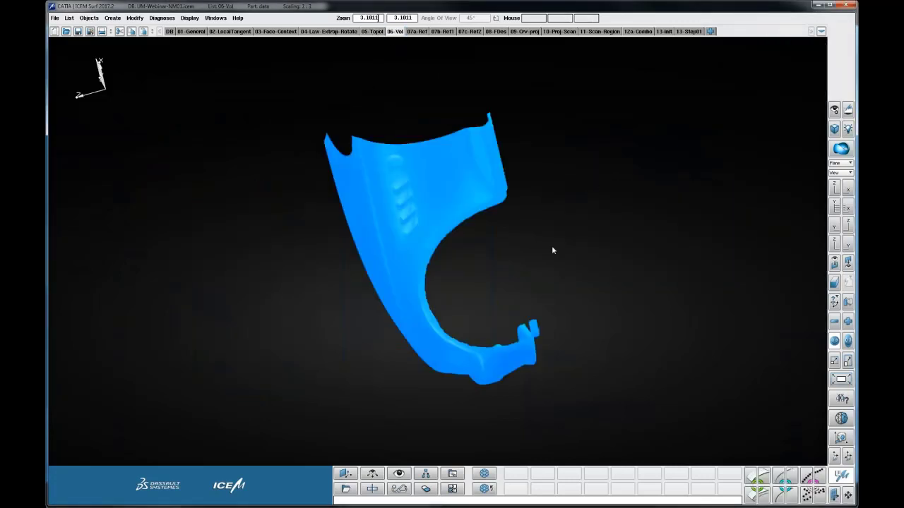
{"action": "right_click_drag", "start_coordinate": [584, 217], "coordinate": [394, 237], "text": "ctrl"}
{"action": "left_click_drag", "start_coordinate": [394, 237], "coordinate": [550, 207], "text": "ctrl"}
{"action": "middle_click_drag", "start_coordinate": [550, 207], "coordinate": [524, 245], "text": "ctrl"}
{"action": "right_click_drag", "start_coordinate": [524, 245], "coordinate": [583, 185], "text": "ctrl"}
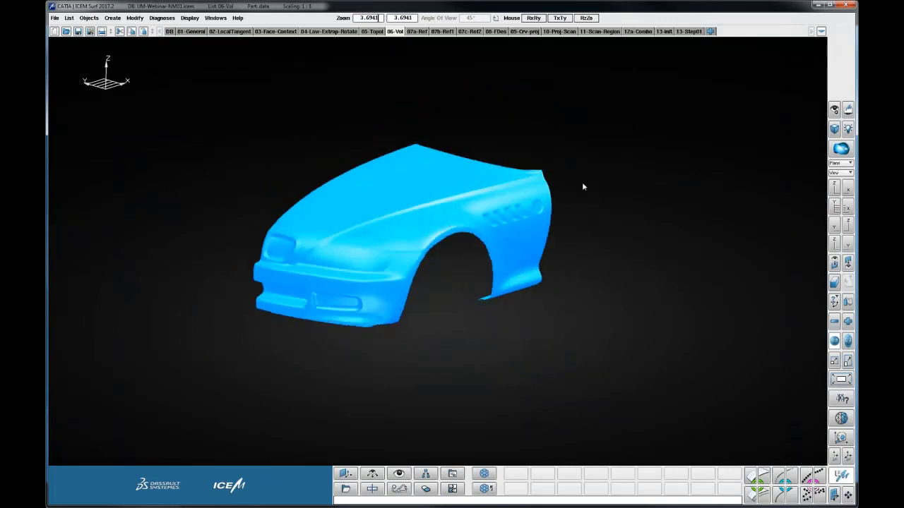
{"action": "left_click_drag", "start_coordinate": [583, 187], "coordinate": [555, 232], "text": "ctrl"}
{"action": "middle_click_drag", "start_coordinate": [555, 233], "coordinate": [575, 240], "text": "ctrl"}
{"action": "right_click_drag", "start_coordinate": [575, 240], "coordinate": [574, 240], "text": "ctrl"}
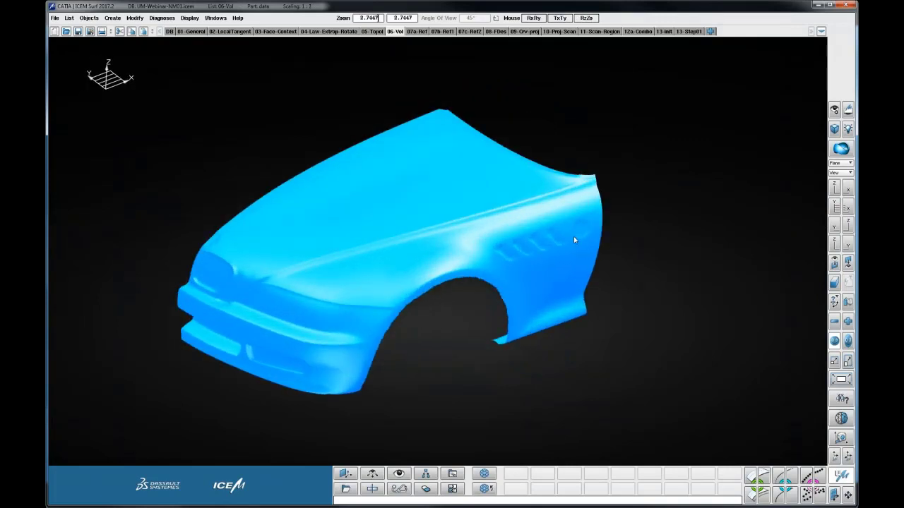
{"action": "left_click_drag", "start_coordinate": [574, 240], "coordinate": [586, 259], "text": "ctrl"}
{"action": "right_click_drag", "start_coordinate": [586, 258], "coordinate": [573, 272], "text": "ctrl"}
Step: Start Unified Modelling with the whole car front body selected as the geometry to modify
{"action": "left_click", "coordinate": [838, 474]}
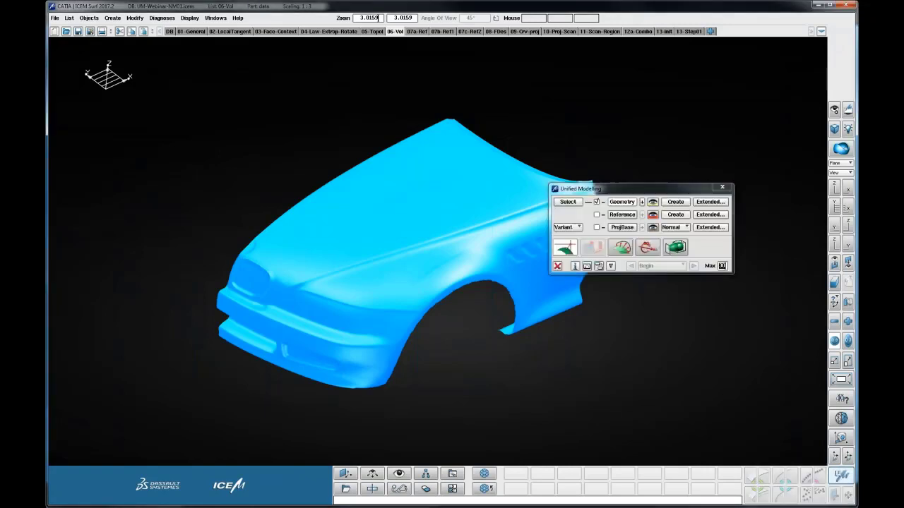
{"action": "left_click", "coordinate": [451, 195]}
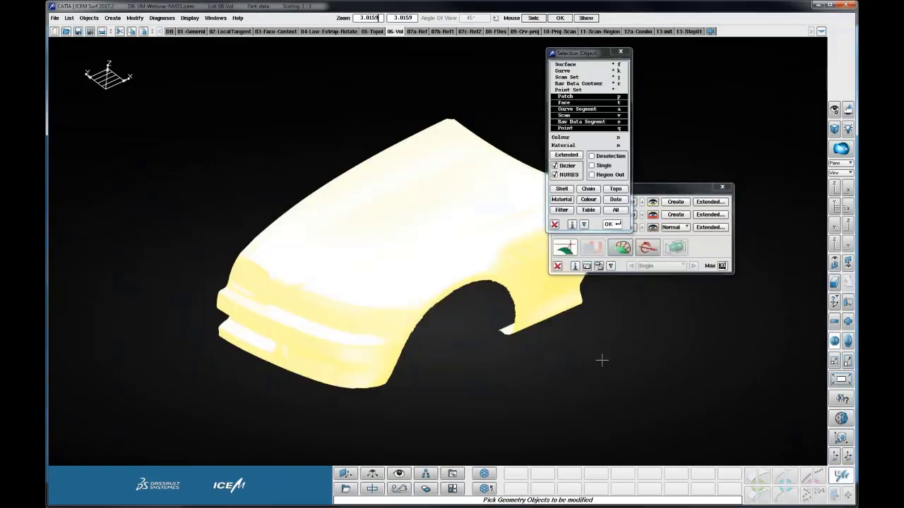
{"action": "middle_click", "coordinate": [601, 360]}
{"action": "left_click_drag", "start_coordinate": [601, 360], "coordinate": [635, 297], "text": "ctrl"}
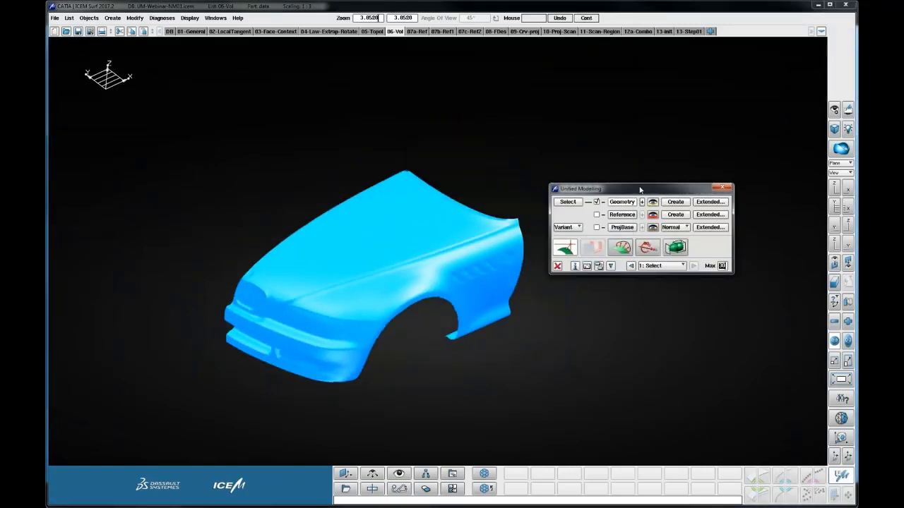
{"action": "left_click_drag", "start_coordinate": [641, 188], "coordinate": [677, 305]}
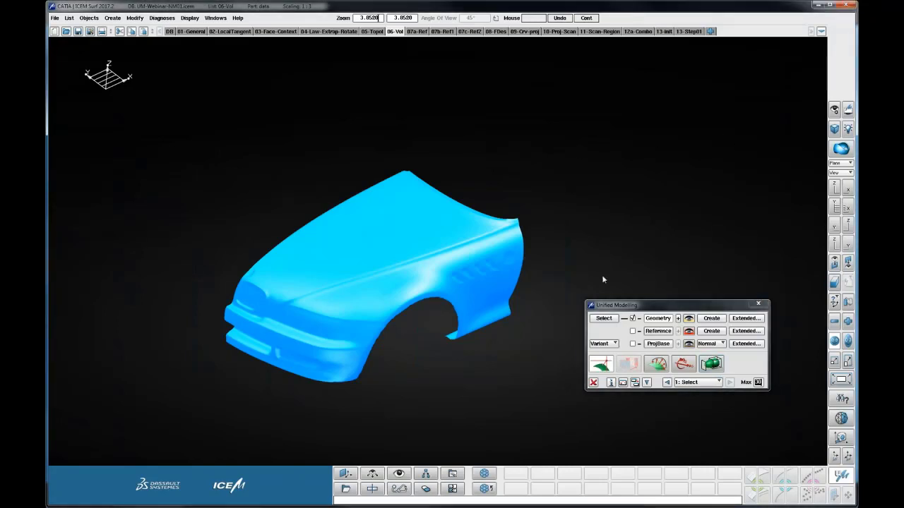
Step: Create a control volume around the selected car front body, cancel it and create it again
{"action": "left_click", "coordinate": [711, 363]}
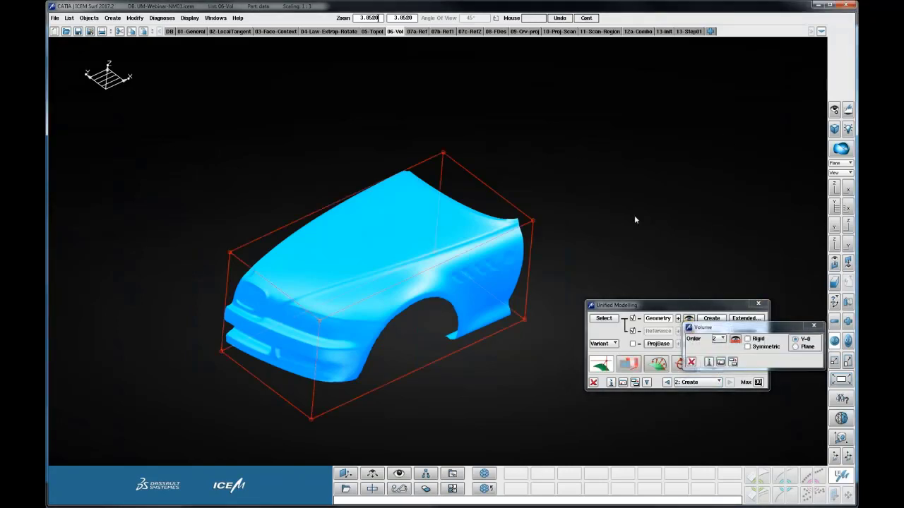
{"action": "middle_click_drag", "start_coordinate": [611, 238], "coordinate": [599, 201]}
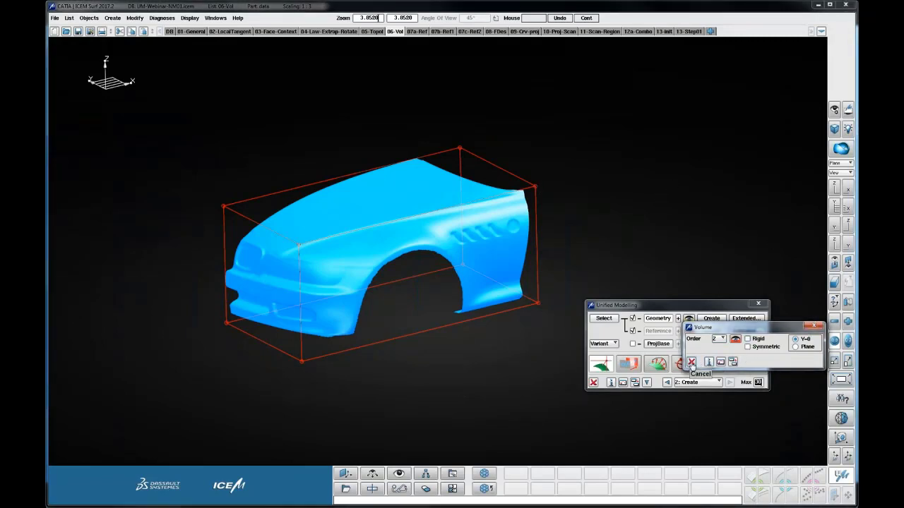
{"action": "left_click", "coordinate": [691, 362]}
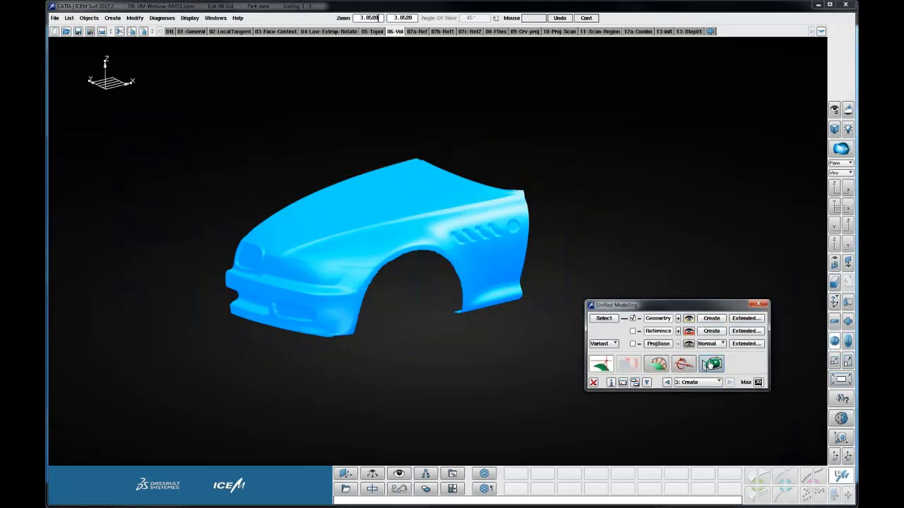
{"action": "left_click", "coordinate": [711, 364]}
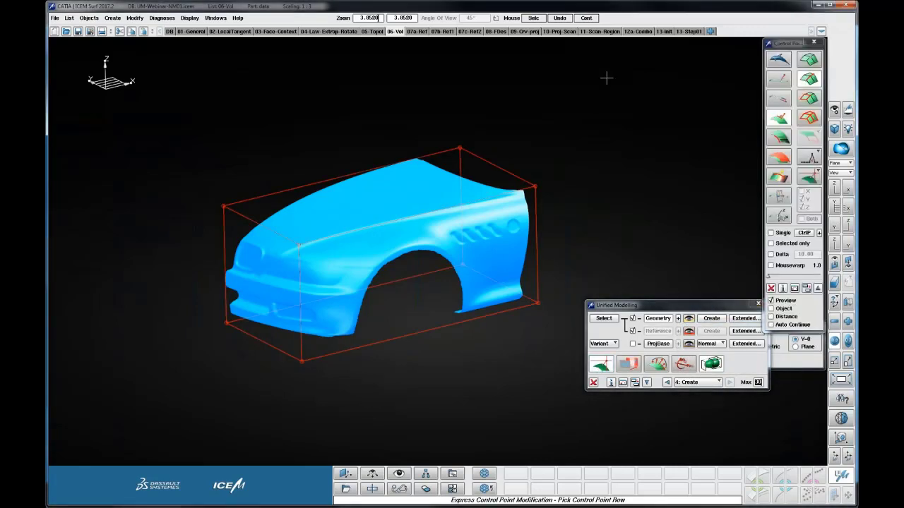
Step: Move the volume's inner rear upper corner control point upward, and undo the move
{"action": "left_click", "coordinate": [460, 146]}
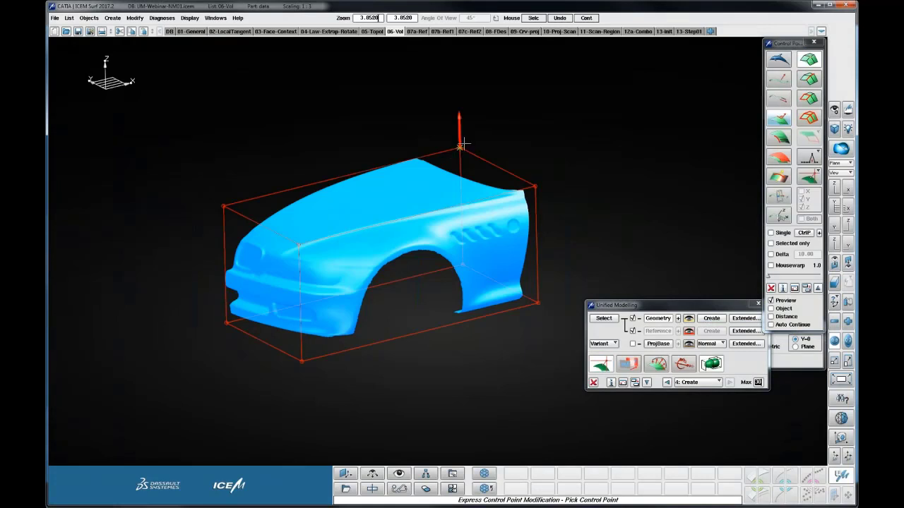
{"action": "left_click_drag", "start_coordinate": [461, 146], "coordinate": [460, 128]}
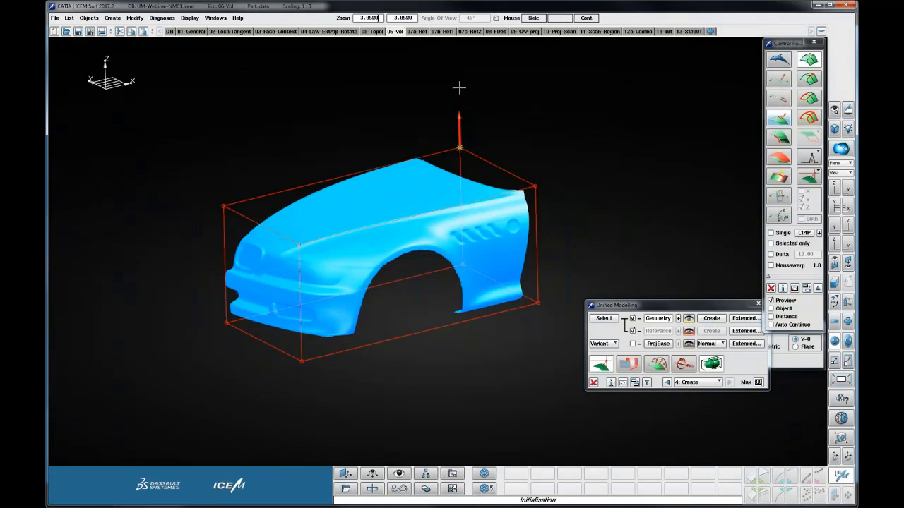
{"action": "left_click_drag", "start_coordinate": [458, 88], "coordinate": [460, 131]}
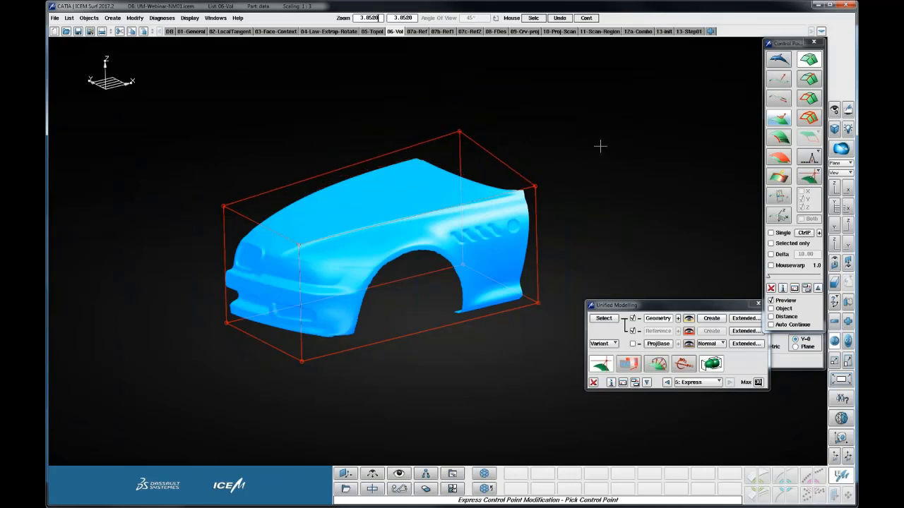
{"action": "left_click", "coordinate": [667, 382]}
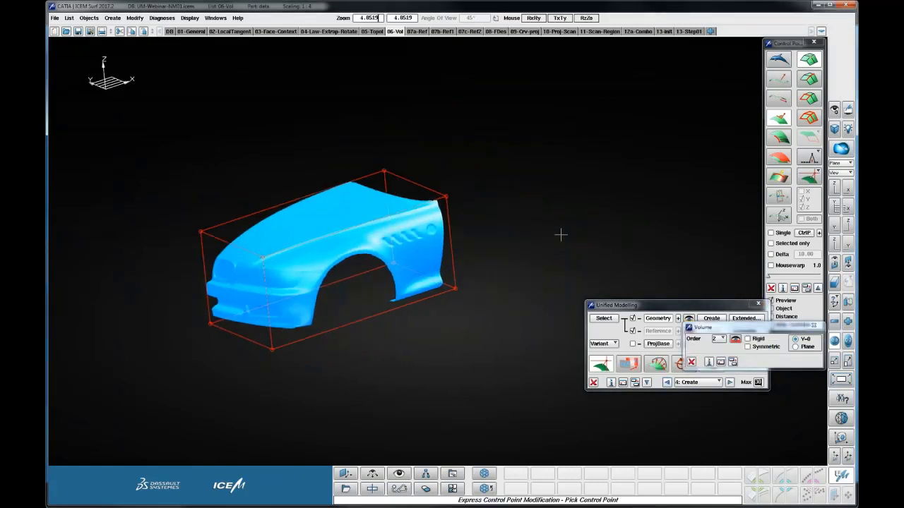
Step: Set the control point modification to whole rows, with movement allowed in X and Z only
{"action": "left_click", "coordinate": [810, 80]}
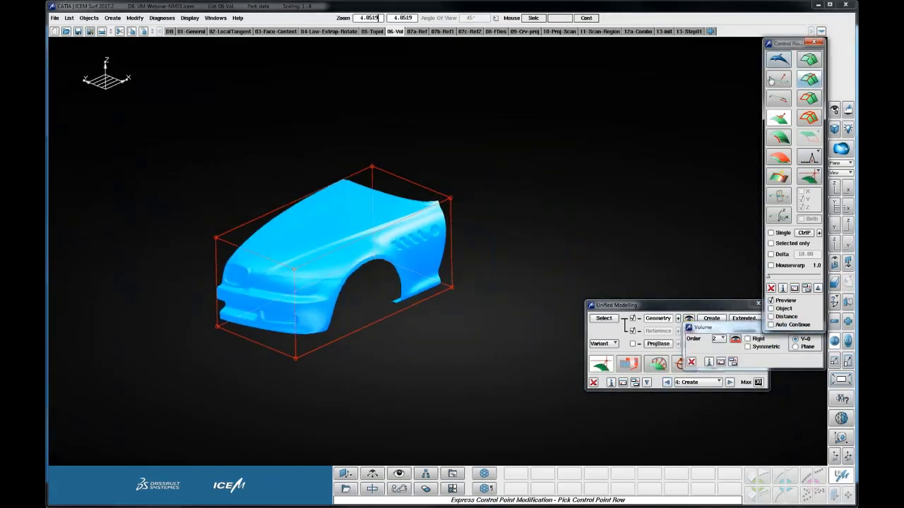
{"action": "left_click", "coordinate": [784, 215]}
{"action": "left_click", "coordinate": [801, 207]}
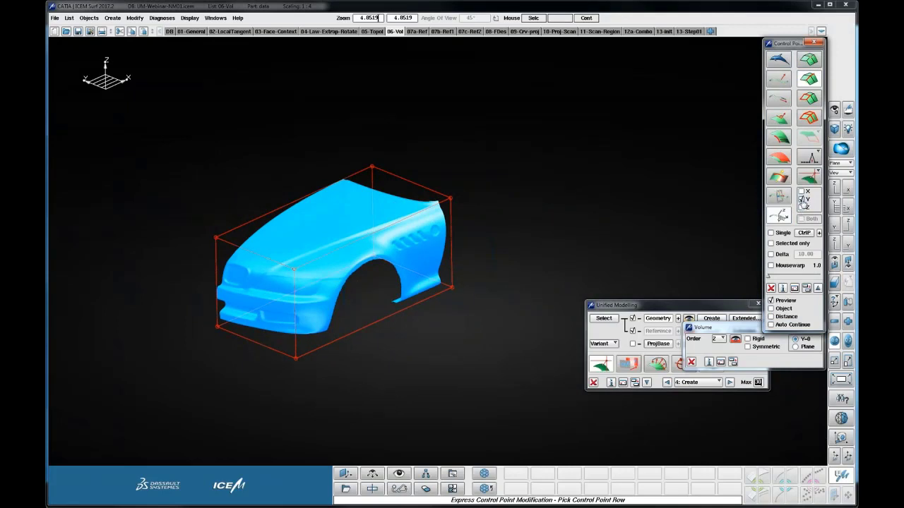
{"action": "left_click", "coordinate": [802, 191]}
{"action": "left_click", "coordinate": [801, 199]}
{"action": "left_click", "coordinate": [801, 207]}
Step: Move the volume's outer upper lengthwise control point row, and undo the move
{"action": "left_click", "coordinate": [399, 227]}
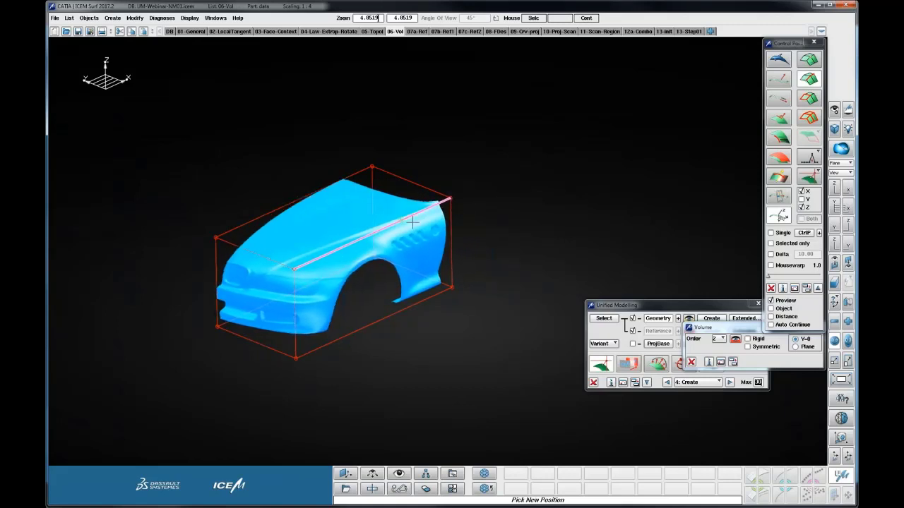
{"action": "left_click", "coordinate": [410, 216]}
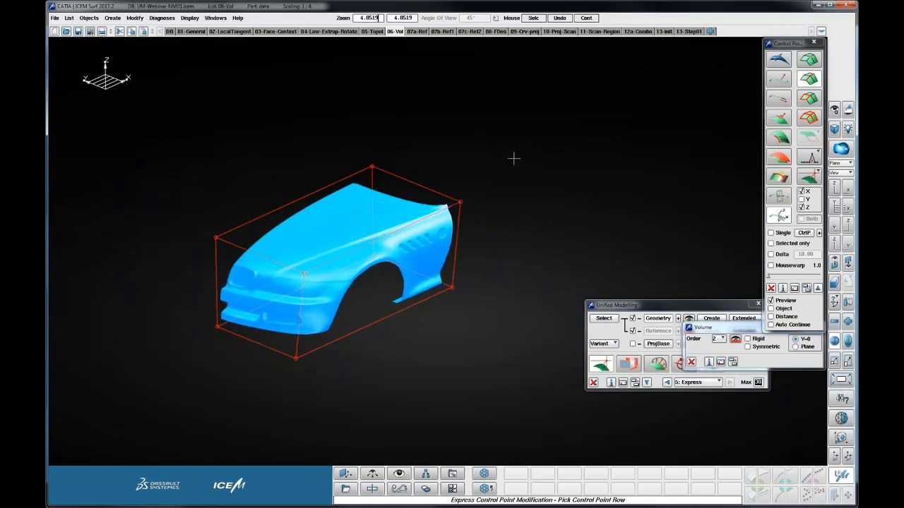
{"action": "left_click", "coordinate": [667, 381]}
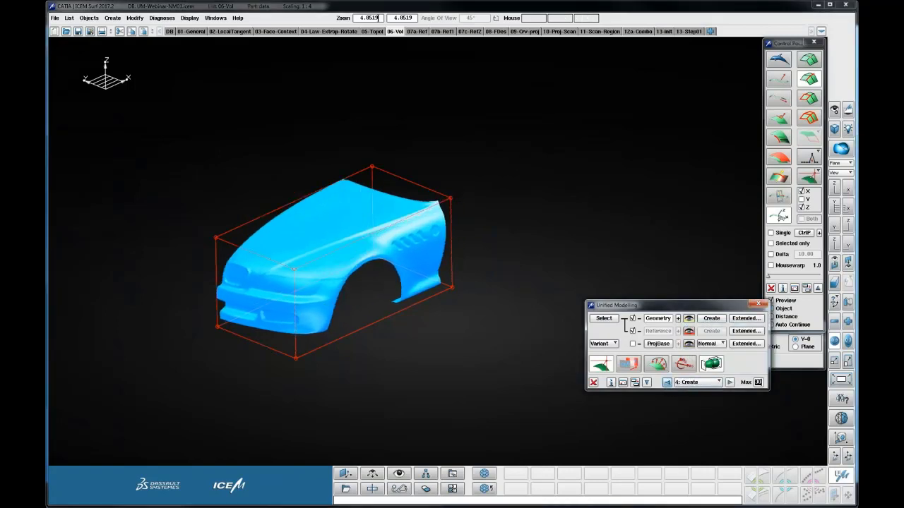
Step: Raise the volume's order lengthwise and widthwise, and move the middle crosswise control point row of its upper face slightly downward
{"action": "left_click", "coordinate": [286, 205]}
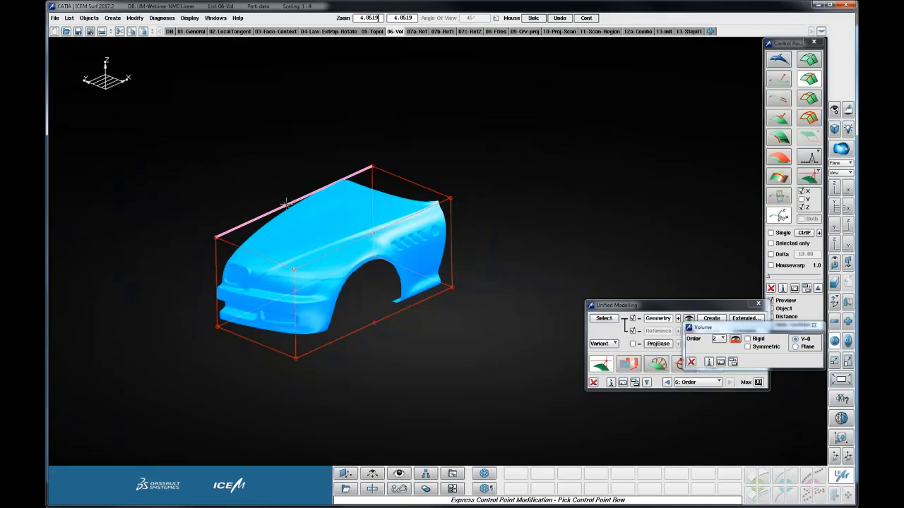
{"action": "left_click", "coordinate": [265, 255]}
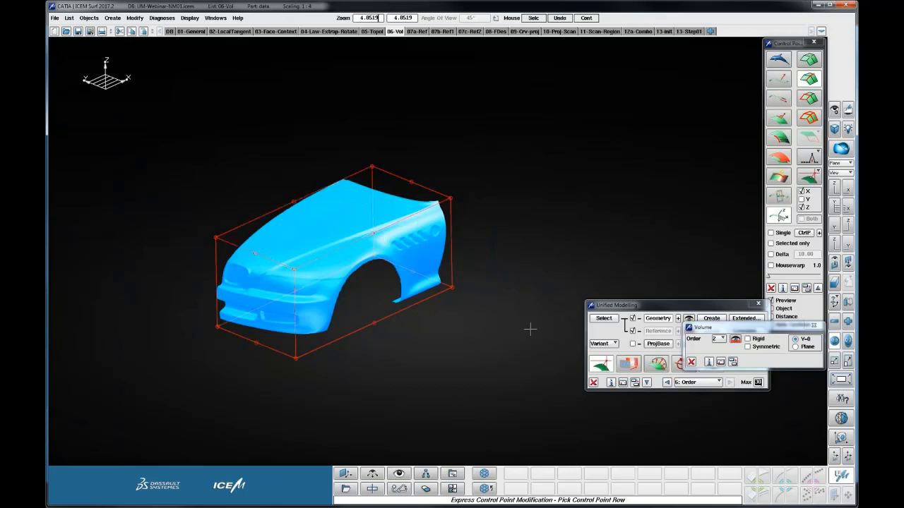
{"action": "left_click", "coordinate": [779, 99]}
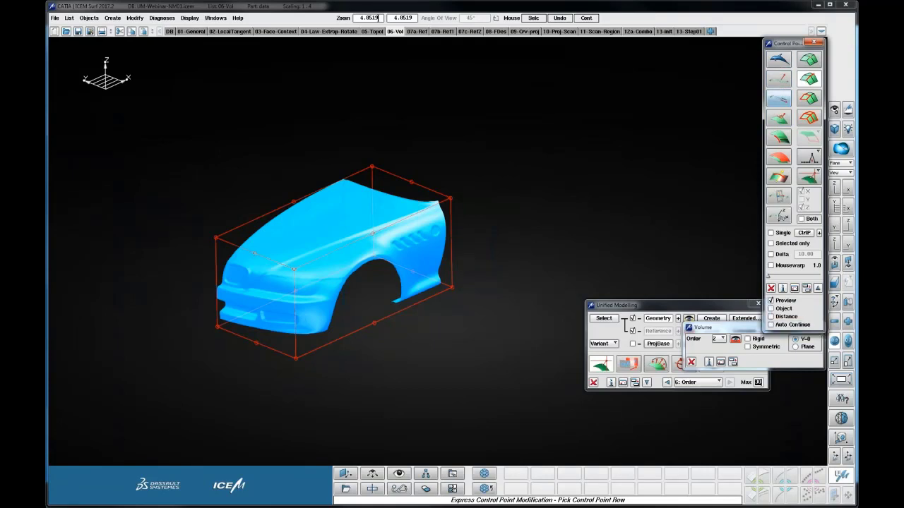
{"action": "left_click", "coordinate": [315, 210]}
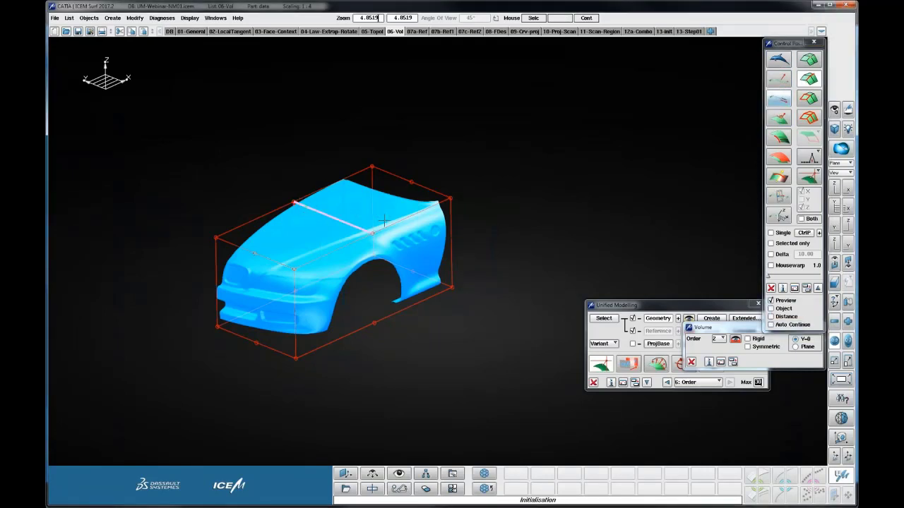
{"action": "left_click", "coordinate": [336, 245]}
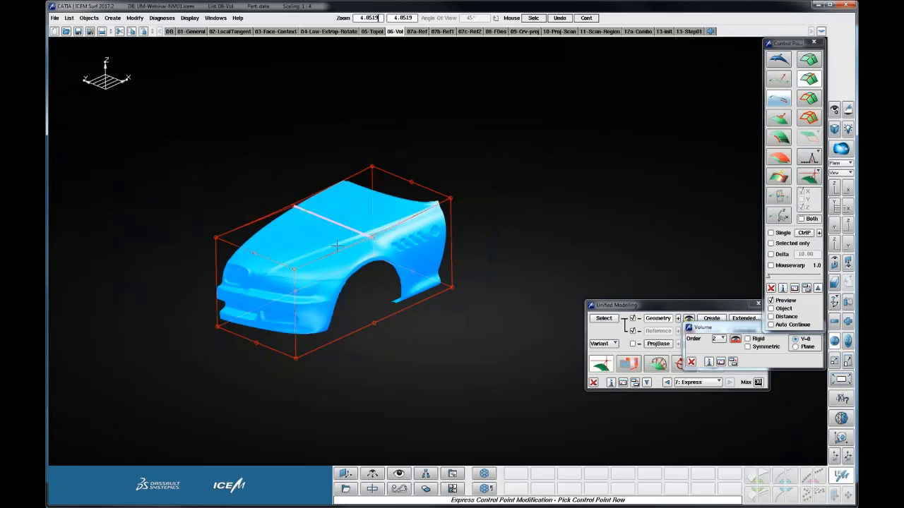
Step: Shift the middle lengthwise control point row of the volume's upper face slightly inward
{"action": "left_click", "coordinate": [264, 247]}
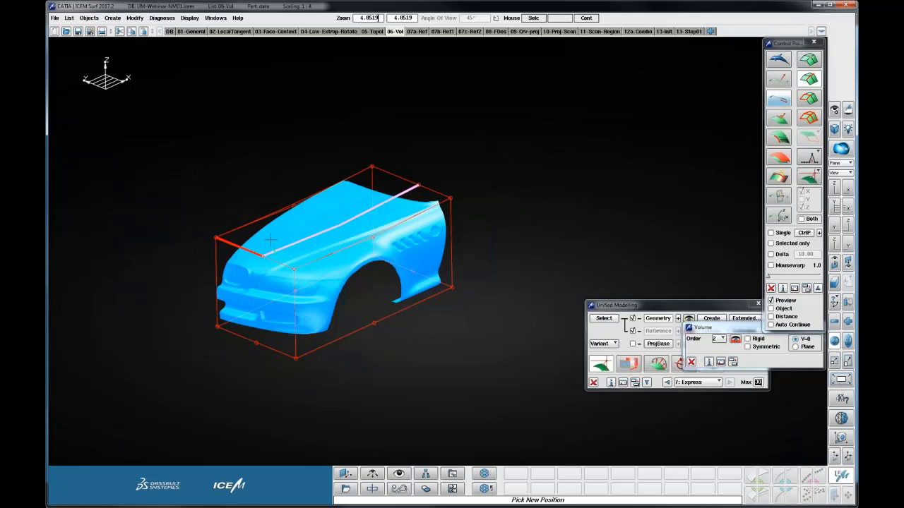
{"action": "left_click", "coordinate": [261, 238]}
{"action": "left_click_drag", "start_coordinate": [261, 239], "coordinate": [507, 236]}
{"action": "right_click_drag", "start_coordinate": [507, 236], "coordinate": [527, 220], "text": "ctrl+shift"}
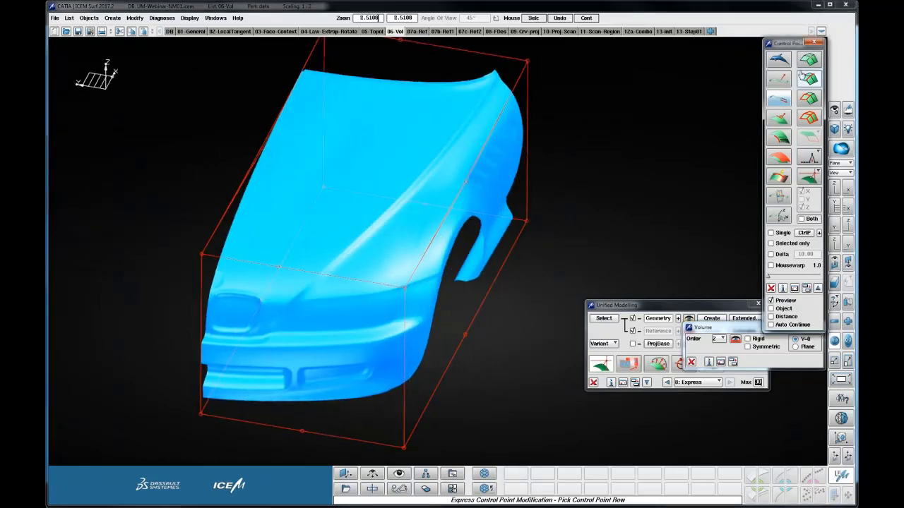
Step: Change to single control point modification and shift the middle point of the volume's upper front edge slightly outward
{"action": "left_click", "coordinate": [804, 64]}
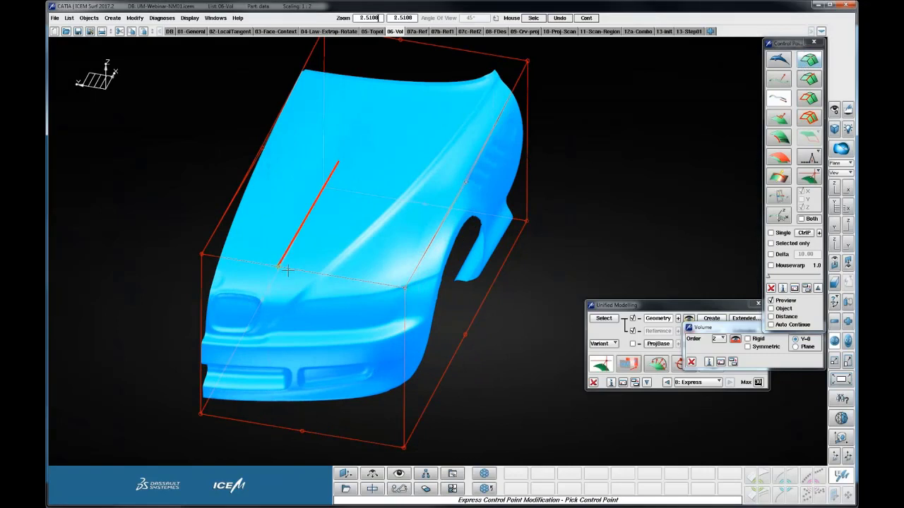
{"action": "left_click", "coordinate": [302, 270]}
{"action": "left_click", "coordinate": [285, 269]}
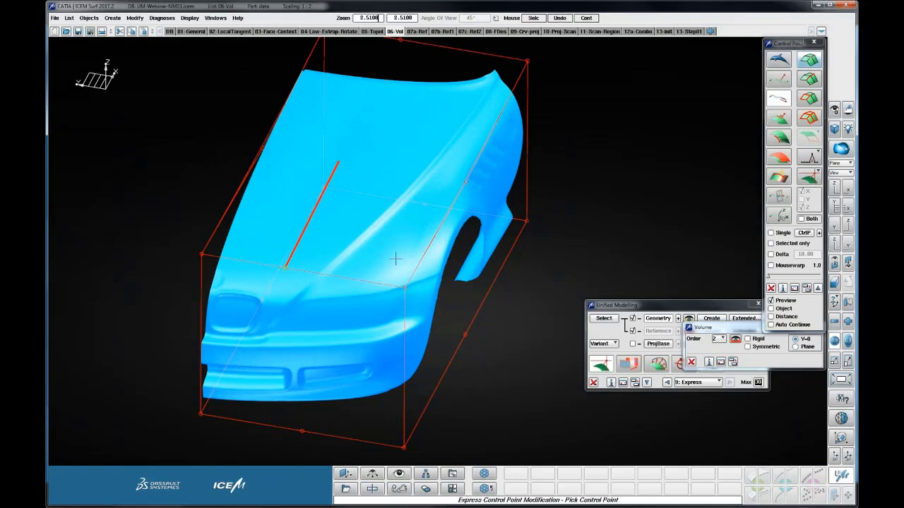
{"action": "right_click_drag", "start_coordinate": [423, 273], "coordinate": [405, 275], "text": "ctrl+shift"}
{"action": "mouse_move", "coordinate": [404, 276]}
{"action": "left_mouse_down", "text": "ctrl+shift"}
{"action": "mouse_move", "coordinate": [385, 258]}
{"action": "mouse_move", "coordinate": [417, 275]}
{"action": "mouse_move", "coordinate": [406, 269]}
{"action": "left_mouse_up", "text": "ctrl+shift"}
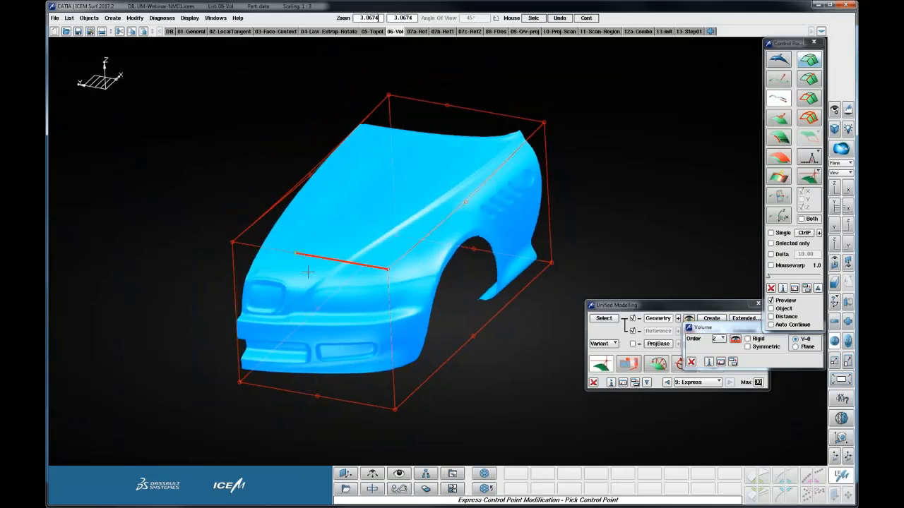
Step: Lower the middle control point of the volume's upper front edge, and leave the volume modification
{"action": "left_click", "coordinate": [297, 257]}
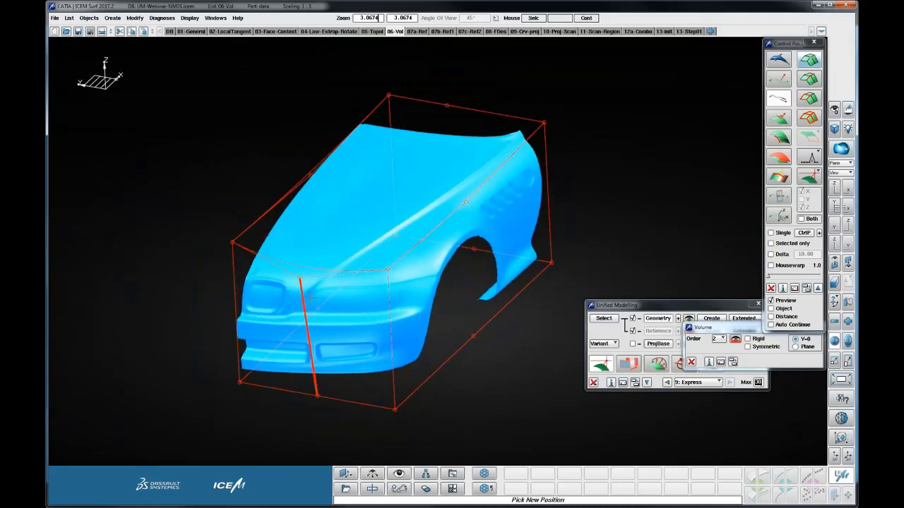
{"action": "left_click", "coordinate": [309, 265]}
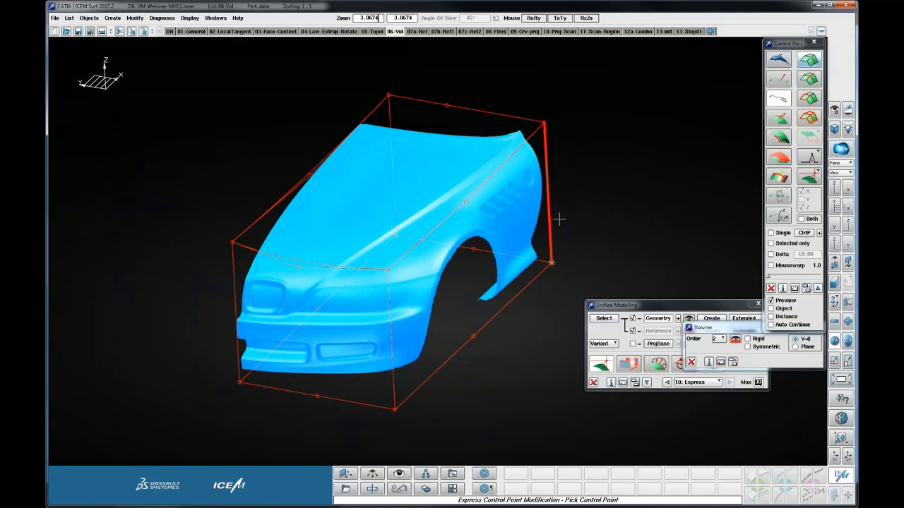
{"action": "middle_click_drag", "start_coordinate": [556, 219], "coordinate": [545, 240], "text": "ctrl+shift"}
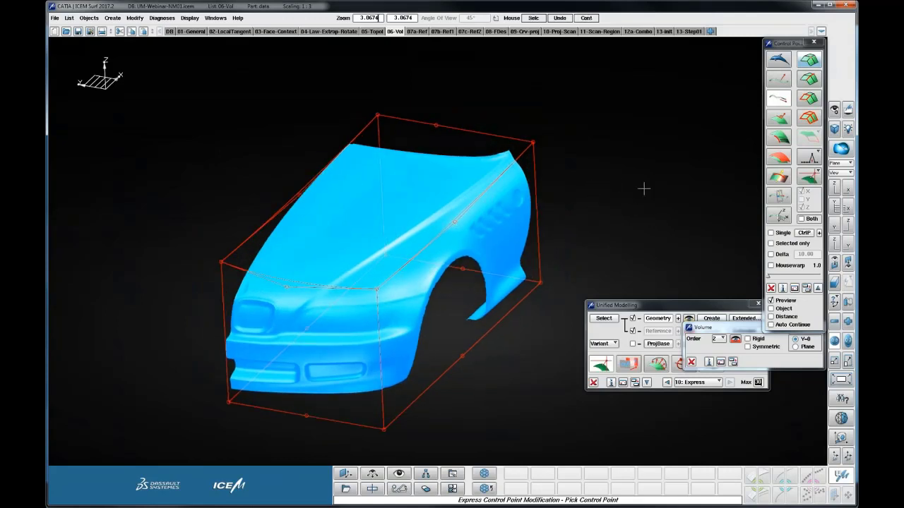
{"action": "left_click", "coordinate": [692, 362]}
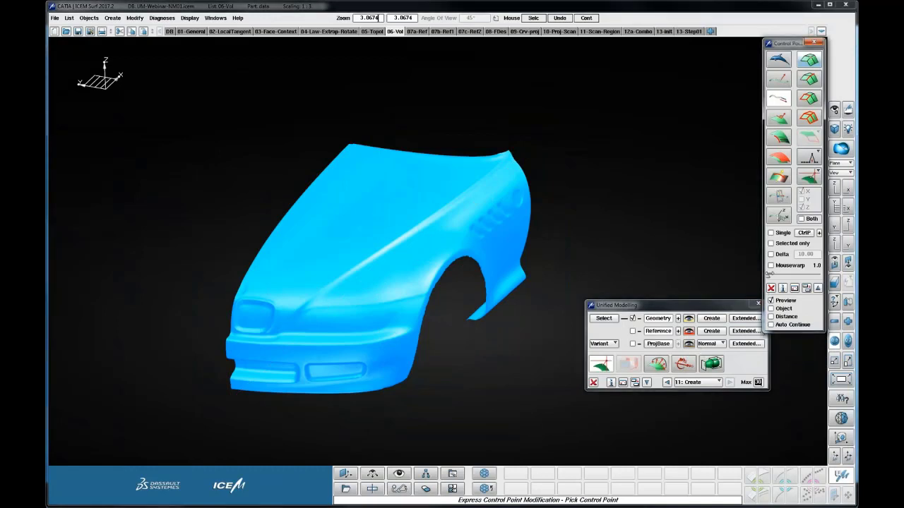
Step: Close Unified Modelling and switch to the 07a-Ref list, showing the whole stepped panel with its slot-shaped bead
{"action": "left_click", "coordinate": [593, 382]}
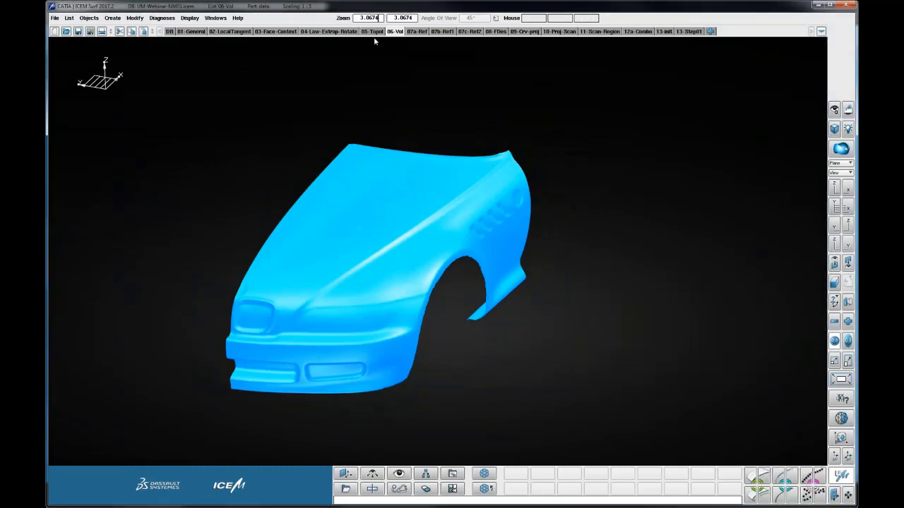
{"action": "left_click", "coordinate": [416, 31]}
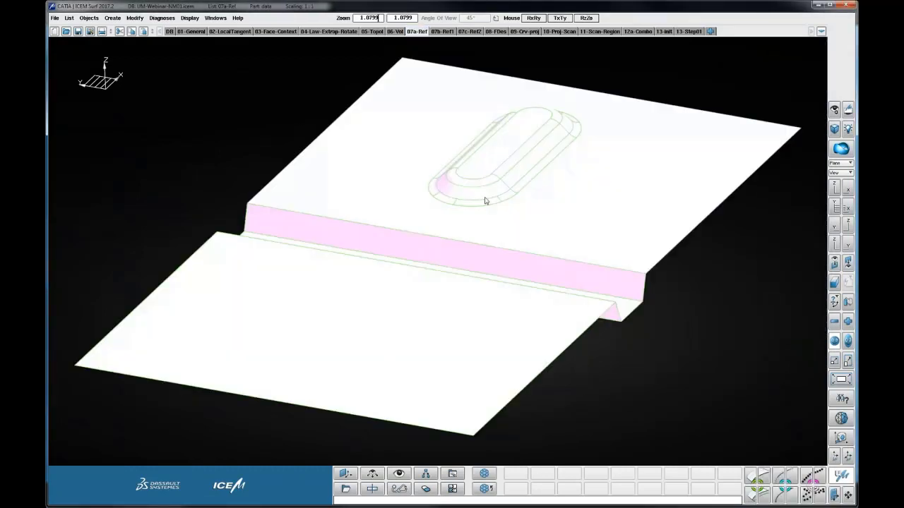
{"action": "right_click_drag", "start_coordinate": [486, 199], "coordinate": [469, 287], "text": "ctrl"}
{"action": "left_click_drag", "start_coordinate": [468, 286], "coordinate": [552, 226], "text": "ctrl"}
{"action": "right_click_drag", "start_coordinate": [553, 226], "coordinate": [474, 184], "text": "ctrl"}
{"action": "left_click_drag", "start_coordinate": [473, 185], "coordinate": [459, 180], "text": "ctrl"}
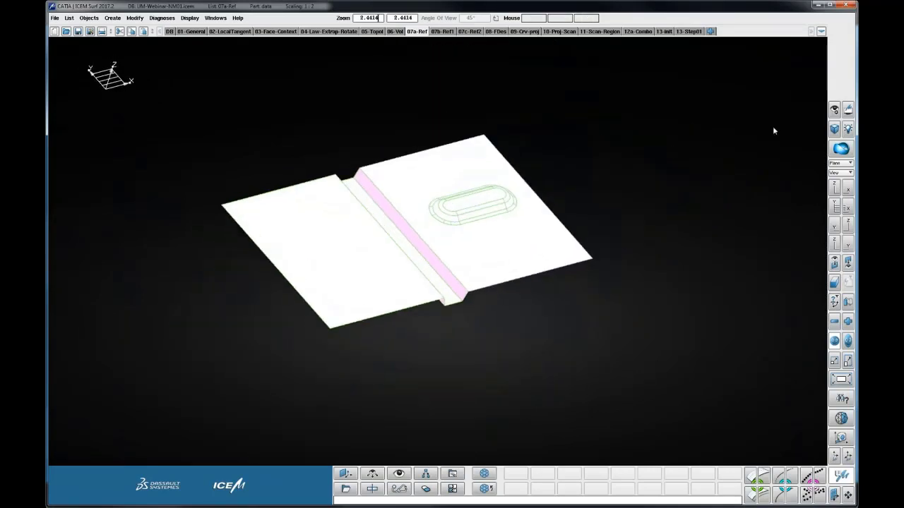
Step: Reduce the intensity of the beam lights illuminating the stepped panel
{"action": "left_click", "coordinate": [847, 130]}
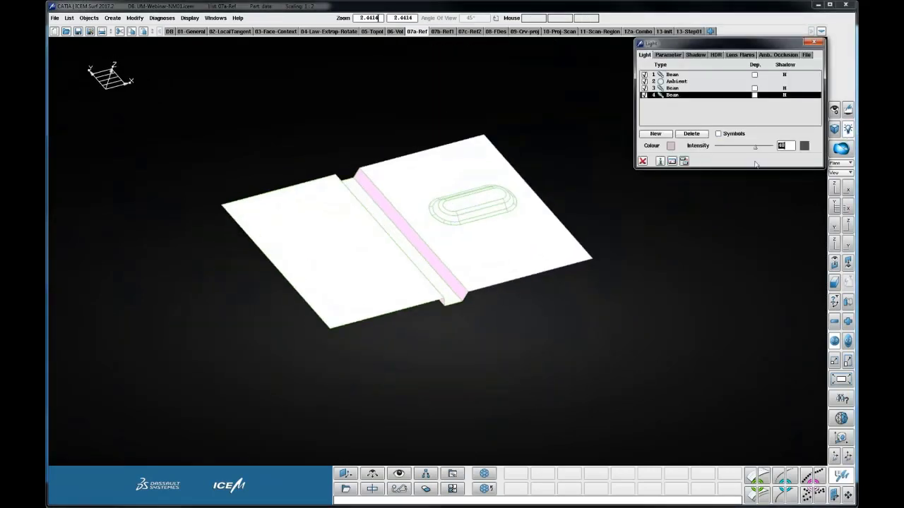
{"action": "left_click_drag", "start_coordinate": [757, 148], "coordinate": [745, 148]}
{"action": "left_click", "coordinate": [698, 88]}
{"action": "left_click", "coordinate": [734, 75]}
{"action": "left_click", "coordinate": [643, 161]}
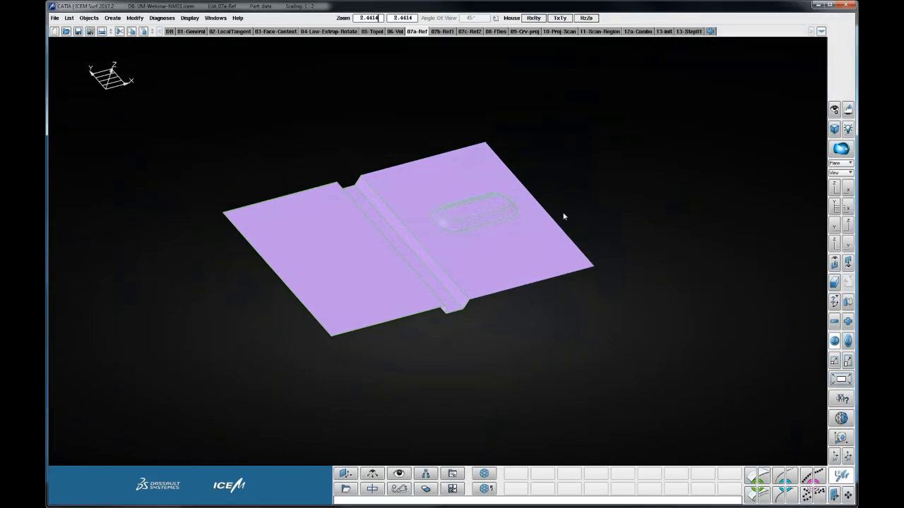
{"action": "left_click_drag", "start_coordinate": [563, 216], "coordinate": [558, 245]}
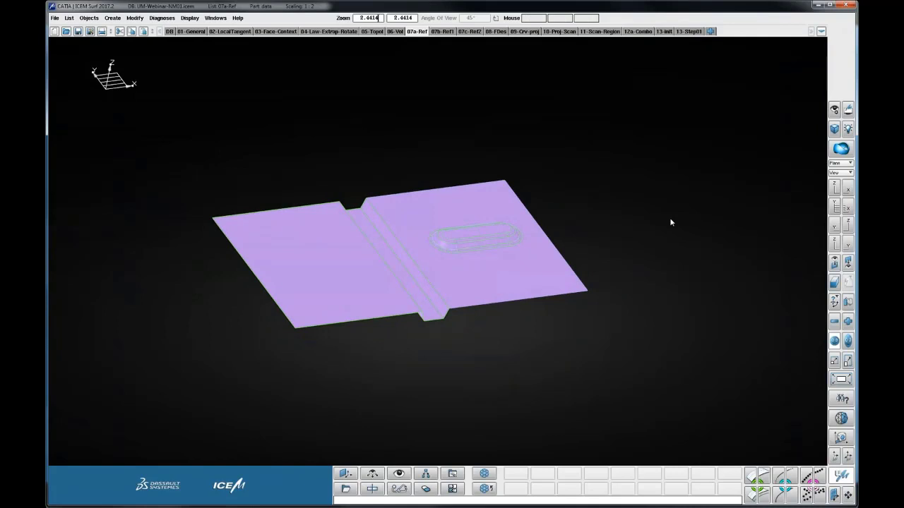
Step: Start Unified Modelling on the panel and create a straight order 4 Bezier reference curve between two points above it
{"action": "left_click", "coordinate": [838, 479]}
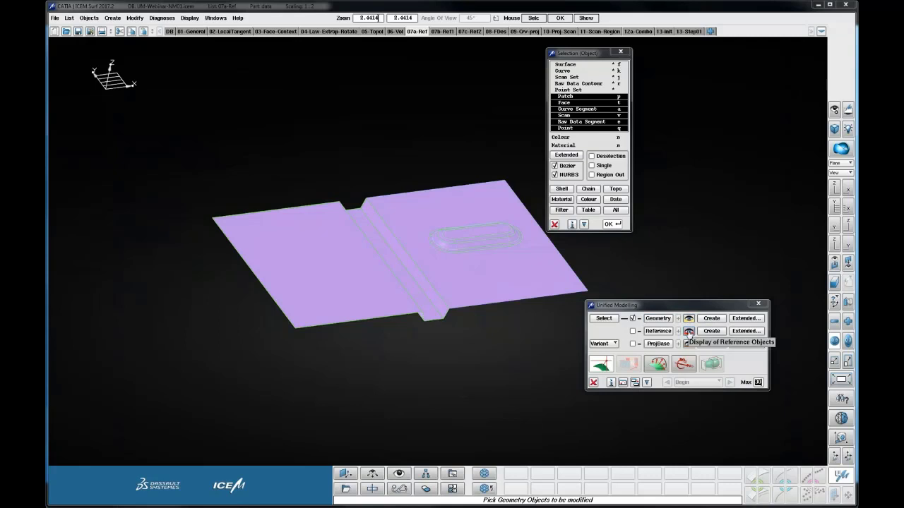
{"action": "left_click", "coordinate": [689, 332]}
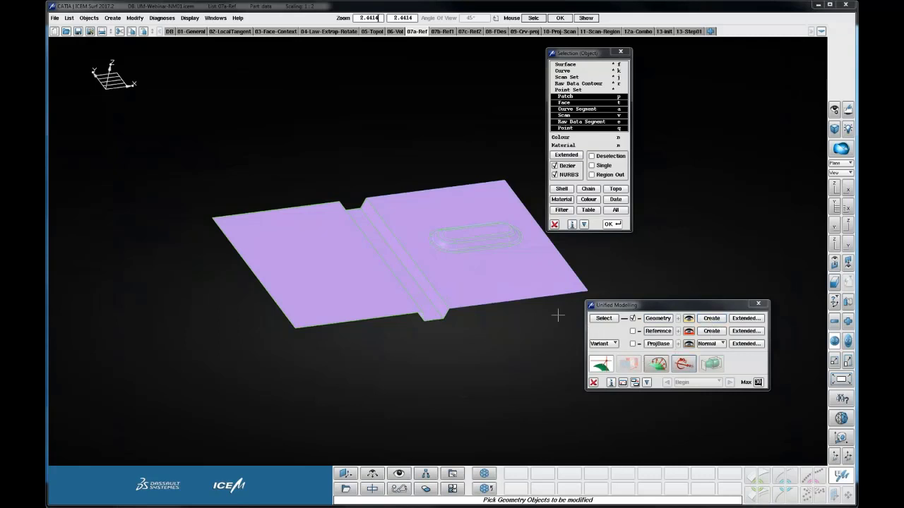
{"action": "left_click", "coordinate": [711, 318]}
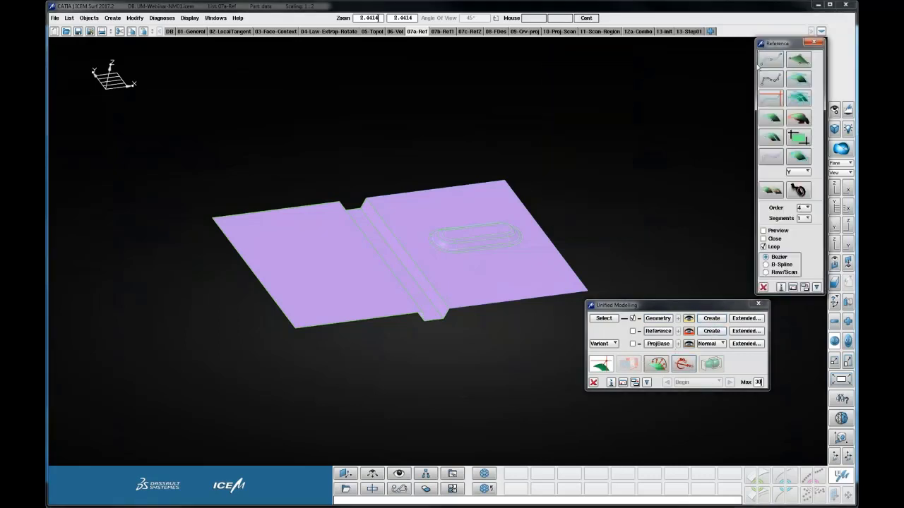
{"action": "left_click", "coordinate": [761, 63]}
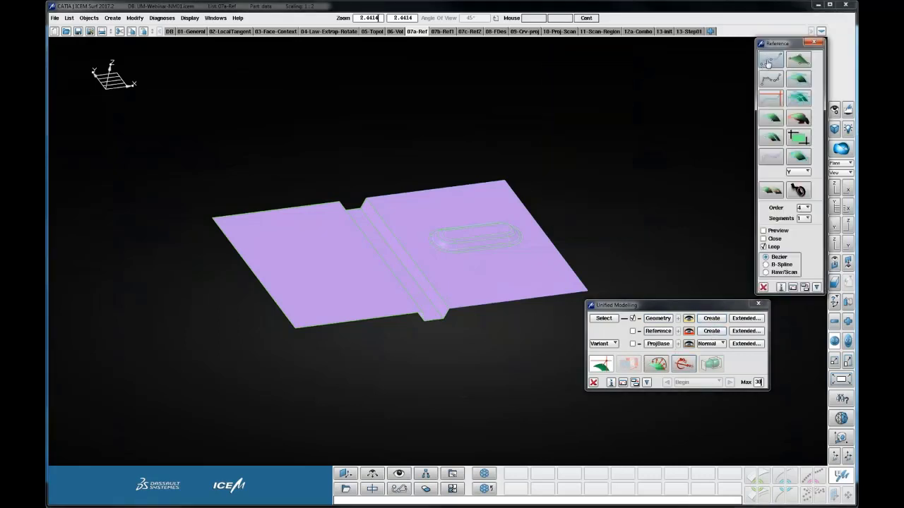
{"action": "left_click", "coordinate": [295, 82]}
{"action": "left_click", "coordinate": [486, 84]}
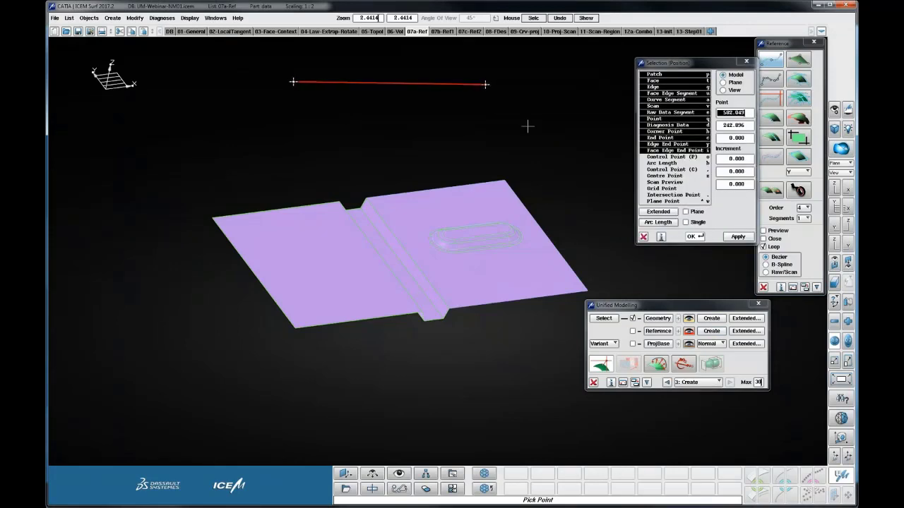
{"action": "left_click", "coordinate": [693, 236]}
{"action": "left_click", "coordinate": [644, 236]}
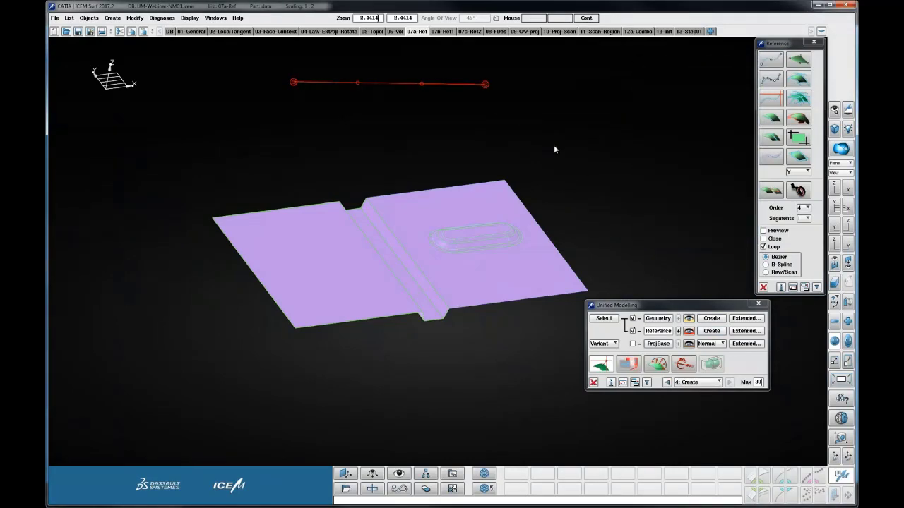
Step: Try deforming the panel with control point modification by moving the reference curve's inner control point up and down
{"action": "left_click", "coordinate": [602, 361]}
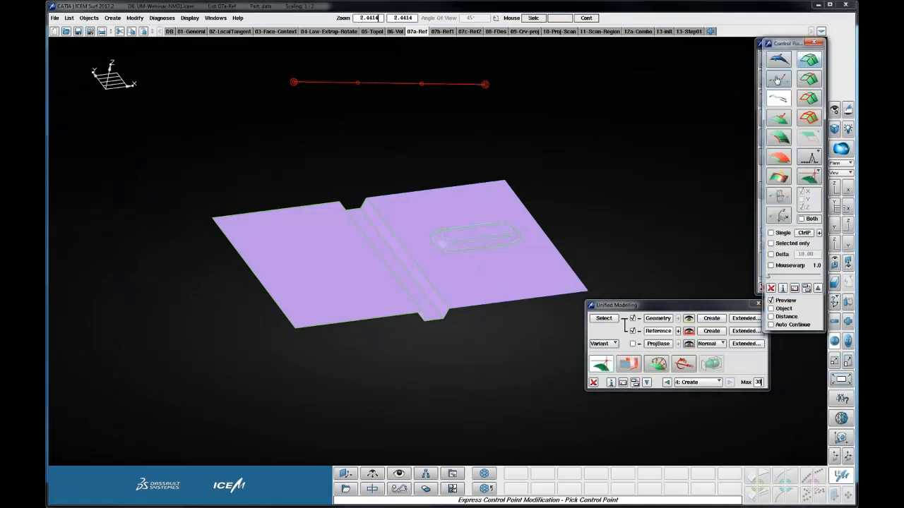
{"action": "left_click", "coordinate": [778, 118]}
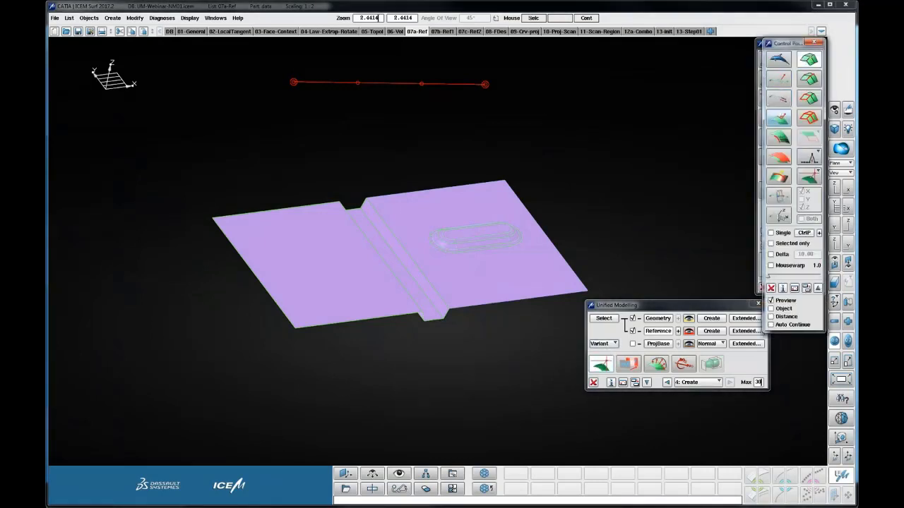
{"action": "left_click", "coordinate": [422, 83]}
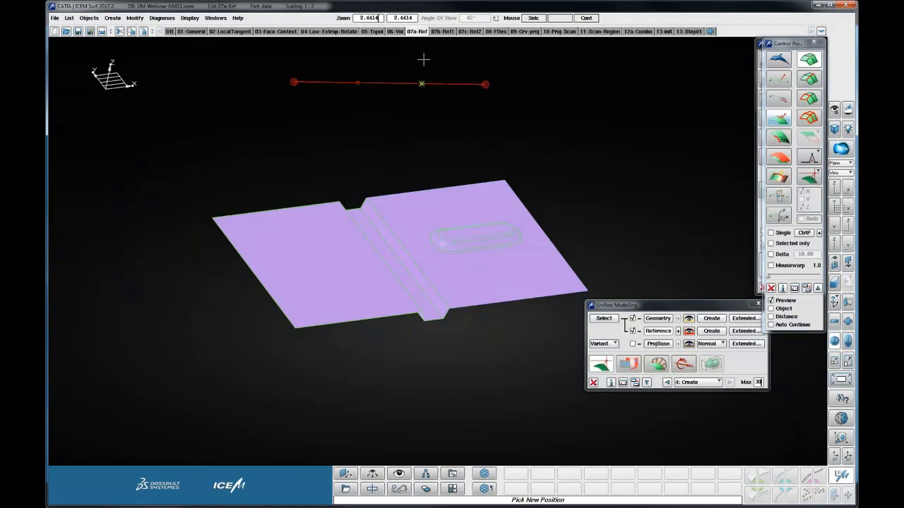
{"action": "right_click", "coordinate": [426, 124]}
{"action": "left_click_drag", "start_coordinate": [593, 167], "coordinate": [638, 210], "text": "ctrl"}
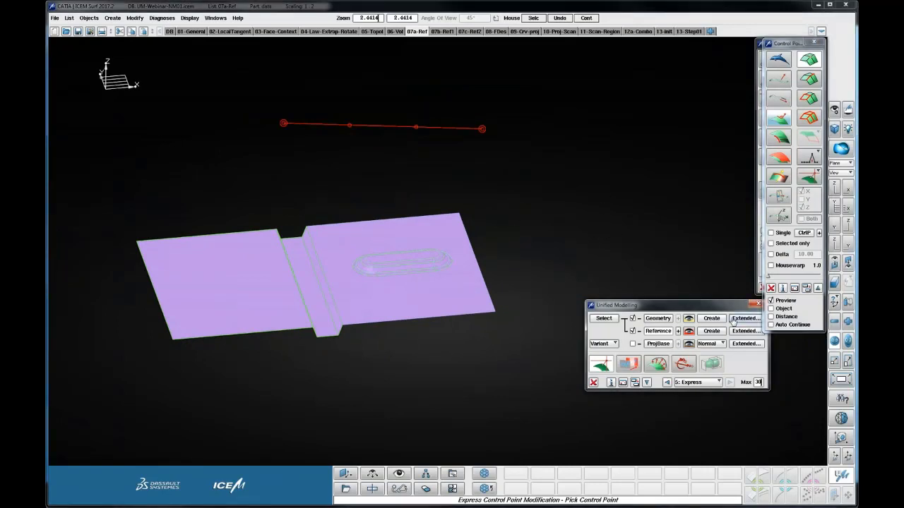
Step: Examine the reference's extended options for translation, rotation and projection direction
{"action": "left_click", "coordinate": [747, 332]}
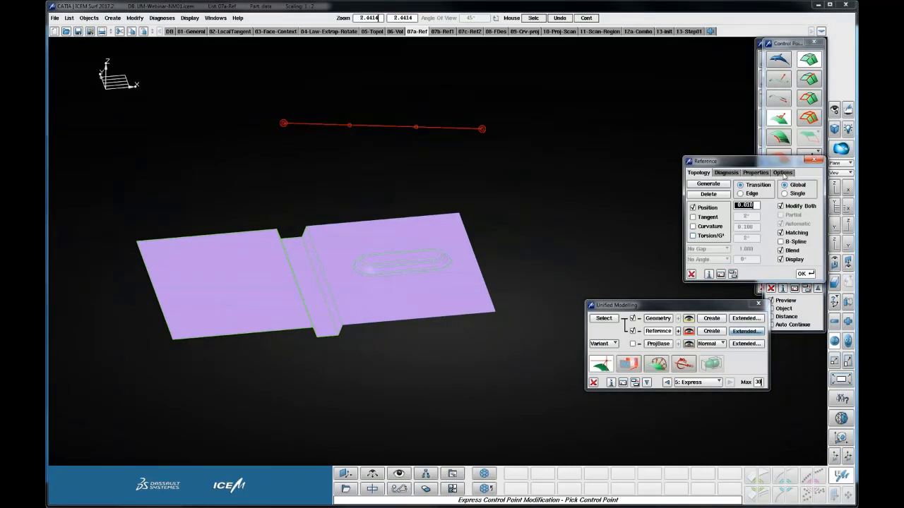
{"action": "left_click", "coordinate": [782, 173]}
{"action": "left_click", "coordinate": [708, 185]}
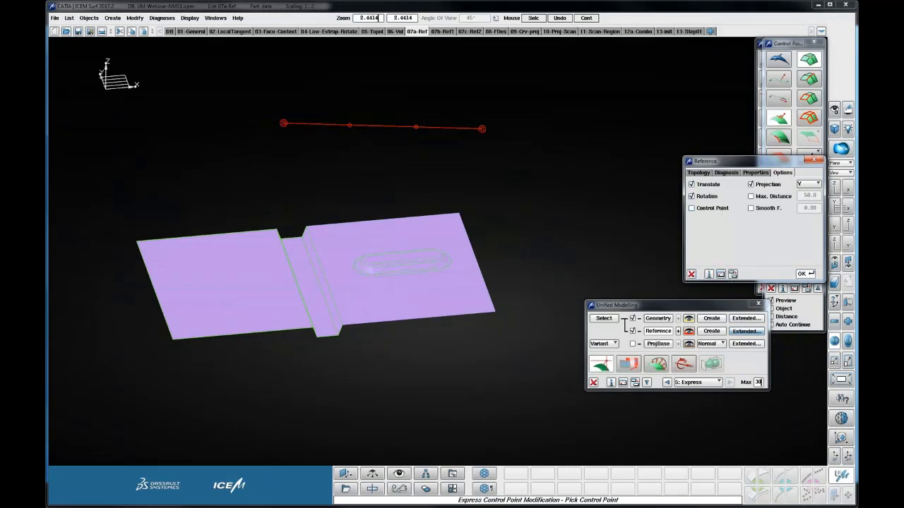
{"action": "left_click", "coordinate": [691, 274]}
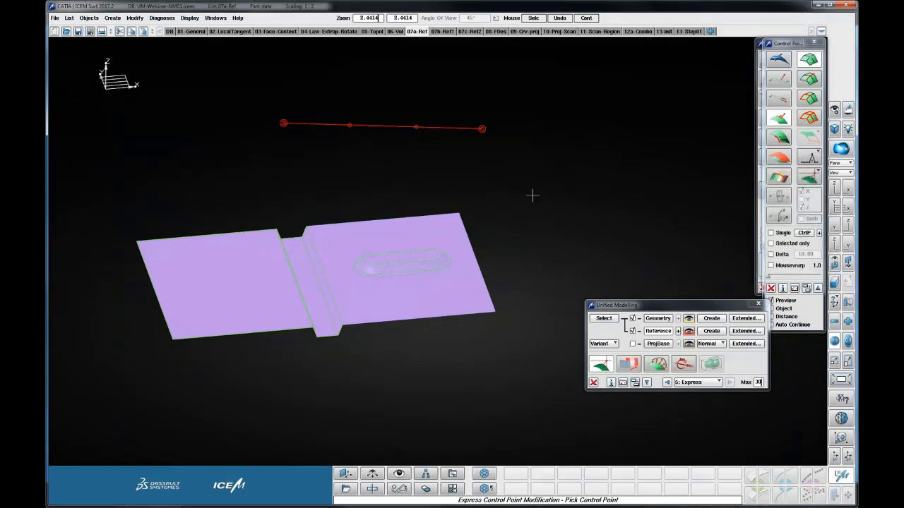
Step: Try moving the reference curve's inner control point again, and its end point beyond it, to bend and tilt the panel
{"action": "middle_click_drag", "start_coordinate": [504, 196], "coordinate": [497, 217]}
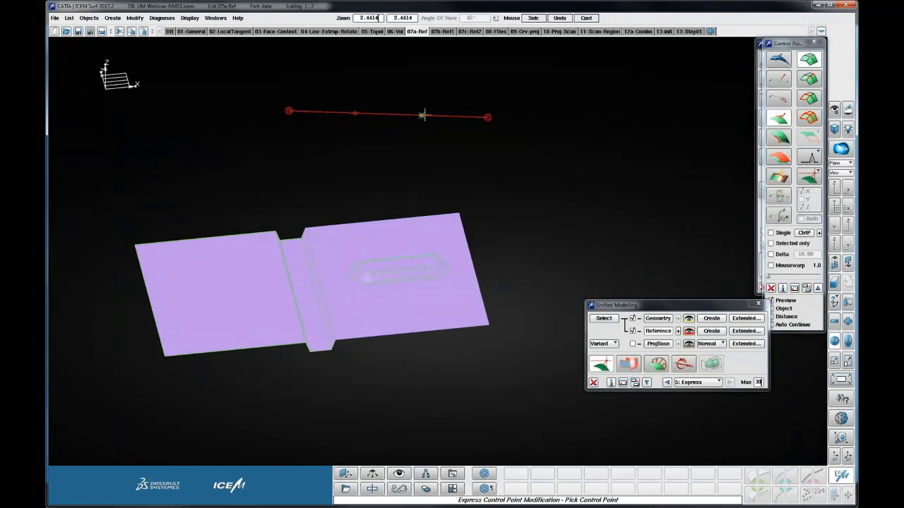
{"action": "left_click", "coordinate": [422, 115]}
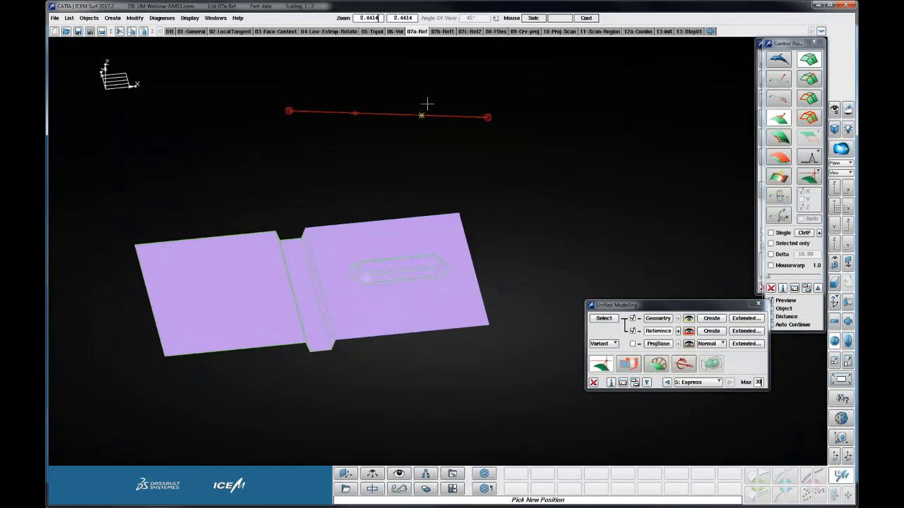
{"action": "left_click", "coordinate": [435, 160]}
{"action": "left_click", "coordinate": [771, 300]}
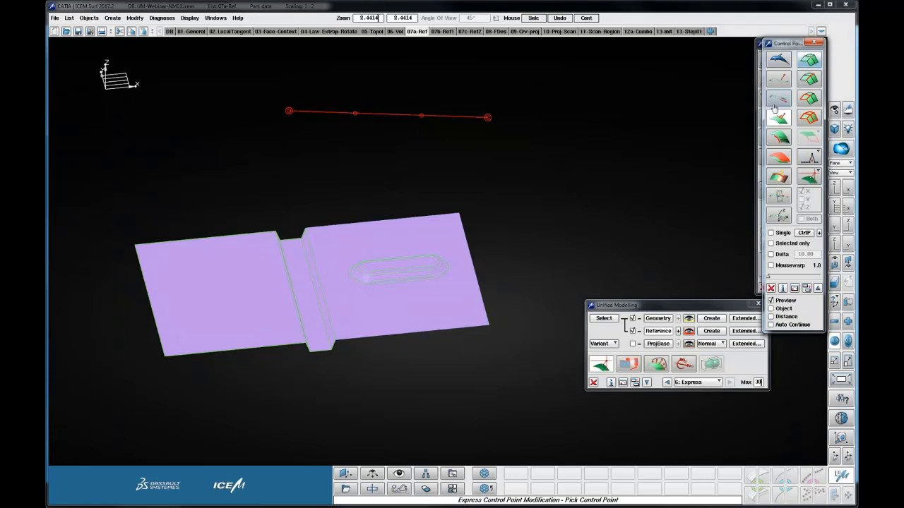
{"action": "left_click", "coordinate": [487, 116]}
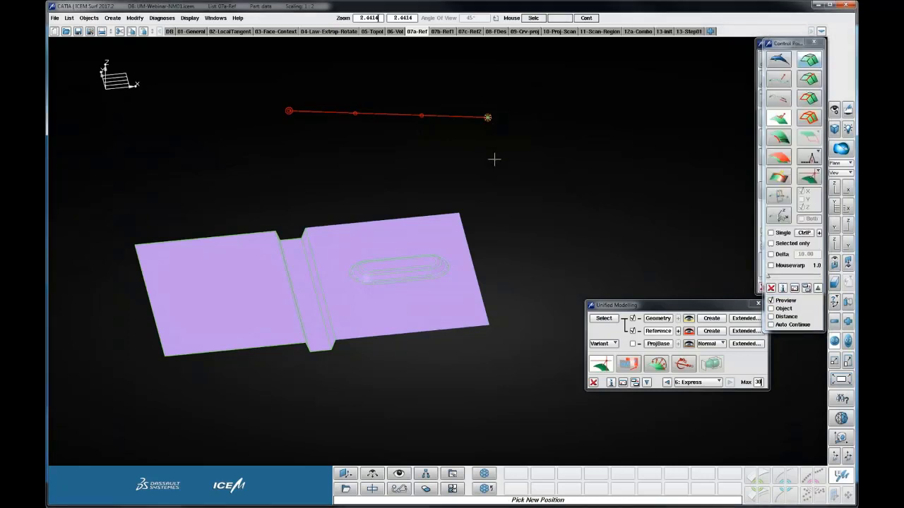
{"action": "right_click", "coordinate": [492, 242]}
{"action": "left_click_drag", "start_coordinate": [519, 245], "coordinate": [547, 233], "text": "ctrl"}
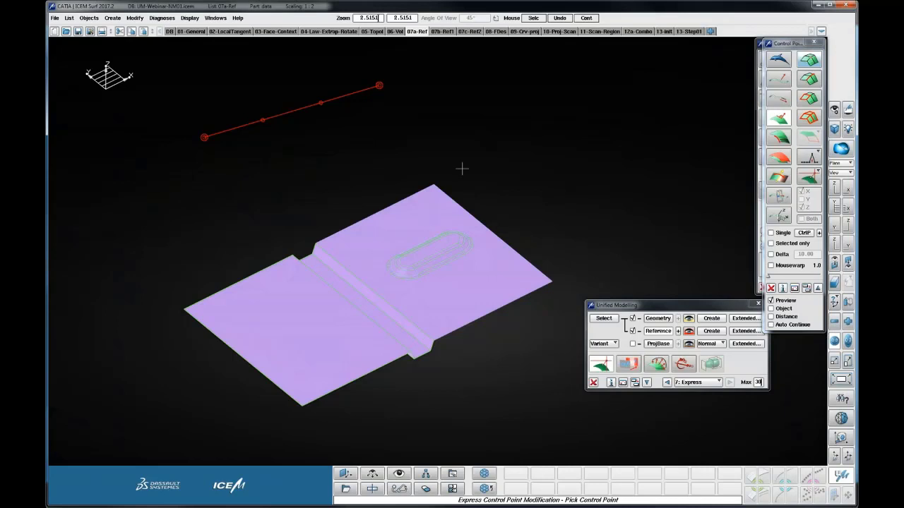
Step: Leave Unified Modelling and switch to the 07b-Ref1 list, showing the panel with its flat reference surface
{"action": "left_click", "coordinate": [658, 330]}
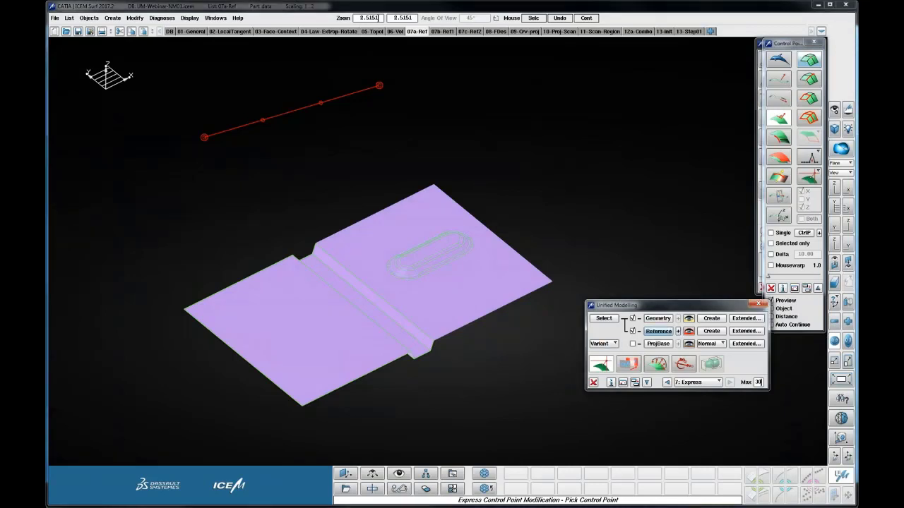
{"action": "key", "text": "Escape"}
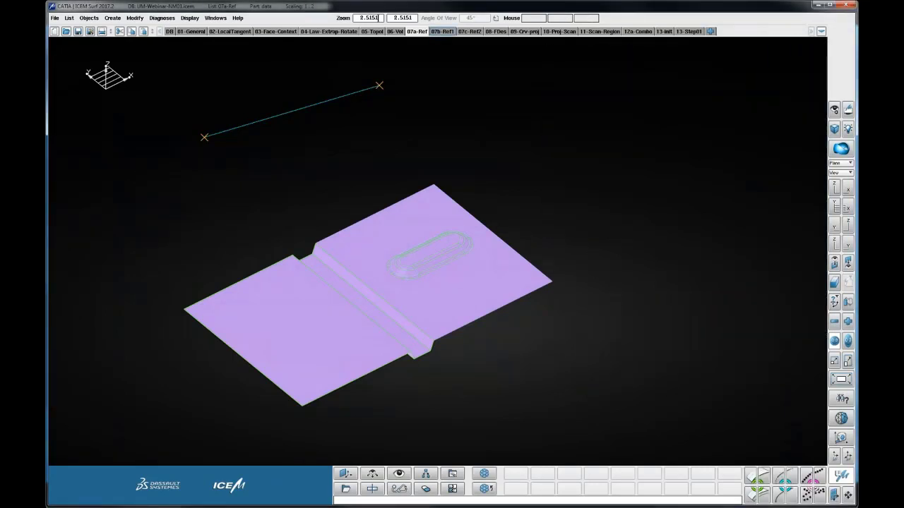
{"action": "left_click", "coordinate": [442, 31]}
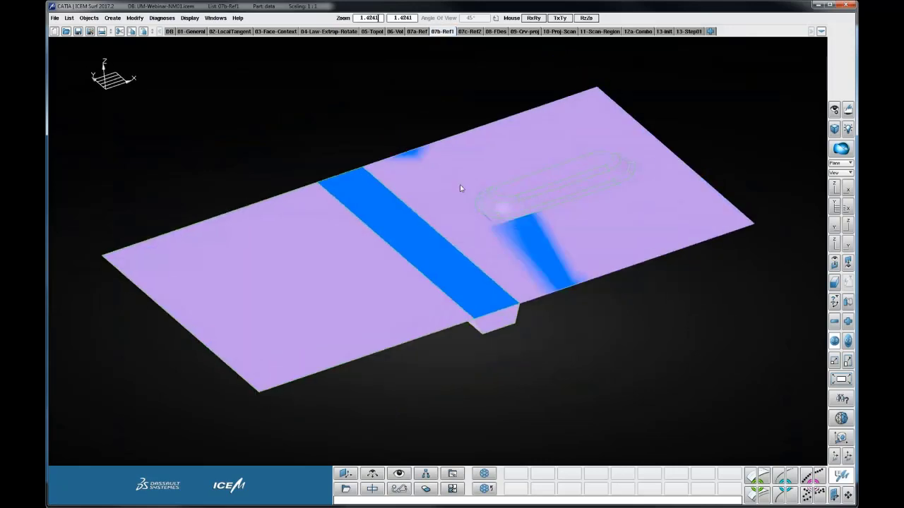
{"action": "mouse_move", "coordinate": [460, 184]}
{"action": "middle_mouse_down"}
{"action": "mouse_move", "coordinate": [542, 233]}
{"action": "mouse_move", "coordinate": [521, 258]}
{"action": "mouse_move", "coordinate": [498, 250]}
{"action": "mouse_move", "coordinate": [509, 241]}
{"action": "middle_mouse_up"}
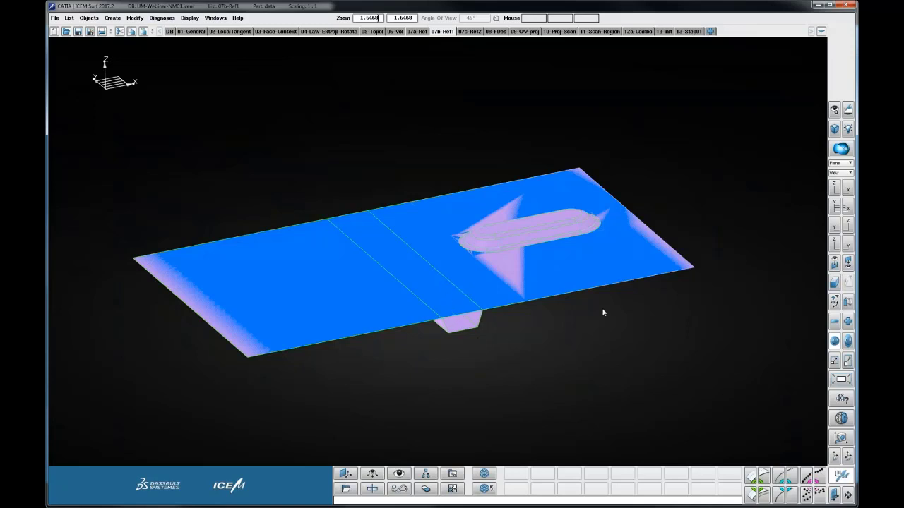
Step: Start Unified Modelling with the stepped panel's patches as geometry and the flat surface over them as reference
{"action": "left_click", "coordinate": [842, 475]}
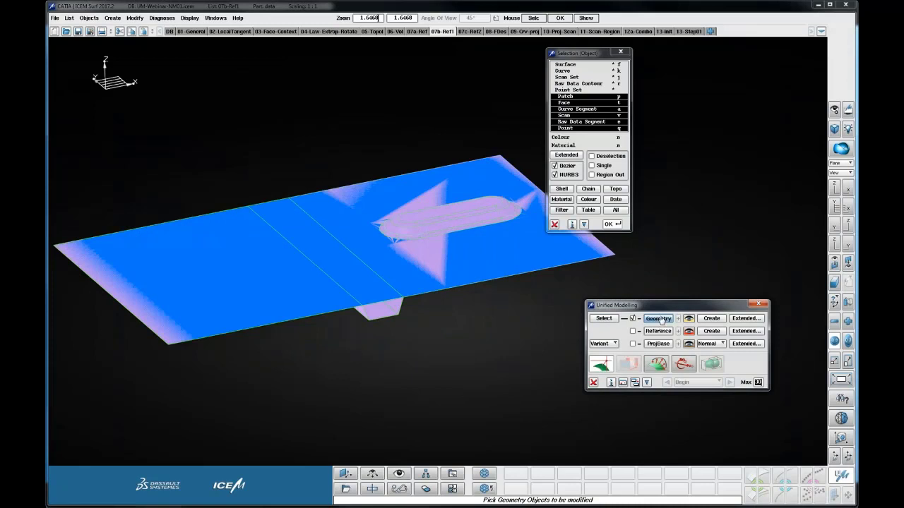
{"action": "left_click", "coordinate": [391, 309]}
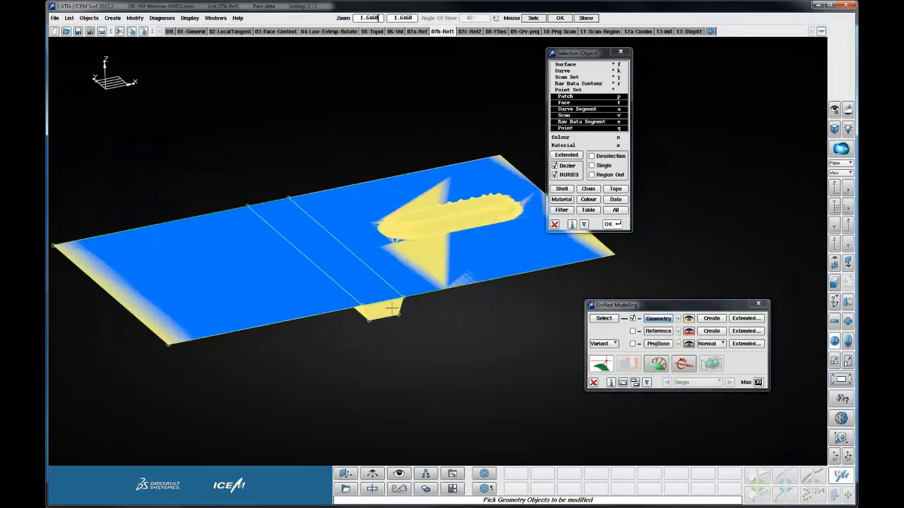
{"action": "middle_click", "coordinate": [451, 335]}
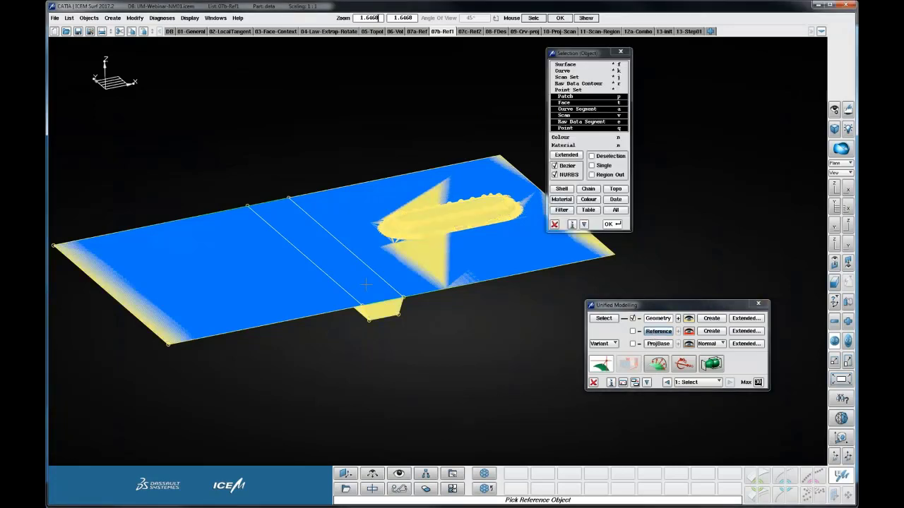
{"action": "left_click", "coordinate": [378, 299]}
{"action": "middle_click", "coordinate": [459, 351]}
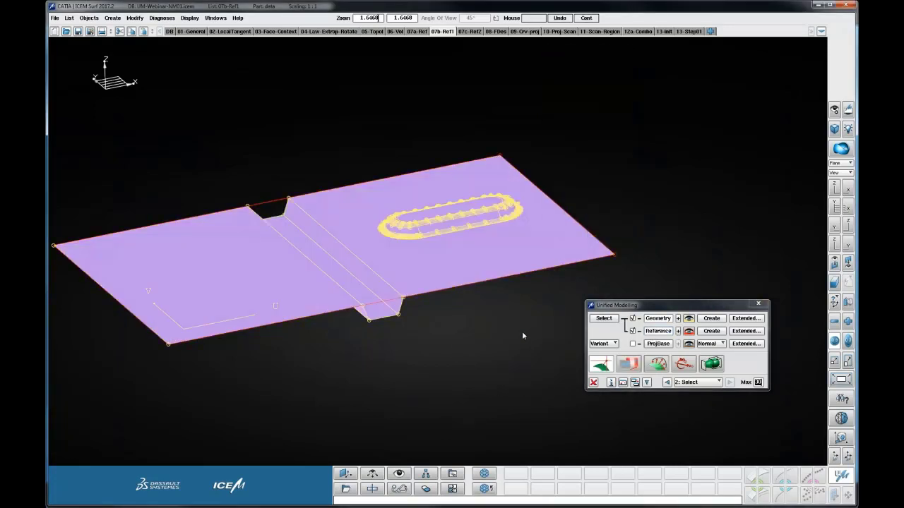
{"action": "left_click_drag", "start_coordinate": [523, 336], "coordinate": [480, 324]}
Step: Start control point row modification and slightly raise the reference surface's short edge row opposite the bead
{"action": "left_click", "coordinate": [600, 363]}
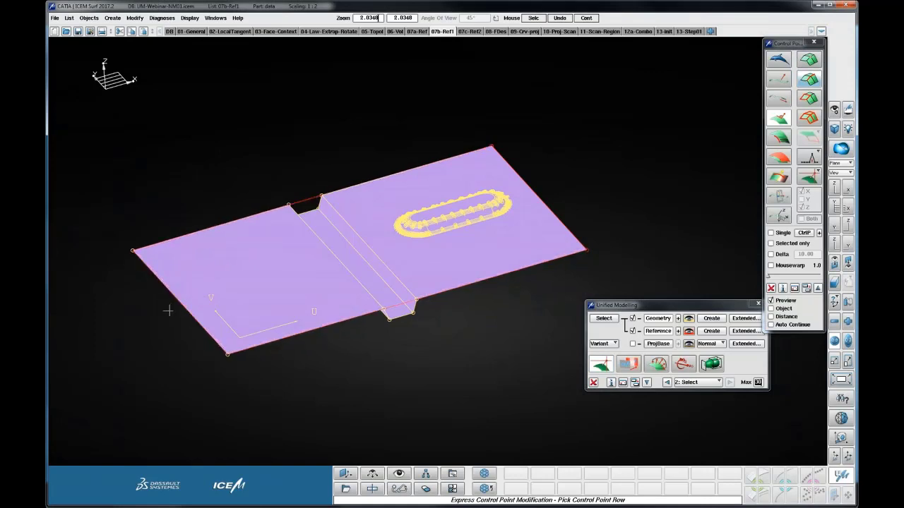
{"action": "middle_click_drag", "start_coordinate": [170, 315], "coordinate": [173, 312]}
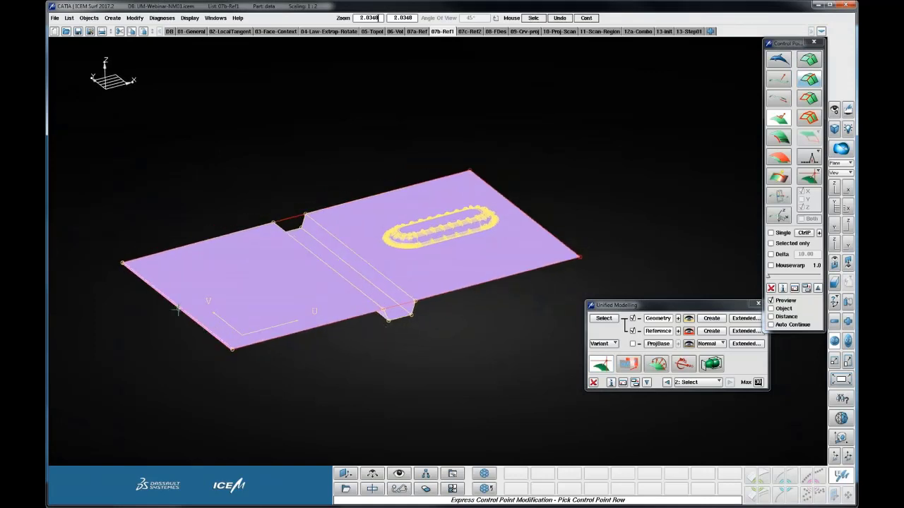
{"action": "left_click_drag", "start_coordinate": [178, 308], "coordinate": [200, 319]}
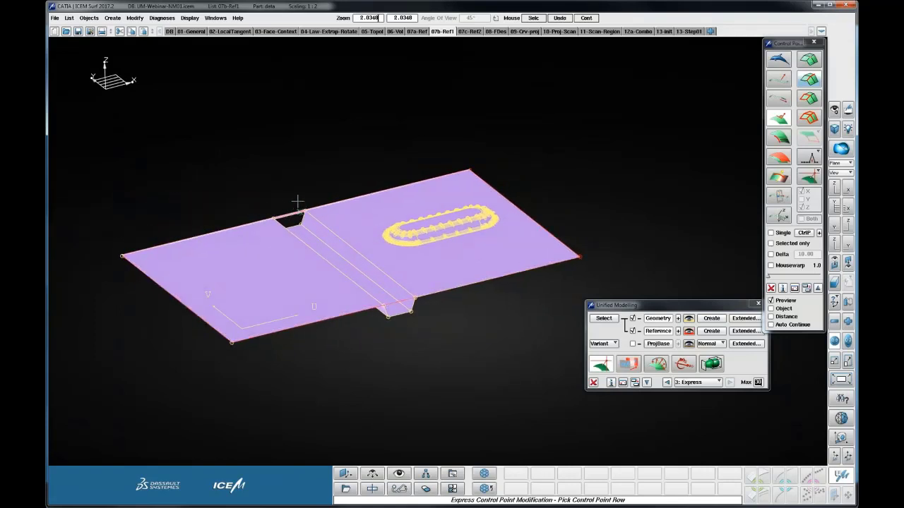
Step: Raise the reference surface's order by one and try lifting its new middle control point row to arch the panel
{"action": "key", "text": "plus"}
{"action": "left_click", "coordinate": [346, 257]}
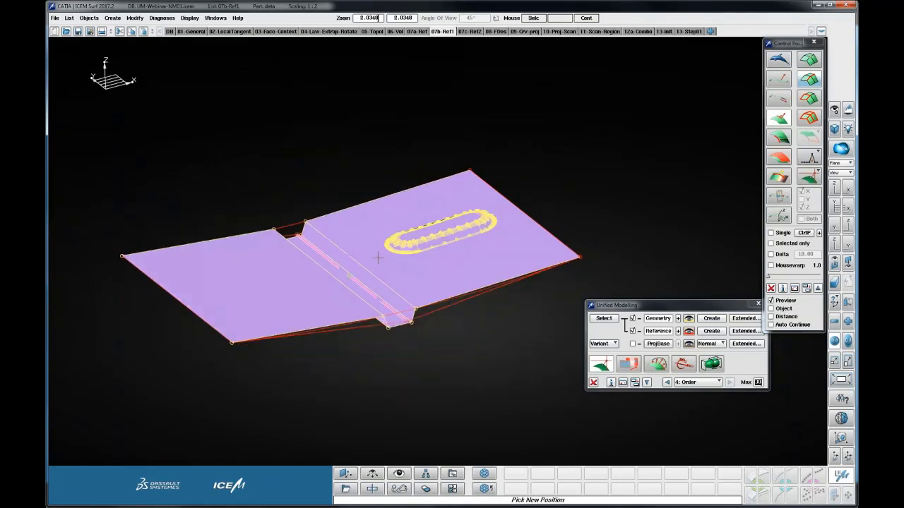
{"action": "left_click", "coordinate": [462, 218]}
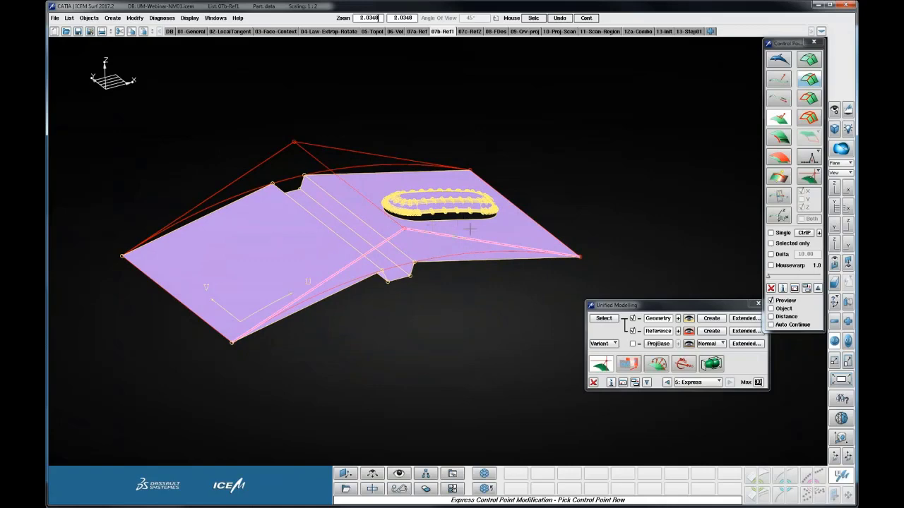
{"action": "left_click_drag", "start_coordinate": [469, 230], "coordinate": [595, 219]}
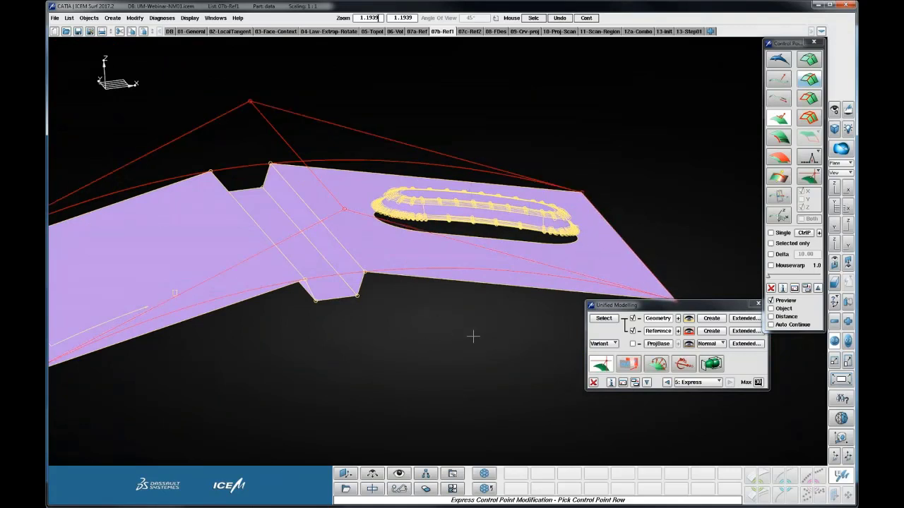
{"action": "middle_click", "coordinate": [454, 377]}
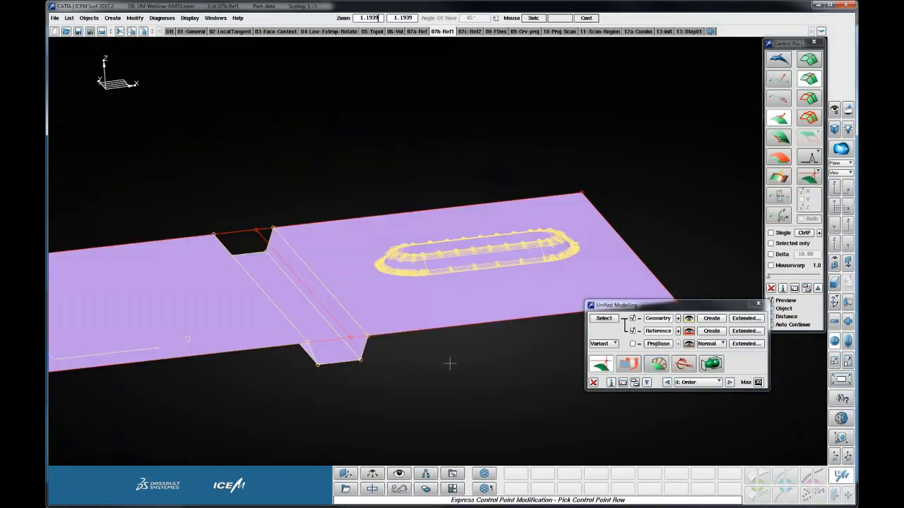
Step: Deactivate the reference and apply a minimum order of 4 to the geometry face that contains the bead
{"action": "left_click", "coordinate": [634, 332]}
{"action": "scroll", "coordinate": [504, 346], "scroll_direction": "down", "scroll_amount": 3}
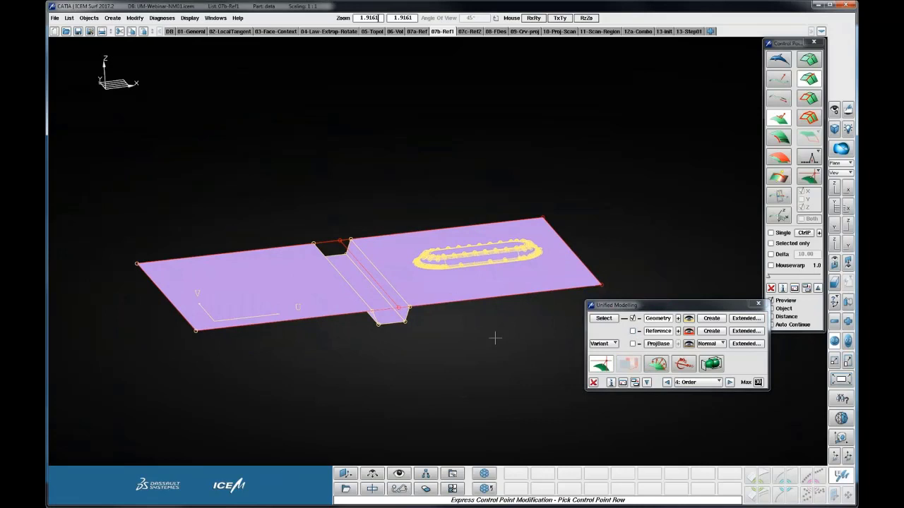
{"action": "right_click", "coordinate": [481, 277]}
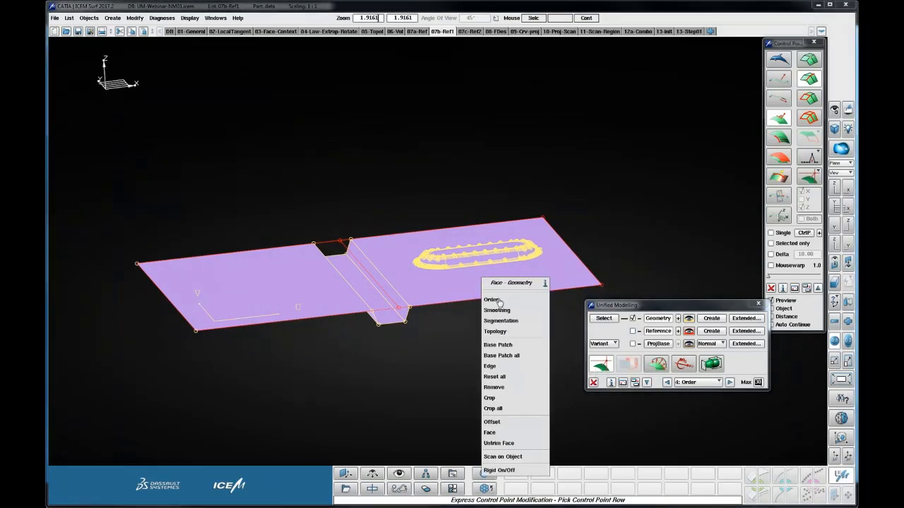
{"action": "left_click", "coordinate": [491, 300]}
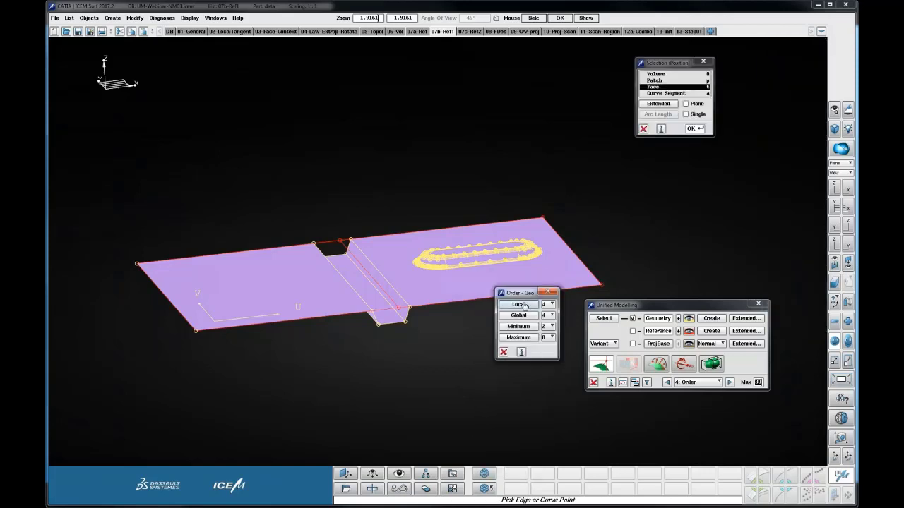
{"action": "left_click_drag", "start_coordinate": [537, 169], "coordinate": [514, 119]}
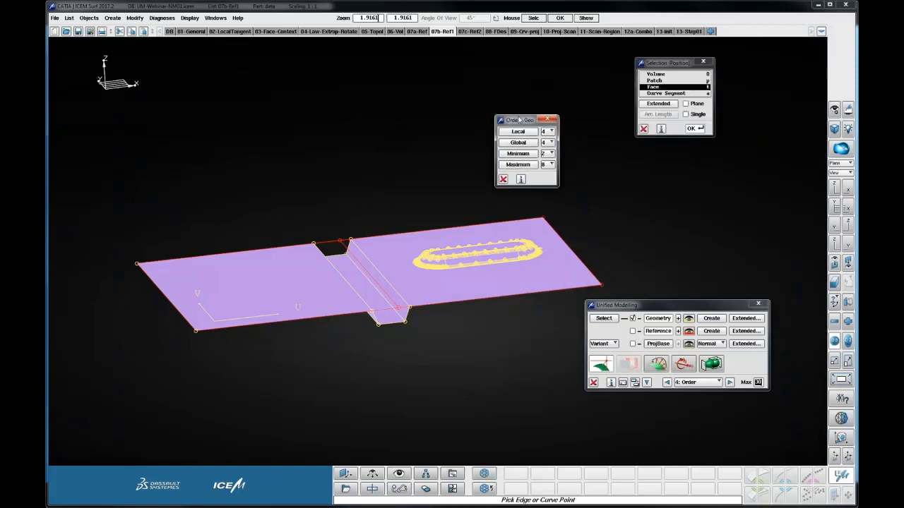
{"action": "left_click", "coordinate": [552, 154]}
{"action": "left_click", "coordinate": [548, 187]}
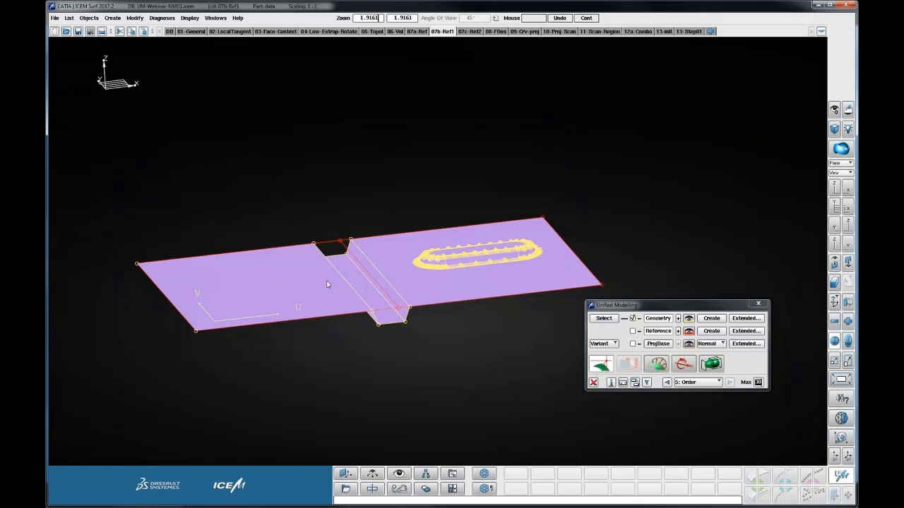
Step: Apply the minimum order of 4 to the patches on the other side of the panel, including the step
{"action": "left_click", "coordinate": [601, 365]}
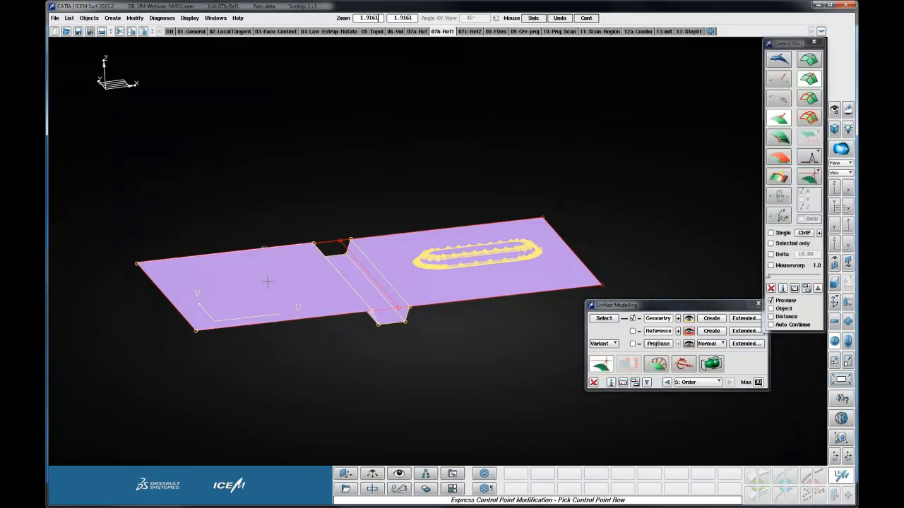
{"action": "right_click", "coordinate": [267, 280]}
{"action": "left_click", "coordinate": [283, 302]}
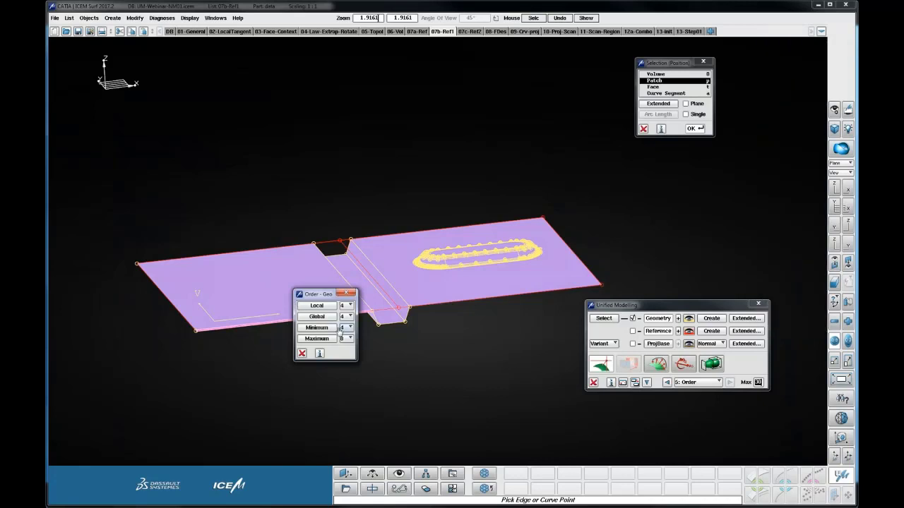
{"action": "left_click", "coordinate": [320, 328]}
{"action": "mouse_move", "coordinate": [476, 342]}
{"action": "left_mouse_down"}
{"action": "mouse_move", "coordinate": [469, 366]}
{"action": "mouse_move", "coordinate": [507, 339]}
{"action": "mouse_move", "coordinate": [481, 351]}
{"action": "left_mouse_up"}
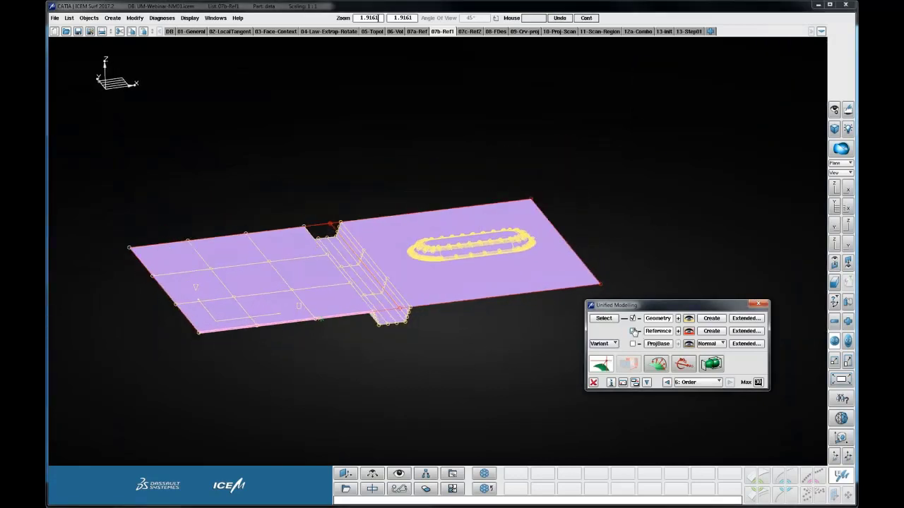
Step: Reactivate the reference and try raising its middle control point row to bend the higher-order panel, undoing the move after inspecting it
{"action": "left_click", "coordinate": [633, 331]}
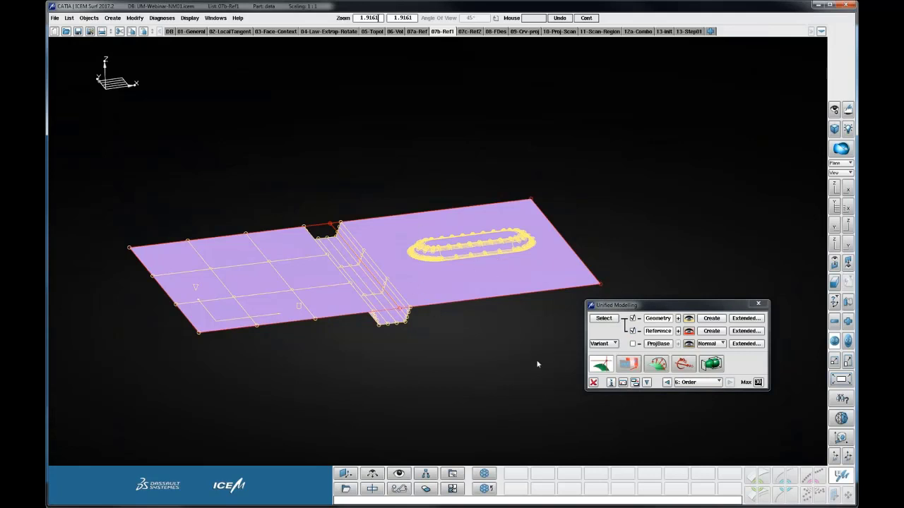
{"action": "left_click", "coordinate": [601, 364]}
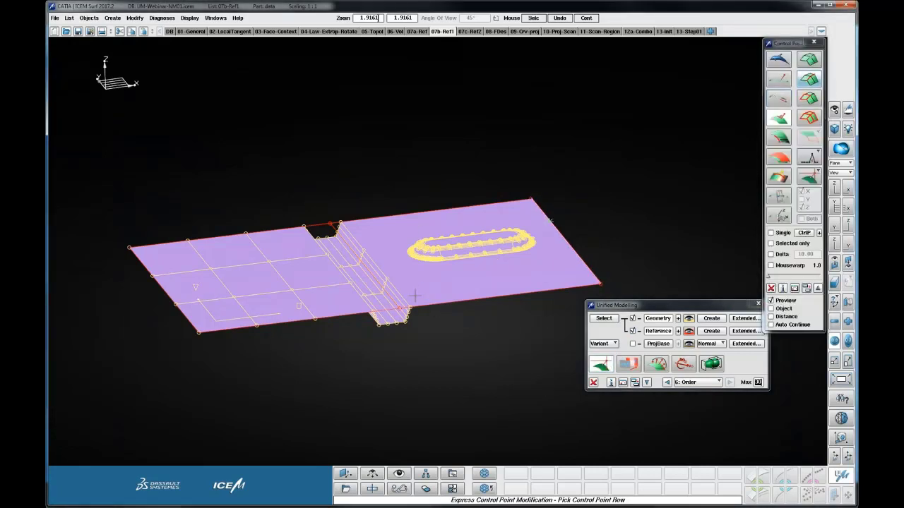
{"action": "left_click", "coordinate": [390, 290]}
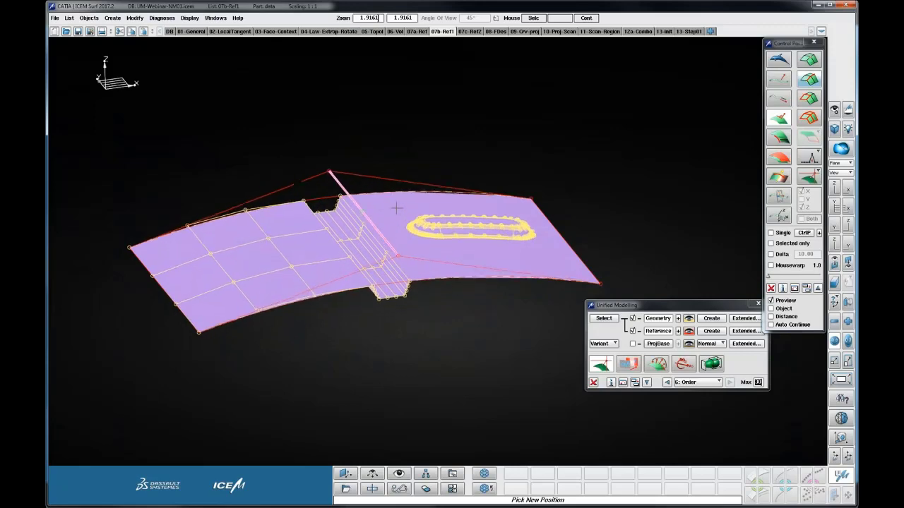
{"action": "left_click", "coordinate": [396, 206]}
{"action": "right_click_drag", "start_coordinate": [450, 290], "coordinate": [452, 280], "text": "ctrl"}
{"action": "middle_click_drag", "start_coordinate": [452, 280], "coordinate": [478, 268], "text": "ctrl"}
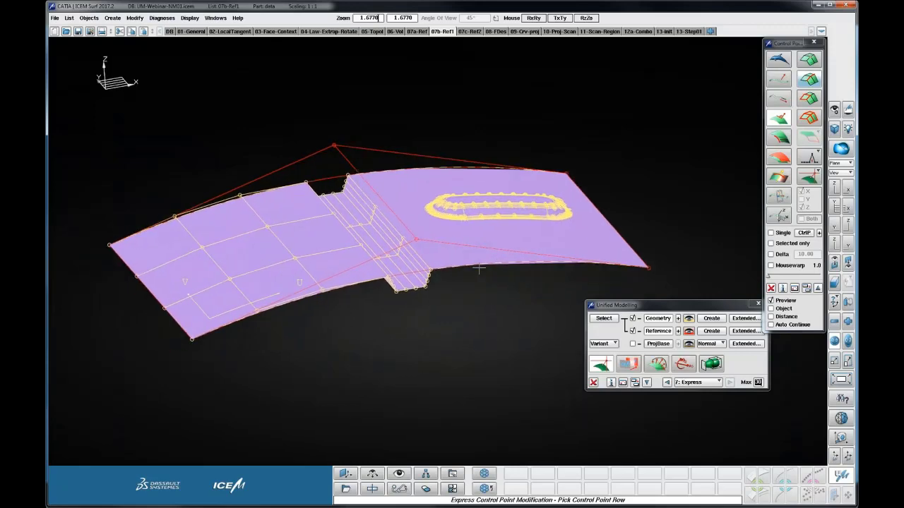
{"action": "left_click_drag", "start_coordinate": [478, 268], "coordinate": [470, 294], "text": "ctrl"}
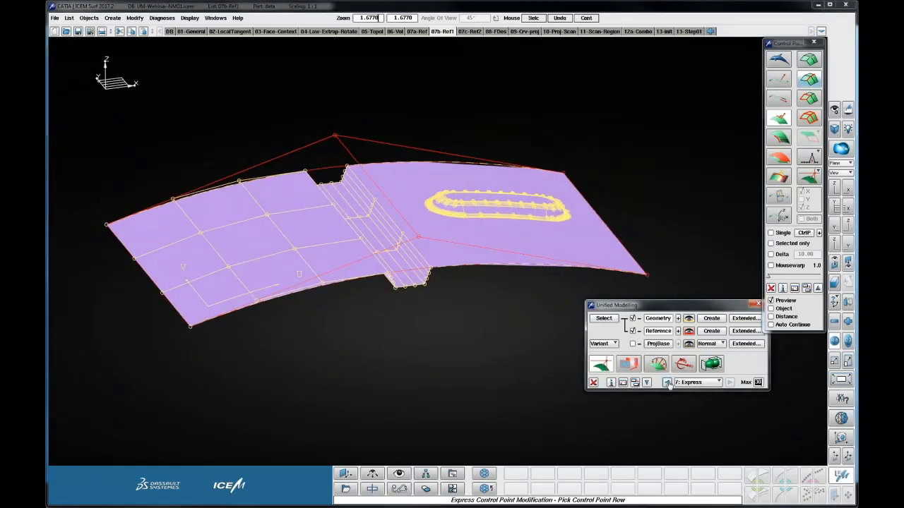
{"action": "left_click", "coordinate": [667, 382]}
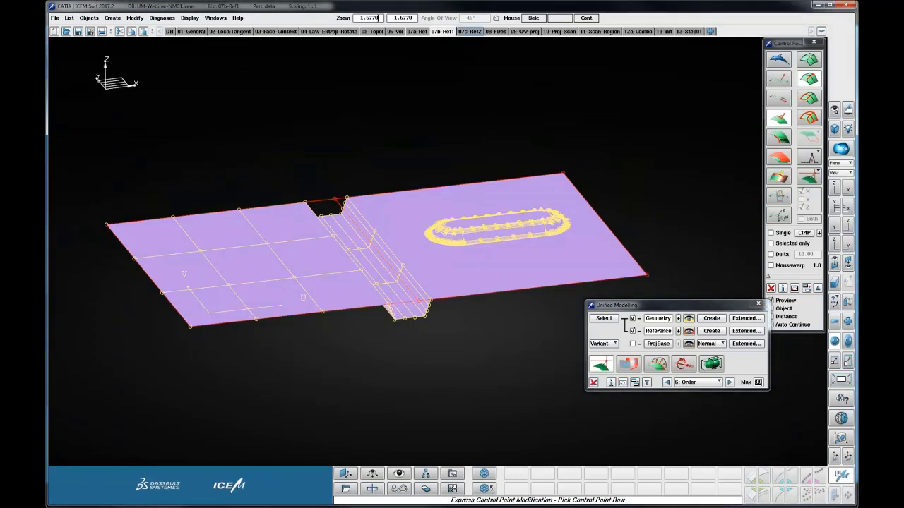
Step: Switch to the 07c-Ref2 list and step the Unified Modelling history back to the selection stage
{"action": "left_click", "coordinate": [470, 31]}
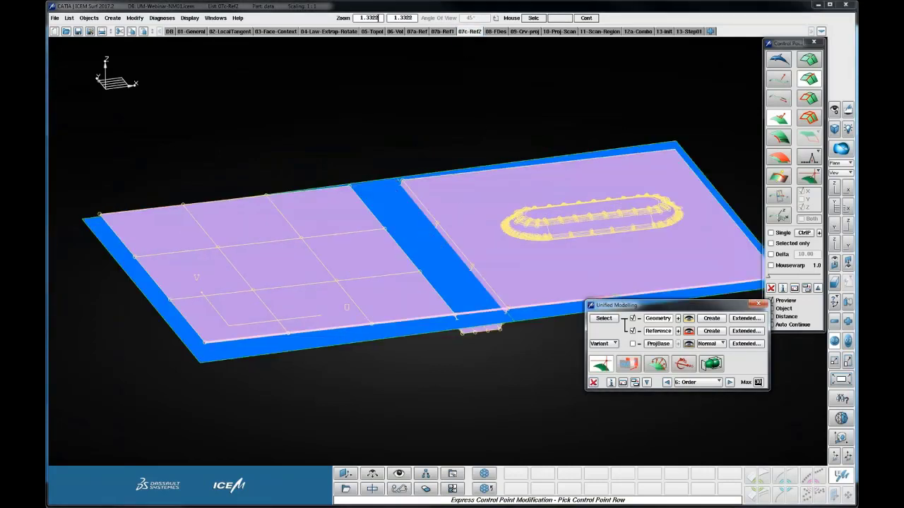
{"action": "left_click", "coordinate": [656, 333]}
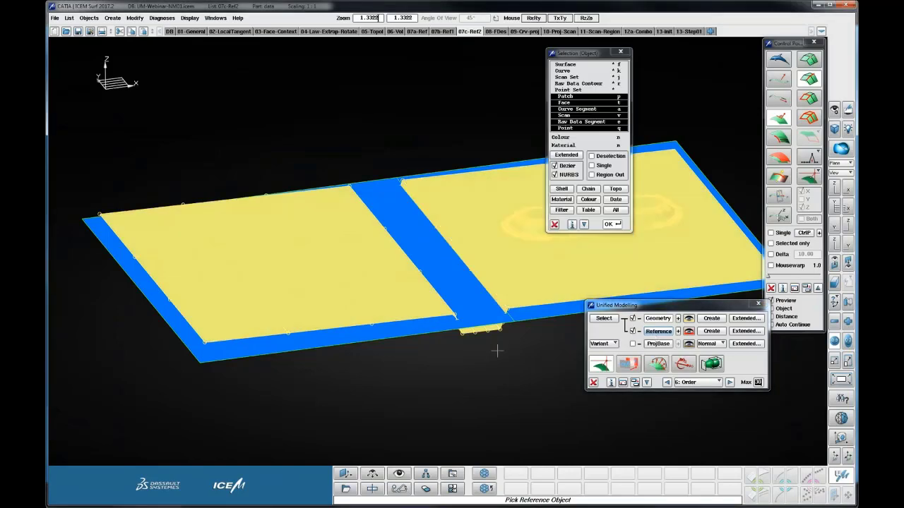
{"action": "scroll", "coordinate": [508, 368], "scroll_direction": "down", "scroll_amount": 4}
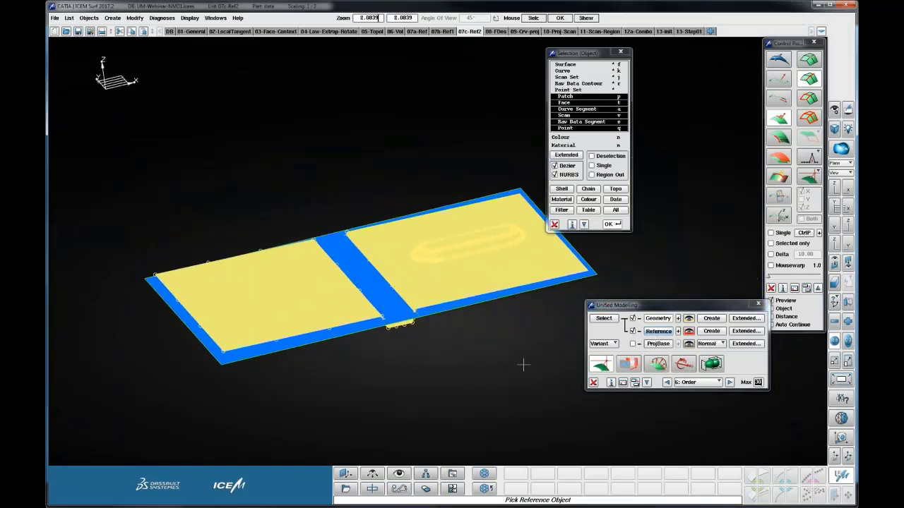
{"action": "left_click", "coordinate": [666, 382]}
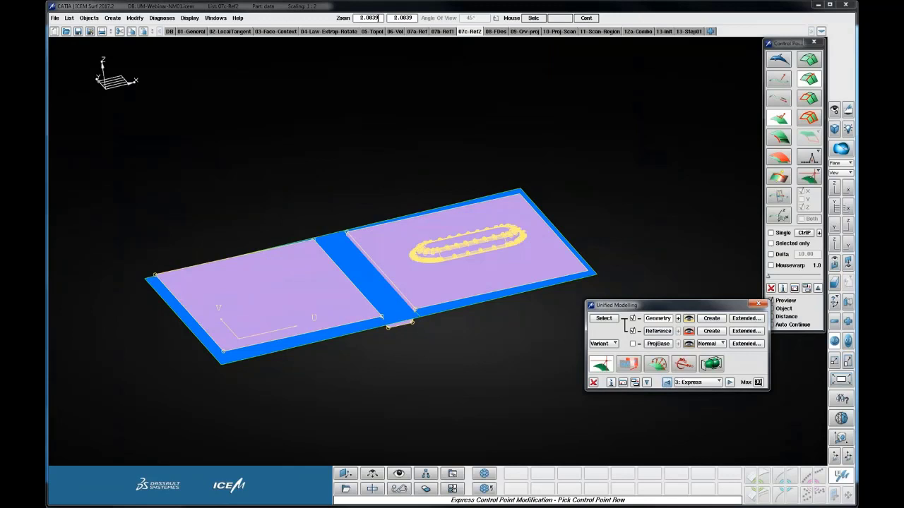
{"action": "left_click", "coordinate": [666, 382]}
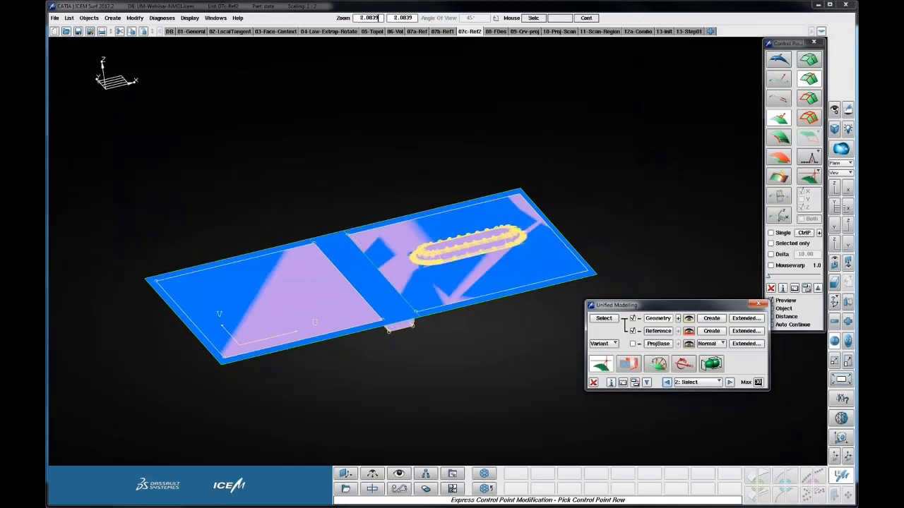
Step: Deactivate the old reference and select the two adjoining flat blue surfaces under the panel as the new reference
{"action": "left_click", "coordinate": [632, 331]}
{"action": "mouse_move", "coordinate": [419, 341]}
{"action": "left_mouse_down"}
{"action": "mouse_move", "coordinate": [437, 240]}
{"action": "mouse_move", "coordinate": [454, 343]}
{"action": "mouse_move", "coordinate": [422, 230]}
{"action": "left_mouse_up"}
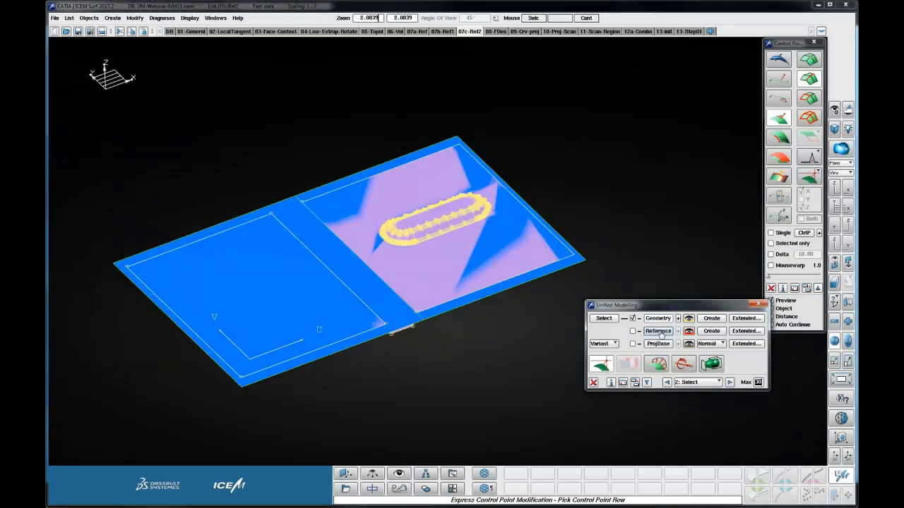
{"action": "left_click", "coordinate": [663, 335]}
{"action": "mouse_move", "coordinate": [438, 343]}
{"action": "left_mouse_down"}
{"action": "mouse_move", "coordinate": [376, 268]}
{"action": "mouse_move", "coordinate": [282, 189]}
{"action": "left_mouse_up"}
{"action": "left_click", "coordinate": [281, 185]}
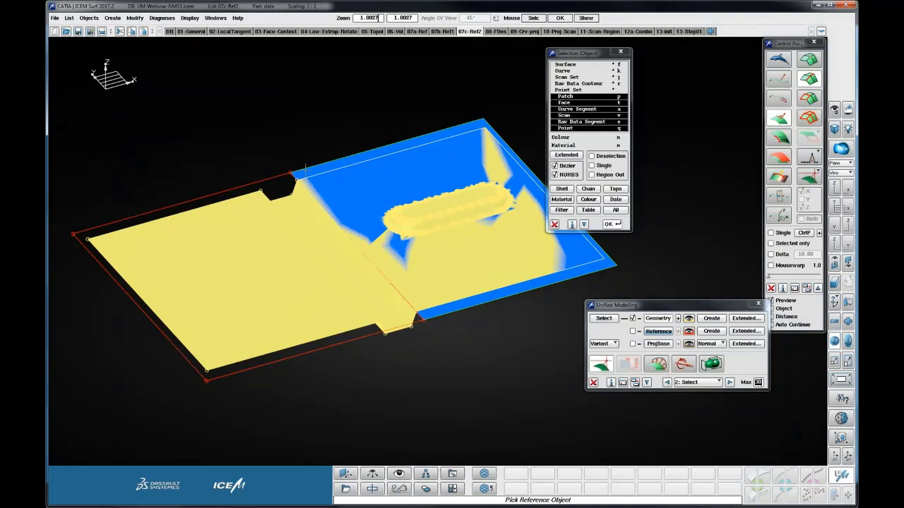
{"action": "left_click", "coordinate": [305, 170]}
{"action": "middle_click", "coordinate": [290, 121]}
Step: Try moving the control point row on the shared edge of the two reference surfaces, then undo it
{"action": "left_click_drag", "start_coordinate": [289, 120], "coordinate": [342, 95], "text": "ctrl"}
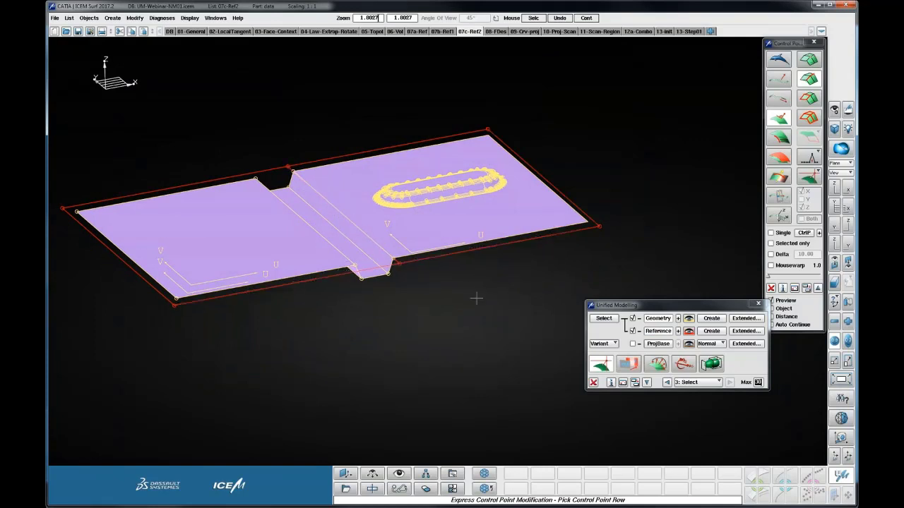
{"action": "middle_click_drag", "start_coordinate": [473, 302], "coordinate": [509, 327], "text": "ctrl"}
{"action": "right_click_drag", "start_coordinate": [451, 313], "coordinate": [446, 309], "text": "ctrl"}
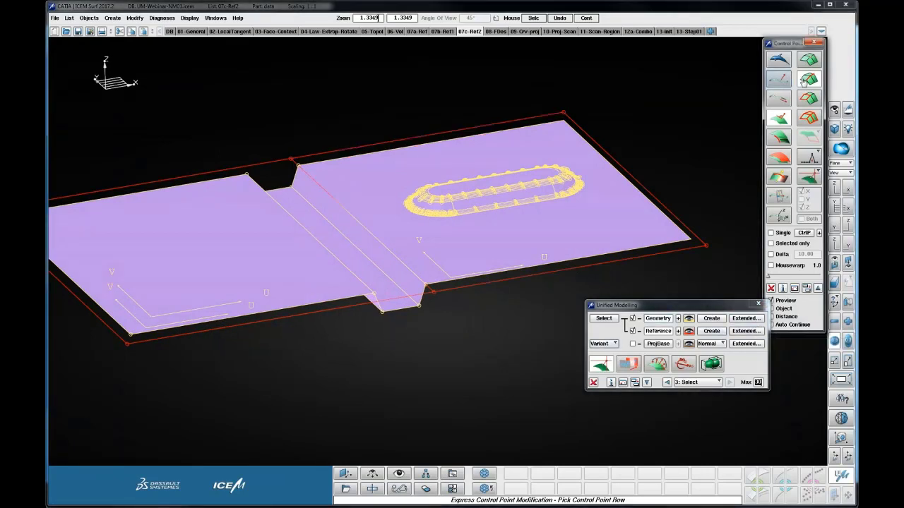
{"action": "left_click", "coordinate": [342, 186]}
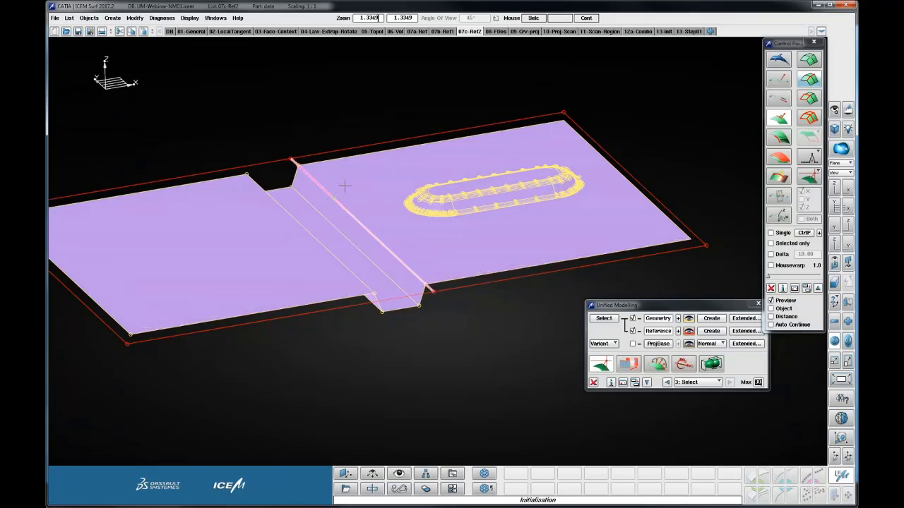
{"action": "middle_click", "coordinate": [351, 169]}
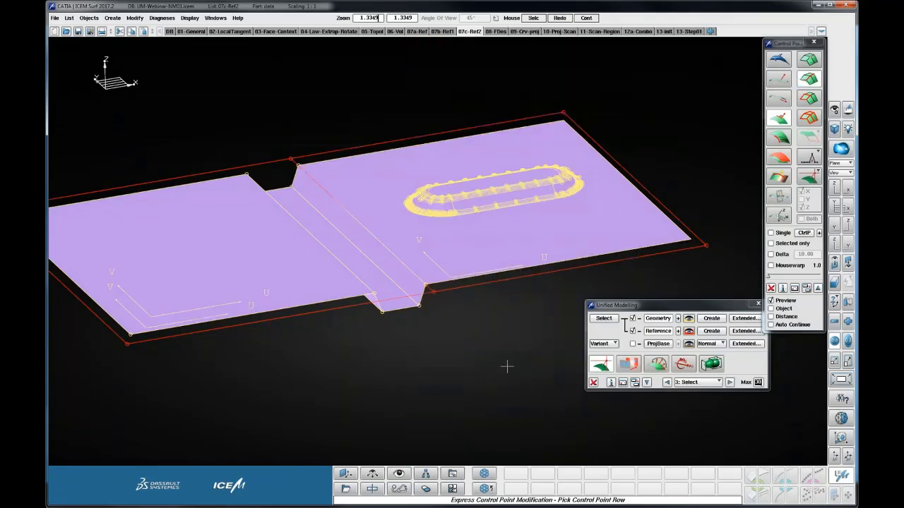
Step: Turn off Translate and turn on Control Point in the extended reference options
{"action": "right_click_drag", "start_coordinate": [464, 315], "coordinate": [460, 315], "text": "ctrl"}
{"action": "left_click_drag", "start_coordinate": [460, 315], "coordinate": [511, 309], "text": "ctrl"}
{"action": "left_click", "coordinate": [746, 330]}
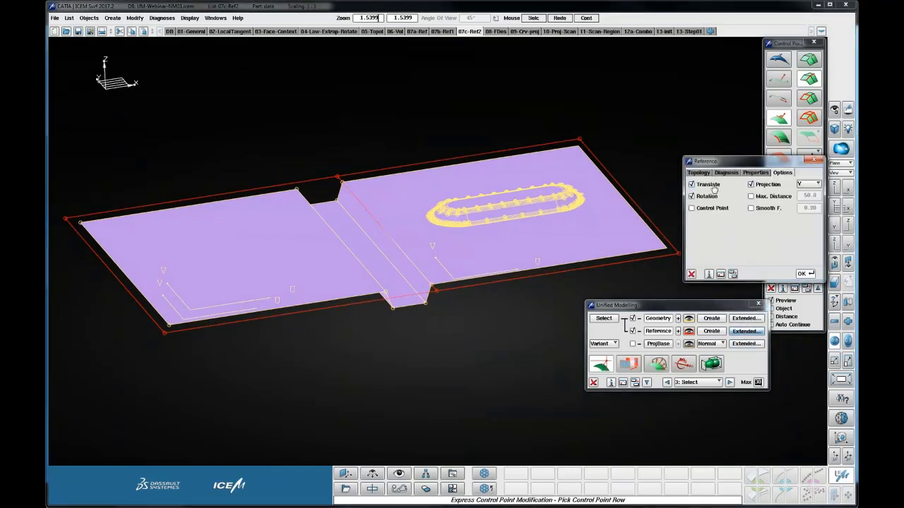
{"action": "middle_click_drag", "start_coordinate": [667, 276], "coordinate": [634, 270], "text": "ctrl"}
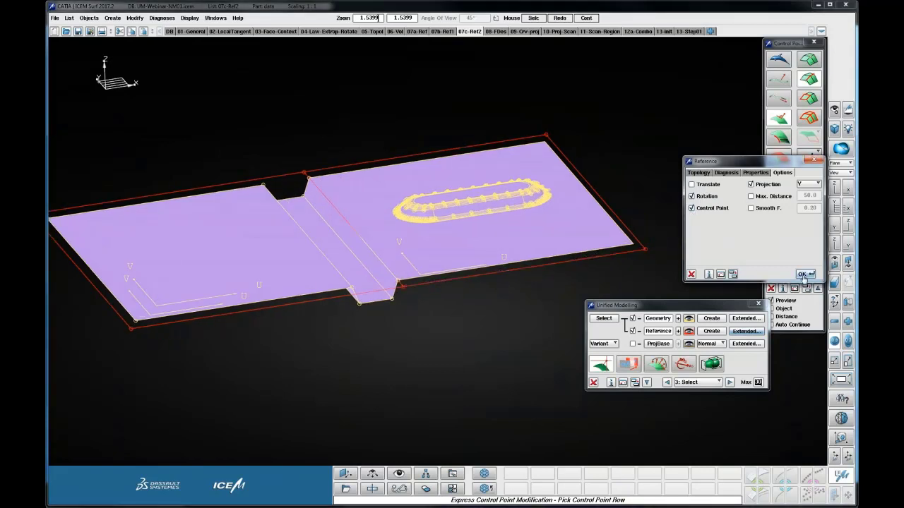
{"action": "left_click", "coordinate": [692, 274]}
Step: Try moving the reference surfaces' shared edge row with the Control Point option active, undoing the deformation
{"action": "left_click_drag", "start_coordinate": [473, 370], "coordinate": [488, 335], "text": "ctrl"}
{"action": "left_click", "coordinate": [322, 211]}
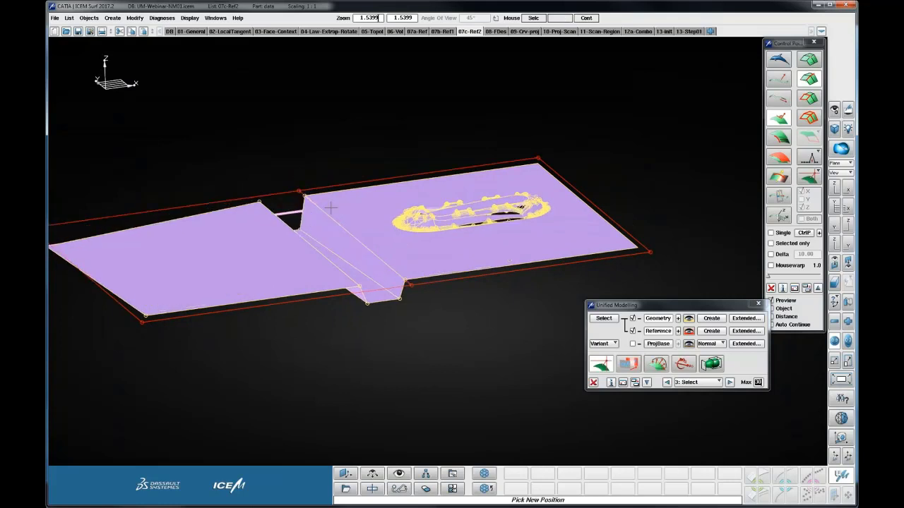
{"action": "left_click", "coordinate": [330, 207]}
{"action": "middle_click", "coordinate": [341, 145]}
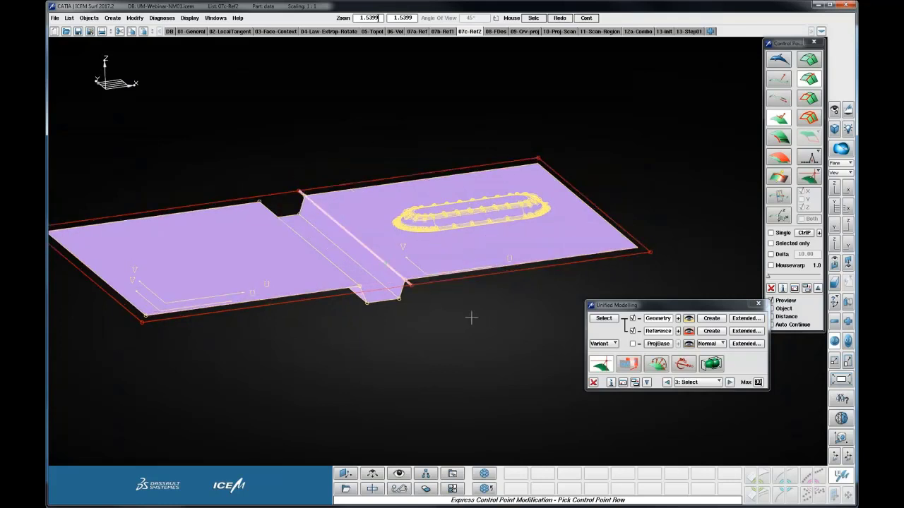
Step: Deactivate the two-surface reference and apply the minimum order of 4 to the bead's surrounding face
{"action": "left_click", "coordinate": [633, 331]}
{"action": "right_click", "coordinate": [521, 236]}
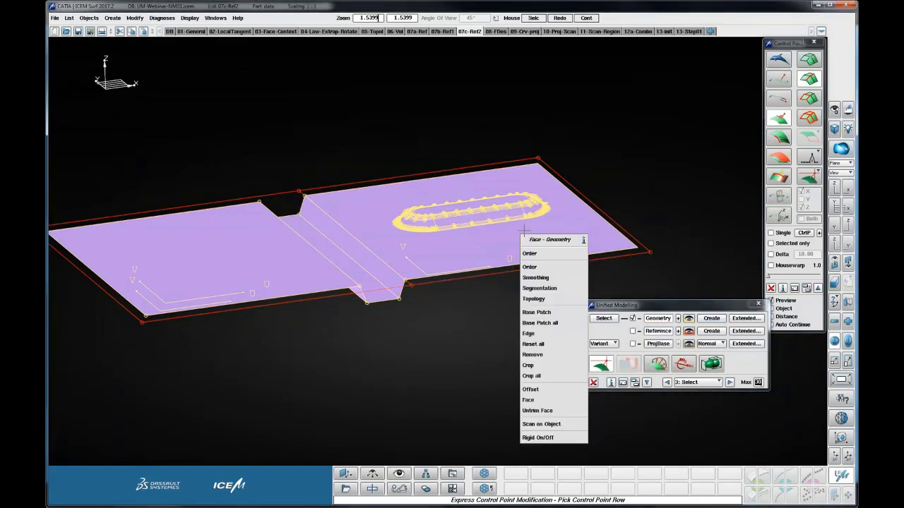
{"action": "left_click", "coordinate": [548, 255]}
{"action": "left_click", "coordinate": [553, 309]}
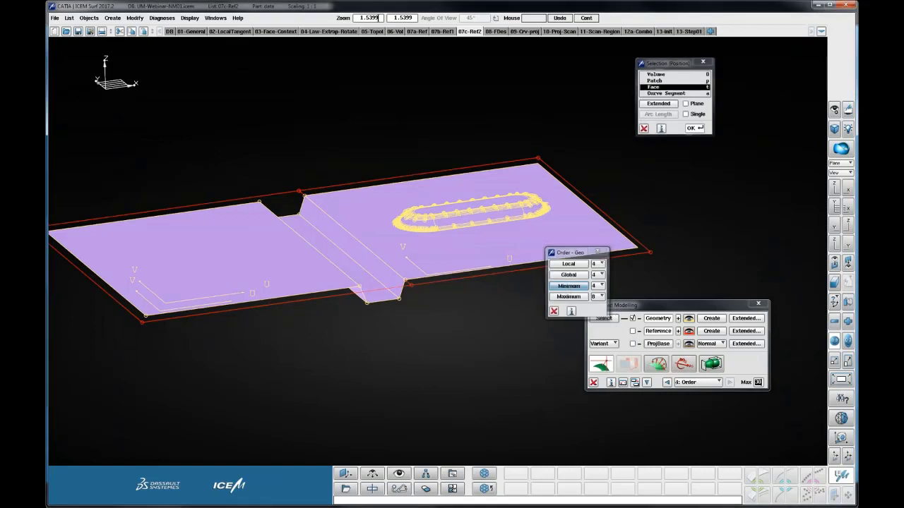
Step: Apply the minimum order of 4 to the flat patch opposite the bead and the adjoining step patches
{"action": "left_click", "coordinate": [601, 364]}
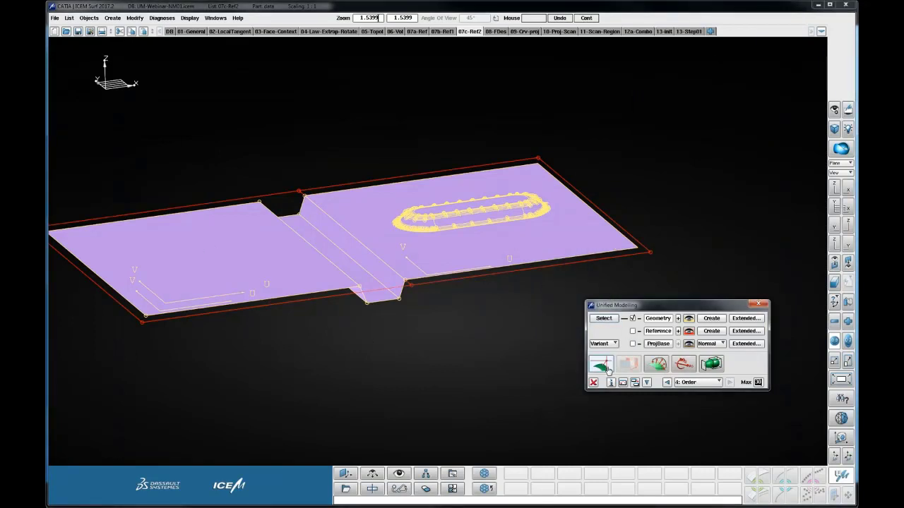
{"action": "right_click", "coordinate": [227, 242]}
{"action": "left_click", "coordinate": [232, 265]}
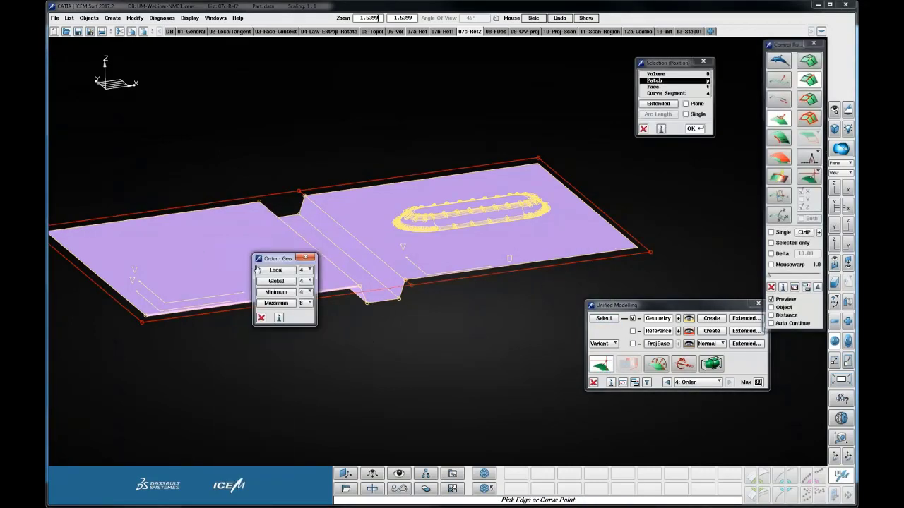
{"action": "left_click", "coordinate": [287, 297]}
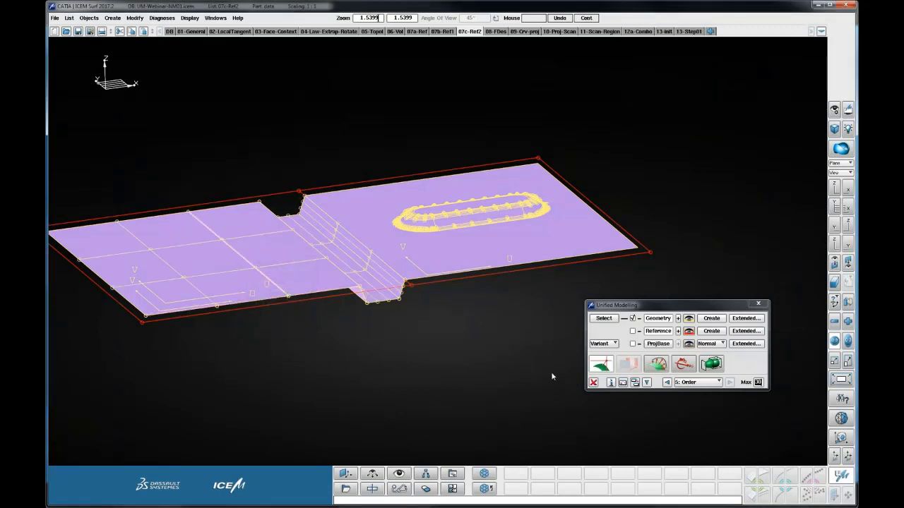
Step: Try raising the shared control point row between the two reference patches with express control point modification
{"action": "left_click", "coordinate": [601, 364]}
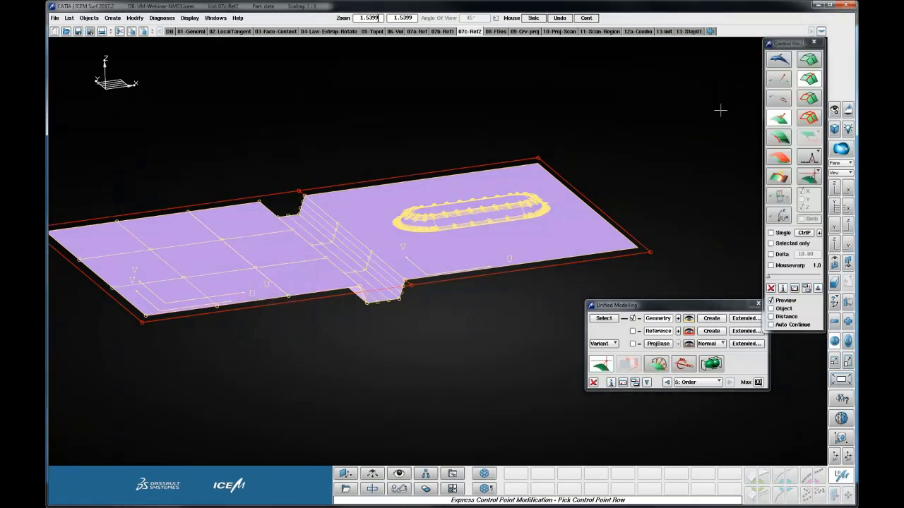
{"action": "left_click", "coordinate": [809, 80]}
{"action": "left_click", "coordinate": [632, 331]}
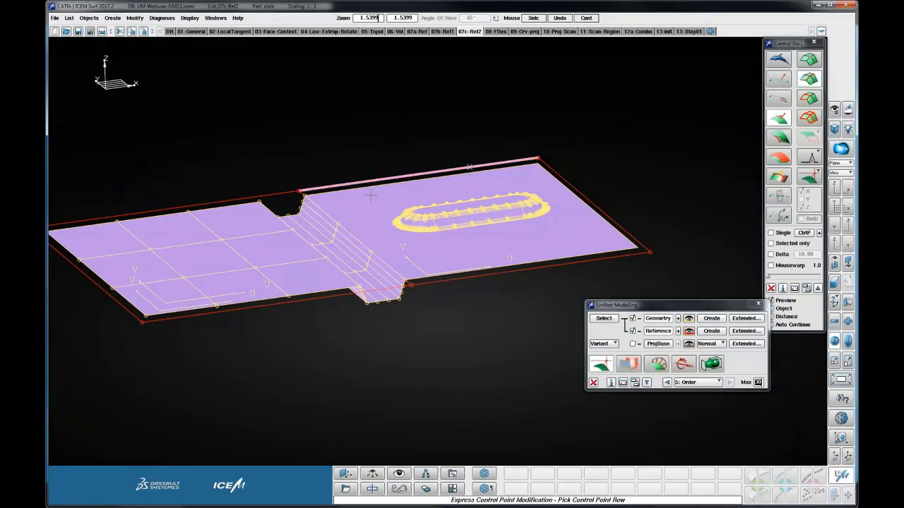
{"action": "left_click_drag", "start_coordinate": [322, 210], "coordinate": [334, 185]}
{"action": "left_click", "coordinate": [337, 165]}
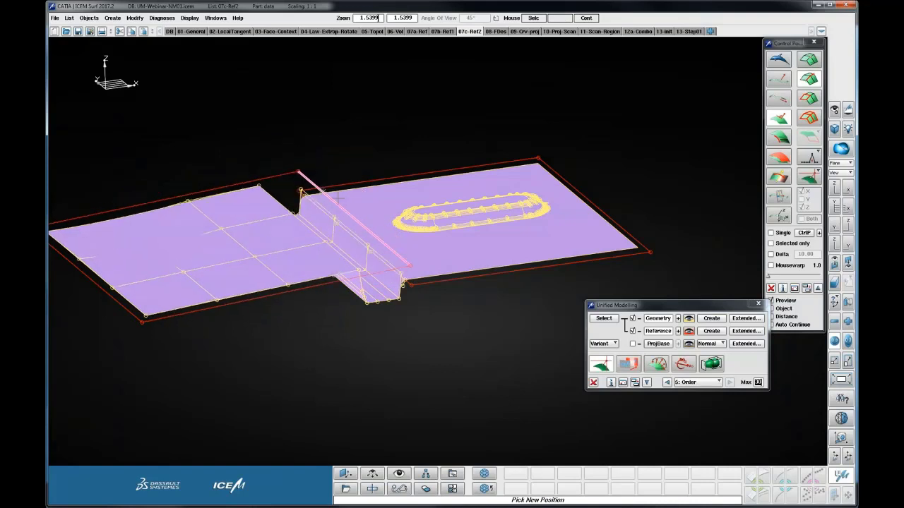
Step: Generate global transition topology with Position and Tangent continuity between the two reference patches
{"action": "left_click", "coordinate": [747, 331]}
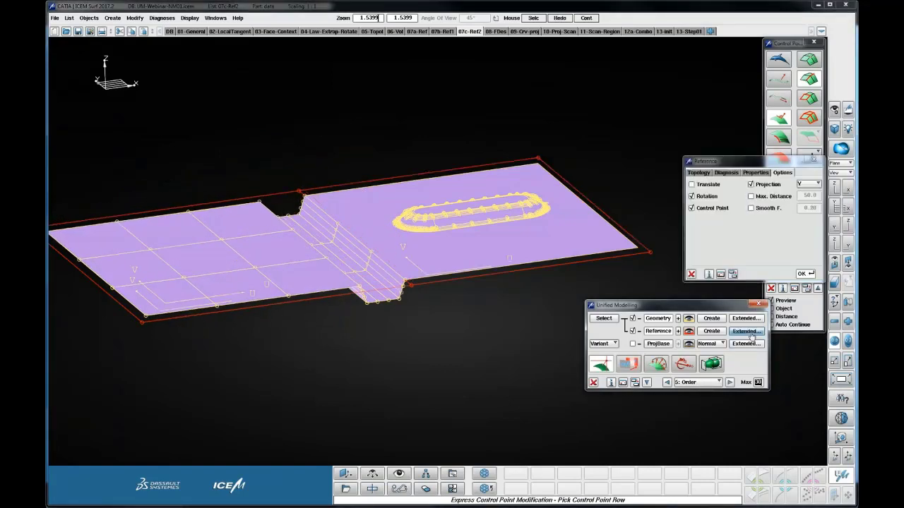
{"action": "left_click", "coordinate": [699, 173]}
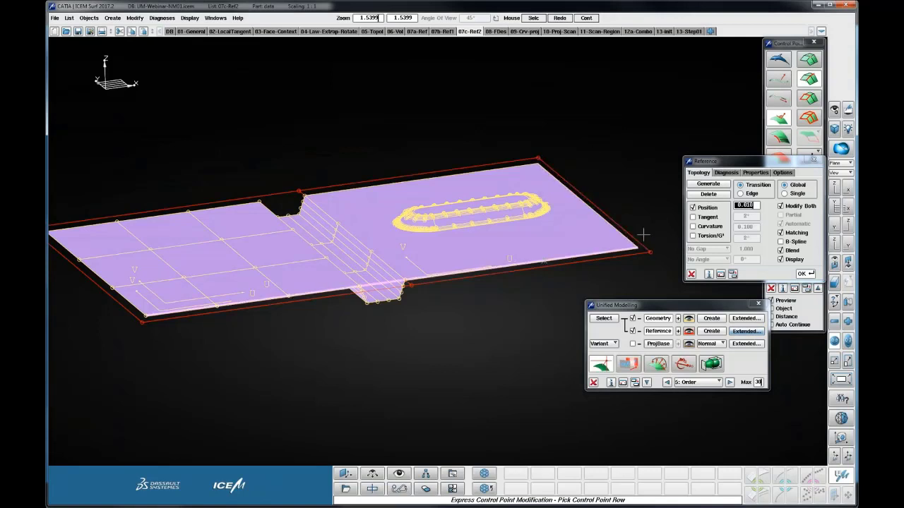
{"action": "left_click", "coordinate": [693, 218]}
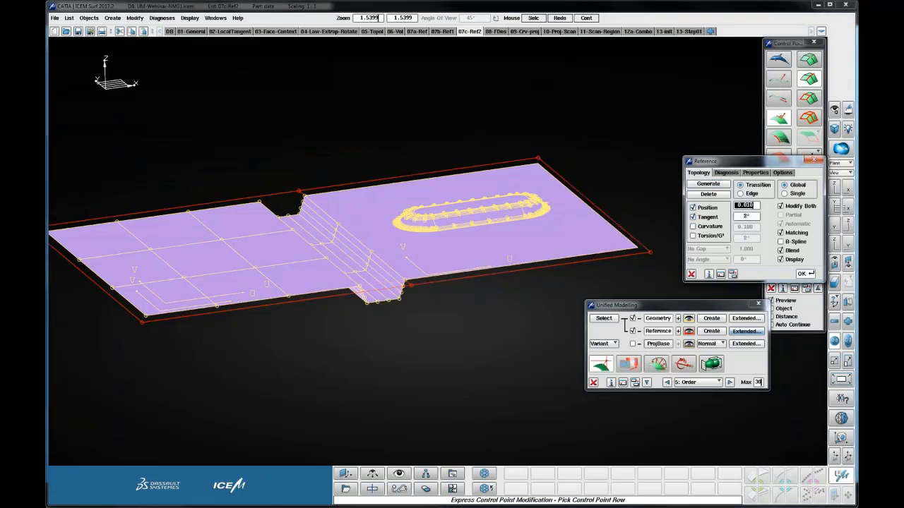
{"action": "left_click", "coordinate": [708, 185]}
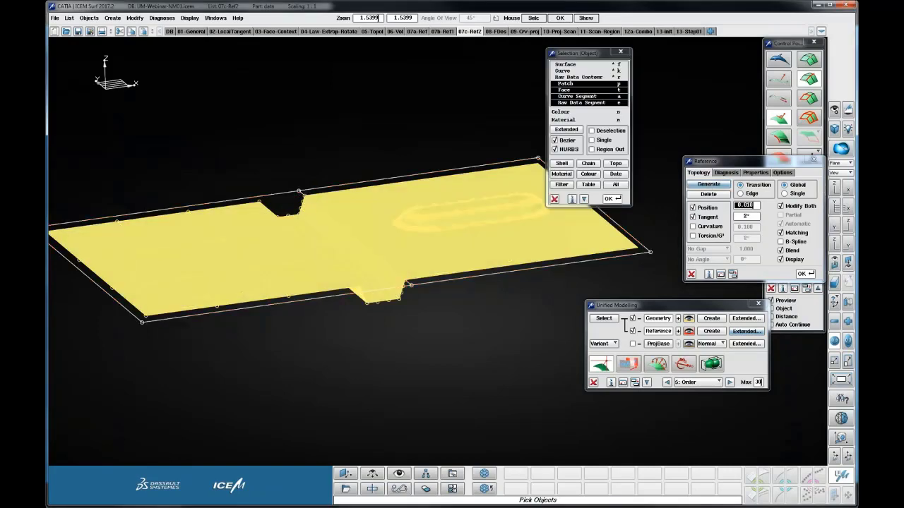
{"action": "middle_click", "coordinate": [352, 139]}
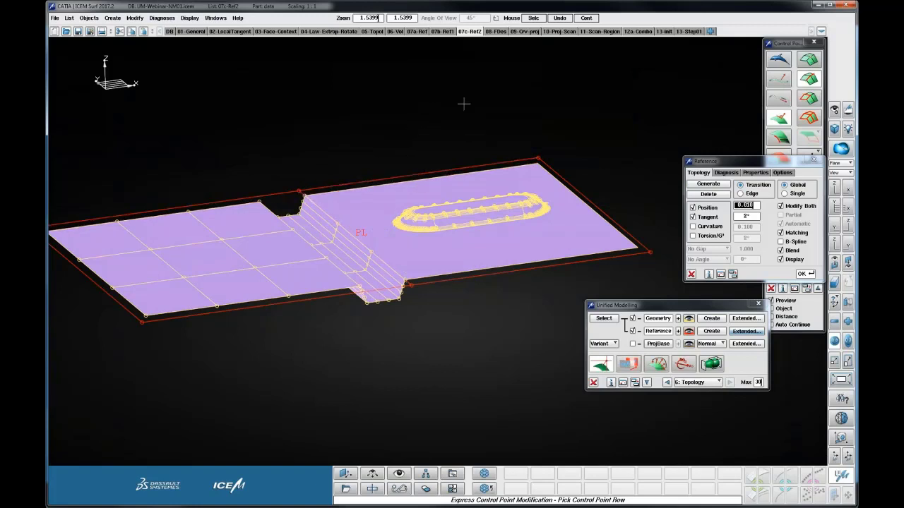
{"action": "left_click", "coordinate": [692, 275]}
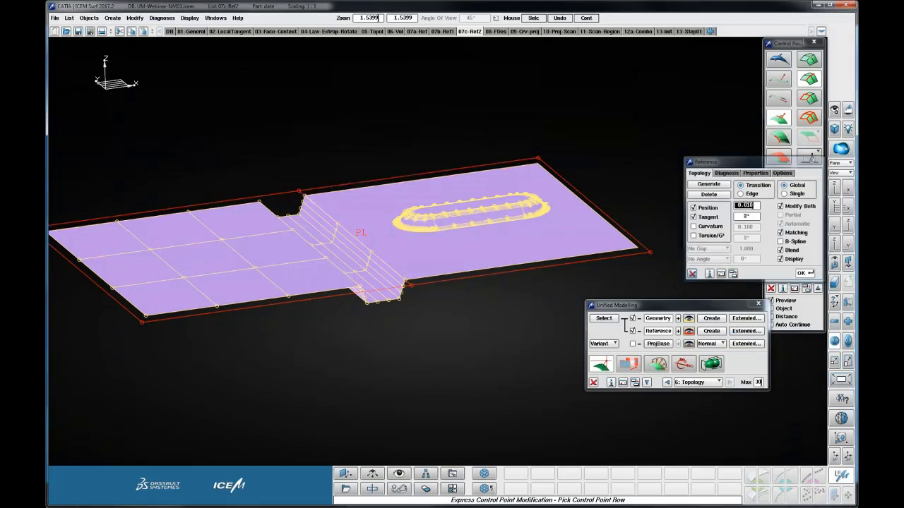
Step: Try moving the reference's shared middle control point row with the topology applied, and undo each displacement
{"action": "left_click", "coordinate": [810, 80]}
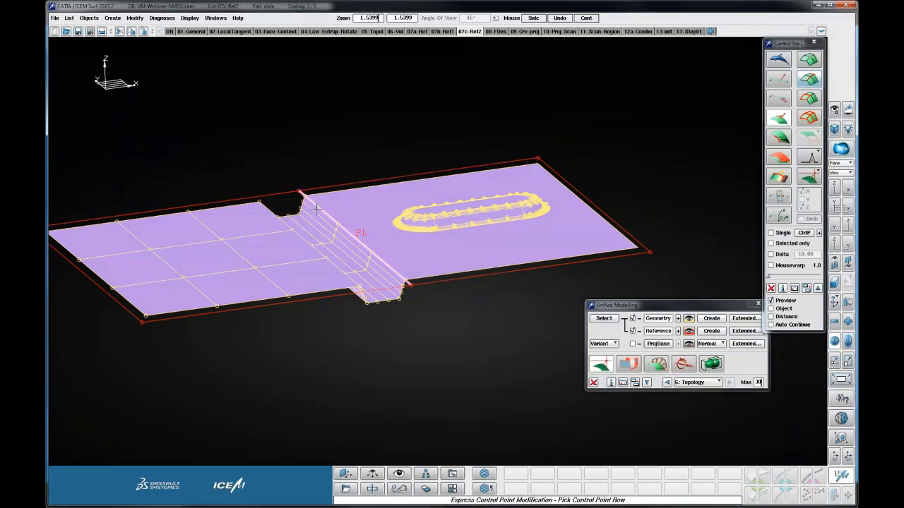
{"action": "left_click", "coordinate": [300, 191]}
{"action": "left_click", "coordinate": [339, 180]}
{"action": "right_click_drag", "start_coordinate": [339, 181], "coordinate": [345, 157], "text": "shift"}
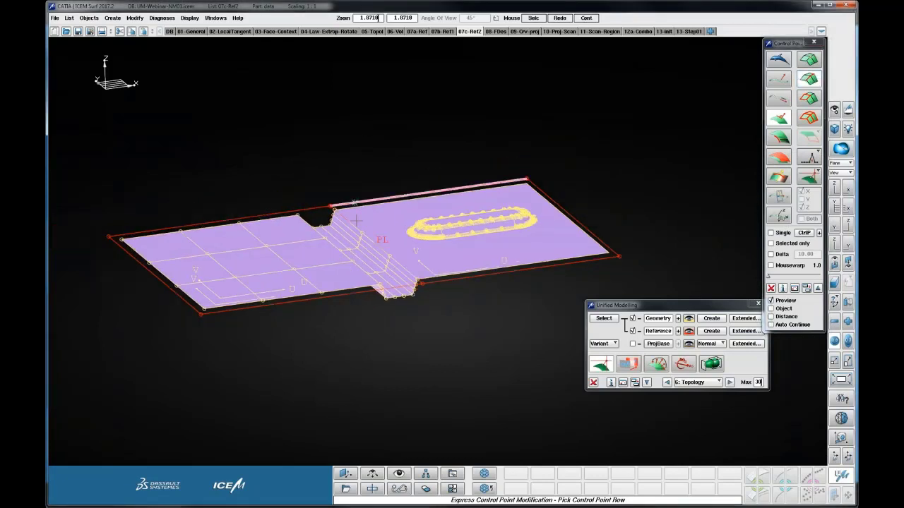
{"action": "left_click", "coordinate": [361, 232]}
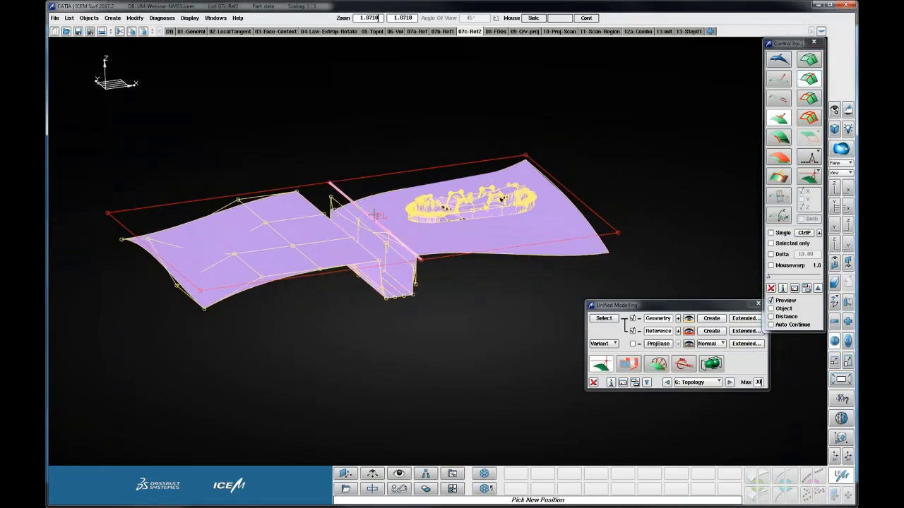
{"action": "left_click", "coordinate": [374, 233]}
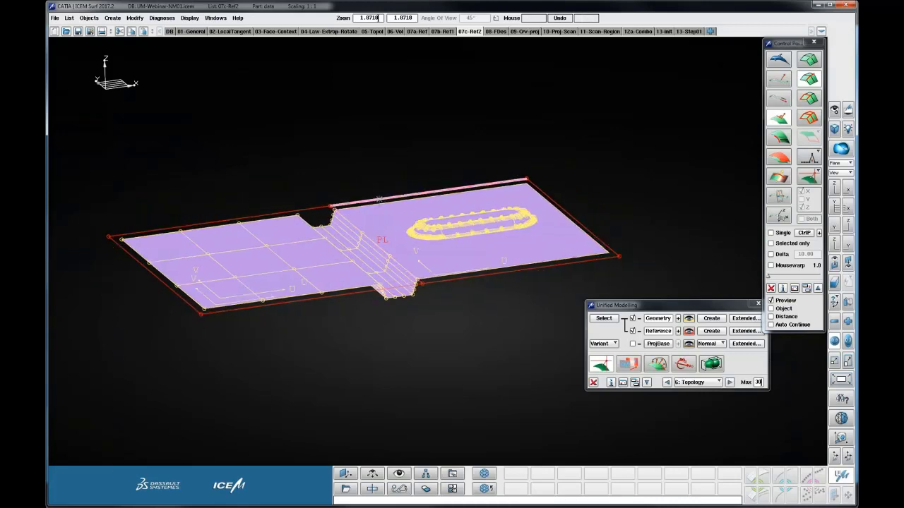
{"action": "left_click_drag", "start_coordinate": [529, 363], "coordinate": [428, 329], "text": "shift"}
{"action": "left_click", "coordinate": [336, 262]}
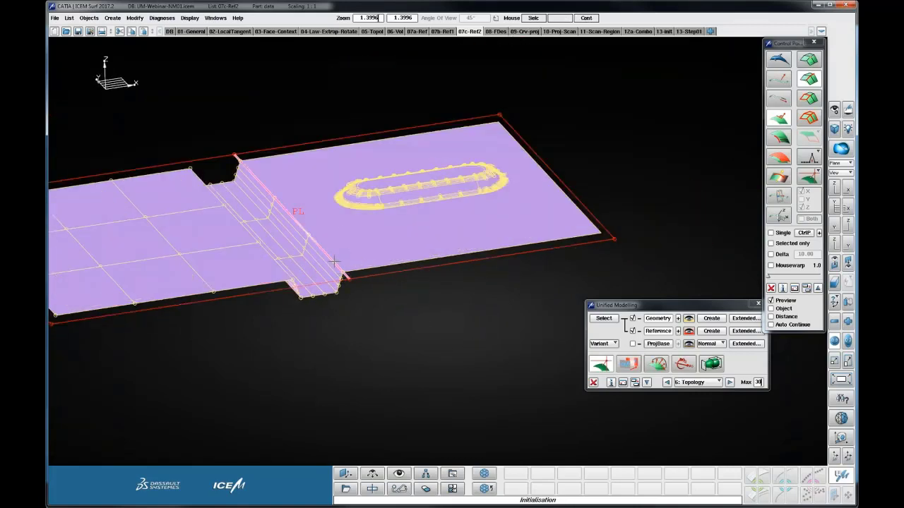
{"action": "left_click", "coordinate": [333, 268]}
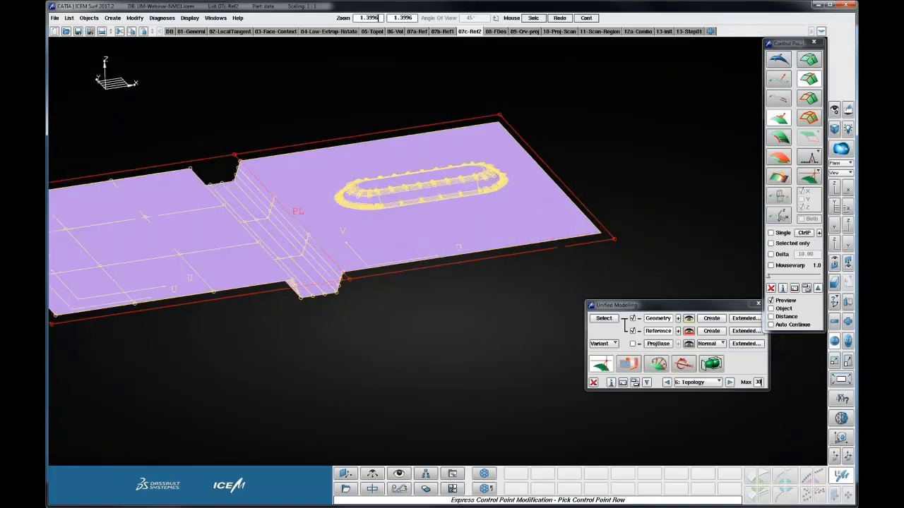
Step: Enable Translate and disable Control Point in the extended reference options
{"action": "left_click", "coordinate": [743, 331]}
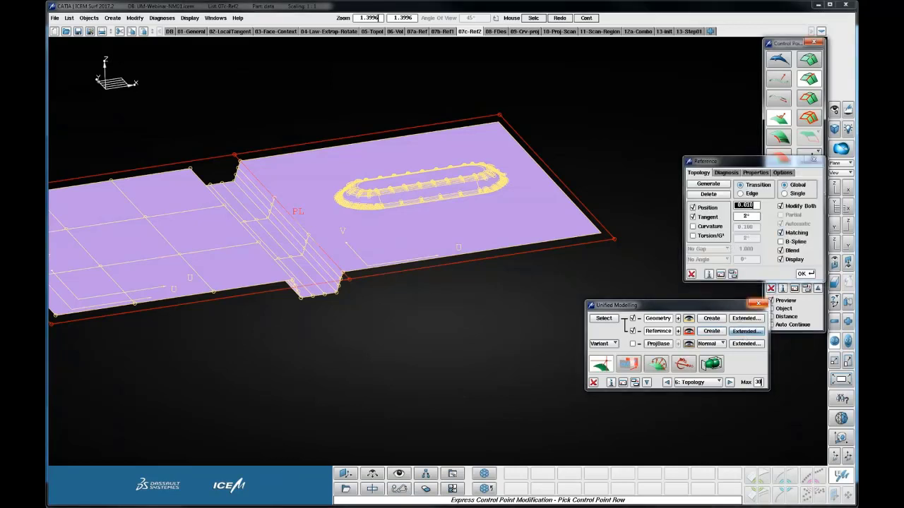
{"action": "left_click", "coordinate": [782, 173]}
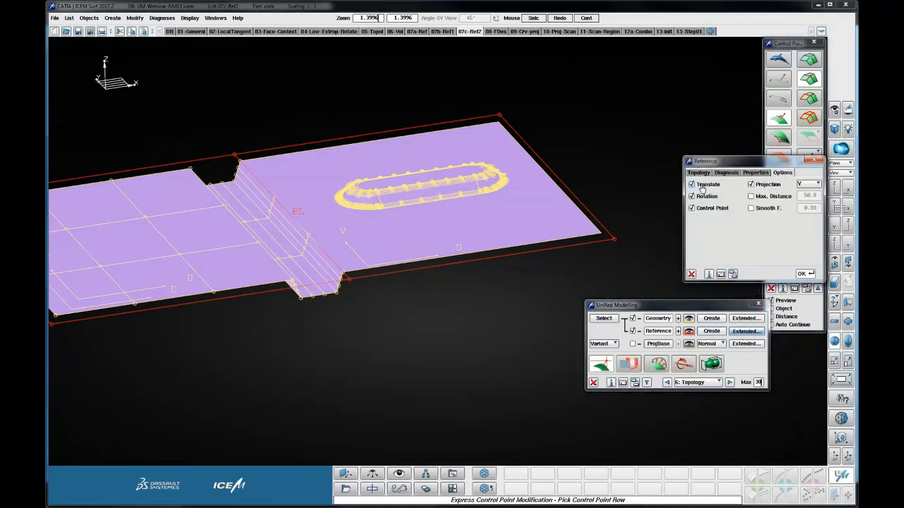
{"action": "left_click", "coordinate": [699, 209]}
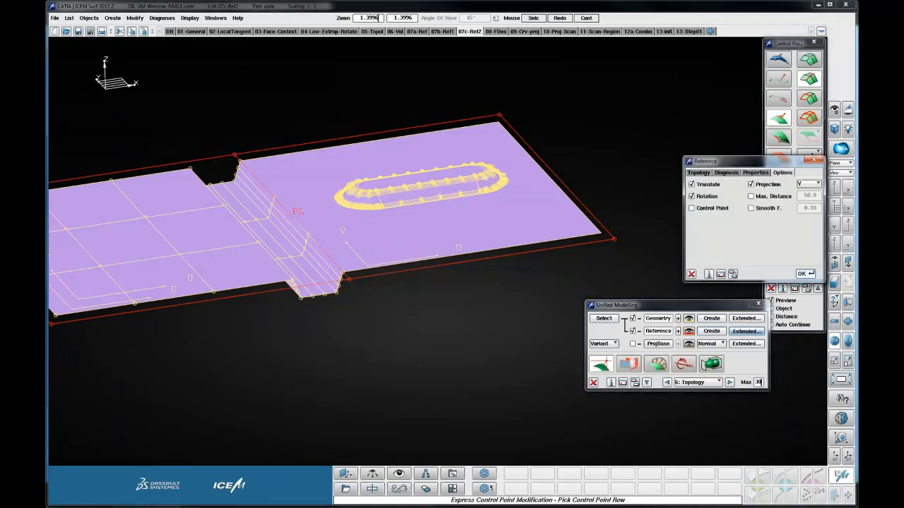
Step: Try moving reference control point rows with the changed options, undo the deformation, and leave the unified modelling function
{"action": "left_click", "coordinate": [313, 243]}
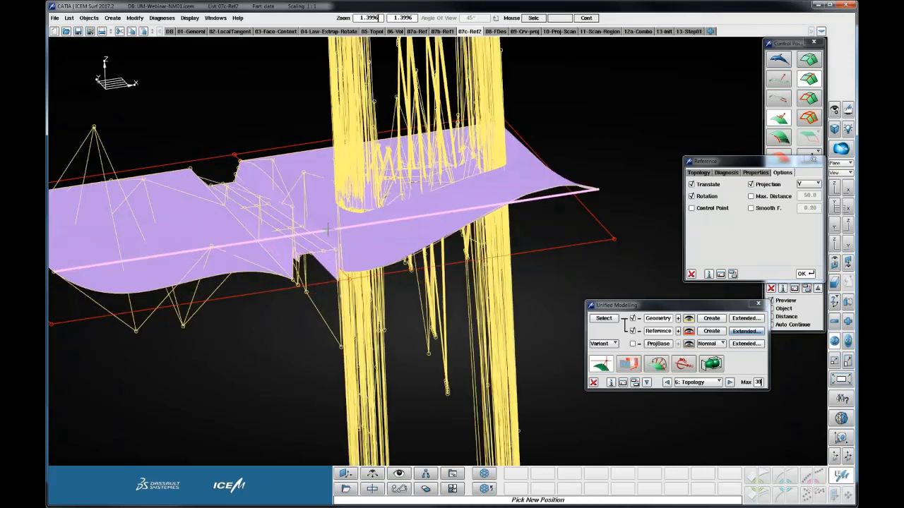
{"action": "left_click", "coordinate": [327, 233]}
{"action": "left_click", "coordinate": [264, 178]}
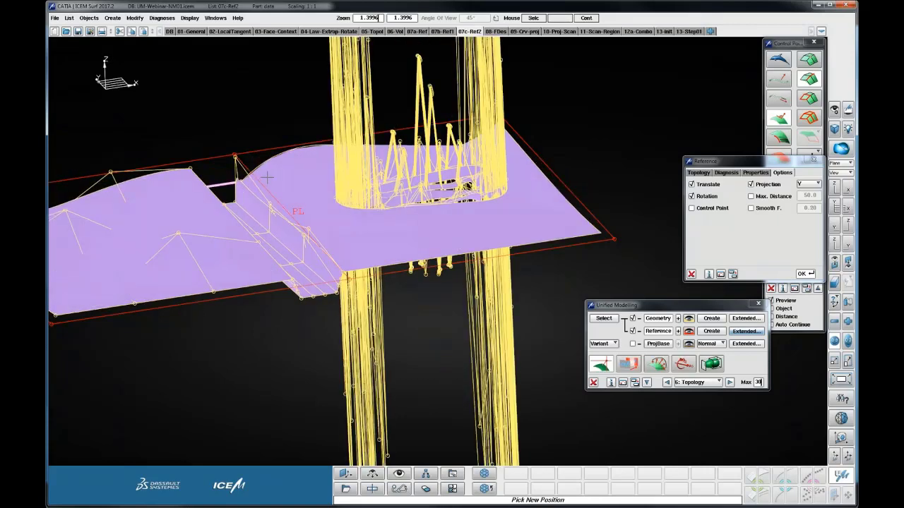
{"action": "key", "text": "ctrl+z"}
{"action": "left_click", "coordinate": [691, 274]}
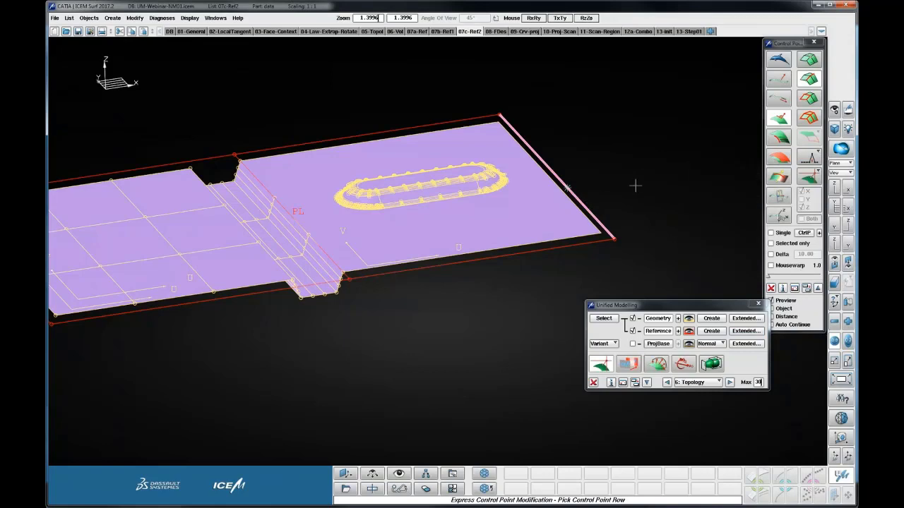
{"action": "scroll", "coordinate": [636, 185], "scroll_direction": "down", "scroll_amount": 3}
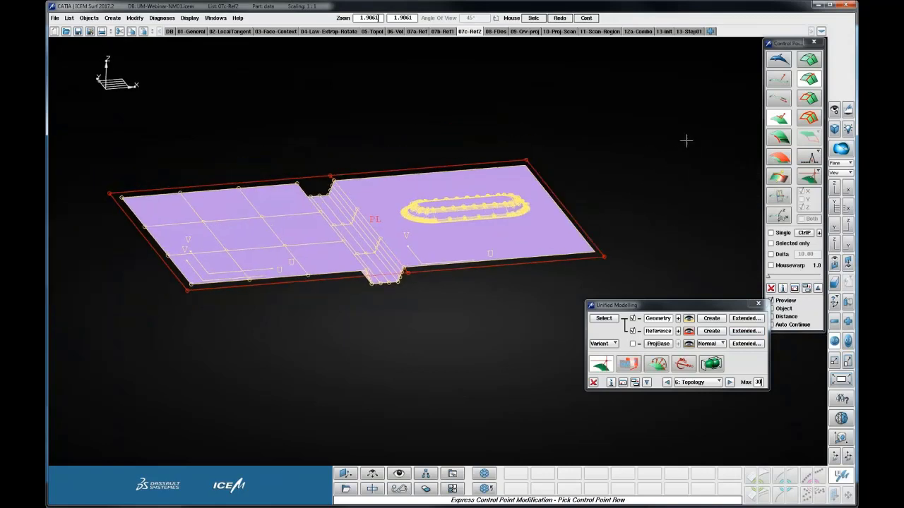
{"action": "left_click", "coordinate": [593, 382]}
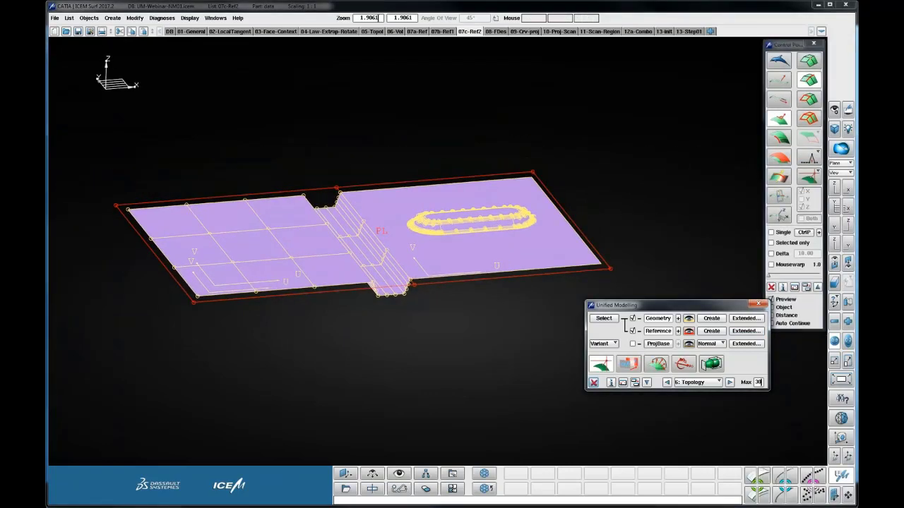
Step: Switch to the 08-FDes list and view its curved sheet with the capsule-shaped bulge
{"action": "left_click", "coordinate": [495, 31]}
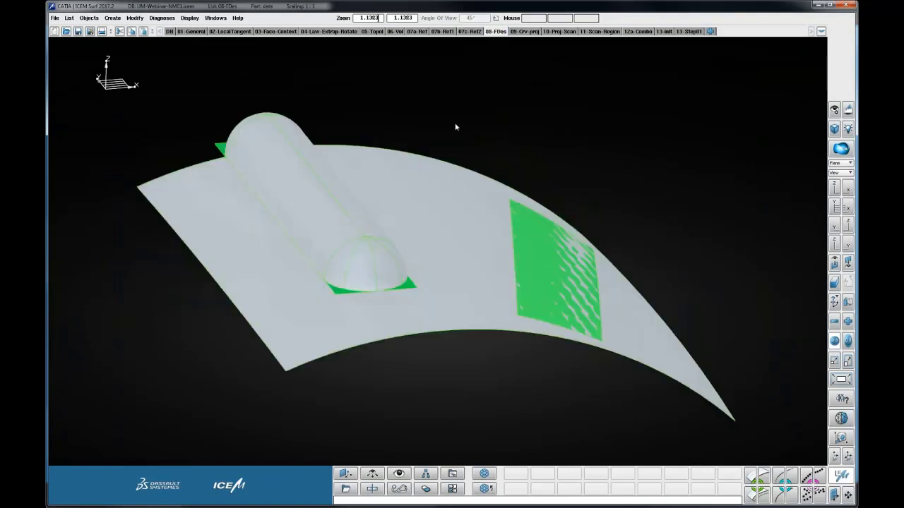
{"action": "left_click_drag", "start_coordinate": [492, 145], "coordinate": [403, 192], "text": "ctrl"}
{"action": "right_click_drag", "start_coordinate": [404, 193], "coordinate": [421, 201], "text": "ctrl"}
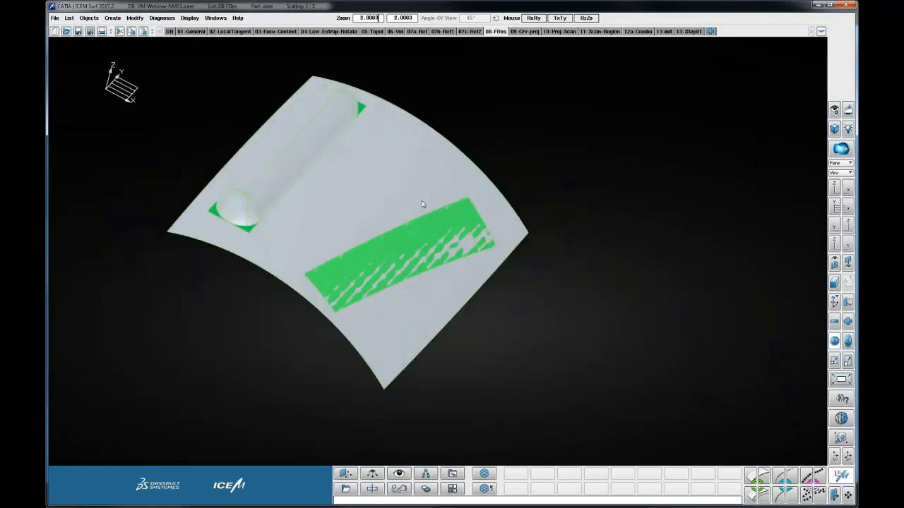
{"action": "left_click_drag", "start_coordinate": [422, 200], "coordinate": [441, 222], "text": "ctrl"}
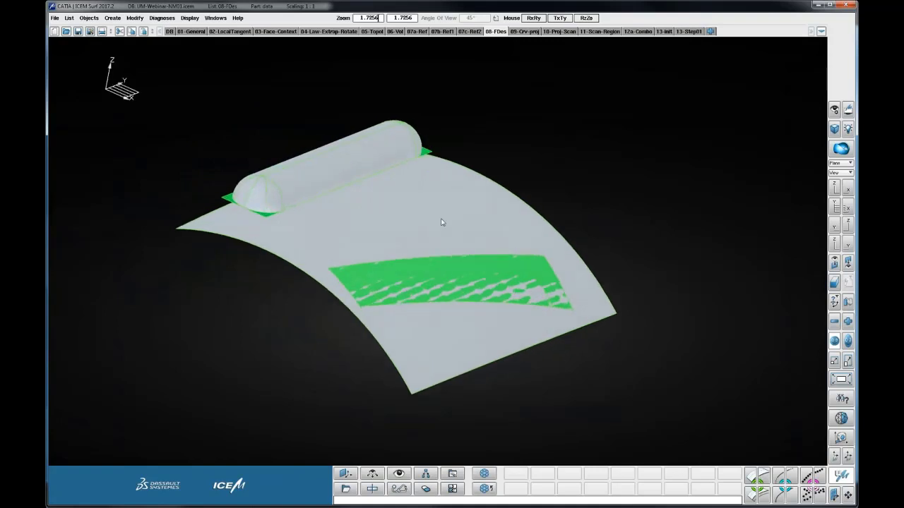
Step: Start Unified Modelling and pick the capsule-shaped bulge as a whole surface for the geometry
{"action": "left_click", "coordinate": [842, 476]}
{"action": "left_click_drag", "start_coordinate": [702, 233], "coordinate": [505, 235], "text": "ctrl"}
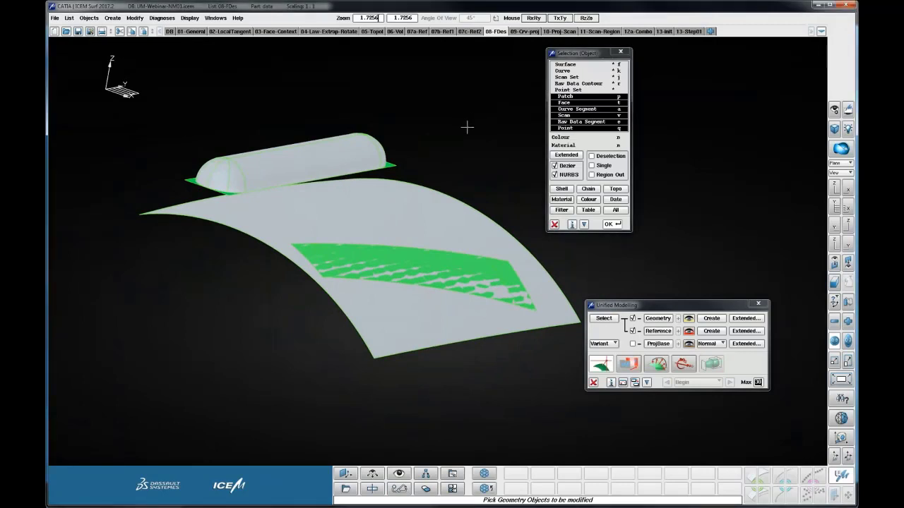
{"action": "left_click", "coordinate": [567, 65]}
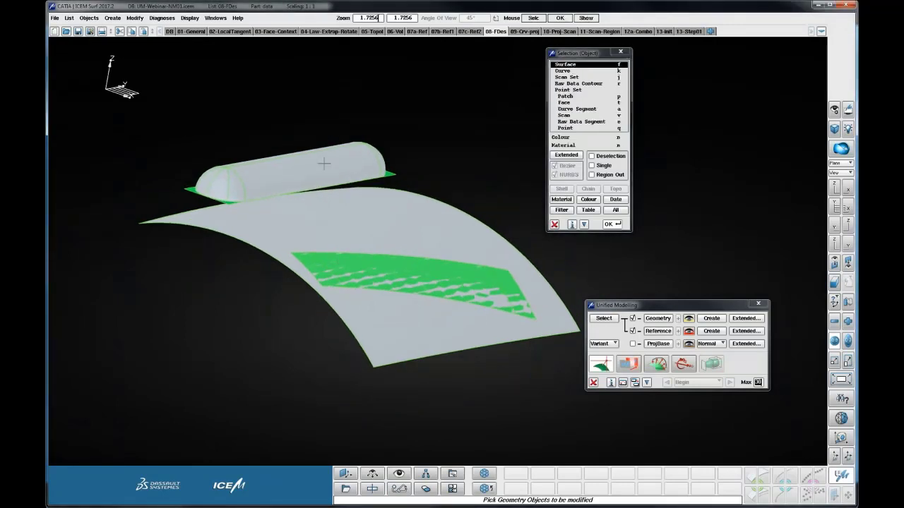
{"action": "left_click", "coordinate": [325, 164]}
{"action": "middle_click", "coordinate": [307, 112]}
{"action": "left_click_drag", "start_coordinate": [418, 123], "coordinate": [466, 147], "text": "ctrl"}
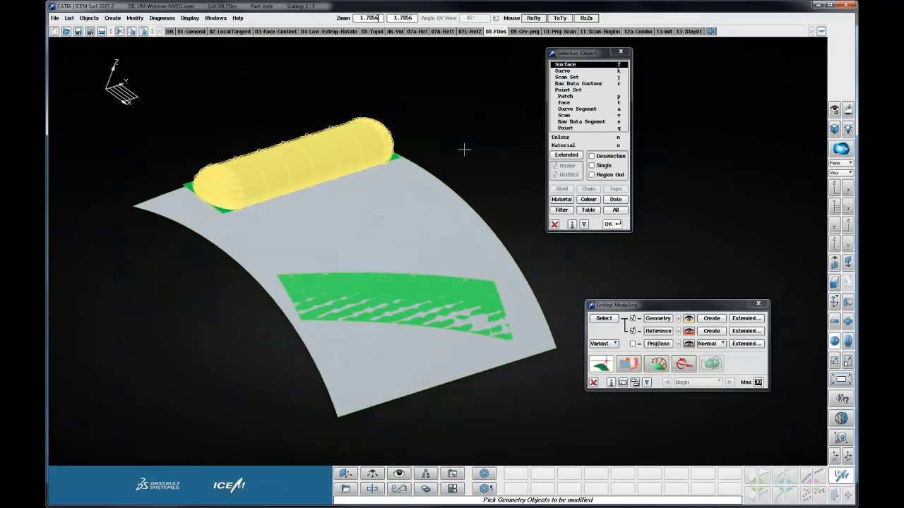
Step: Restart the geometry selection, pick the capsule-shaped bulge again at Surface level and confirm the selection
{"action": "middle_click", "coordinate": [656, 348]}
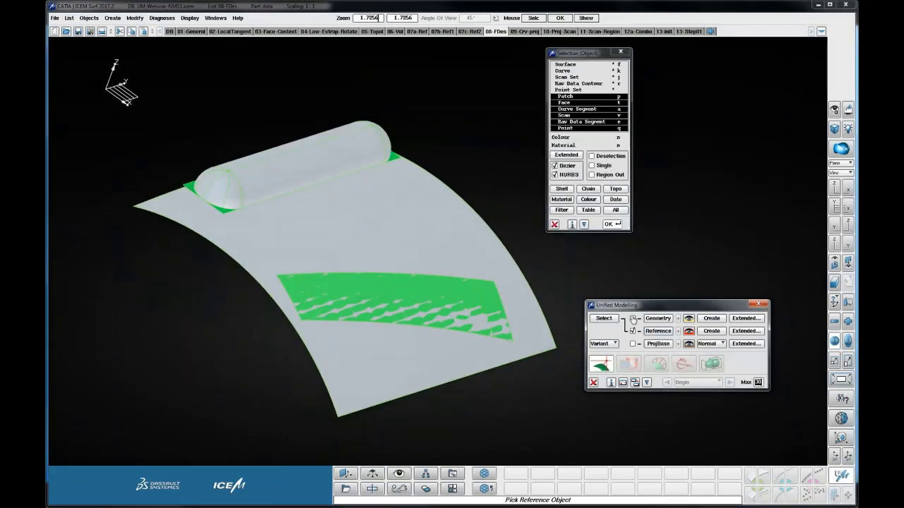
{"action": "middle_click", "coordinate": [633, 322]}
{"action": "left_click", "coordinate": [657, 318]}
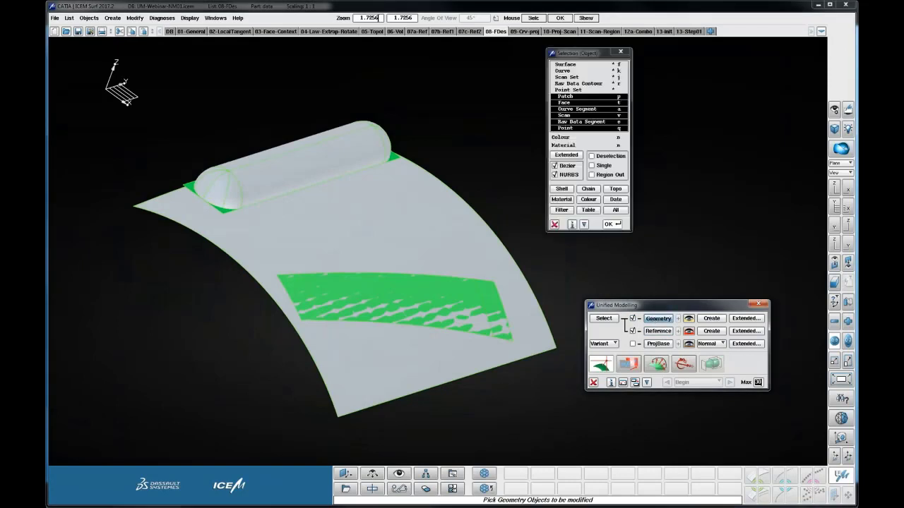
{"action": "left_click", "coordinate": [573, 65]}
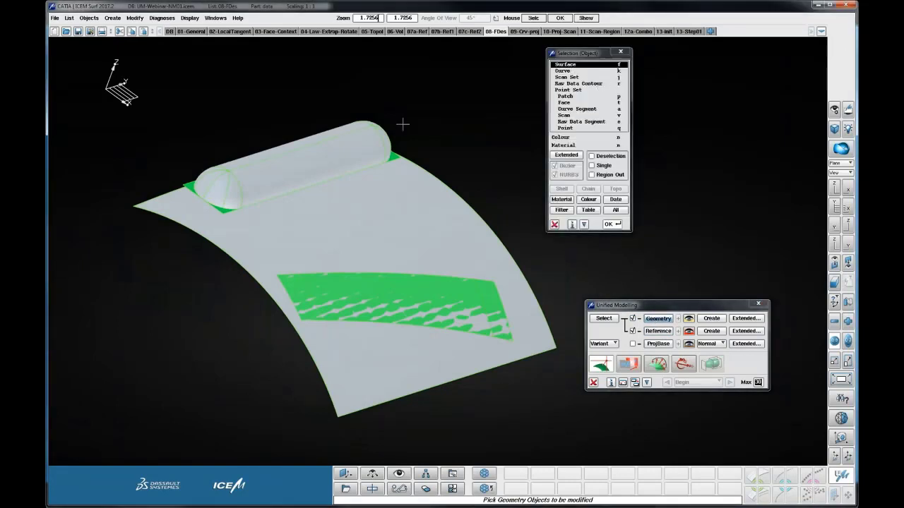
{"action": "left_click", "coordinate": [315, 145]}
{"action": "middle_click", "coordinate": [372, 94]}
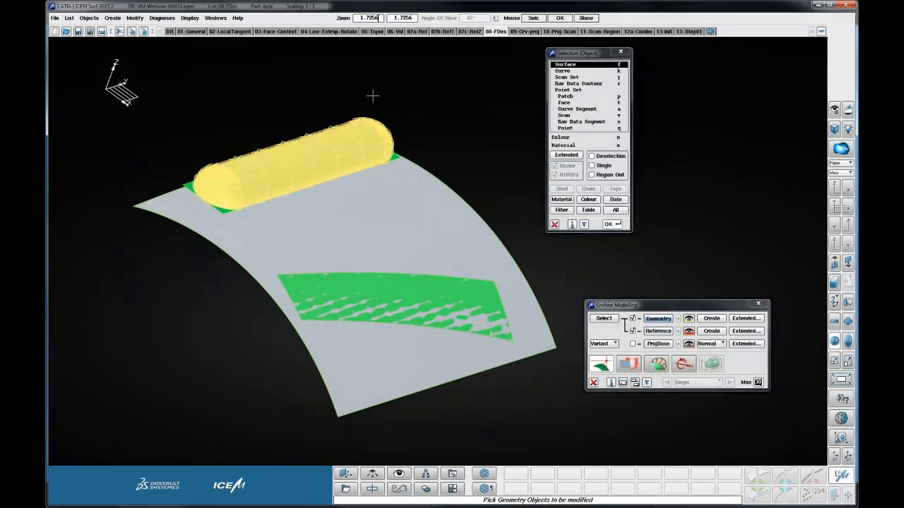
{"action": "middle_click", "coordinate": [466, 110]}
{"action": "left_click_drag", "start_coordinate": [498, 153], "coordinate": [484, 165]}
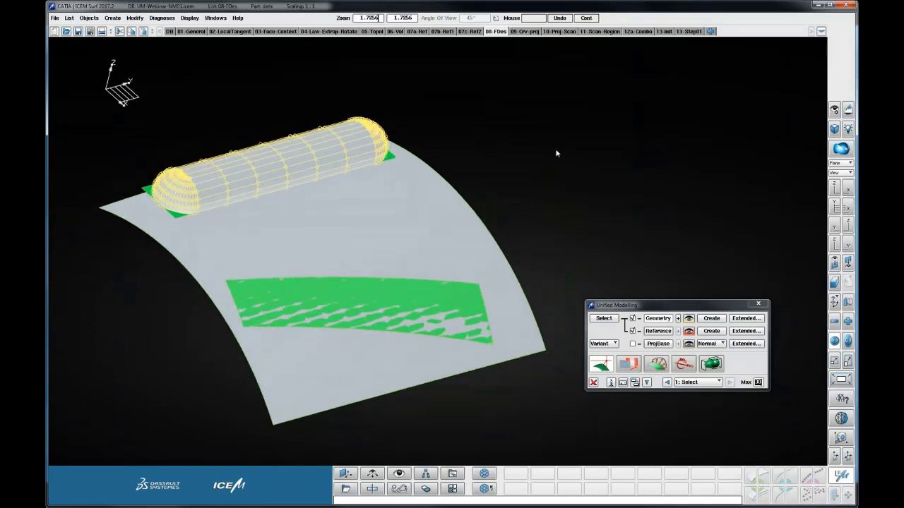
{"action": "right_click_drag", "start_coordinate": [583, 177], "coordinate": [552, 188]}
{"action": "left_click_drag", "start_coordinate": [552, 188], "coordinate": [482, 146]}
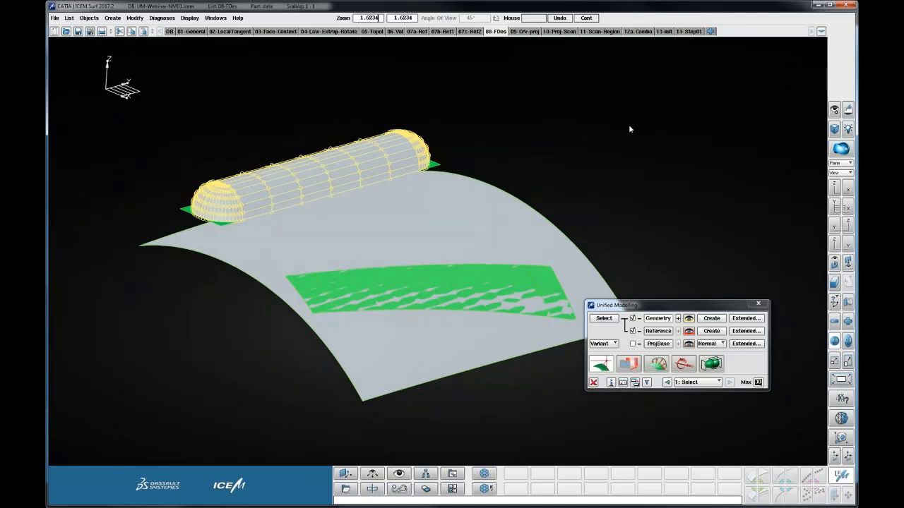
Step: Pick the three flat patches beneath the capsule-shaped bulge as the reference objects and confirm the selection
{"action": "left_click_drag", "start_coordinate": [577, 154], "coordinate": [599, 150]}
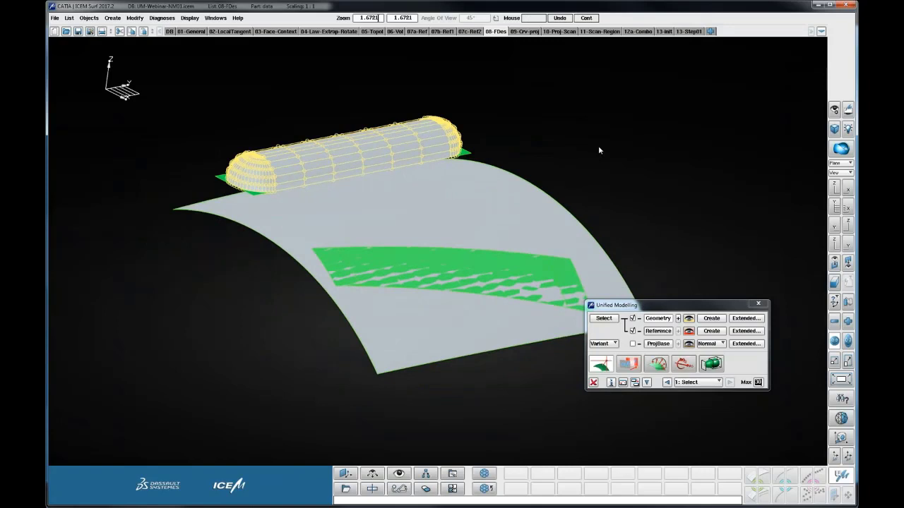
{"action": "left_click", "coordinate": [658, 331]}
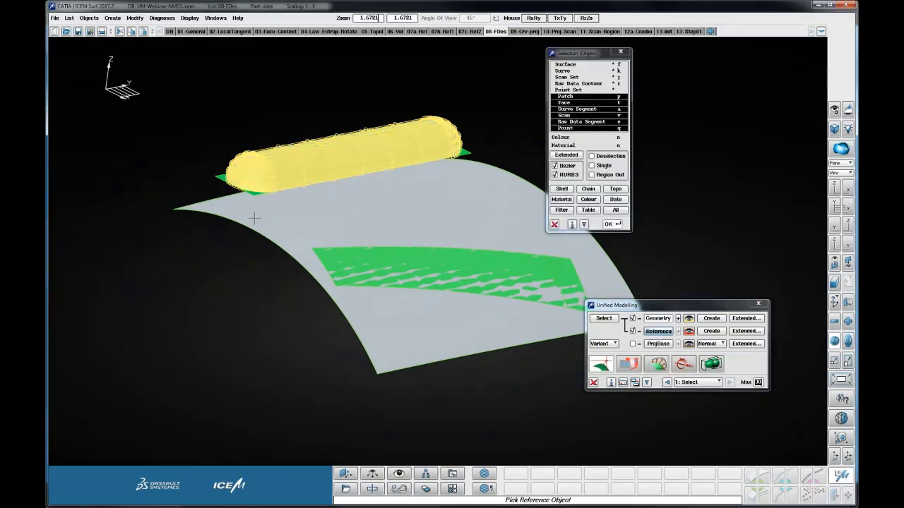
{"action": "scroll", "coordinate": [269, 183], "scroll_direction": "up", "scroll_amount": 2}
{"action": "left_click_drag", "start_coordinate": [269, 182], "coordinate": [285, 117]}
{"action": "right_click_drag", "start_coordinate": [284, 116], "coordinate": [318, 152]}
{"action": "left_click", "coordinate": [269, 181]}
{"action": "left_click", "coordinate": [360, 188]}
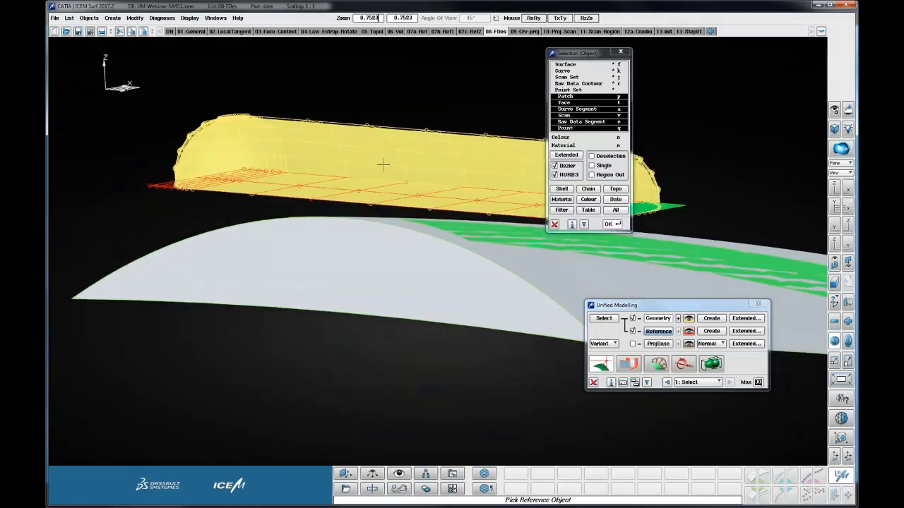
{"action": "middle_click_drag", "start_coordinate": [382, 164], "coordinate": [234, 143], "text": "ctrl+shift"}
{"action": "left_click", "coordinate": [469, 191]}
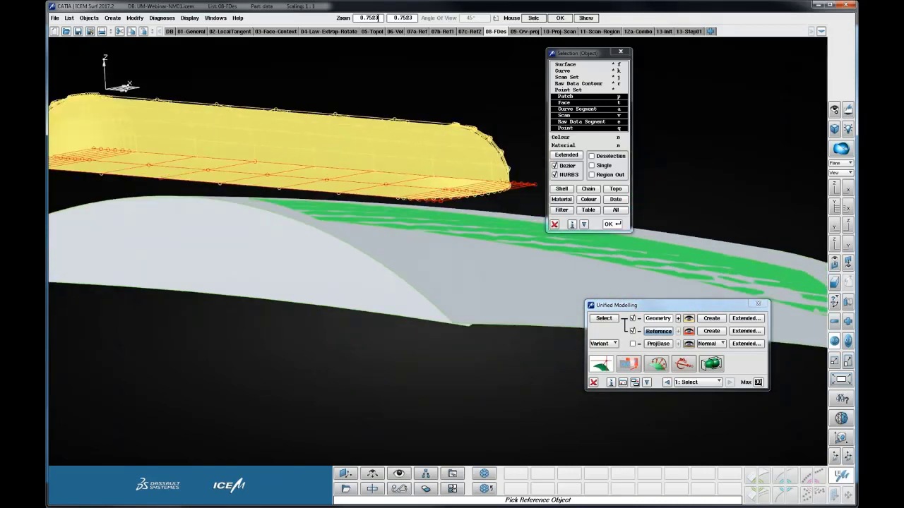
{"action": "middle_click", "coordinate": [504, 82]}
{"action": "scroll", "coordinate": [550, 106], "scroll_direction": "down", "scroll_amount": 2}
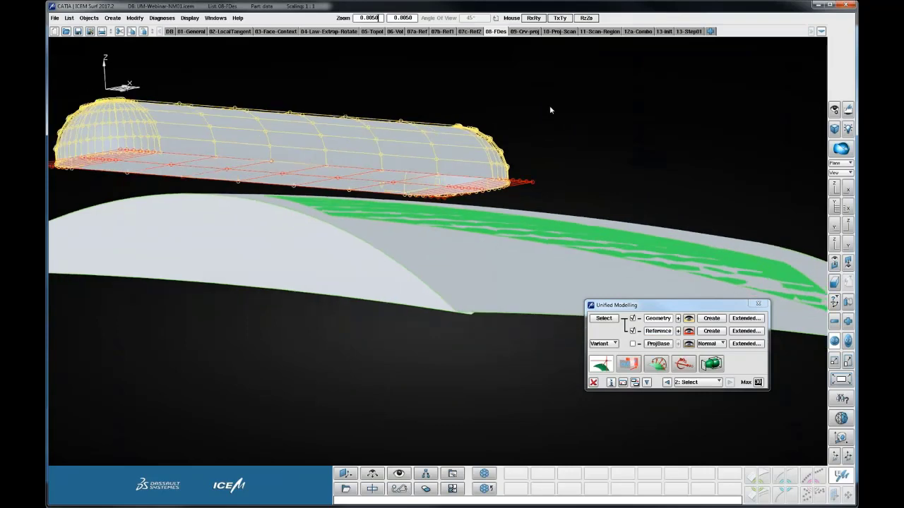
Step: Start Feature Design and pair the near-end reference patch under the bulge with the matching end patch on the curved sheet
{"action": "left_click_drag", "start_coordinate": [550, 106], "coordinate": [559, 170], "text": "ctrl+shift"}
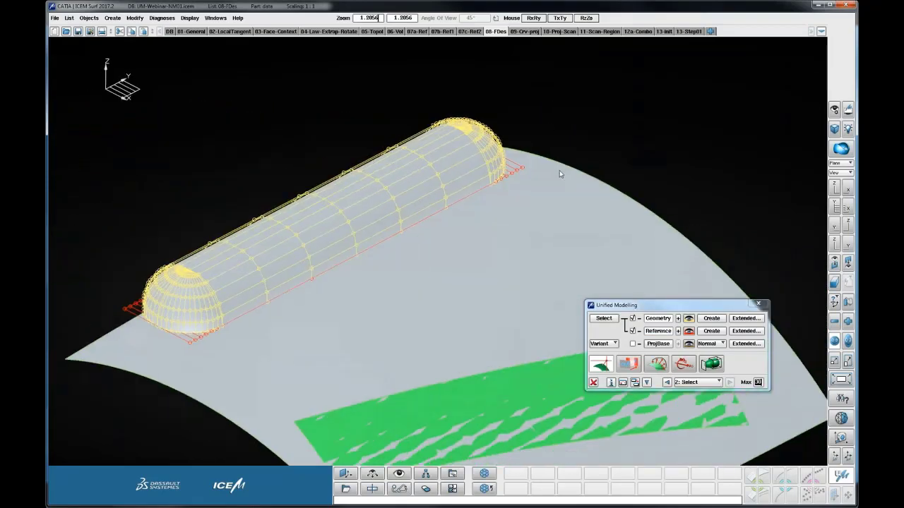
{"action": "right_click_drag", "start_coordinate": [559, 170], "coordinate": [594, 132], "text": "ctrl+shift"}
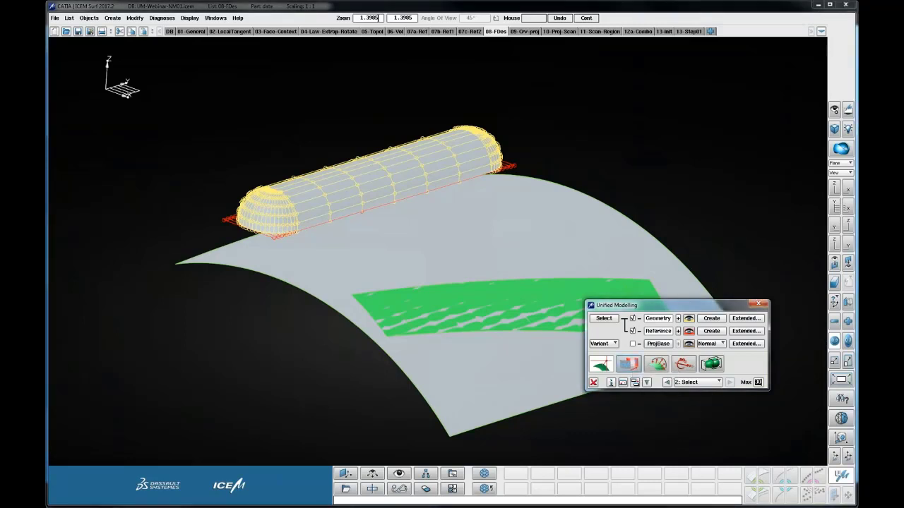
{"action": "left_click", "coordinate": [628, 364]}
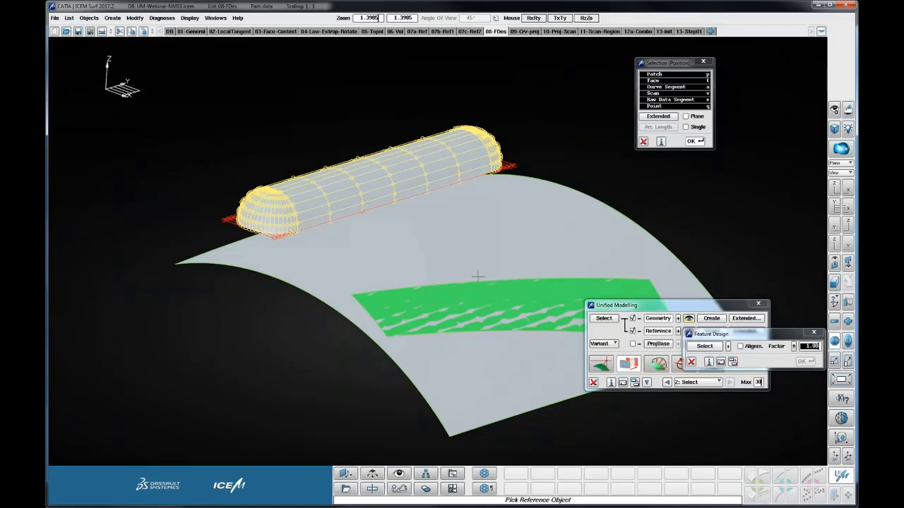
{"action": "middle_click_drag", "start_coordinate": [478, 276], "coordinate": [204, 233], "text": "ctrl"}
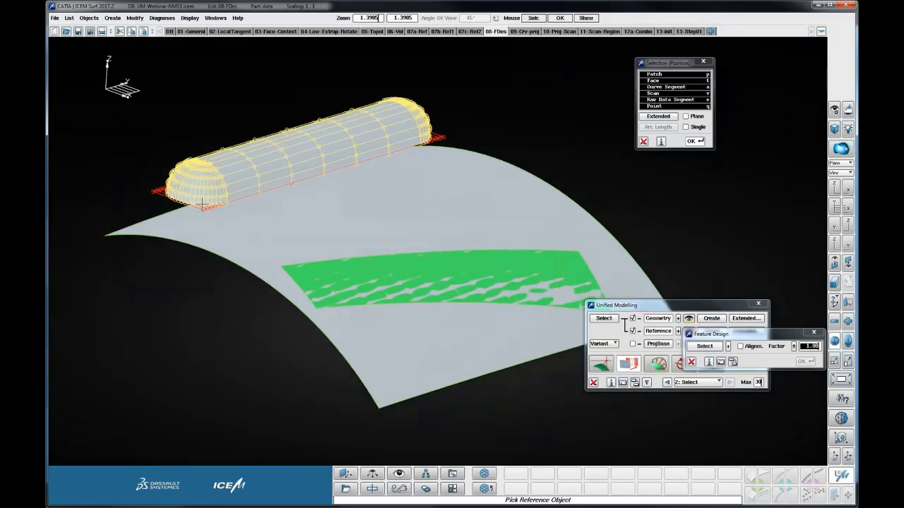
{"action": "left_click", "coordinate": [203, 204]}
{"action": "left_click", "coordinate": [305, 272]}
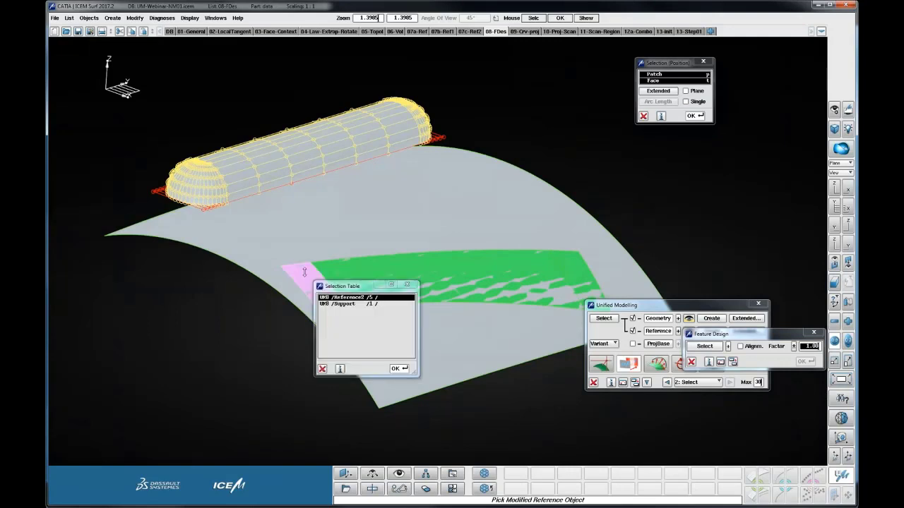
{"action": "middle_click", "coordinate": [304, 272]}
Step: Pair the middle and far-end reference patches with the corresponding Reference2 patches on the curved sheet
{"action": "left_click", "coordinate": [324, 169]}
{"action": "left_click", "coordinate": [424, 263]}
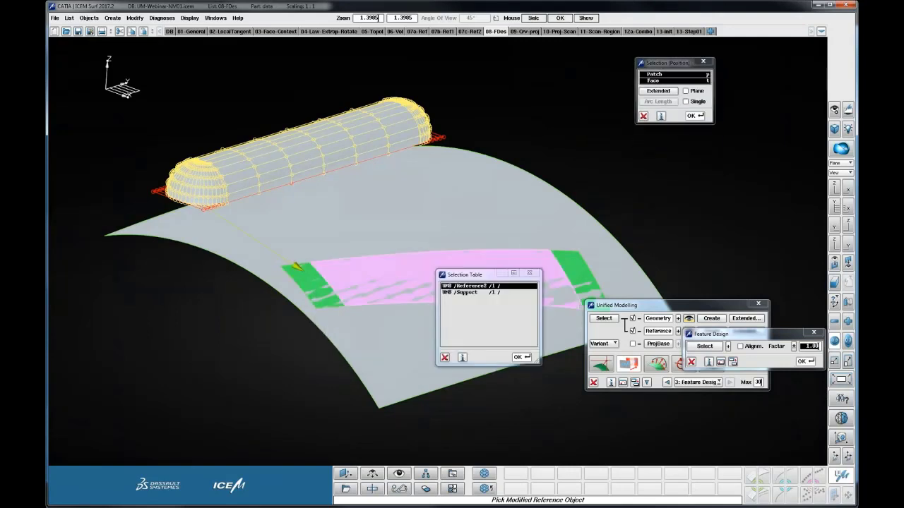
{"action": "middle_click", "coordinate": [425, 255]}
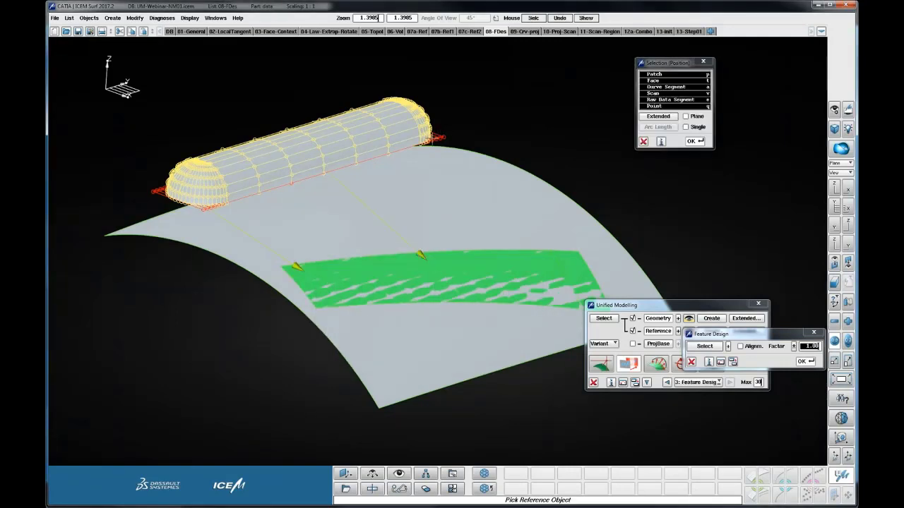
{"action": "left_click", "coordinate": [431, 136]}
{"action": "left_click", "coordinate": [558, 257]}
{"action": "middle_click", "coordinate": [553, 137]}
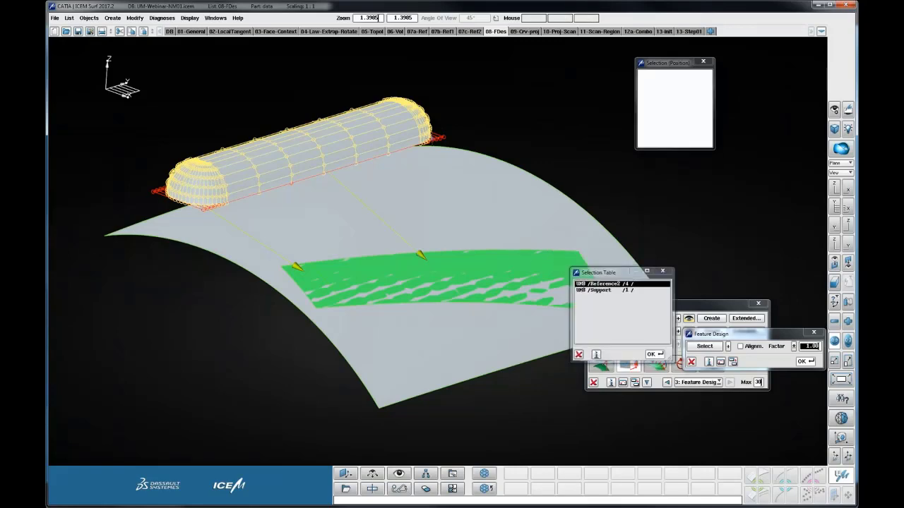
Step: Try to apply Feature Design with the three patch pairs at factor 1.00, undo the deformation and leave Unified Modelling
{"action": "left_click_drag", "start_coordinate": [549, 131], "coordinate": [515, 151], "text": "ctrl"}
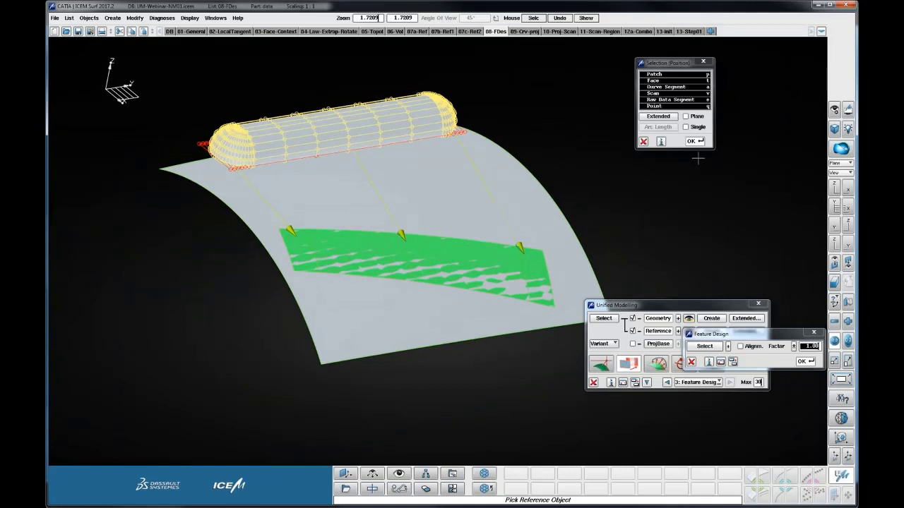
{"action": "left_click_drag", "start_coordinate": [750, 333], "coordinate": [671, 192]}
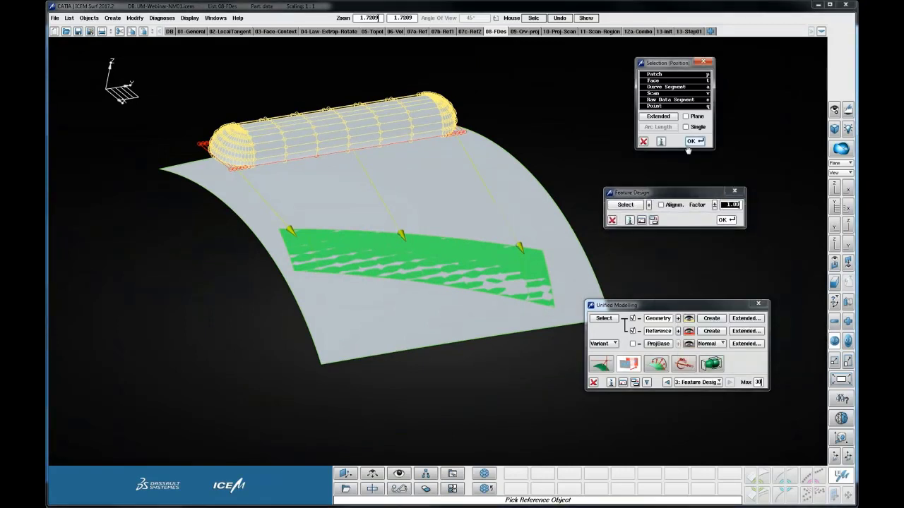
{"action": "left_click", "coordinate": [694, 141]}
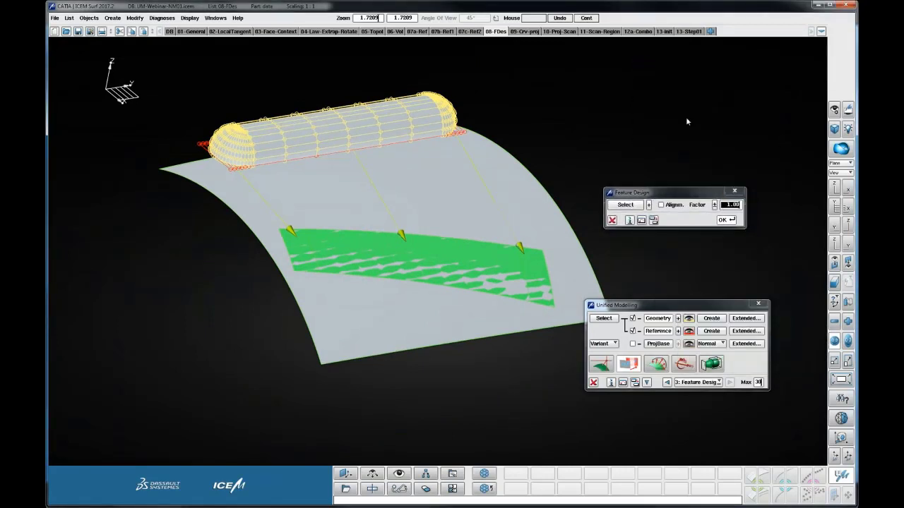
{"action": "left_click", "coordinate": [726, 220]}
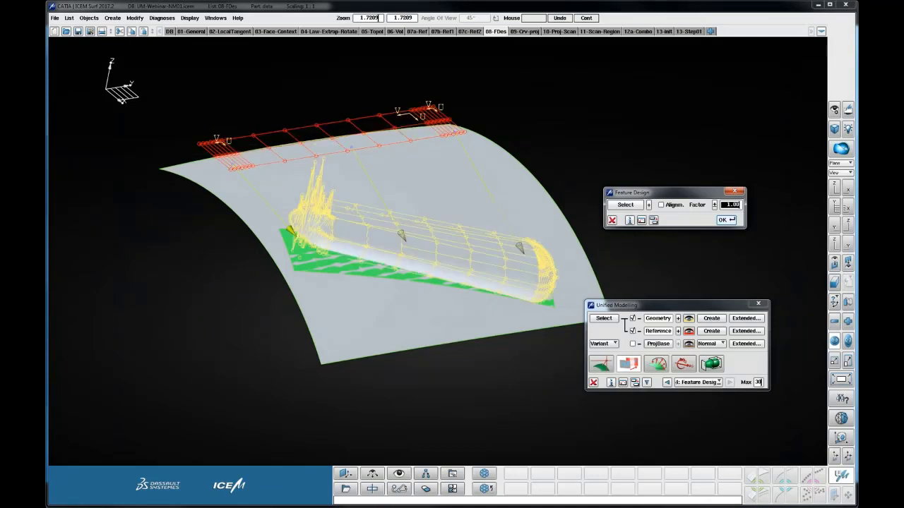
{"action": "middle_click", "coordinate": [565, 131]}
{"action": "right_click_drag", "start_coordinate": [430, 194], "coordinate": [463, 188], "text": "ctrl"}
{"action": "left_click_drag", "start_coordinate": [463, 188], "coordinate": [474, 163], "text": "ctrl"}
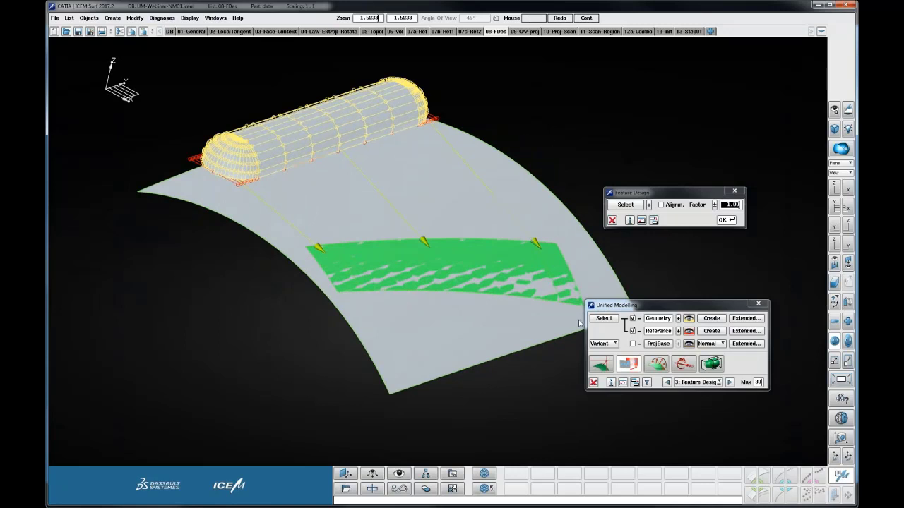
{"action": "left_click", "coordinate": [594, 382]}
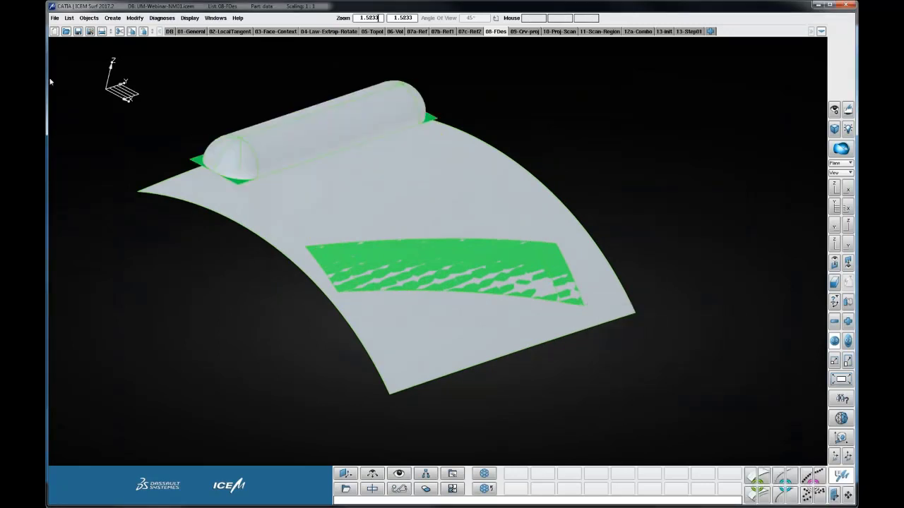
Step: Exit the program with the Save option
{"action": "left_click", "coordinate": [55, 18]}
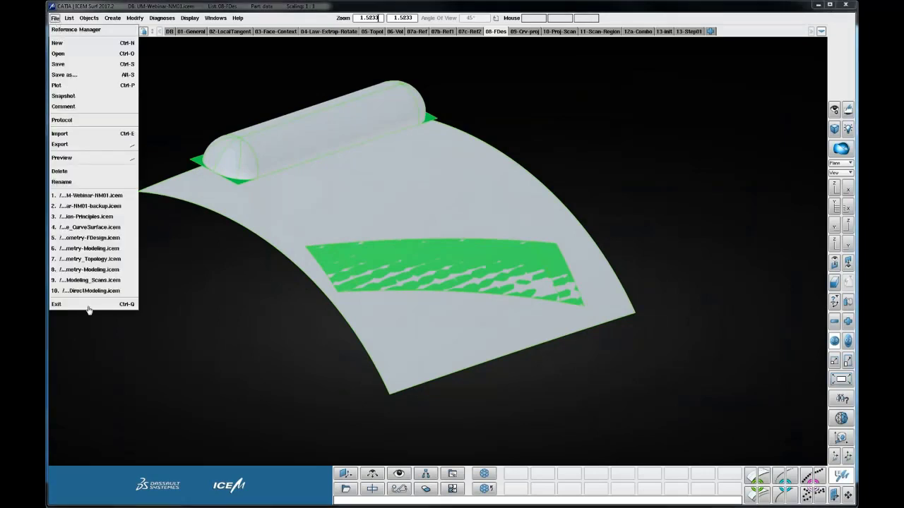
{"action": "left_click", "coordinate": [86, 304]}
{"action": "left_click_drag", "start_coordinate": [91, 256], "coordinate": [212, 216]}
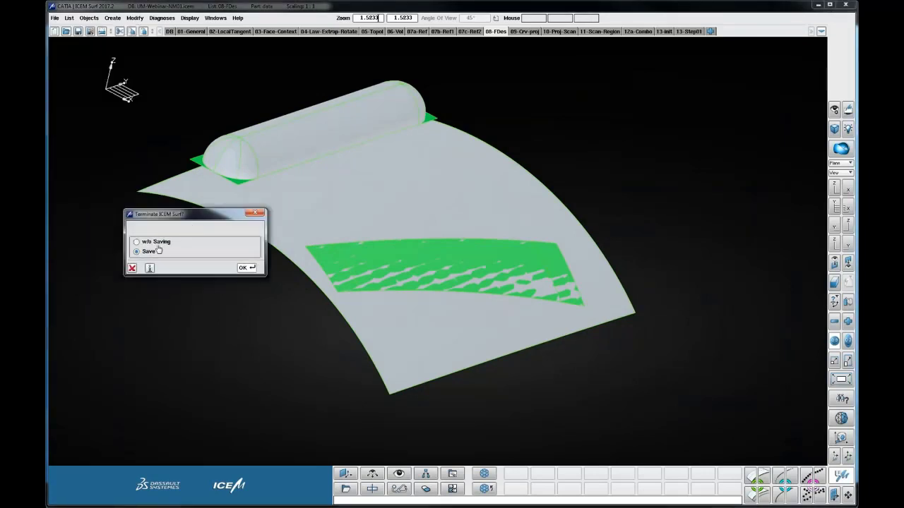
{"action": "left_click", "coordinate": [244, 268]}
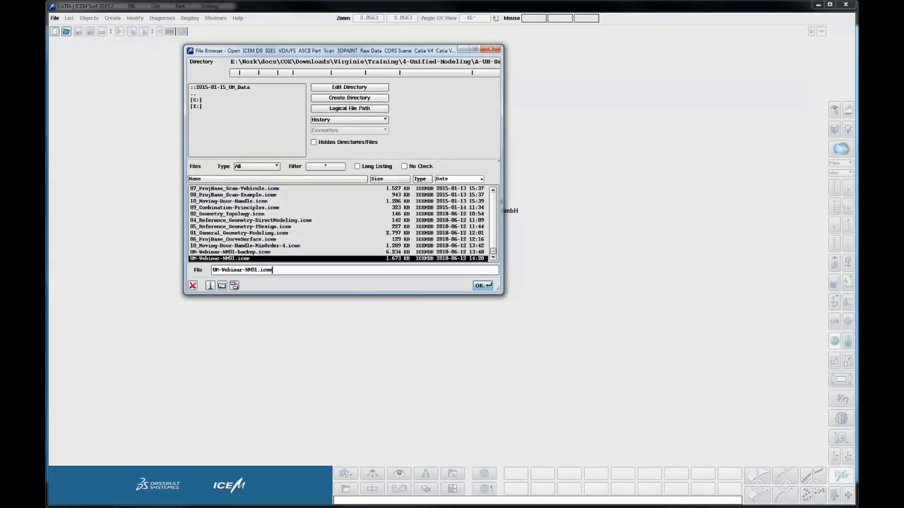
Step: Open UM-Webinar-NM01.icem, then replace it with UM-Webinar-NM01-backup.icem without saving the current database
{"action": "left_click", "coordinate": [483, 285]}
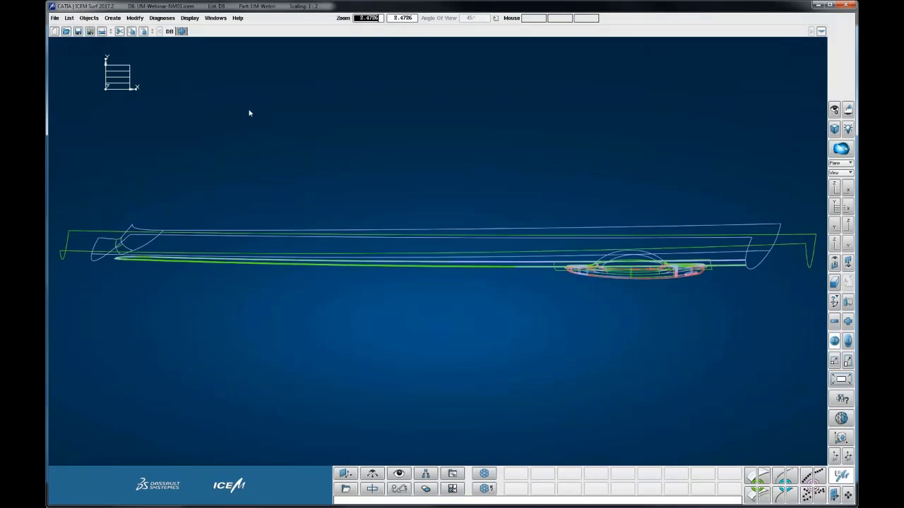
{"action": "left_click", "coordinate": [67, 33]}
{"action": "left_click", "coordinate": [71, 7]}
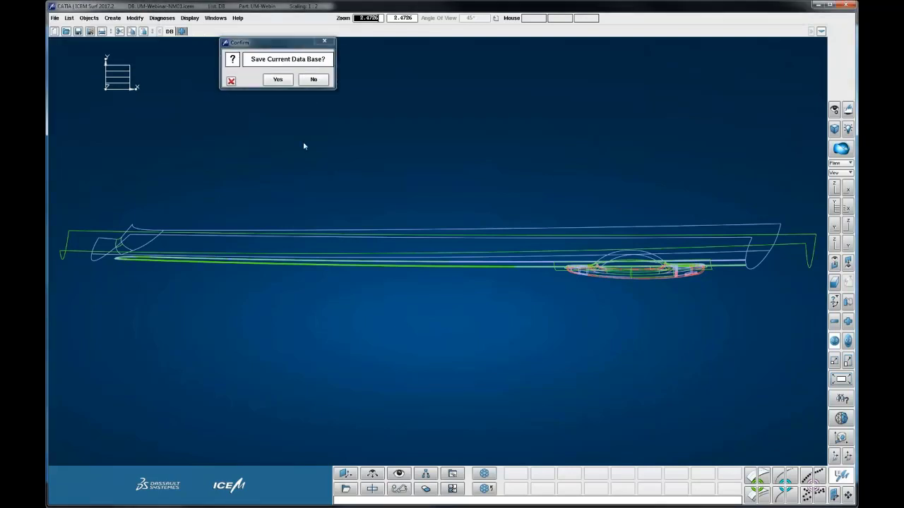
{"action": "left_click", "coordinate": [313, 79]}
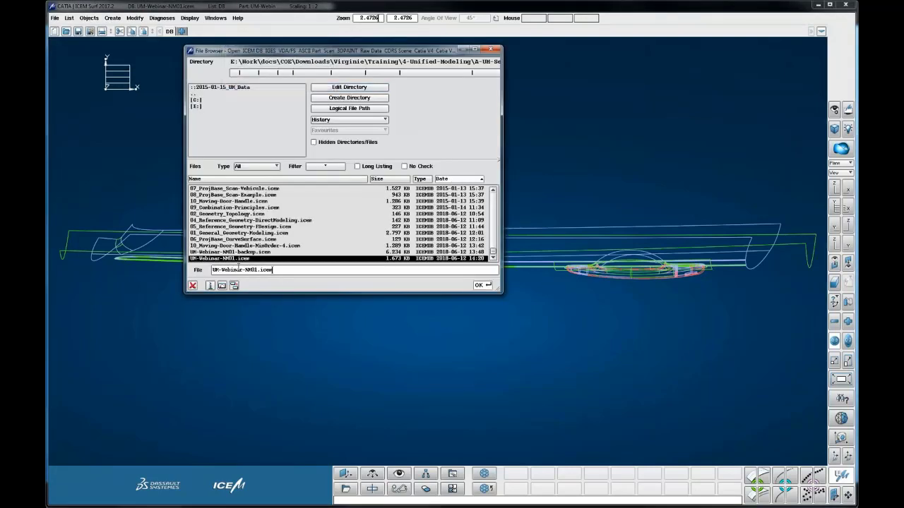
{"action": "left_click", "coordinate": [247, 252]}
{"action": "left_click", "coordinate": [481, 286]}
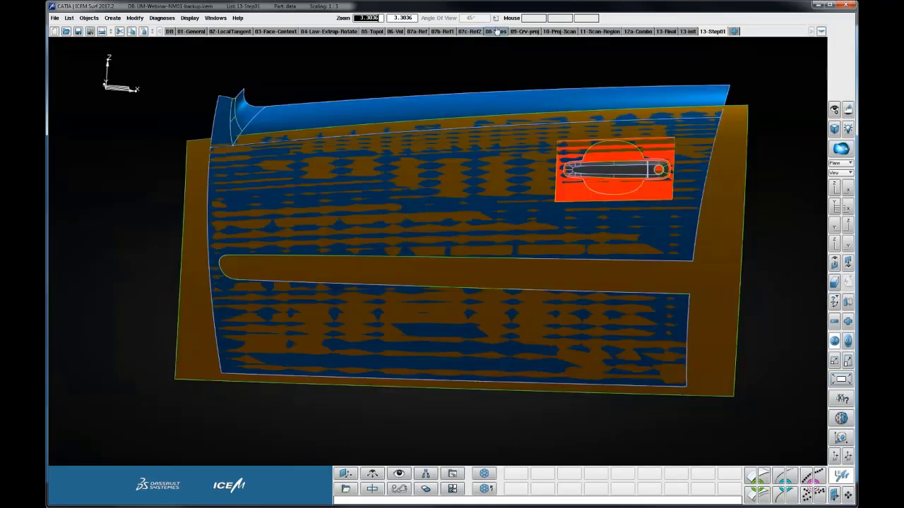
Step: Switch to the 08-FDes list and set the light intensity of beam 3 to -23 and beam 1 to 0
{"action": "left_click", "coordinate": [496, 31]}
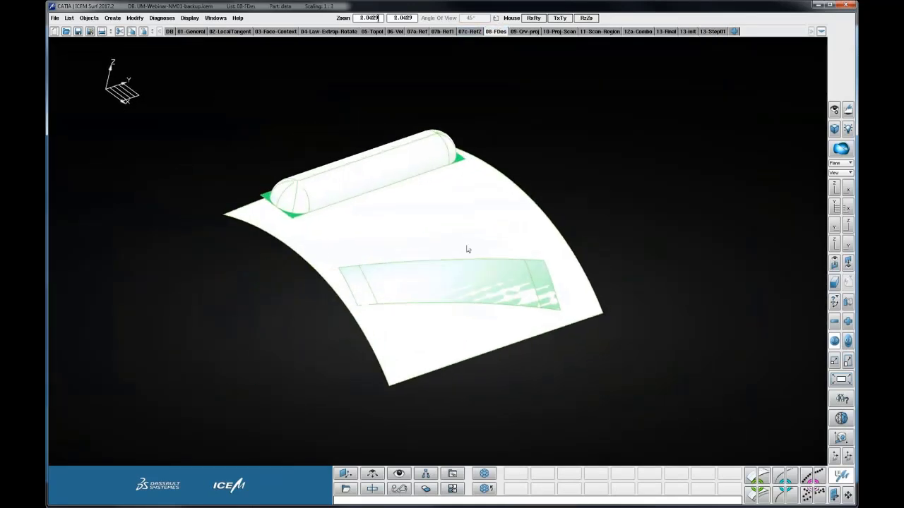
{"action": "left_click", "coordinate": [848, 129]}
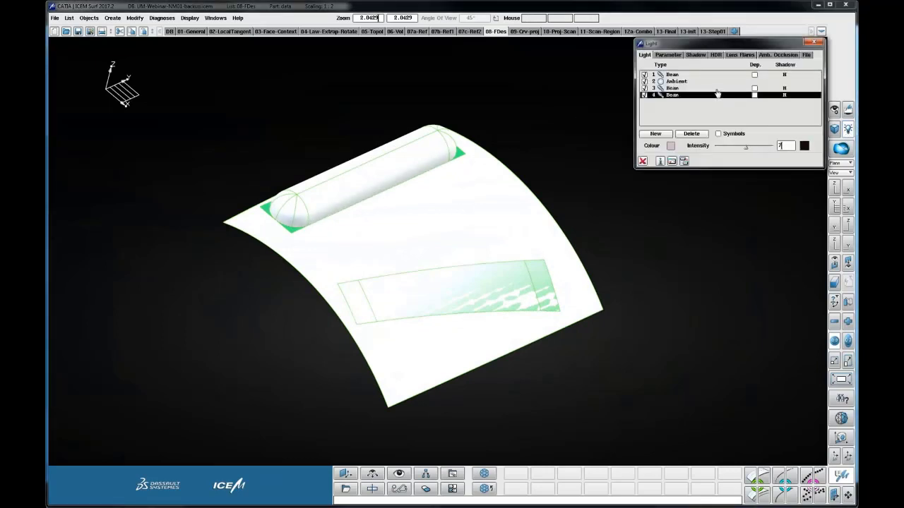
{"action": "left_click", "coordinate": [717, 89]}
{"action": "key", "text": "BackSpace"}
{"action": "key", "text": "BackSpace"}
{"action": "type", "text": "0"}
{"action": "key", "text": "Return"}
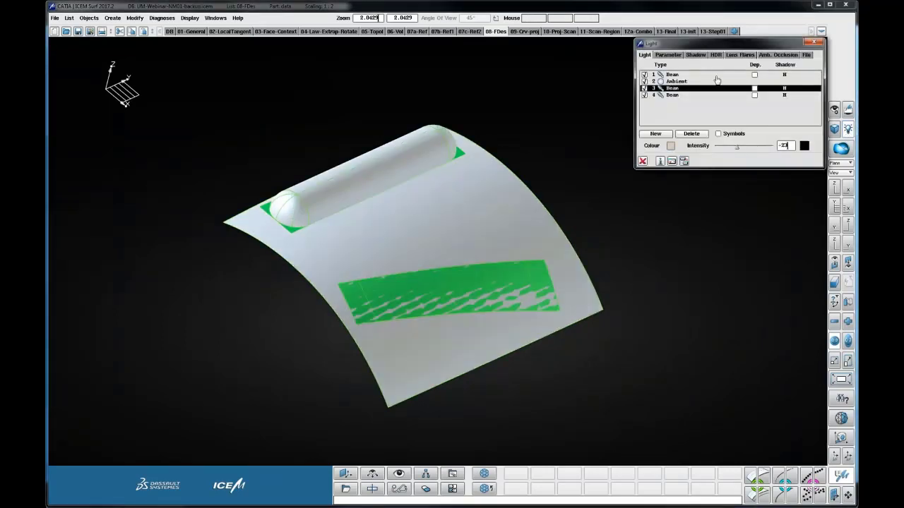
{"action": "left_click", "coordinate": [743, 74]}
{"action": "left_click_drag", "start_coordinate": [756, 146], "coordinate": [744, 147]}
{"action": "left_click", "coordinate": [642, 161]}
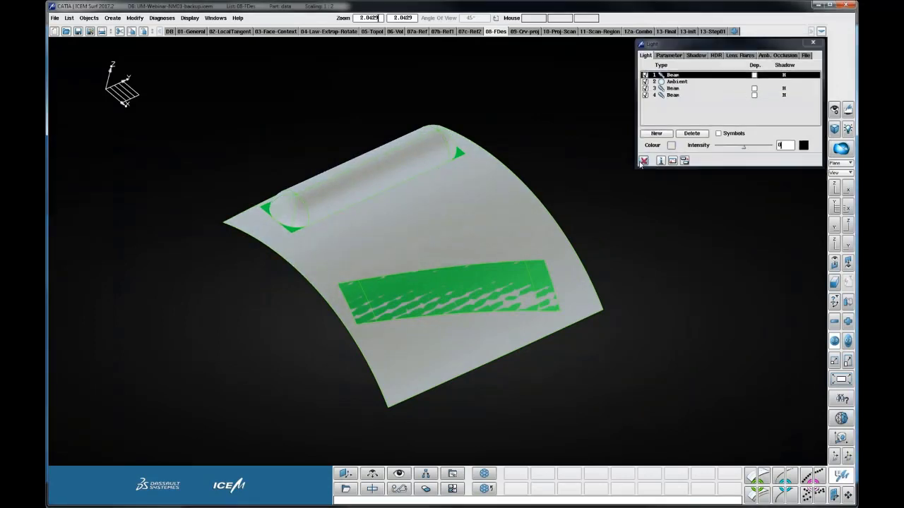
Step: Start Unified Modelling, pick the whole capsule-shaped bulge as the geometry and confirm the selection
{"action": "scroll", "coordinate": [592, 200], "scroll_direction": "up", "scroll_amount": 2}
{"action": "right_click_drag", "start_coordinate": [592, 200], "coordinate": [512, 202], "text": "ctrl+shift"}
{"action": "left_click_drag", "start_coordinate": [513, 202], "coordinate": [502, 184], "text": "ctrl+shift"}
{"action": "middle_click_drag", "start_coordinate": [502, 184], "coordinate": [516, 194], "text": "ctrl+shift"}
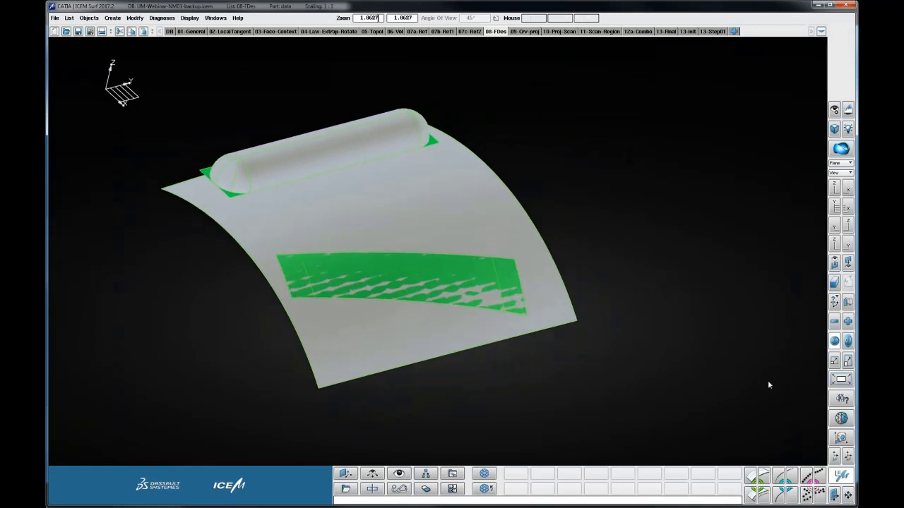
{"action": "left_click", "coordinate": [837, 486]}
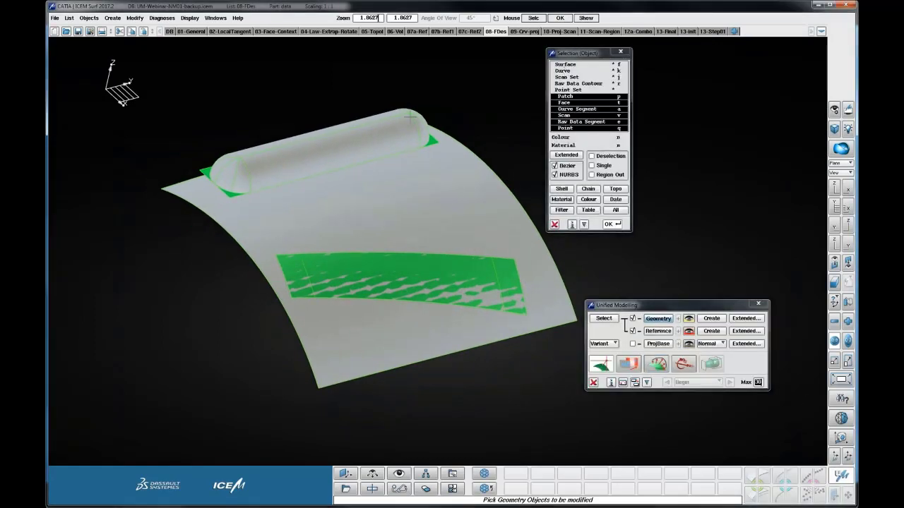
{"action": "left_click", "coordinate": [305, 142]}
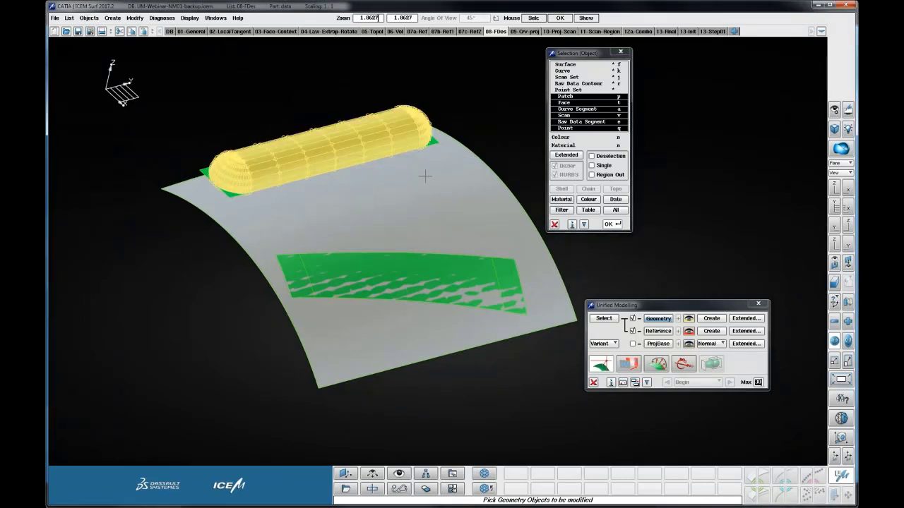
{"action": "middle_click", "coordinate": [485, 108]}
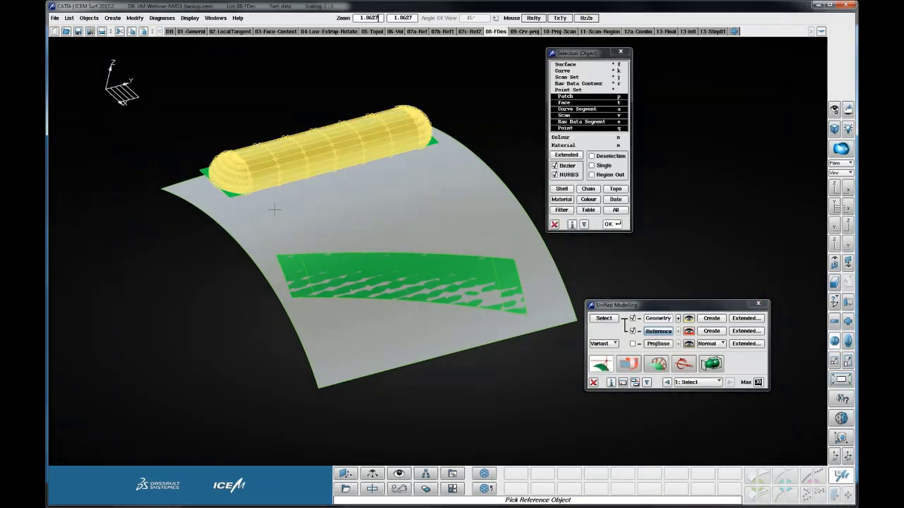
Step: Pick the flat patches on the underside of the bulge as the reference objects
{"action": "scroll", "coordinate": [283, 136], "scroll_direction": "up", "scroll_amount": 3}
{"action": "middle_click_drag", "start_coordinate": [283, 136], "coordinate": [463, 151]}
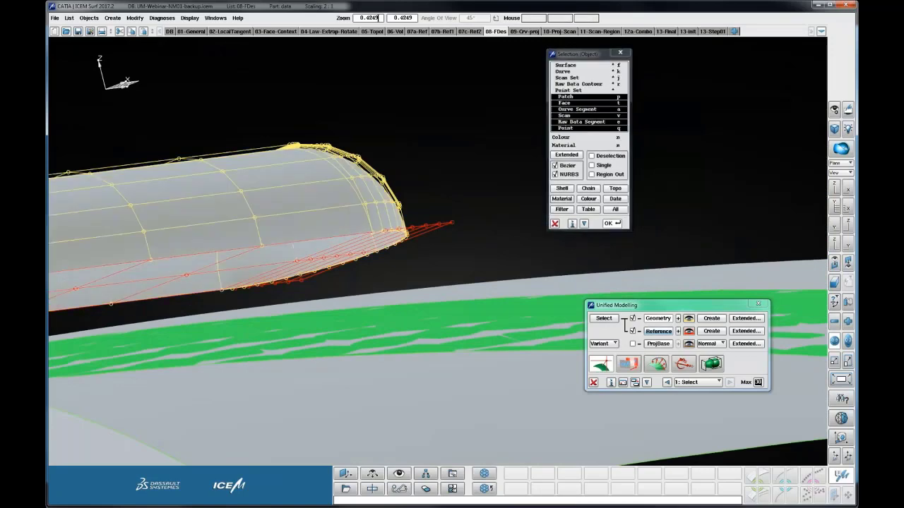
Step: Confirm the reference patches and start Feature Design with alignment enabled
{"action": "key", "text": "Return"}
{"action": "right_click_drag", "start_coordinate": [463, 151], "coordinate": [412, 231], "text": "ctrl+shift"}
{"action": "left_click_drag", "start_coordinate": [412, 230], "coordinate": [561, 169], "text": "ctrl+shift"}
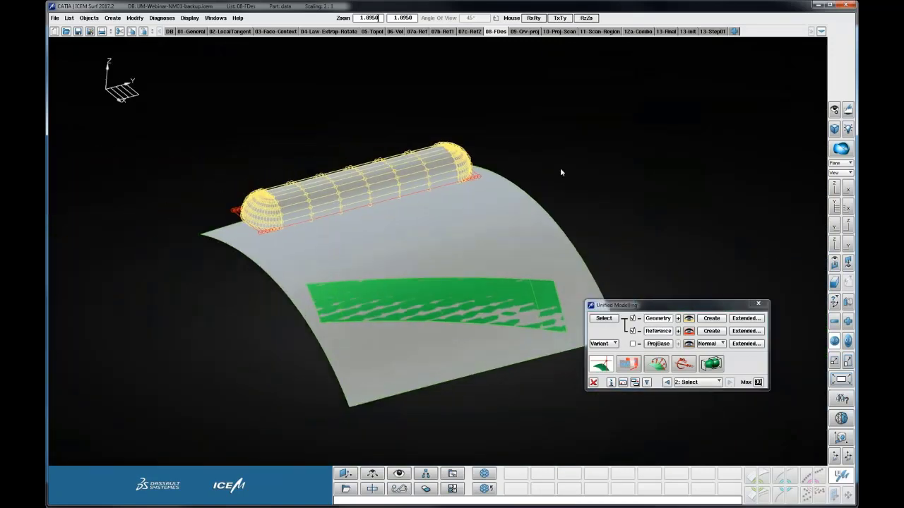
{"action": "right_click_drag", "start_coordinate": [560, 171], "coordinate": [557, 162], "text": "ctrl+shift"}
{"action": "left_click_drag", "start_coordinate": [557, 162], "coordinate": [573, 172], "text": "ctrl+shift"}
{"action": "left_click", "coordinate": [628, 363]}
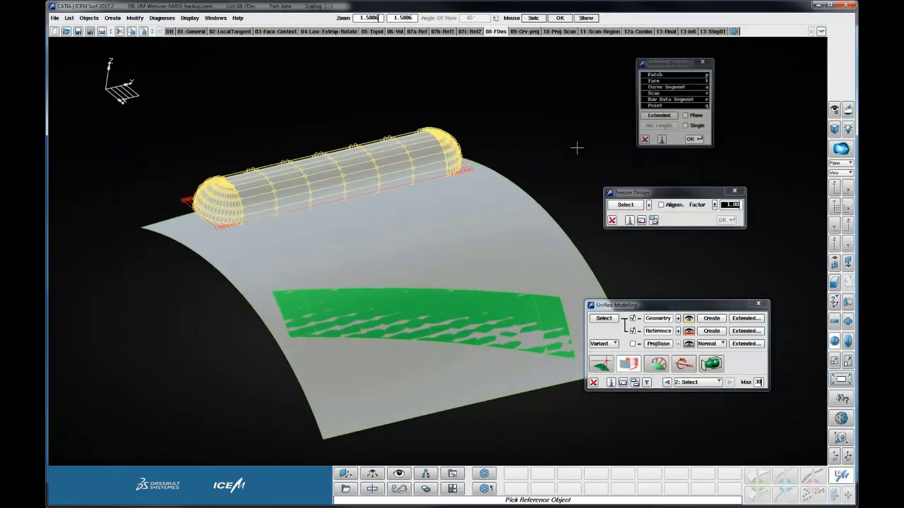
{"action": "middle_click_drag", "start_coordinate": [558, 144], "coordinate": [530, 126], "text": "ctrl+shift"}
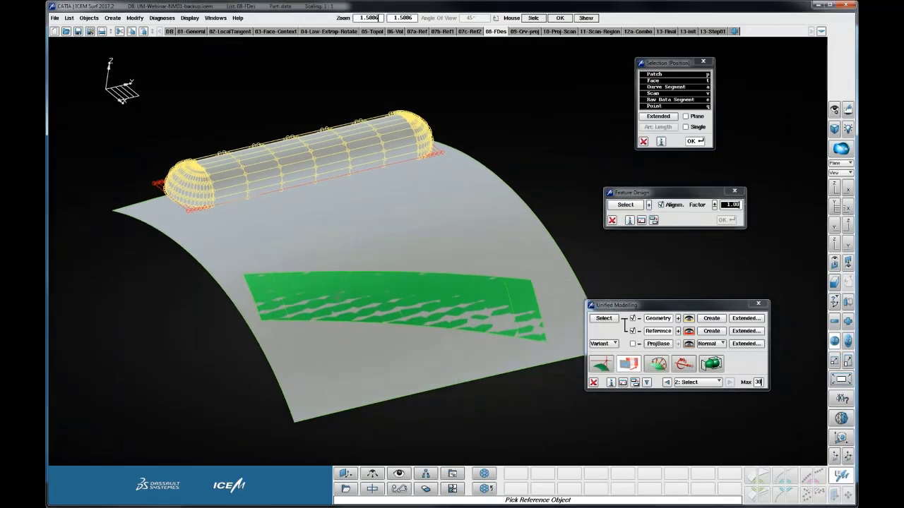
Step: Pair three flat reference patches under the bulge with their matching Reference2 patches on the curved sheet and confirm the pairs
{"action": "left_click", "coordinate": [189, 209]}
{"action": "left_click", "coordinate": [264, 288]}
{"action": "middle_click", "coordinate": [318, 224]}
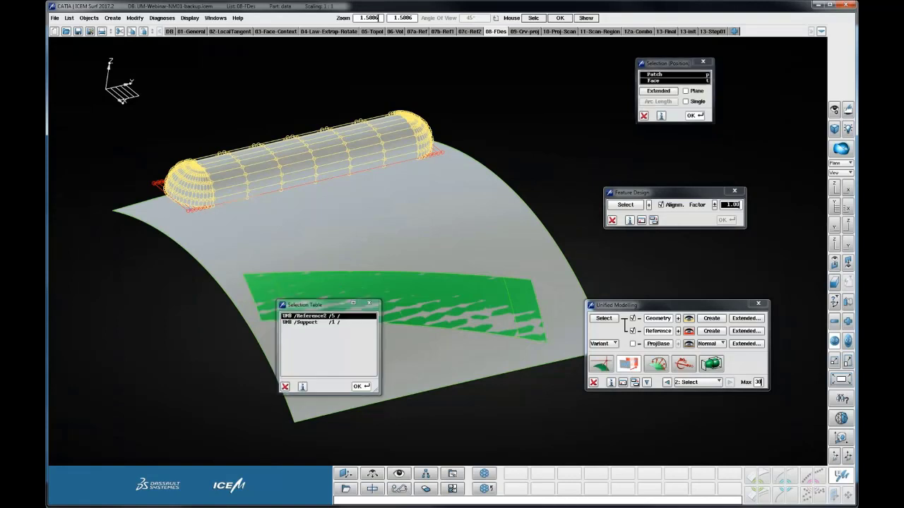
{"action": "left_click", "coordinate": [316, 185]}
{"action": "left_click", "coordinate": [362, 283]}
{"action": "middle_click", "coordinate": [371, 231]}
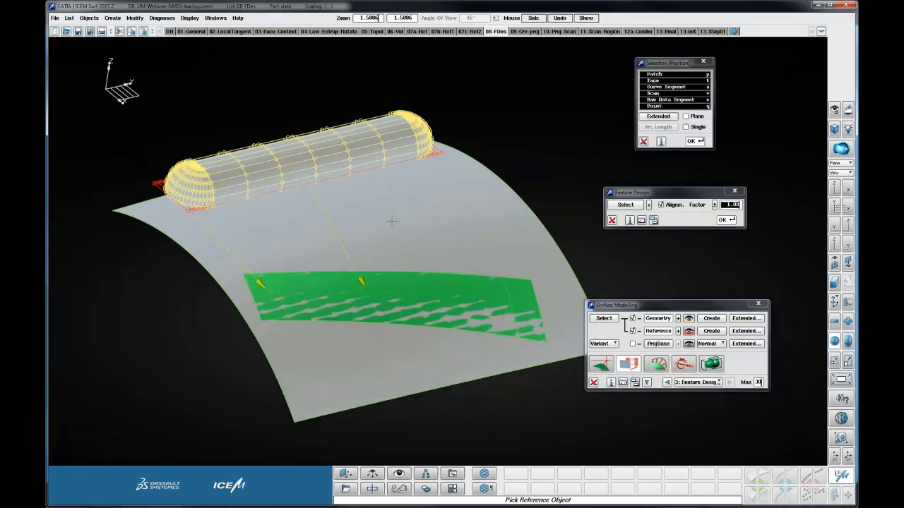
{"action": "left_click", "coordinate": [432, 148]}
{"action": "left_click", "coordinate": [514, 294]}
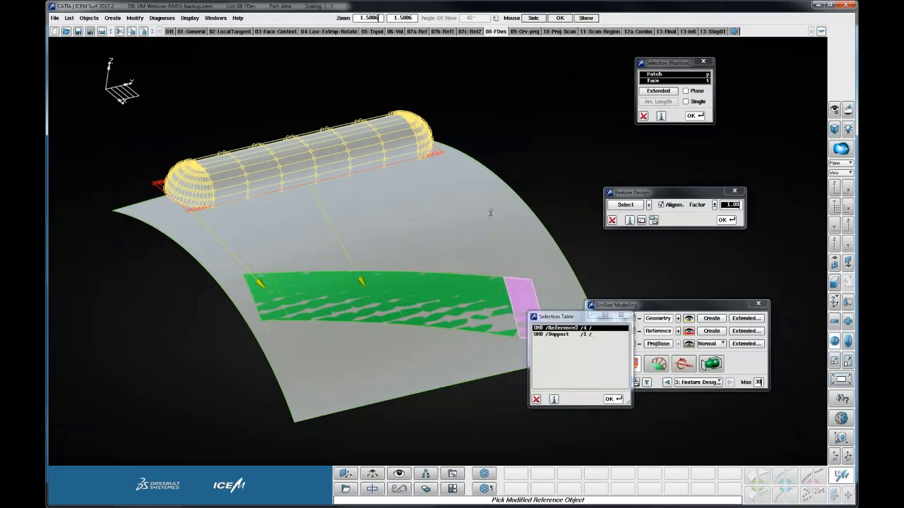
{"action": "middle_click", "coordinate": [491, 213]}
{"action": "left_click", "coordinate": [693, 142]}
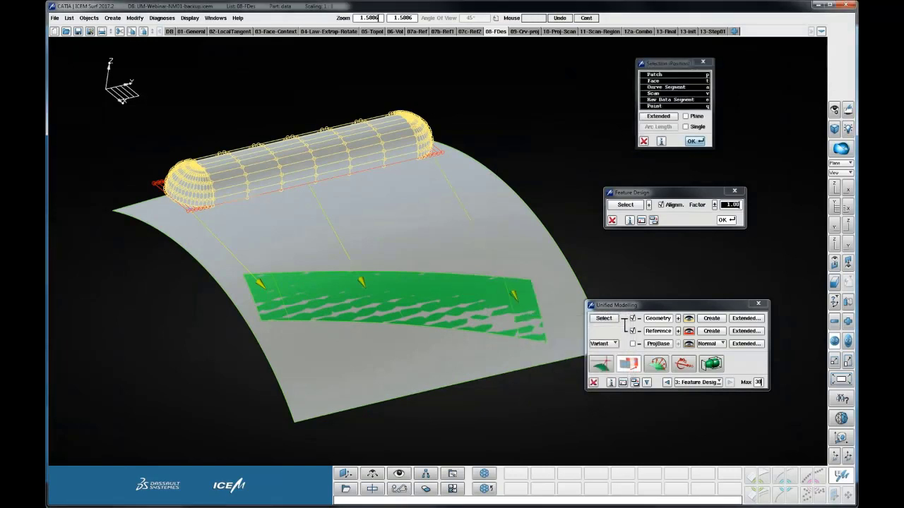
Step: Try the Feature Design mapping with the three patch pairs and undo it
{"action": "left_click", "coordinate": [726, 221]}
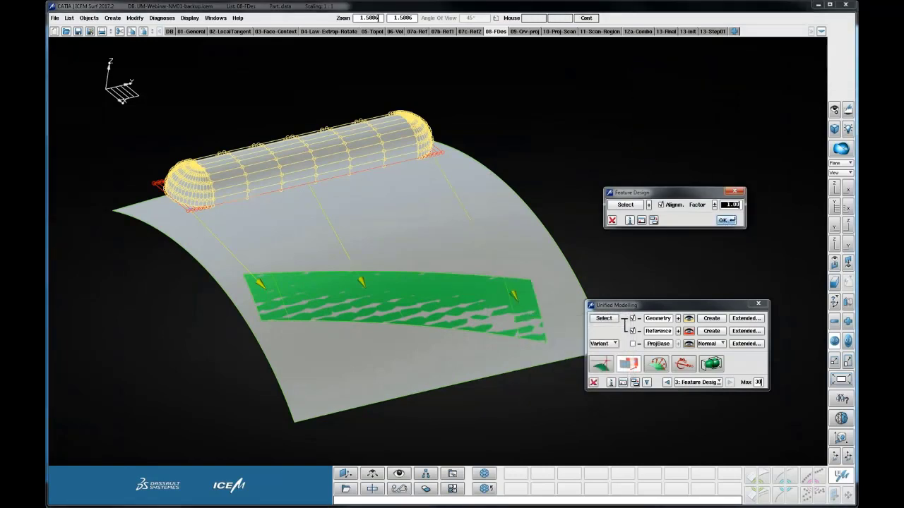
{"action": "middle_click", "coordinate": [440, 147]}
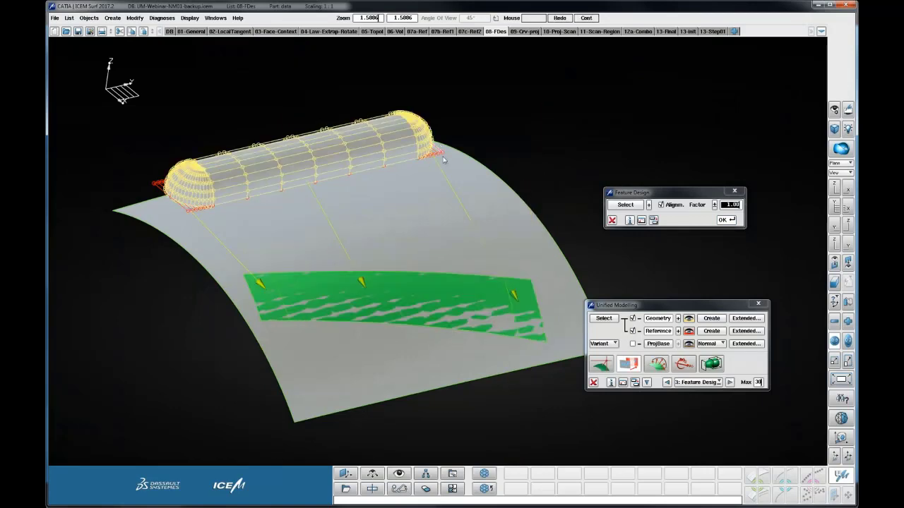
Step: Open the options in the extended settings of the reference
{"action": "left_click", "coordinate": [755, 333]}
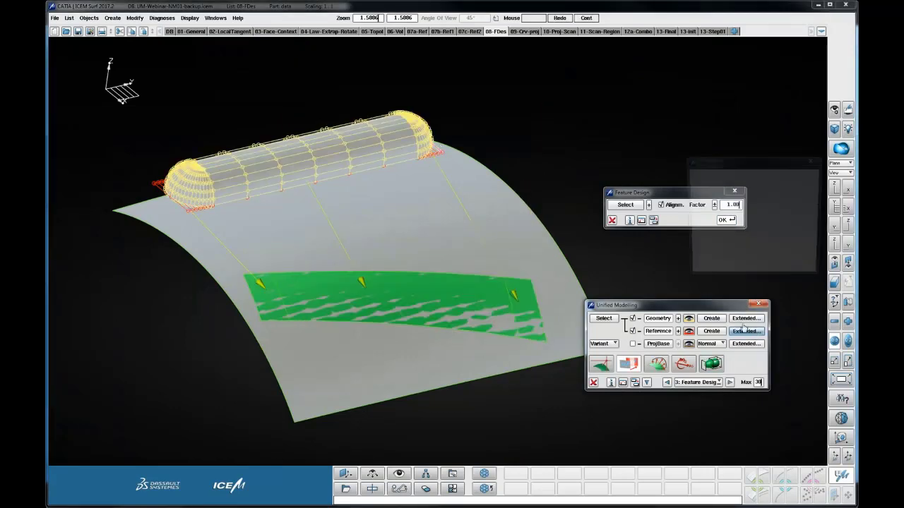
{"action": "left_click_drag", "start_coordinate": [781, 164], "coordinate": [662, 70]}
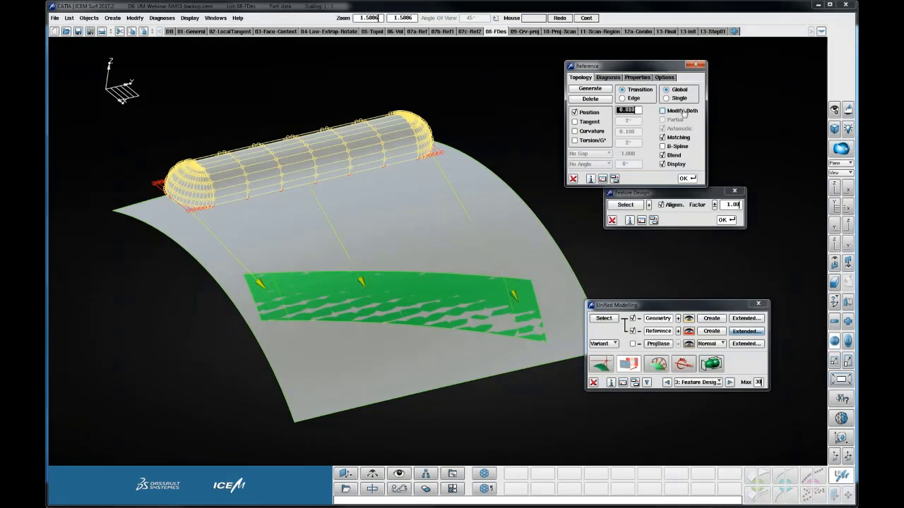
{"action": "left_click", "coordinate": [664, 77]}
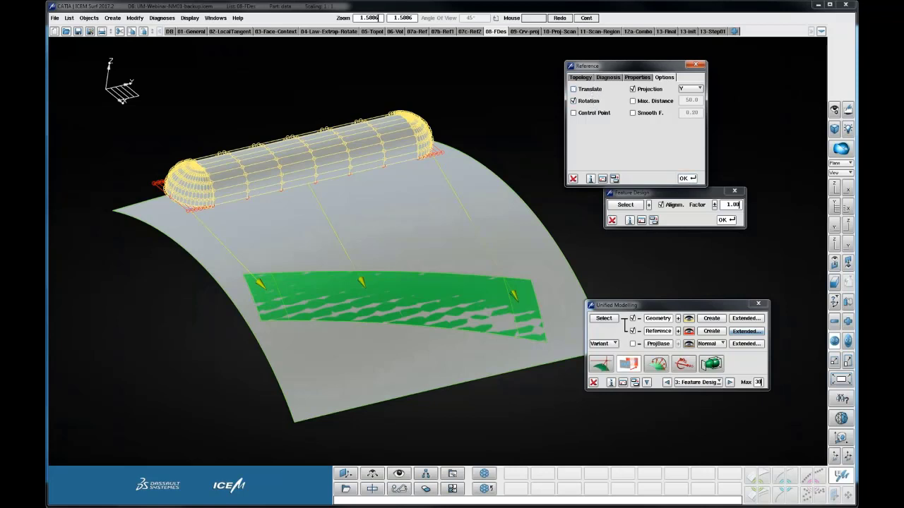
Step: Try the Feature Design mapping with Rotation and Y Projection enabled for the reference, and undo it
{"action": "left_click", "coordinate": [727, 219]}
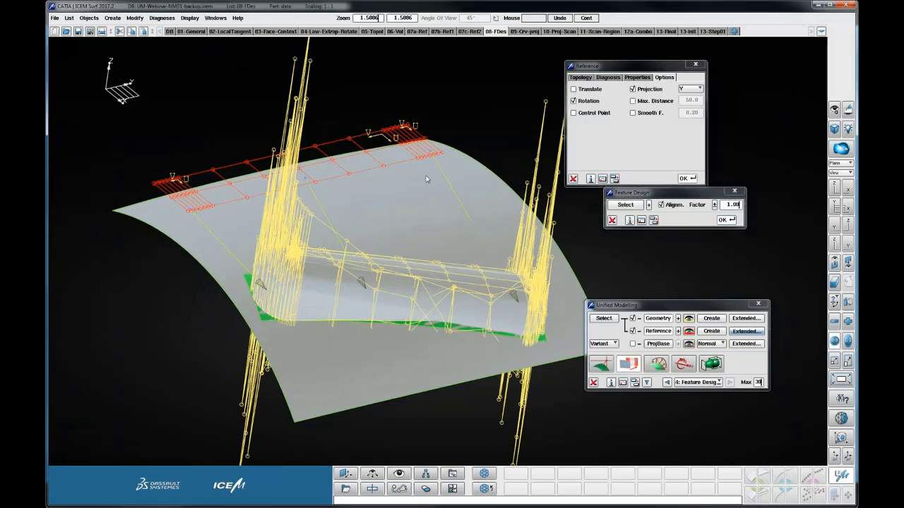
{"action": "key", "text": "ctrl+z"}
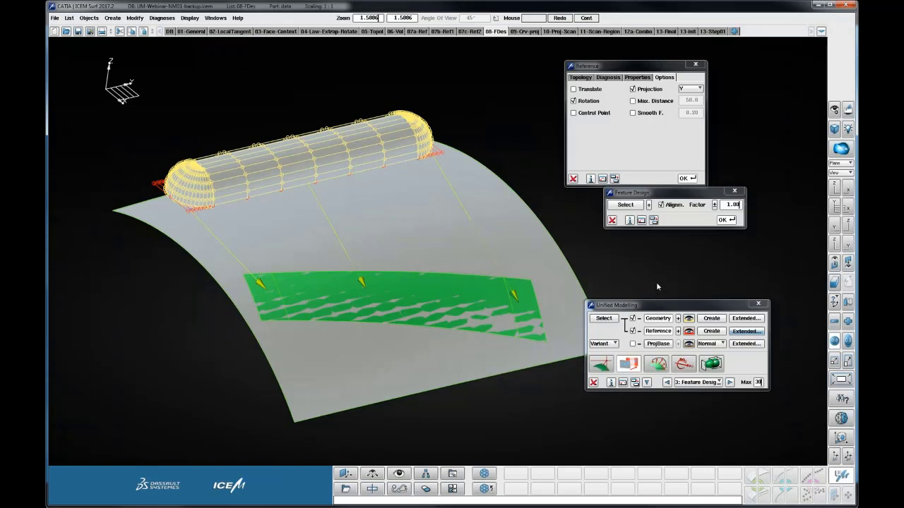
{"action": "left_click_drag", "start_coordinate": [665, 197], "coordinate": [666, 207]}
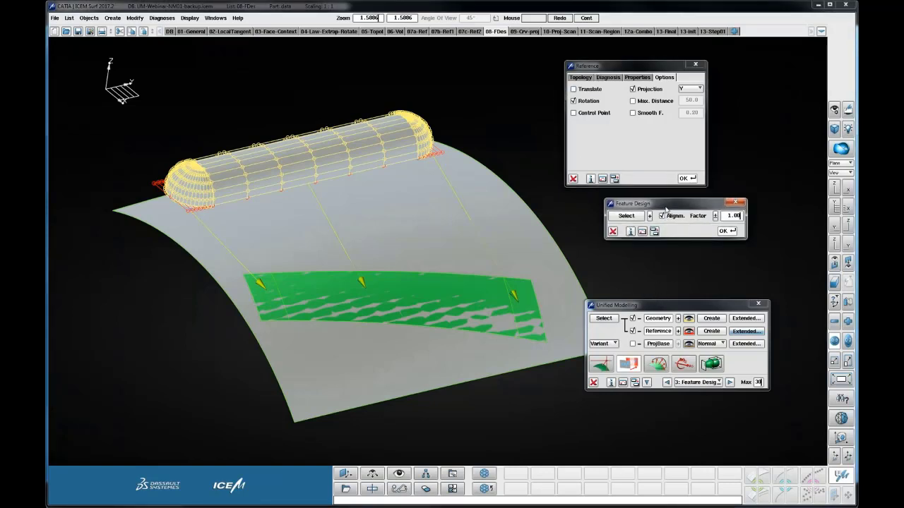
{"action": "left_click", "coordinate": [677, 181]}
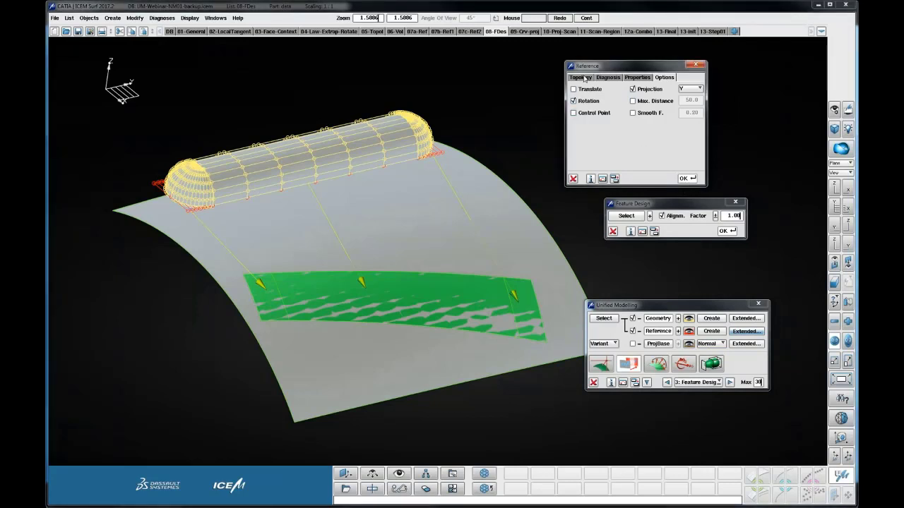
{"action": "left_click", "coordinate": [584, 78]}
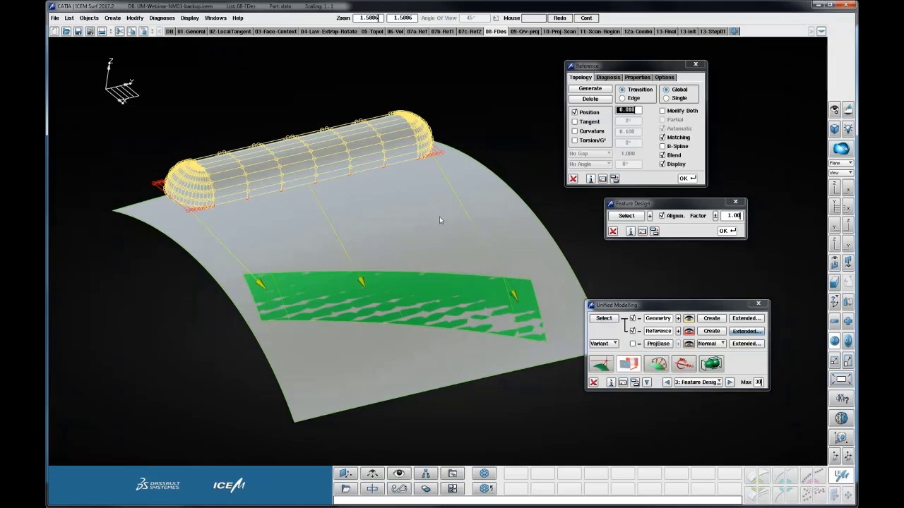
{"action": "left_click_drag", "start_coordinate": [434, 208], "coordinate": [477, 211]}
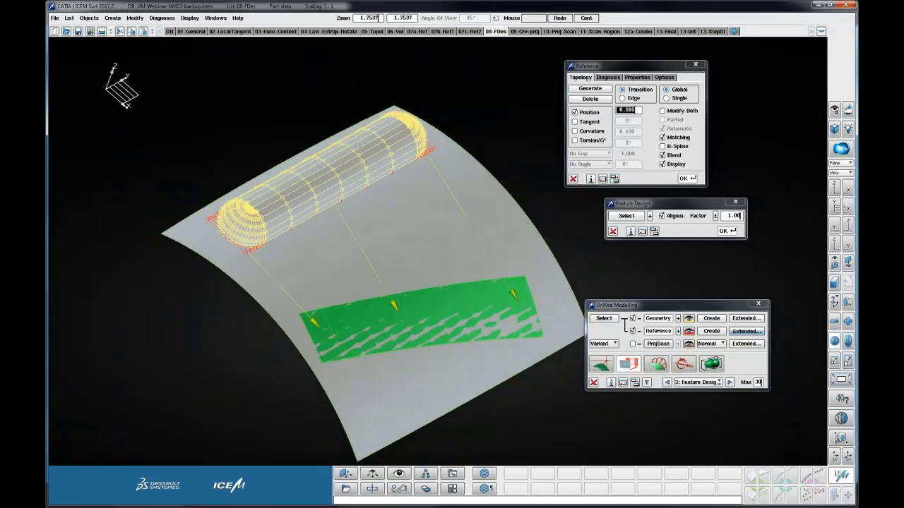
Step: Disable Projection and enable Translate in the reference options, then apply the Feature Design mapping to the bulge
{"action": "left_click", "coordinate": [664, 77]}
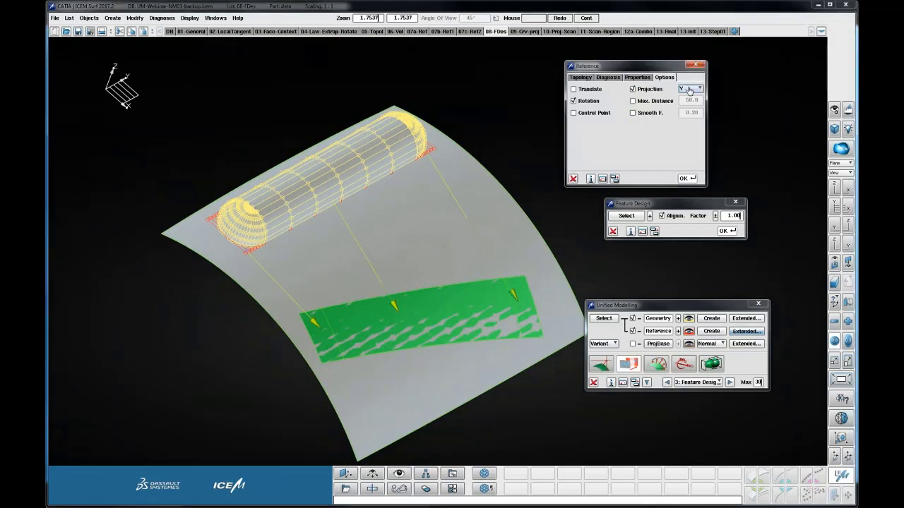
{"action": "left_click", "coordinate": [633, 88]}
{"action": "left_click_drag", "start_coordinate": [450, 199], "coordinate": [526, 151], "text": "ctrl"}
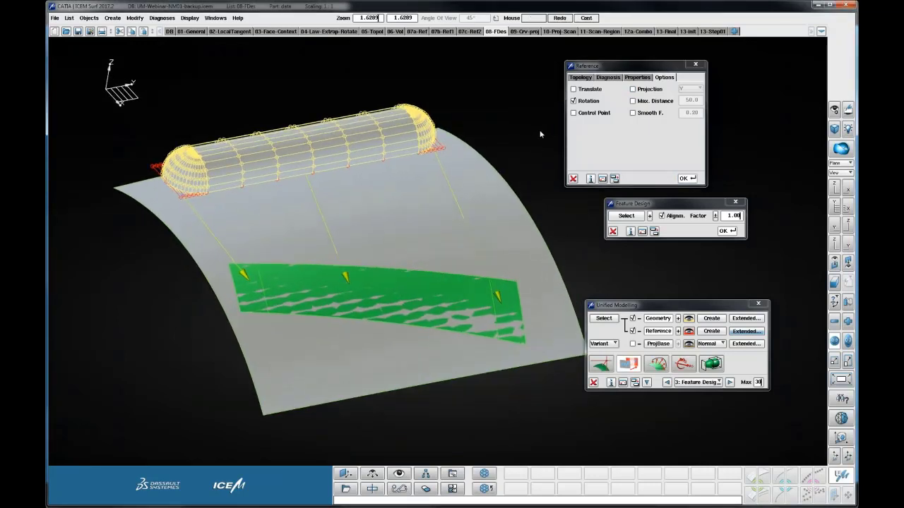
{"action": "left_click", "coordinate": [573, 89]}
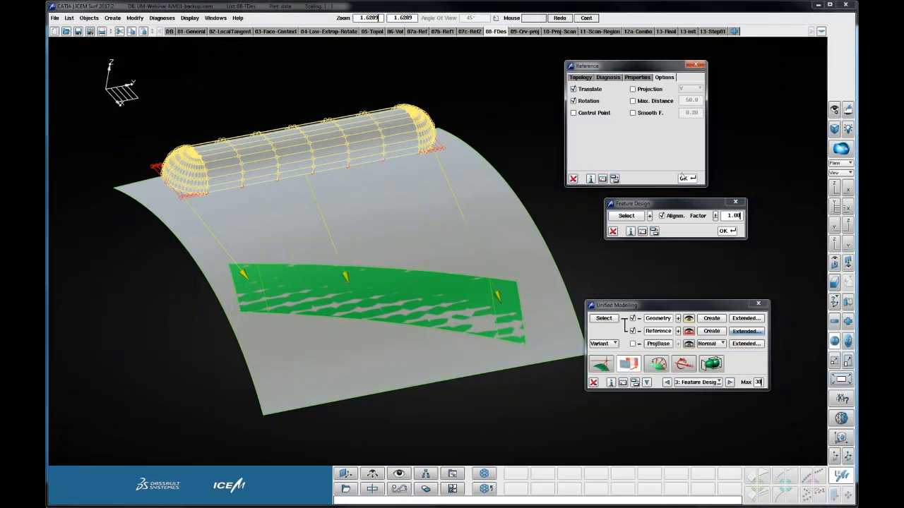
{"action": "left_click", "coordinate": [687, 178]}
{"action": "left_click", "coordinate": [727, 231]}
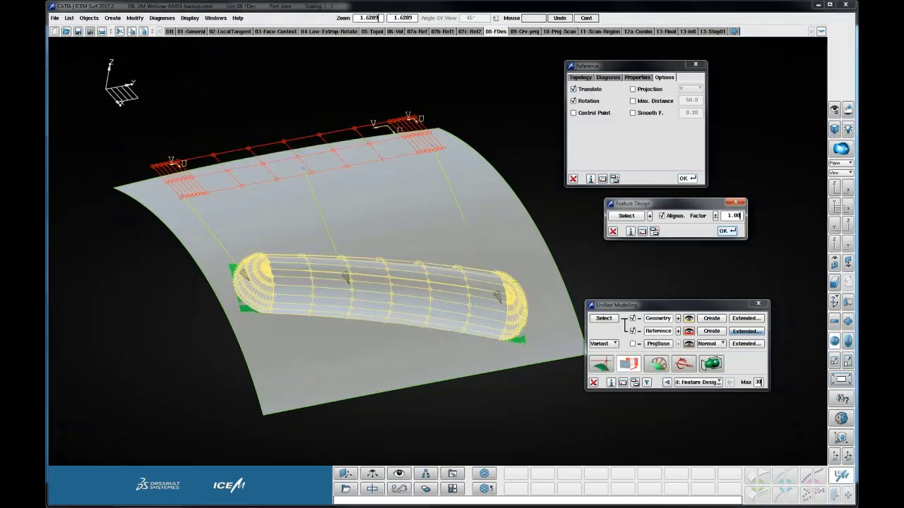
Step: Examine how the mapped bulge sits on the curved sheet from several angles, and close the reference settings
{"action": "left_click_drag", "start_coordinate": [477, 219], "coordinate": [424, 142], "text": "ctrl"}
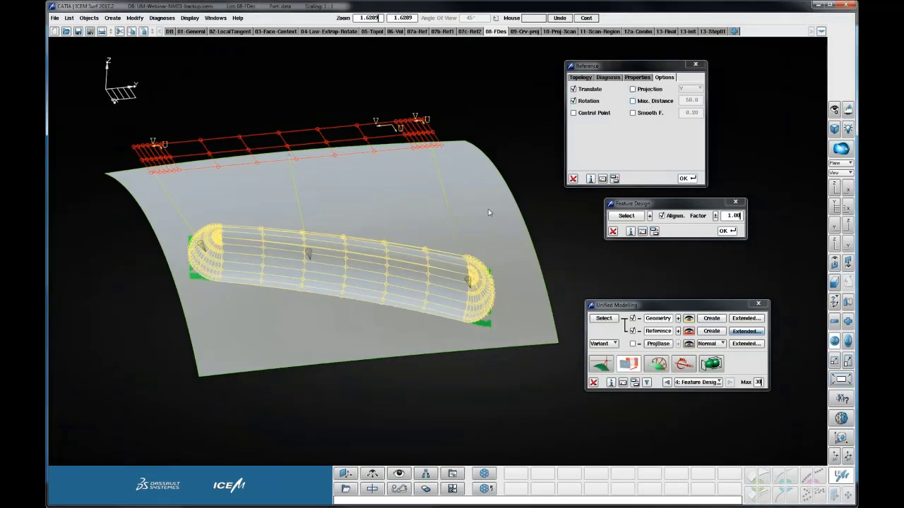
{"action": "right_click_drag", "start_coordinate": [495, 210], "coordinate": [496, 211], "text": "ctrl"}
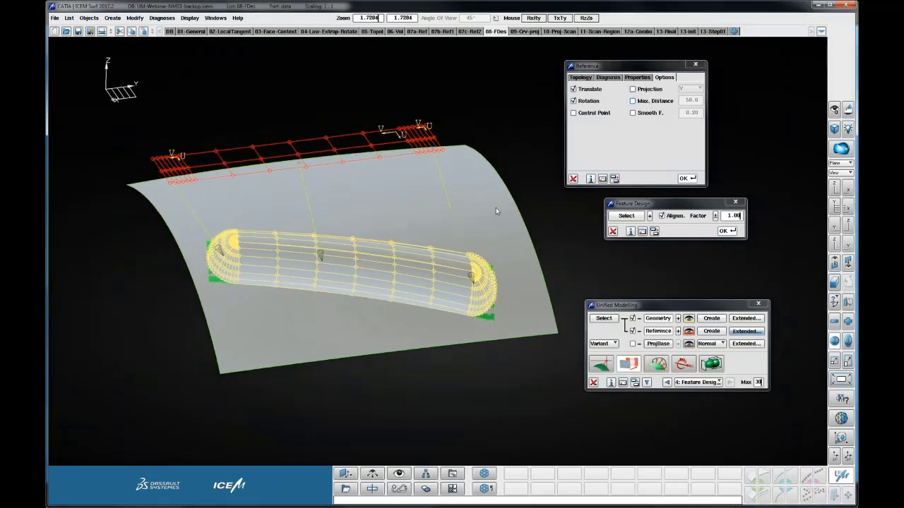
{"action": "left_click_drag", "start_coordinate": [495, 208], "coordinate": [467, 271], "text": "ctrl"}
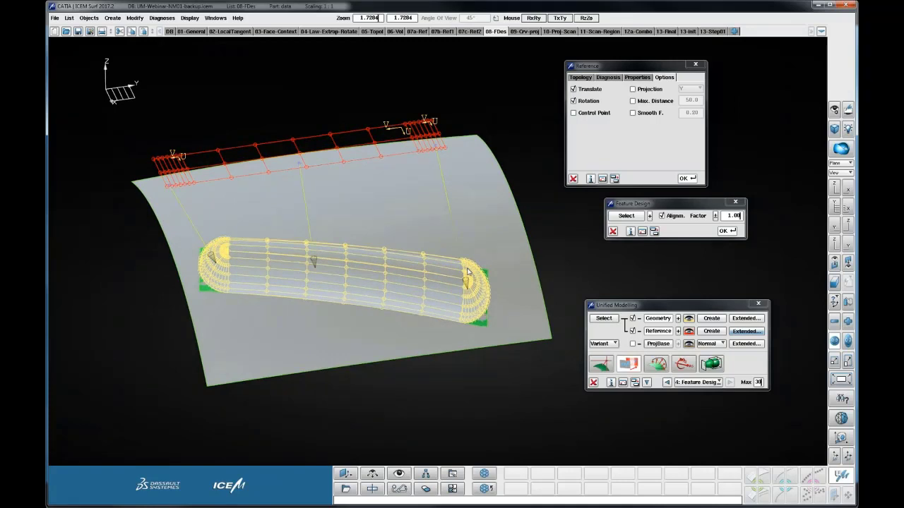
{"action": "left_click_drag", "start_coordinate": [468, 271], "coordinate": [328, 189], "text": "ctrl"}
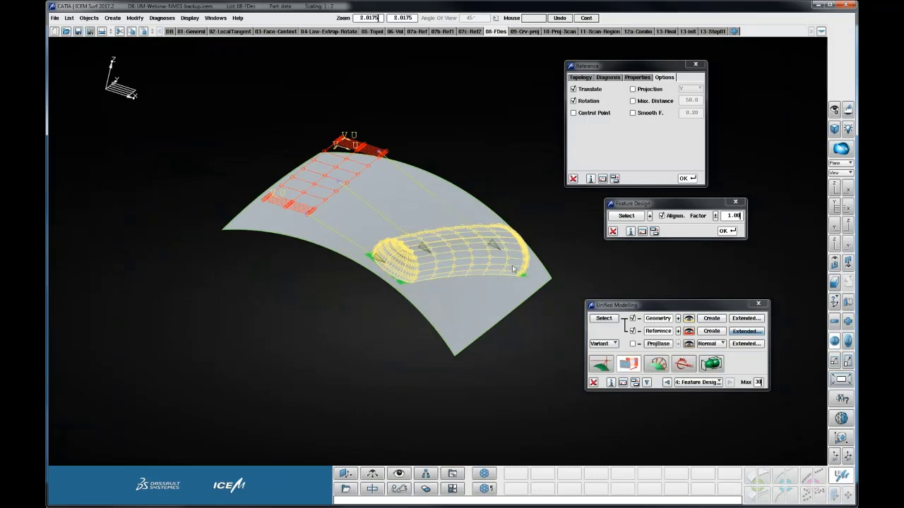
{"action": "left_click_drag", "start_coordinate": [559, 113], "coordinate": [533, 182], "text": "ctrl"}
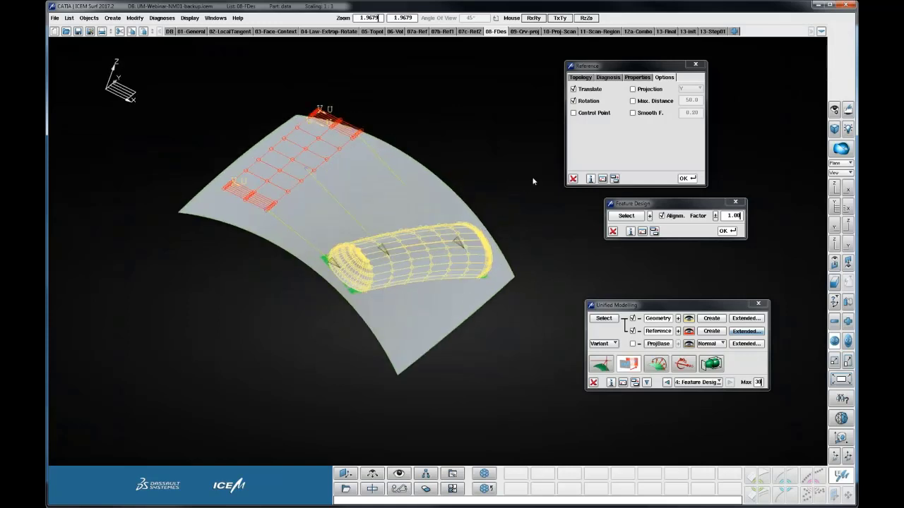
{"action": "right_click_drag", "start_coordinate": [533, 182], "coordinate": [597, 149], "text": "ctrl"}
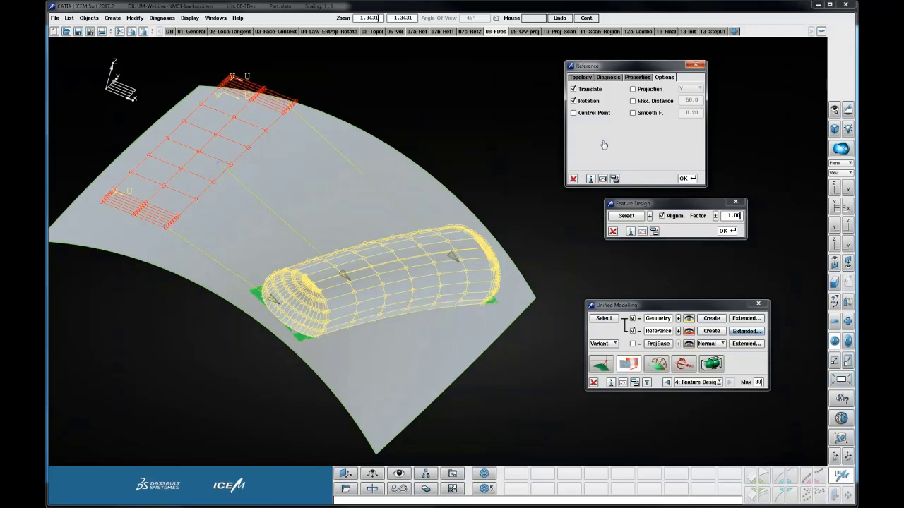
{"action": "left_click", "coordinate": [573, 178]}
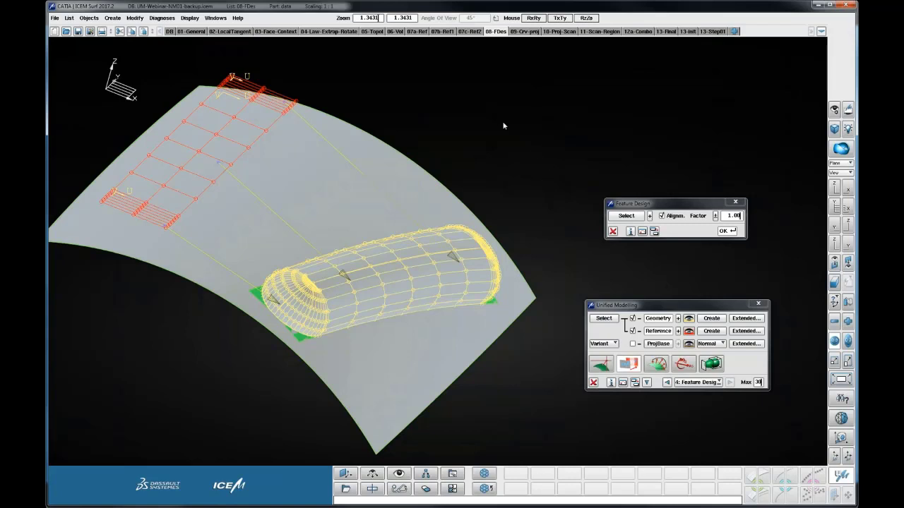
{"action": "right_click_drag", "start_coordinate": [502, 123], "coordinate": [484, 146], "text": "ctrl"}
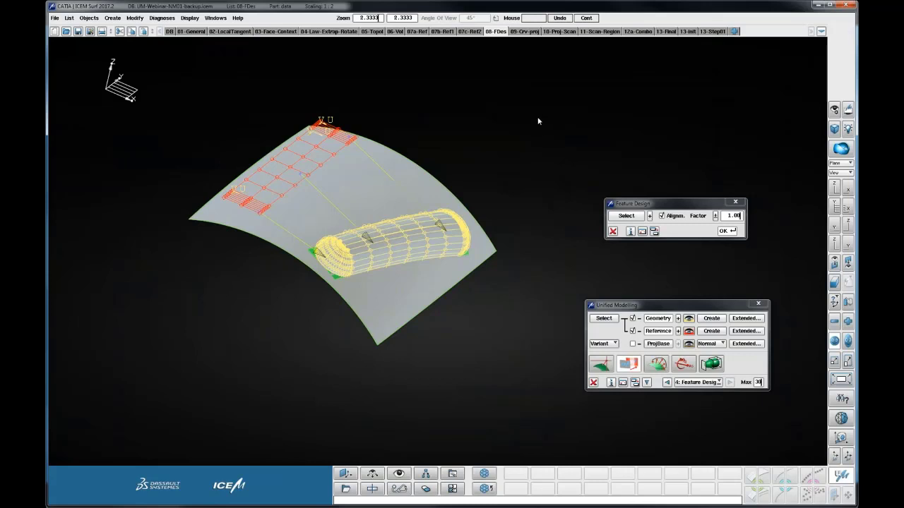
Step: Exit Unified Modelling and switch to the 09-Crv-proj list
{"action": "left_click", "coordinate": [594, 382]}
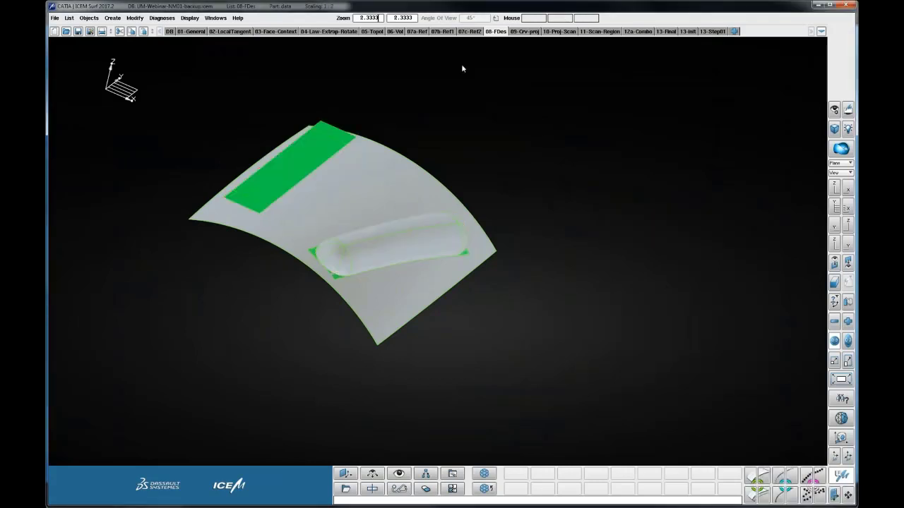
{"action": "left_click", "coordinate": [524, 31]}
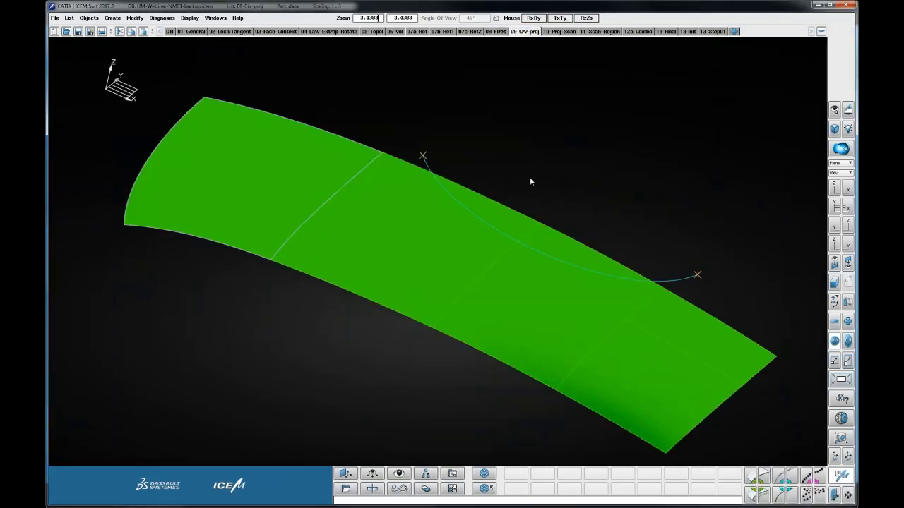
{"action": "middle_click_drag", "start_coordinate": [574, 194], "coordinate": [482, 244]}
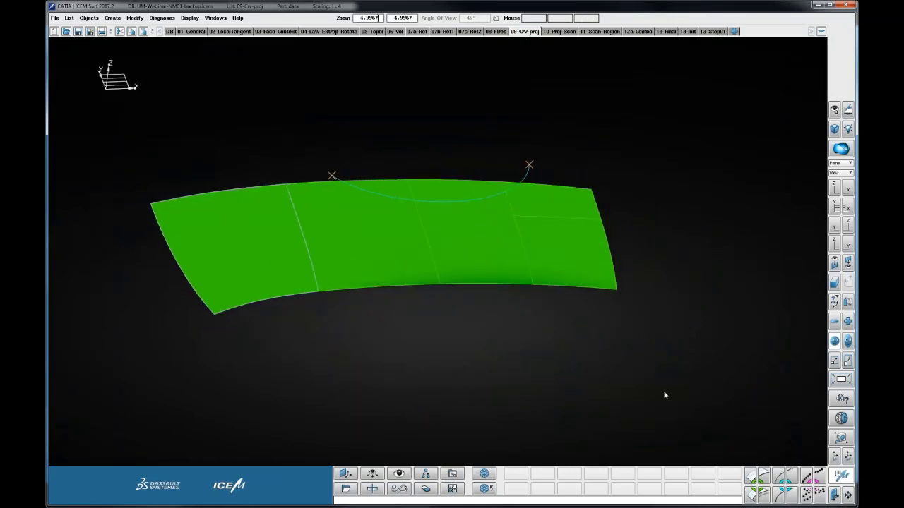
Step: Start Unified Modelling and pick all the green surface patches as the projection base
{"action": "left_click", "coordinate": [839, 477]}
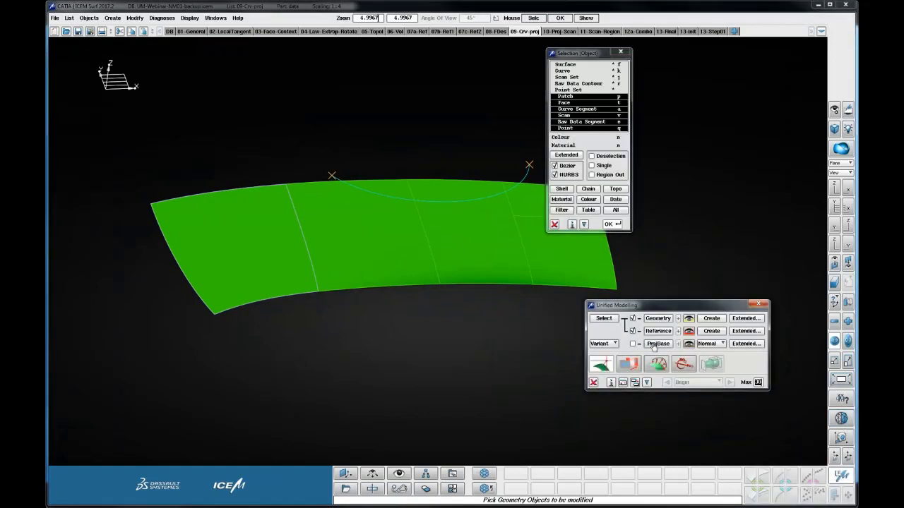
{"action": "left_click_drag", "start_coordinate": [258, 247], "coordinate": [595, 273]}
{"action": "middle_click", "coordinate": [398, 108]}
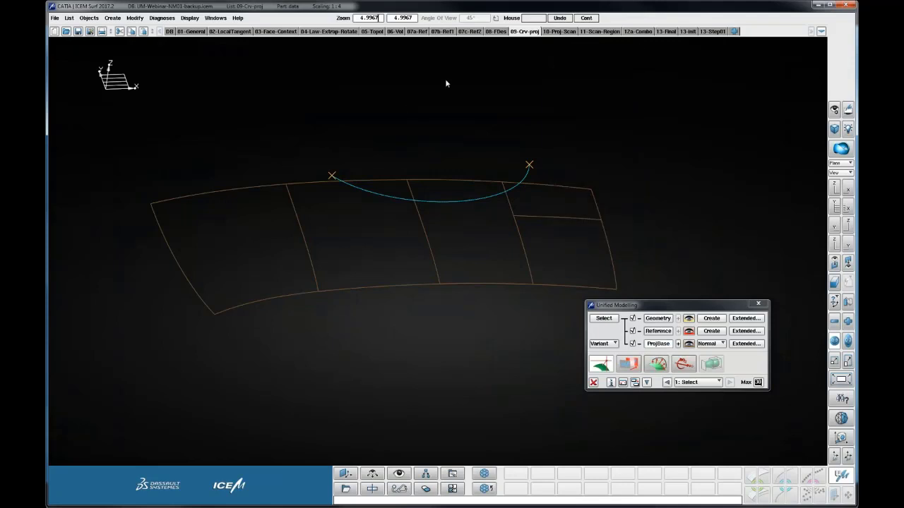
Step: Disable Reference and pick the cyan curve above the surface patches as the geometry to modify
{"action": "left_click", "coordinate": [632, 332]}
{"action": "left_click", "coordinate": [658, 318]}
{"action": "left_click", "coordinate": [529, 167]}
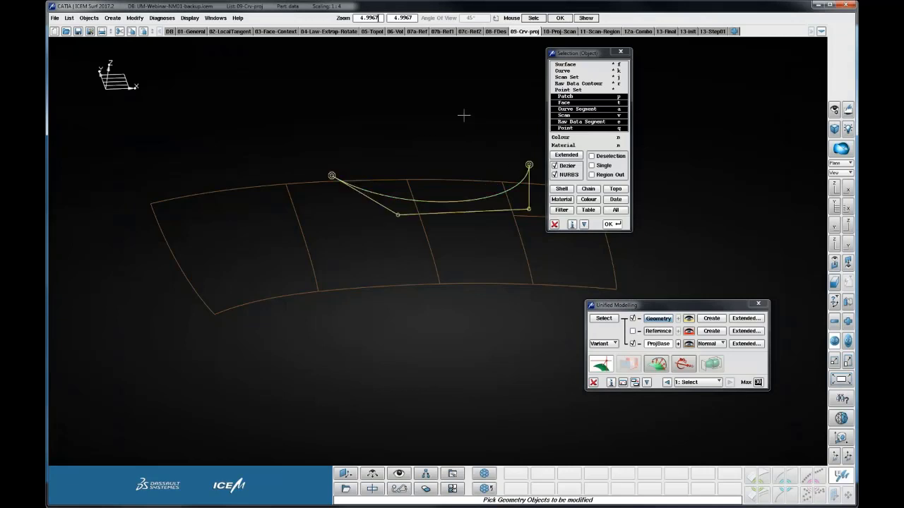
{"action": "middle_click", "coordinate": [464, 115]}
Step: Set the projection direction for the projection base to Z
{"action": "left_click_drag", "start_coordinate": [460, 115], "coordinate": [486, 120]}
{"action": "middle_click_drag", "start_coordinate": [516, 130], "coordinate": [535, 157]}
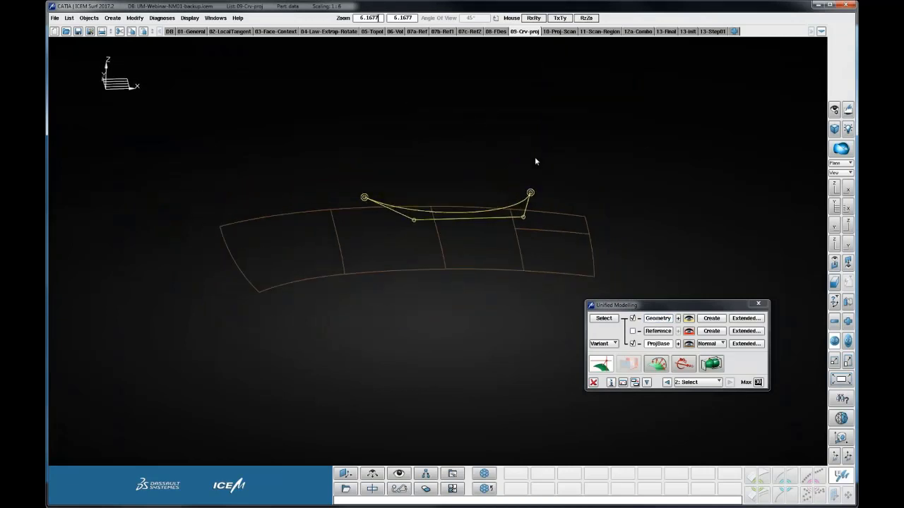
{"action": "right_click_drag", "start_coordinate": [534, 157], "coordinate": [553, 111]}
{"action": "left_click_drag", "start_coordinate": [553, 111], "coordinate": [601, 229]}
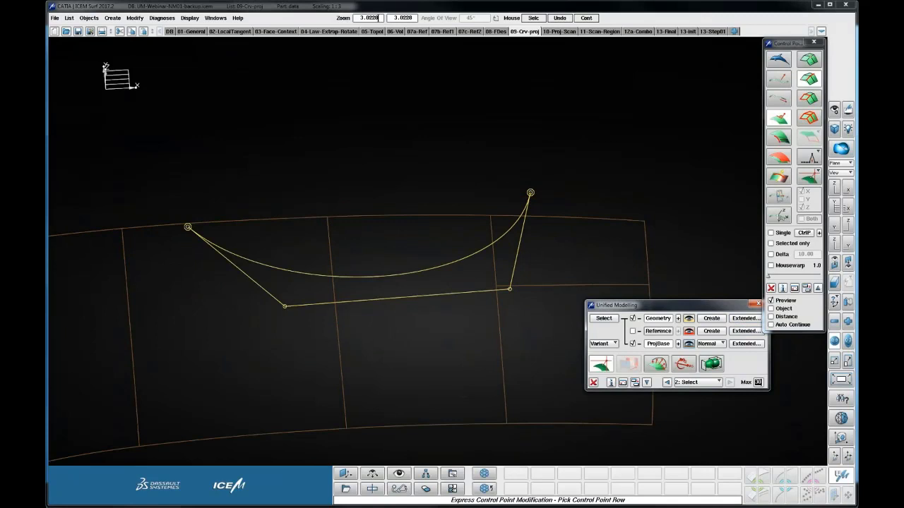
{"action": "left_click", "coordinate": [710, 343]}
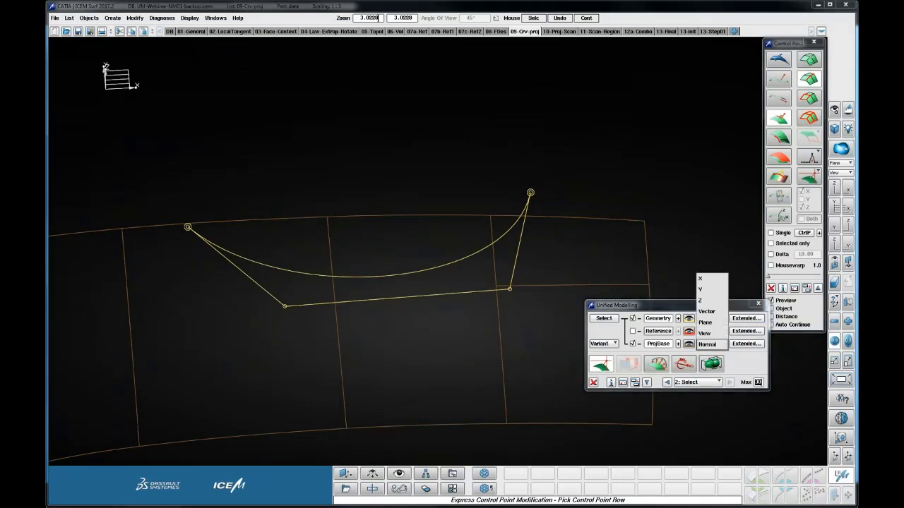
{"action": "left_click", "coordinate": [709, 302]}
Step: Switch the control point modification to single control points and adjust the curve's end point beside the split patch
{"action": "scroll", "coordinate": [588, 219], "scroll_direction": "down", "scroll_amount": 3}
{"action": "left_click_drag", "start_coordinate": [589, 219], "coordinate": [612, 205], "text": "shift"}
{"action": "left_click", "coordinate": [809, 59]}
{"action": "left_click_drag", "start_coordinate": [640, 151], "coordinate": [633, 142], "text": "shift"}
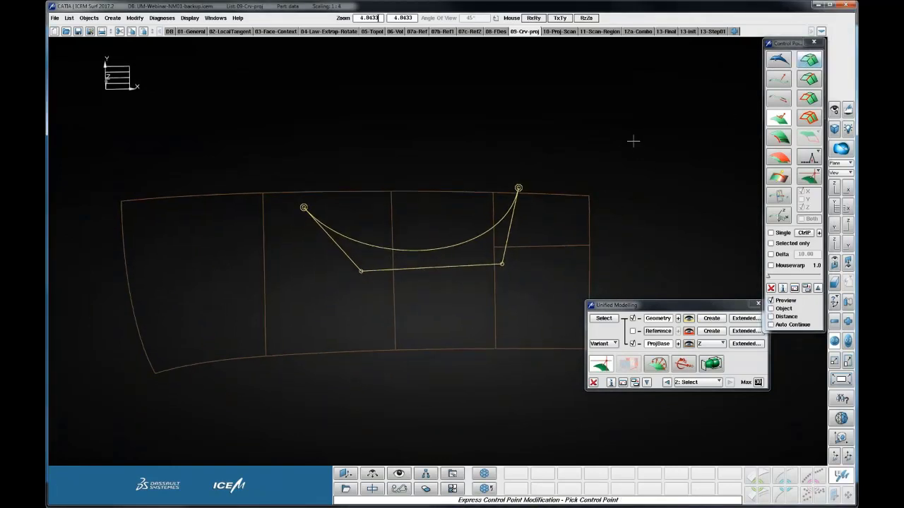
{"action": "left_click_drag", "start_coordinate": [555, 183], "coordinate": [596, 200], "text": "shift"}
{"action": "left_click", "coordinate": [517, 197]}
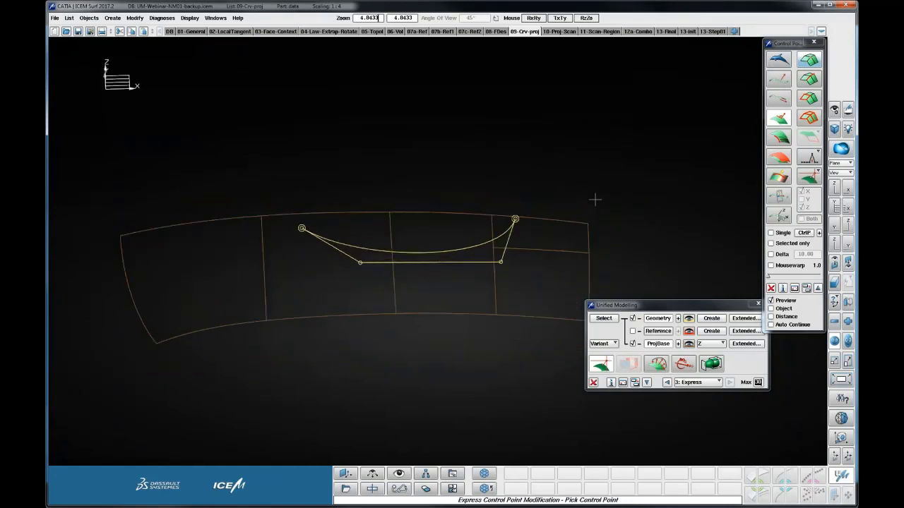
Step: Move the curve's two inner control points outward to widen and deepen the arc across the patches
{"action": "right_click_drag", "start_coordinate": [595, 200], "coordinate": [595, 183], "text": "shift"}
{"action": "middle_click_drag", "start_coordinate": [596, 183], "coordinate": [607, 143], "text": "shift"}
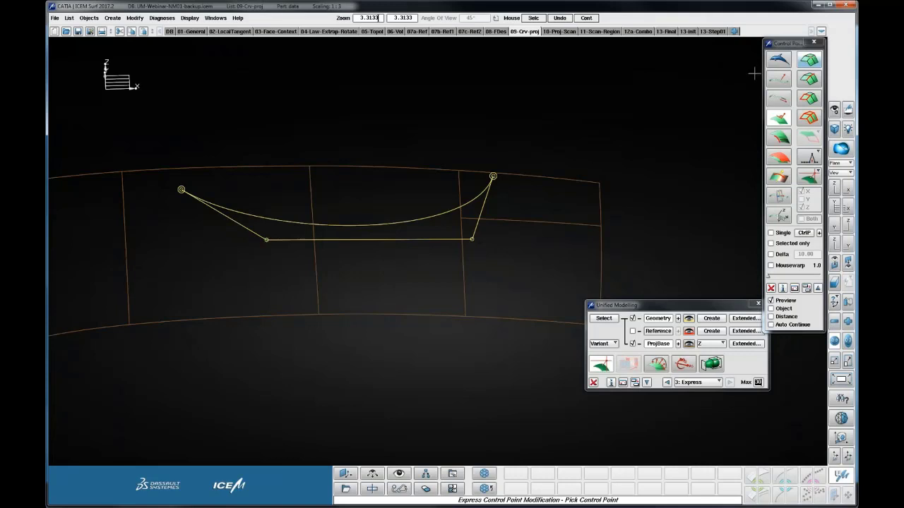
{"action": "left_click", "coordinate": [266, 240]}
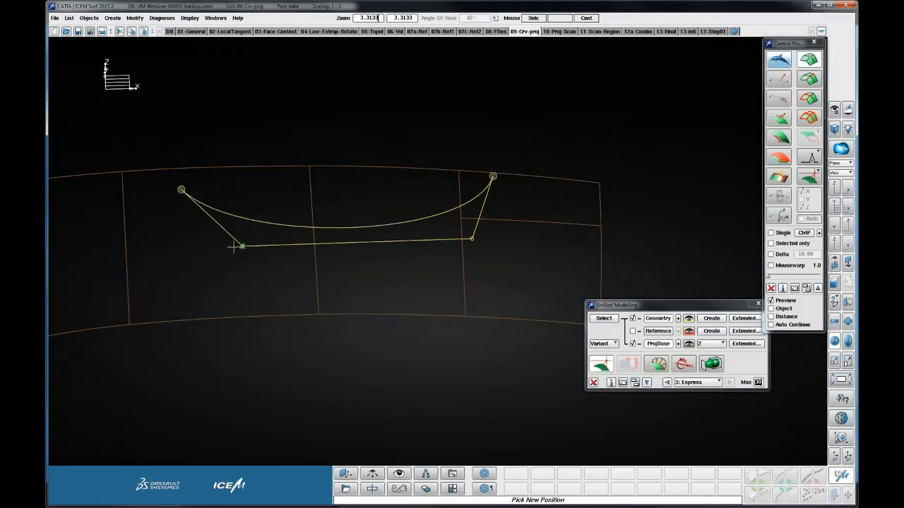
{"action": "left_click", "coordinate": [244, 240]}
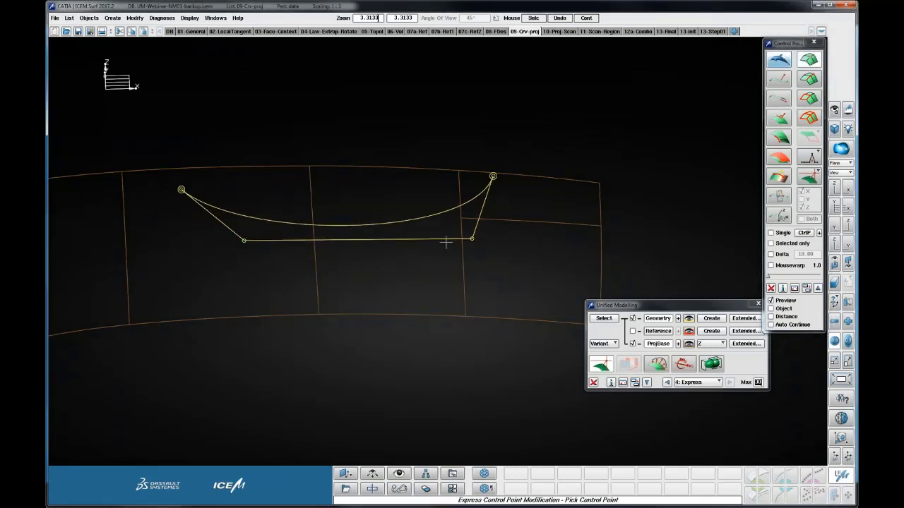
{"action": "left_click_drag", "start_coordinate": [444, 228], "coordinate": [650, 160], "text": "ctrl"}
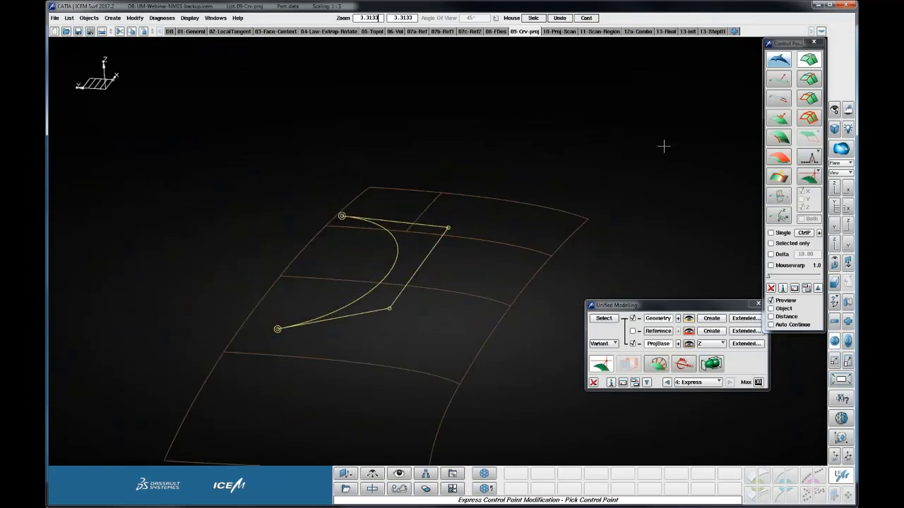
{"action": "left_click", "coordinate": [454, 228]}
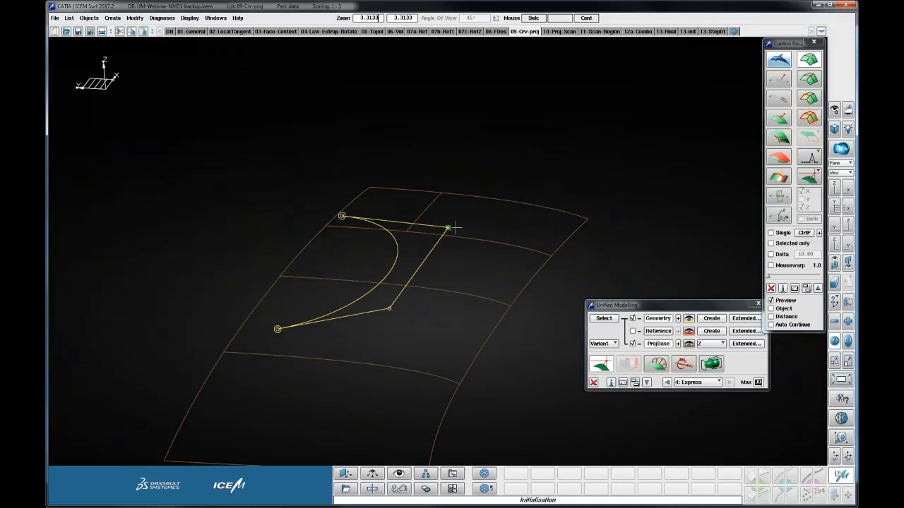
{"action": "left_click", "coordinate": [466, 229]}
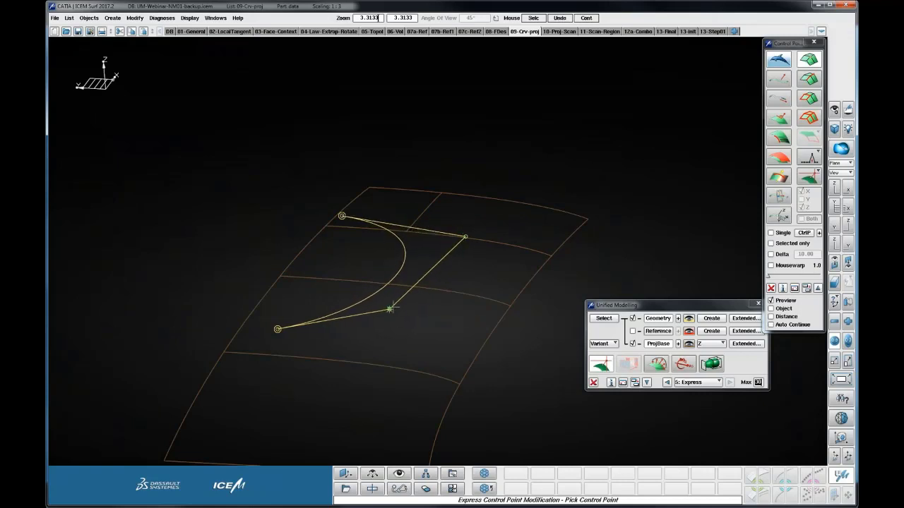
{"action": "left_click", "coordinate": [393, 310]}
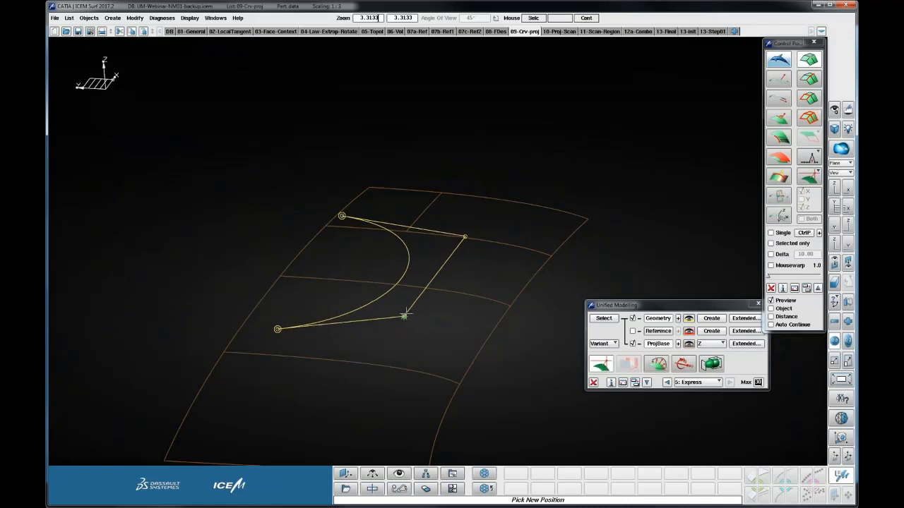
{"action": "left_click", "coordinate": [397, 337]}
Step: Open the extended settings of the projection base and turn on the Distance diagnosis for the curve
{"action": "left_click_drag", "start_coordinate": [530, 317], "coordinate": [459, 276], "text": "ctrl"}
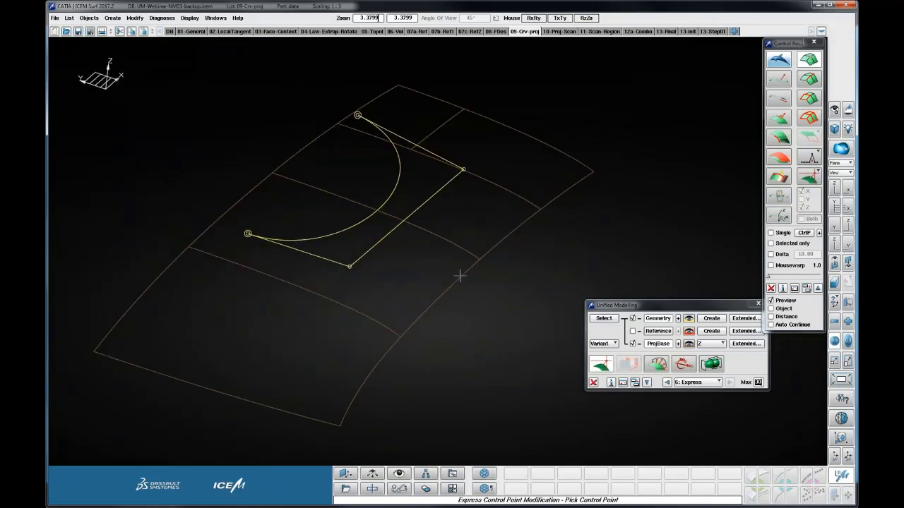
{"action": "middle_click_drag", "start_coordinate": [459, 276], "coordinate": [457, 283], "text": "ctrl"}
{"action": "left_click_drag", "start_coordinate": [671, 305], "coordinate": [617, 324]}
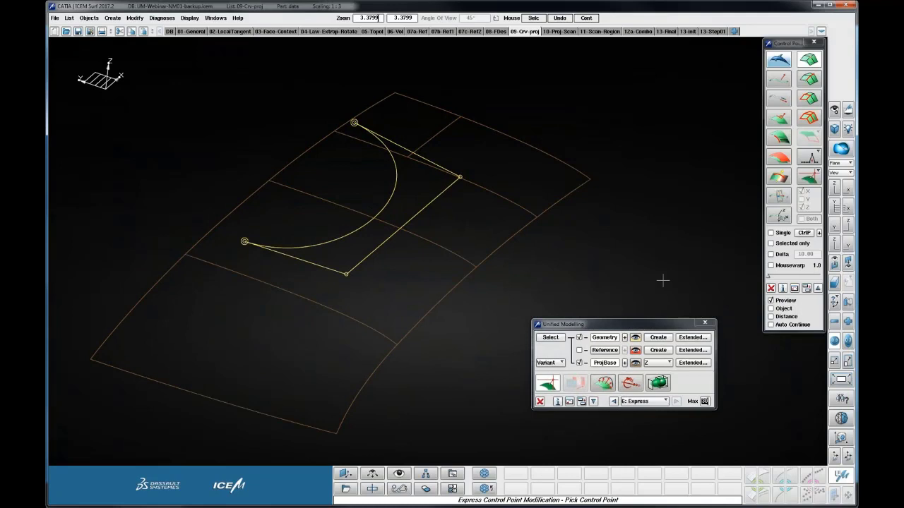
{"action": "left_click", "coordinate": [694, 363]}
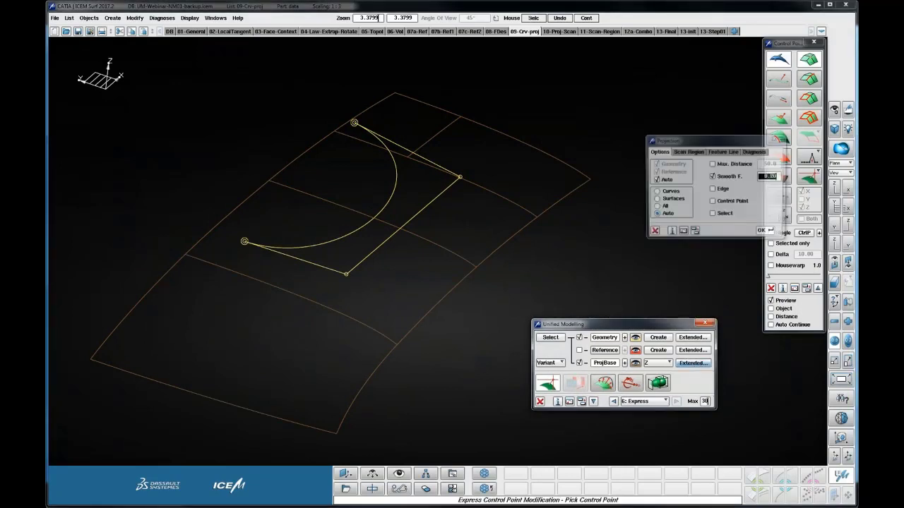
{"action": "left_click", "coordinate": [654, 164]}
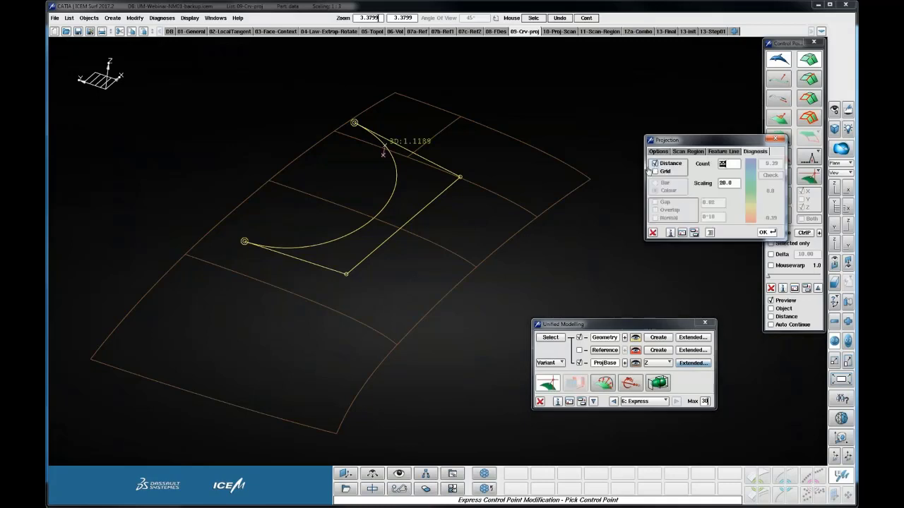
Step: Examine the projection distance along the curve, display it as a colour Grid diagnosis, and switch the grid off
{"action": "left_click_drag", "start_coordinate": [511, 261], "coordinate": [508, 252], "text": "ctrl"}
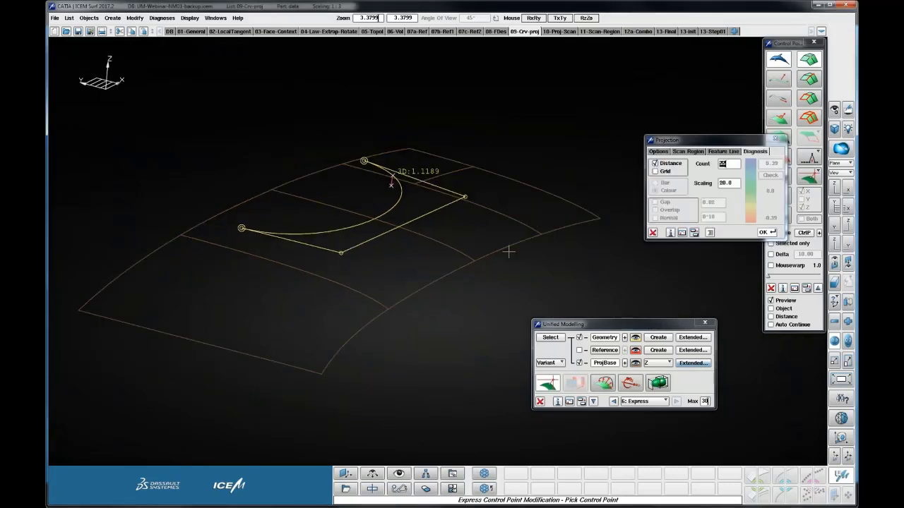
{"action": "middle_click_drag", "start_coordinate": [469, 210], "coordinate": [483, 262], "text": "ctrl"}
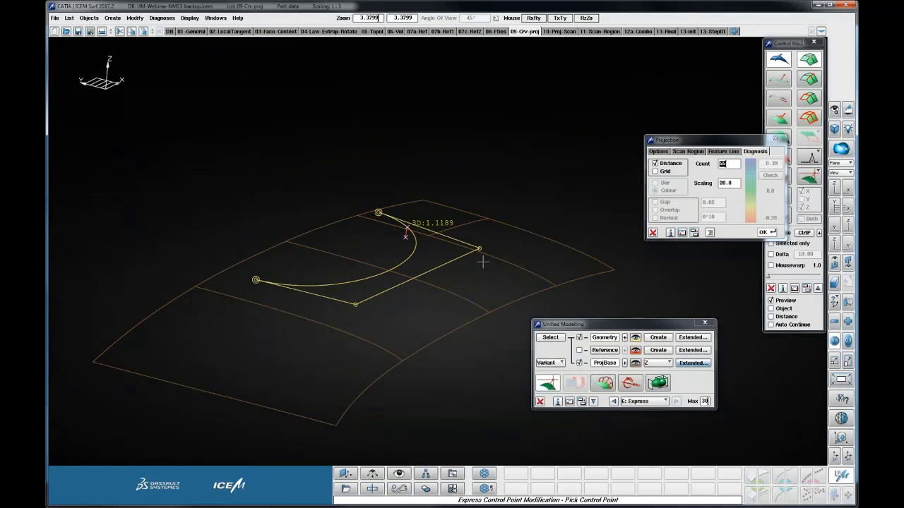
{"action": "right_click_drag", "start_coordinate": [483, 262], "coordinate": [468, 214], "text": "ctrl"}
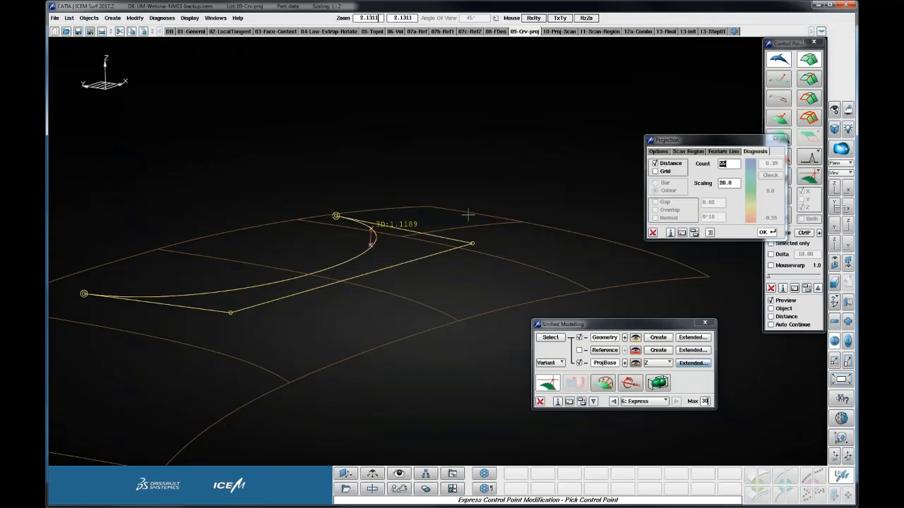
{"action": "left_click_drag", "start_coordinate": [468, 214], "coordinate": [661, 174], "text": "ctrl"}
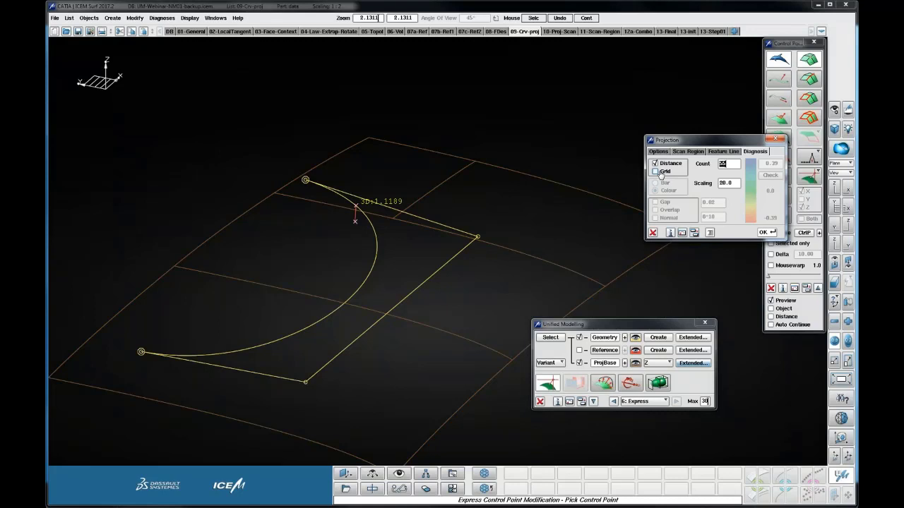
{"action": "left_click", "coordinate": [655, 171]}
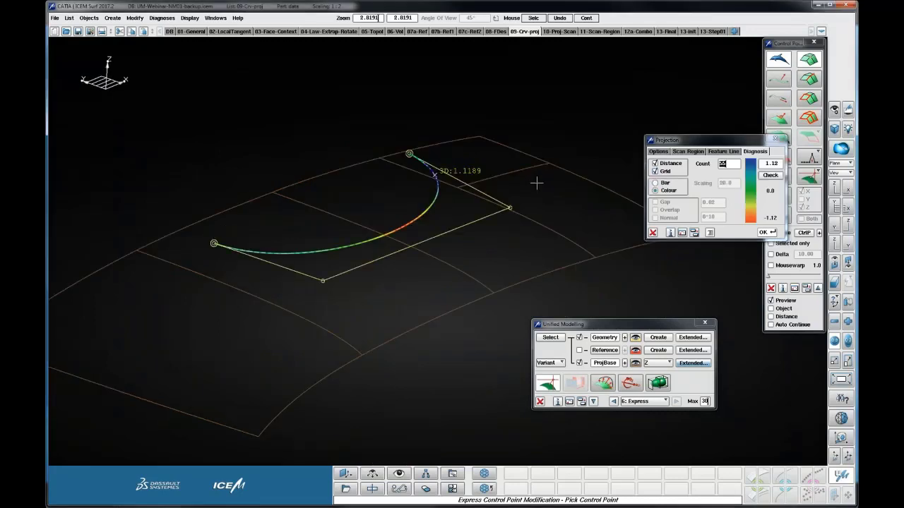
{"action": "left_click", "coordinate": [661, 172]}
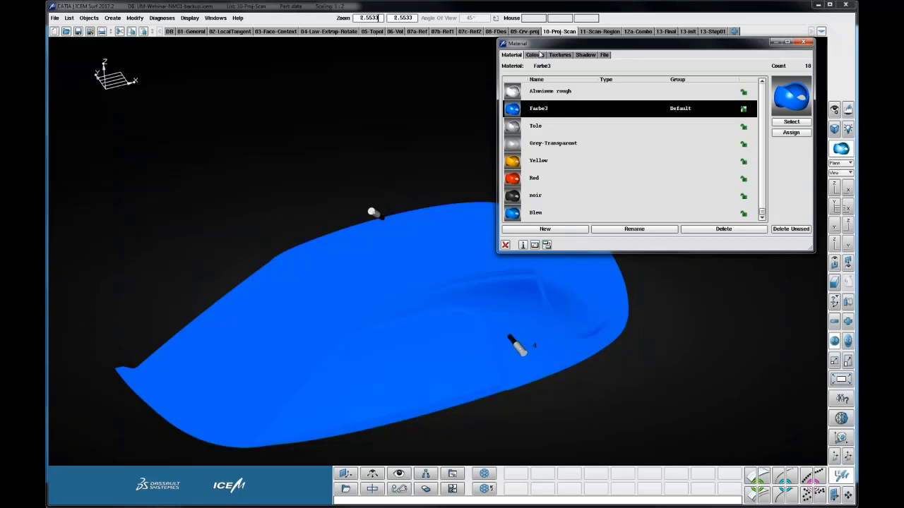
Step: Open the colour settings of the Farbe3 material, and hide the light symbols around the scanned body
{"action": "left_click", "coordinate": [540, 55]}
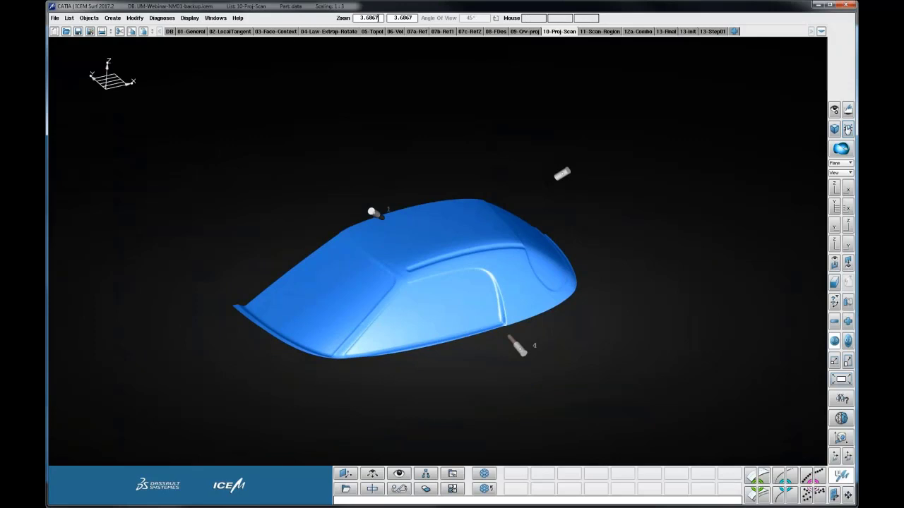
{"action": "left_click", "coordinate": [848, 129]}
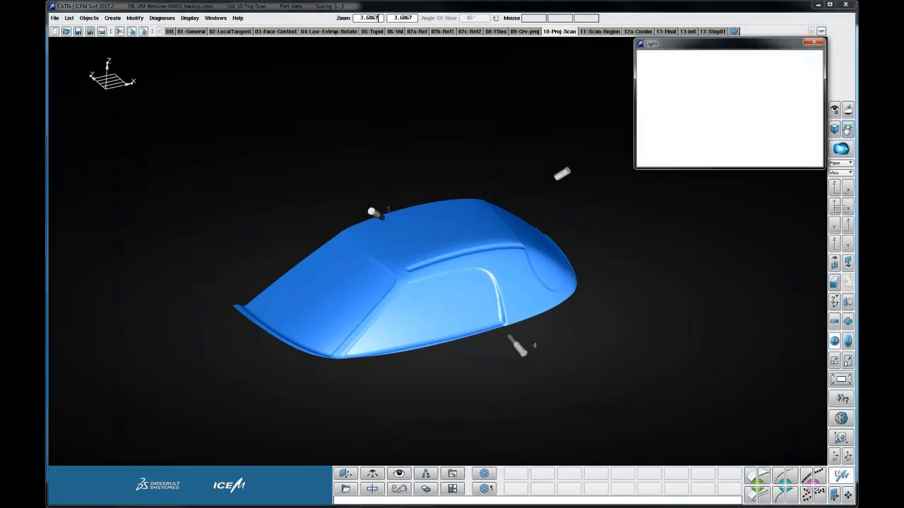
{"action": "left_click_drag", "start_coordinate": [458, 244], "coordinate": [437, 269], "text": "ctrl"}
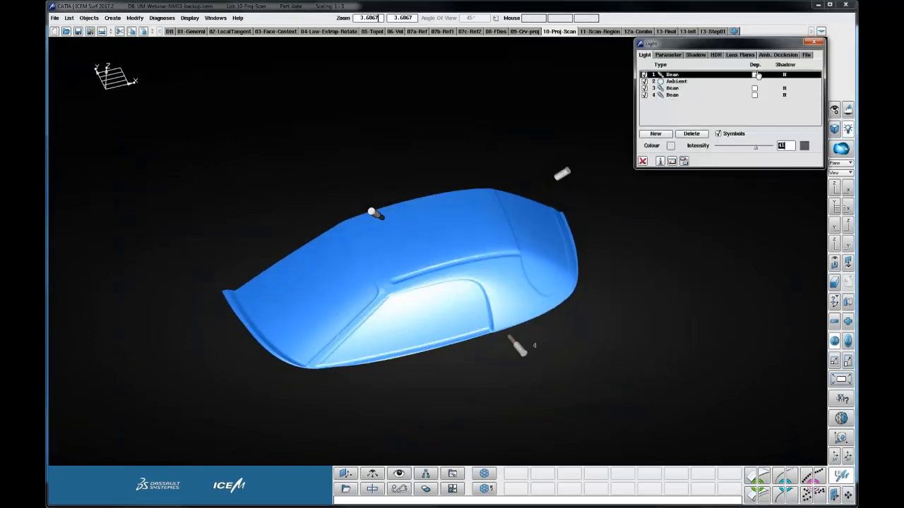
{"action": "left_click", "coordinate": [719, 133]}
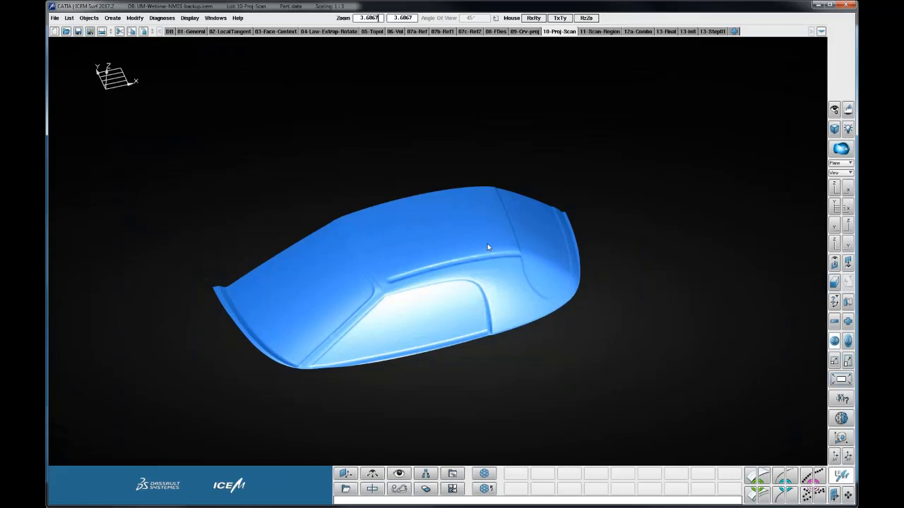
Step: Set up the creation of a Flat Region on the scan with a maximum angle of 3° and shading enabled
{"action": "left_click_drag", "start_coordinate": [488, 244], "coordinate": [490, 196]}
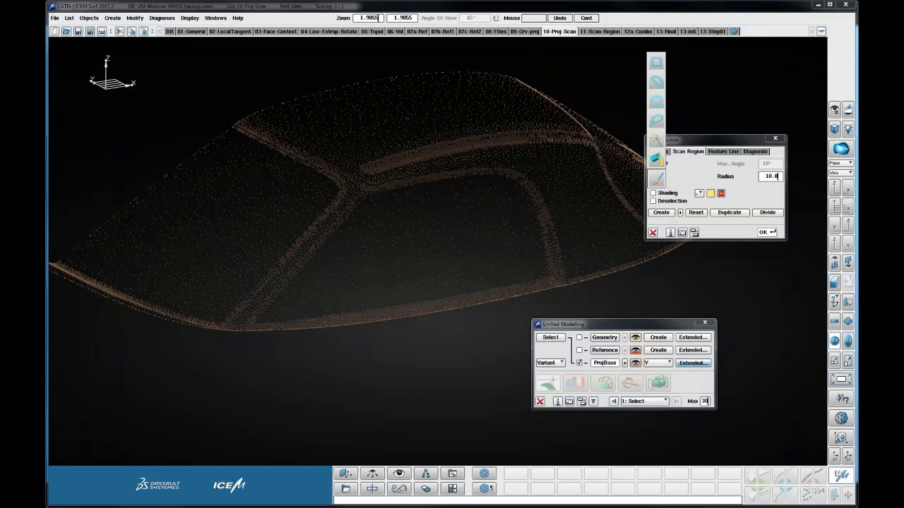
{"action": "left_click", "coordinate": [656, 141]}
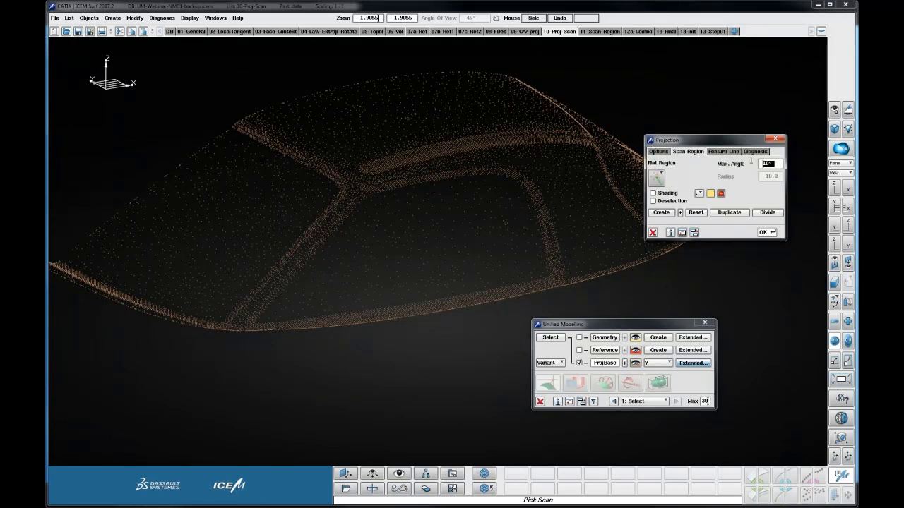
{"action": "type", "text": "3"}
{"action": "left_click", "coordinate": [670, 195]}
{"action": "left_click", "coordinate": [662, 213]}
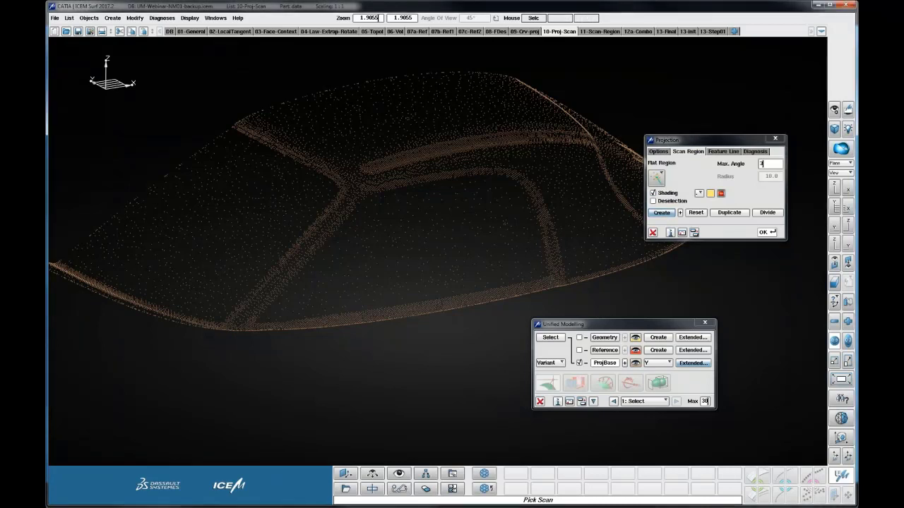
Step: Pick the middle, upper and lower areas of the side window to build up the flat scan region
{"action": "left_click", "coordinate": [553, 183]}
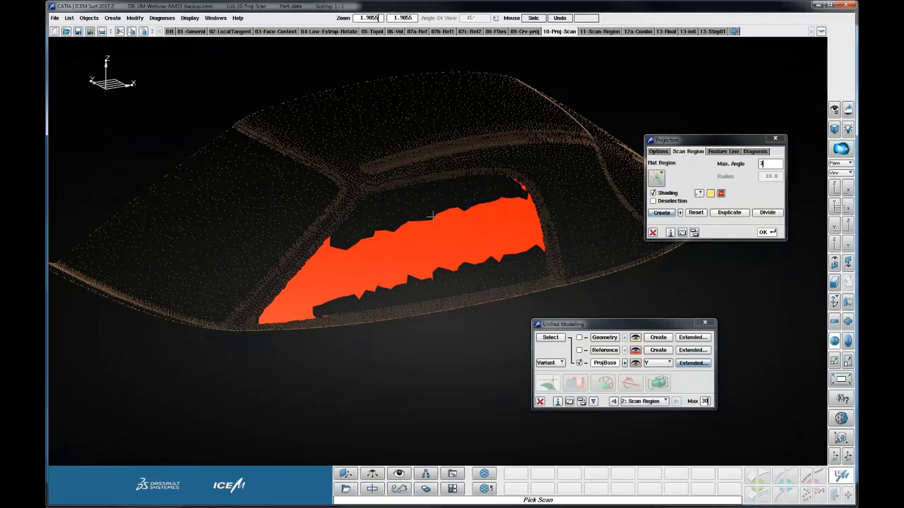
{"action": "left_click", "coordinate": [454, 274]}
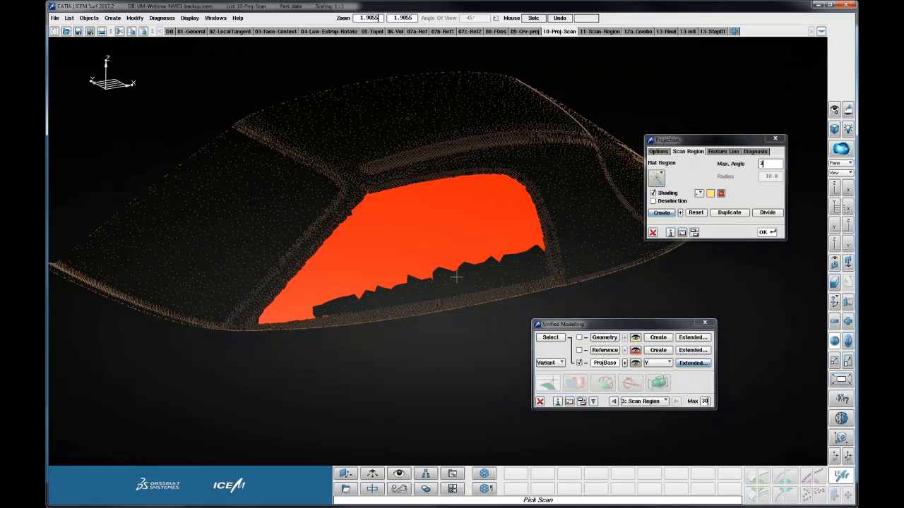
{"action": "left_click", "coordinate": [456, 278]}
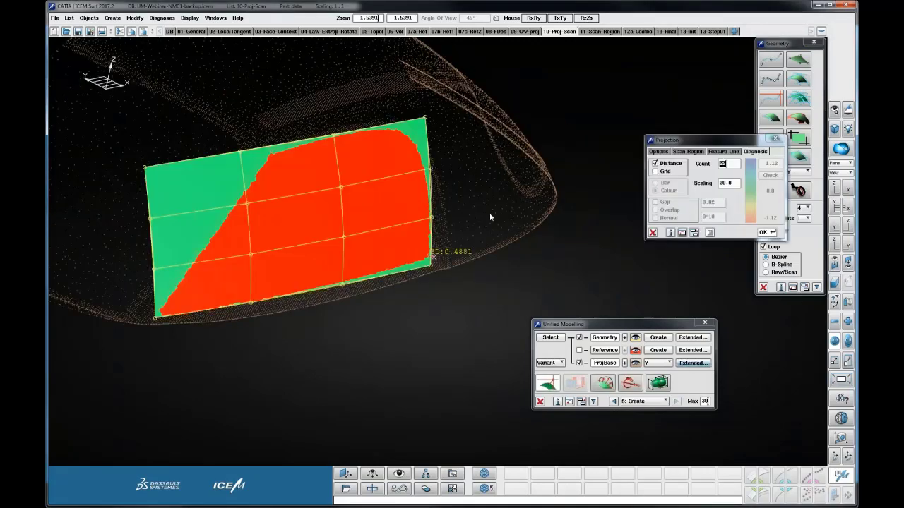
Step: Display the projection distance as a colour Grid on the patch and switch off the scan region's shading
{"action": "left_click", "coordinate": [655, 190]}
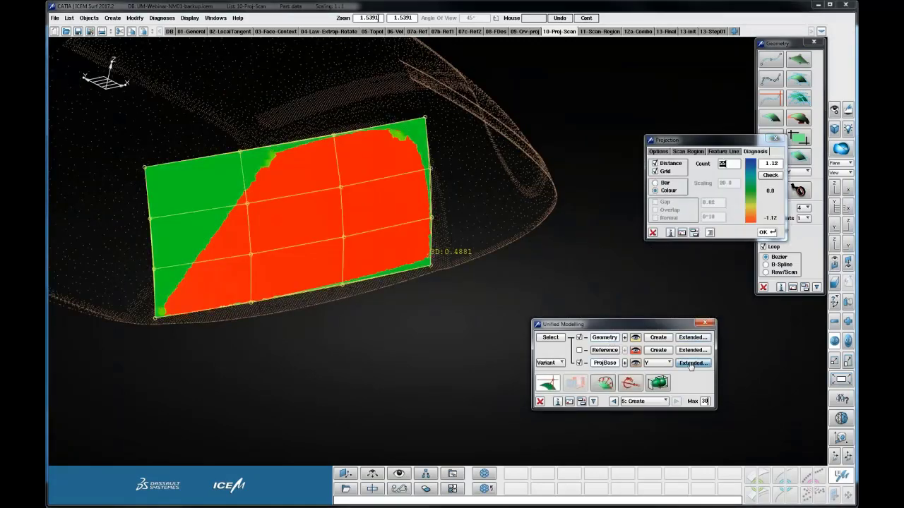
{"action": "left_click", "coordinate": [687, 151]}
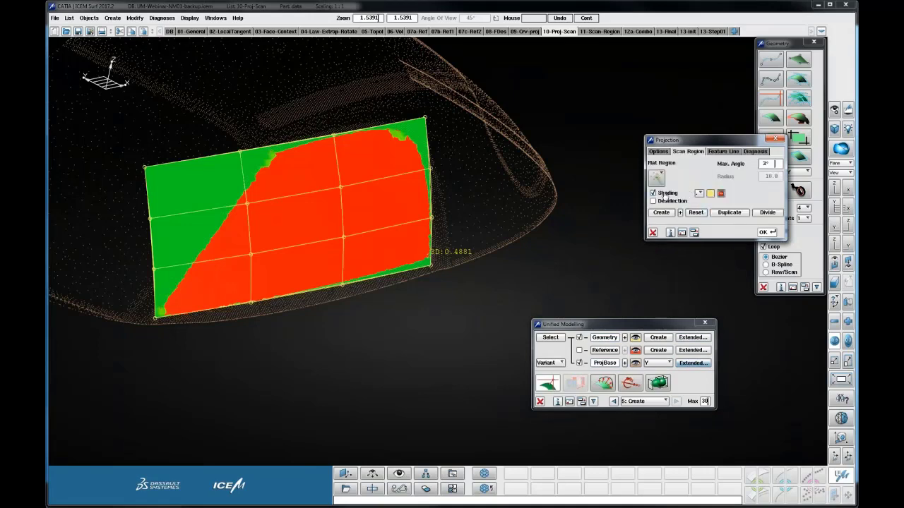
{"action": "left_click", "coordinate": [653, 193]}
{"action": "left_click_drag", "start_coordinate": [507, 213], "coordinate": [478, 210], "text": "ctrl"}
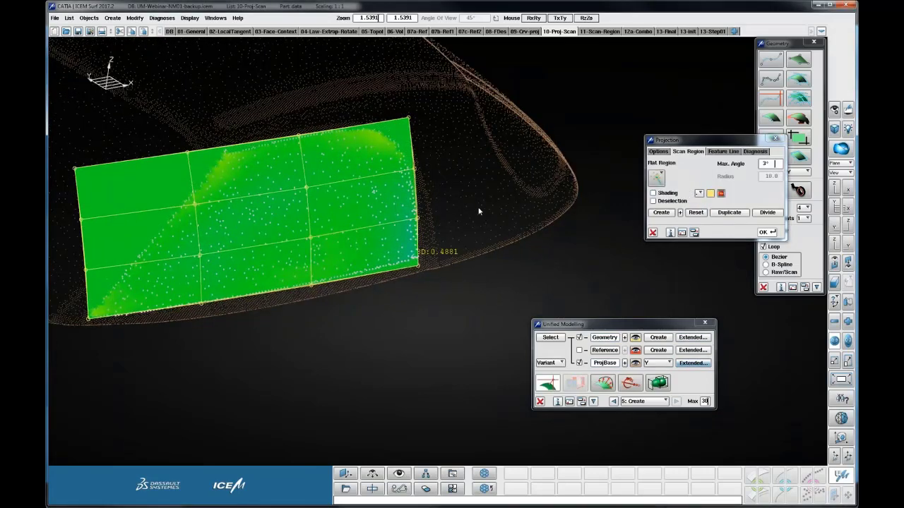
{"action": "middle_click_drag", "start_coordinate": [558, 189], "coordinate": [601, 213], "text": "ctrl"}
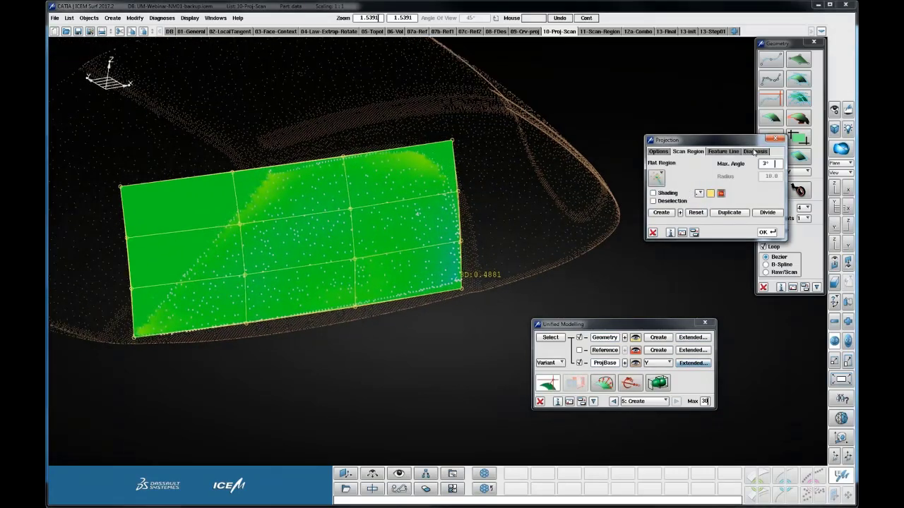
Step: Fit the colour range to the calculated distances, examine the patch's deviation from the scan, and switch off the Distance and Grid diagnosis
{"action": "left_click", "coordinate": [755, 151]}
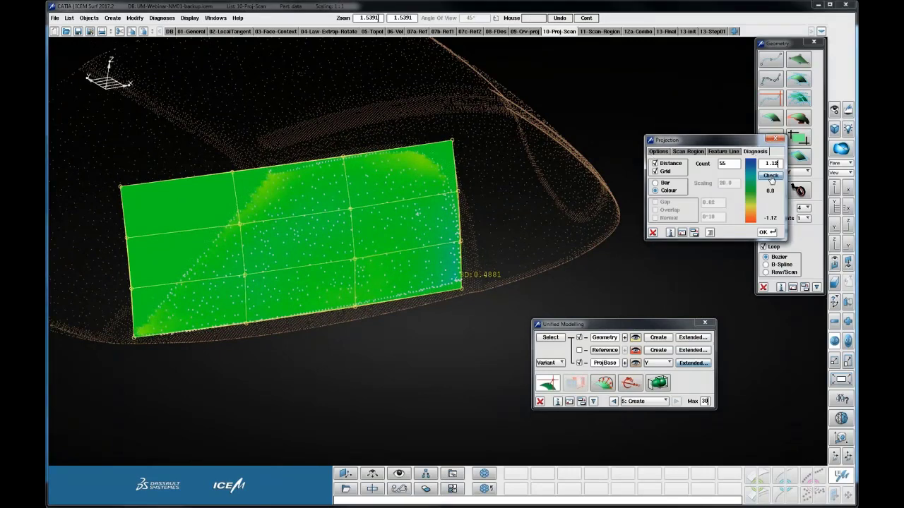
{"action": "left_click", "coordinate": [770, 176]}
{"action": "left_click_drag", "start_coordinate": [490, 228], "coordinate": [410, 201], "text": "ctrl"}
{"action": "right_click_drag", "start_coordinate": [410, 201], "coordinate": [425, 209], "text": "ctrl"}
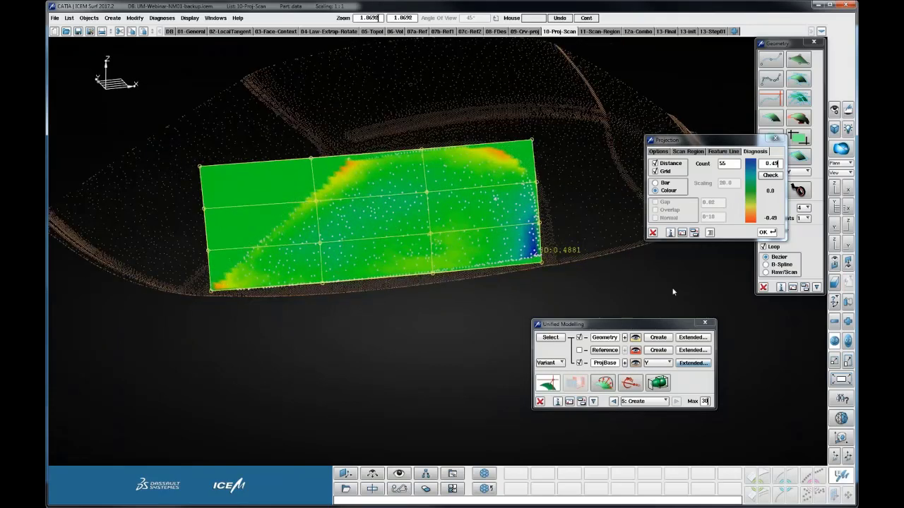
{"action": "left_click", "coordinate": [664, 170]}
{"action": "left_click", "coordinate": [667, 166]}
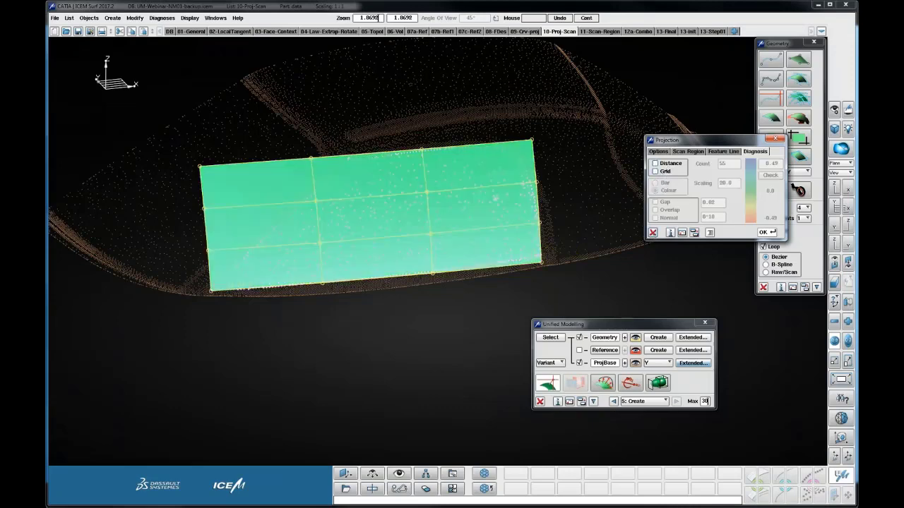
{"action": "left_click", "coordinate": [653, 233]}
Step: Deactivate the projection base and start control point modification on the patch
{"action": "left_click_drag", "start_coordinate": [553, 175], "coordinate": [498, 171], "text": "ctrl"}
{"action": "left_click", "coordinate": [579, 363]}
{"action": "left_click_drag", "start_coordinate": [553, 194], "coordinate": [529, 282], "text": "ctrl"}
{"action": "middle_click_drag", "start_coordinate": [529, 282], "coordinate": [518, 318], "text": "ctrl"}
{"action": "left_click", "coordinate": [555, 386]}
{"action": "left_click", "coordinate": [557, 387]}
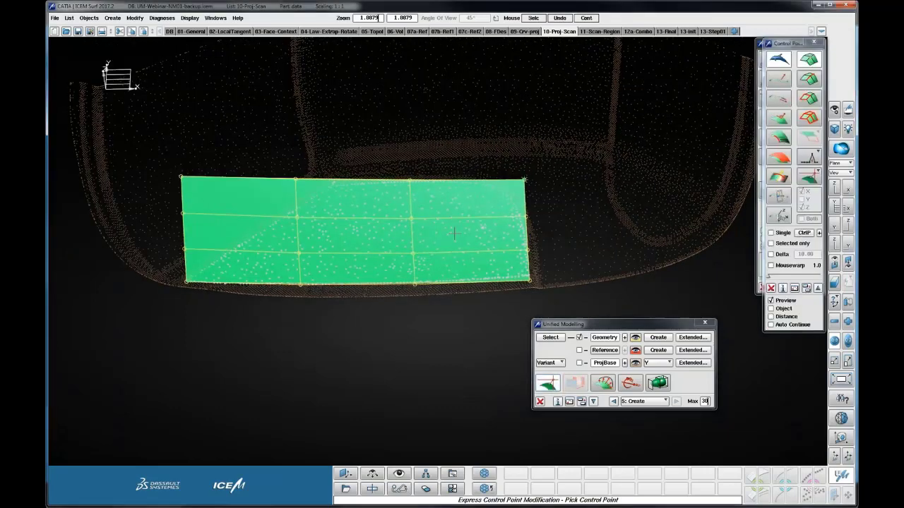
Step: Hide the surface shading of the patch so the selected scan points show through its control point net
{"action": "left_click_drag", "start_coordinate": [604, 154], "coordinate": [601, 86], "text": "ctrl"}
{"action": "left_click", "coordinate": [635, 337]}
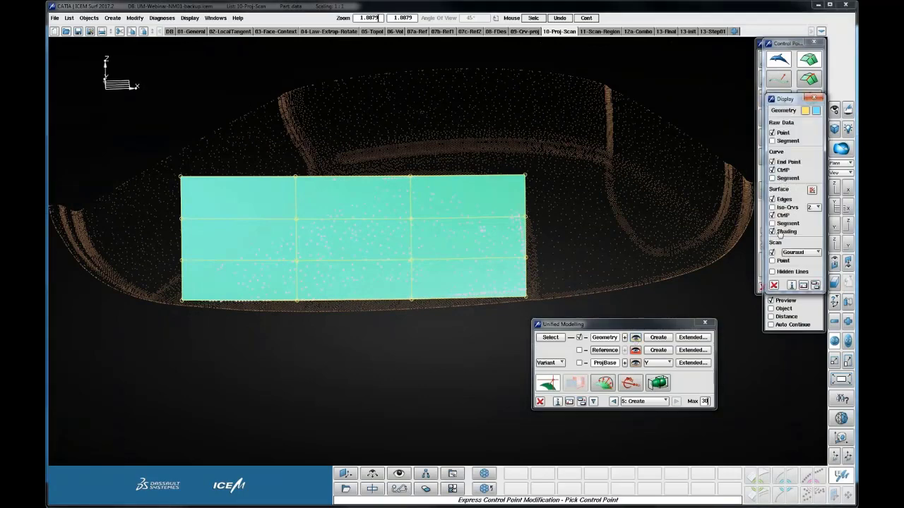
{"action": "left_click", "coordinate": [773, 231]}
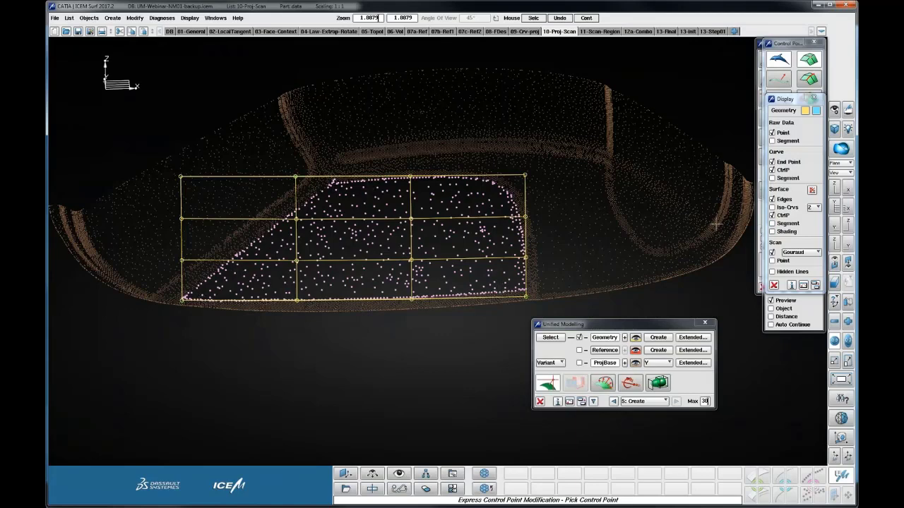
{"action": "left_click", "coordinate": [774, 284]}
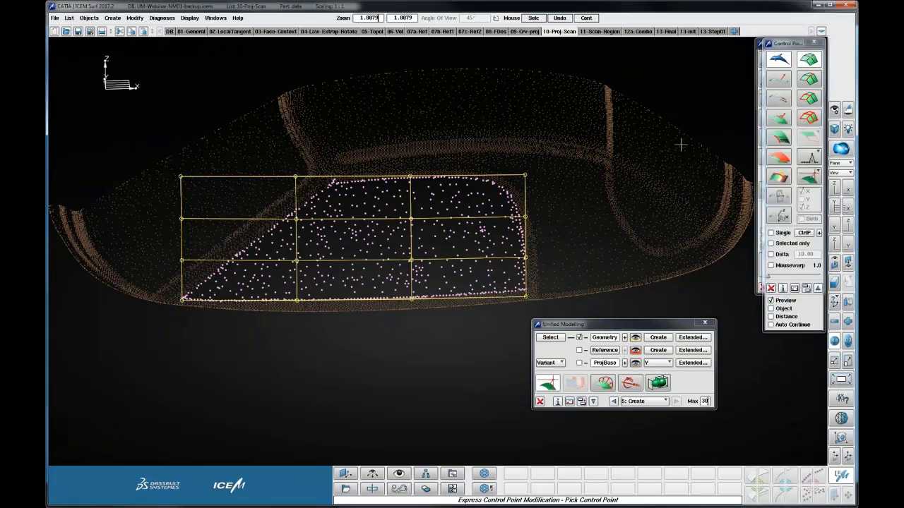
Step: Enlarge the patch beyond the flat scan region by moving its upper, left, lower and right control point rows outward
{"action": "left_click", "coordinate": [783, 140]}
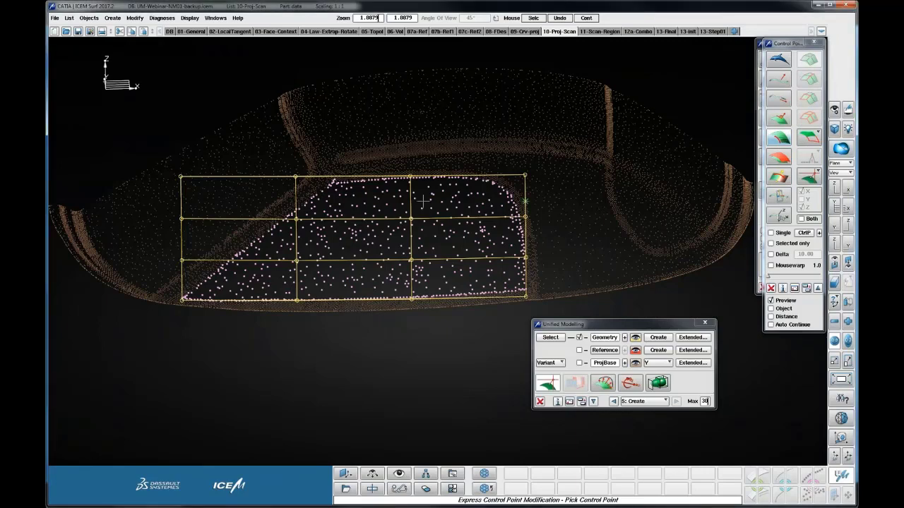
{"action": "left_click", "coordinate": [625, 363]}
{"action": "left_click", "coordinate": [809, 79]}
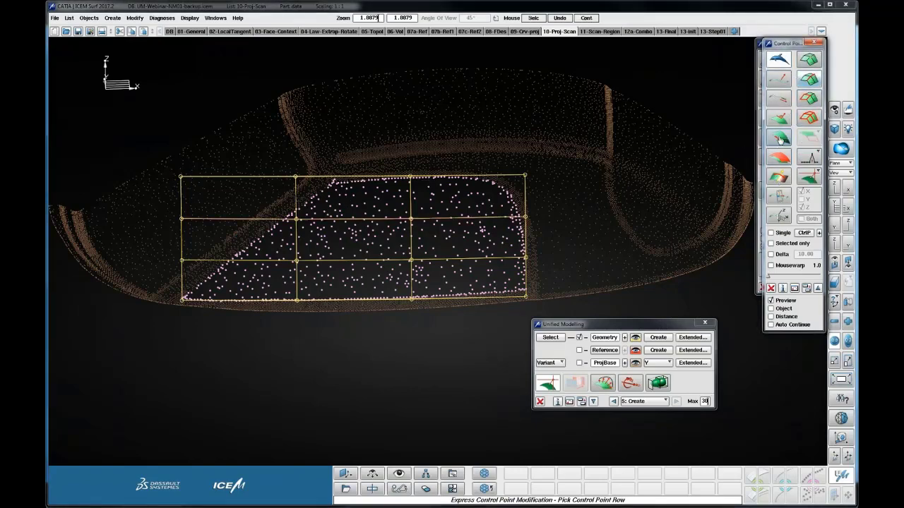
{"action": "left_click", "coordinate": [361, 175]}
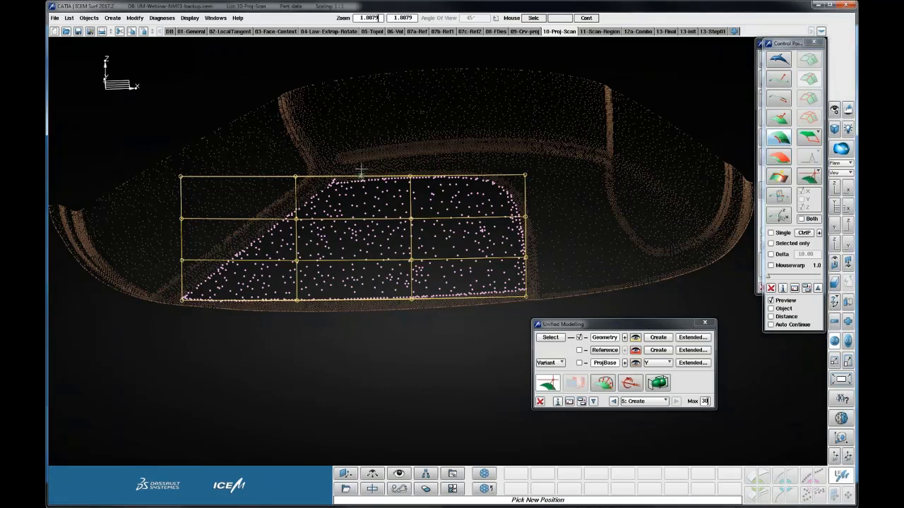
{"action": "left_click", "coordinate": [360, 164]}
{"action": "left_click", "coordinate": [181, 230]}
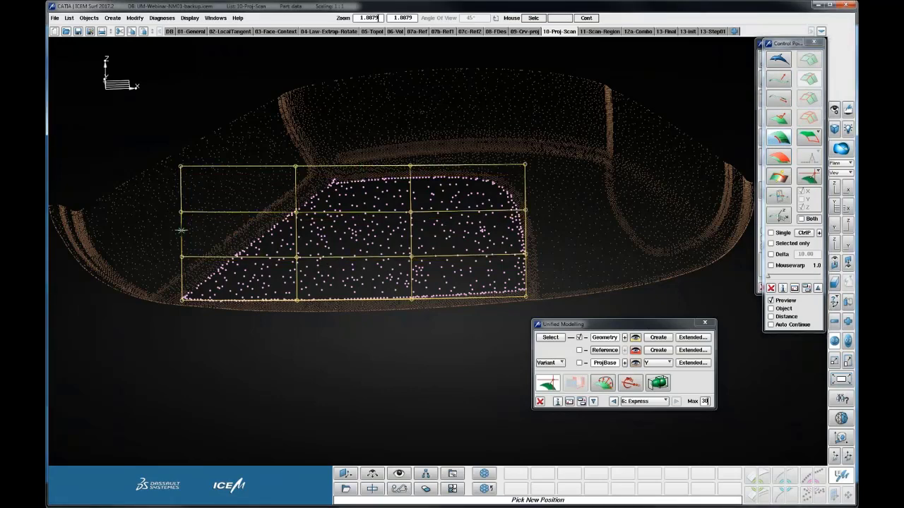
{"action": "left_click", "coordinate": [164, 229]}
{"action": "left_click", "coordinate": [353, 301]}
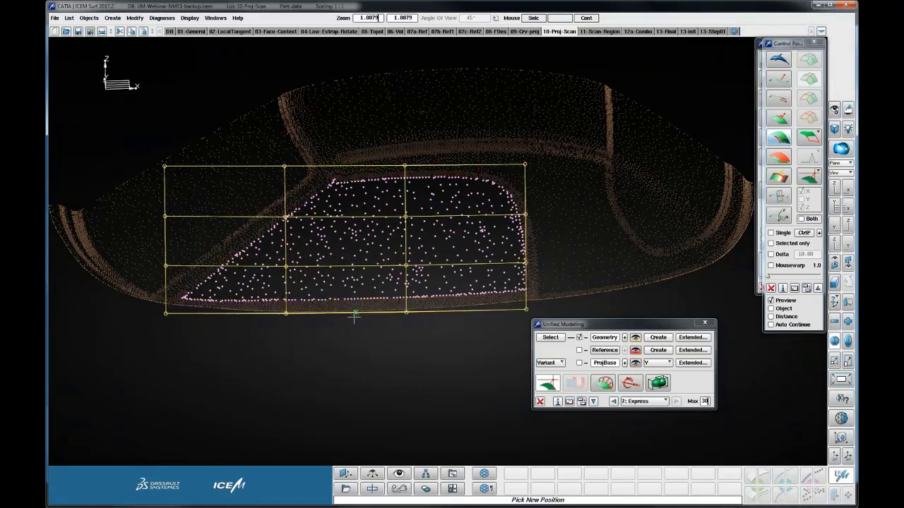
{"action": "left_click", "coordinate": [353, 316]}
{"action": "left_click", "coordinate": [527, 240]}
{"action": "left_click", "coordinate": [541, 240]}
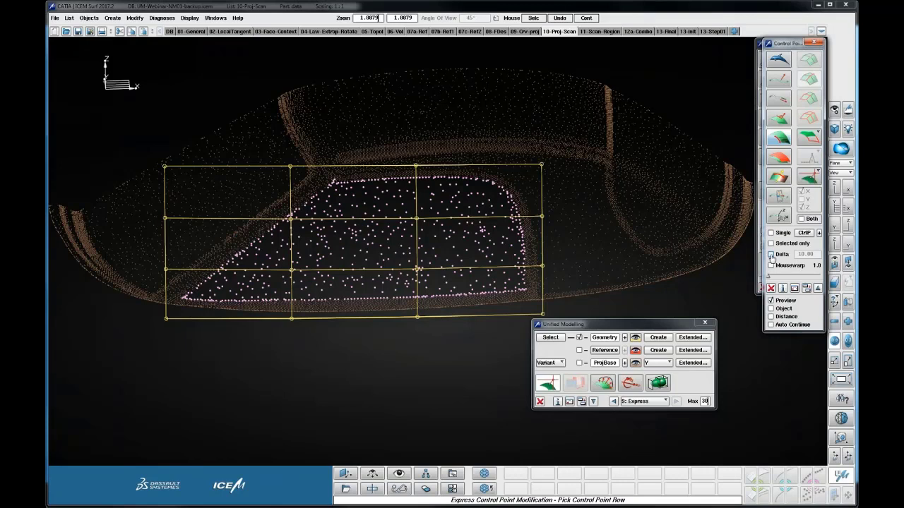
Step: Try moving the patch's right, upper and lower edge rows in fixed Delta increments of 10.00
{"action": "left_click", "coordinate": [771, 255]}
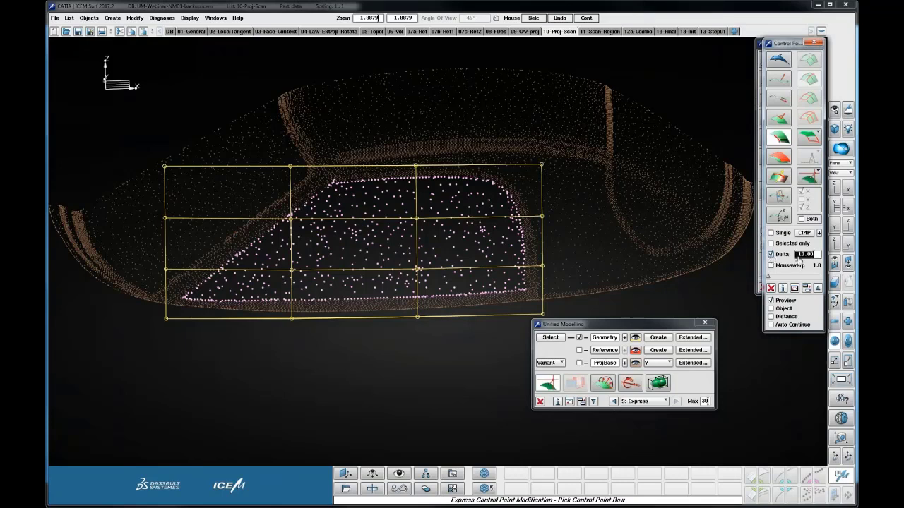
{"action": "left_click", "coordinate": [546, 235]}
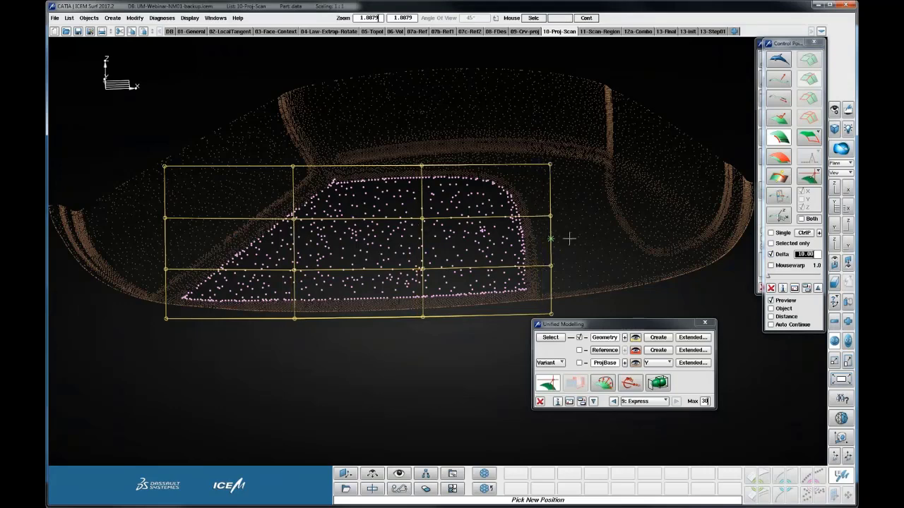
{"action": "left_click", "coordinate": [444, 161]}
{"action": "left_click", "coordinate": [462, 317]}
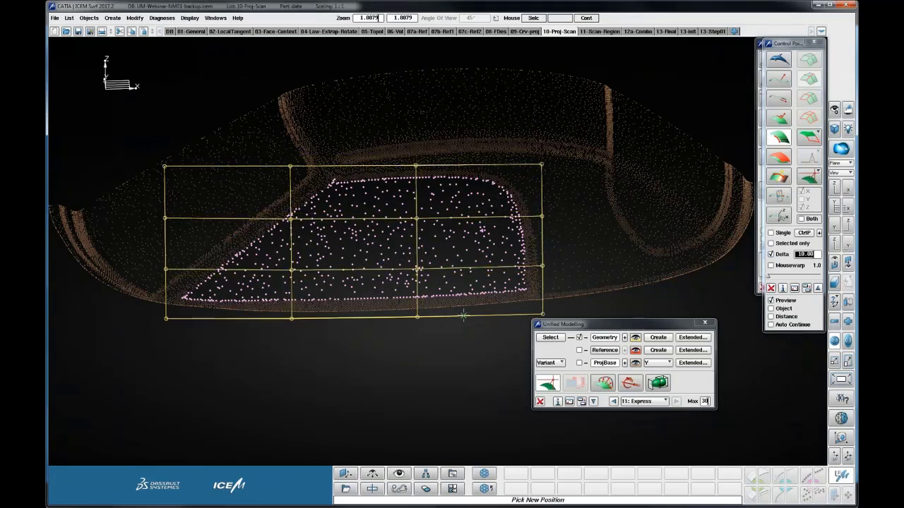
{"action": "left_click", "coordinate": [463, 315]}
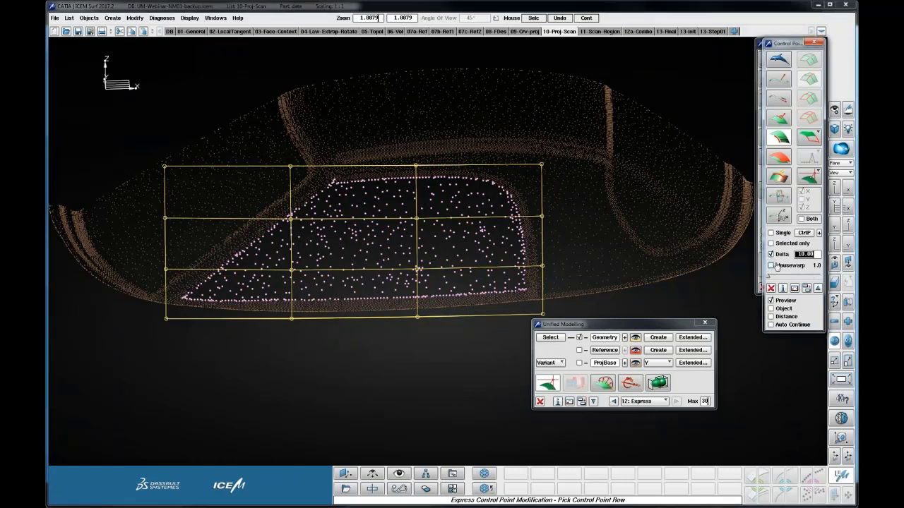
Step: Move the patch's right edge row slightly outward with Mousewarp at 12.0, and switch off Delta and Mousewarp
{"action": "left_click", "coordinate": [771, 265]}
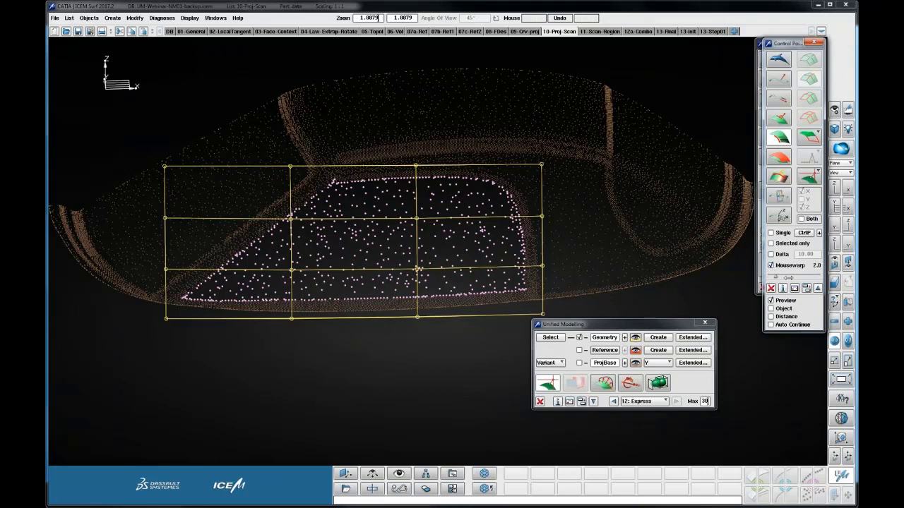
{"action": "left_click", "coordinate": [544, 240]}
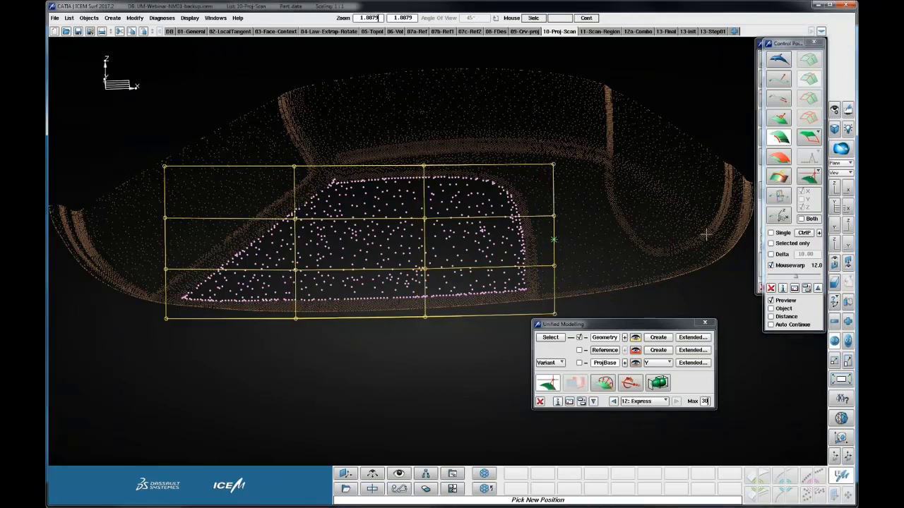
{"action": "left_click", "coordinate": [586, 235]}
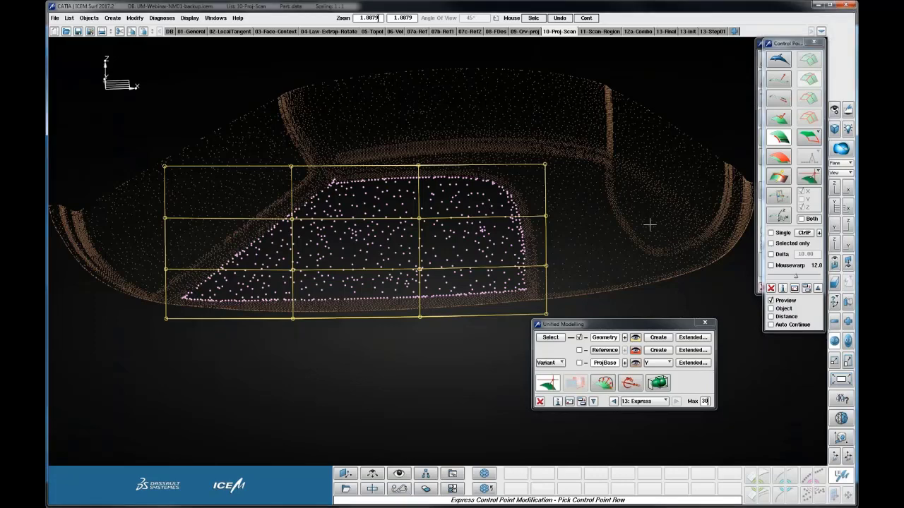
{"action": "key", "text": "ctrl"}
{"action": "left_click_drag", "start_coordinate": [613, 224], "coordinate": [515, 315], "text": "ctrl"}
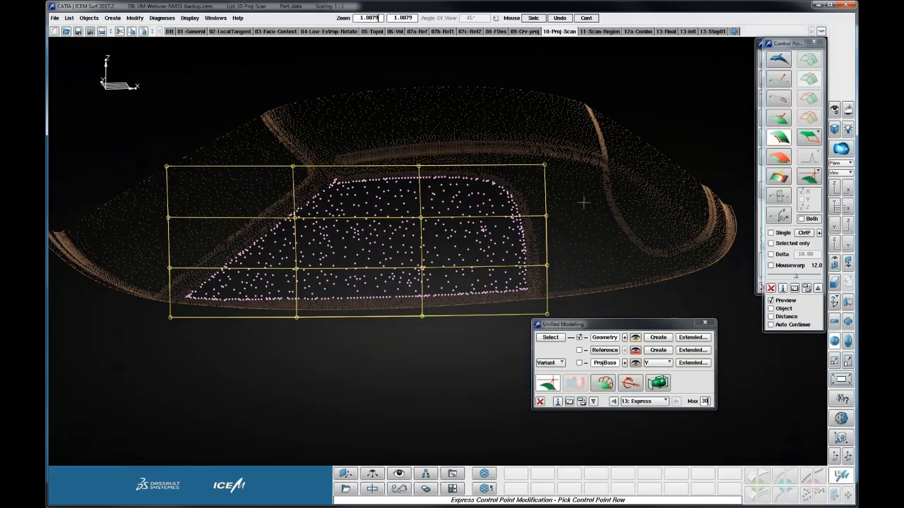
Step: Activate only the projection base and create an Edge feature line around the boundary of the selected scan region
{"action": "left_click", "coordinate": [579, 363]}
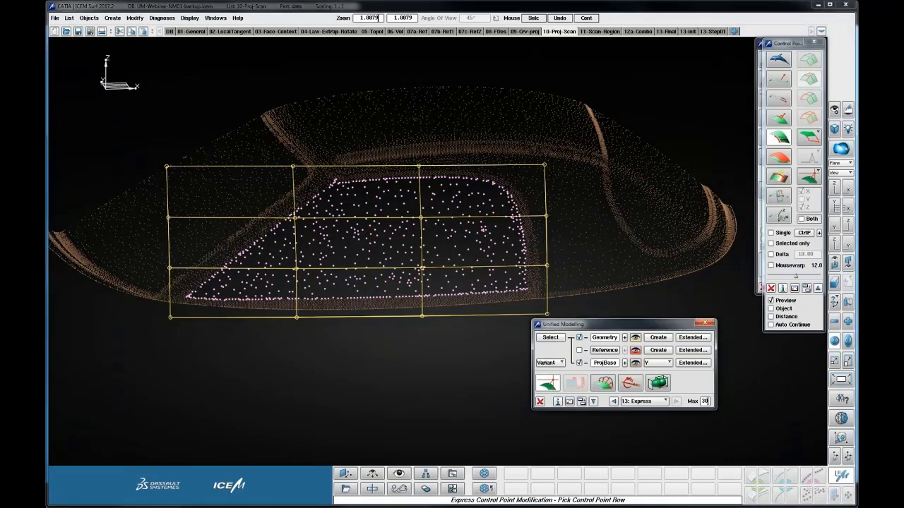
{"action": "left_click", "coordinate": [579, 338]}
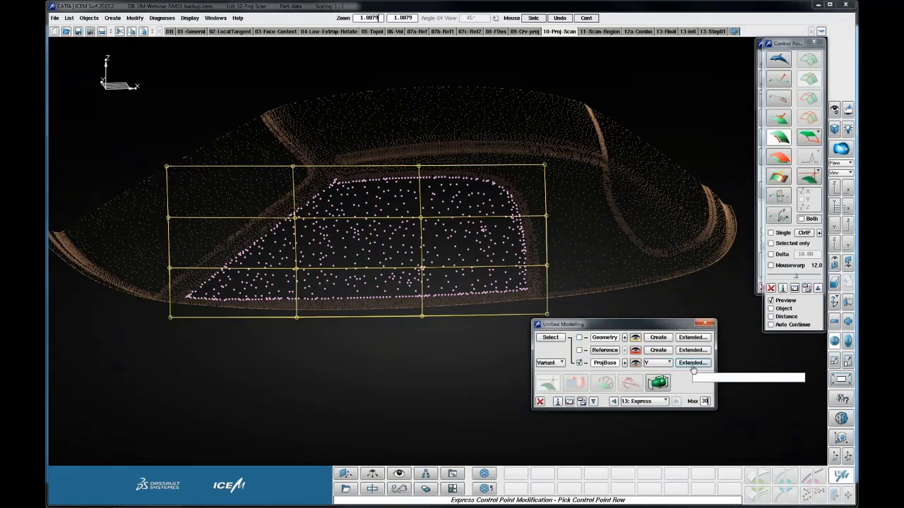
{"action": "left_click", "coordinate": [692, 363]}
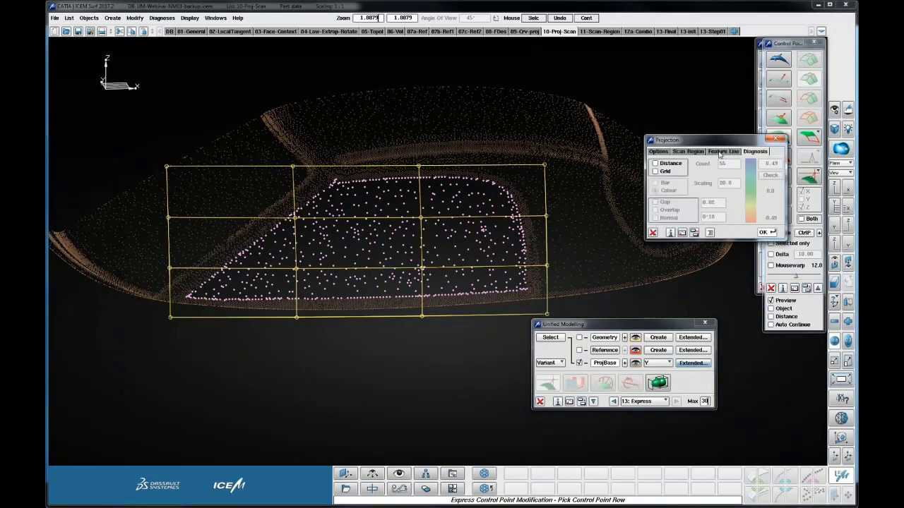
{"action": "left_click", "coordinate": [722, 152]}
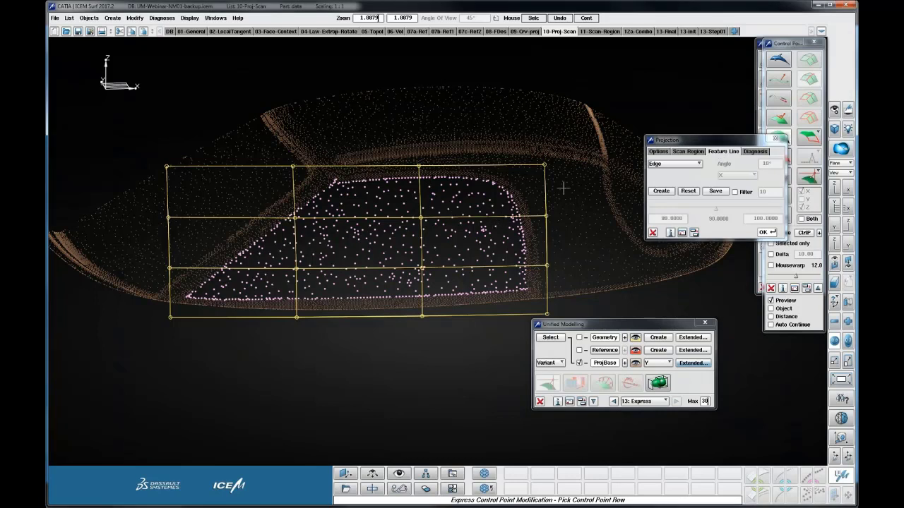
{"action": "left_click", "coordinate": [676, 170]}
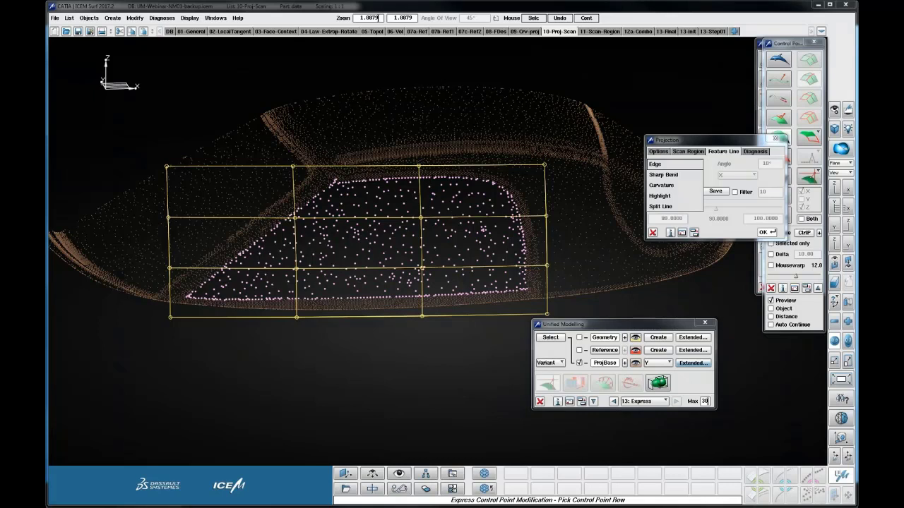
{"action": "left_click", "coordinate": [670, 167]}
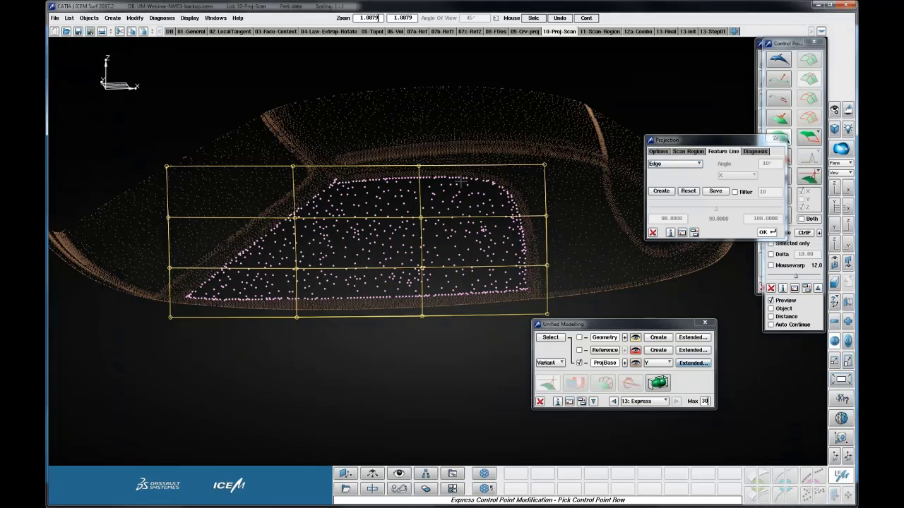
{"action": "left_click", "coordinate": [661, 191]}
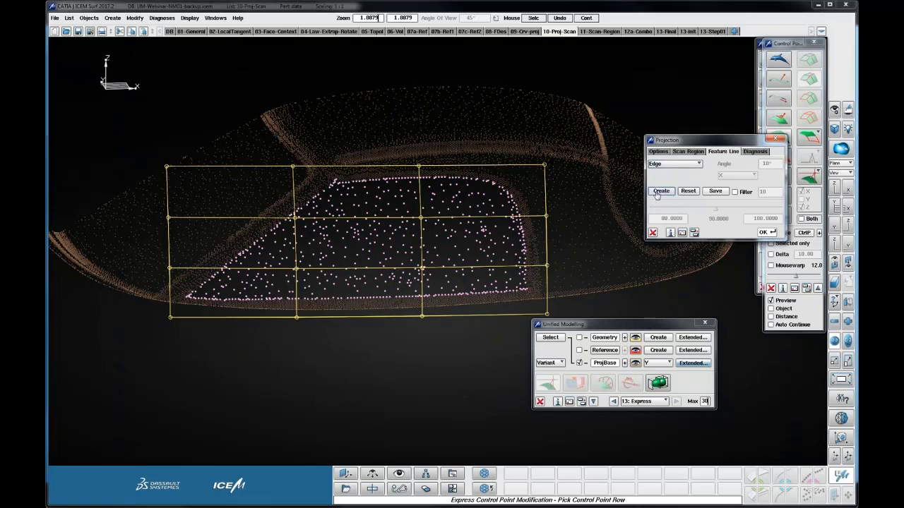
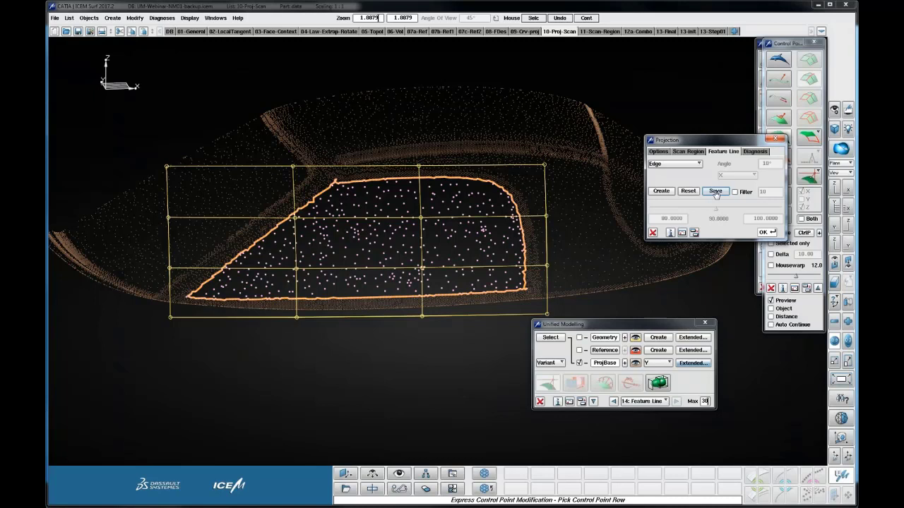
{"action": "left_click", "coordinate": [654, 233]}
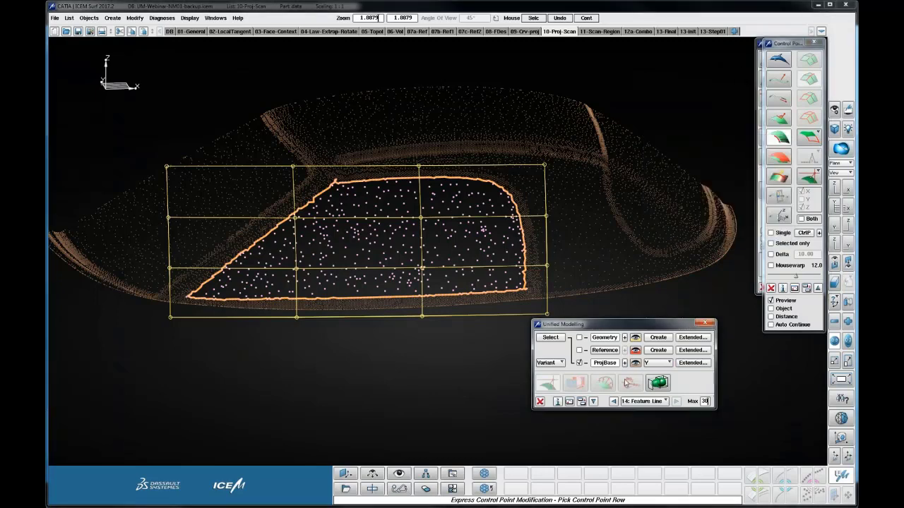
Step: Start a Bezier curve on the boundary feature line between two points along its lower edge
{"action": "left_click", "coordinate": [658, 337]}
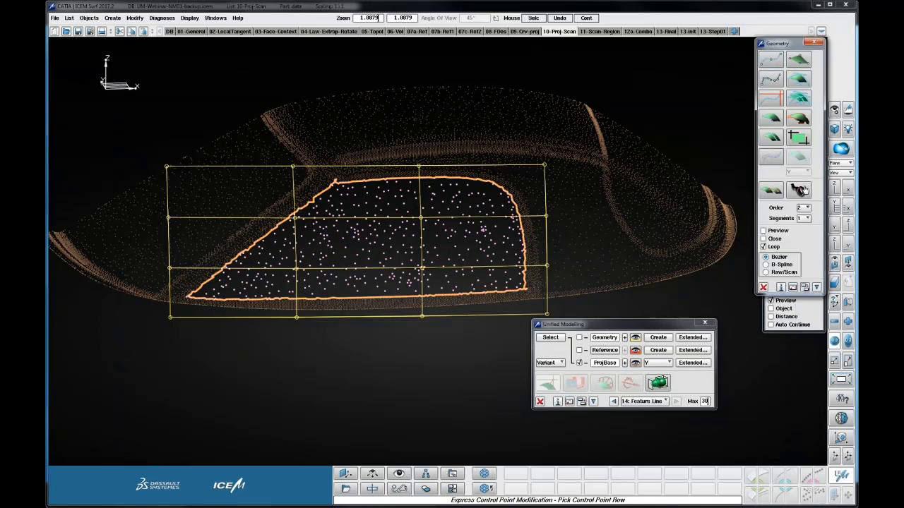
{"action": "left_click", "coordinate": [771, 59]}
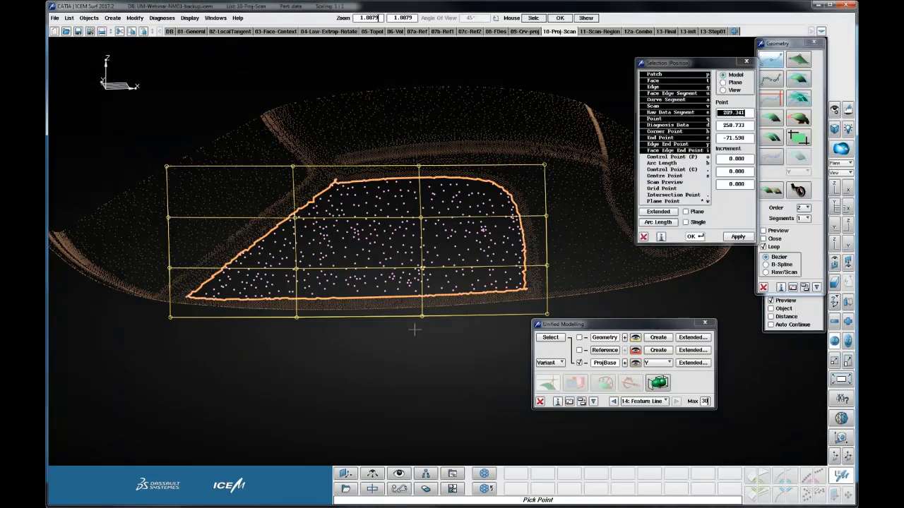
{"action": "left_click_drag", "start_coordinate": [608, 324], "coordinate": [719, 378]}
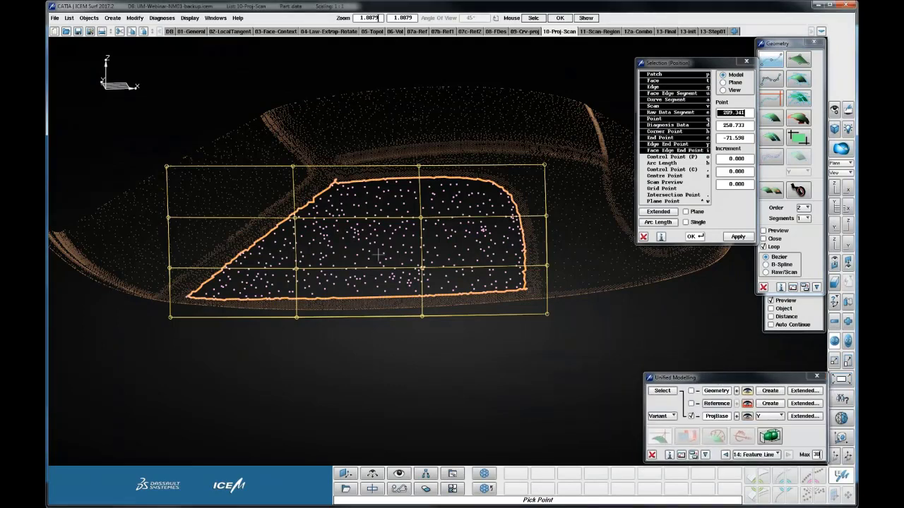
{"action": "right_click_drag", "start_coordinate": [393, 325], "coordinate": [392, 314], "text": "ctrl+shift"}
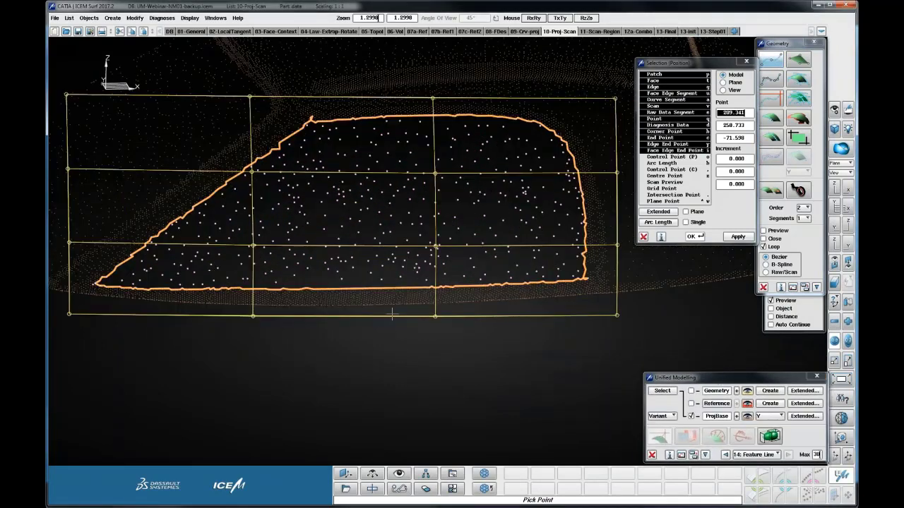
{"action": "middle_click_drag", "start_coordinate": [392, 315], "coordinate": [464, 377], "text": "ctrl+shift"}
{"action": "right_click_drag", "start_coordinate": [464, 378], "coordinate": [479, 373], "text": "ctrl+shift"}
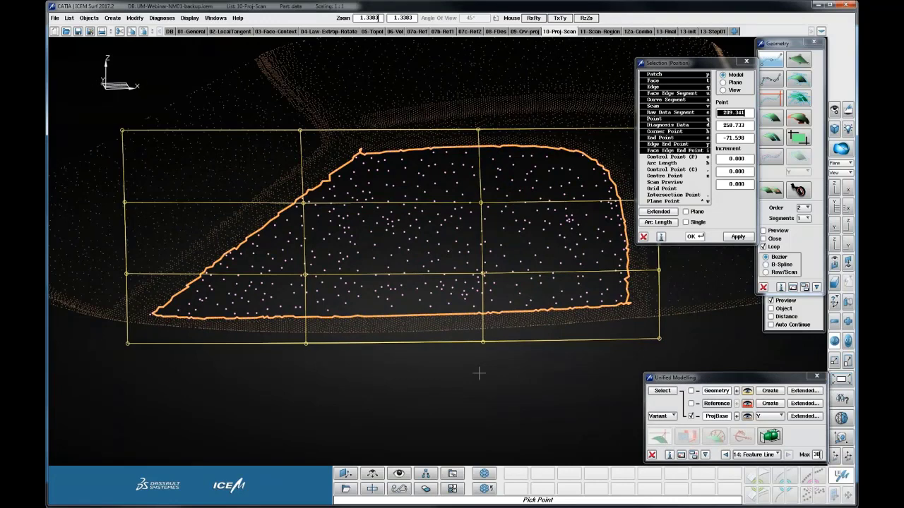
{"action": "middle_click_drag", "start_coordinate": [479, 374], "coordinate": [476, 376], "text": "ctrl+shift"}
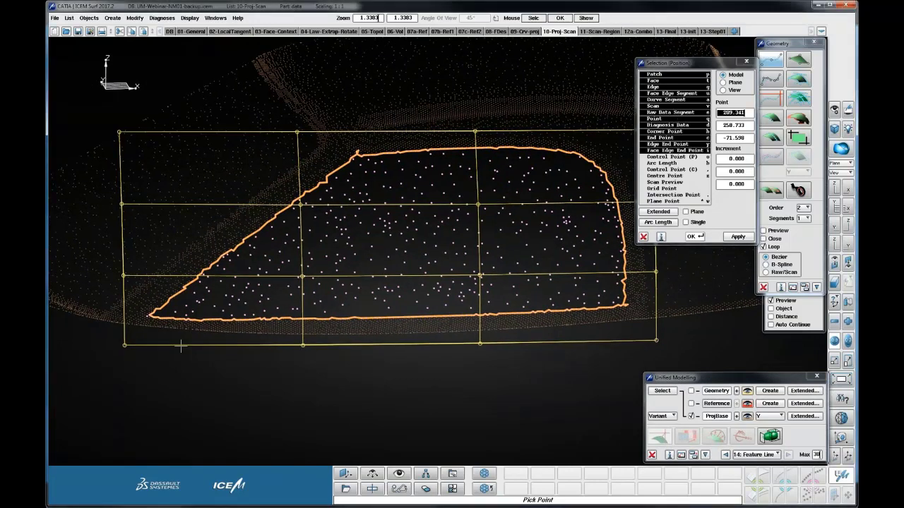
{"action": "left_click", "coordinate": [185, 318]}
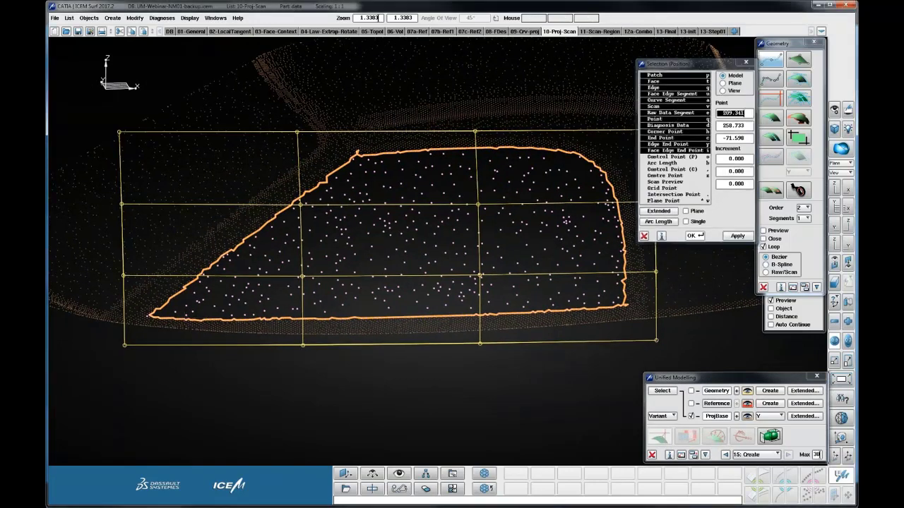
{"action": "left_click", "coordinate": [572, 306]}
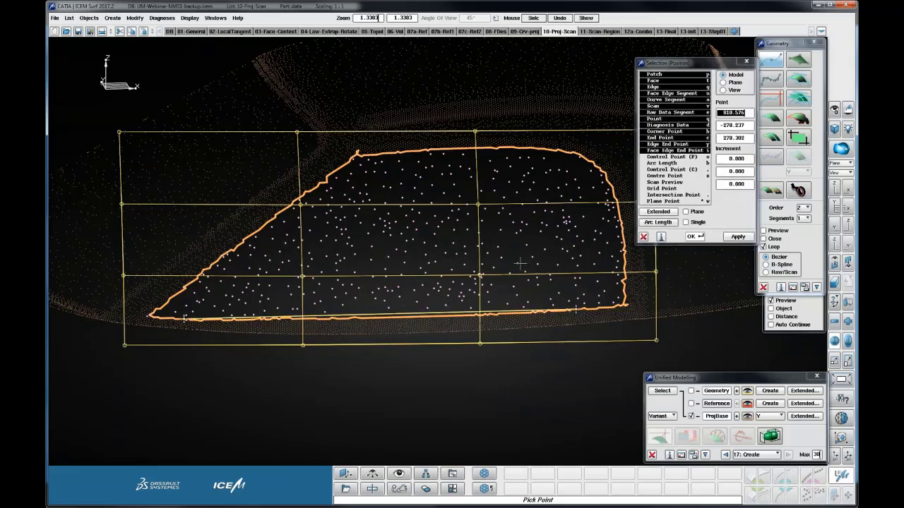
Step: Set the lower-edge curve to order 3, slide both end points along the feature line toward the right, and accept the curve
{"action": "left_click", "coordinate": [576, 309]}
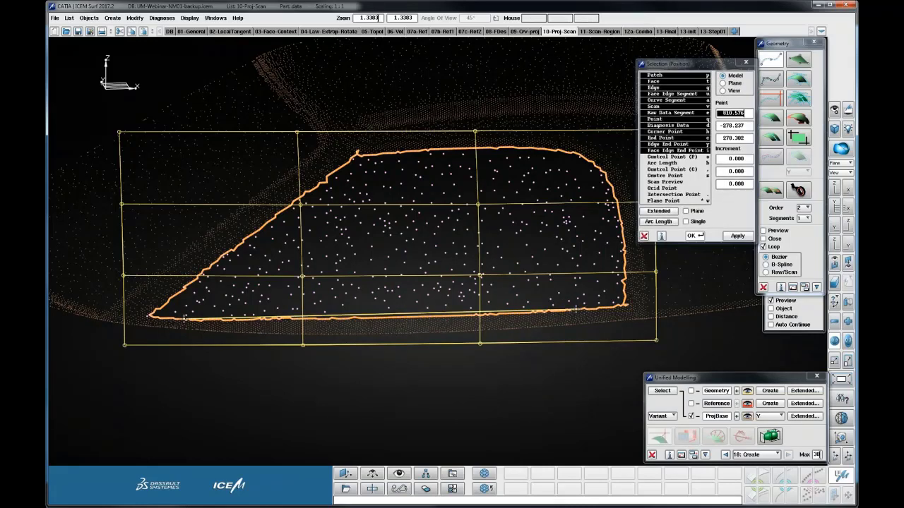
{"action": "mouse_move", "coordinate": [576, 309]}
{"action": "left_mouse_down"}
{"action": "mouse_move", "coordinate": [553, 310]}
{"action": "mouse_move", "coordinate": [608, 306]}
{"action": "mouse_move", "coordinate": [514, 311]}
{"action": "mouse_move", "coordinate": [565, 310]}
{"action": "left_mouse_up"}
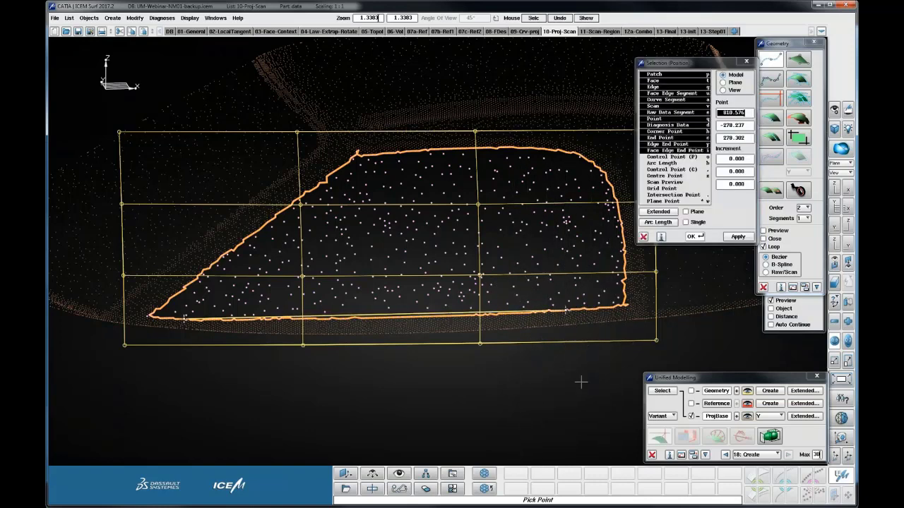
{"action": "left_click", "coordinate": [805, 208]}
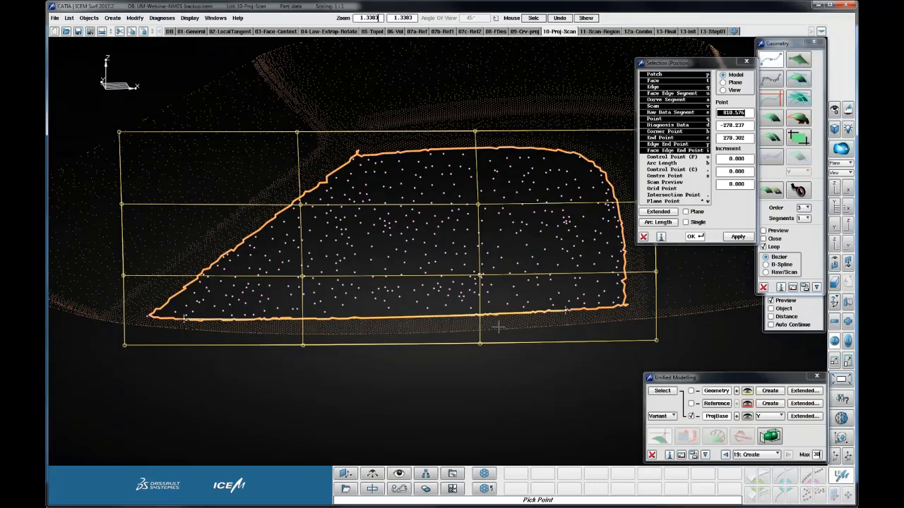
{"action": "left_click", "coordinate": [184, 316]}
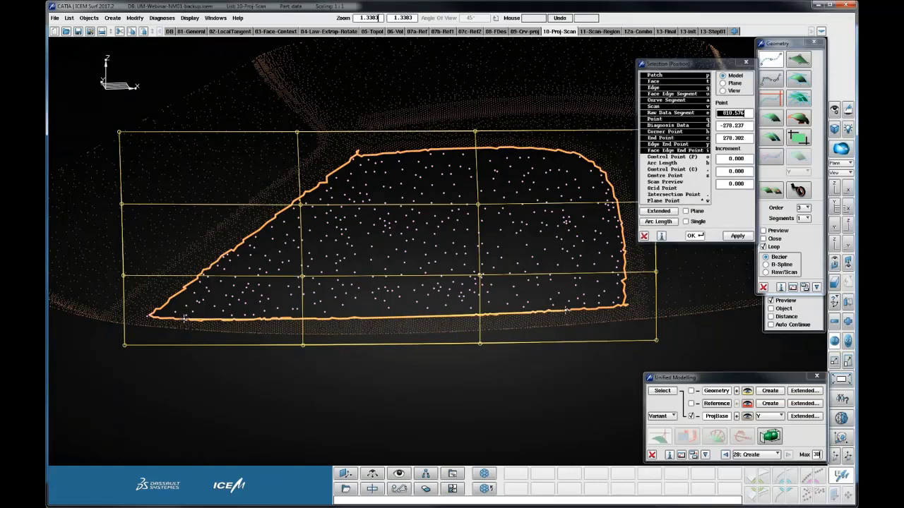
{"action": "left_click_drag", "start_coordinate": [246, 319], "coordinate": [204, 319]}
{"action": "left_click_drag", "start_coordinate": [568, 311], "coordinate": [606, 308]}
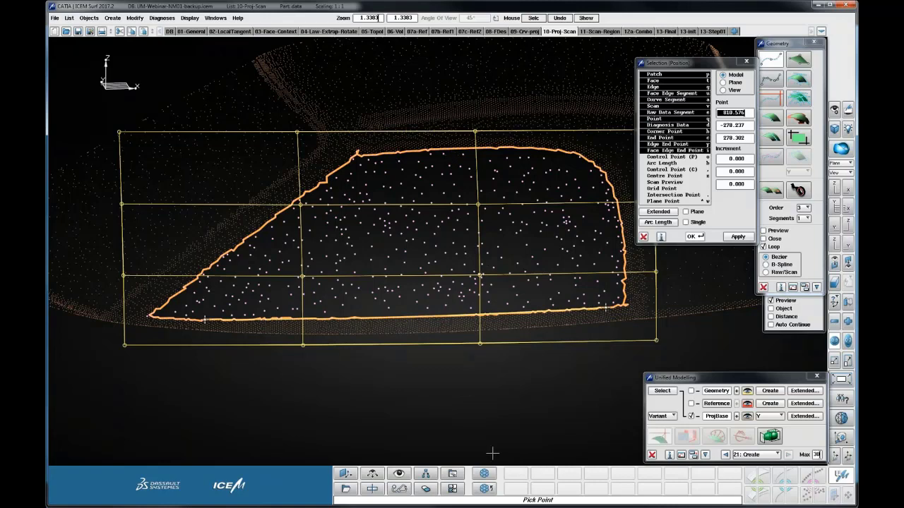
{"action": "left_click", "coordinate": [697, 237]}
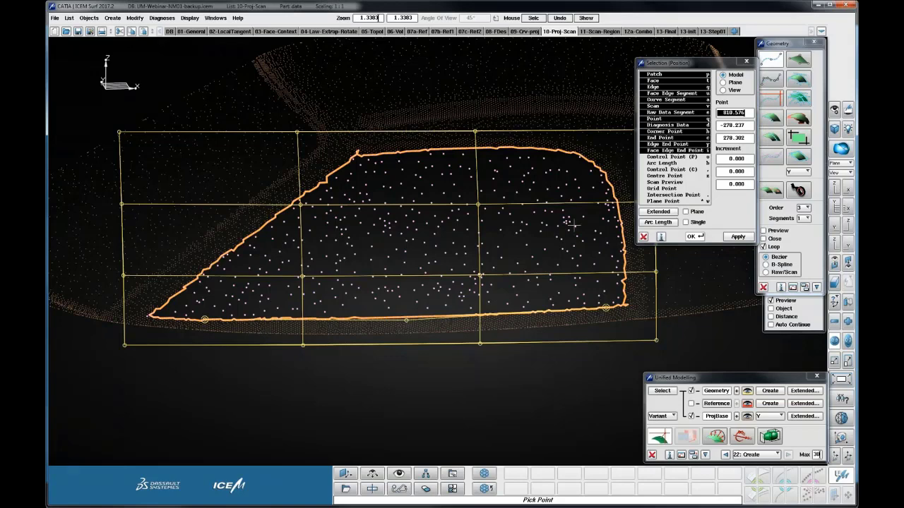
Step: Create an order 3 Bezier curve through points picked along the slanted left edge of the feature line, from upper corner to lower corner
{"action": "left_click", "coordinate": [770, 100]}
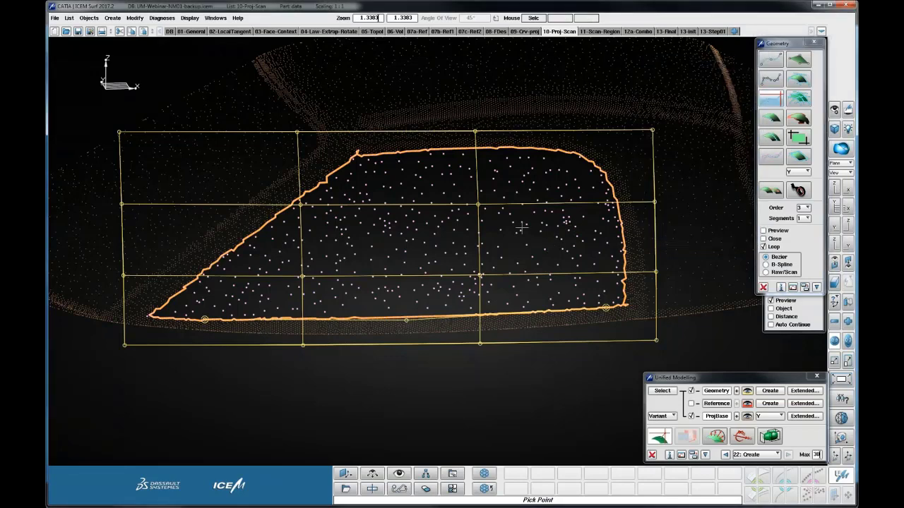
{"action": "right_click_drag", "start_coordinate": [521, 228], "coordinate": [385, 269], "text": "ctrl"}
{"action": "middle_click_drag", "start_coordinate": [506, 178], "coordinate": [489, 306], "text": "ctrl"}
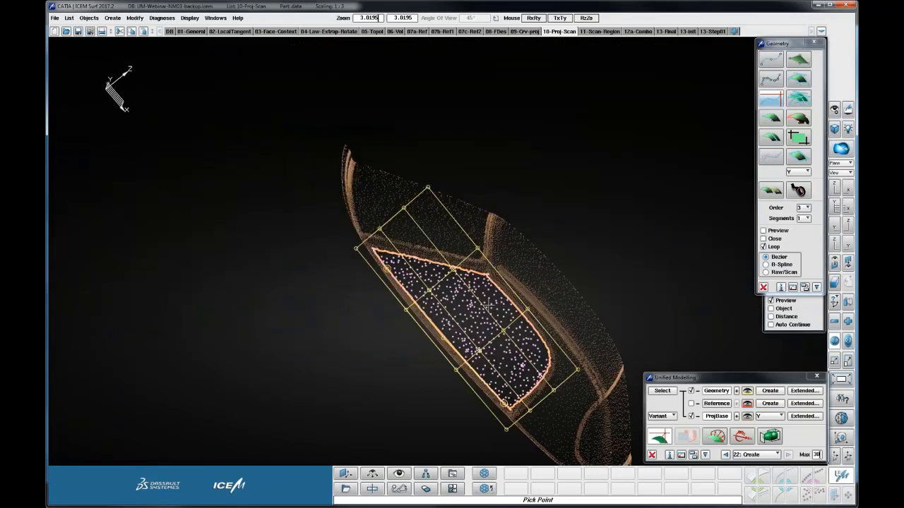
{"action": "right_click_drag", "start_coordinate": [488, 305], "coordinate": [506, 231], "text": "ctrl"}
{"action": "mouse_move", "coordinate": [506, 231]}
{"action": "left_mouse_down", "text": "ctrl"}
{"action": "mouse_move", "coordinate": [499, 216]}
{"action": "mouse_move", "coordinate": [495, 223]}
{"action": "left_mouse_up", "text": "ctrl"}
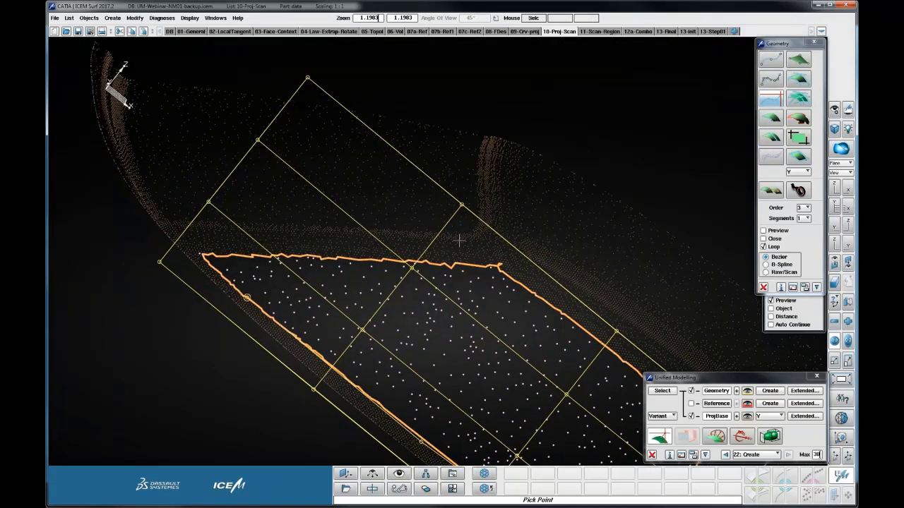
{"action": "mouse_move", "coordinate": [459, 241]}
{"action": "right_mouse_down", "text": "ctrl"}
{"action": "mouse_move", "coordinate": [518, 202]}
{"action": "mouse_move", "coordinate": [459, 255]}
{"action": "right_mouse_up", "text": "ctrl"}
{"action": "middle_click_drag", "start_coordinate": [459, 256], "coordinate": [555, 204], "text": "ctrl"}
{"action": "left_click_drag", "start_coordinate": [555, 204], "coordinate": [523, 199], "text": "ctrl"}
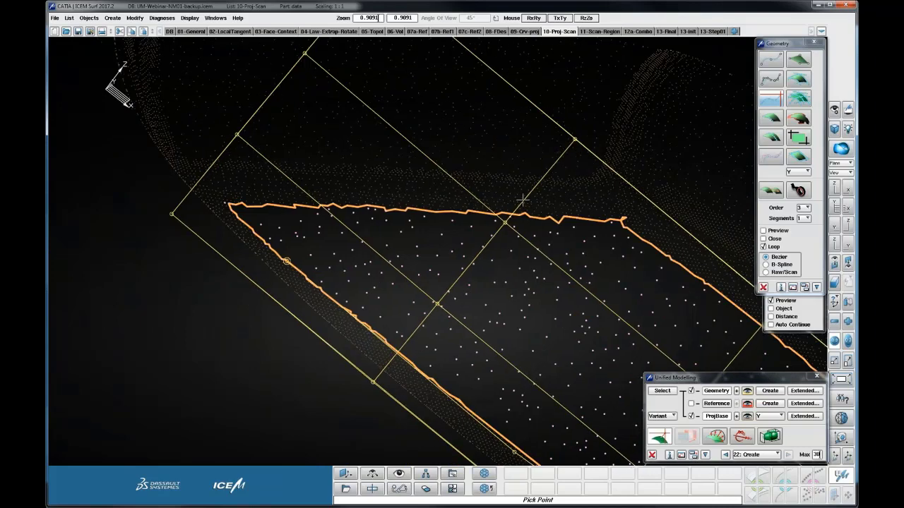
{"action": "right_click_drag", "start_coordinate": [523, 200], "coordinate": [679, 238], "text": "ctrl"}
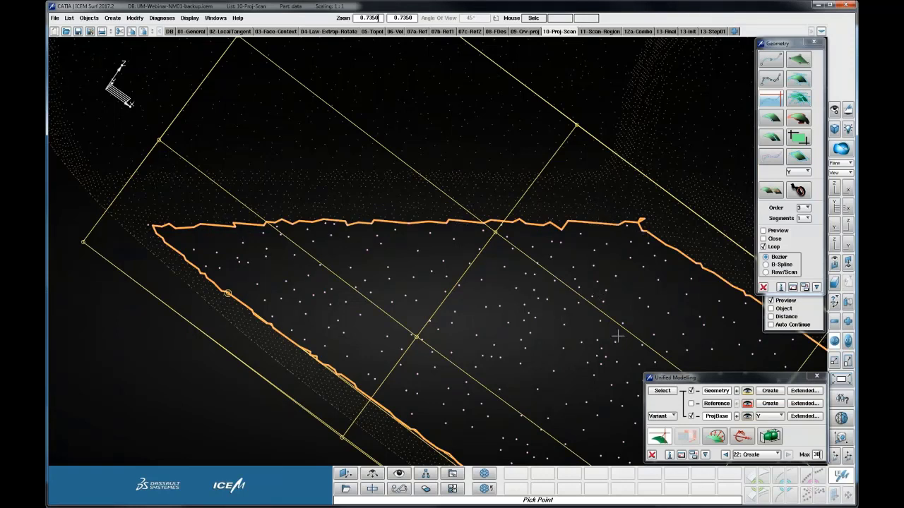
{"action": "left_click", "coordinate": [611, 225]}
{"action": "left_click", "coordinate": [497, 221]}
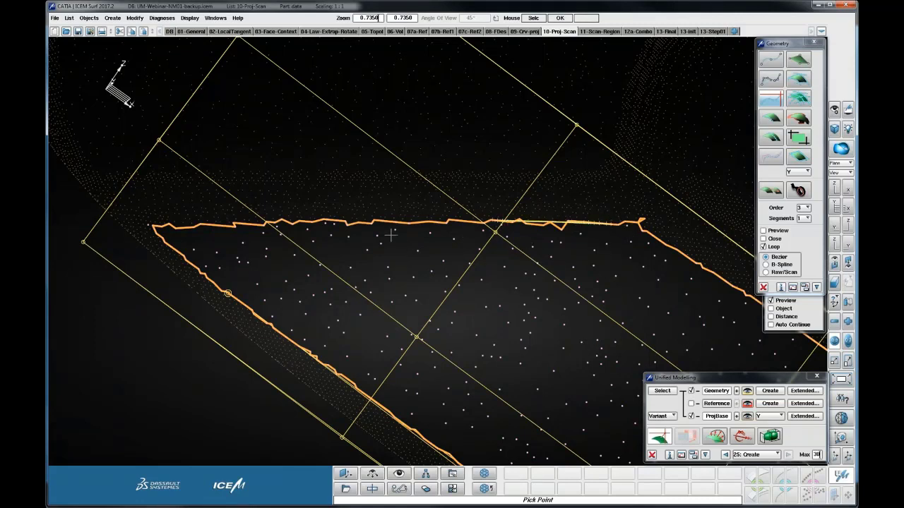
{"action": "left_click", "coordinate": [425, 224]}
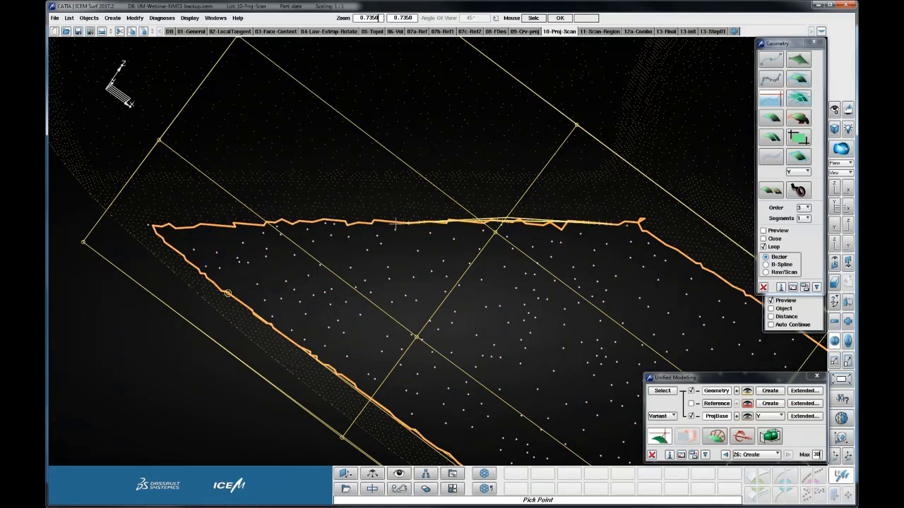
{"action": "left_click", "coordinate": [329, 221]}
{"action": "left_click", "coordinate": [247, 226]}
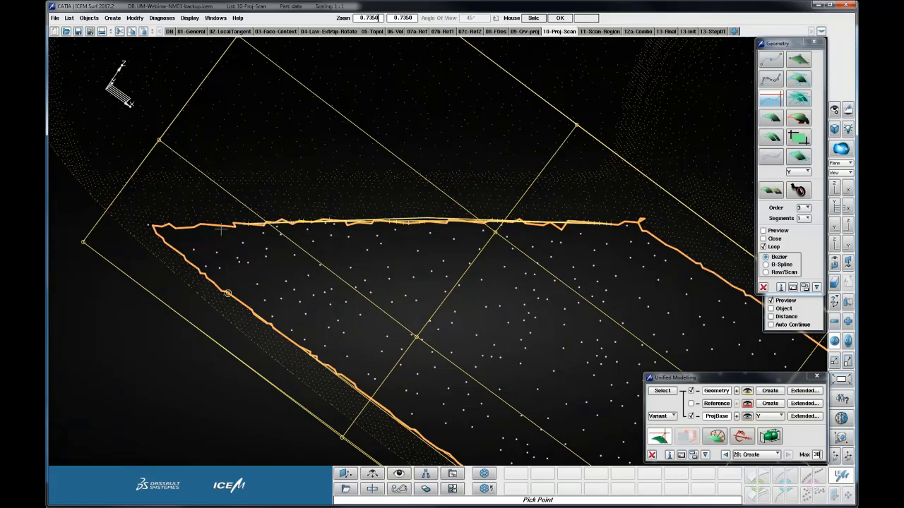
{"action": "left_click", "coordinate": [216, 228]}
{"action": "left_click", "coordinate": [172, 226]}
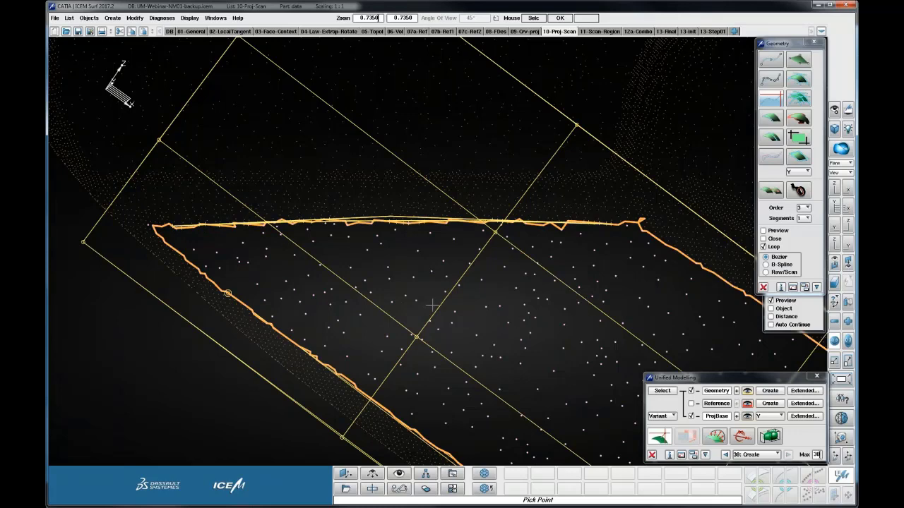
{"action": "middle_click", "coordinate": [432, 305]}
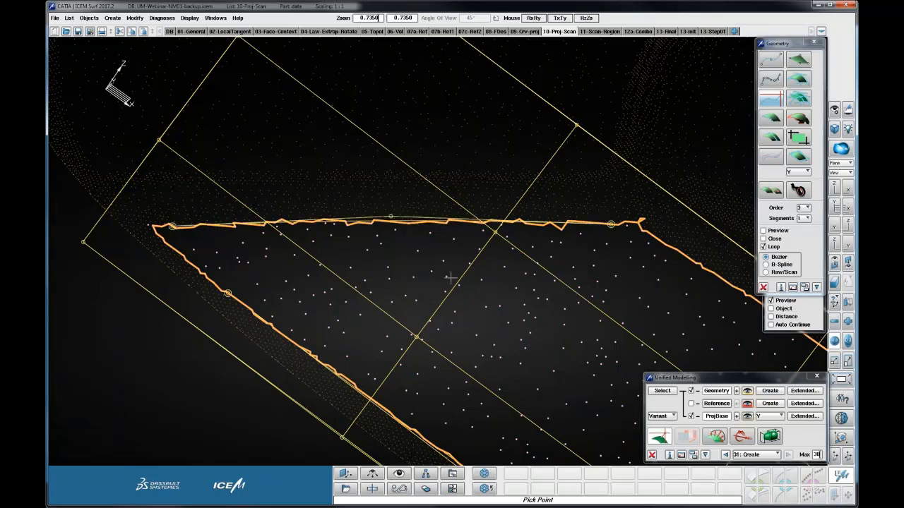
Step: Start a chained curve on the feature line through points on its upper edge, around the rounded corner and down its right edge
{"action": "right_click_drag", "start_coordinate": [450, 278], "coordinate": [601, 236]}
{"action": "middle_click_drag", "start_coordinate": [601, 236], "coordinate": [528, 216]}
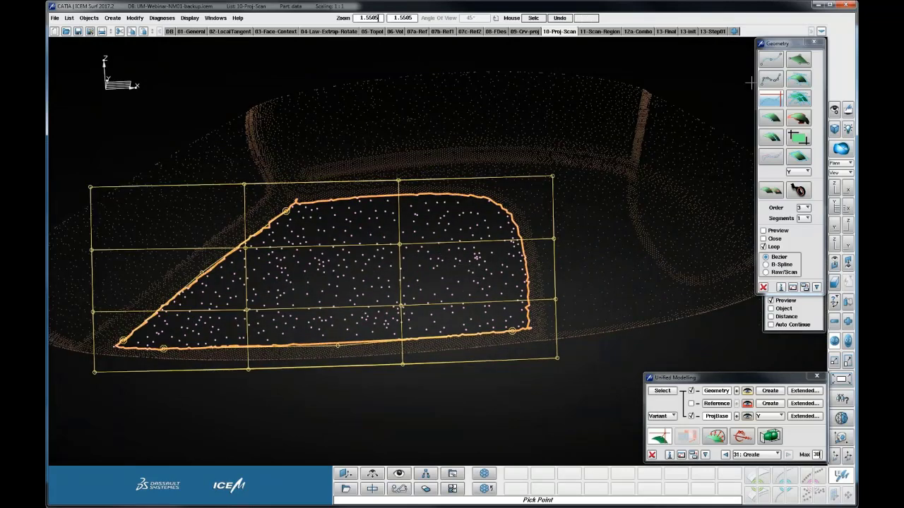
{"action": "left_click", "coordinate": [771, 59]}
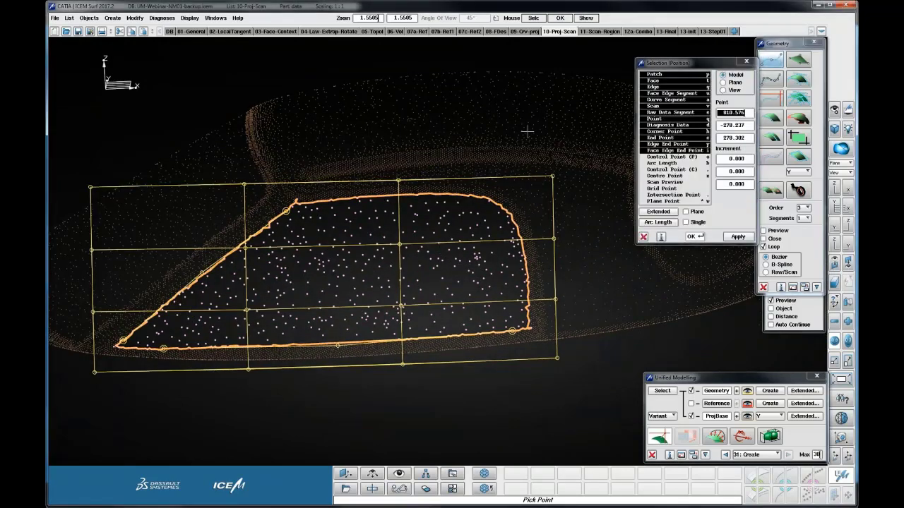
{"action": "key", "text": "ctrl"}
{"action": "middle_click_drag", "start_coordinate": [475, 141], "coordinate": [411, 141], "text": "ctrl"}
{"action": "right_click_drag", "start_coordinate": [385, 140], "coordinate": [385, 170], "text": "ctrl"}
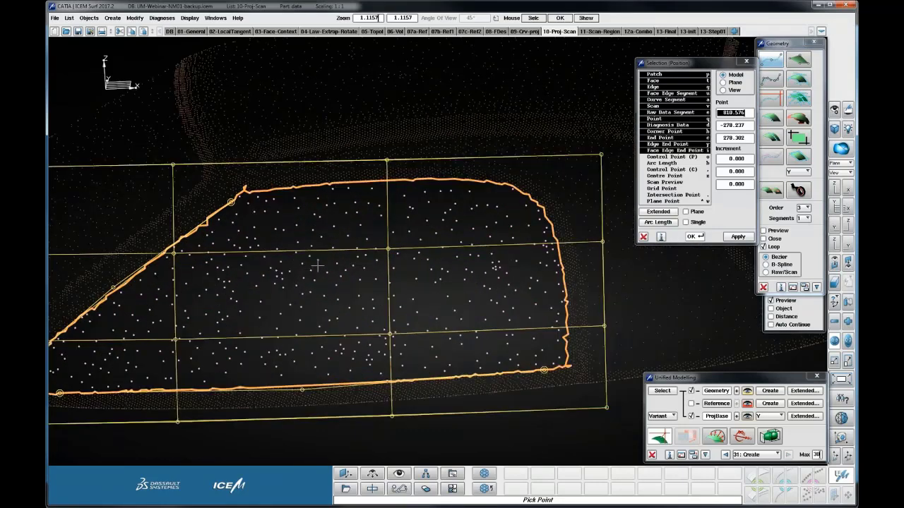
{"action": "left_click", "coordinate": [279, 189]}
{"action": "left_click", "coordinate": [578, 345]}
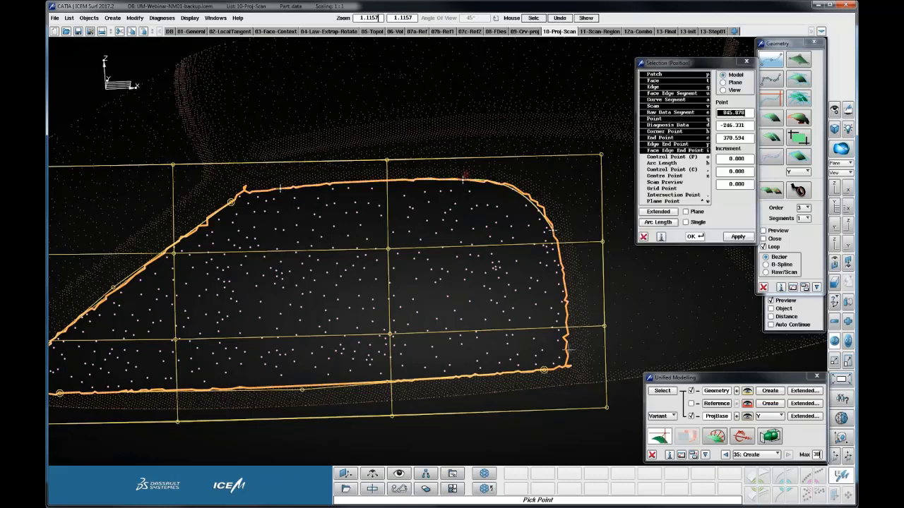
Step: Mark both inner points at the rounded corner with position continuity (P) and shift the upper one slightly toward the corner
{"action": "left_click", "coordinate": [556, 224]}
{"action": "key", "text": "ctrl"}
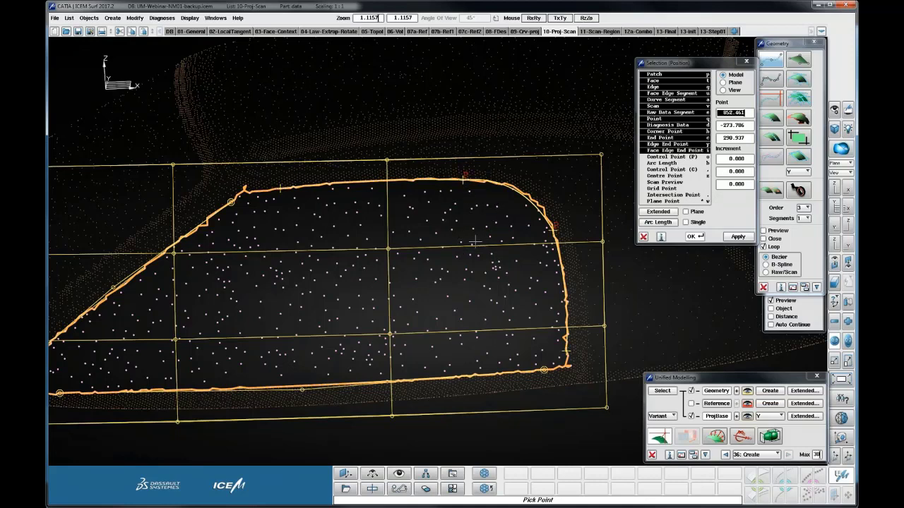
{"action": "middle_click_drag", "start_coordinate": [475, 242], "coordinate": [445, 241], "text": "ctrl"}
{"action": "right_click_drag", "start_coordinate": [446, 241], "coordinate": [432, 166], "text": "ctrl"}
{"action": "left_click", "coordinate": [432, 167]}
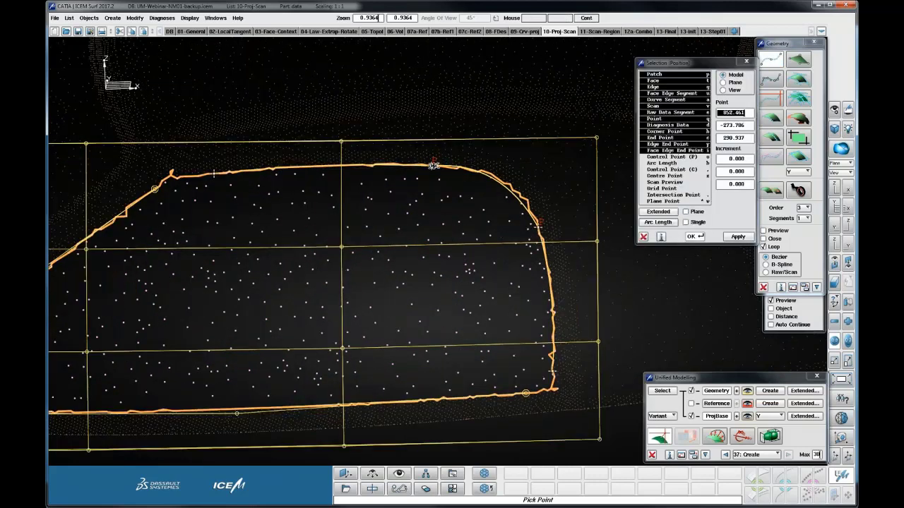
{"action": "right_click", "coordinate": [410, 161]}
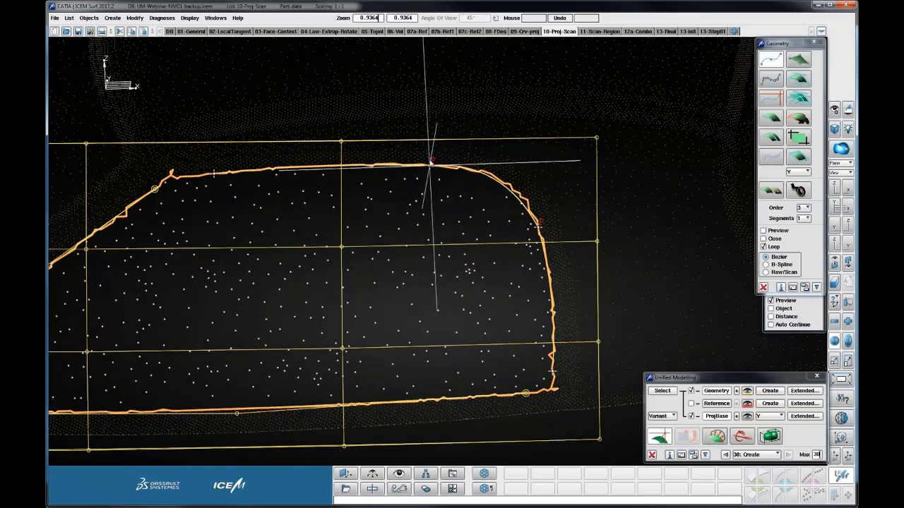
{"action": "left_click", "coordinate": [441, 162]}
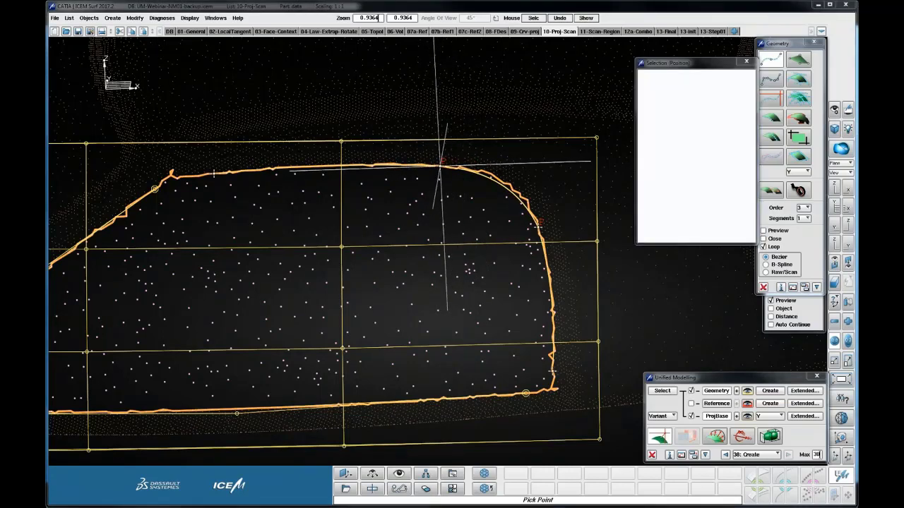
Step: Set the chained curve's order to 4 and adjust the two inner PT points, sliding the right-hand one up around the rounded corner
{"action": "left_click", "coordinate": [800, 208]}
{"action": "left_click", "coordinate": [800, 219]}
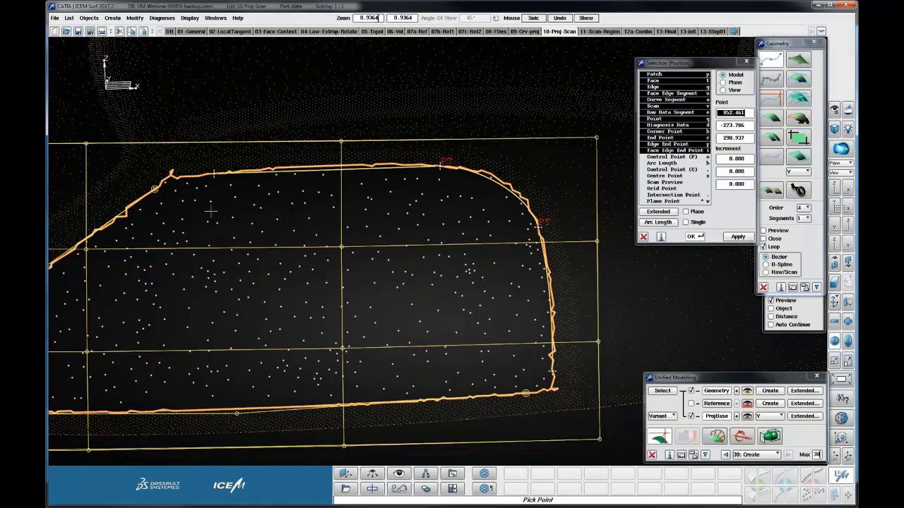
{"action": "left_click", "coordinate": [439, 178]}
{"action": "left_click_drag", "start_coordinate": [437, 165], "coordinate": [445, 163]}
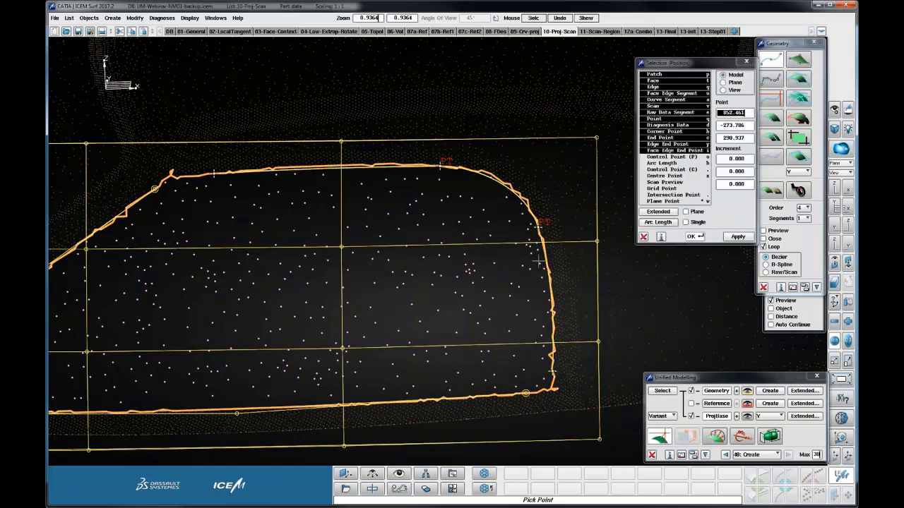
{"action": "left_click", "coordinate": [541, 232]}
{"action": "mouse_move", "coordinate": [541, 231]}
{"action": "left_mouse_down"}
{"action": "mouse_move", "coordinate": [537, 240]}
{"action": "mouse_move", "coordinate": [534, 207]}
{"action": "left_mouse_up"}
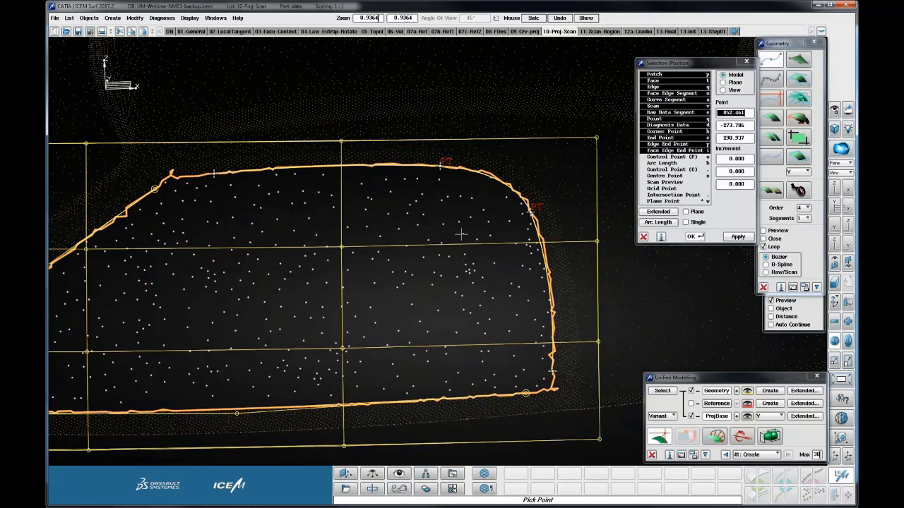
Step: Complete the order 4 chained curve around the rounded corner and down the right edge, and close the curve creation
{"action": "left_click", "coordinate": [722, 251]}
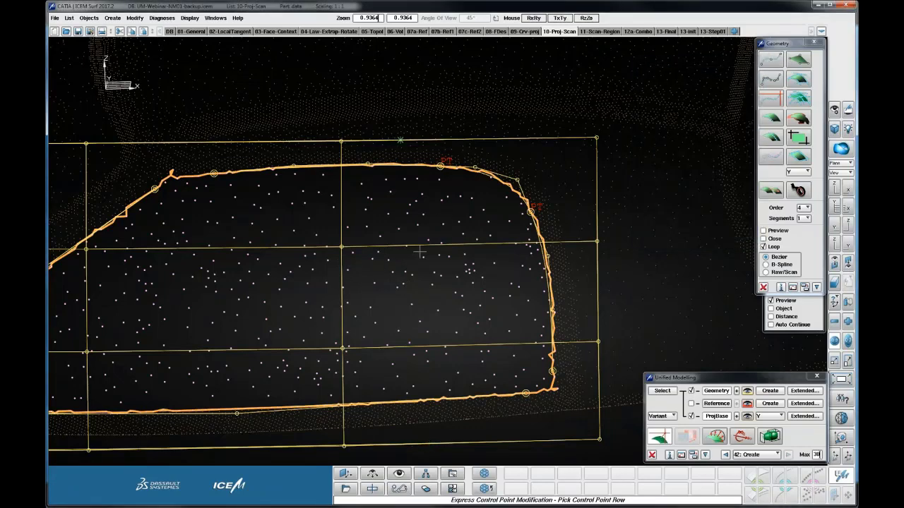
{"action": "middle_click_drag", "start_coordinate": [419, 252], "coordinate": [466, 220]}
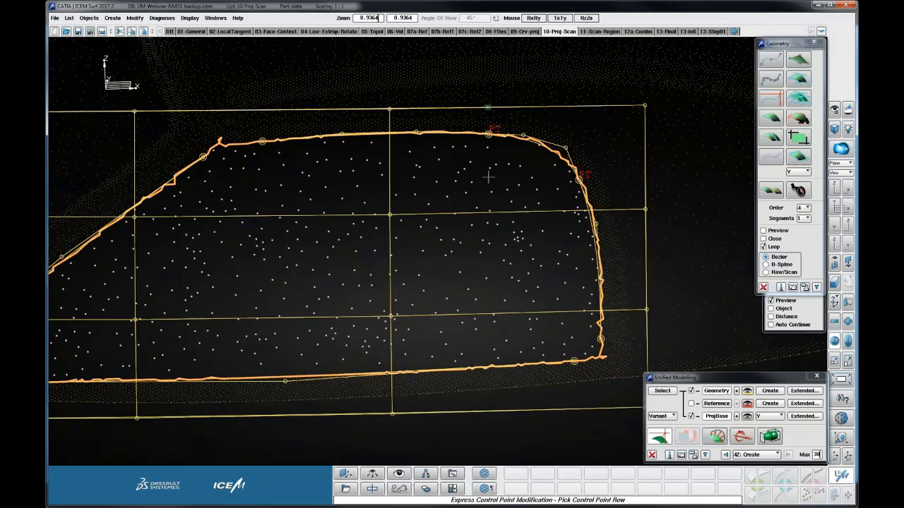
{"action": "left_click_drag", "start_coordinate": [489, 174], "coordinate": [560, 269]}
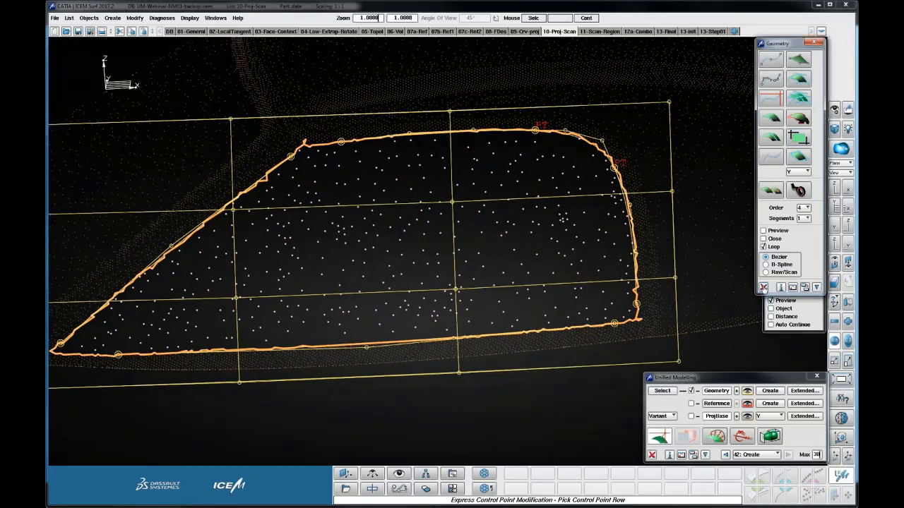
{"action": "left_click", "coordinate": [763, 287]}
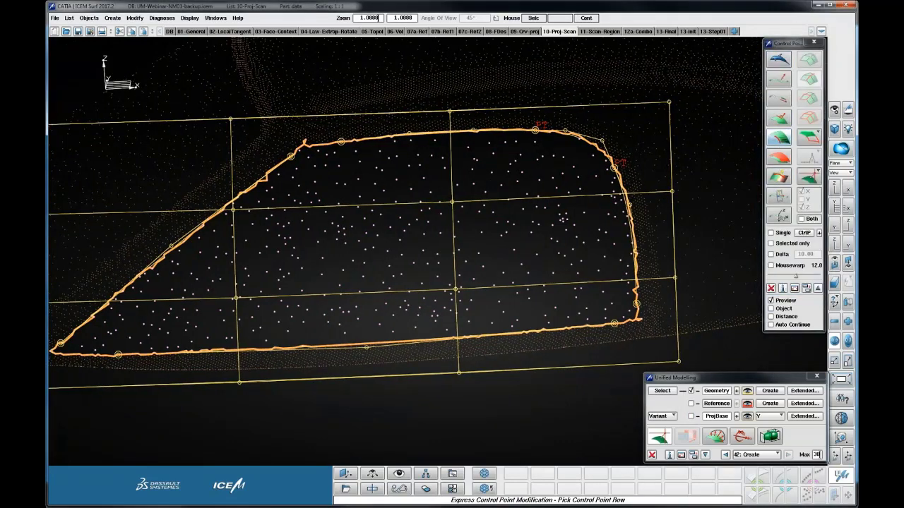
Step: Extend the upper curve's left end and both curve ends at the lower left corner beyond the feature line
{"action": "middle_click_drag", "start_coordinate": [419, 151], "coordinate": [447, 155]}
{"action": "right_click_drag", "start_coordinate": [449, 156], "coordinate": [438, 161], "text": "ctrl+shift"}
{"action": "left_click_drag", "start_coordinate": [399, 158], "coordinate": [307, 172]}
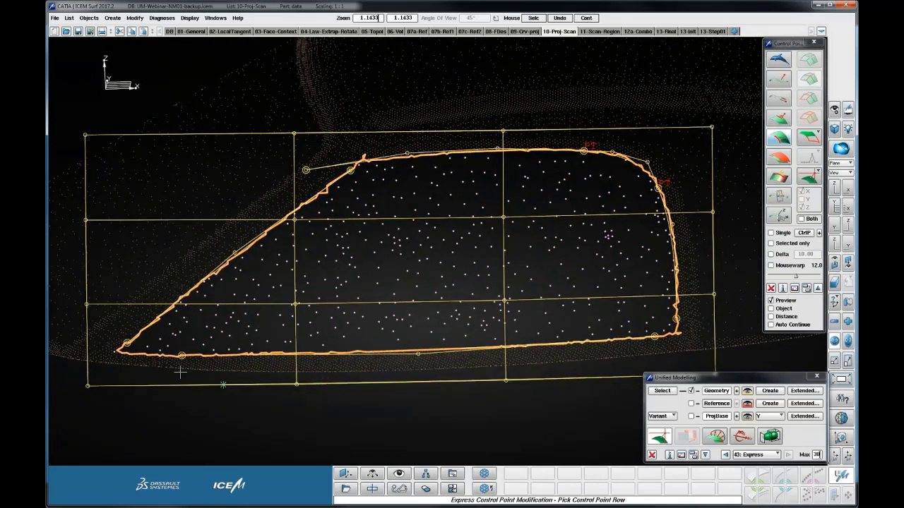
{"action": "left_click_drag", "start_coordinate": [180, 355], "coordinate": [108, 359]}
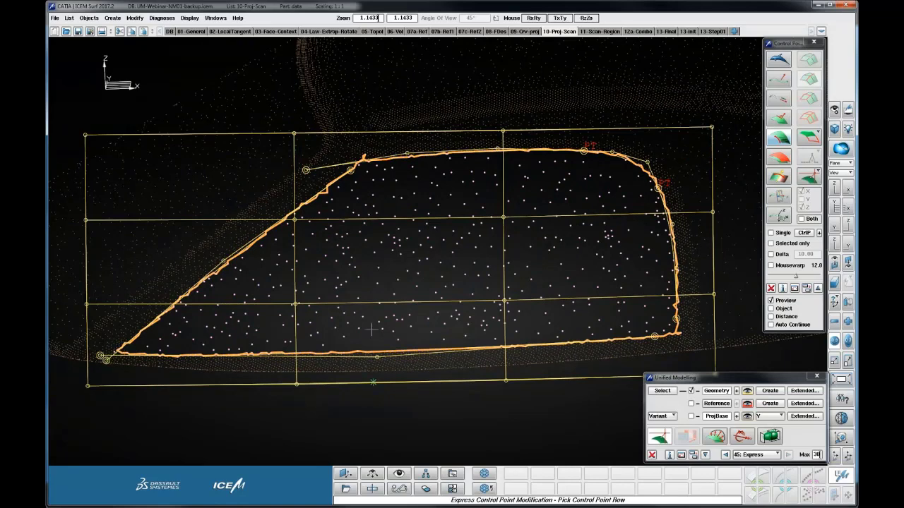
Step: Extend both curve ends at the lower right corner and the slanted curve's upper end beyond the feature line
{"action": "middle_click_drag", "start_coordinate": [387, 330], "coordinate": [276, 327], "text": "ctrl+shift"}
{"action": "right_click_drag", "start_coordinate": [591, 317], "coordinate": [520, 337], "text": "ctrl+shift"}
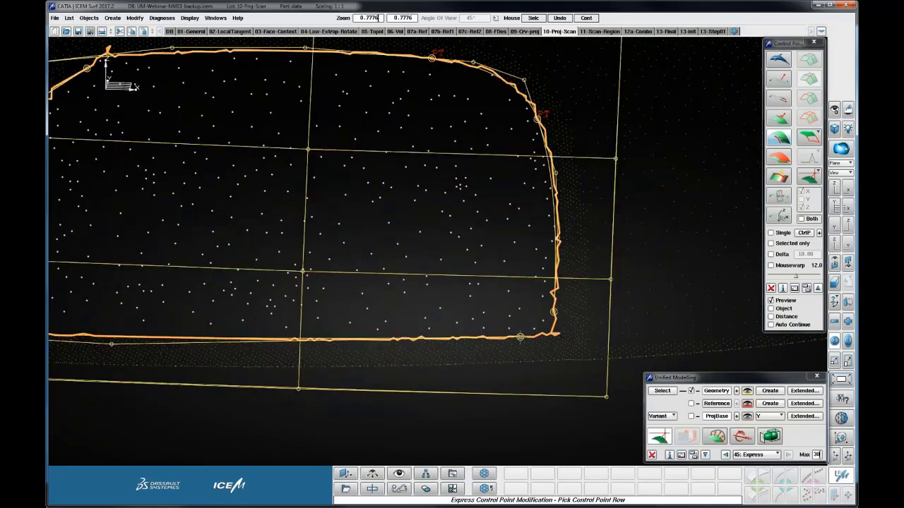
{"action": "left_click_drag", "start_coordinate": [521, 336], "coordinate": [550, 353]}
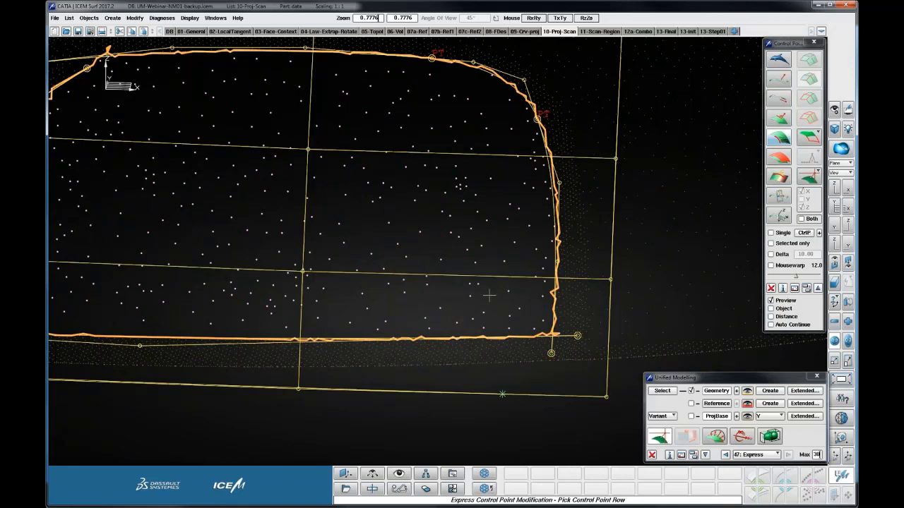
{"action": "right_click_drag", "start_coordinate": [490, 295], "coordinate": [280, 196], "text": "ctrl+shift"}
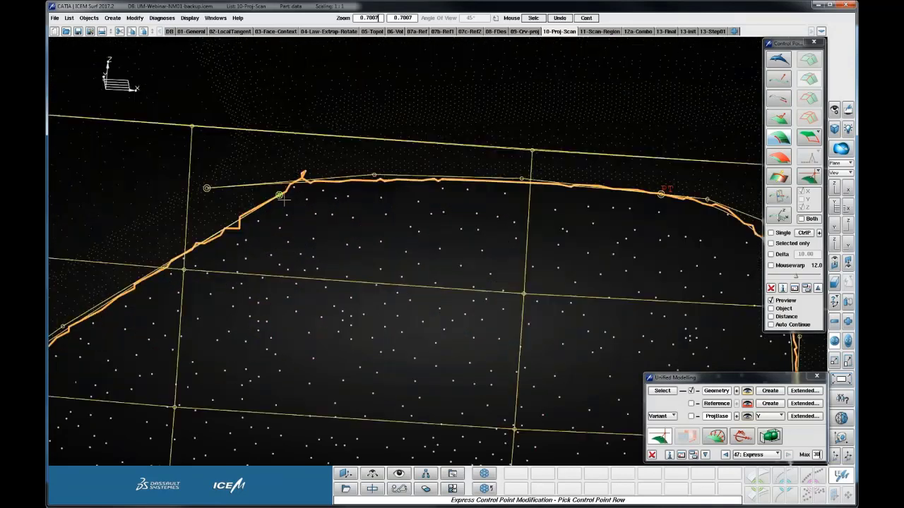
{"action": "left_click_drag", "start_coordinate": [280, 196], "coordinate": [336, 161]}
{"action": "right_click_drag", "start_coordinate": [354, 242], "coordinate": [374, 276], "text": "ctrl+shift"}
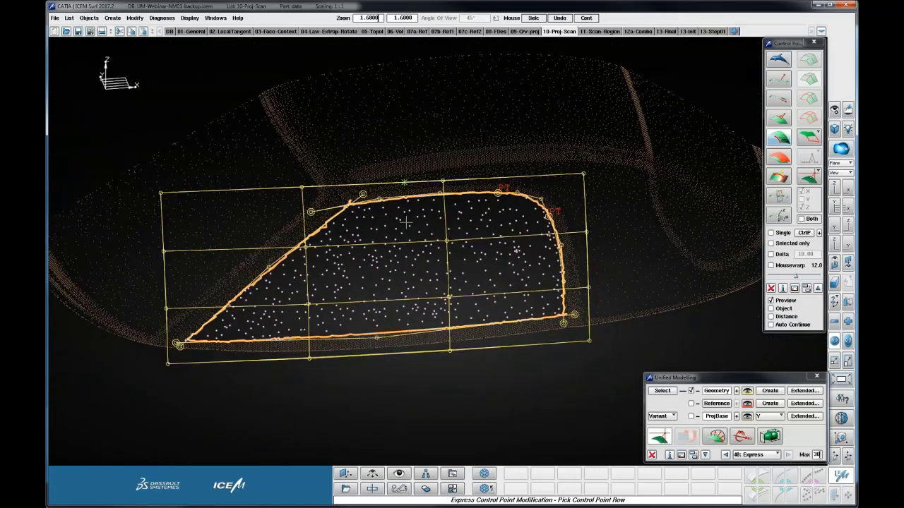
Step: Create a face on the enlarged patch, using the upper, slanted, bottom and right boundary curves as limitations
{"action": "right_click", "coordinate": [407, 223]}
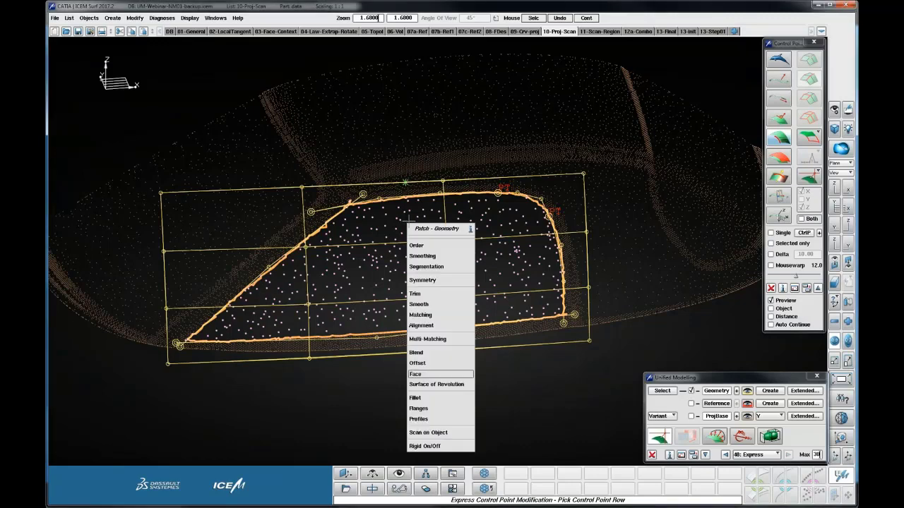
{"action": "left_click", "coordinate": [438, 375]}
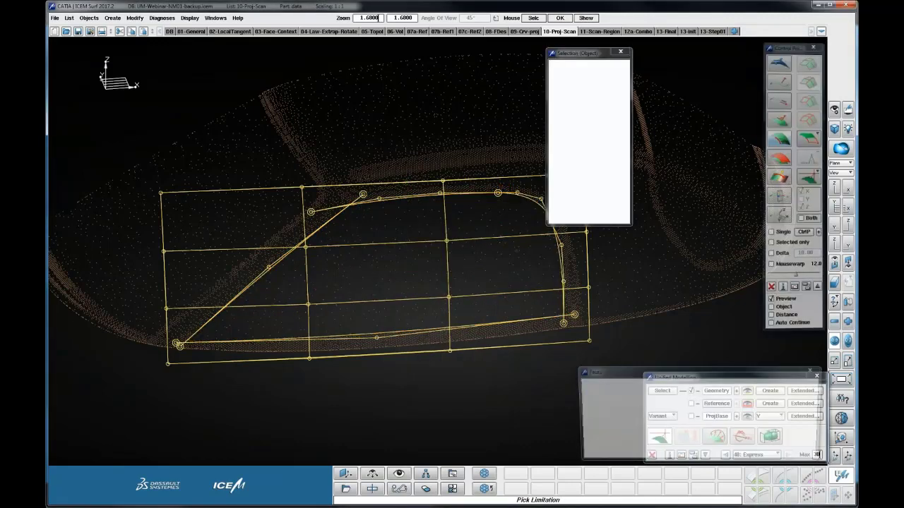
{"action": "left_click", "coordinate": [359, 206]}
{"action": "left_click", "coordinate": [332, 226]}
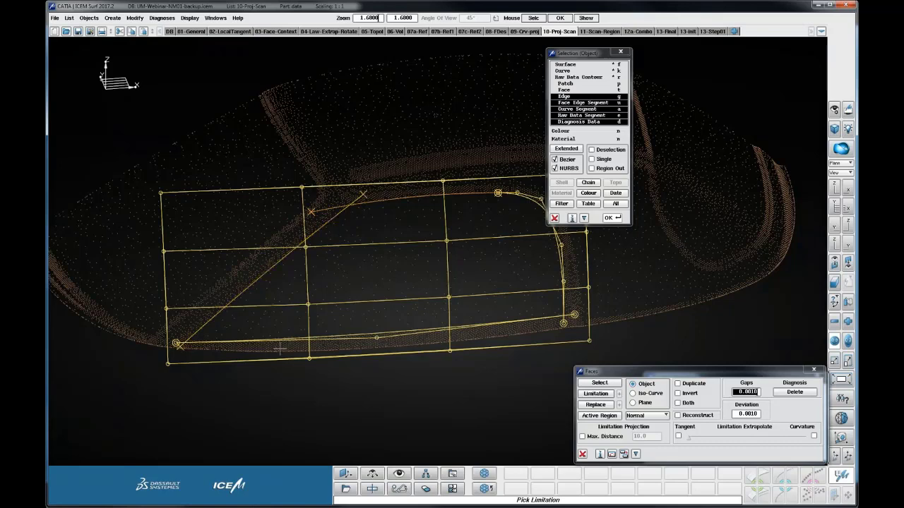
{"action": "left_click", "coordinate": [281, 344]}
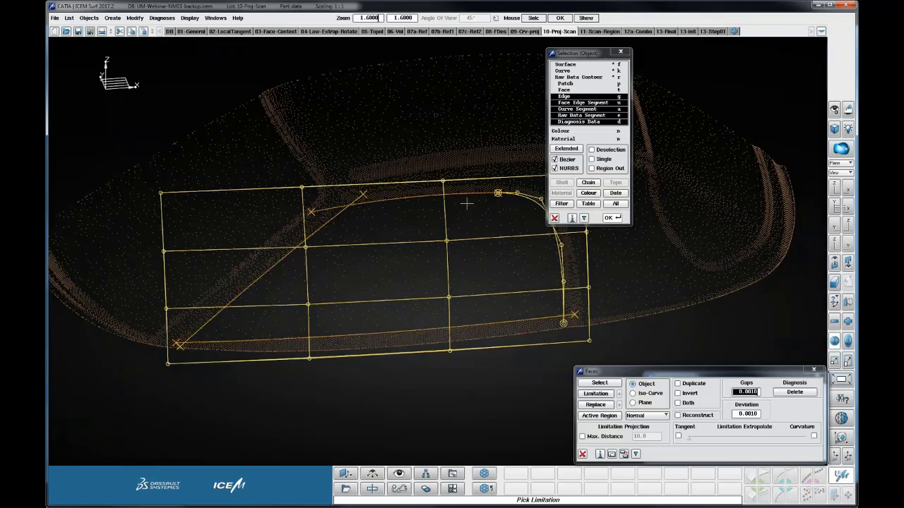
{"action": "left_click", "coordinate": [563, 270]}
{"action": "middle_click", "coordinate": [501, 262]}
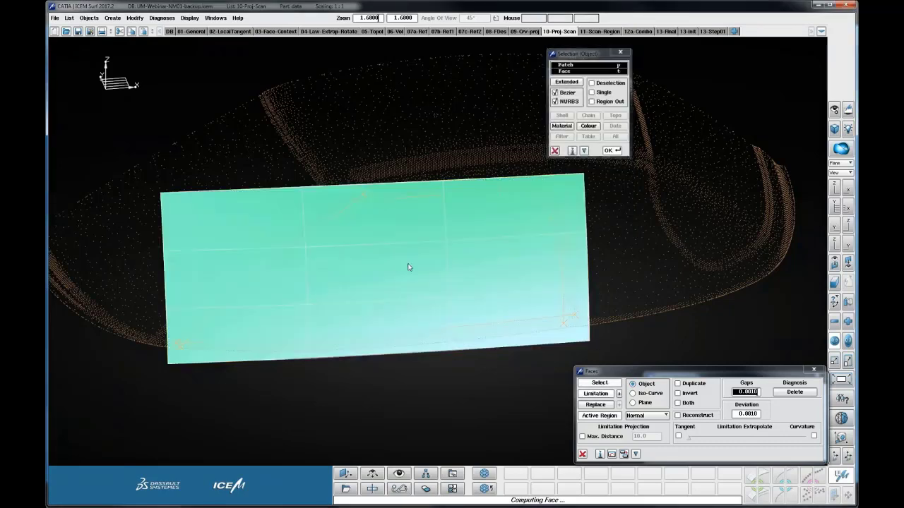
Step: Examine the trimmed window face against the surrounding scan from several sides, closing the Faces and Unified Modelling tools
{"action": "right_click_drag", "start_coordinate": [397, 285], "coordinate": [468, 277], "text": "ctrl"}
{"action": "left_click_drag", "start_coordinate": [469, 276], "coordinate": [394, 295], "text": "ctrl"}
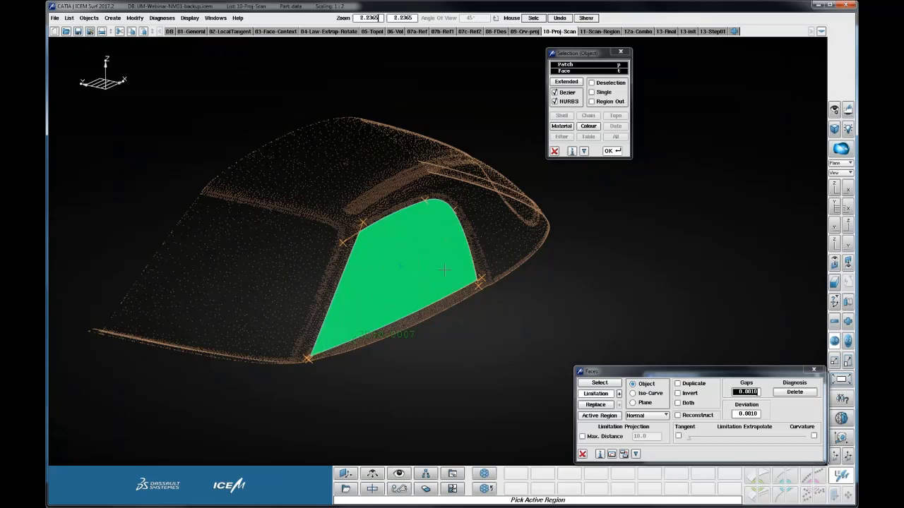
{"action": "right_click_drag", "start_coordinate": [478, 244], "coordinate": [476, 222], "text": "ctrl"}
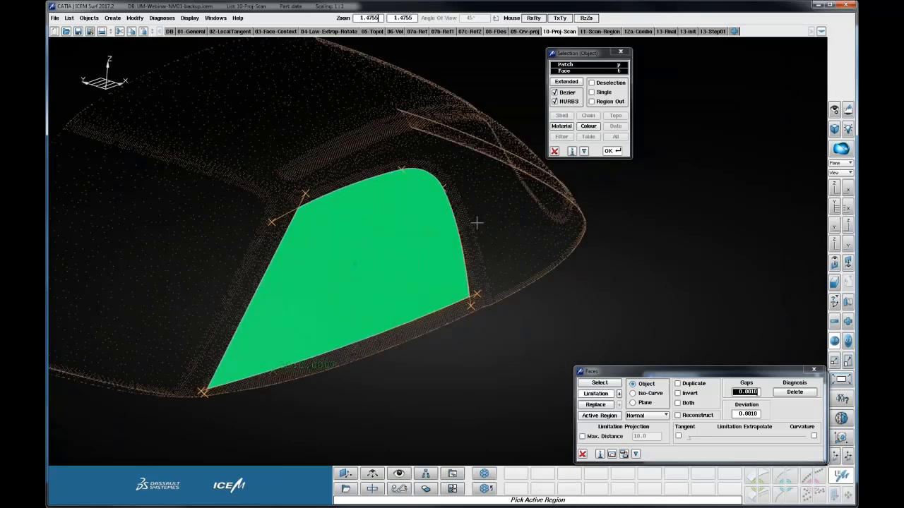
{"action": "middle_click_drag", "start_coordinate": [477, 222], "coordinate": [553, 237], "text": "ctrl"}
{"action": "mouse_move", "coordinate": [552, 238]}
{"action": "left_mouse_down", "text": "ctrl"}
{"action": "mouse_move", "coordinate": [454, 323]}
{"action": "mouse_move", "coordinate": [490, 430]}
{"action": "mouse_move", "coordinate": [474, 264]}
{"action": "mouse_move", "coordinate": [546, 250]}
{"action": "mouse_move", "coordinate": [646, 209]}
{"action": "mouse_move", "coordinate": [543, 242]}
{"action": "left_mouse_up", "text": "ctrl"}
{"action": "left_click", "coordinate": [582, 454]}
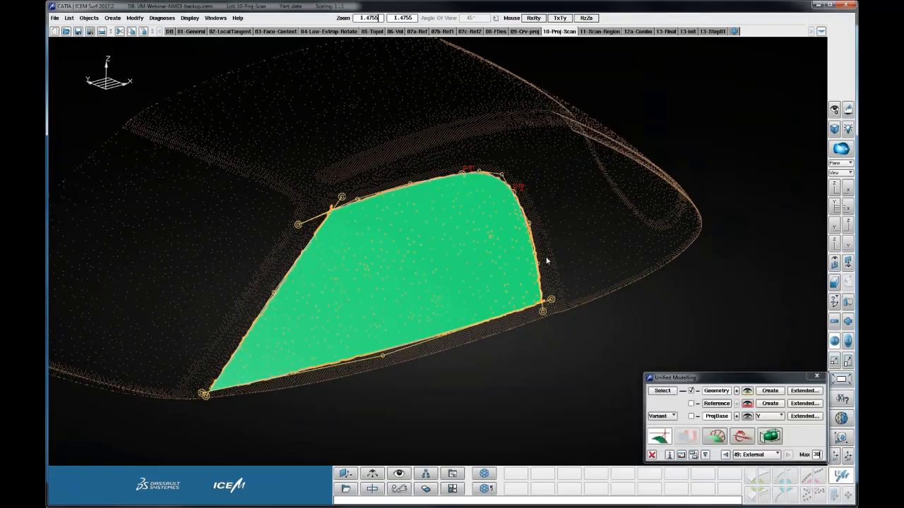
{"action": "scroll", "coordinate": [547, 261], "scroll_direction": "down", "scroll_amount": 3}
{"action": "middle_click_drag", "start_coordinate": [630, 204], "coordinate": [668, 226], "text": "ctrl"}
{"action": "left_click_drag", "start_coordinate": [668, 226], "coordinate": [627, 236], "text": "ctrl"}
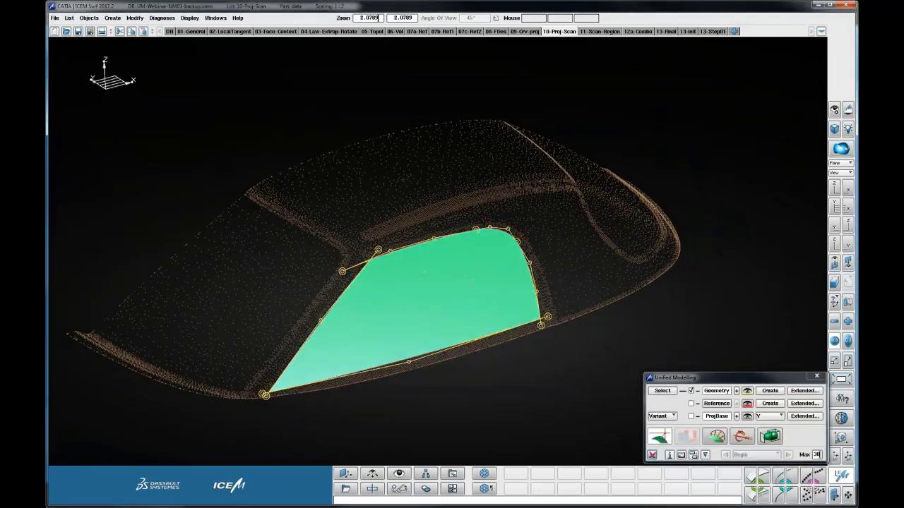
{"action": "key", "text": "Escape"}
Step: Switch to the 11-Scan-Region list and start Unified Modelling with the scan as the projection base
{"action": "left_click", "coordinate": [599, 31]}
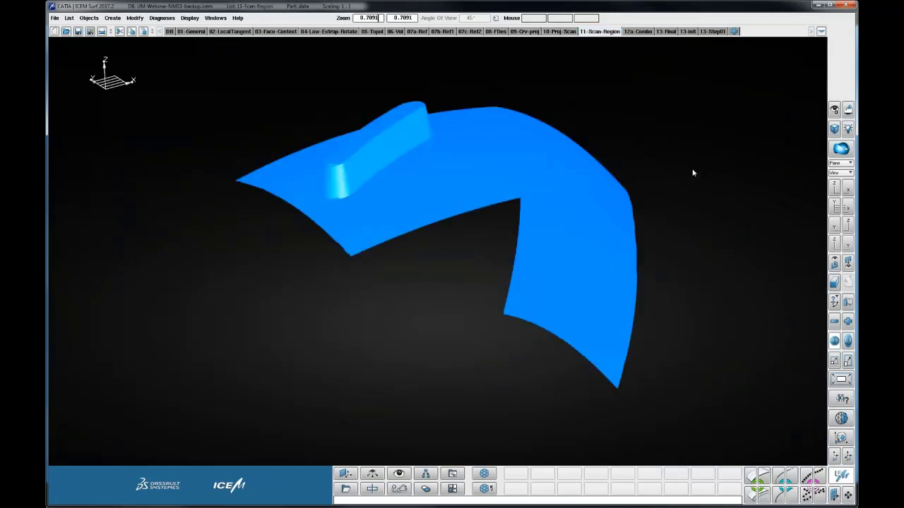
{"action": "left_click_drag", "start_coordinate": [548, 172], "coordinate": [478, 221], "text": "ctrl"}
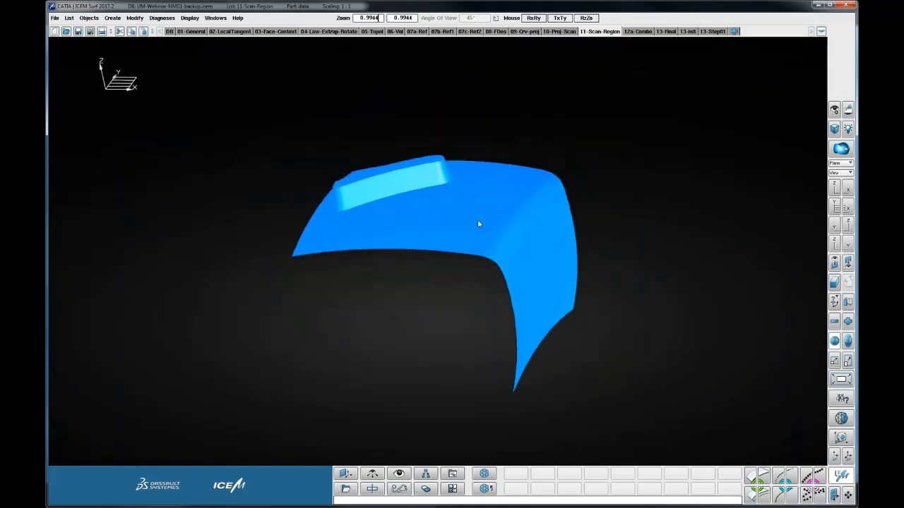
{"action": "right_click_drag", "start_coordinate": [478, 220], "coordinate": [422, 194], "text": "ctrl"}
{"action": "left_click_drag", "start_coordinate": [422, 195], "coordinate": [393, 184], "text": "ctrl"}
{"action": "right_click_drag", "start_coordinate": [392, 181], "coordinate": [416, 197], "text": "ctrl"}
{"action": "left_click_drag", "start_coordinate": [416, 198], "coordinate": [451, 233], "text": "ctrl"}
{"action": "left_click", "coordinate": [840, 476]}
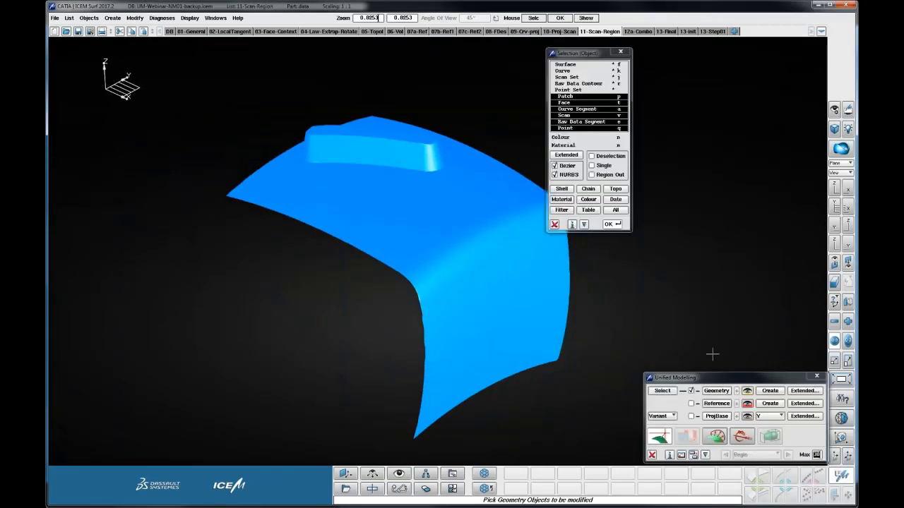
{"action": "left_click", "coordinate": [479, 276]}
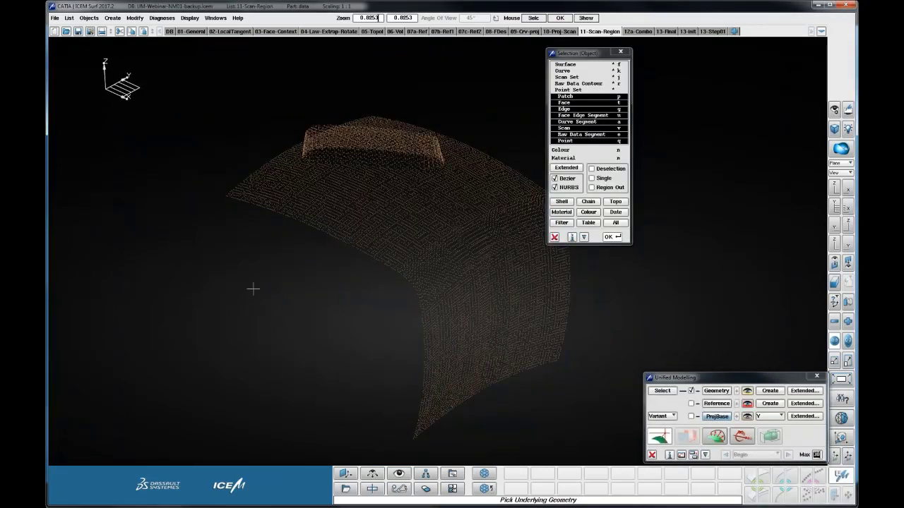
{"action": "left_click_drag", "start_coordinate": [502, 198], "coordinate": [525, 209], "text": "ctrl"}
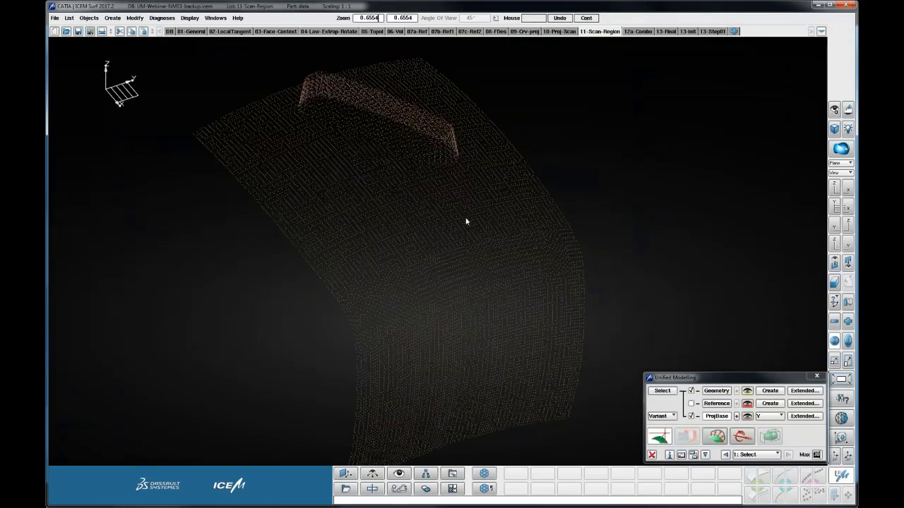
Step: Display the Y sections across the scan with Colour on Scans enabled
{"action": "key", "text": "ctrl"}
{"action": "left_click_drag", "start_coordinate": [456, 210], "coordinate": [395, 258], "text": "ctrl"}
{"action": "left_click", "coordinate": [372, 488]}
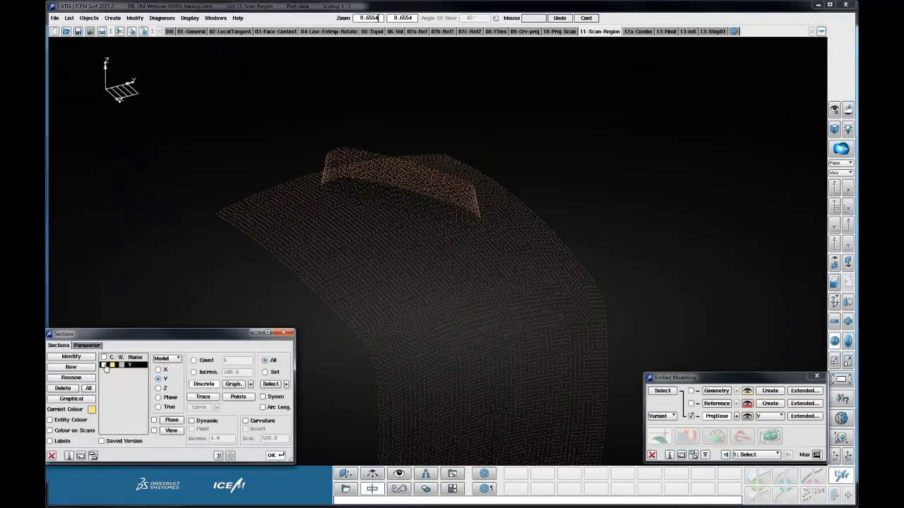
{"action": "left_click", "coordinate": [104, 365]}
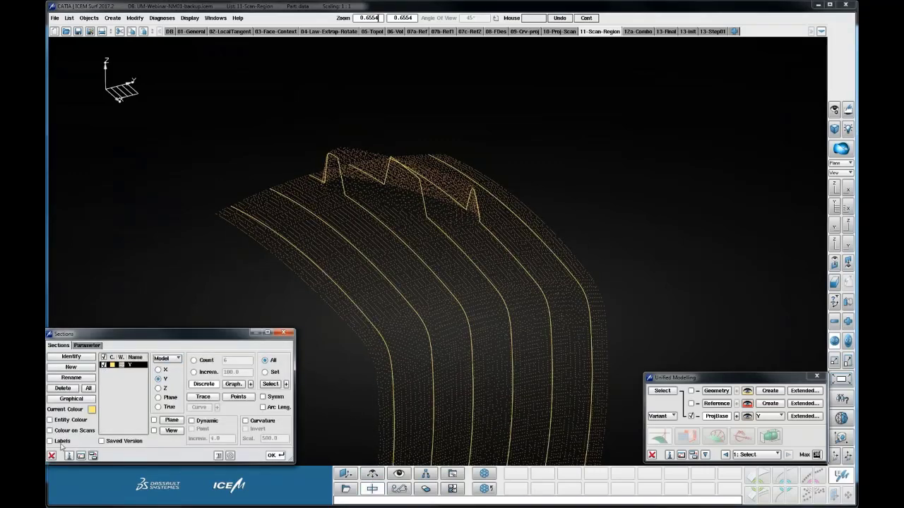
{"action": "left_click", "coordinate": [50, 430]}
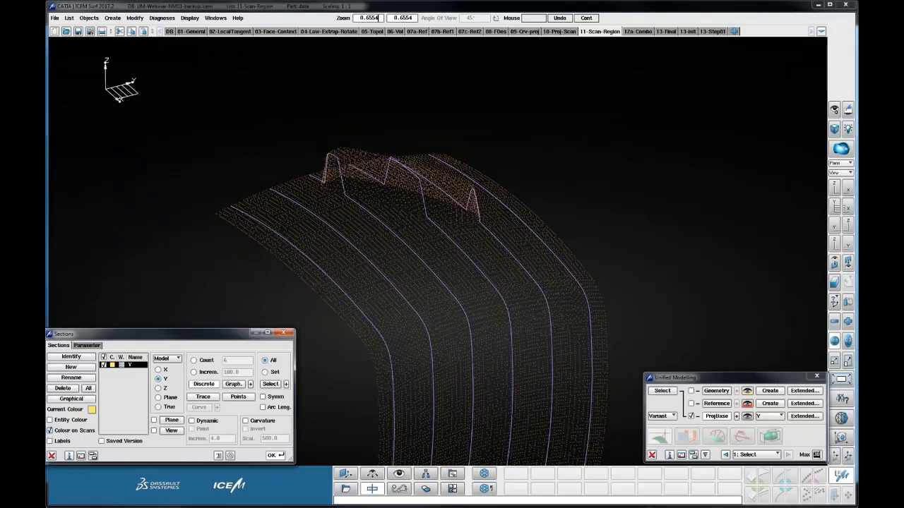
{"action": "left_click", "coordinate": [50, 456]}
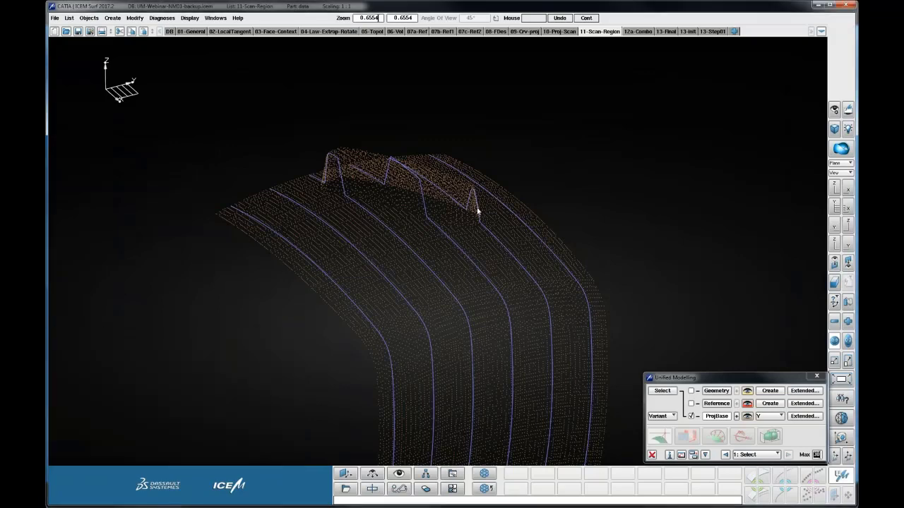
Step: Set the projection direction to Z and the flat scan region's maximum angle to 10°
{"action": "right_click_drag", "start_coordinate": [472, 248], "coordinate": [310, 205], "text": "ctrl"}
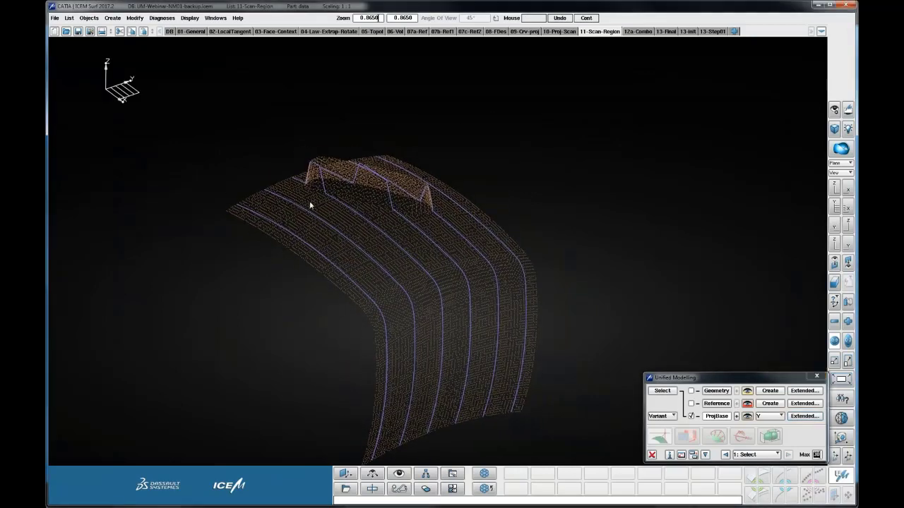
{"action": "left_click", "coordinate": [769, 416]}
{"action": "left_click", "coordinate": [767, 432]}
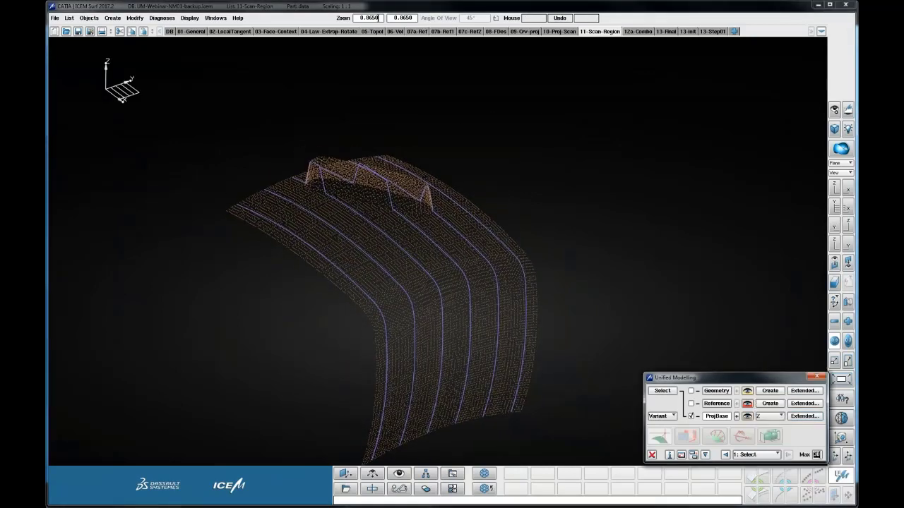
{"action": "left_click", "coordinate": [804, 416]}
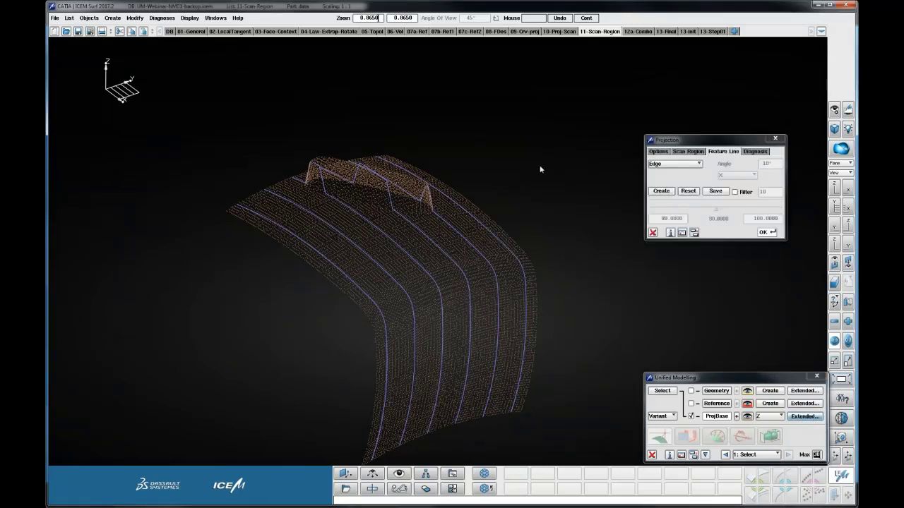
{"action": "left_click", "coordinate": [687, 152]}
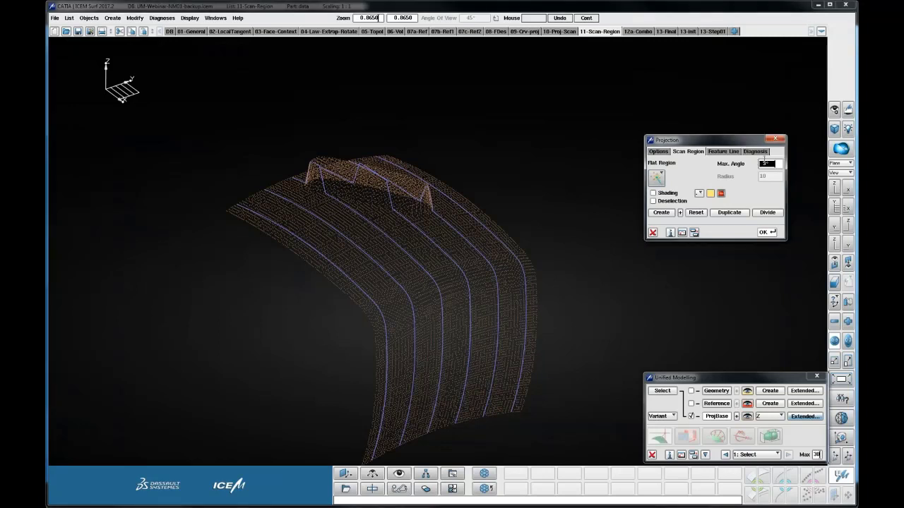
{"action": "type", "text": "10"}
{"action": "key", "text": "Return"}
Step: Create a flat scan region on the upper scan surface around the raised feature, extending it with several scan picks
{"action": "left_click", "coordinate": [660, 212]}
{"action": "left_click", "coordinate": [287, 217]}
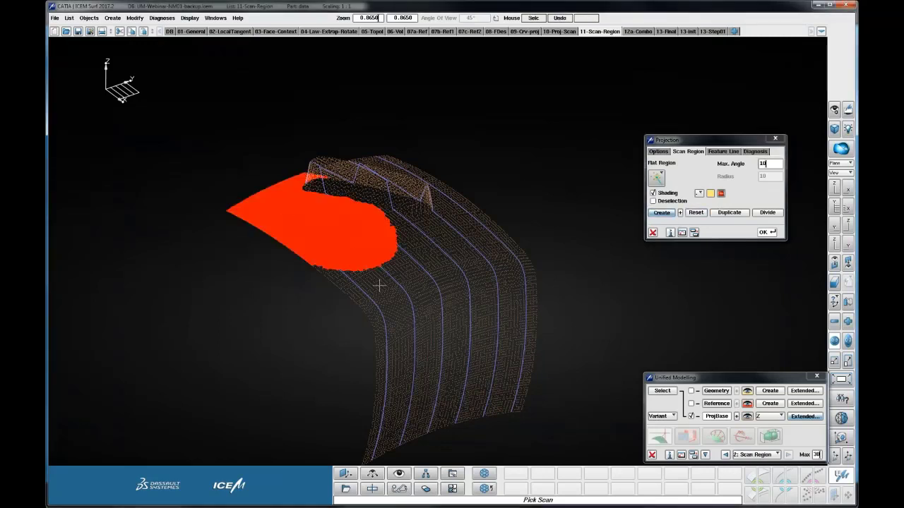
{"action": "left_click", "coordinate": [391, 259]}
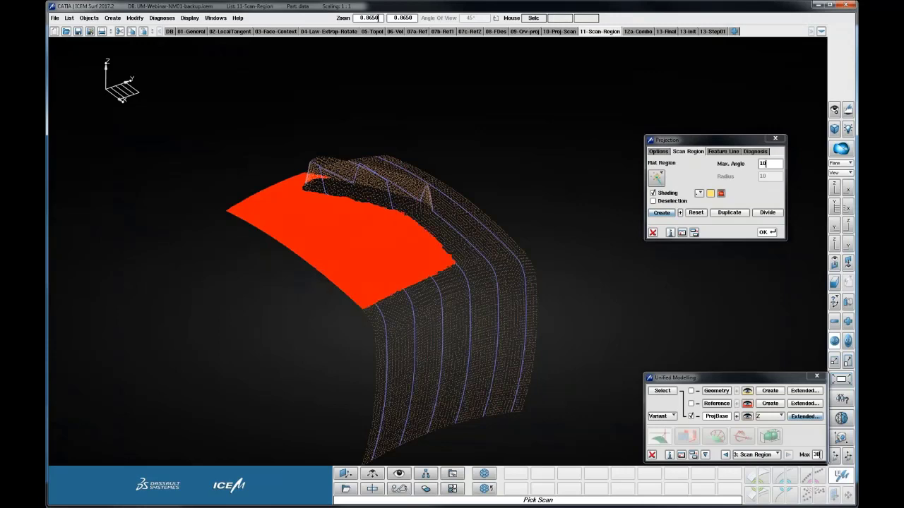
{"action": "left_click", "coordinate": [464, 227]}
{"action": "middle_click_drag", "start_coordinate": [462, 222], "coordinate": [398, 130]}
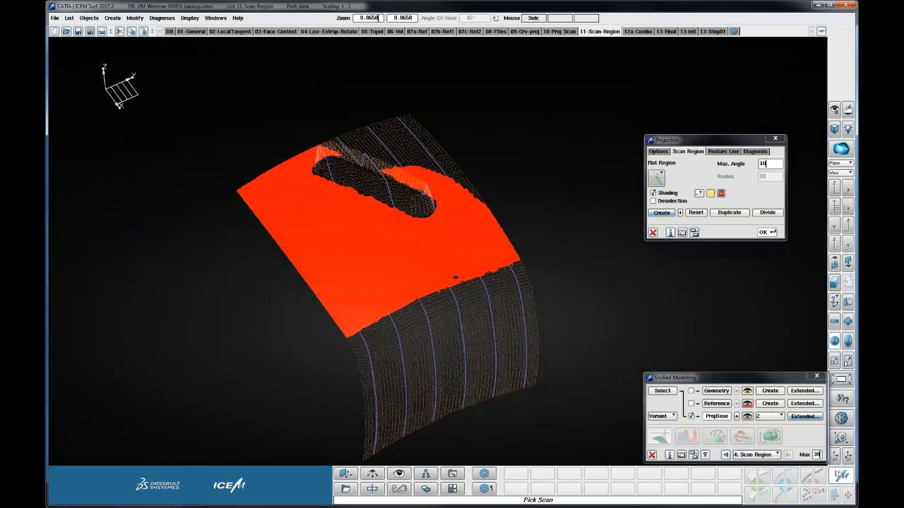
{"action": "left_click", "coordinate": [399, 129]}
Step: Turn off Shading for the flat scan region, check its points, and accept the projection settings
{"action": "left_click_drag", "start_coordinate": [453, 177], "coordinate": [453, 204], "text": "ctrl+shift"}
{"action": "middle_click_drag", "start_coordinate": [464, 284], "coordinate": [474, 222]}
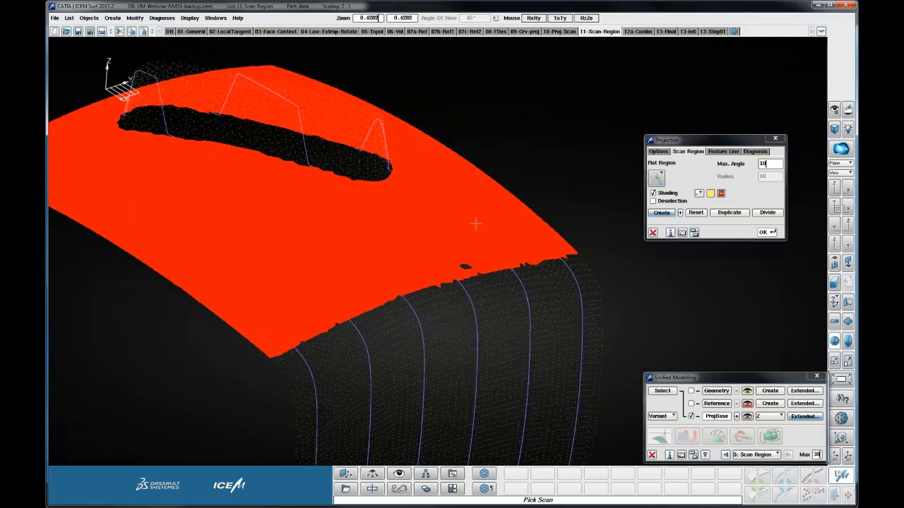
{"action": "mouse_move", "coordinate": [514, 188]}
{"action": "middle_mouse_down"}
{"action": "mouse_move", "coordinate": [521, 241]}
{"action": "mouse_move", "coordinate": [523, 198]}
{"action": "middle_mouse_up"}
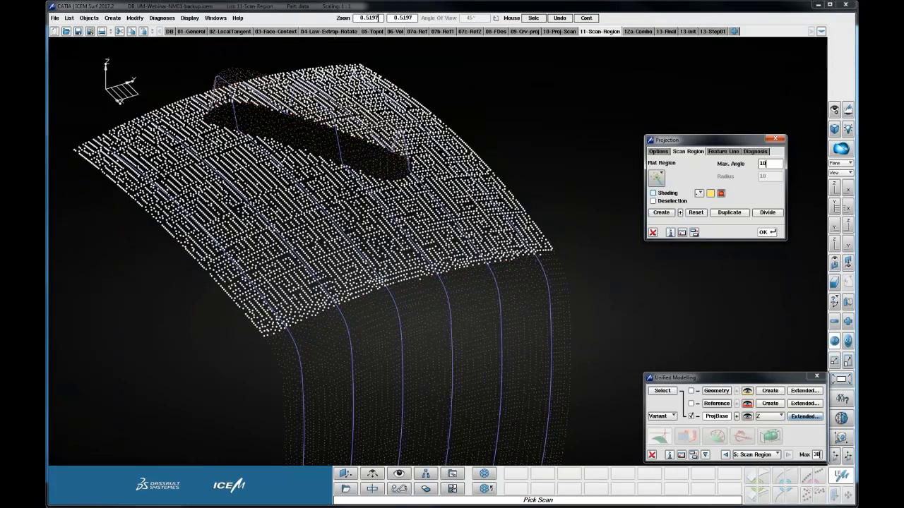
{"action": "middle_click_drag", "start_coordinate": [538, 146], "coordinate": [543, 178]}
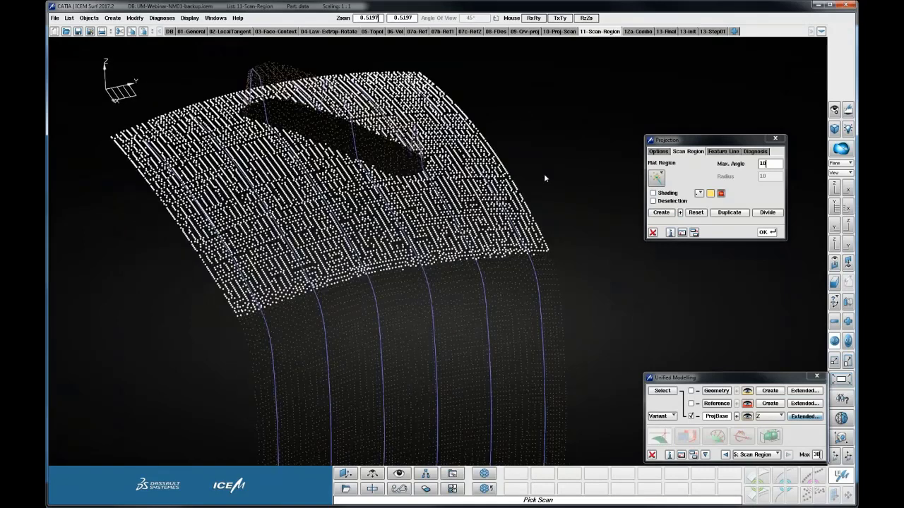
{"action": "key", "text": "Return"}
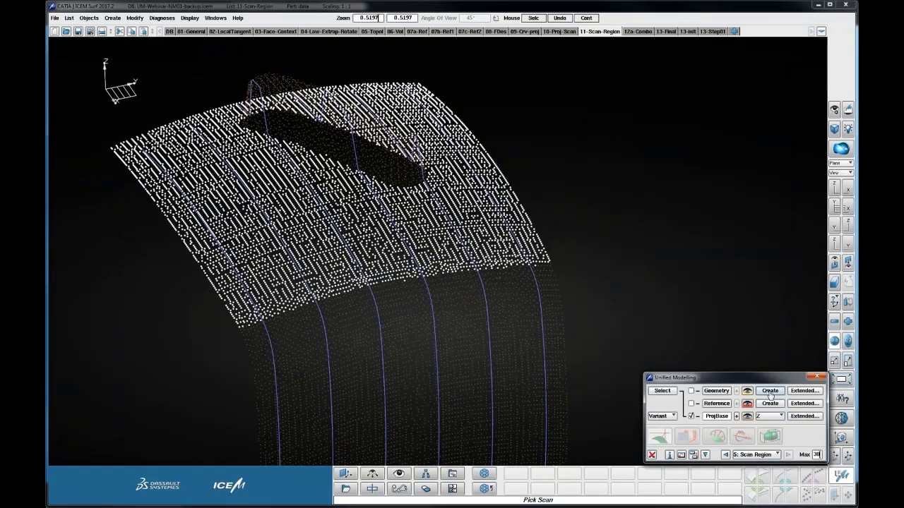
Step: Create a single-segment Bezier patch of order 4 over the flat scan region
{"action": "left_click", "coordinate": [770, 391]}
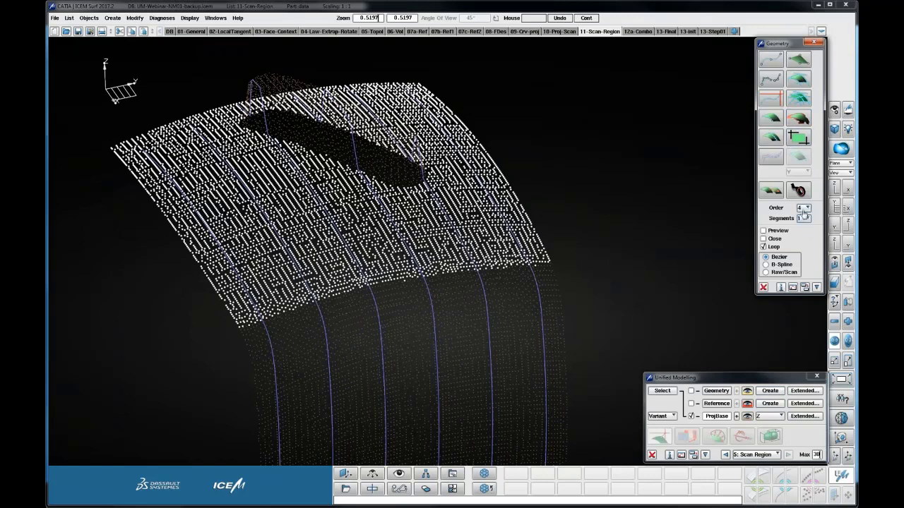
{"action": "left_click", "coordinate": [794, 118]}
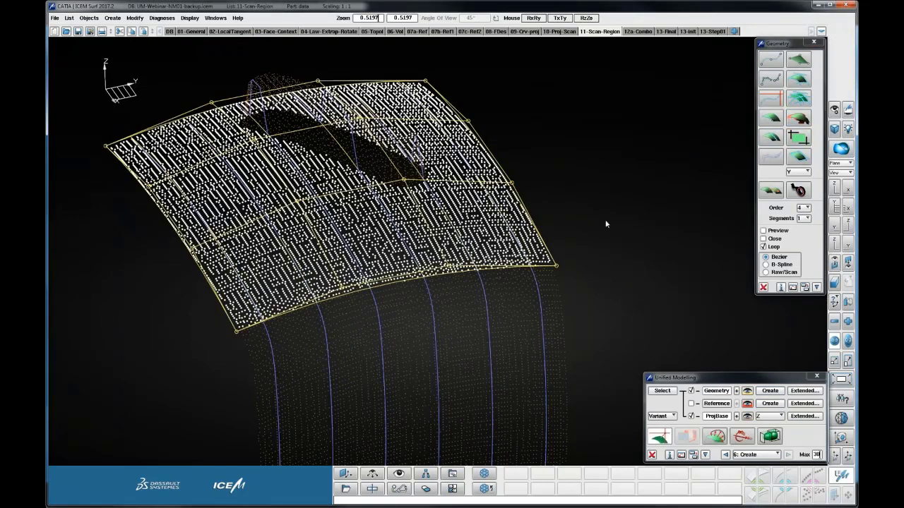
{"action": "left_click_drag", "start_coordinate": [606, 225], "coordinate": [350, 231]}
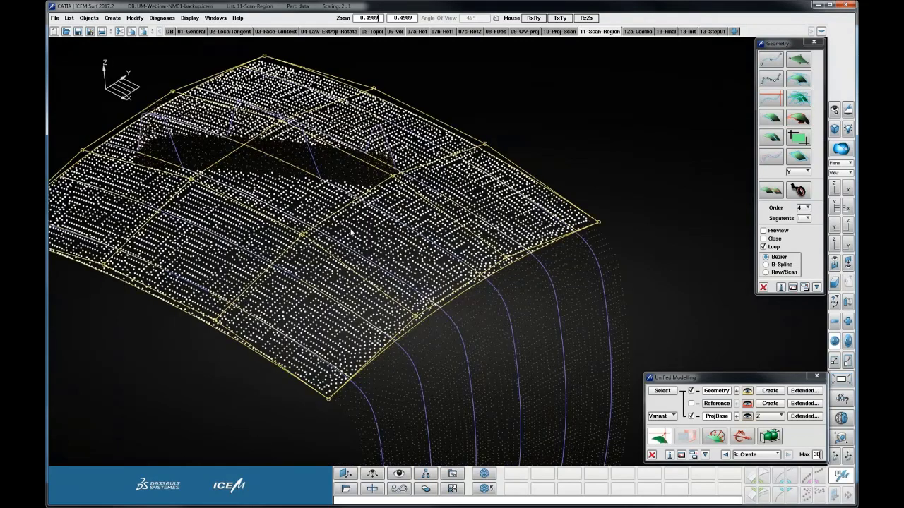
Step: Examine how the new patch follows the scan sections, from its corner across to the middle
{"action": "scroll", "coordinate": [350, 231], "scroll_direction": "up", "scroll_amount": 10}
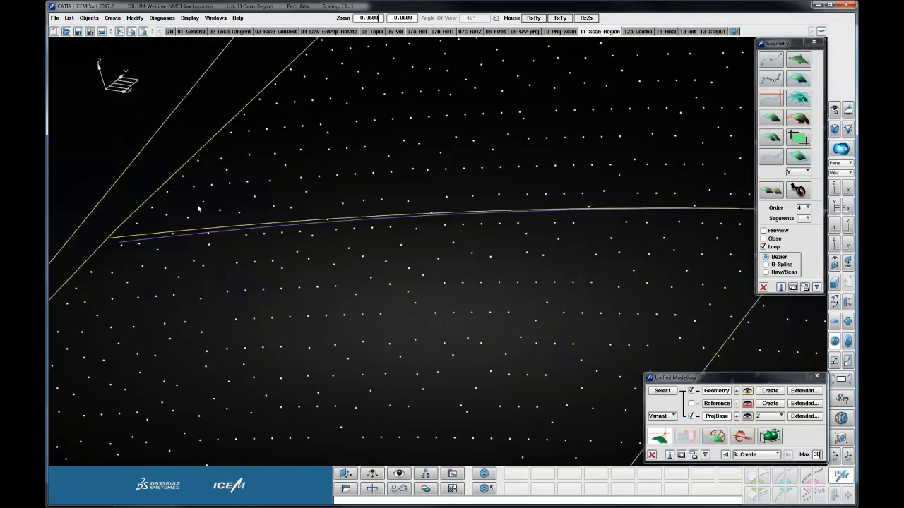
{"action": "left_click_drag", "start_coordinate": [198, 208], "coordinate": [161, 233]}
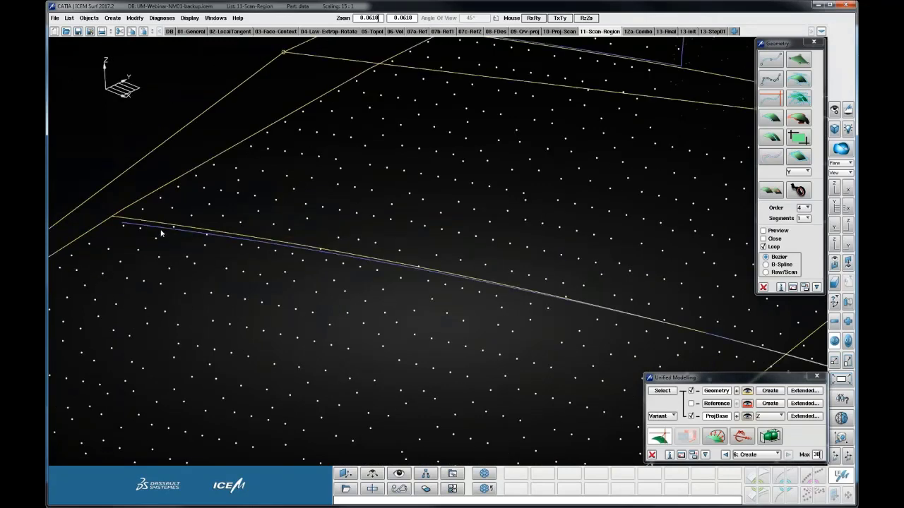
{"action": "scroll", "coordinate": [160, 247], "scroll_direction": "down", "scroll_amount": 4}
{"action": "scroll", "coordinate": [475, 271], "scroll_direction": "down", "scroll_amount": 1}
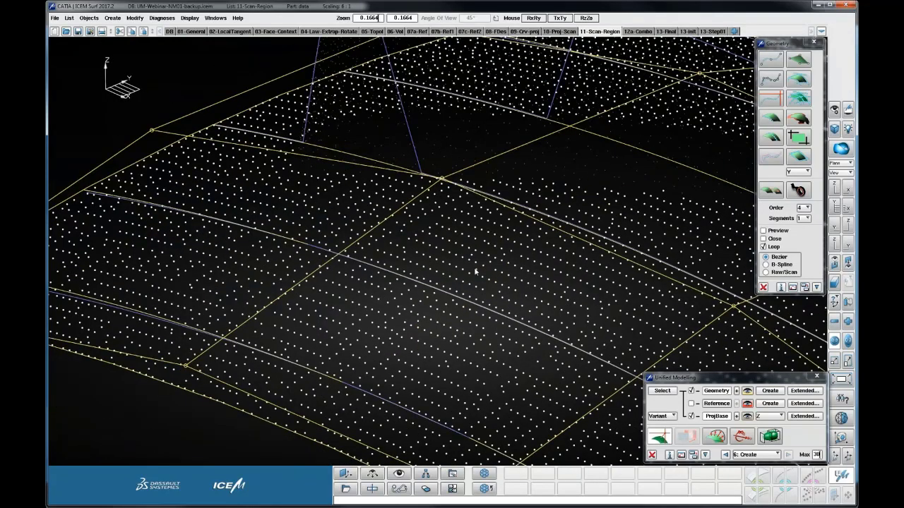
{"action": "left_click_drag", "start_coordinate": [475, 271], "coordinate": [285, 261]}
{"action": "scroll", "coordinate": [347, 257], "scroll_direction": "down", "scroll_amount": 2}
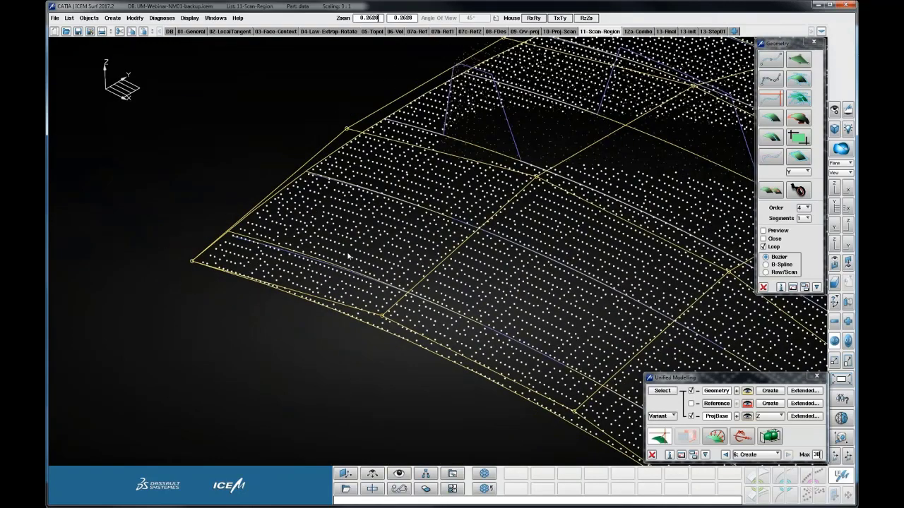
{"action": "scroll", "coordinate": [347, 257], "scroll_direction": "down", "scroll_amount": 2}
{"action": "scroll", "coordinate": [338, 278], "scroll_direction": "up", "scroll_amount": 1}
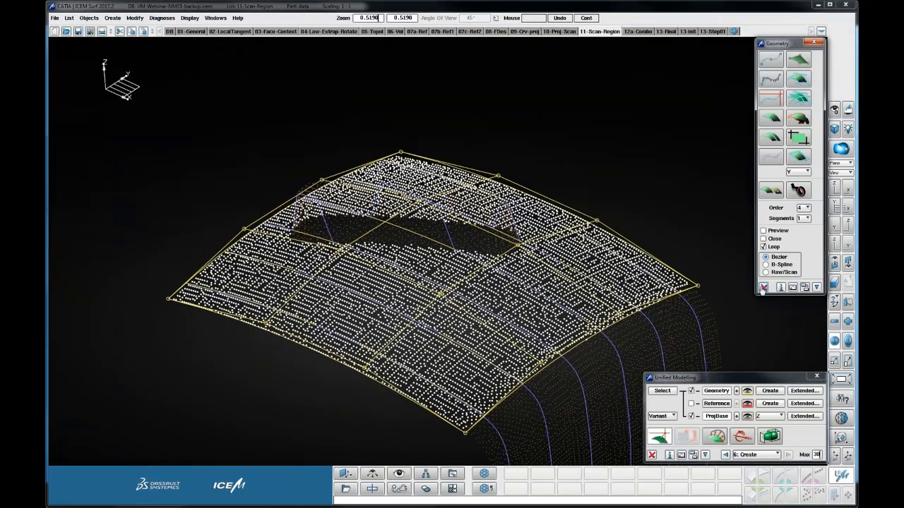
Step: Start control point modification and raise the patch's order in both directions
{"action": "key", "text": "c"}
{"action": "scroll", "coordinate": [257, 283], "scroll_direction": "up", "scroll_amount": 2}
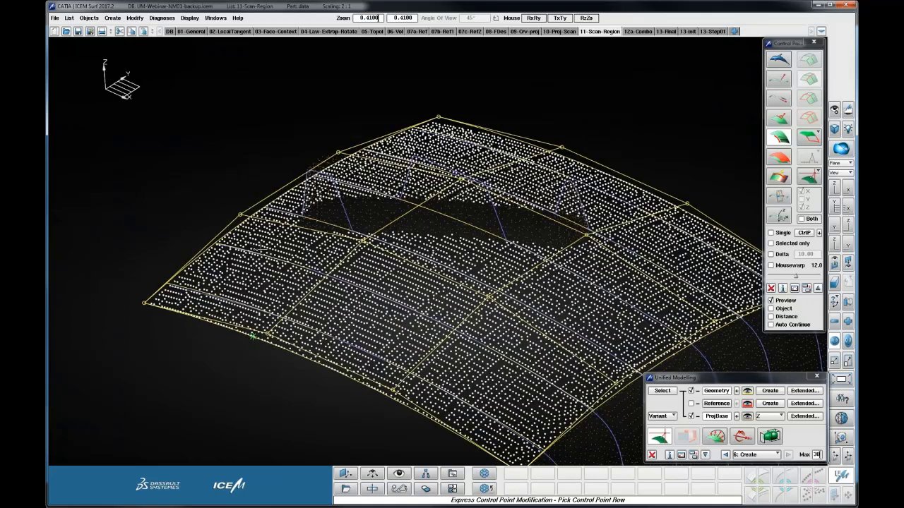
{"action": "scroll", "coordinate": [252, 336], "scroll_direction": "up", "scroll_amount": 3}
{"action": "left_click", "coordinate": [213, 161]}
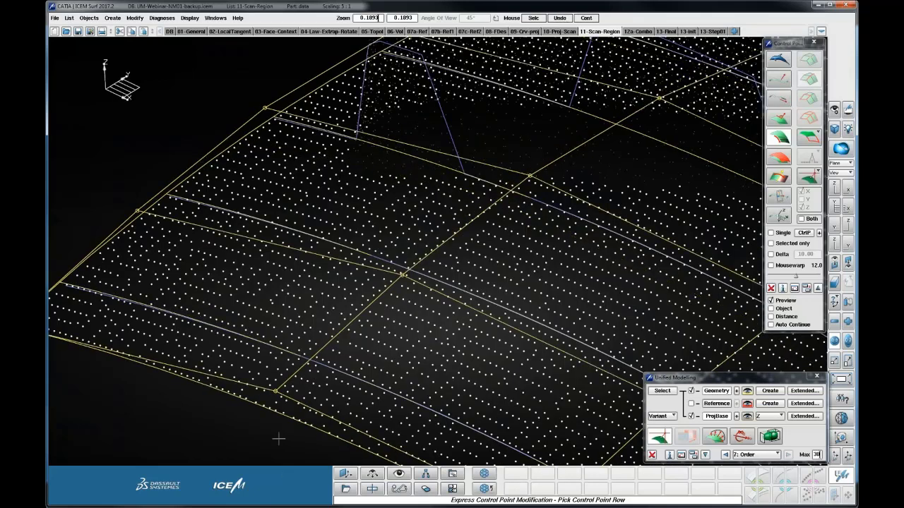
{"action": "left_click", "coordinate": [279, 411]}
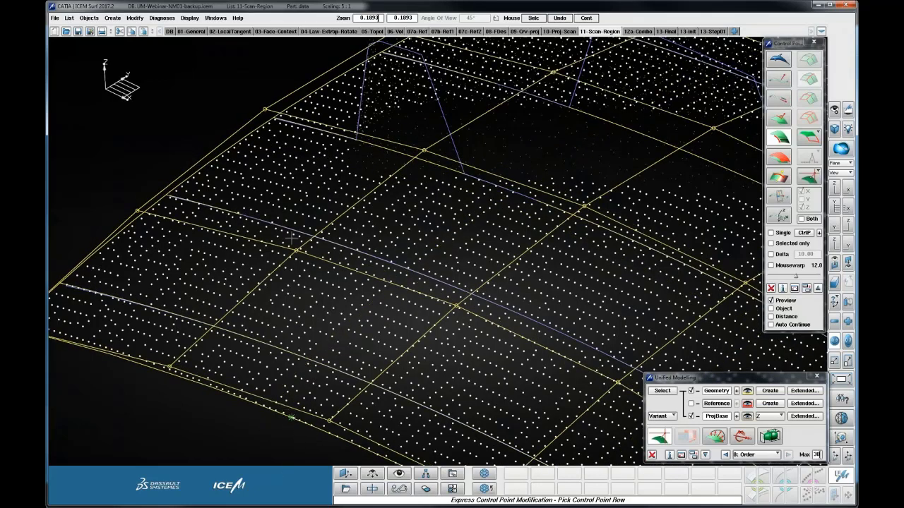
Step: Check the patch against the scan with the projection's Distance diagnosis, closing Projection and Unified Modelling
{"action": "left_click", "coordinate": [801, 416]}
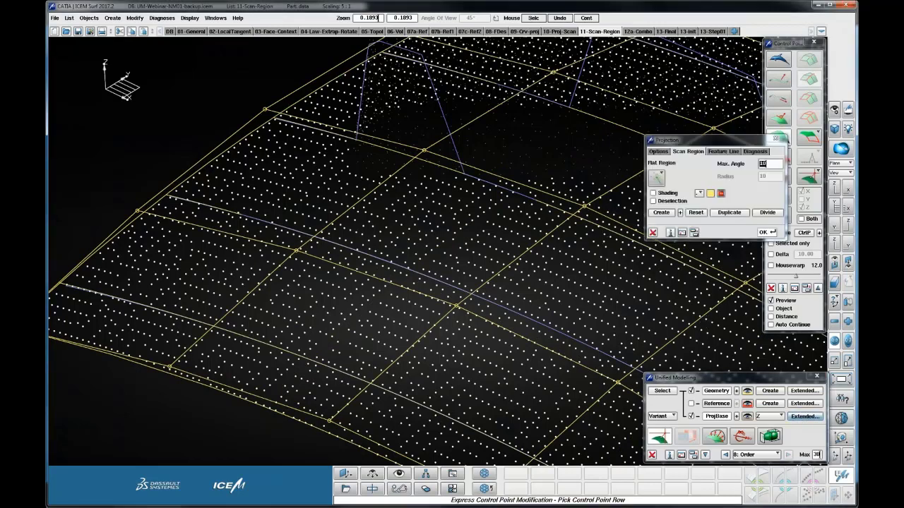
{"action": "left_click", "coordinate": [757, 152]}
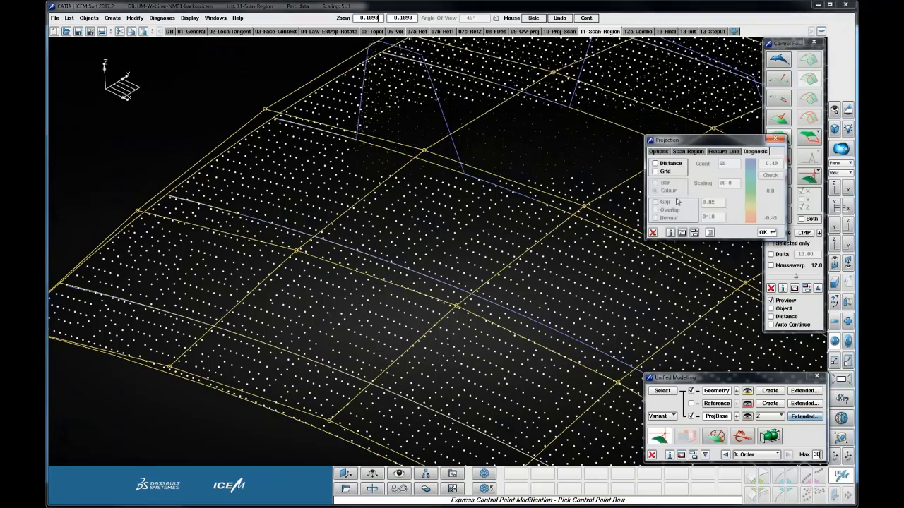
{"action": "left_click", "coordinate": [668, 165]}
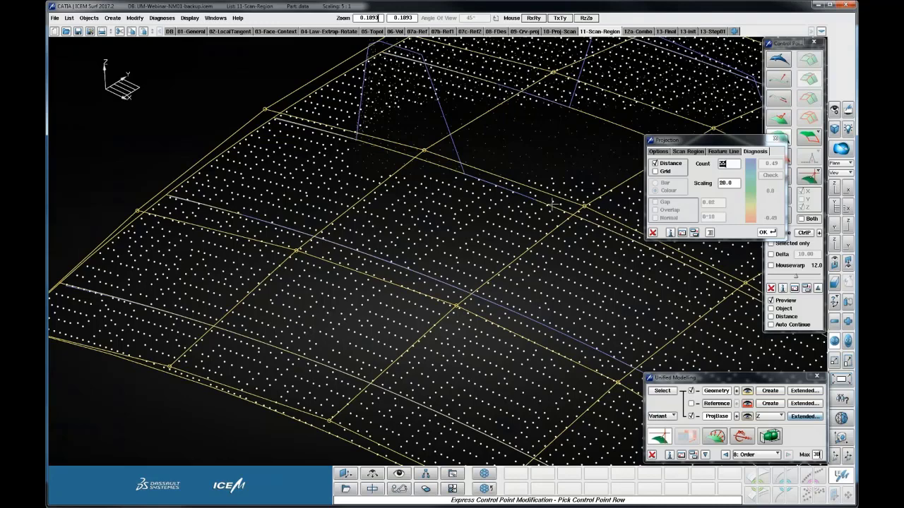
{"action": "middle_click_drag", "start_coordinate": [553, 204], "coordinate": [353, 233]}
{"action": "middle_click_drag", "start_coordinate": [369, 381], "coordinate": [544, 111]}
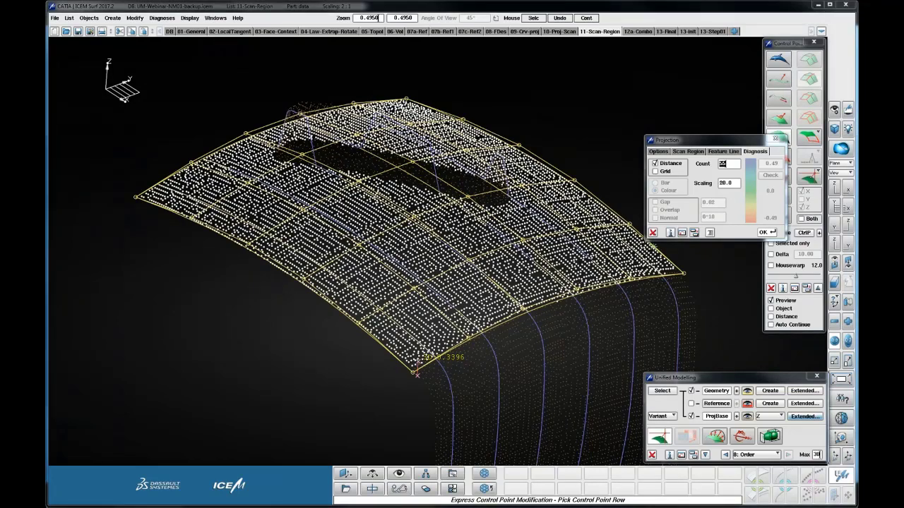
{"action": "left_click", "coordinate": [652, 233]}
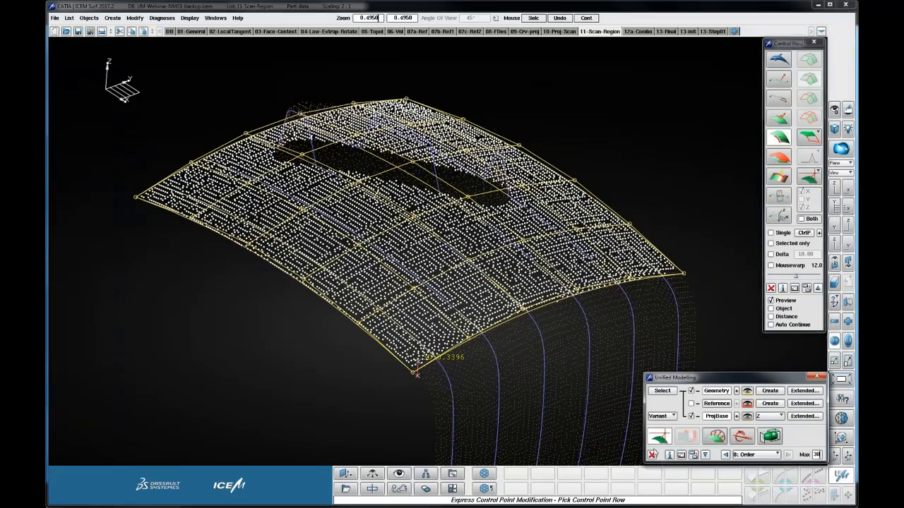
{"action": "left_click", "coordinate": [652, 455]}
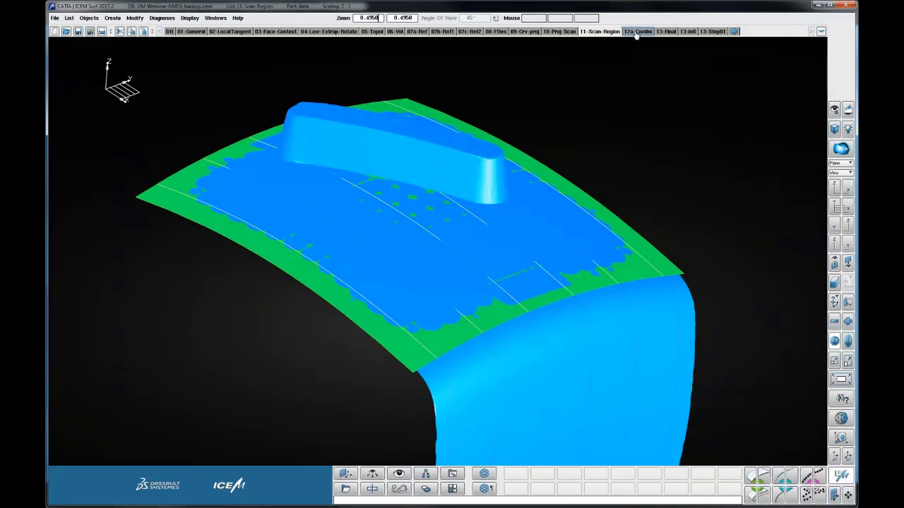
Step: Switch to the 12a-Combo list and start Unified Modelling with the projection base deactivated
{"action": "left_click", "coordinate": [636, 32]}
{"action": "left_click_drag", "start_coordinate": [449, 270], "coordinate": [310, 185]}
{"action": "left_click_drag", "start_coordinate": [318, 232], "coordinate": [447, 214]}
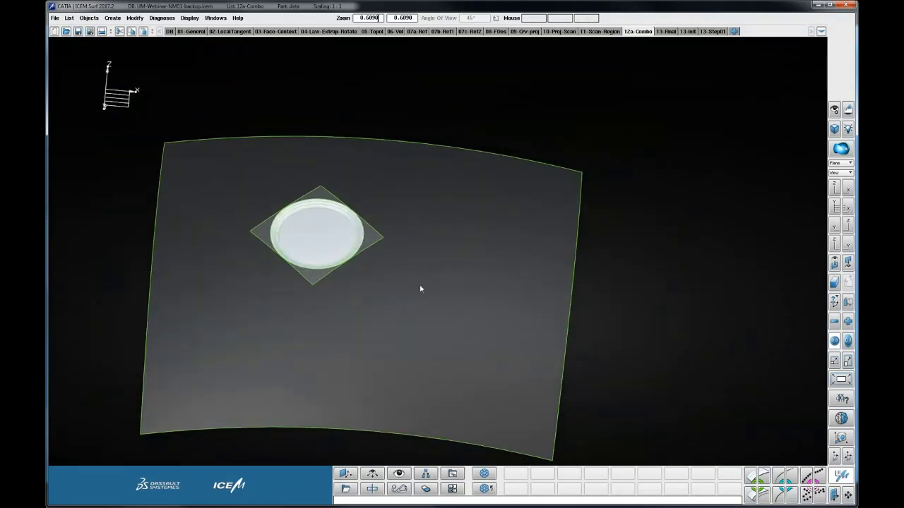
{"action": "middle_click_drag", "start_coordinate": [436, 305], "coordinate": [457, 260]}
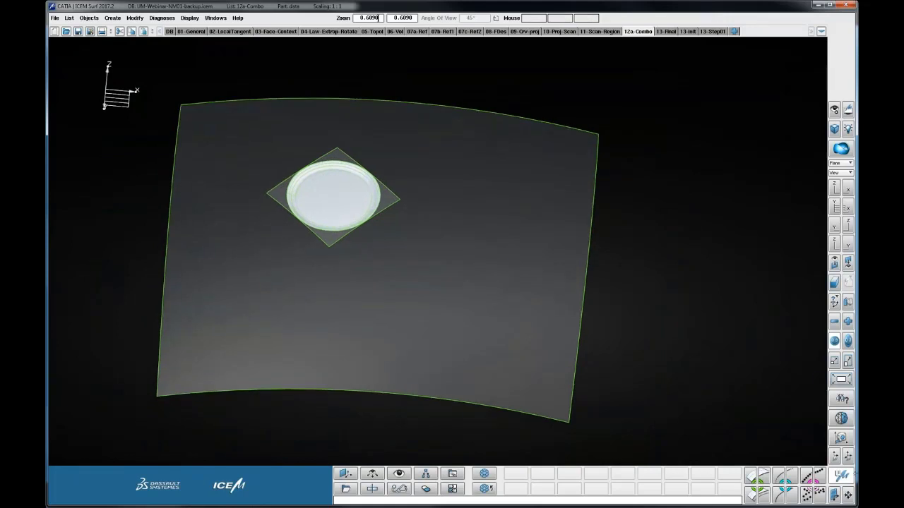
{"action": "left_click", "coordinate": [841, 476]}
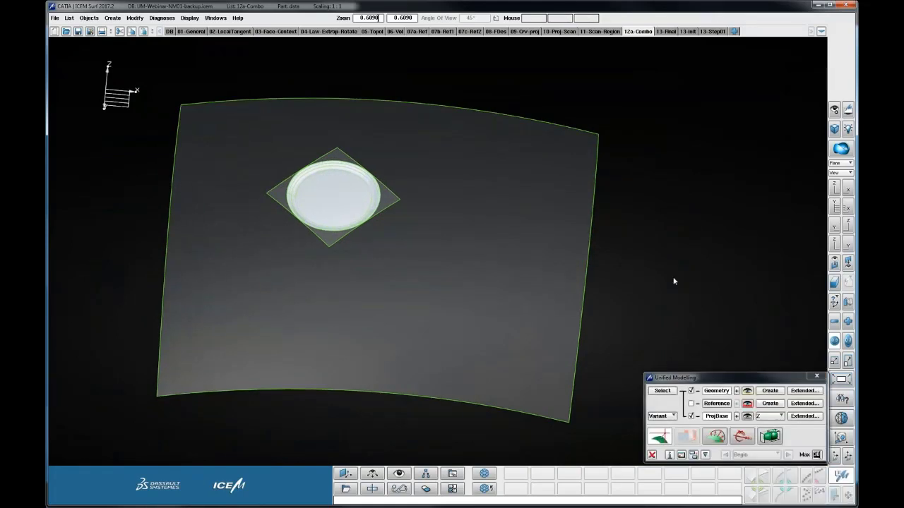
{"action": "left_click", "coordinate": [691, 417]}
Step: Select the round recess's UM13 Detail as the geometry to modify
{"action": "left_click", "coordinate": [717, 391]}
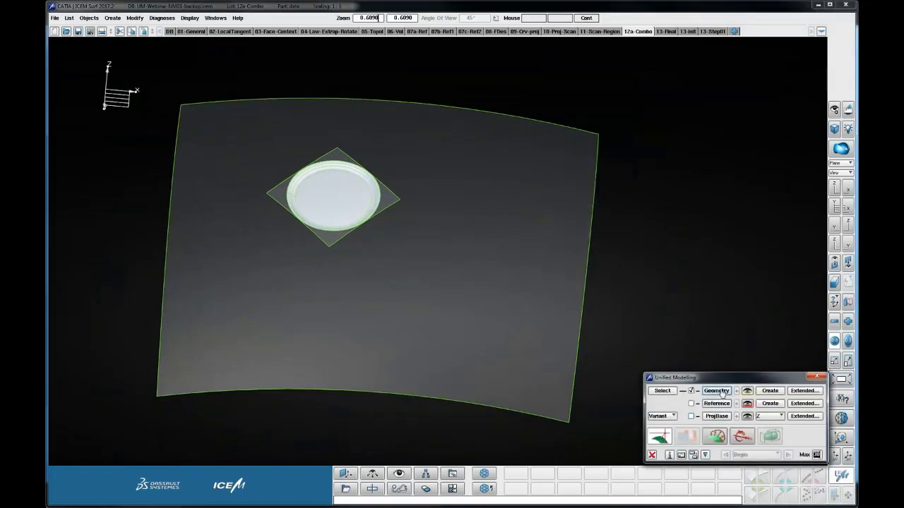
{"action": "middle_click_drag", "start_coordinate": [370, 251], "coordinate": [353, 213]}
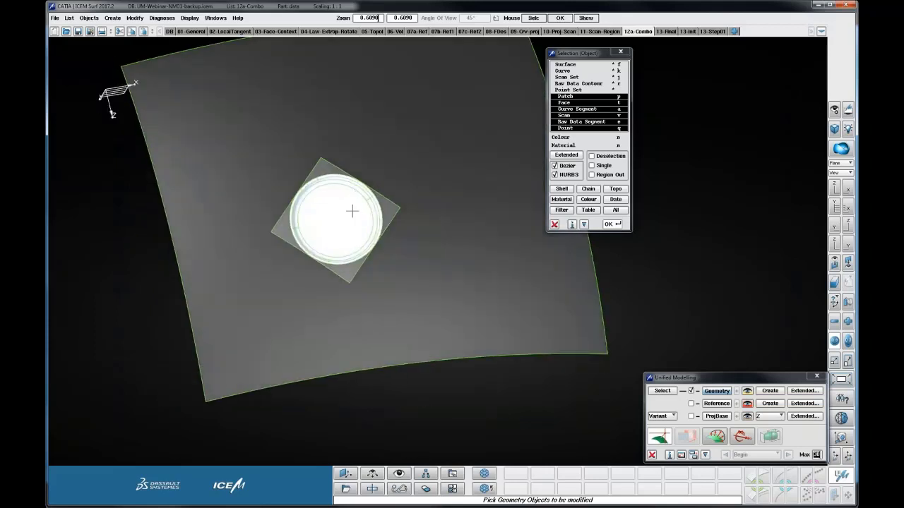
{"action": "left_click", "coordinate": [352, 210]}
{"action": "middle_click", "coordinate": [351, 211]}
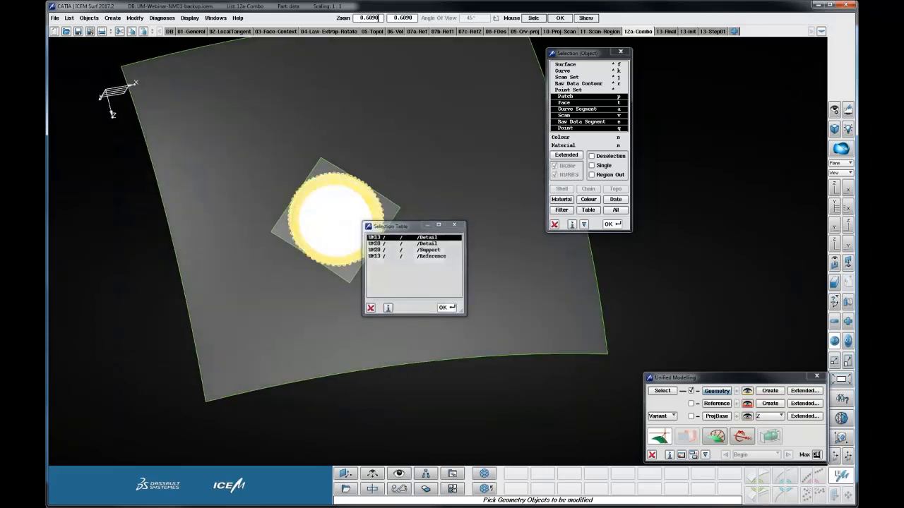
{"action": "scroll", "coordinate": [345, 212], "scroll_direction": "up", "scroll_amount": 4}
{"action": "middle_click", "coordinate": [346, 212]}
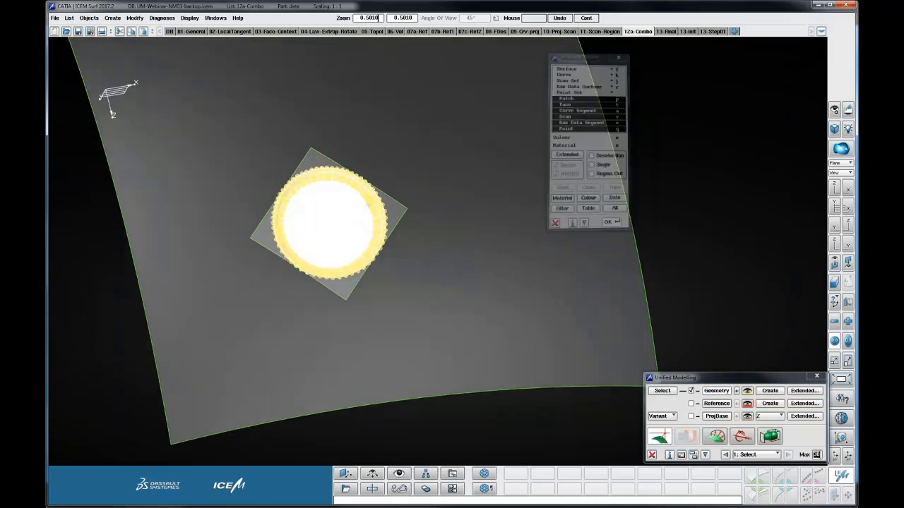
Step: Hide the surface control points of the selected recess geometry
{"action": "left_click_drag", "start_coordinate": [431, 170], "coordinate": [506, 288]}
{"action": "middle_click_drag", "start_coordinate": [420, 119], "coordinate": [537, 296]}
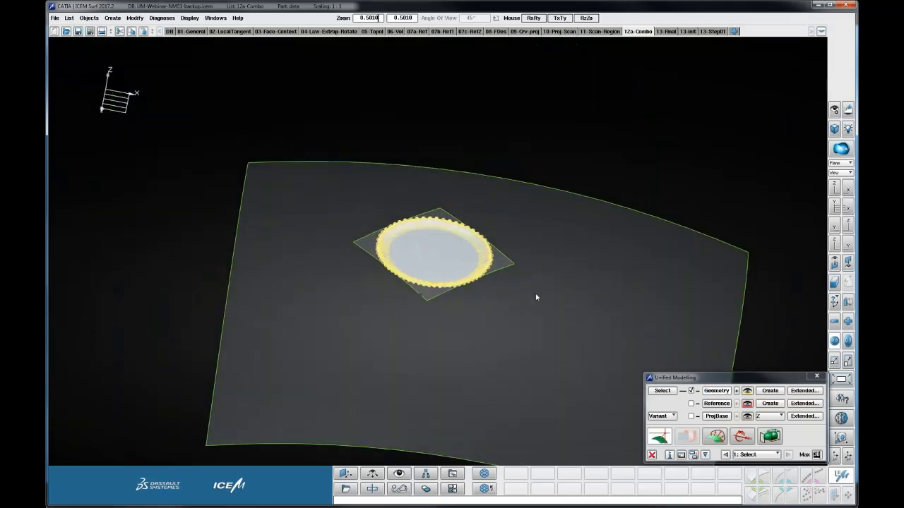
{"action": "right_click_drag", "start_coordinate": [527, 285], "coordinate": [538, 242]}
{"action": "middle_click_drag", "start_coordinate": [574, 254], "coordinate": [662, 295]}
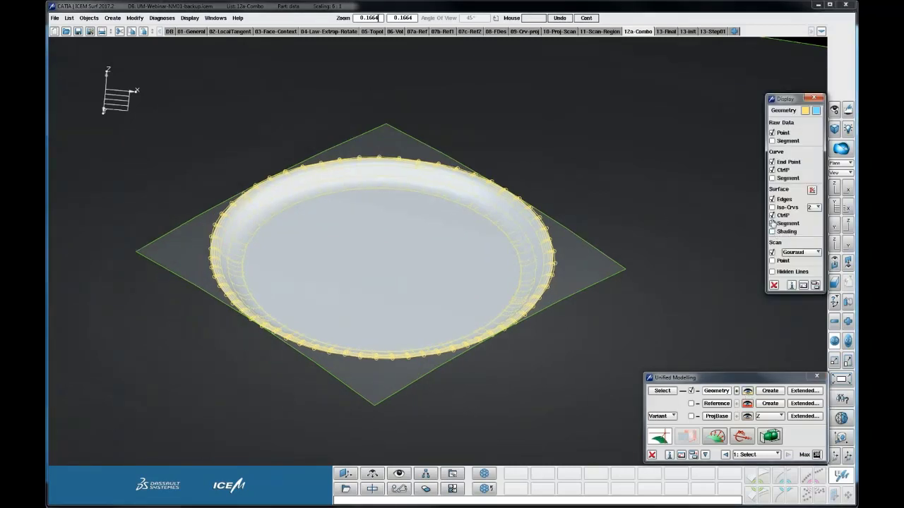
{"action": "left_click", "coordinate": [772, 215]}
{"action": "left_click_drag", "start_coordinate": [567, 204], "coordinate": [475, 237]}
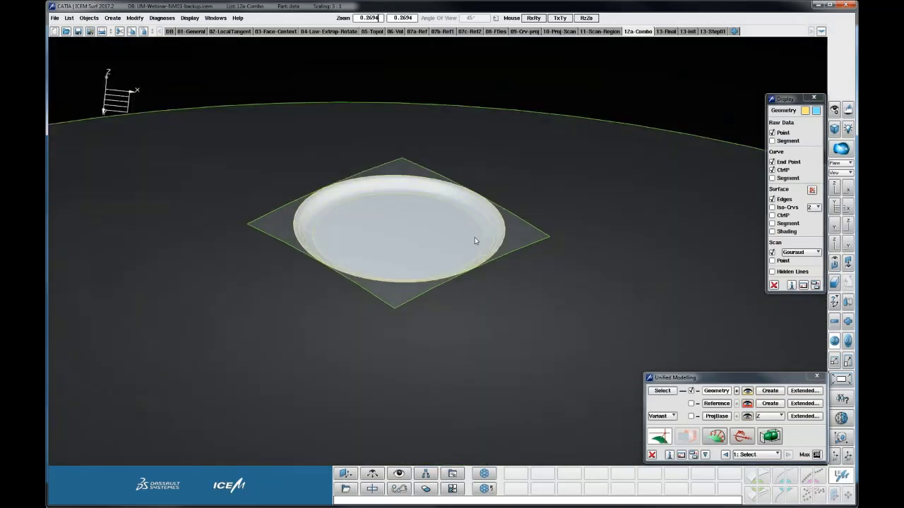
{"action": "left_click", "coordinate": [774, 284]}
Step: Select the UM13 Reference patch around the round recess as the reference object and view it against the large surface
{"action": "left_click", "coordinate": [717, 404]}
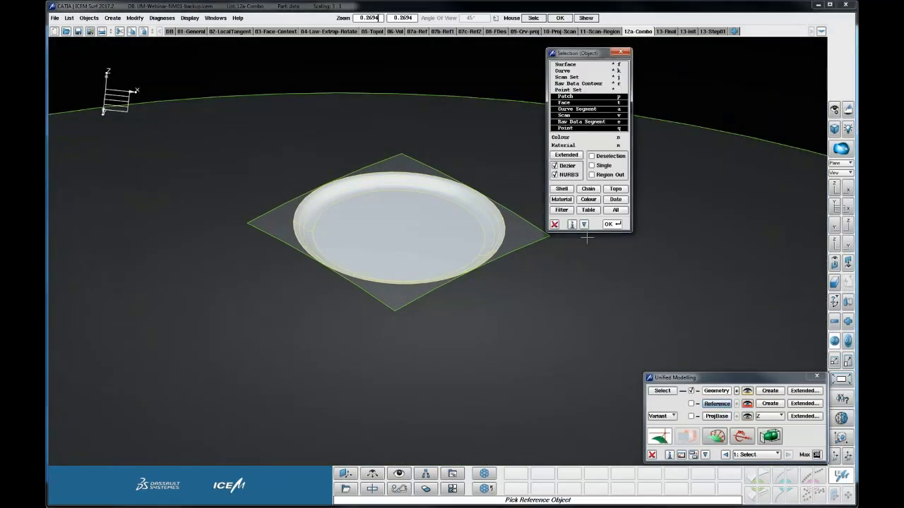
{"action": "left_click", "coordinate": [518, 248]}
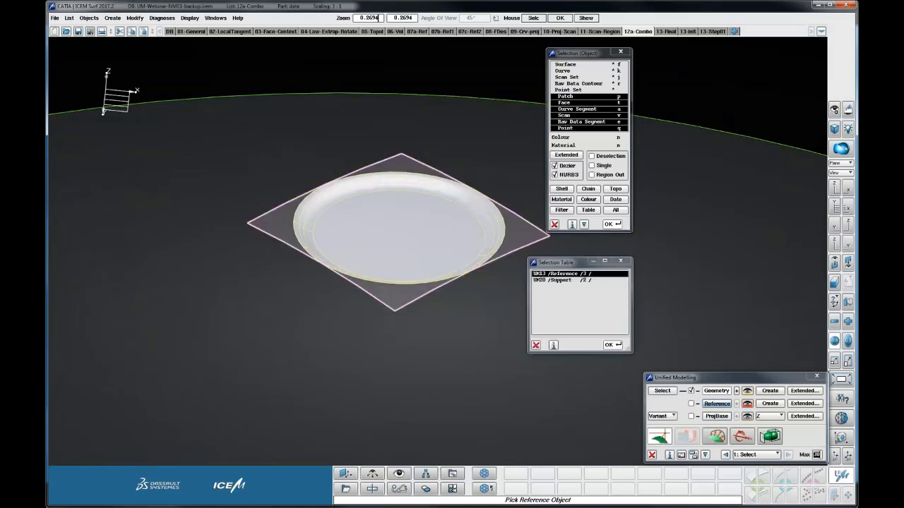
{"action": "middle_click", "coordinate": [493, 321]}
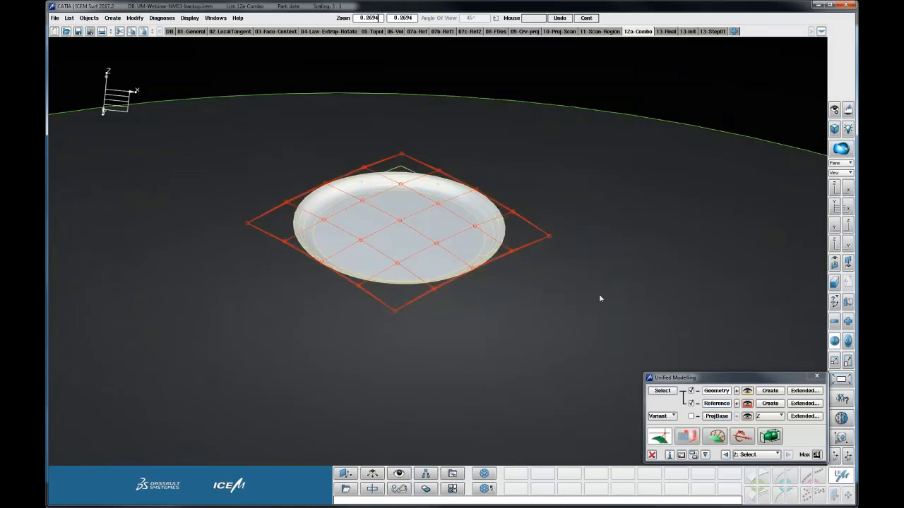
{"action": "middle_click_drag", "start_coordinate": [599, 248], "coordinate": [602, 263]}
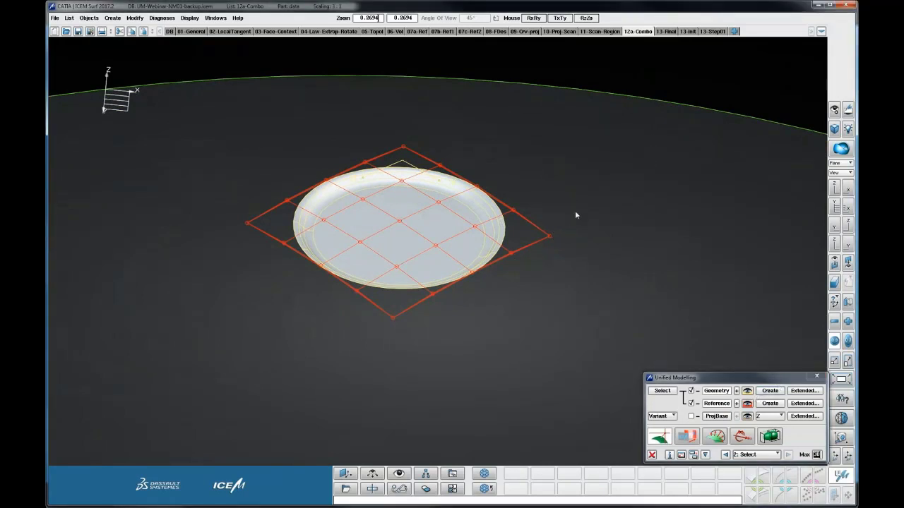
{"action": "middle_click_drag", "start_coordinate": [575, 210], "coordinate": [565, 278]}
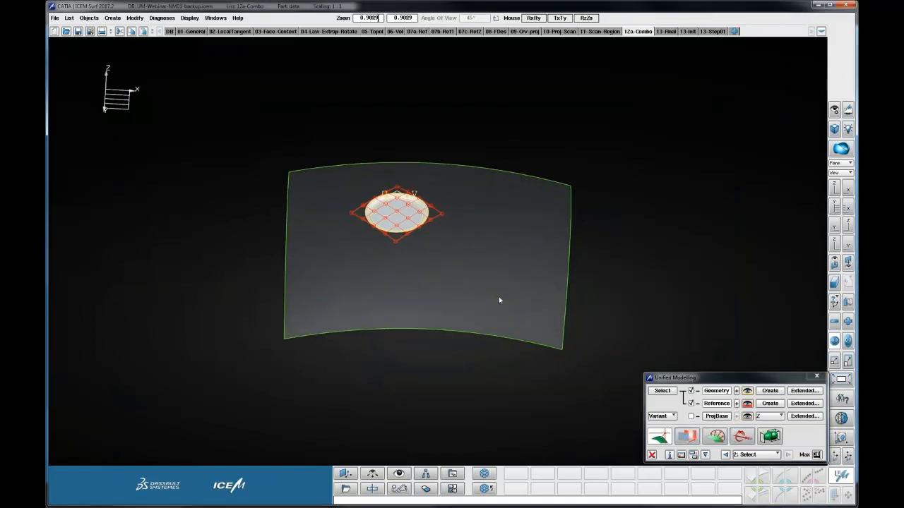
{"action": "middle_click_drag", "start_coordinate": [499, 301], "coordinate": [489, 324]}
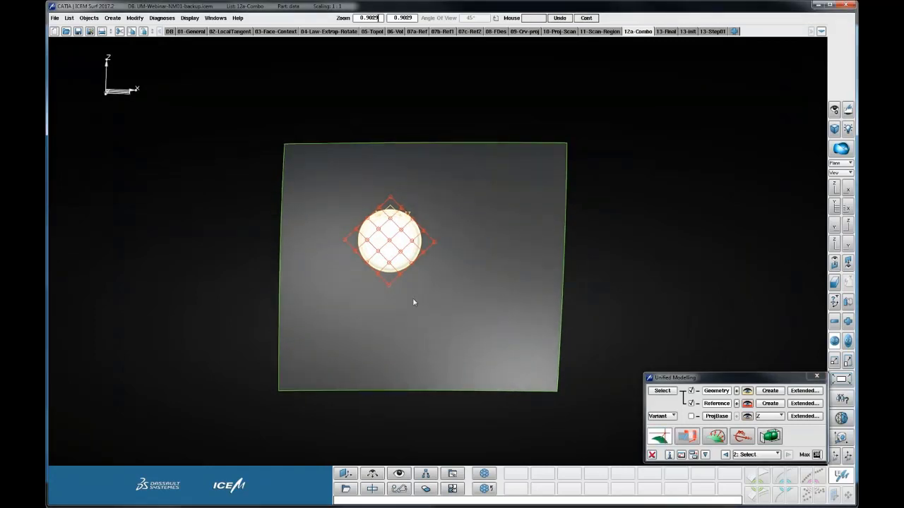
Step: Start express control point modification and try stretching the reference patch by its corner control point nearest the panel's centre
{"action": "left_click", "coordinate": [660, 437]}
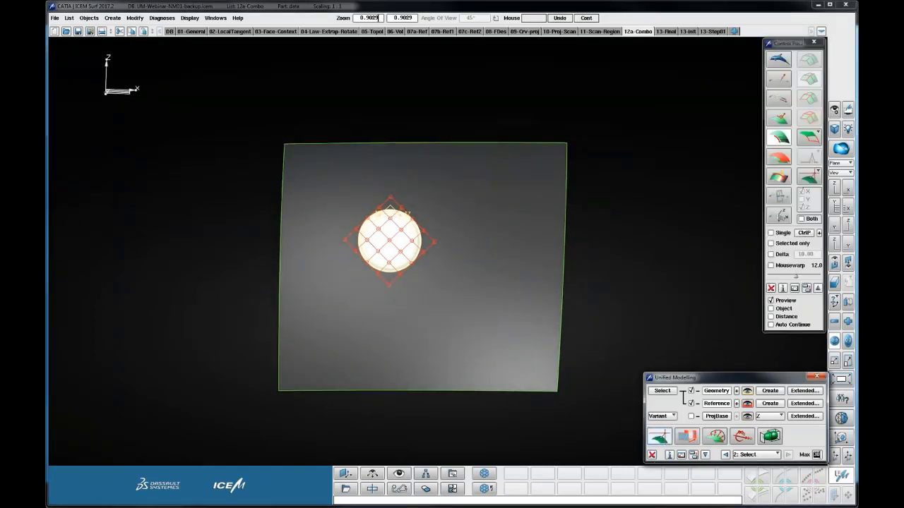
{"action": "left_click", "coordinate": [778, 62]}
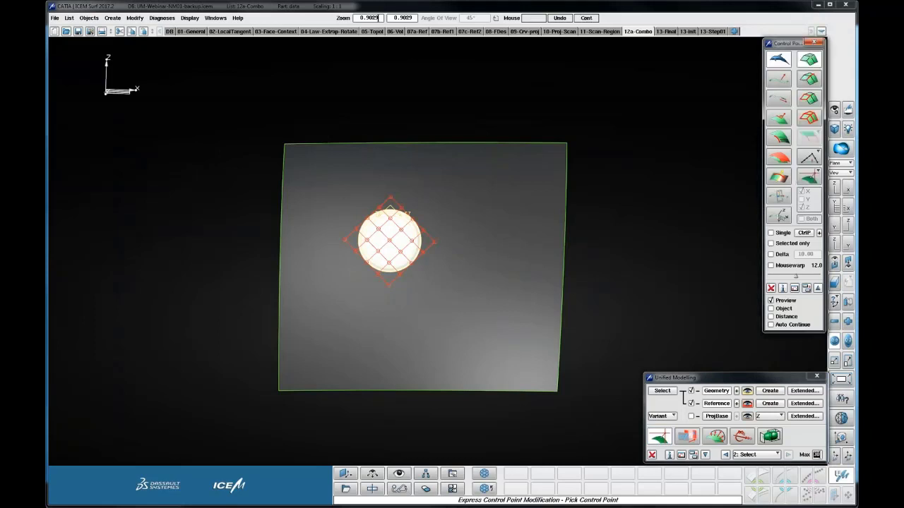
{"action": "middle_click_drag", "start_coordinate": [644, 200], "coordinate": [602, 182]}
{"action": "left_click_drag", "start_coordinate": [603, 182], "coordinate": [621, 171]}
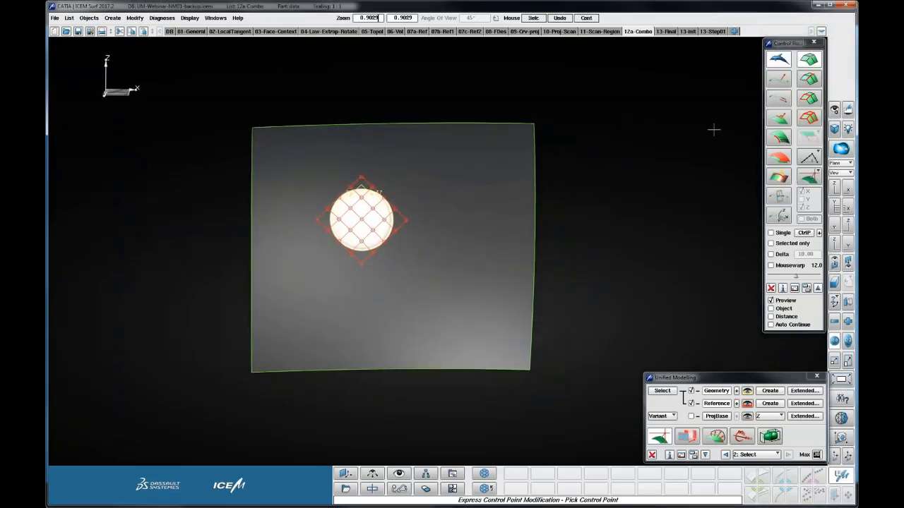
{"action": "mouse_move", "coordinate": [612, 249]}
{"action": "left_mouse_down"}
{"action": "mouse_move", "coordinate": [618, 236]}
{"action": "mouse_move", "coordinate": [609, 240]}
{"action": "left_mouse_up"}
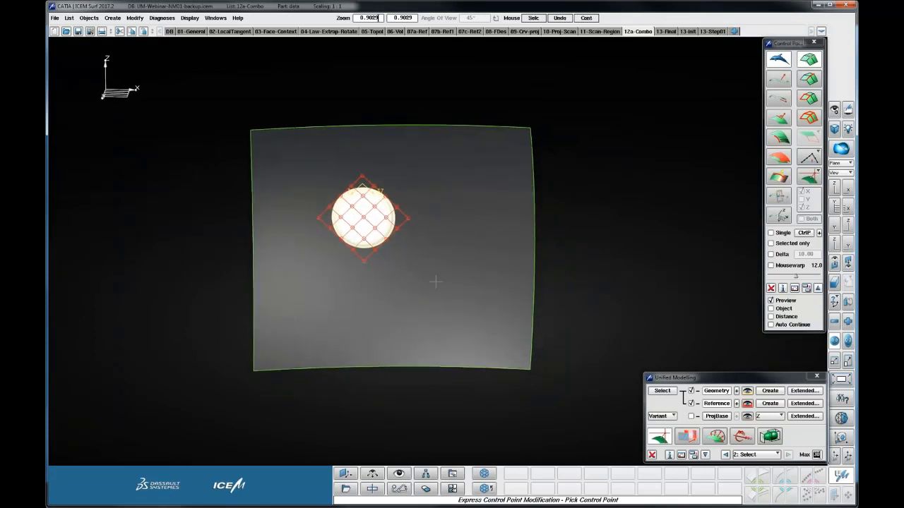
{"action": "left_click", "coordinate": [409, 219]}
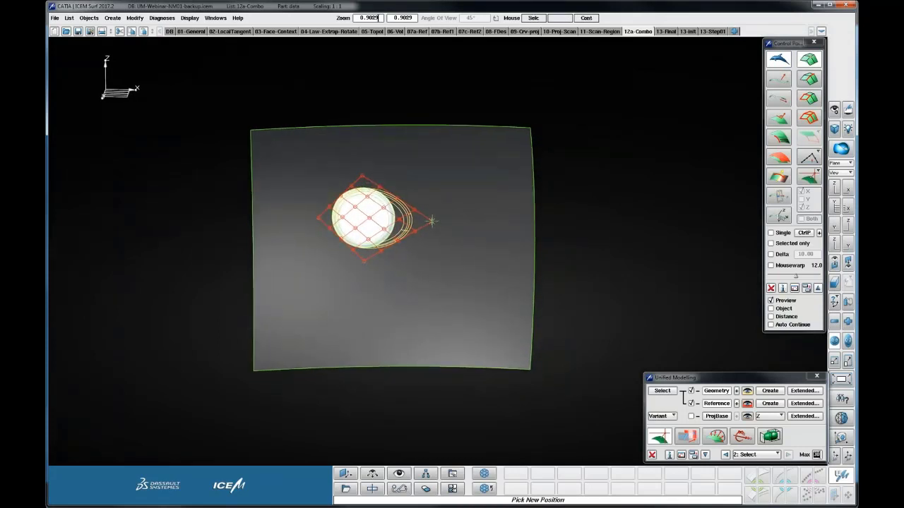
{"action": "right_click_drag", "start_coordinate": [416, 212], "coordinate": [369, 191]}
{"action": "left_click_drag", "start_coordinate": [370, 191], "coordinate": [382, 275]}
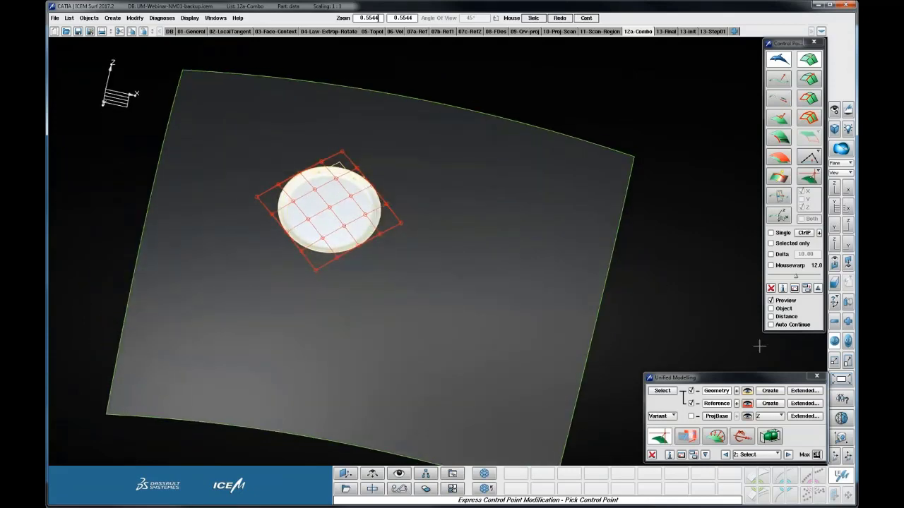
Step: Open the reference's extended options and set the projection base direction to Normal
{"action": "left_click", "coordinate": [805, 403]}
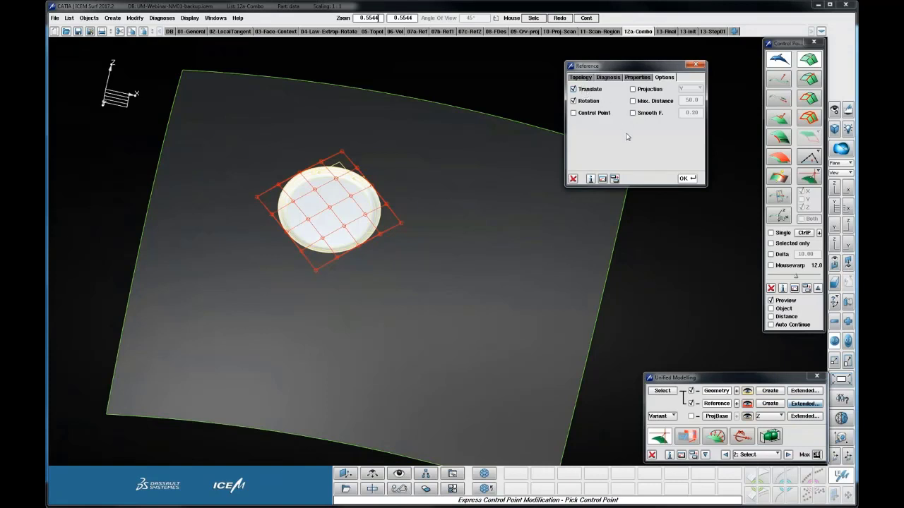
{"action": "left_click_drag", "start_coordinate": [417, 299], "coordinate": [516, 278]}
{"action": "left_click", "coordinate": [769, 416]}
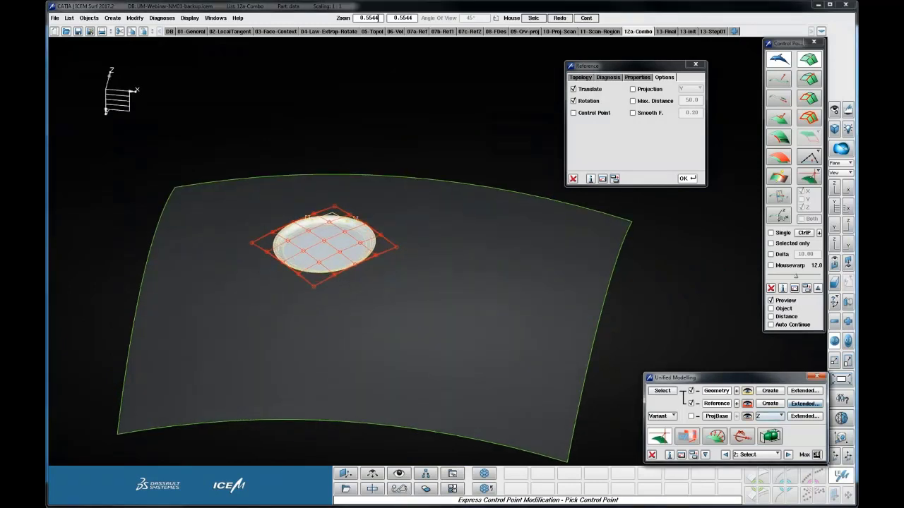
{"action": "left_click", "coordinate": [766, 460]}
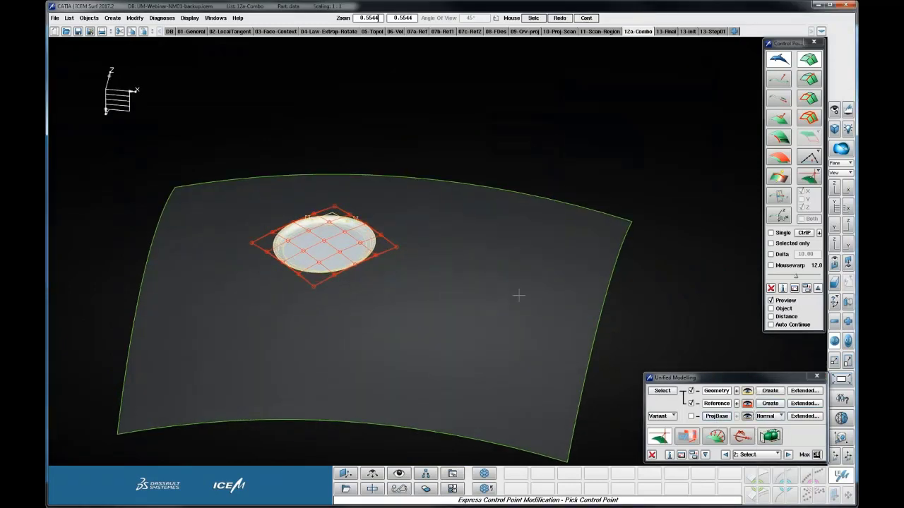
Step: Try moving a whole control point row of the reference patch in express mode
{"action": "left_click_drag", "start_coordinate": [440, 240], "coordinate": [427, 258], "text": "ctrl"}
{"action": "middle_click_drag", "start_coordinate": [449, 240], "coordinate": [487, 238], "text": "ctrl"}
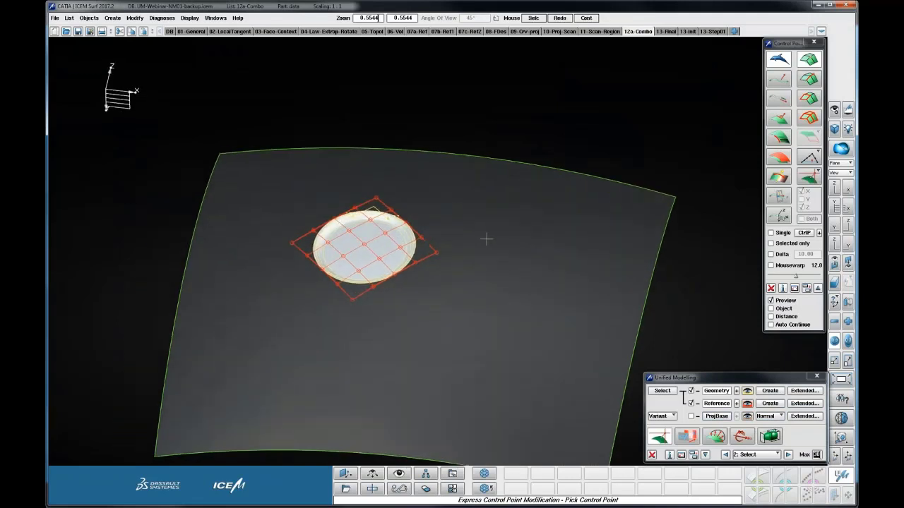
{"action": "right_click_drag", "start_coordinate": [486, 238], "coordinate": [505, 200], "text": "ctrl"}
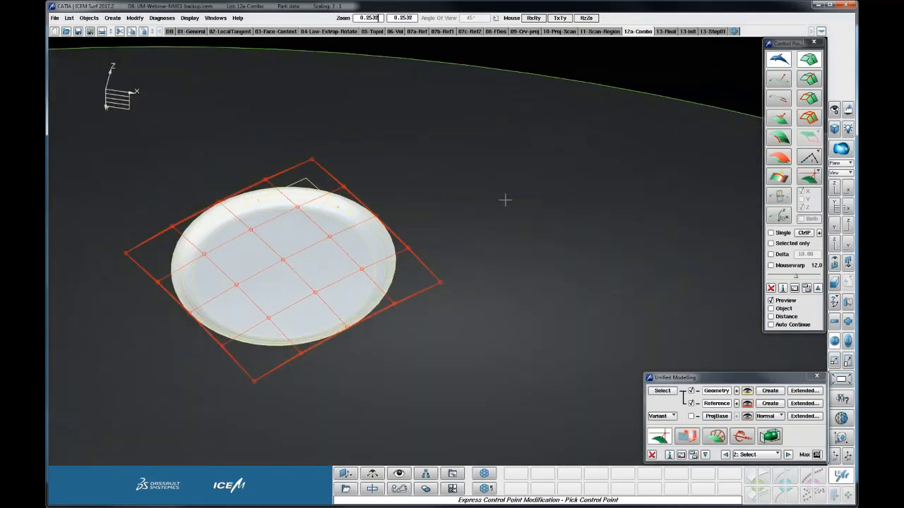
{"action": "middle_click_drag", "start_coordinate": [505, 201], "coordinate": [511, 185], "text": "ctrl"}
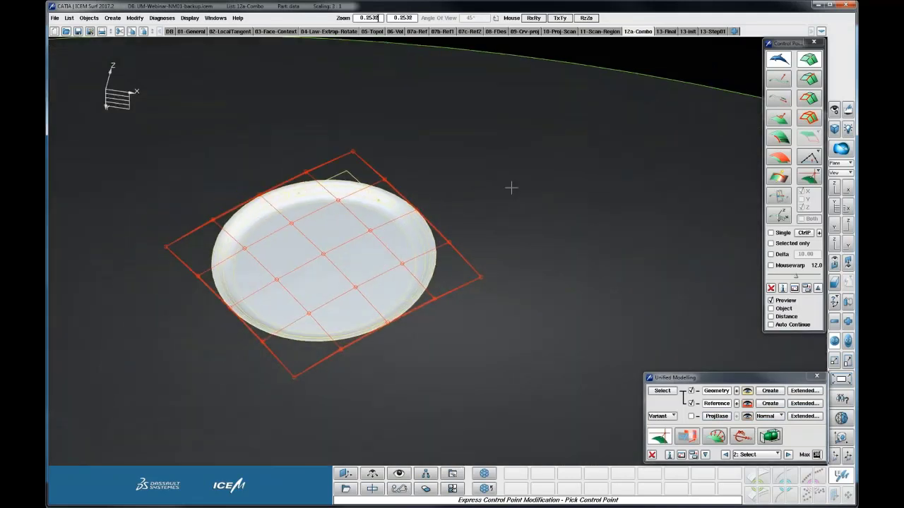
{"action": "left_click", "coordinate": [810, 80]}
{"action": "right_click_drag", "start_coordinate": [604, 180], "coordinate": [615, 185], "text": "ctrl"}
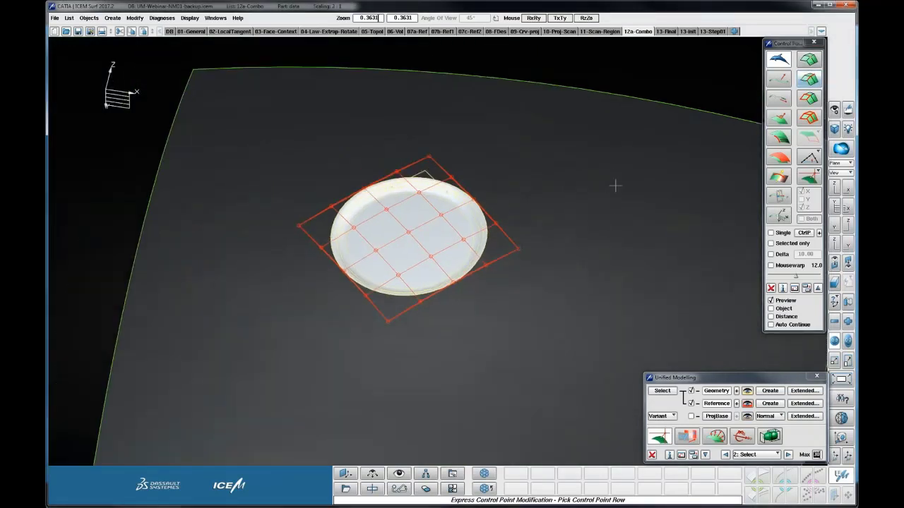
{"action": "middle_click_drag", "start_coordinate": [615, 186], "coordinate": [560, 188], "text": "ctrl"}
{"action": "left_click_drag", "start_coordinate": [412, 195], "coordinate": [452, 180]}
{"action": "middle_click", "coordinate": [502, 184]}
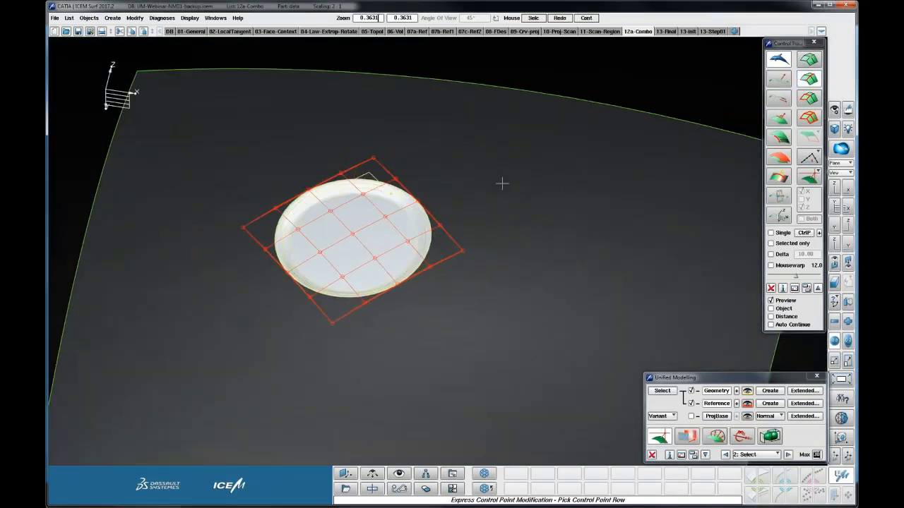
Step: Exit the control point modification and end the current unified modelling session
{"action": "left_click_drag", "start_coordinate": [512, 224], "coordinate": [501, 268], "text": "ctrl"}
{"action": "right_click_drag", "start_coordinate": [501, 268], "coordinate": [490, 204], "text": "ctrl"}
{"action": "left_click_drag", "start_coordinate": [490, 204], "coordinate": [469, 79], "text": "ctrl"}
{"action": "left_click_drag", "start_coordinate": [468, 165], "coordinate": [496, 272], "text": "ctrl"}
{"action": "right_click_drag", "start_coordinate": [530, 210], "coordinate": [504, 213]}
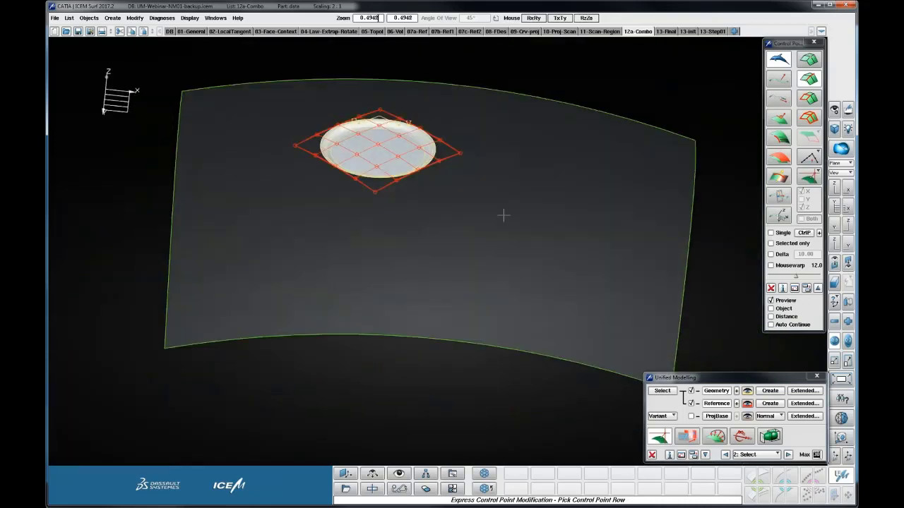
{"action": "middle_click_drag", "start_coordinate": [504, 214], "coordinate": [506, 264]}
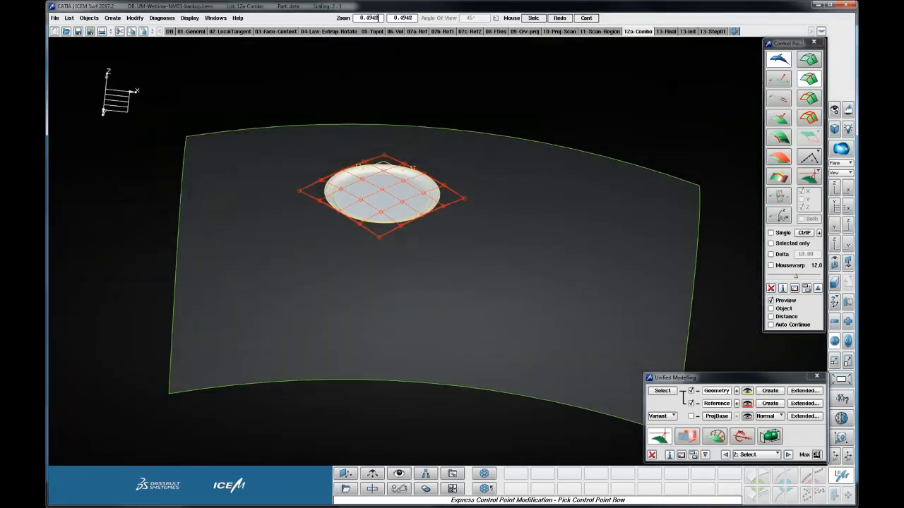
{"action": "left_click", "coordinate": [771, 288]}
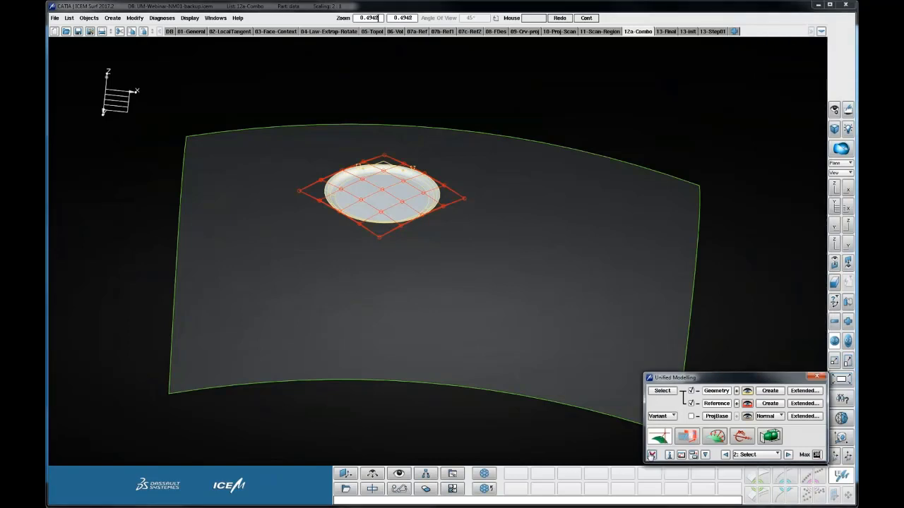
{"action": "left_click", "coordinate": [652, 455]}
Step: Delete the UM20 Detail surface from the overlapping circular surfaces
{"action": "left_click", "coordinate": [427, 489]}
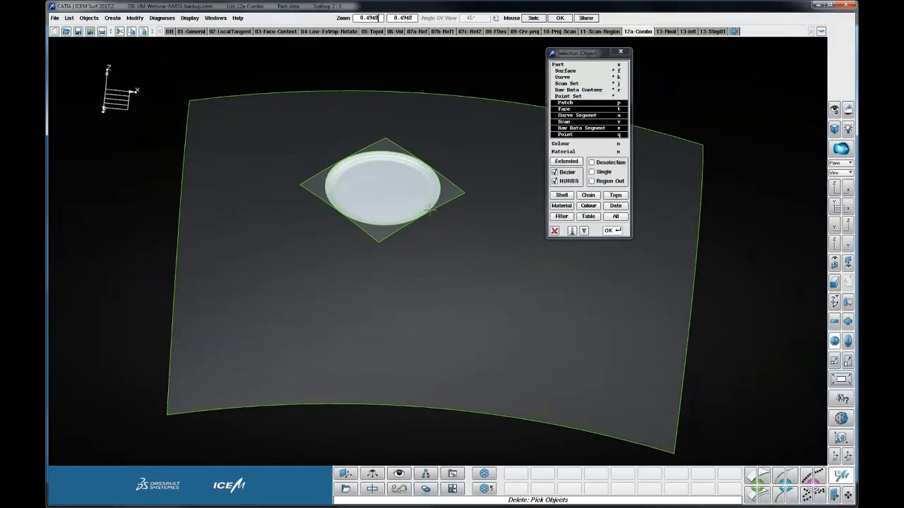
{"action": "left_click", "coordinate": [376, 179]}
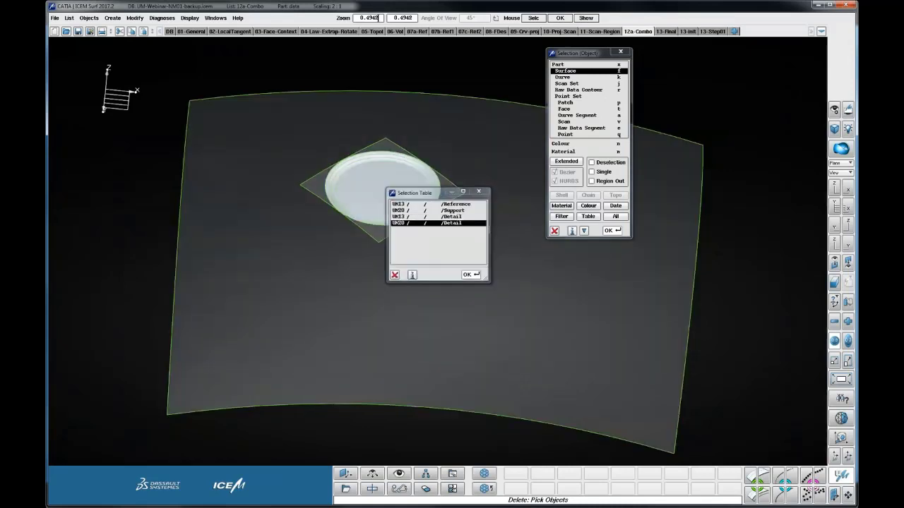
{"action": "key", "text": "Return"}
{"action": "middle_click", "coordinate": [422, 192]}
{"action": "left_click_drag", "start_coordinate": [423, 189], "coordinate": [527, 419]}
Step: Start unified modelling with the circular surface as geometry and the diamond-shaped patch as reference
{"action": "left_click", "coordinate": [836, 473]}
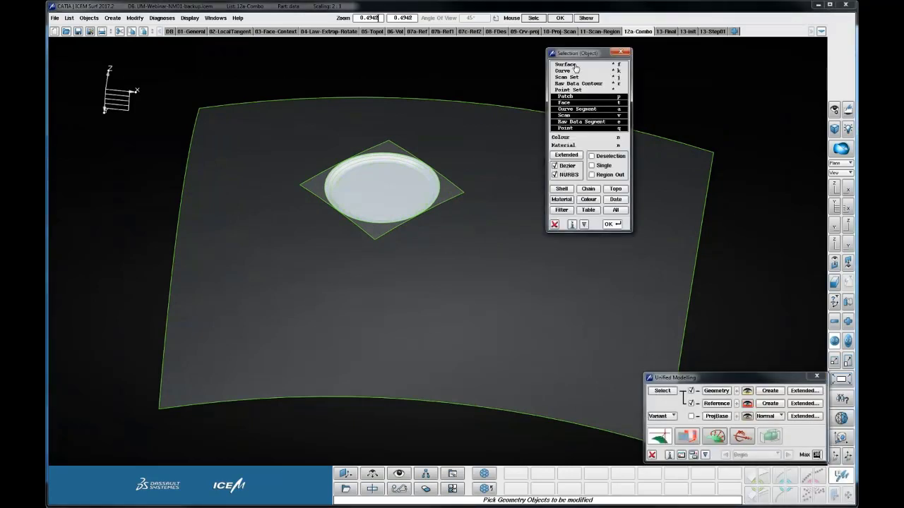
{"action": "left_click", "coordinate": [572, 64]}
{"action": "left_click", "coordinate": [361, 187]}
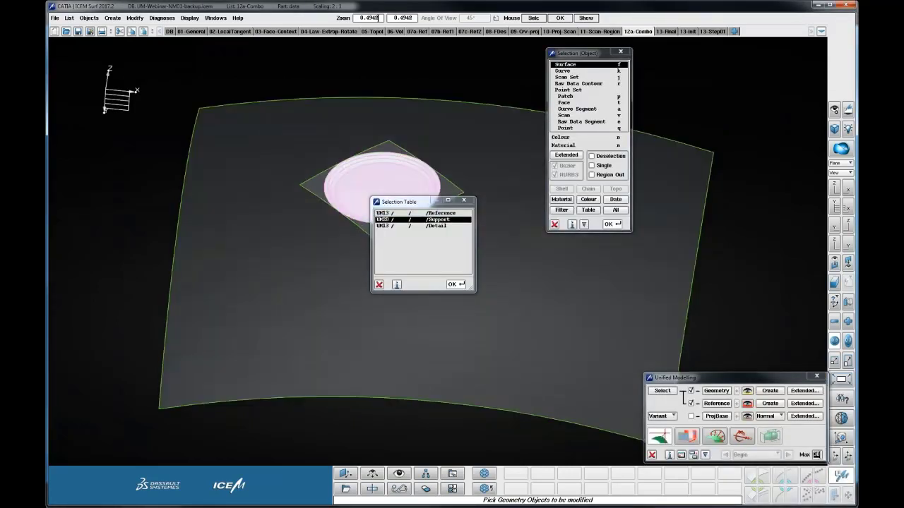
{"action": "middle_click", "coordinate": [361, 187]}
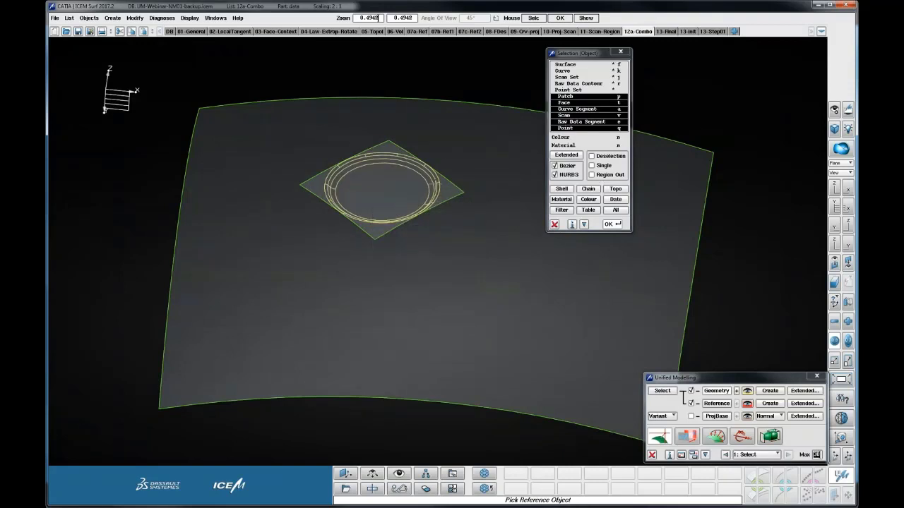
{"action": "left_click", "coordinate": [458, 190]}
{"action": "middle_click", "coordinate": [501, 182]}
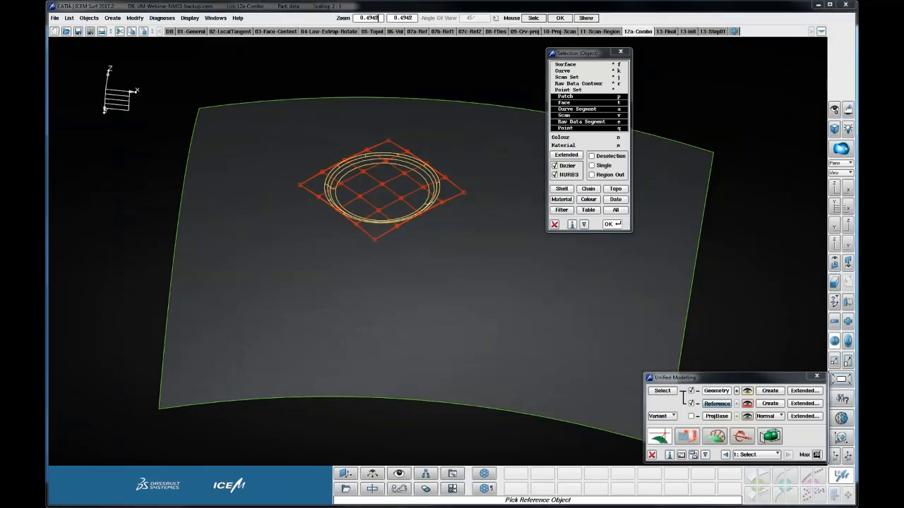
{"action": "middle_click", "coordinate": [553, 224]}
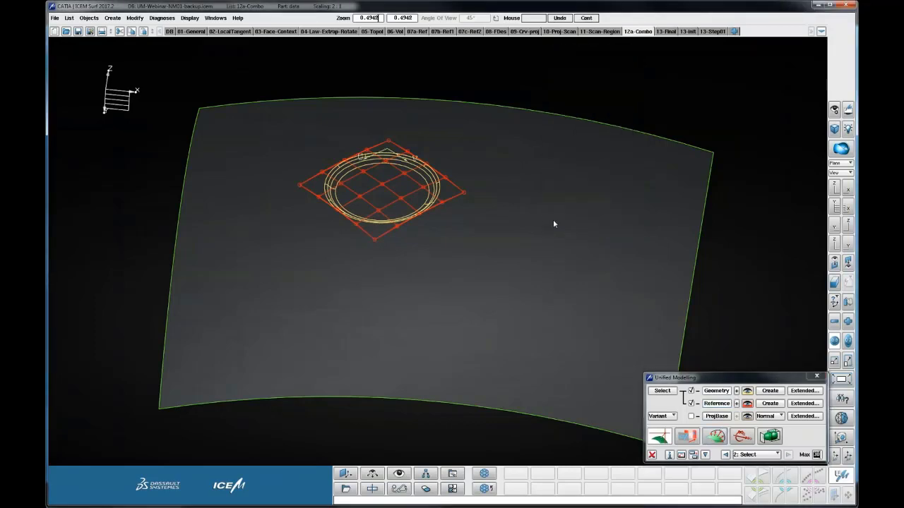
Step: Try moving the reference patch's right corner control point in single control point mode
{"action": "left_click_drag", "start_coordinate": [534, 200], "coordinate": [532, 252]}
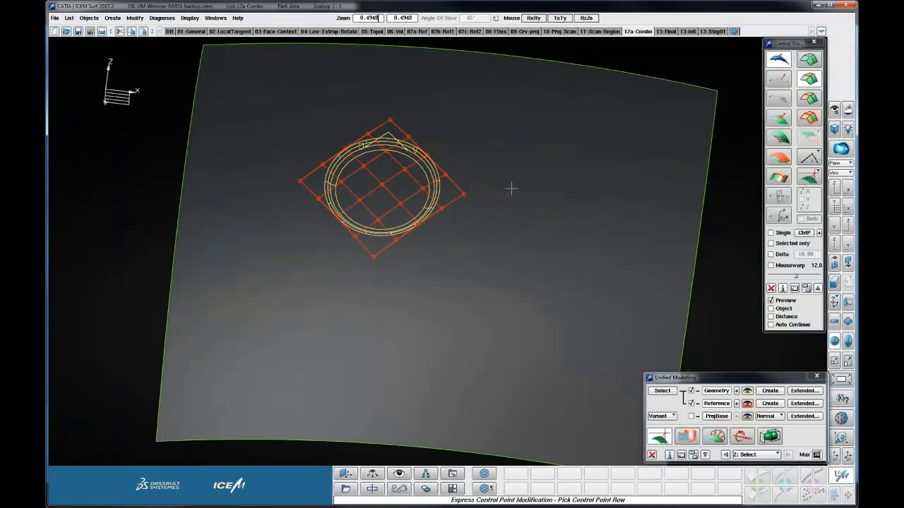
{"action": "middle_click_drag", "start_coordinate": [511, 189], "coordinate": [494, 205], "text": "ctrl"}
{"action": "right_click_drag", "start_coordinate": [494, 206], "coordinate": [536, 202], "text": "ctrl"}
{"action": "left_click_drag", "start_coordinate": [537, 202], "coordinate": [555, 203], "text": "ctrl"}
{"action": "right_click_drag", "start_coordinate": [555, 204], "coordinate": [545, 204], "text": "ctrl"}
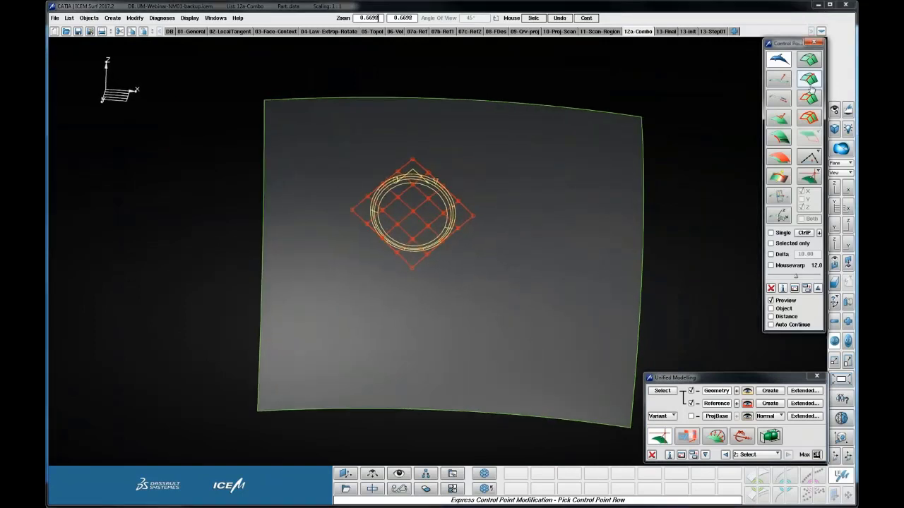
{"action": "left_click", "coordinate": [809, 80]}
{"action": "scroll", "coordinate": [541, 180], "scroll_direction": "up", "scroll_amount": 3}
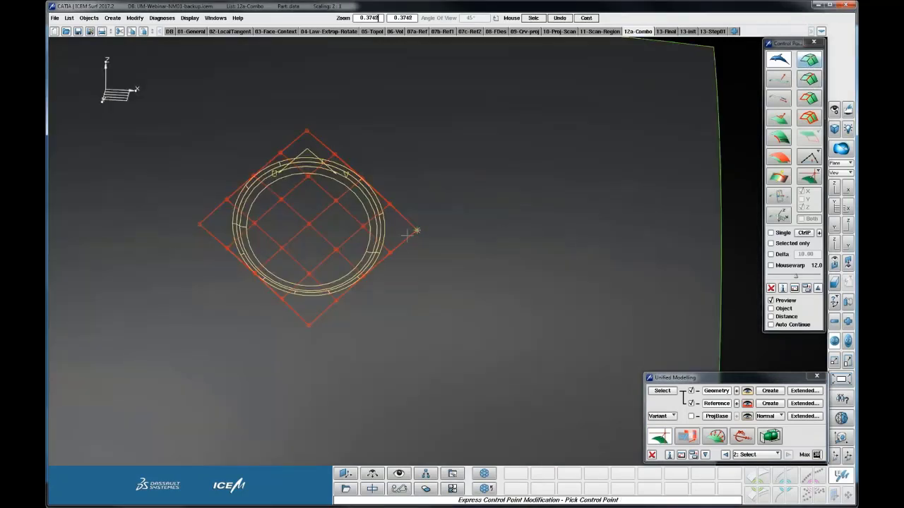
{"action": "left_click", "coordinate": [416, 231]}
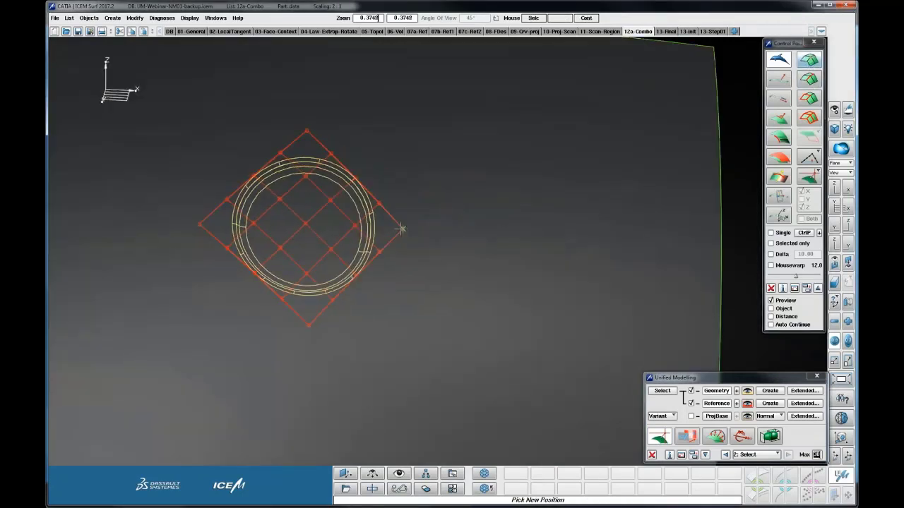
{"action": "left_click", "coordinate": [441, 208]}
{"action": "middle_click", "coordinate": [484, 153]}
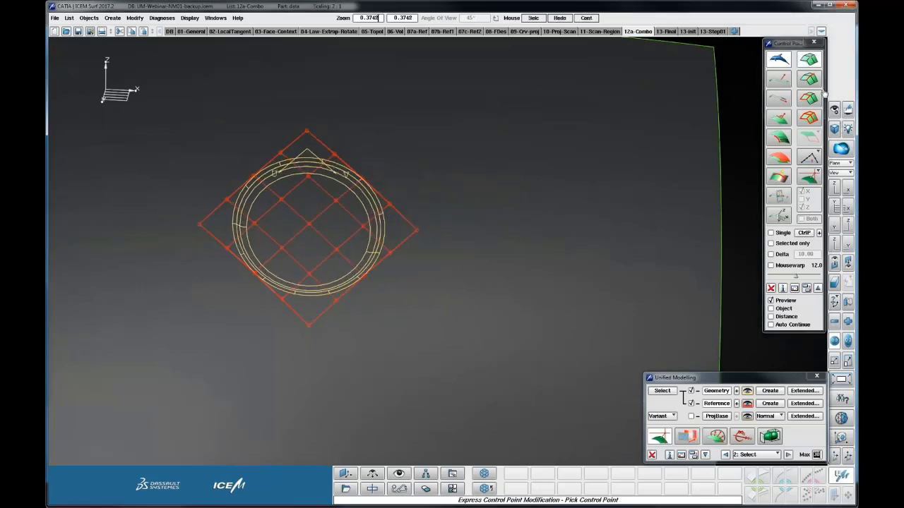
Step: Stretch the circular detail into an oval by moving the reference patch's upper-right control point row outward
{"action": "left_click", "coordinate": [809, 79]}
{"action": "left_click", "coordinate": [375, 188]}
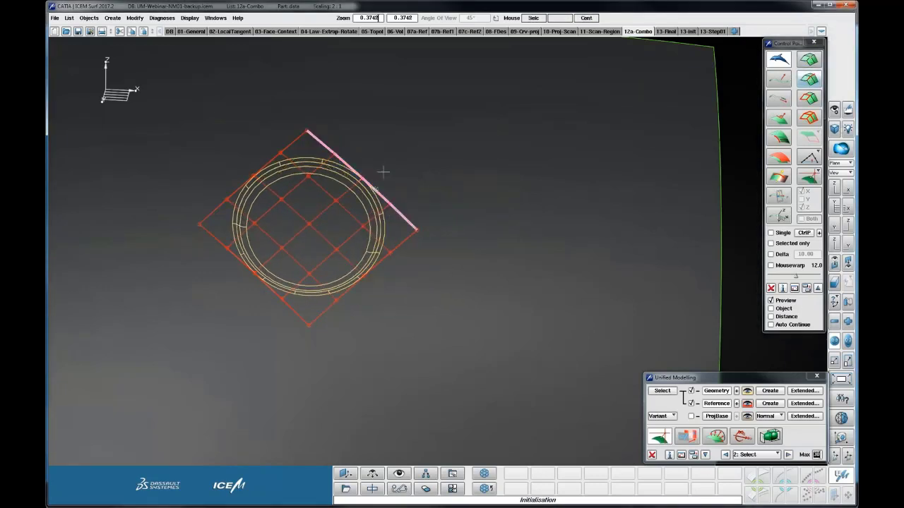
{"action": "left_click", "coordinate": [432, 140]}
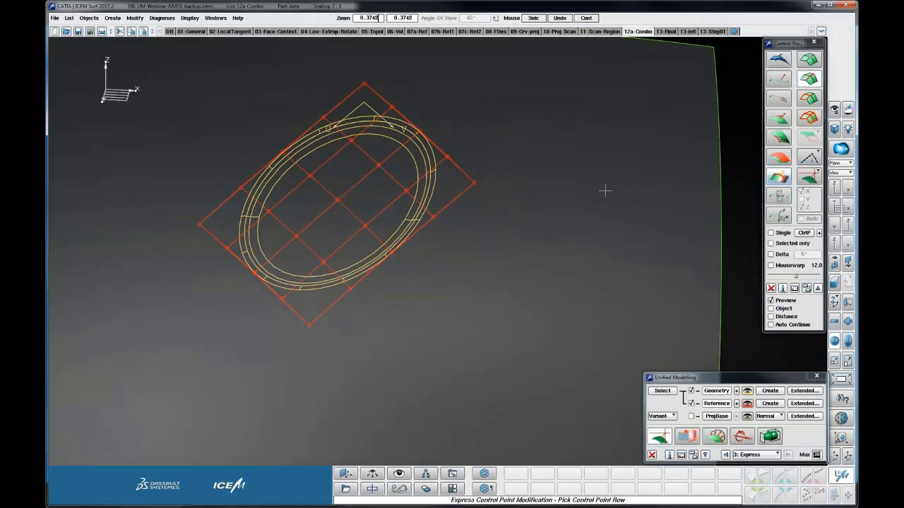
Step: Activate rotation of control points and define the rotation axis as the surface normal at the reference's left corner
{"action": "left_click", "coordinate": [778, 176]}
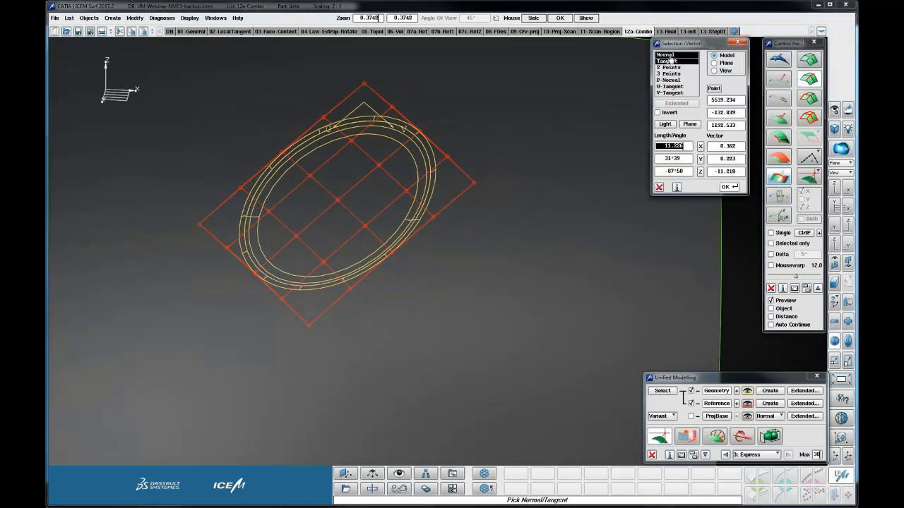
{"action": "left_click", "coordinate": [201, 221]}
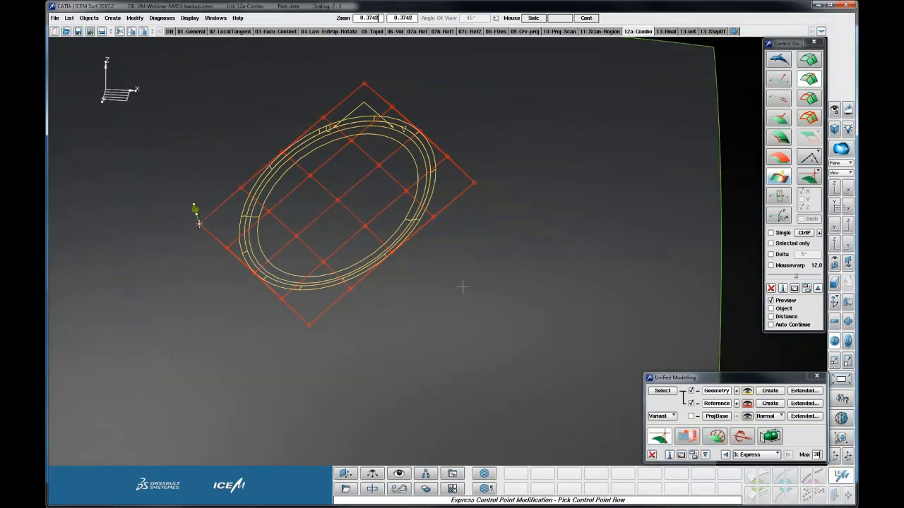
Step: Try rotating the reference's outer control point row about the axis at its left corner
{"action": "right_click_drag", "start_coordinate": [545, 279], "coordinate": [544, 279], "text": "ctrl"}
{"action": "left_click_drag", "start_coordinate": [544, 278], "coordinate": [529, 232], "text": "ctrl"}
{"action": "left_click_drag", "start_coordinate": [460, 169], "coordinate": [508, 179]}
{"action": "middle_click", "coordinate": [509, 180]}
Step: Apply the change uniformly to all rows and rotate the reference clockwise about its left corner until its upper edge is nearly horizontal
{"action": "left_click_drag", "start_coordinate": [808, 157], "coordinate": [809, 137]}
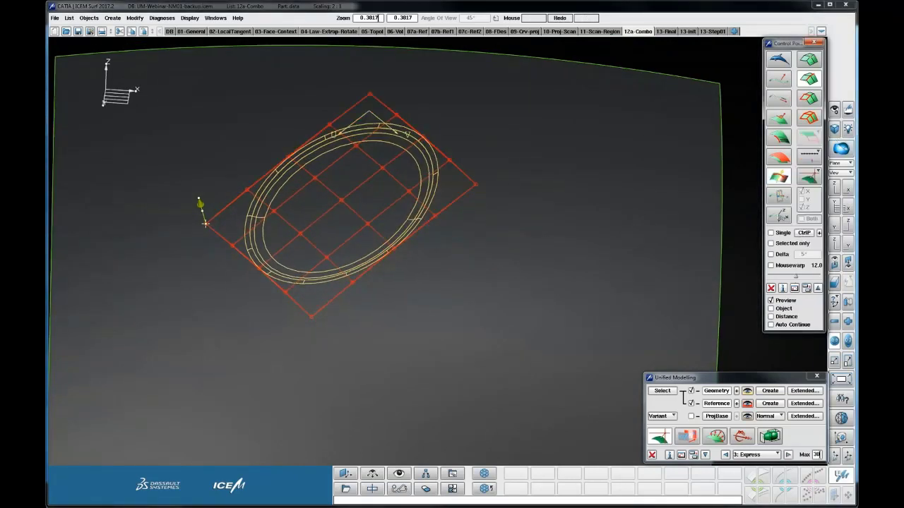
{"action": "left_click_drag", "start_coordinate": [466, 171], "coordinate": [462, 357]}
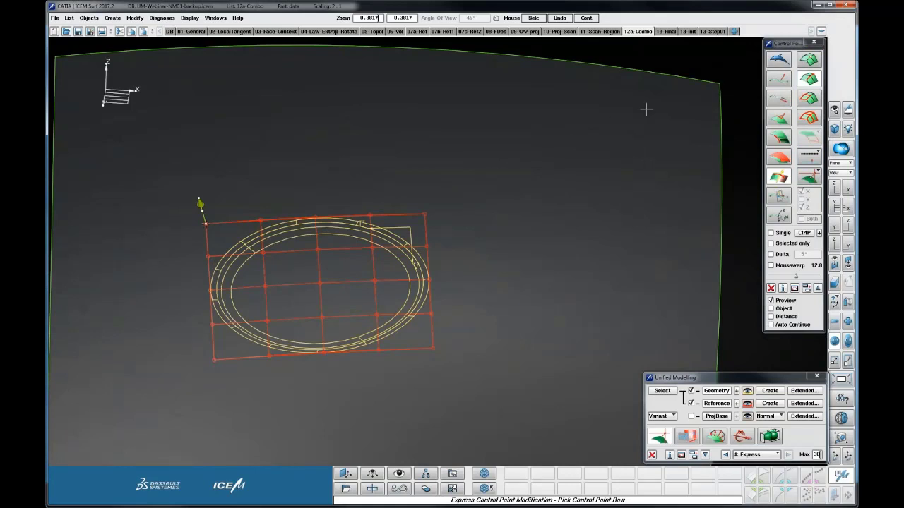
Step: Move the whole reference with its oval detail freely in the view plane to the lower-right area of the base surface
{"action": "mouse_move", "coordinate": [492, 220]}
{"action": "right_mouse_down", "text": "ctrl"}
{"action": "mouse_move", "coordinate": [488, 233]}
{"action": "mouse_move", "coordinate": [477, 219]}
{"action": "right_mouse_up", "text": "ctrl"}
{"action": "middle_click_drag", "start_coordinate": [477, 219], "coordinate": [469, 159], "text": "ctrl"}
{"action": "left_click", "coordinate": [778, 60]}
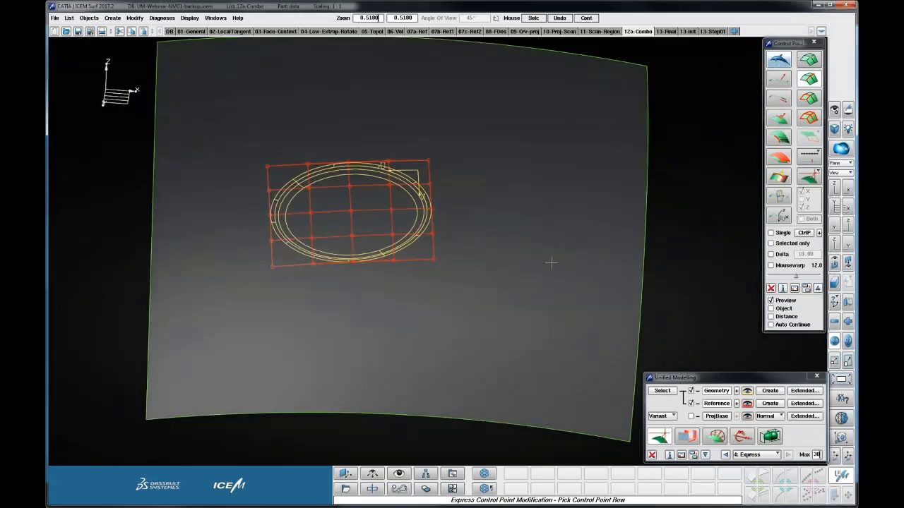
{"action": "left_click", "coordinate": [433, 211]}
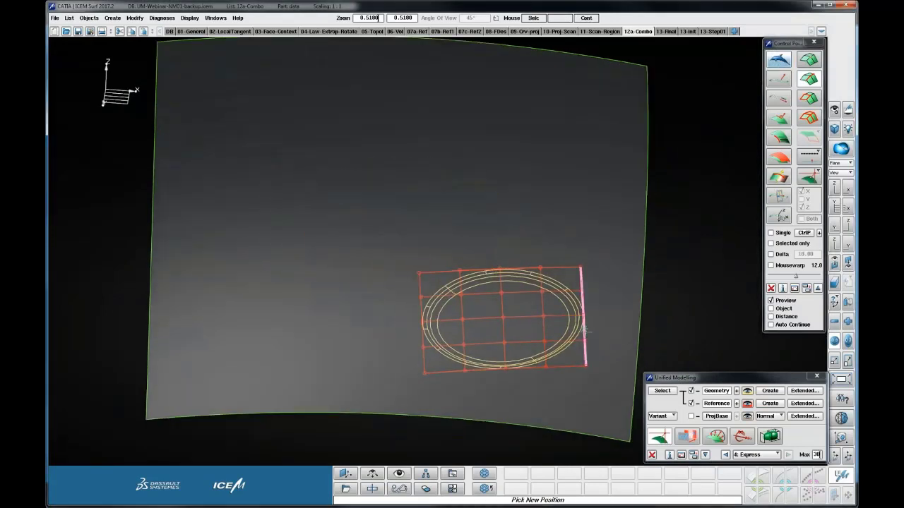
{"action": "left_click", "coordinate": [594, 347]}
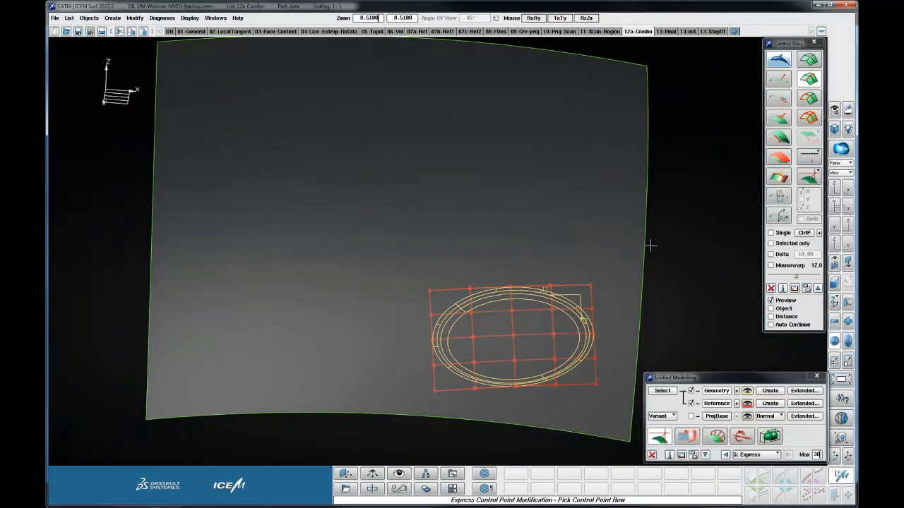
Step: Examine from several side angles how the moved oval detail lies relative to the curved base surface
{"action": "scroll", "coordinate": [650, 245], "scroll_direction": "down", "scroll_amount": 3}
{"action": "left_click_drag", "start_coordinate": [651, 242], "coordinate": [621, 149], "text": "ctrl"}
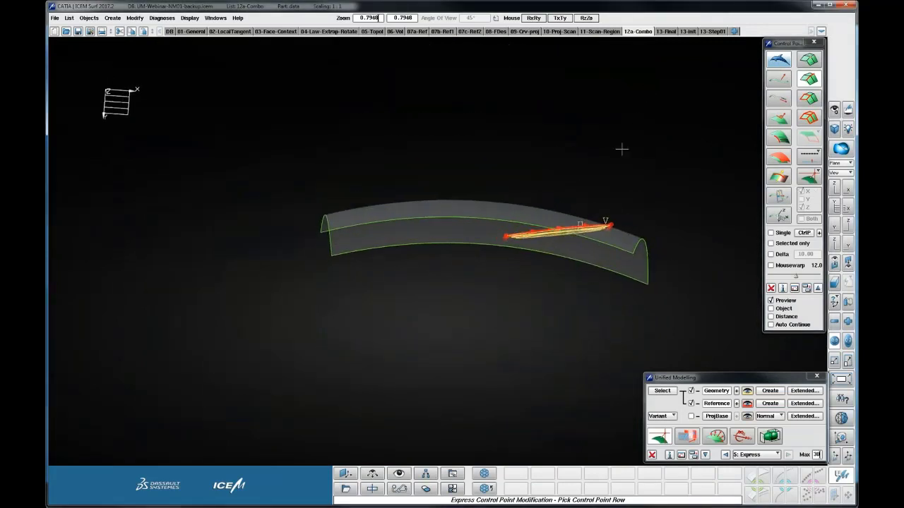
{"action": "right_click_drag", "start_coordinate": [621, 149], "coordinate": [617, 120], "text": "ctrl"}
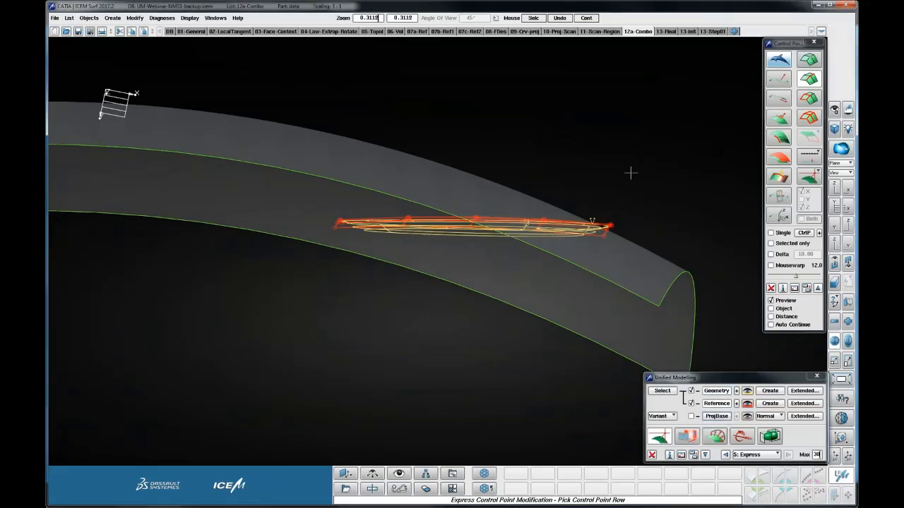
{"action": "right_click_drag", "start_coordinate": [631, 173], "coordinate": [621, 196], "text": "ctrl"}
{"action": "left_click_drag", "start_coordinate": [627, 185], "coordinate": [642, 199], "text": "ctrl"}
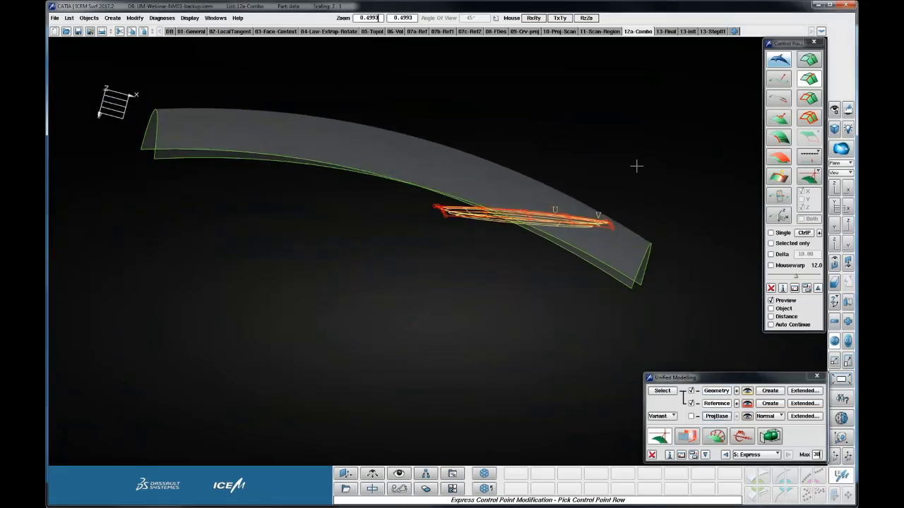
{"action": "mouse_move", "coordinate": [637, 166]}
{"action": "left_mouse_down", "text": "ctrl"}
{"action": "mouse_move", "coordinate": [624, 187]}
{"action": "mouse_move", "coordinate": [625, 177]}
{"action": "left_mouse_up", "text": "ctrl"}
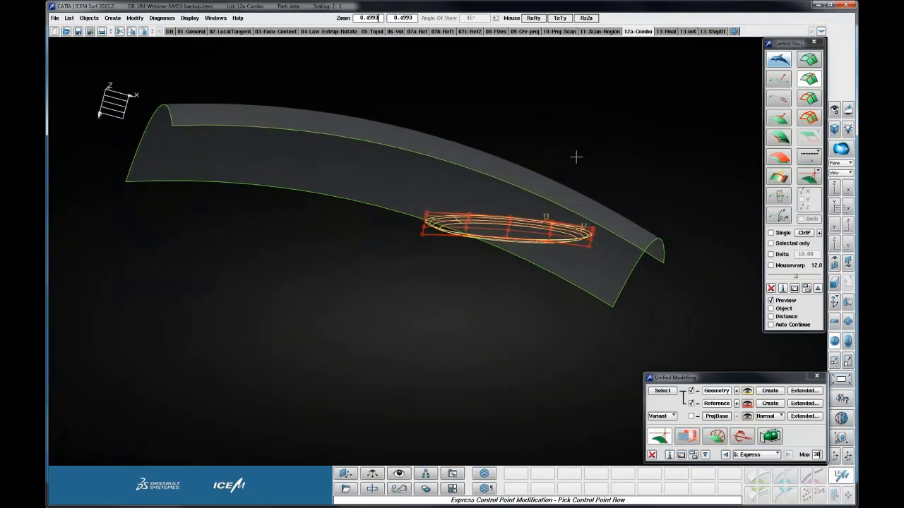
{"action": "right_click_drag", "start_coordinate": [575, 155], "coordinate": [581, 174], "text": "ctrl"}
{"action": "left_click_drag", "start_coordinate": [581, 174], "coordinate": [633, 252], "text": "ctrl"}
{"action": "right_click_drag", "start_coordinate": [633, 252], "coordinate": [615, 248], "text": "ctrl"}
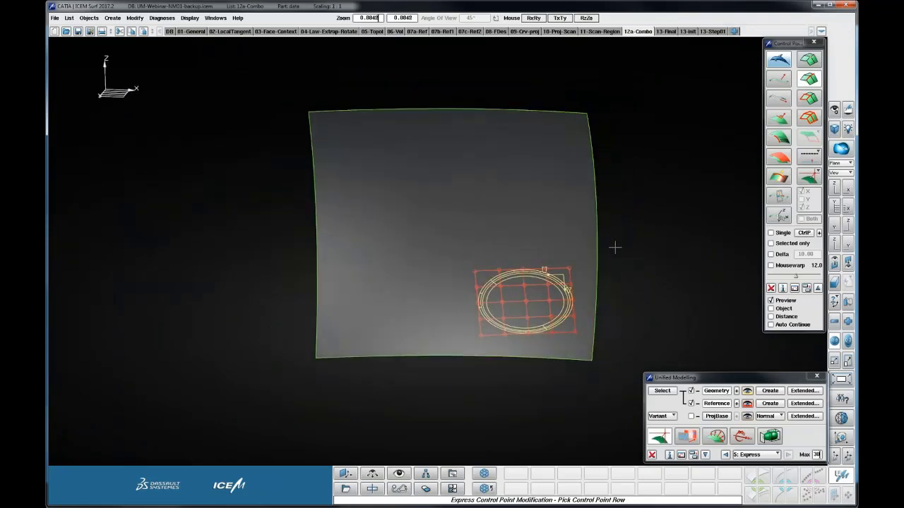
{"action": "middle_click_drag", "start_coordinate": [615, 248], "coordinate": [598, 251], "text": "ctrl"}
{"action": "left_click_drag", "start_coordinate": [629, 214], "coordinate": [639, 231], "text": "ctrl"}
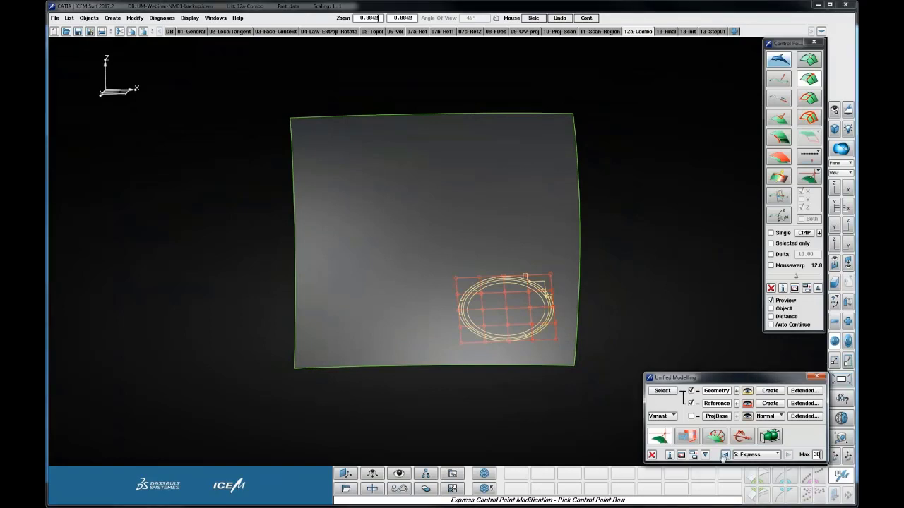
Step: Undo the reference's move, rotation and stretch to restore the original circular detail
{"action": "left_click", "coordinate": [723, 456]}
{"action": "left_click", "coordinate": [723, 456]}
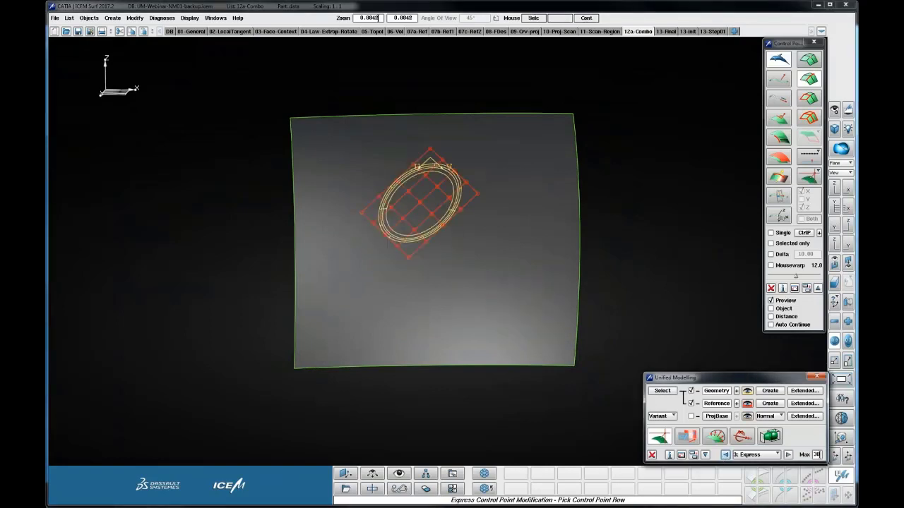
{"action": "left_click", "coordinate": [724, 456]}
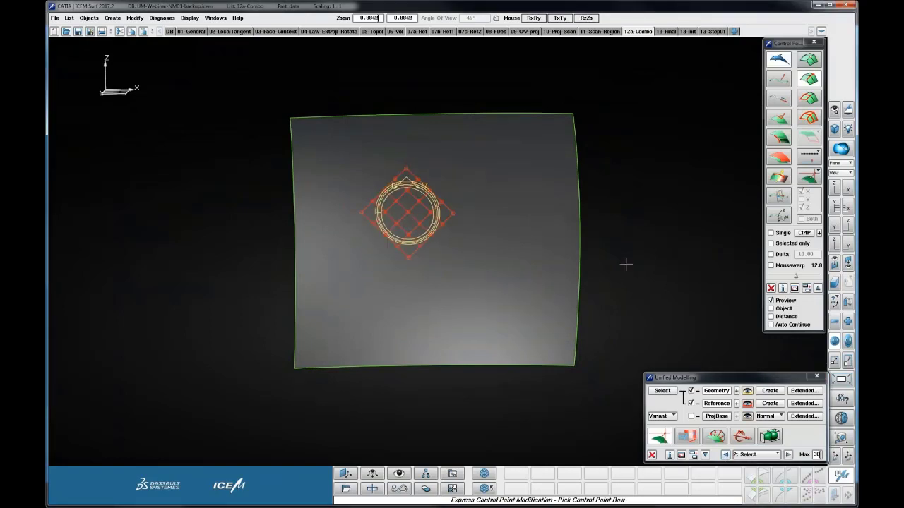
{"action": "left_click_drag", "start_coordinate": [625, 262], "coordinate": [646, 327], "text": "ctrl"}
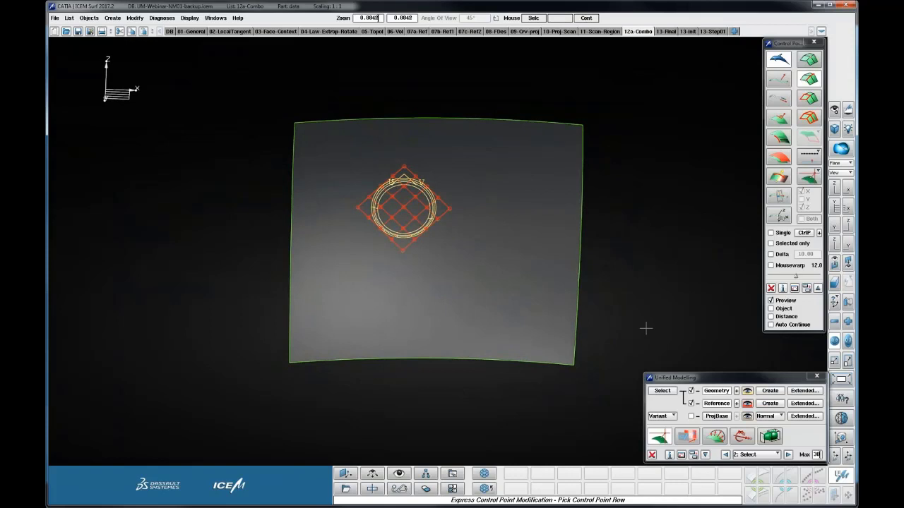
Step: Set the curved base surface as the projection base for the Unified Modelling setup
{"action": "left_click", "coordinate": [716, 416]}
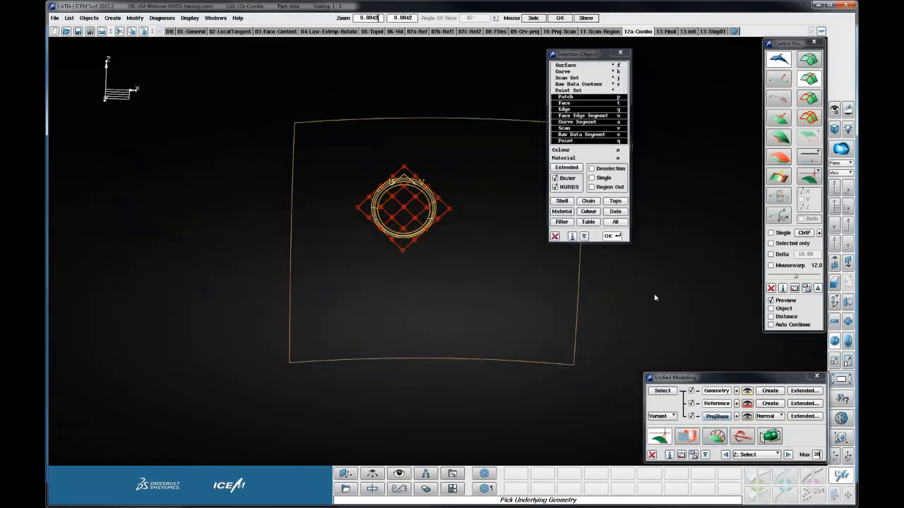
{"action": "middle_click", "coordinate": [654, 298]}
{"action": "middle_click_drag", "start_coordinate": [584, 287], "coordinate": [530, 286], "text": "ctrl"}
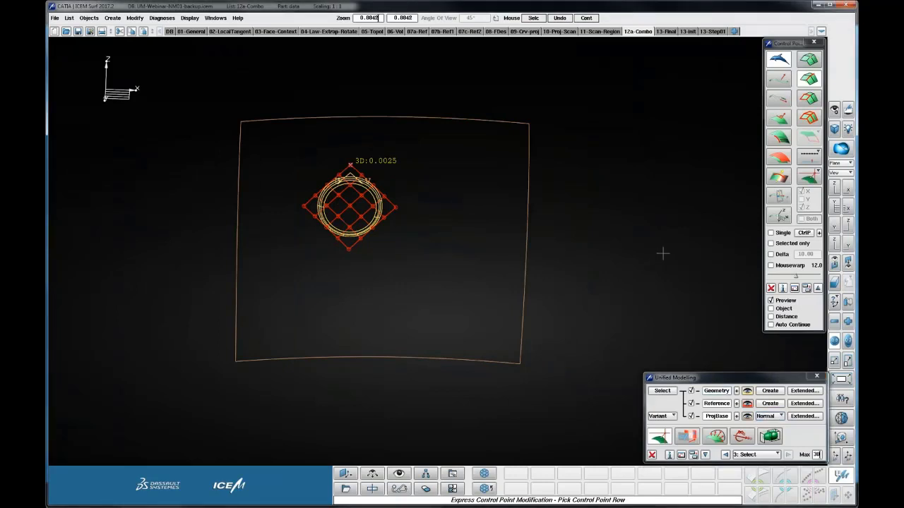
Step: Move the circular detail toward the base surface's lower-right corner using the reference's lower-right control point row
{"action": "key", "text": "ctrl"}
{"action": "right_click_drag", "start_coordinate": [379, 213], "coordinate": [300, 159], "text": "ctrl"}
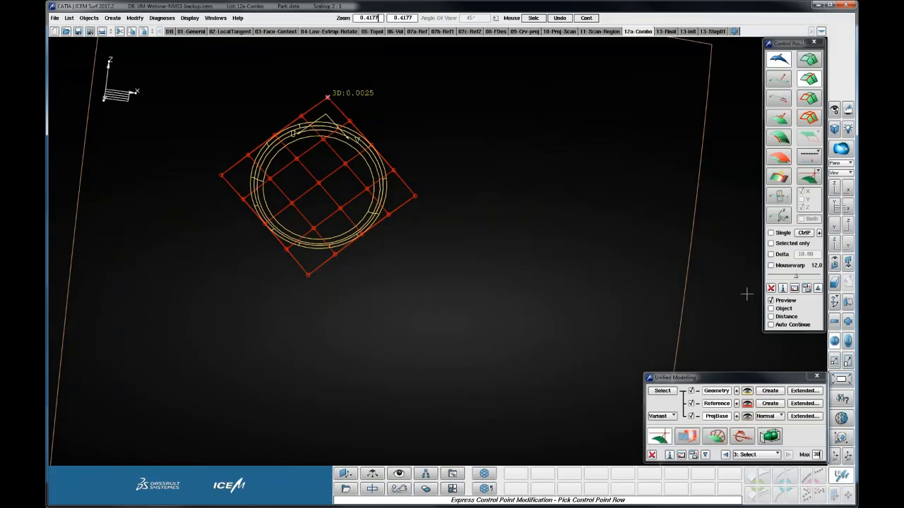
{"action": "right_click_drag", "start_coordinate": [505, 158], "coordinate": [508, 202], "text": "ctrl"}
{"action": "middle_click_drag", "start_coordinate": [518, 251], "coordinate": [512, 223], "text": "ctrl"}
{"action": "right_click_drag", "start_coordinate": [508, 240], "coordinate": [498, 247], "text": "ctrl"}
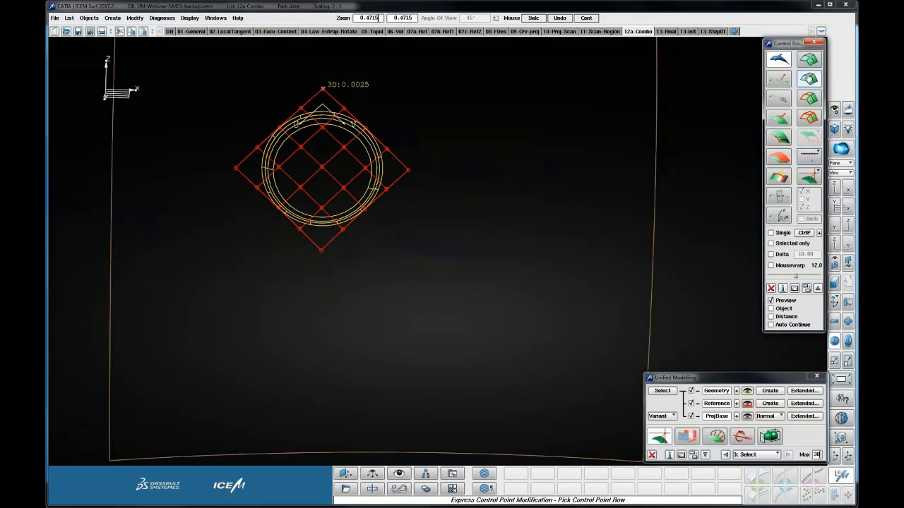
{"action": "left_click", "coordinate": [356, 222]}
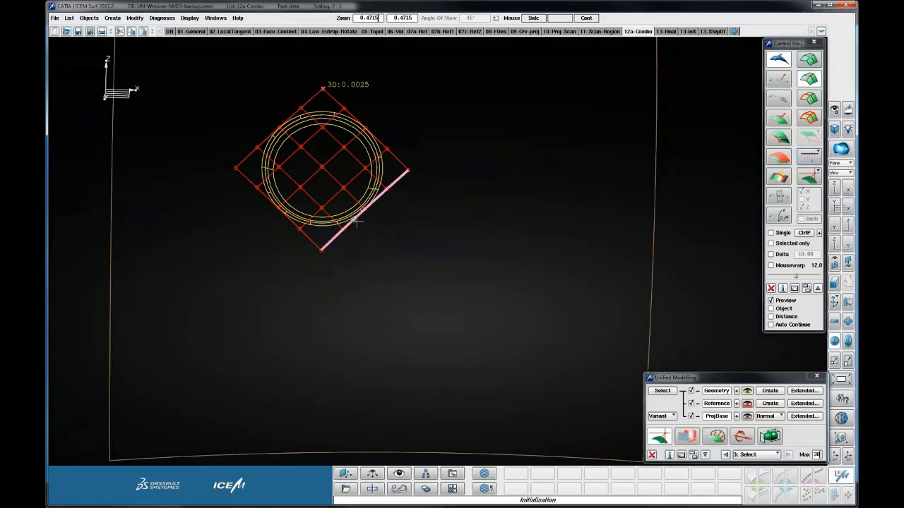
{"action": "left_click_drag", "start_coordinate": [357, 221], "coordinate": [557, 399]}
Step: Compare the detail's placement on the base surface before and after the move from an oblique view
{"action": "right_click_drag", "start_coordinate": [340, 299], "coordinate": [366, 295], "text": "ctrl"}
{"action": "left_click_drag", "start_coordinate": [366, 295], "coordinate": [559, 200], "text": "ctrl"}
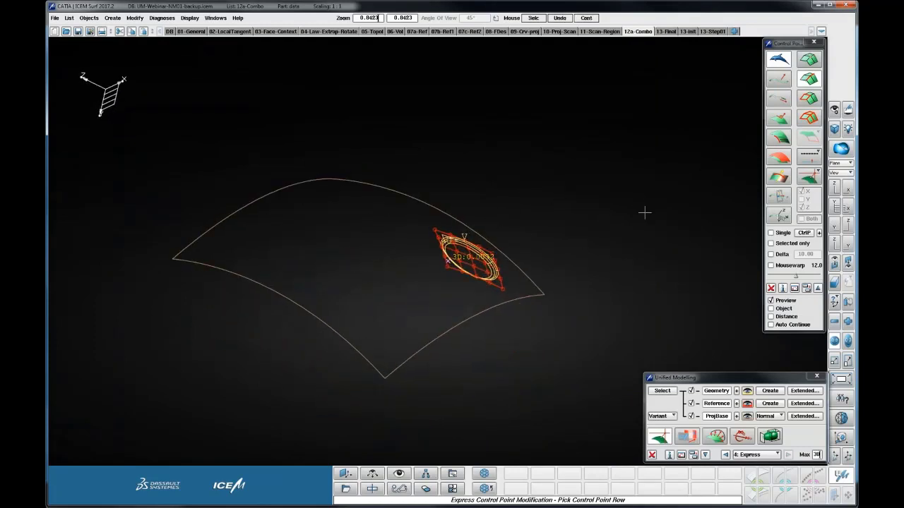
{"action": "left_click", "coordinate": [725, 455]}
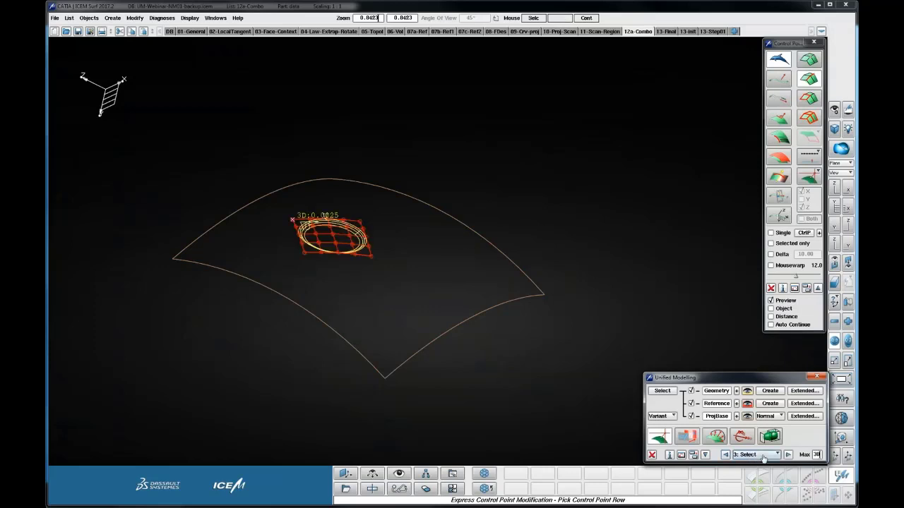
{"action": "left_click", "coordinate": [789, 455]}
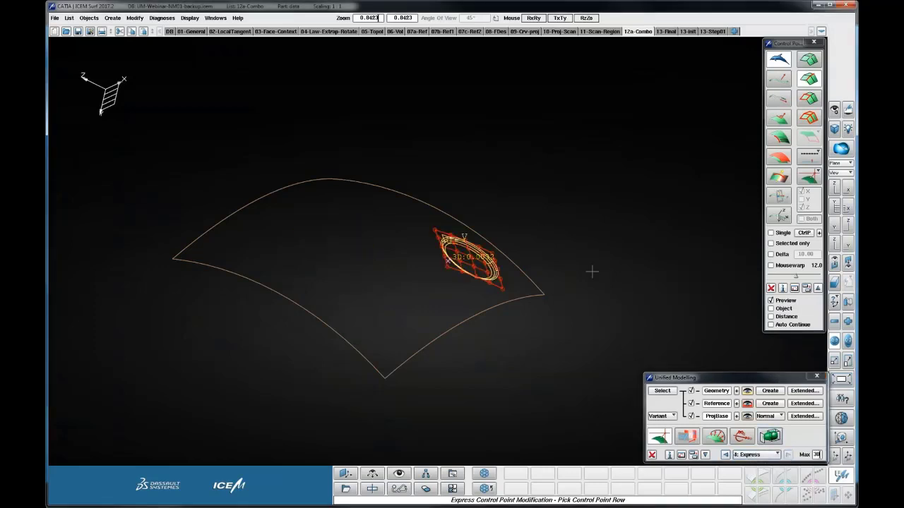
{"action": "left_click_drag", "start_coordinate": [591, 270], "coordinate": [562, 289], "text": "ctrl"}
{"action": "right_click_drag", "start_coordinate": [611, 223], "coordinate": [609, 212], "text": "ctrl"}
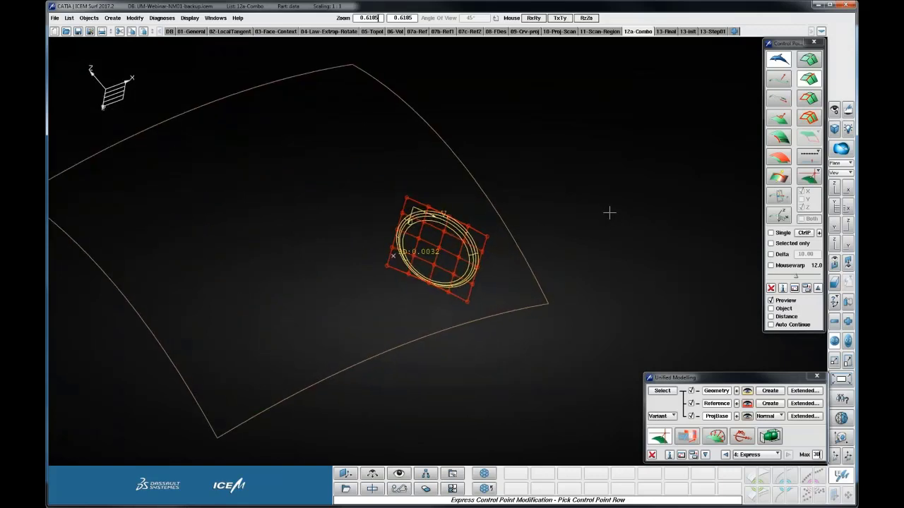
{"action": "middle_click_drag", "start_coordinate": [589, 204], "coordinate": [610, 224], "text": "ctrl"}
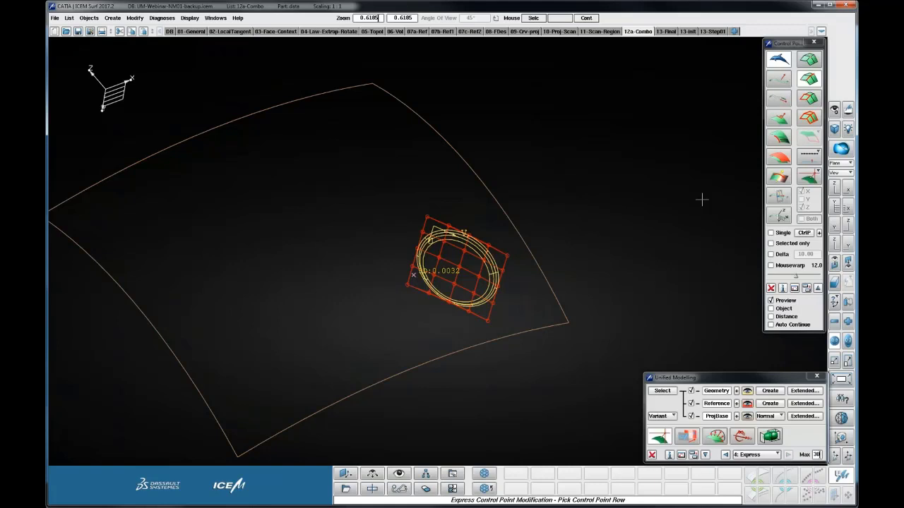
Step: End the control point modification and switch to the 13-Final list with the door panel
{"action": "left_click", "coordinate": [771, 288]}
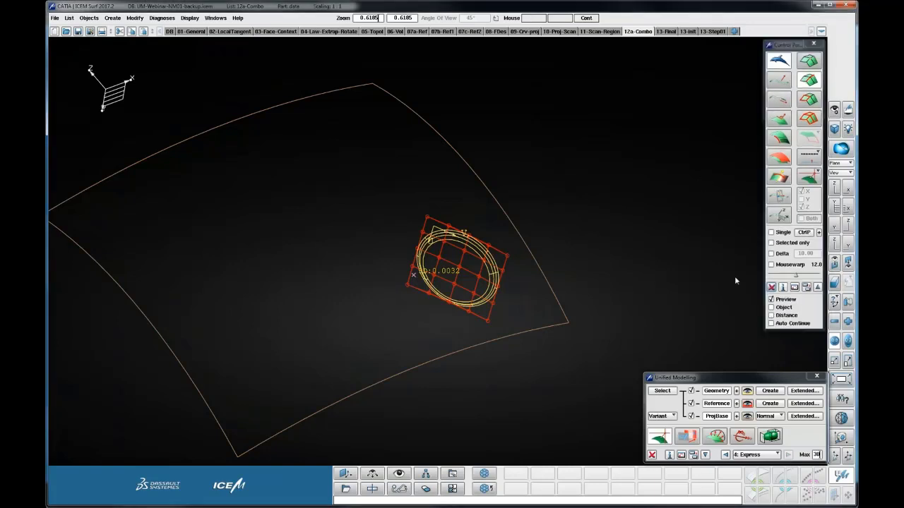
{"action": "left_click", "coordinate": [666, 31]}
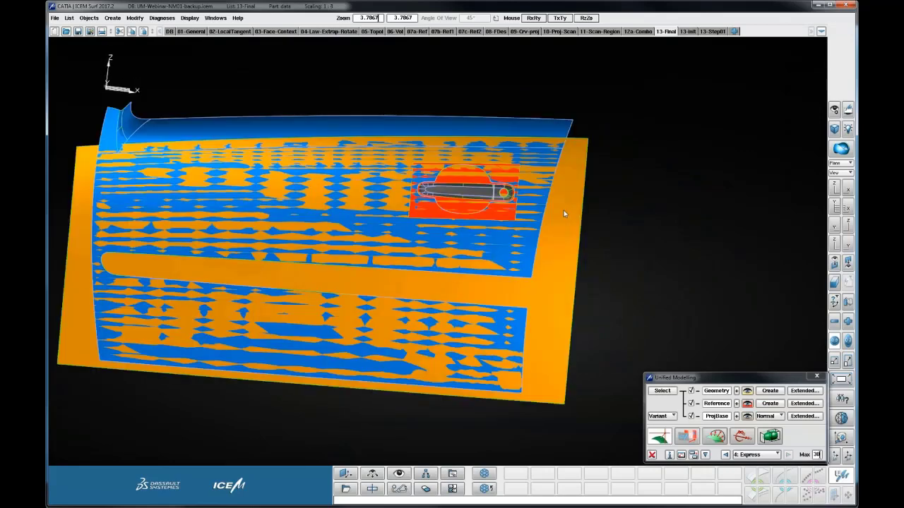
{"action": "middle_click_drag", "start_coordinate": [564, 213], "coordinate": [577, 235]}
{"action": "right_click_drag", "start_coordinate": [576, 233], "coordinate": [670, 179], "text": "ctrl+shift"}
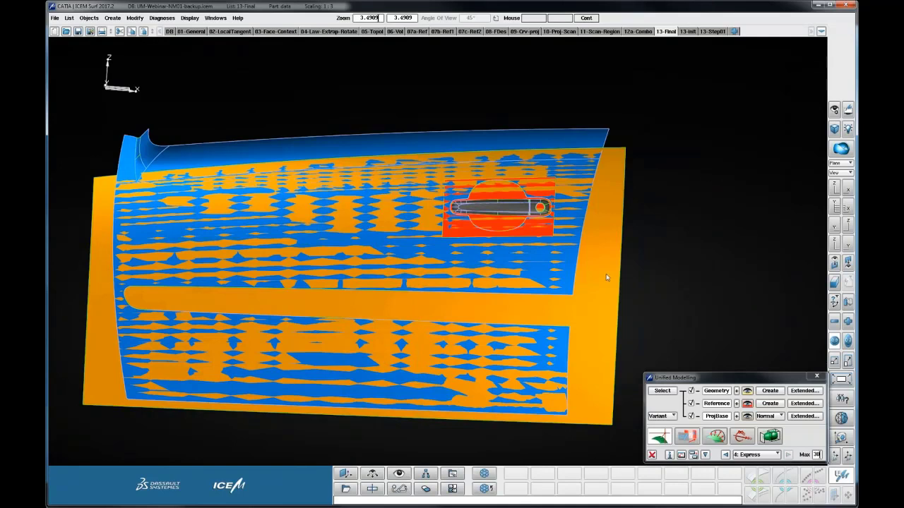
Step: Clear the previous projection base, reference and geometry selections in Unified Modelling
{"action": "left_click", "coordinate": [691, 416]}
{"action": "left_click", "coordinate": [691, 403]}
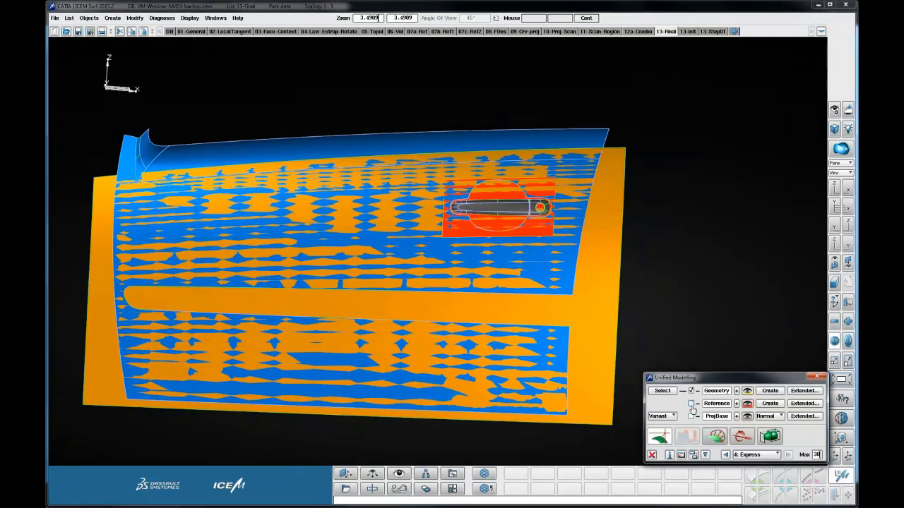
{"action": "left_click", "coordinate": [691, 390]}
Step: Assign the Handle and Door surfaces of UM14 as the geometry to modify, choosing them from the selection table
{"action": "left_click", "coordinate": [717, 394]}
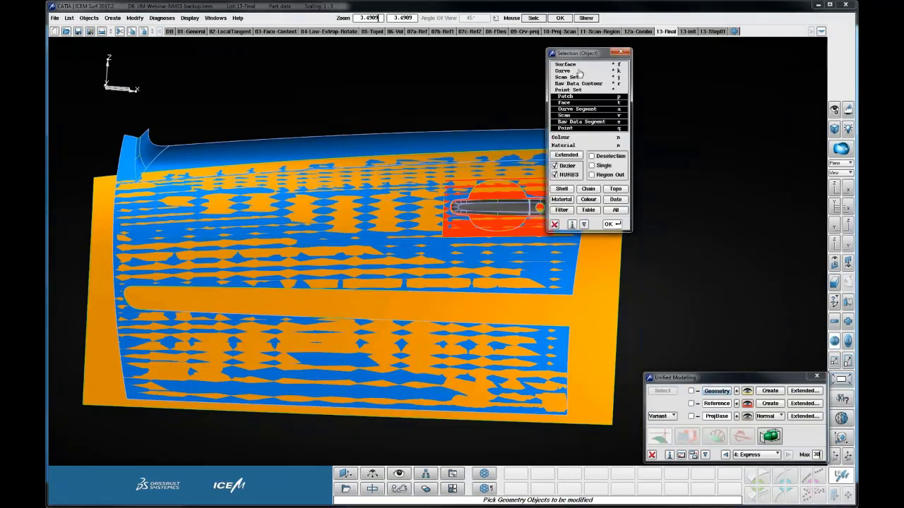
{"action": "left_click", "coordinate": [577, 64]}
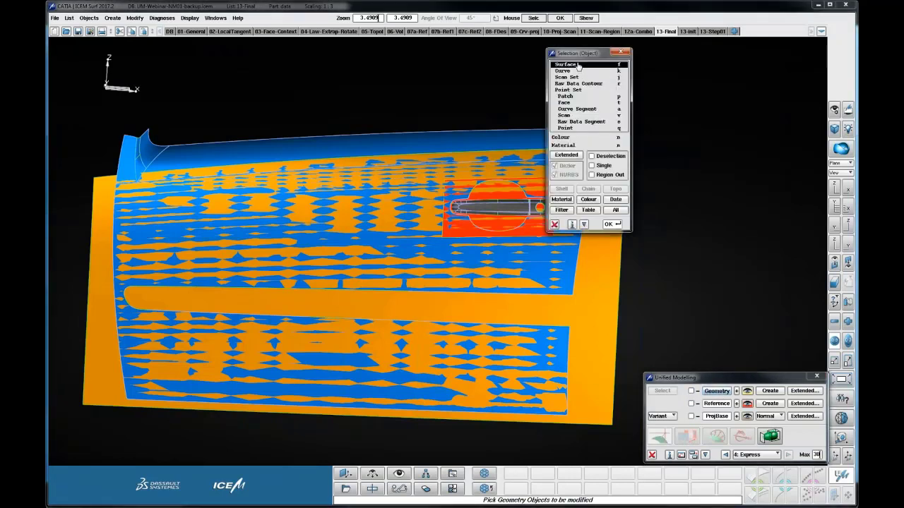
{"action": "left_click", "coordinate": [590, 210]}
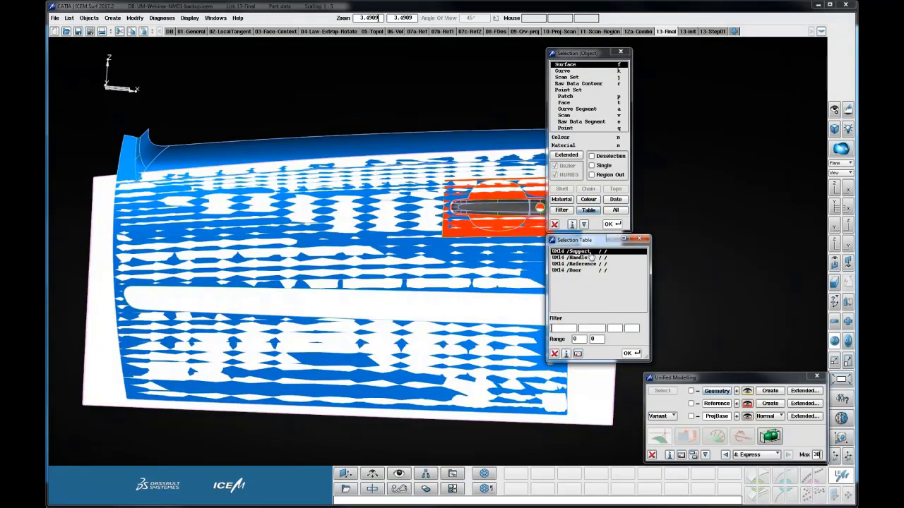
{"action": "left_click", "coordinate": [589, 257]}
{"action": "left_click", "coordinate": [583, 271]}
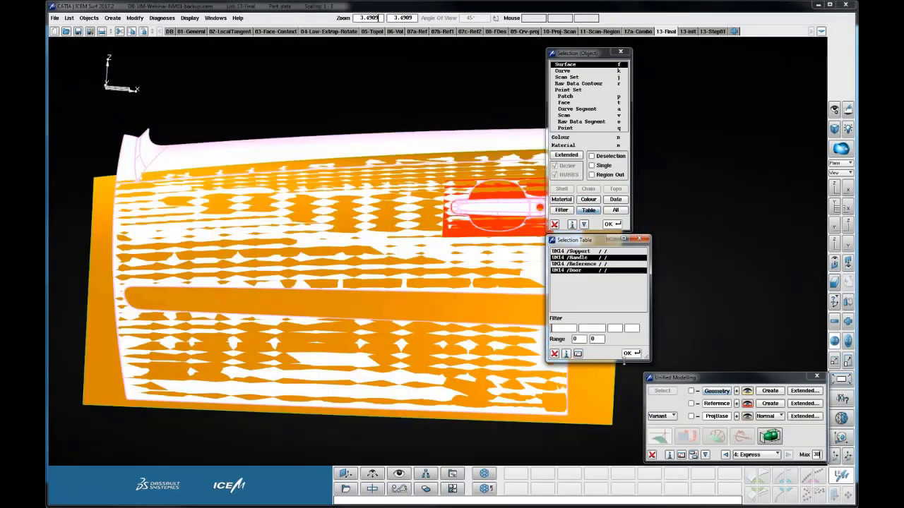
{"action": "left_click", "coordinate": [630, 353]}
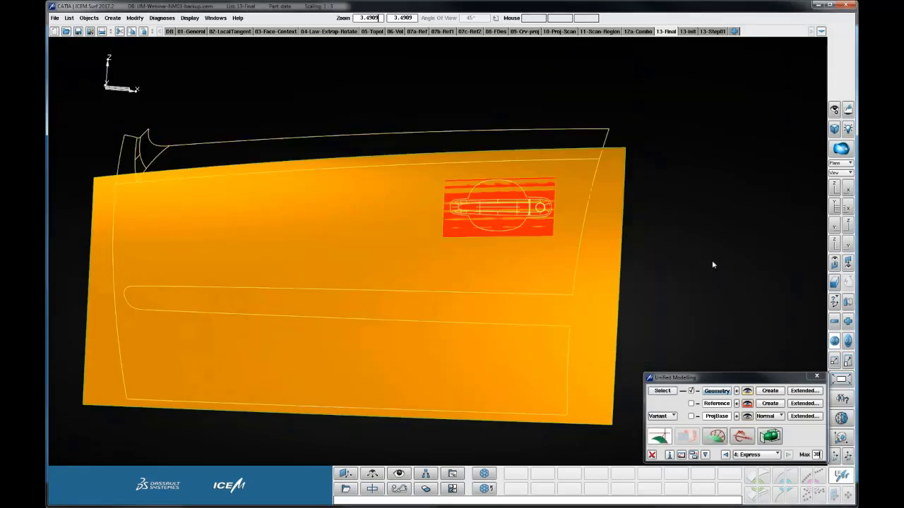
Step: Assign the UM14 Reference patch around the door handle as the reference object
{"action": "middle_click_drag", "start_coordinate": [710, 262], "coordinate": [698, 403]}
{"action": "left_click", "coordinate": [717, 403]}
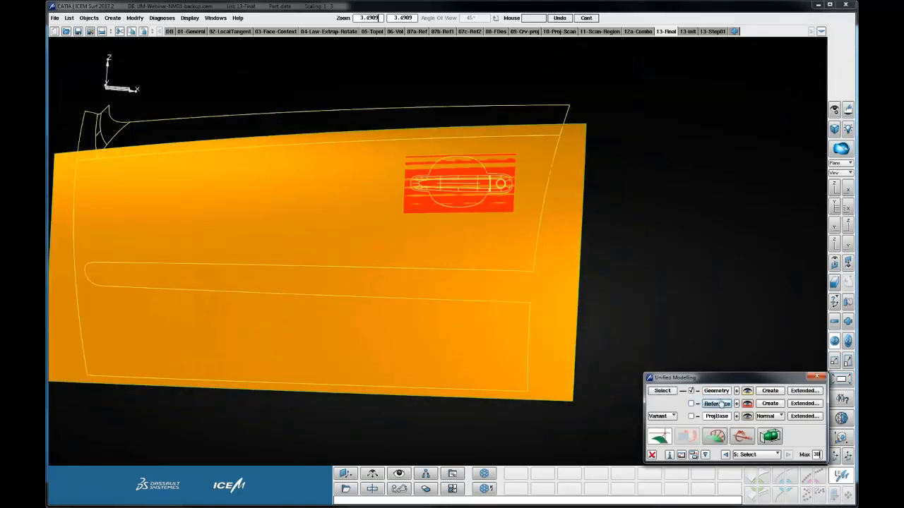
{"action": "left_click", "coordinate": [498, 208]}
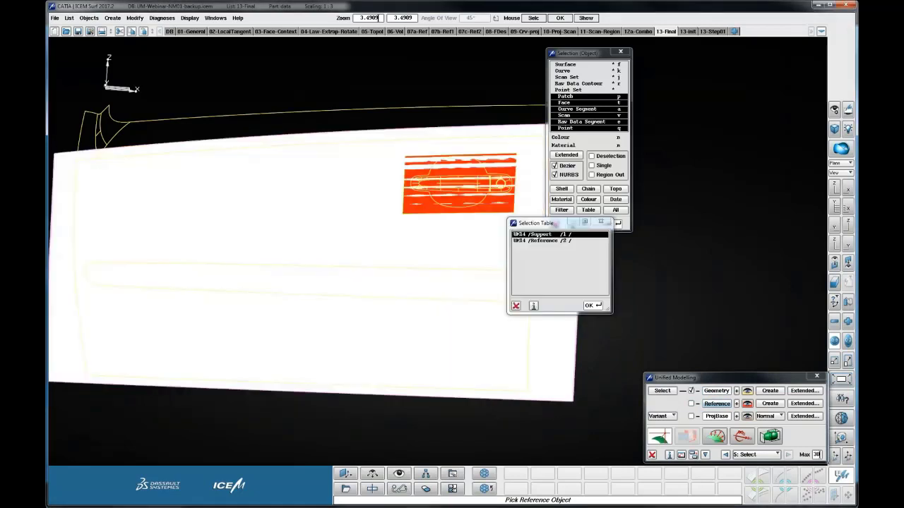
{"action": "left_click", "coordinate": [544, 243]}
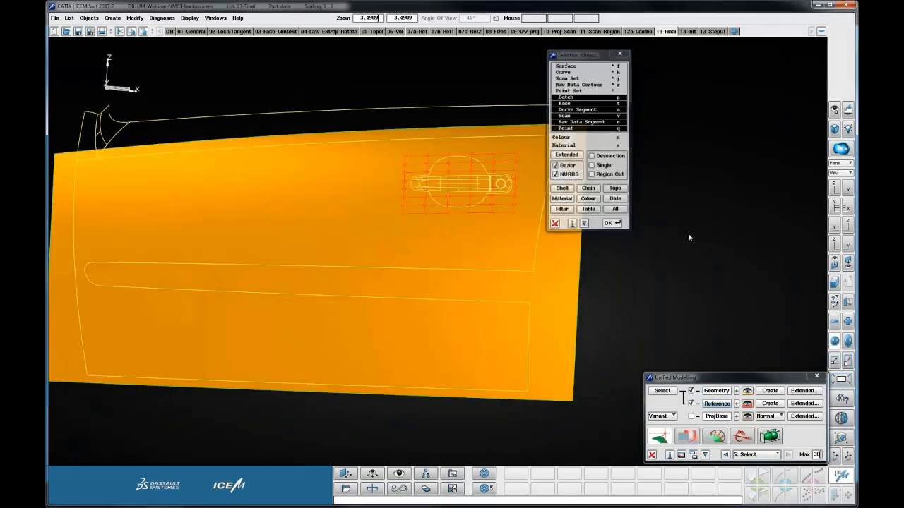
{"action": "middle_click", "coordinate": [688, 235]}
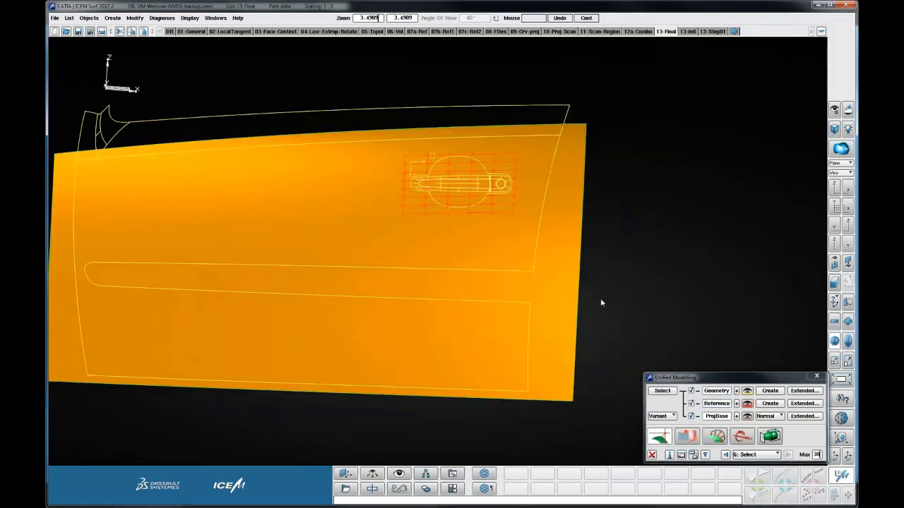
Step: Assign the large untrimmed door surface as the projection base and turn on surface shading for the geometry to modify
{"action": "left_click", "coordinate": [551, 320]}
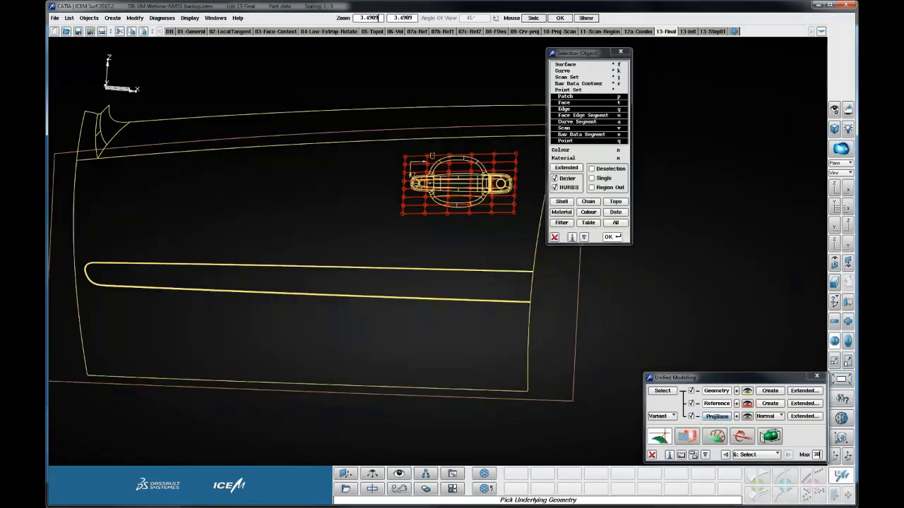
{"action": "middle_click", "coordinate": [665, 279]}
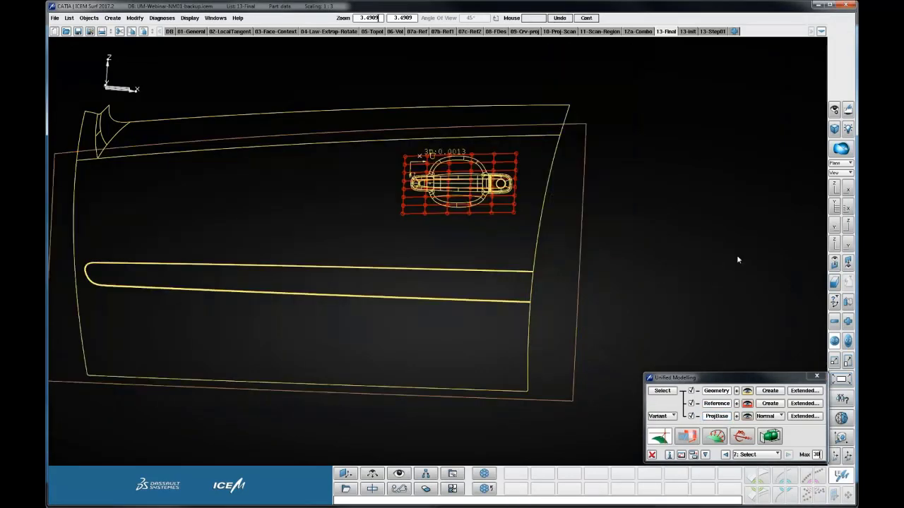
{"action": "left_click_drag", "start_coordinate": [526, 238], "coordinate": [534, 273], "text": "ctrl+shift"}
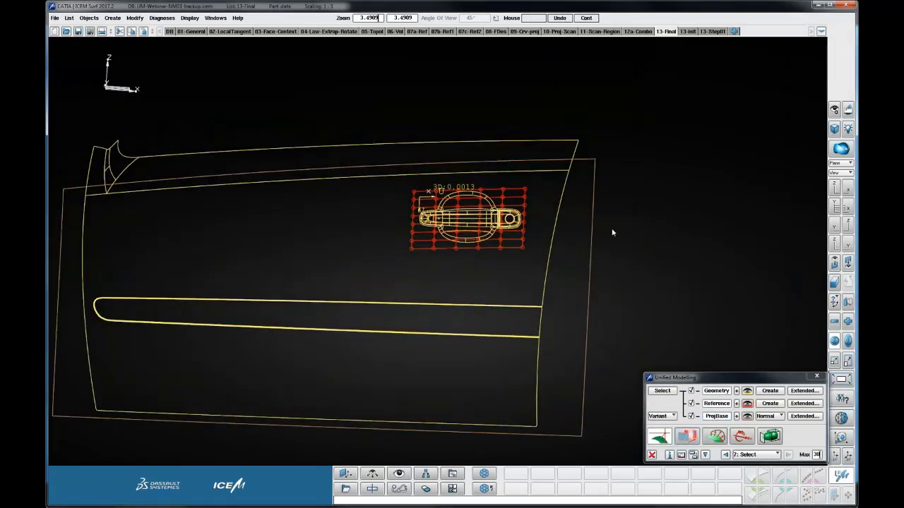
{"action": "middle_click_drag", "start_coordinate": [618, 222], "coordinate": [614, 235], "text": "ctrl+shift"}
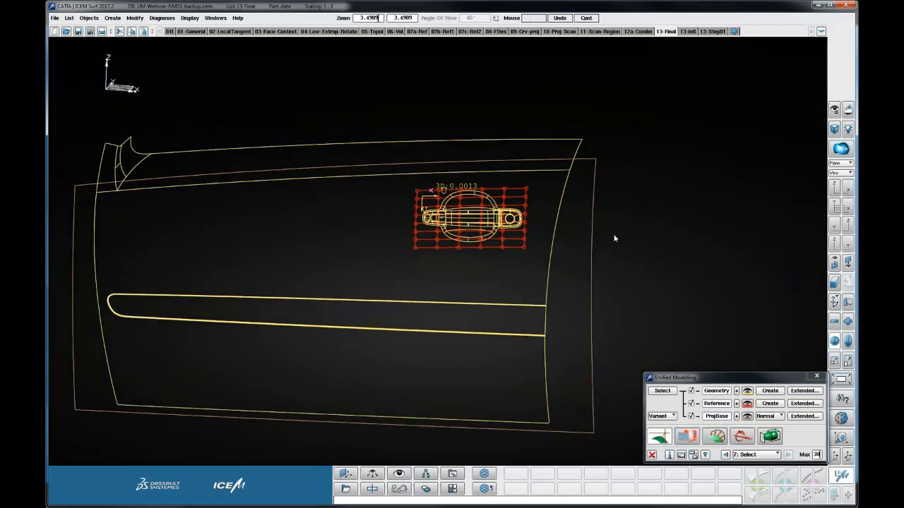
{"action": "left_click", "coordinate": [747, 392]}
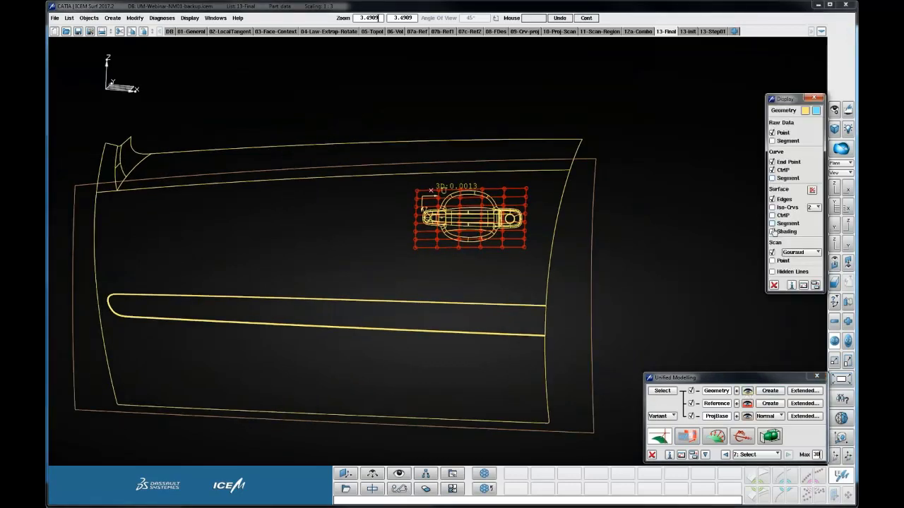
{"action": "left_click", "coordinate": [773, 232]}
{"action": "left_click", "coordinate": [774, 285]}
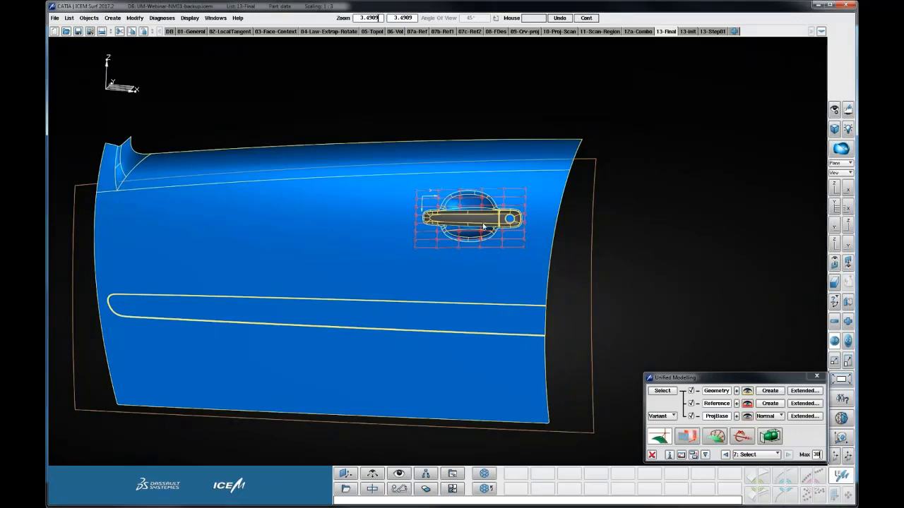
Step: Deactivate Reference and ProjBase and apply the face Edge option to the door face around the handle recess
{"action": "right_click_drag", "start_coordinate": [483, 224], "coordinate": [544, 156], "text": "ctrl+shift"}
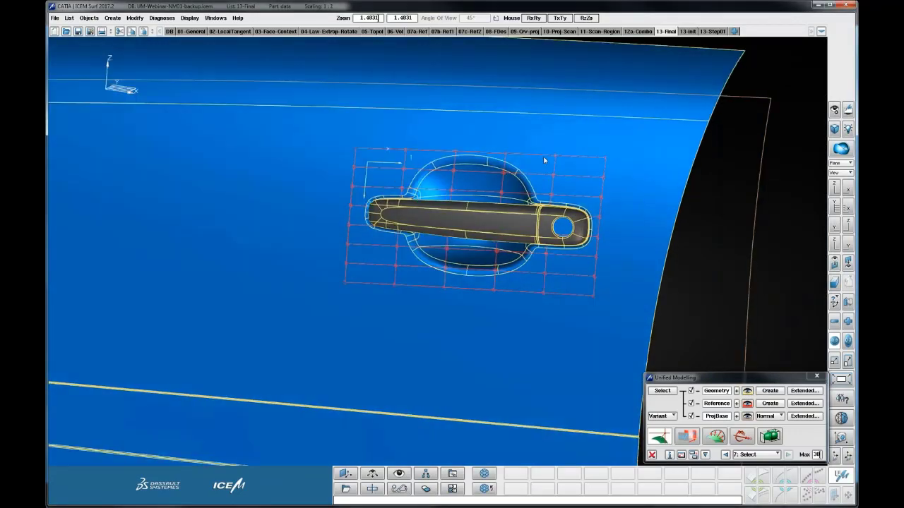
{"action": "left_click_drag", "start_coordinate": [543, 160], "coordinate": [613, 204], "text": "ctrl+shift"}
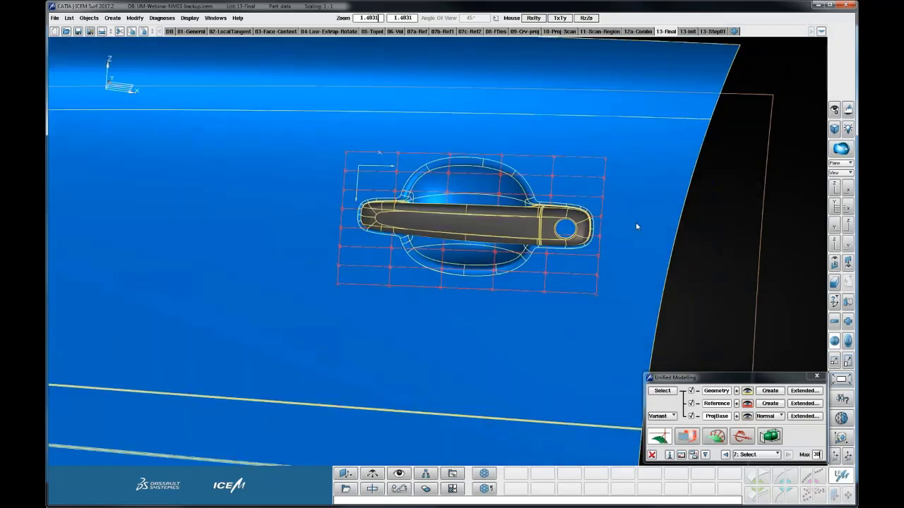
{"action": "right_click_drag", "start_coordinate": [636, 224], "coordinate": [639, 212], "text": "ctrl+shift"}
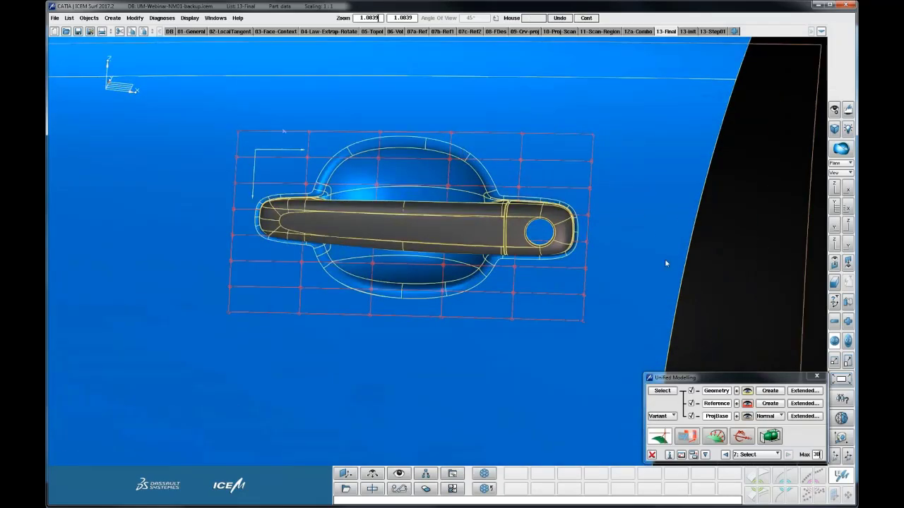
{"action": "left_click", "coordinate": [691, 416]}
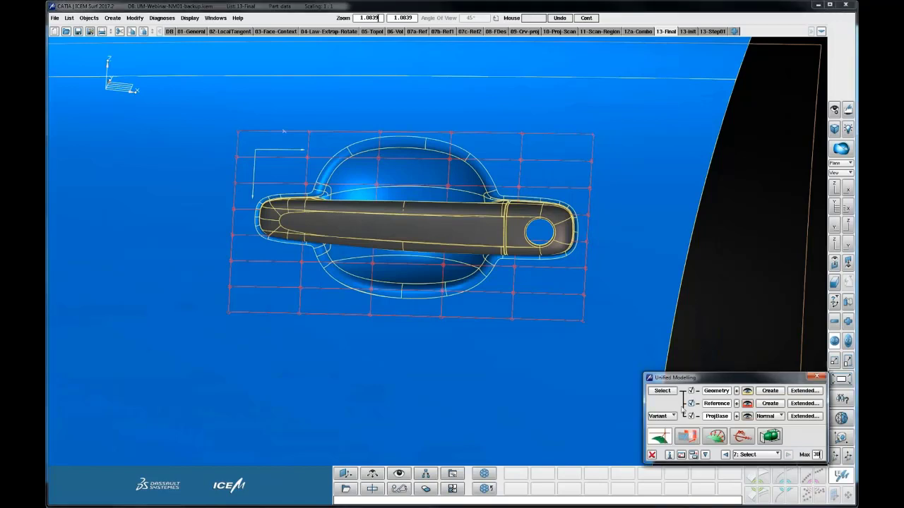
{"action": "left_click", "coordinate": [691, 403]}
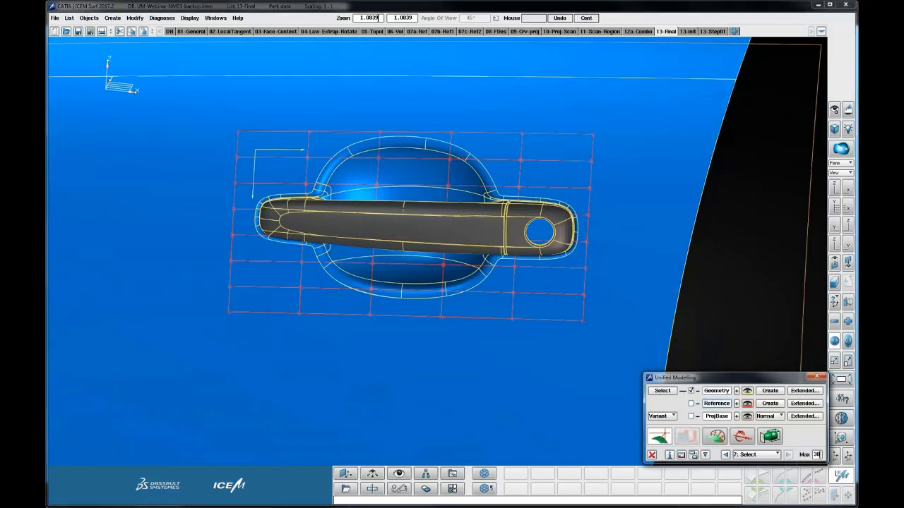
{"action": "right_click", "coordinate": [461, 144]}
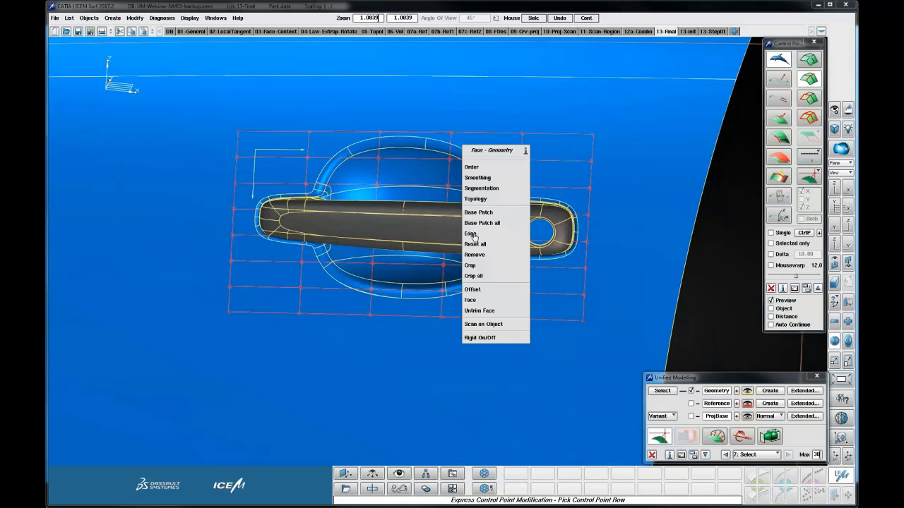
{"action": "left_click", "coordinate": [472, 234]}
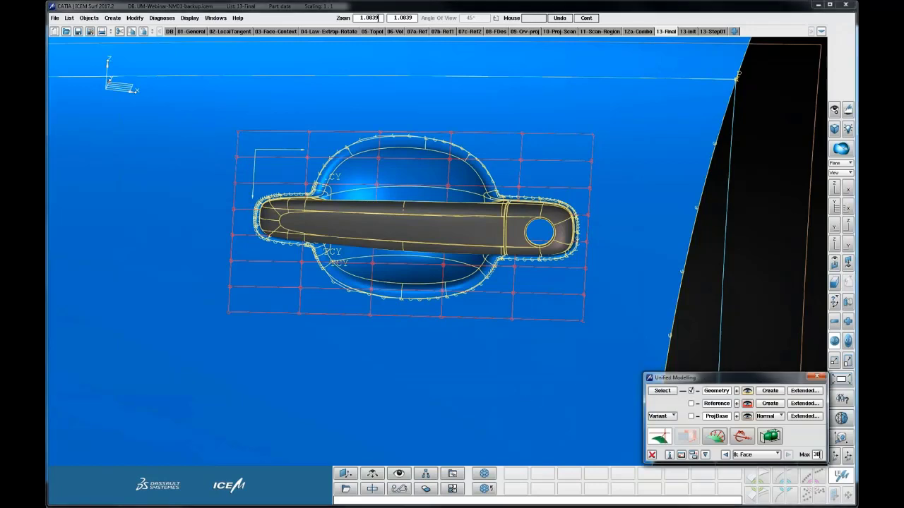
Step: Reactivate Reference and ProjBase and review the extended projection options
{"action": "left_click", "coordinate": [691, 404]}
{"action": "left_click", "coordinate": [692, 415]}
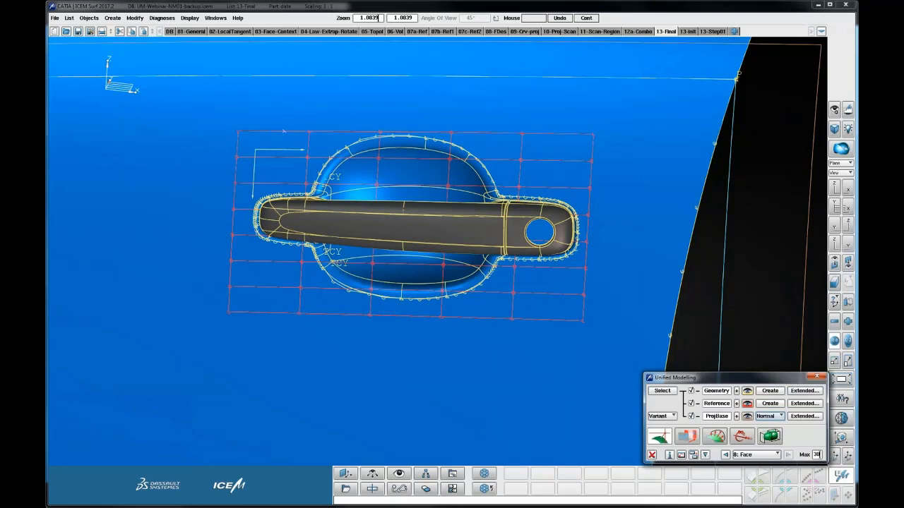
{"action": "left_click", "coordinate": [805, 416]}
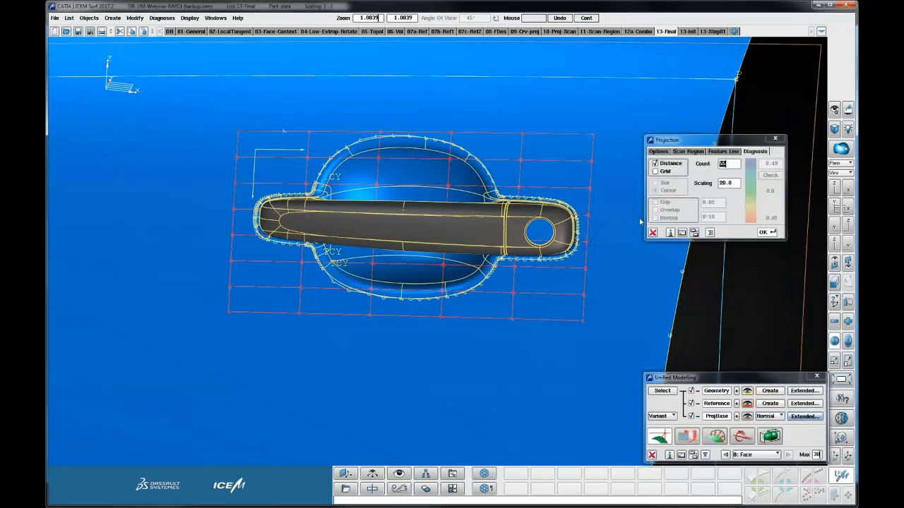
{"action": "left_click", "coordinate": [660, 151]}
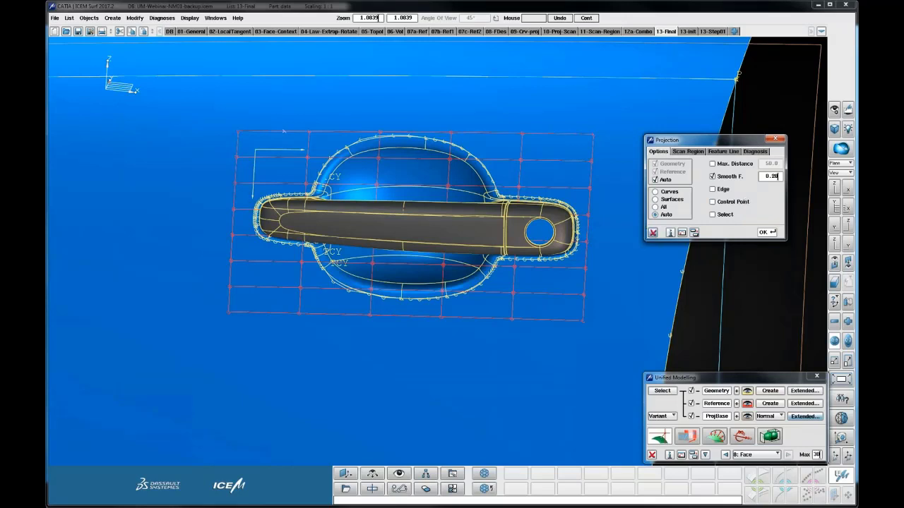
{"action": "left_click", "coordinate": [653, 233]}
Step: Disable Translate in the extended Reference options, keeping Rotation enabled
{"action": "left_click", "coordinate": [805, 403]}
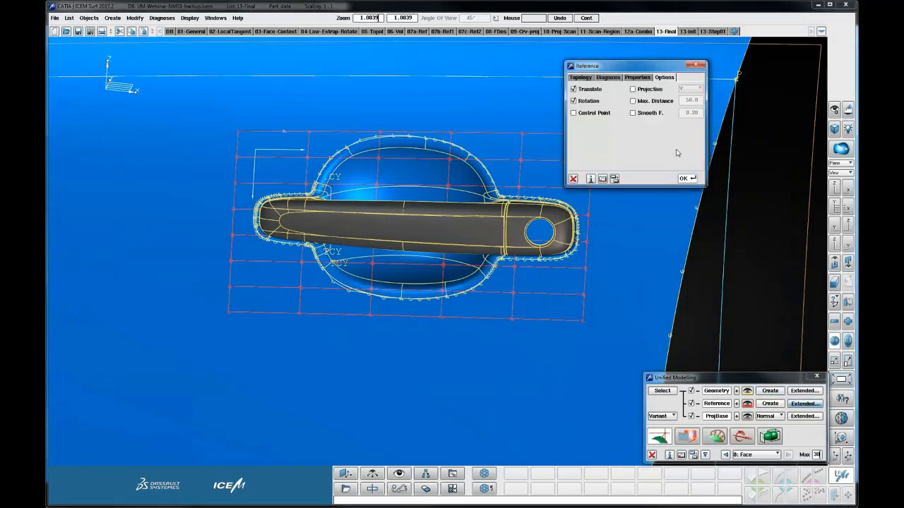
{"action": "left_click", "coordinate": [573, 89]}
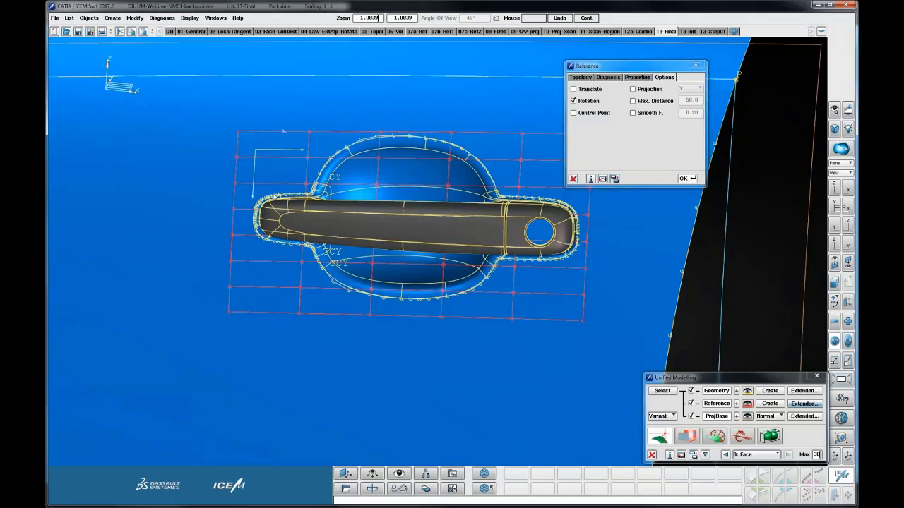
{"action": "left_click", "coordinate": [684, 180]}
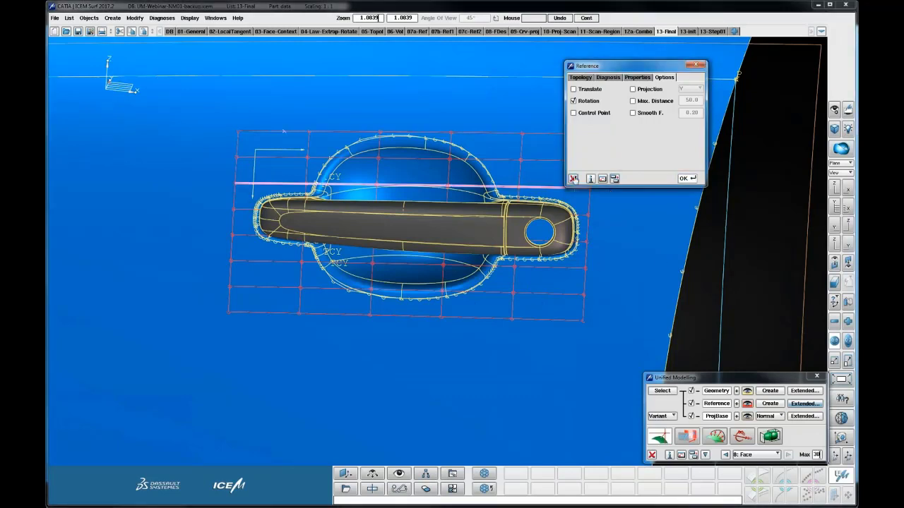
{"action": "left_click", "coordinate": [574, 179]}
Step: Use control point modification to shift the reference patch with the handle a short distance along the door, away from its rear edge
{"action": "right_click_drag", "start_coordinate": [665, 273], "coordinate": [658, 305]}
{"action": "left_click", "coordinate": [659, 436]}
{"action": "left_click", "coordinate": [809, 79]}
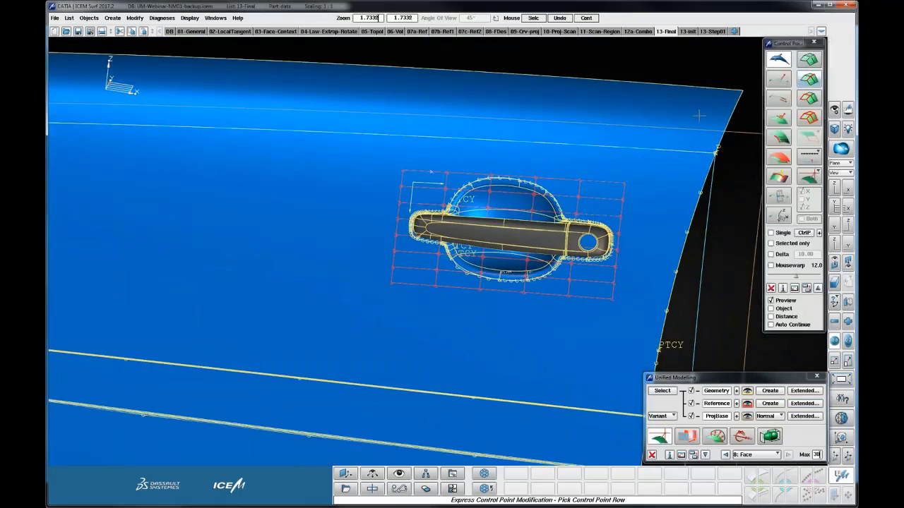
{"action": "right_click_drag", "start_coordinate": [700, 115], "coordinate": [680, 123]}
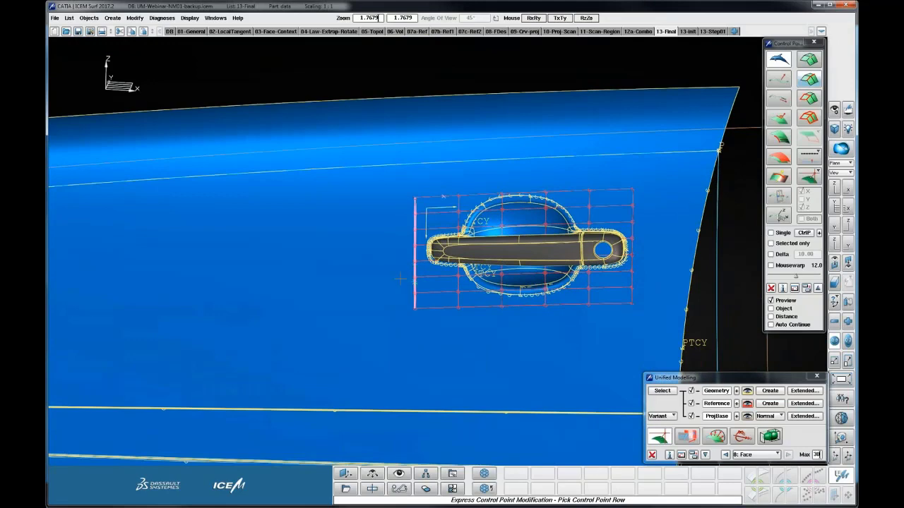
{"action": "scroll", "coordinate": [405, 277], "scroll_direction": "down", "scroll_amount": 3}
{"action": "left_click", "coordinate": [409, 263]}
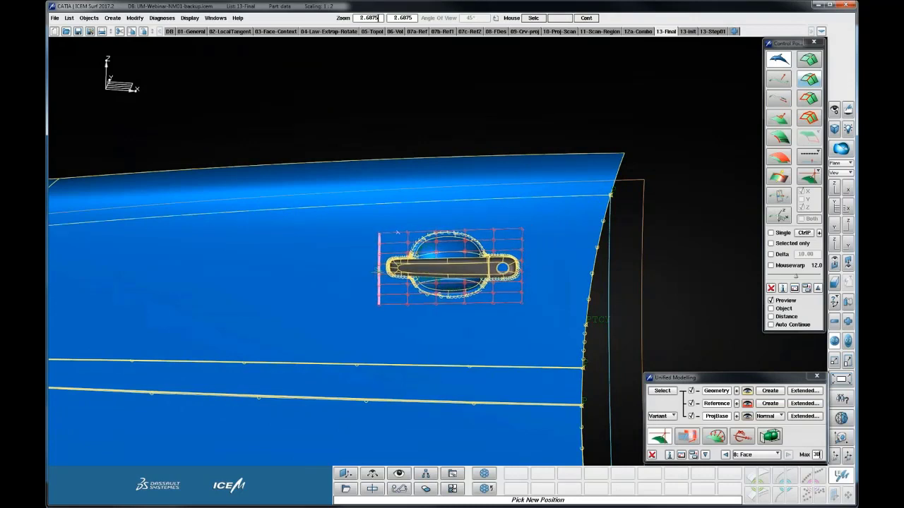
{"action": "left_click", "coordinate": [367, 272]}
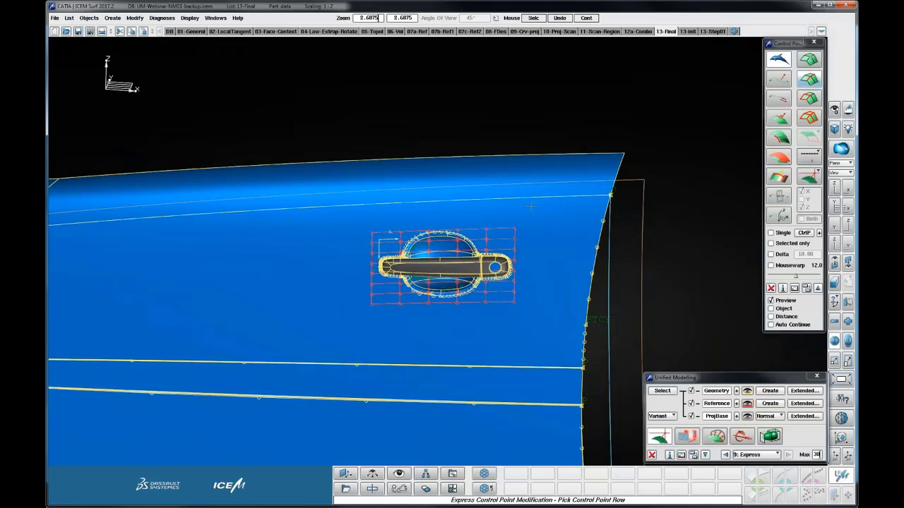
Step: Examine the repositioned handle and its recess in the door panel from several angles and distances
{"action": "mouse_move", "coordinate": [532, 207]}
{"action": "left_mouse_down", "text": "ctrl"}
{"action": "mouse_move", "coordinate": [519, 233]}
{"action": "mouse_move", "coordinate": [544, 214]}
{"action": "left_mouse_up", "text": "ctrl"}
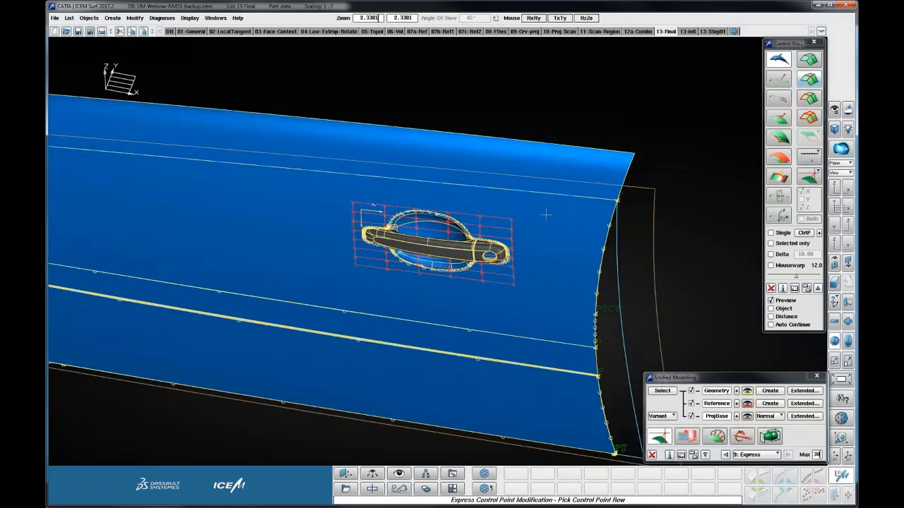
{"action": "right_click_drag", "start_coordinate": [544, 214], "coordinate": [533, 223], "text": "ctrl"}
{"action": "middle_click_drag", "start_coordinate": [534, 223], "coordinate": [558, 224], "text": "ctrl"}
{"action": "left_click_drag", "start_coordinate": [559, 224], "coordinate": [520, 218], "text": "ctrl"}
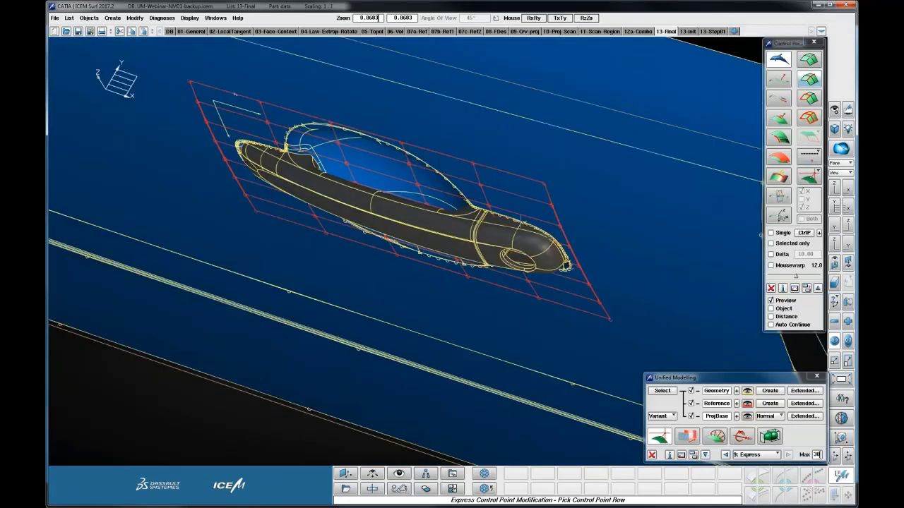
{"action": "right_click_drag", "start_coordinate": [520, 218], "coordinate": [574, 197], "text": "ctrl"}
{"action": "left_click_drag", "start_coordinate": [575, 198], "coordinate": [354, 188], "text": "ctrl"}
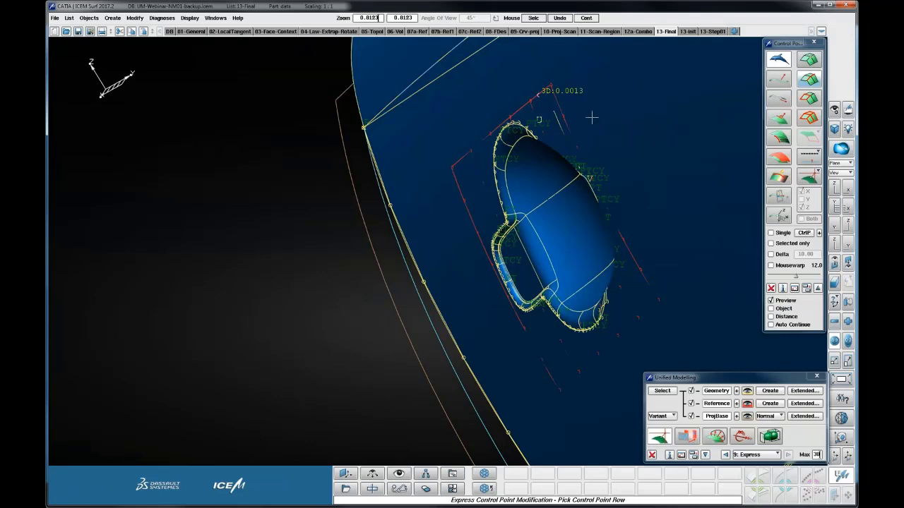
{"action": "left_click_drag", "start_coordinate": [598, 115], "coordinate": [587, 209], "text": "ctrl"}
{"action": "middle_click_drag", "start_coordinate": [586, 209], "coordinate": [520, 276], "text": "ctrl"}
{"action": "right_click_drag", "start_coordinate": [520, 276], "coordinate": [601, 202], "text": "ctrl"}
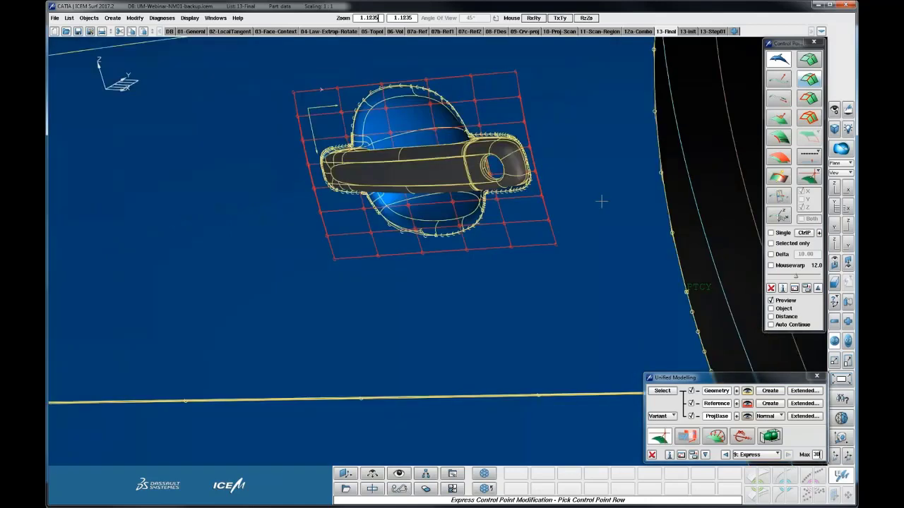
{"action": "left_click_drag", "start_coordinate": [601, 202], "coordinate": [629, 199], "text": "ctrl"}
{"action": "right_click_drag", "start_coordinate": [628, 200], "coordinate": [633, 193], "text": "ctrl"}
{"action": "middle_click_drag", "start_coordinate": [633, 194], "coordinate": [693, 230], "text": "ctrl"}
{"action": "left_click_drag", "start_coordinate": [692, 230], "coordinate": [746, 215], "text": "ctrl"}
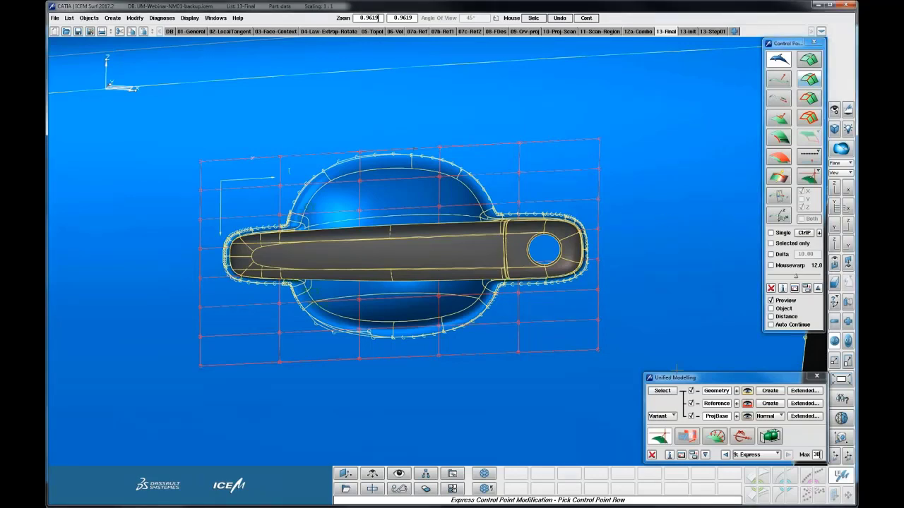
Step: Close Unified Modelling and switch to the 13-init list with the initial door panel
{"action": "left_click", "coordinate": [652, 455]}
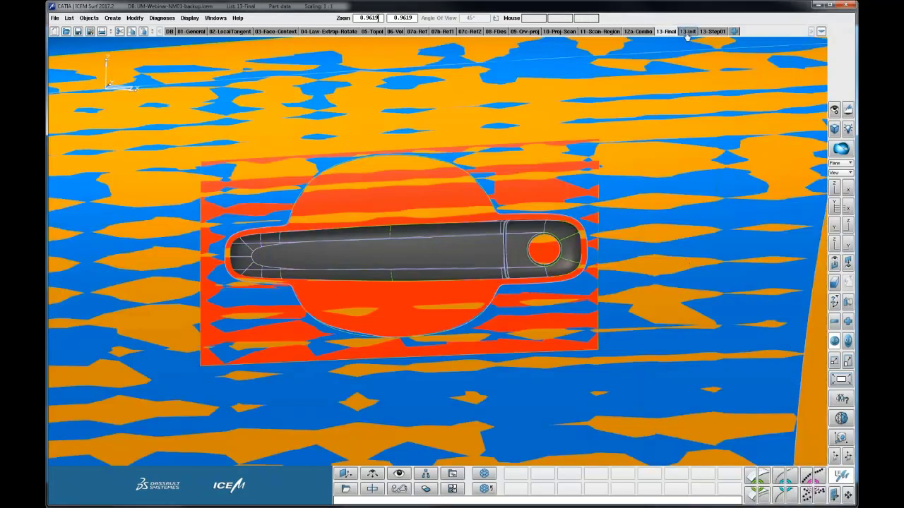
{"action": "left_click", "coordinate": [687, 33]}
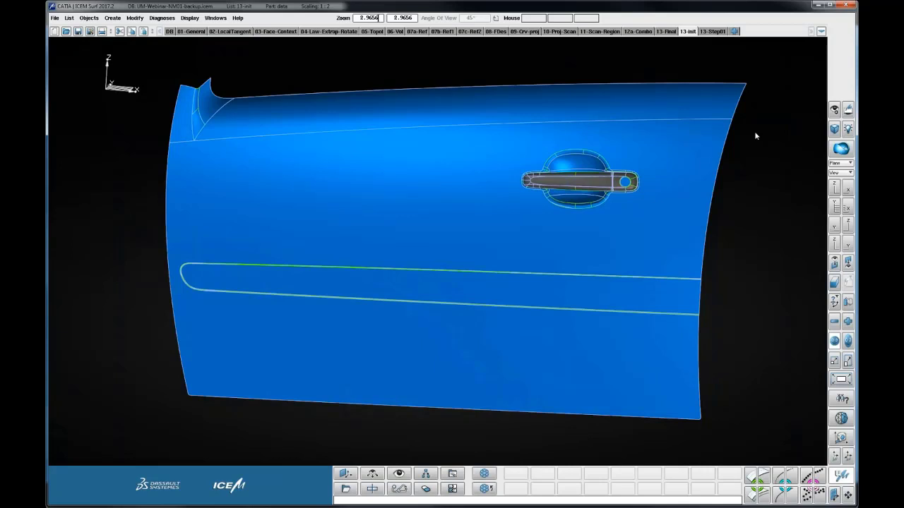
Step: Switch to the 09-Crv-proj list, passing through 01-General, and orient the view on the panel with its curve
{"action": "left_click", "coordinate": [192, 33]}
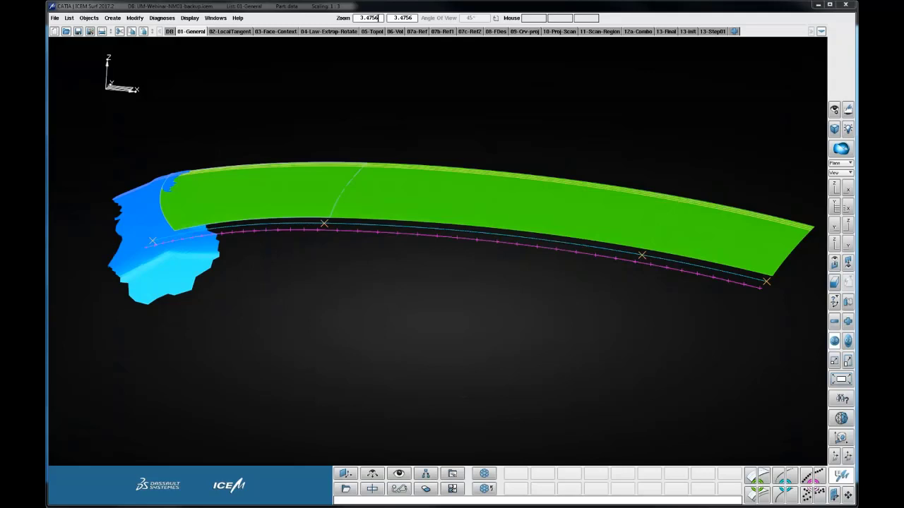
{"action": "left_click", "coordinate": [524, 31]}
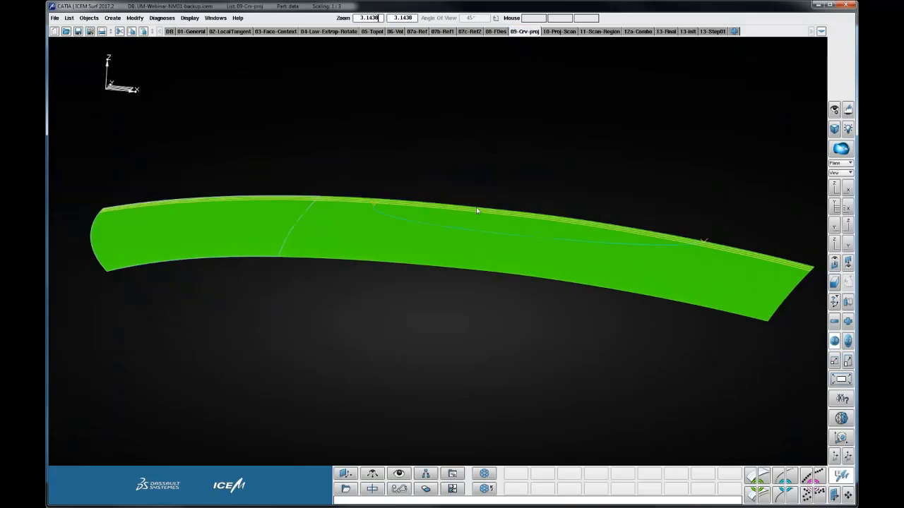
{"action": "mouse_move", "coordinate": [445, 240]}
{"action": "left_mouse_down", "text": "ctrl"}
{"action": "mouse_move", "coordinate": [456, 308]}
{"action": "mouse_move", "coordinate": [540, 305]}
{"action": "left_mouse_up", "text": "ctrl"}
{"action": "right_click_drag", "start_coordinate": [540, 305], "coordinate": [451, 396], "text": "ctrl"}
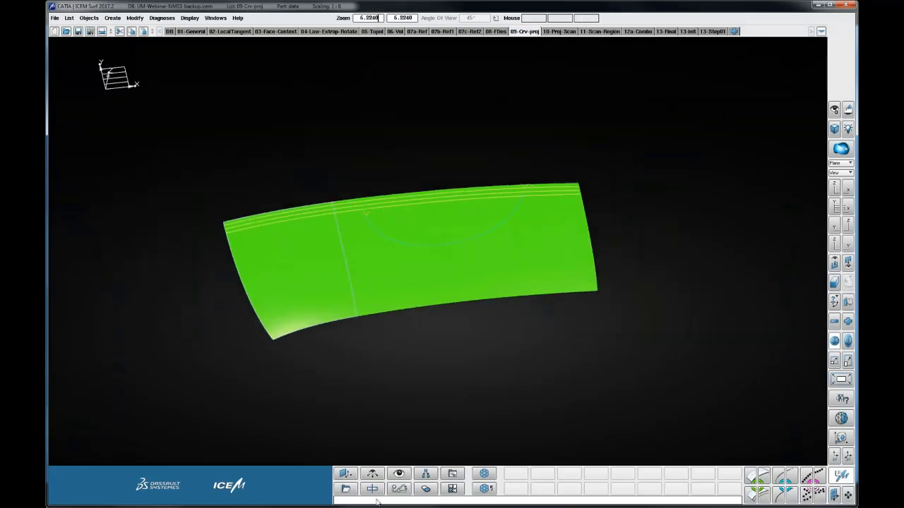
Step: Turn off the surface shading and hide the Y section in Sections
{"action": "key", "text": "s"}
{"action": "left_click", "coordinate": [373, 489]}
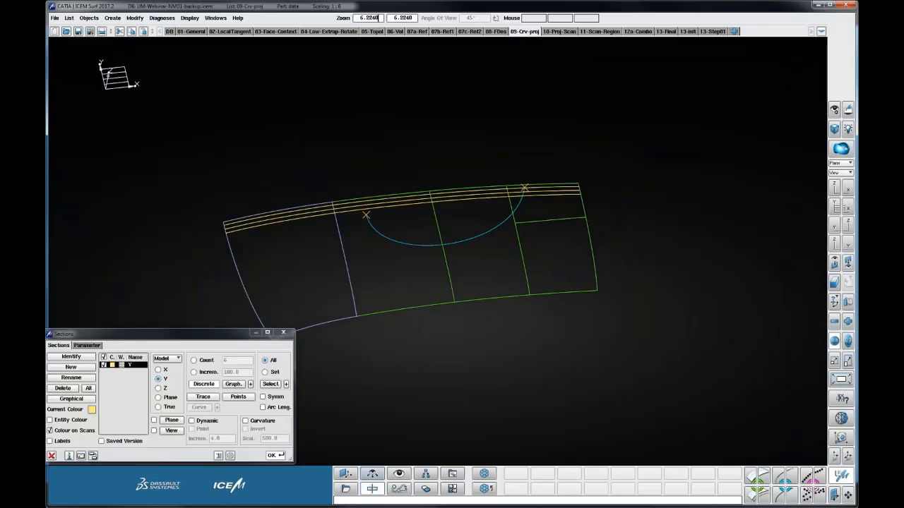
{"action": "left_click", "coordinate": [104, 365]}
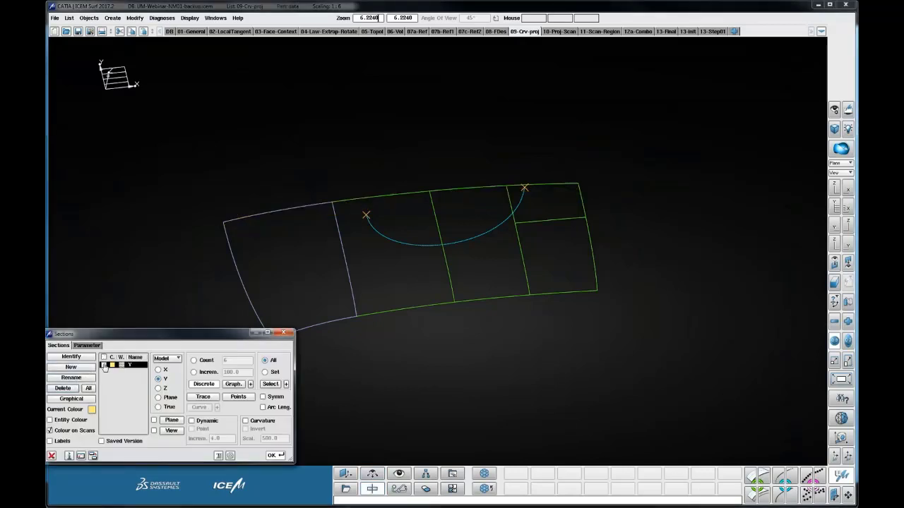
Step: Close Sections and undo the last projection of the curve onto the panel
{"action": "left_click", "coordinate": [51, 455]}
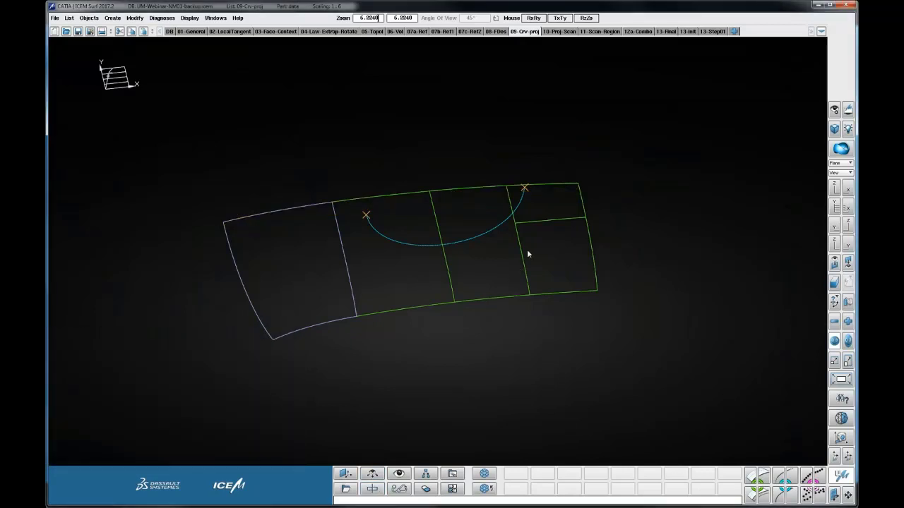
{"action": "right_click_drag", "start_coordinate": [514, 254], "coordinate": [492, 245], "text": "ctrl"}
{"action": "middle_click_drag", "start_coordinate": [493, 245], "coordinate": [457, 273], "text": "ctrl"}
{"action": "left_click_drag", "start_coordinate": [456, 273], "coordinate": [339, 188], "text": "ctrl"}
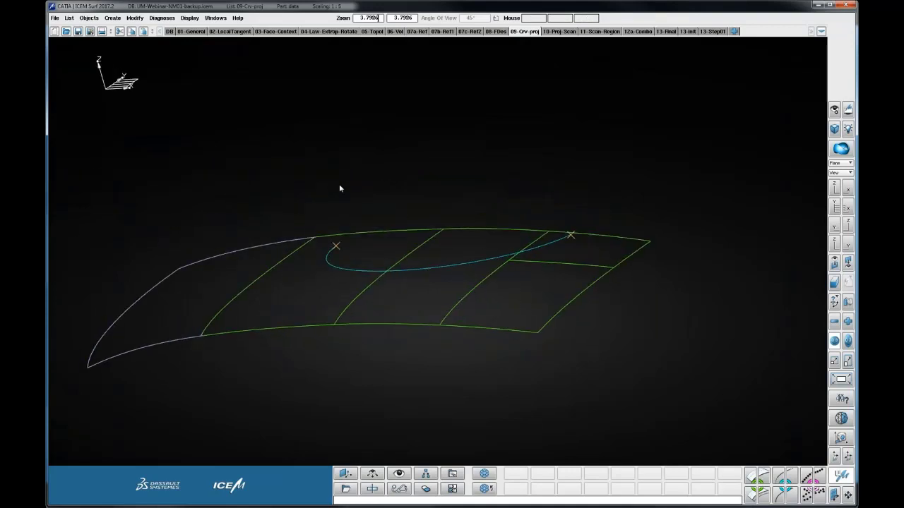
{"action": "left_click_drag", "start_coordinate": [478, 202], "coordinate": [459, 199], "text": "ctrl"}
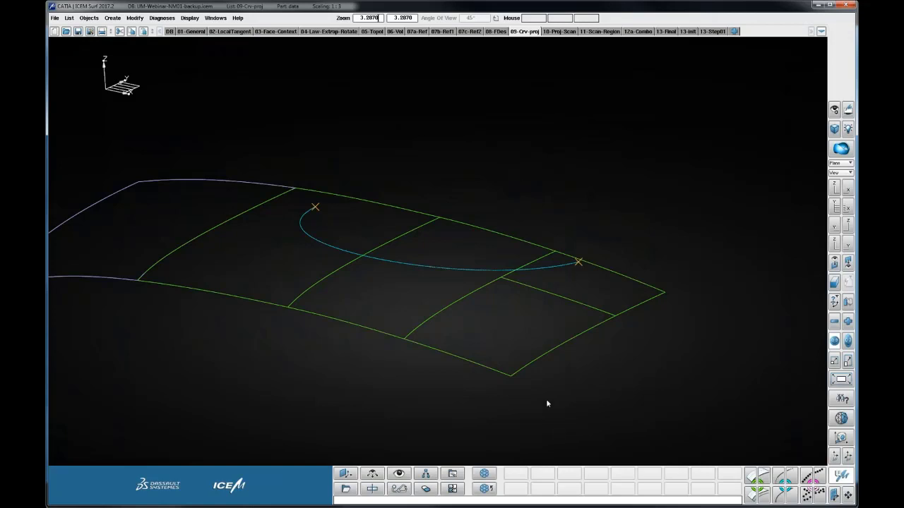
{"action": "left_click", "coordinate": [485, 488]}
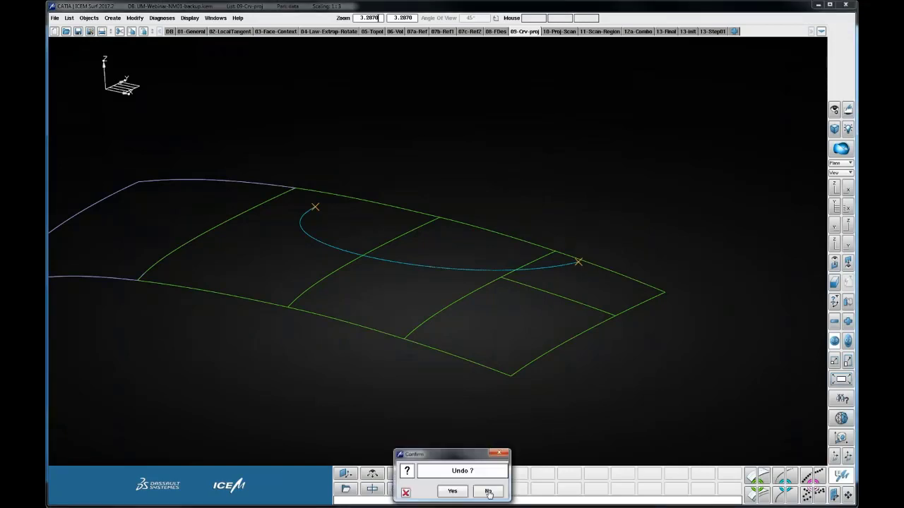
{"action": "left_click", "coordinate": [450, 490]}
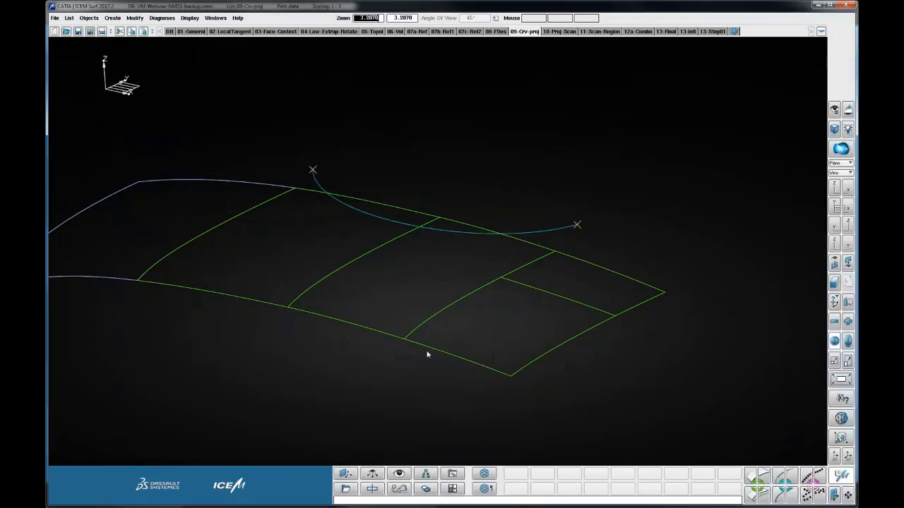
{"action": "left_click", "coordinate": [841, 476]}
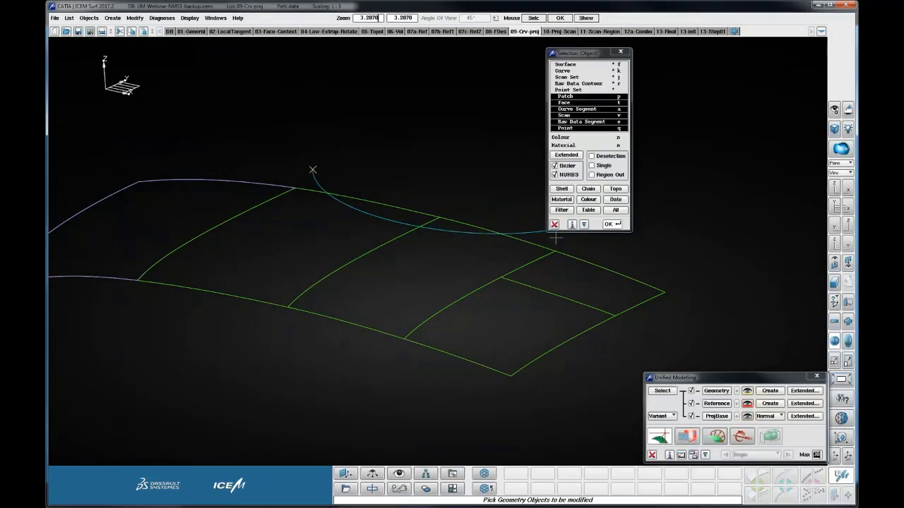
{"action": "right_click_drag", "start_coordinate": [397, 308], "coordinate": [419, 319], "text": "ctrl"}
{"action": "left_click_drag", "start_coordinate": [420, 319], "coordinate": [444, 327], "text": "ctrl"}
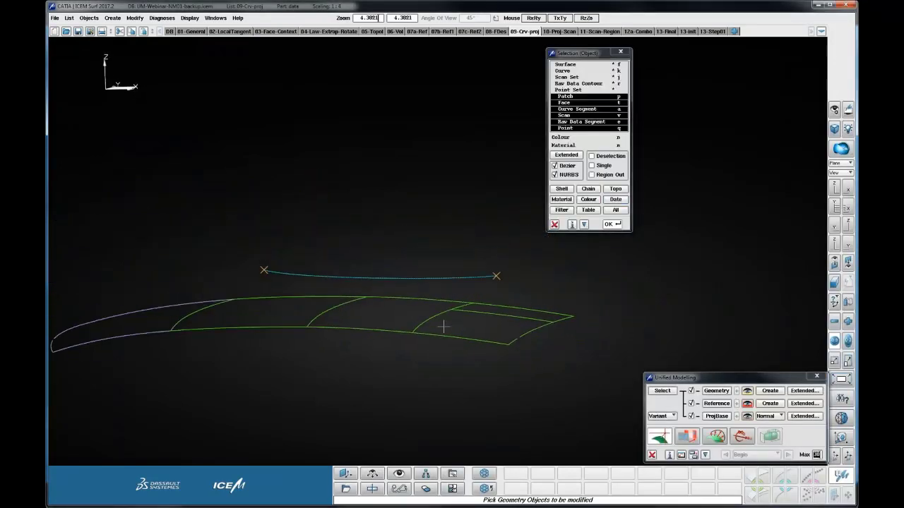
{"action": "right_click_drag", "start_coordinate": [444, 326], "coordinate": [388, 287], "text": "ctrl"}
{"action": "left_click_drag", "start_coordinate": [224, 279], "coordinate": [542, 316]}
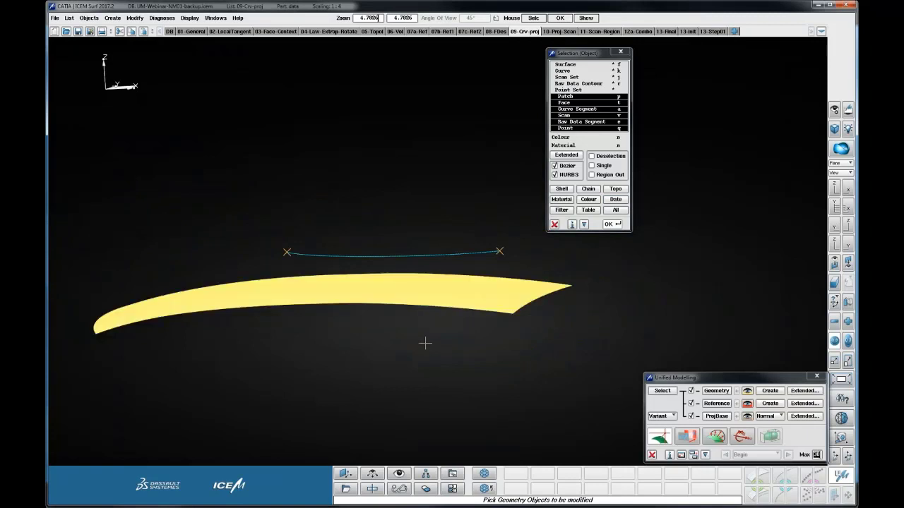
{"action": "right_click_drag", "start_coordinate": [416, 363], "coordinate": [414, 372], "text": "ctrl"}
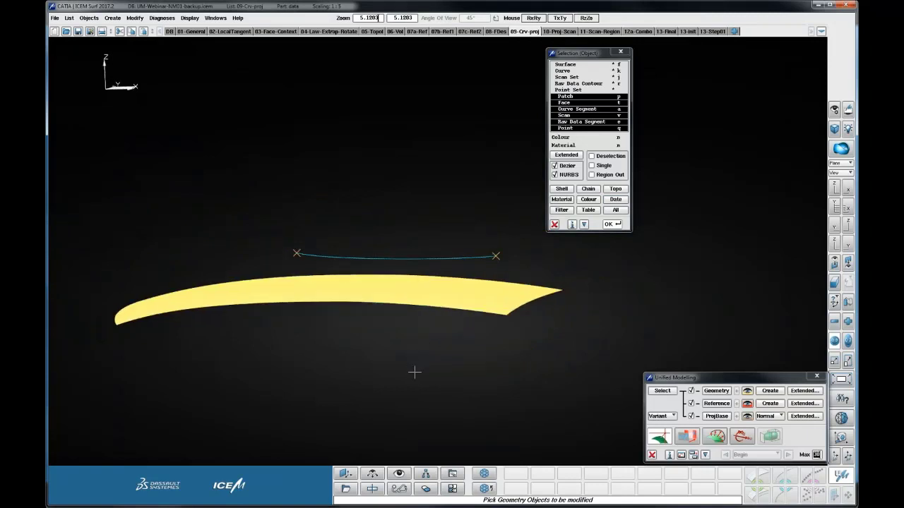
{"action": "left_click_drag", "start_coordinate": [414, 372], "coordinate": [417, 389], "text": "ctrl"}
{"action": "middle_click", "coordinate": [416, 389]}
{"action": "left_click", "coordinate": [714, 419]}
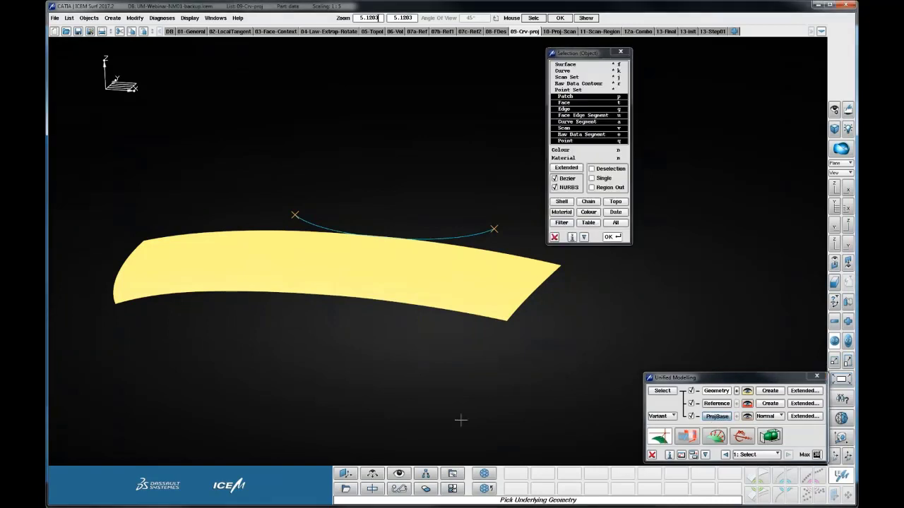
{"action": "middle_click", "coordinate": [697, 395]}
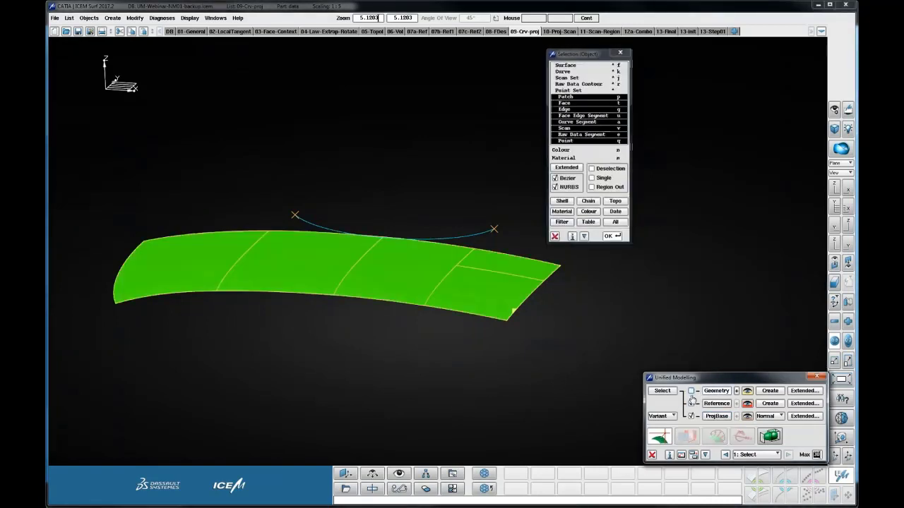
{"action": "left_click", "coordinate": [718, 417]}
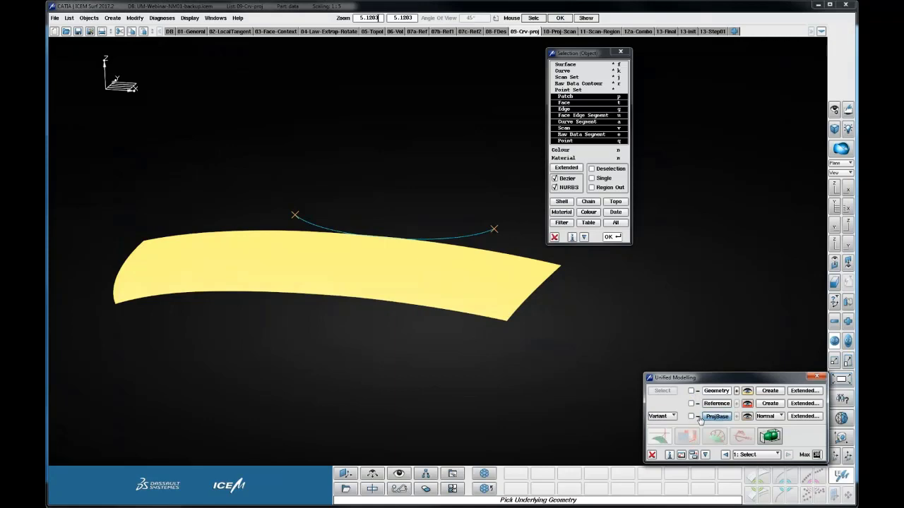
{"action": "left_click", "coordinate": [651, 455]}
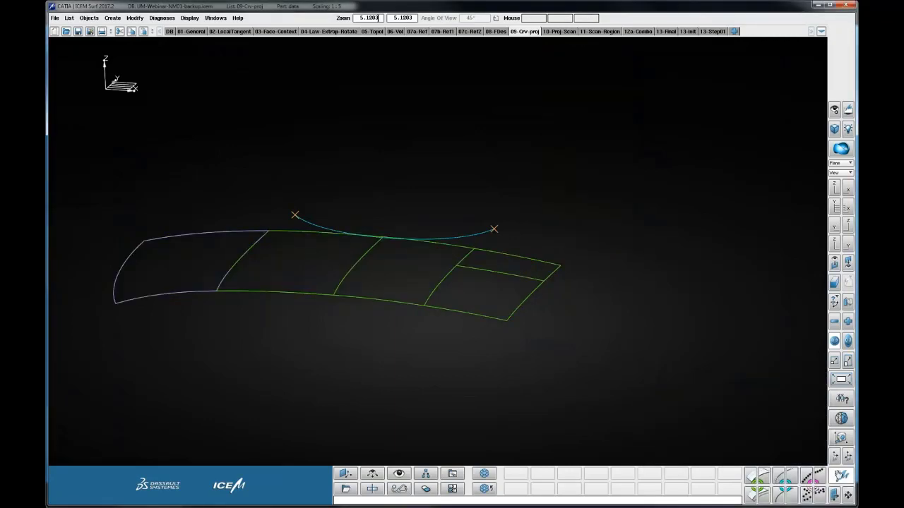
Step: Restart Unified Modelling and define all the panel patches as the projection base
{"action": "left_click", "coordinate": [839, 475]}
{"action": "left_click", "coordinate": [717, 417]}
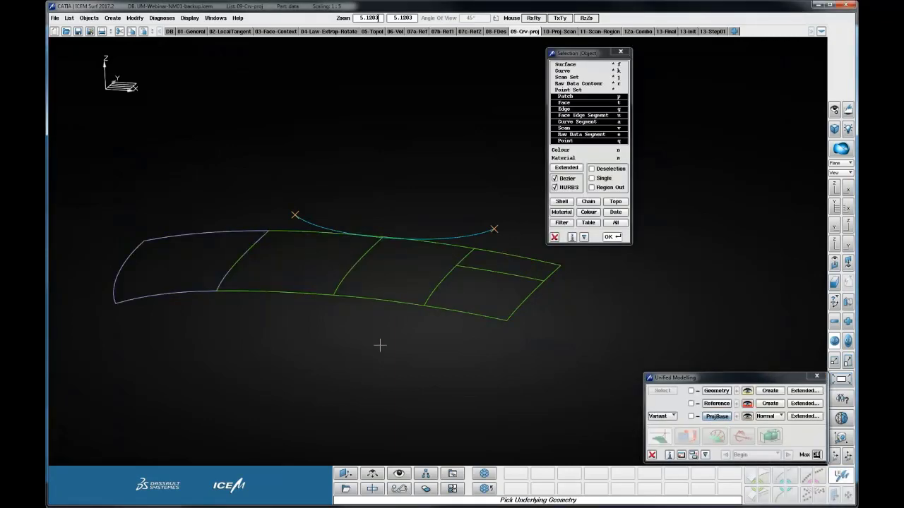
{"action": "middle_click_drag", "start_coordinate": [380, 347], "coordinate": [392, 331]}
{"action": "left_click_drag", "start_coordinate": [142, 260], "coordinate": [548, 319]}
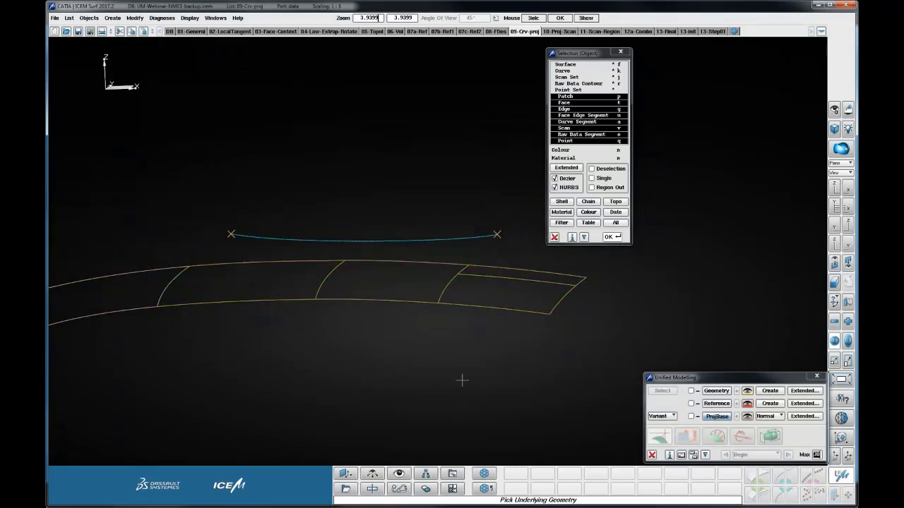
{"action": "middle_click", "coordinate": [444, 380]}
{"action": "left_click", "coordinate": [691, 390]}
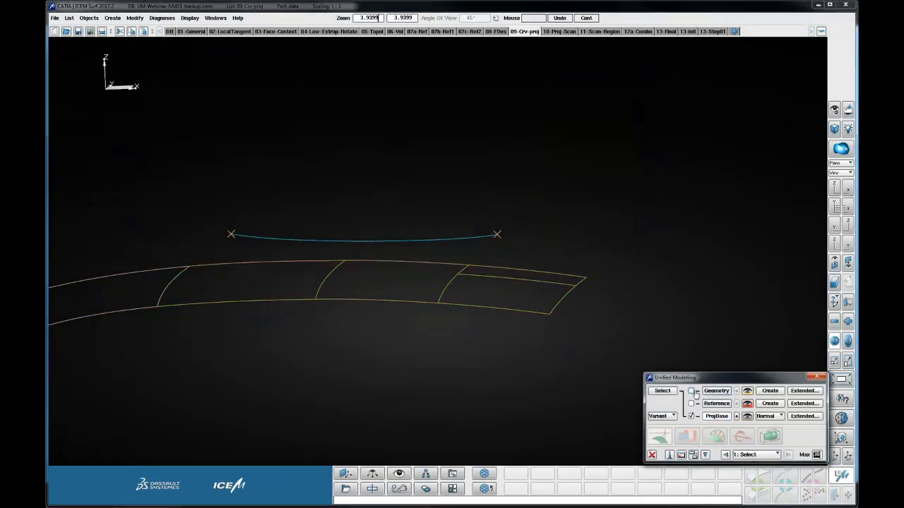
Step: Select the curve above the panel as the geometry to modify and set the projection direction to Z
{"action": "left_click", "coordinate": [716, 391]}
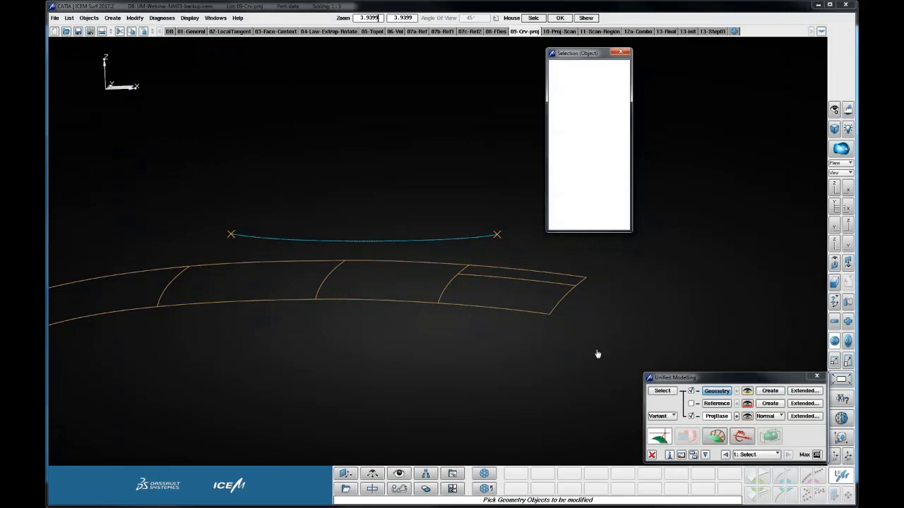
{"action": "left_click", "coordinate": [453, 240]}
{"action": "middle_click", "coordinate": [426, 176]}
{"action": "middle_click_drag", "start_coordinate": [426, 163], "coordinate": [422, 228]}
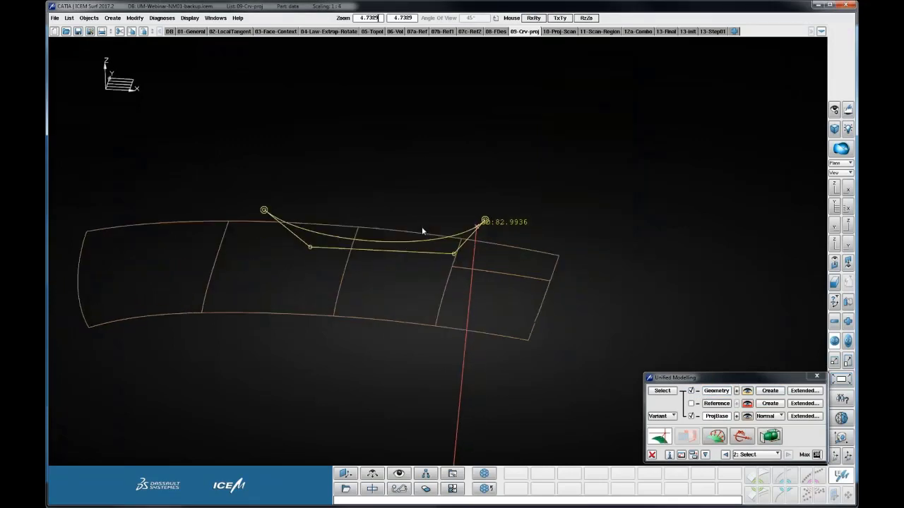
{"action": "left_click", "coordinate": [769, 416]}
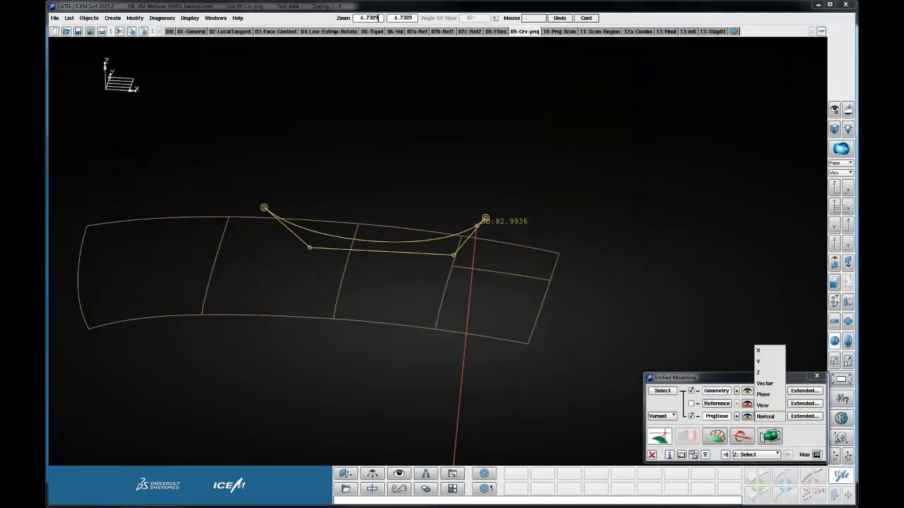
{"action": "left_click", "coordinate": [766, 383]}
{"action": "mouse_move", "coordinate": [583, 237]}
{"action": "middle_mouse_down"}
{"action": "mouse_move", "coordinate": [584, 229]}
{"action": "mouse_move", "coordinate": [578, 234]}
{"action": "middle_mouse_up"}
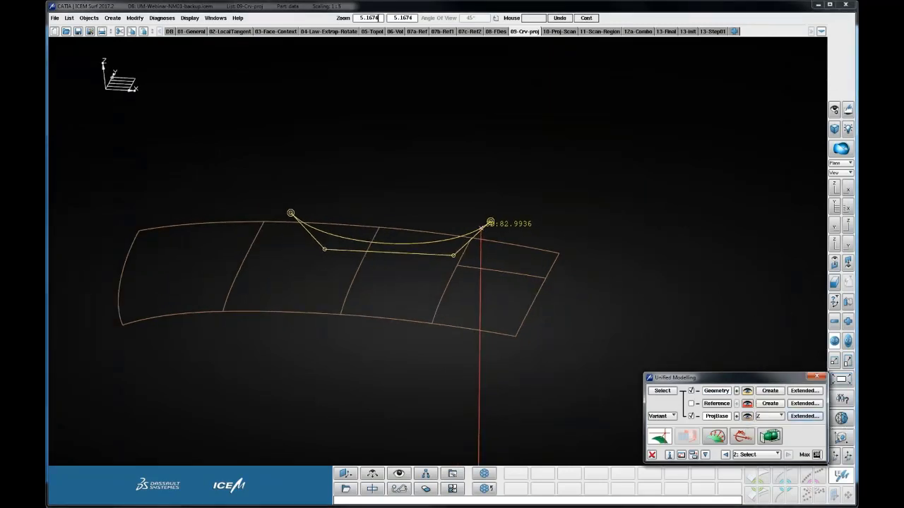
Step: Open the extended projection options and project the curve onto the panel along Z with Smooth F. at 0.20
{"action": "left_click", "coordinate": [804, 416]}
{"action": "middle_click_drag", "start_coordinate": [660, 304], "coordinate": [638, 308]}
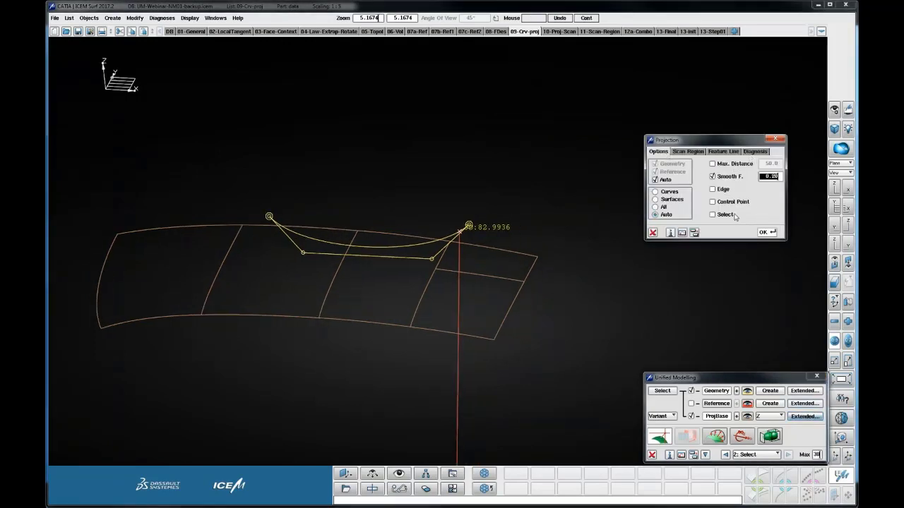
{"action": "left_click_drag", "start_coordinate": [587, 245], "coordinate": [570, 373], "text": "ctrl"}
{"action": "left_click", "coordinate": [763, 235]}
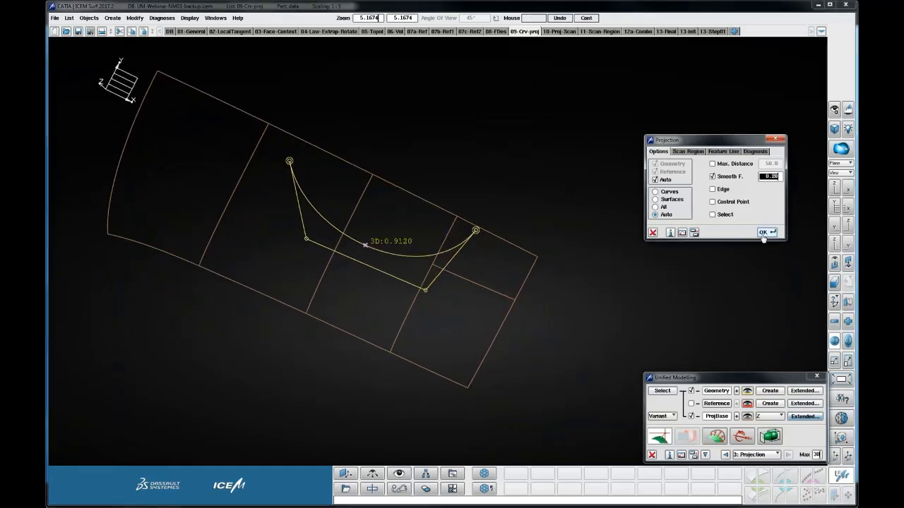
Step: Compare the curve with and without the projection from several views, undo the projection and close its options
{"action": "left_click_drag", "start_coordinate": [557, 319], "coordinate": [529, 279], "text": "ctrl"}
{"action": "left_click", "coordinate": [592, 321]}
{"action": "middle_click", "coordinate": [592, 321]}
{"action": "left_click", "coordinate": [592, 321]}
{"action": "middle_click", "coordinate": [592, 322]}
{"action": "left_click", "coordinate": [592, 321]}
{"action": "middle_click", "coordinate": [592, 323]}
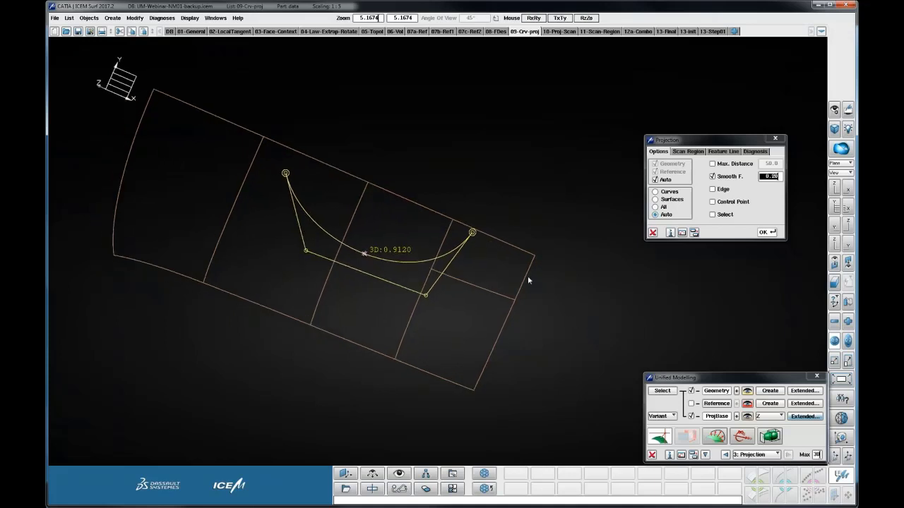
{"action": "left_click", "coordinate": [836, 206]}
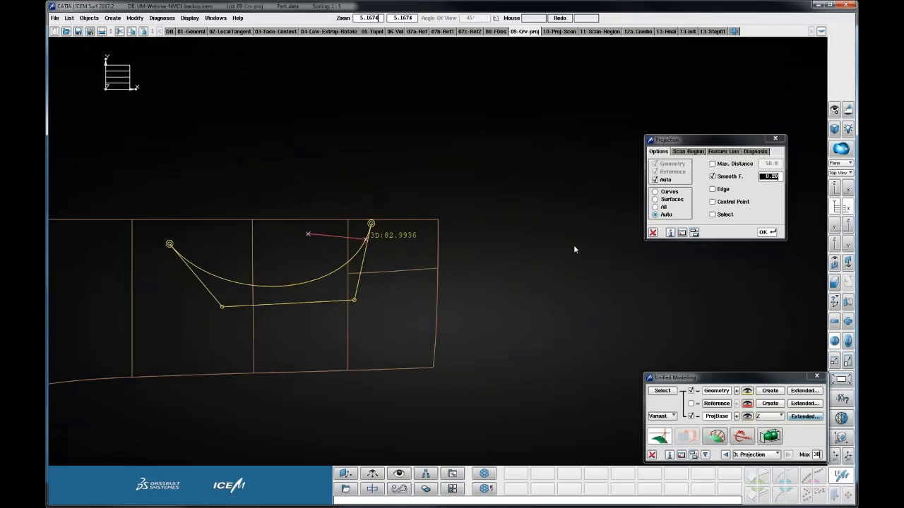
{"action": "left_click", "coordinate": [768, 235]}
{"action": "left_click_drag", "start_coordinate": [474, 307], "coordinate": [470, 81], "text": "ctrl"}
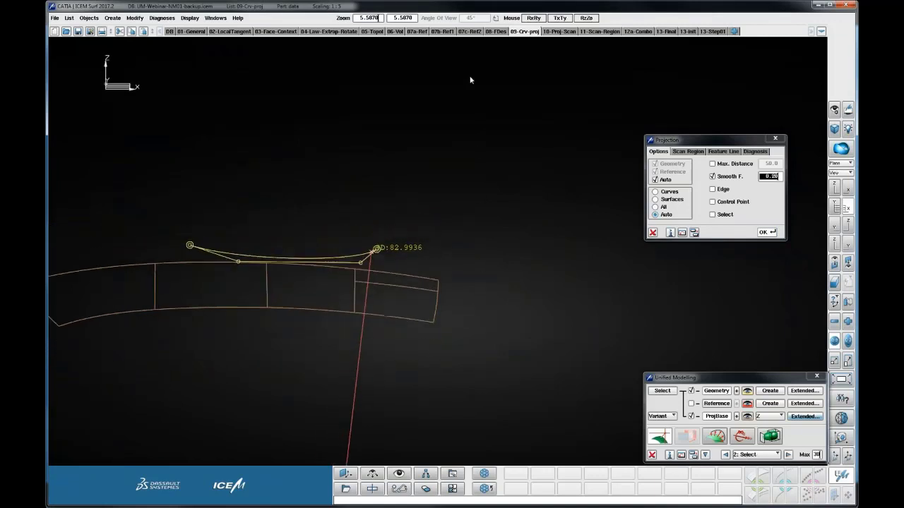
{"action": "left_click", "coordinate": [653, 233]}
Step: Open control point modification and duplicate the original curve with the geometry creation tools
{"action": "left_click", "coordinate": [658, 435]}
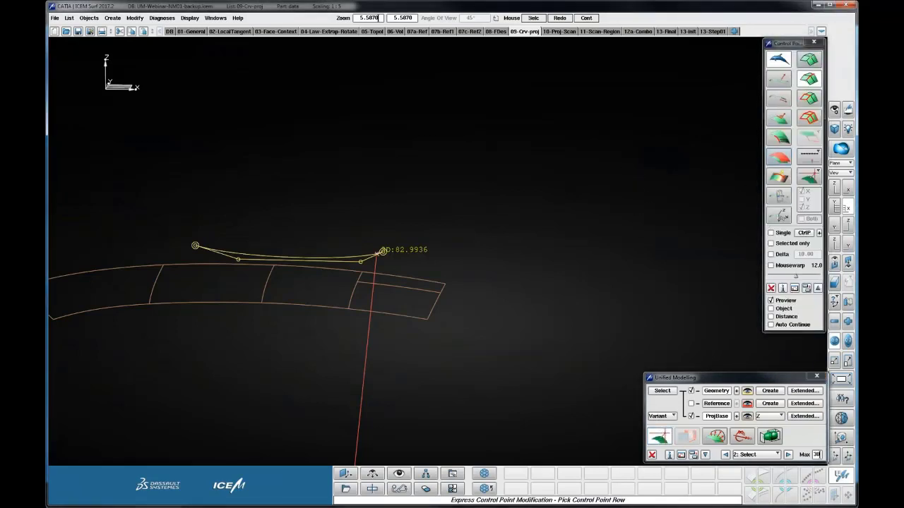
{"action": "left_click", "coordinate": [770, 392]}
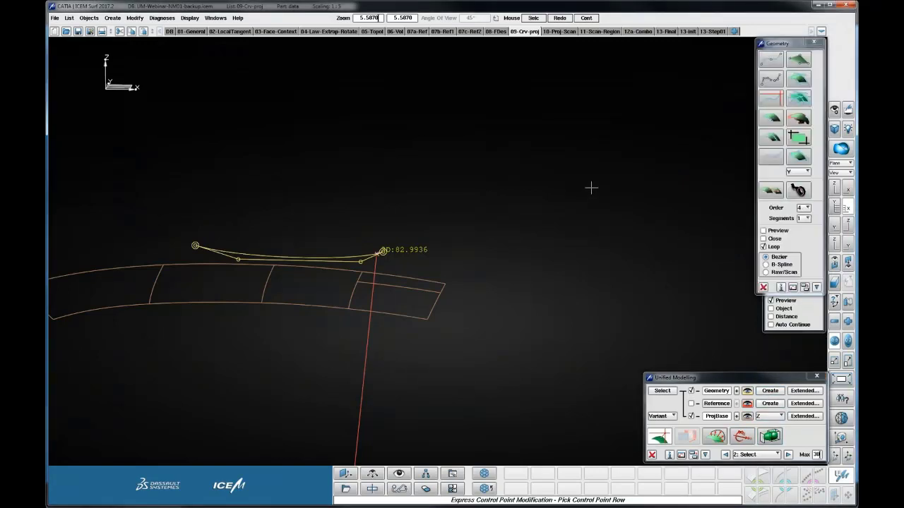
{"action": "right_click_drag", "start_coordinate": [563, 264], "coordinate": [585, 192], "text": "ctrl"}
{"action": "middle_click_drag", "start_coordinate": [586, 192], "coordinate": [623, 198], "text": "ctrl"}
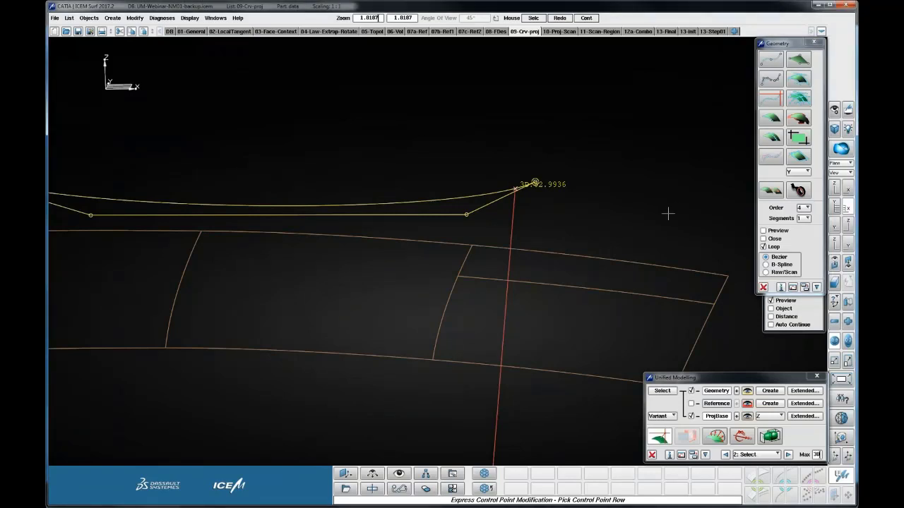
{"action": "scroll", "coordinate": [662, 212], "scroll_direction": "down", "scroll_amount": 3}
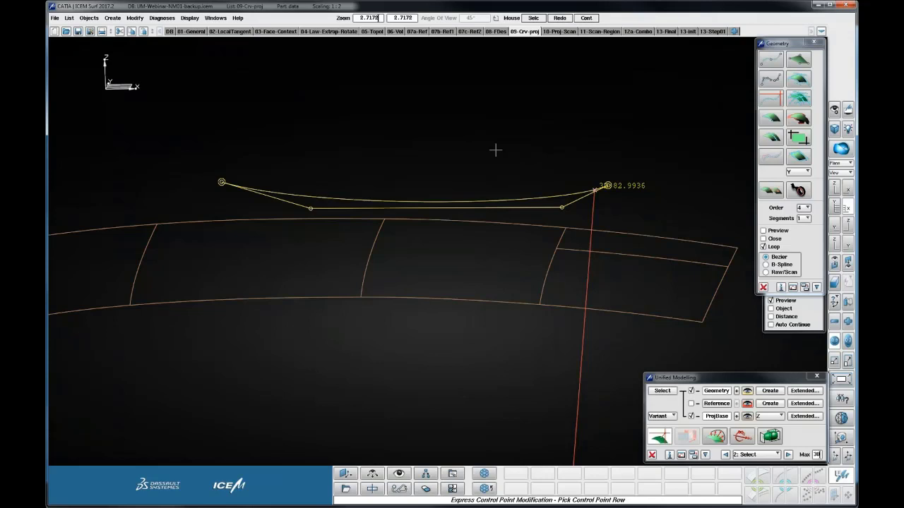
{"action": "left_click", "coordinate": [773, 196]}
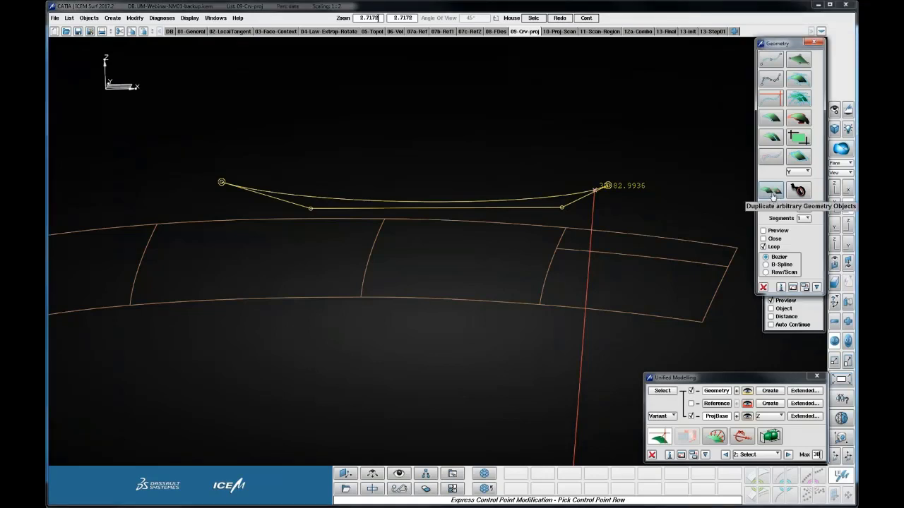
{"action": "left_click", "coordinate": [772, 192]}
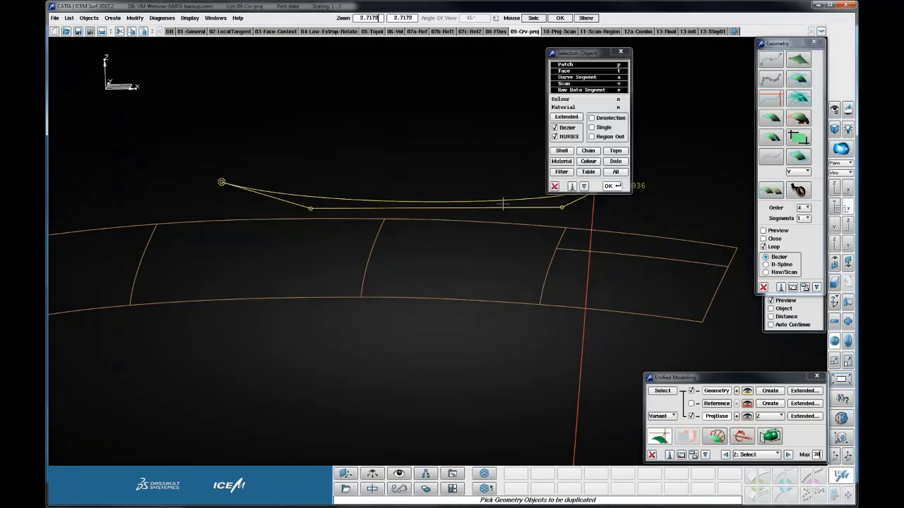
{"action": "middle_click", "coordinate": [467, 204]}
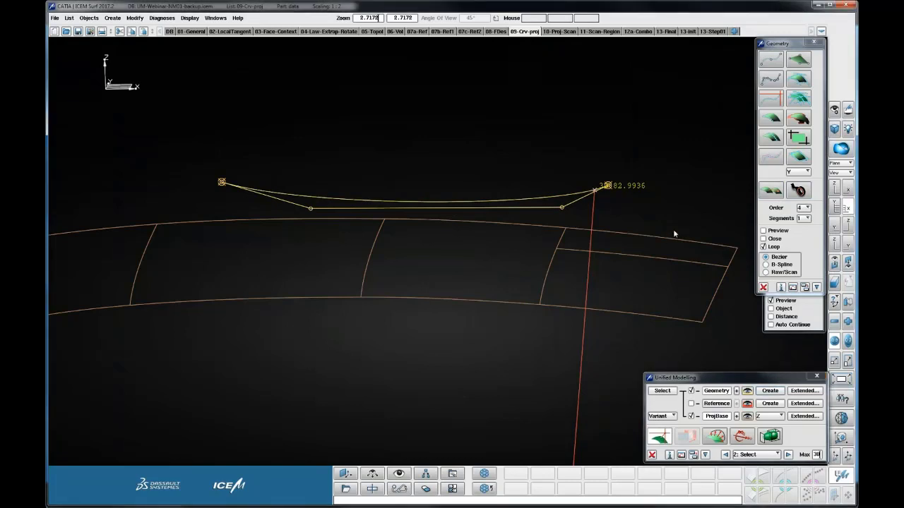
{"action": "left_click", "coordinate": [763, 287]}
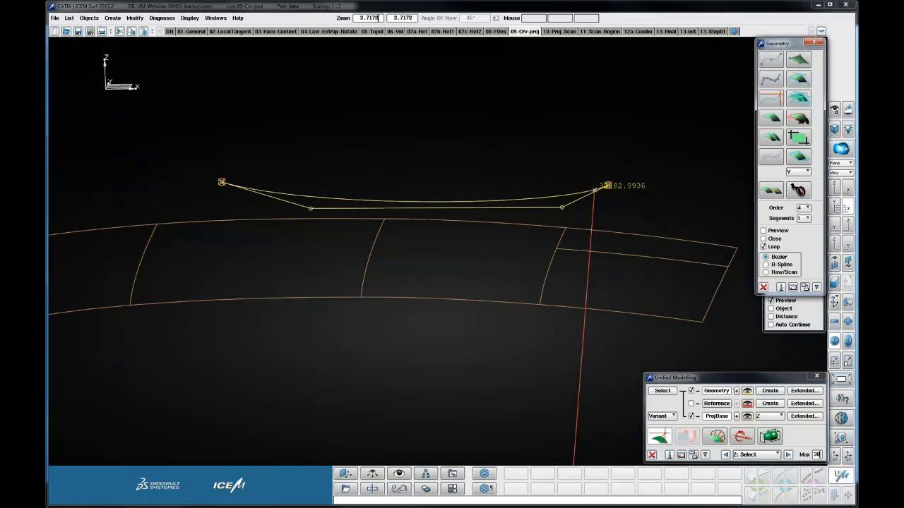
Step: Reopen the extended projection options and project the working curve onto the panel along Z with Smooth F. at 0.20
{"action": "left_click", "coordinate": [808, 417]}
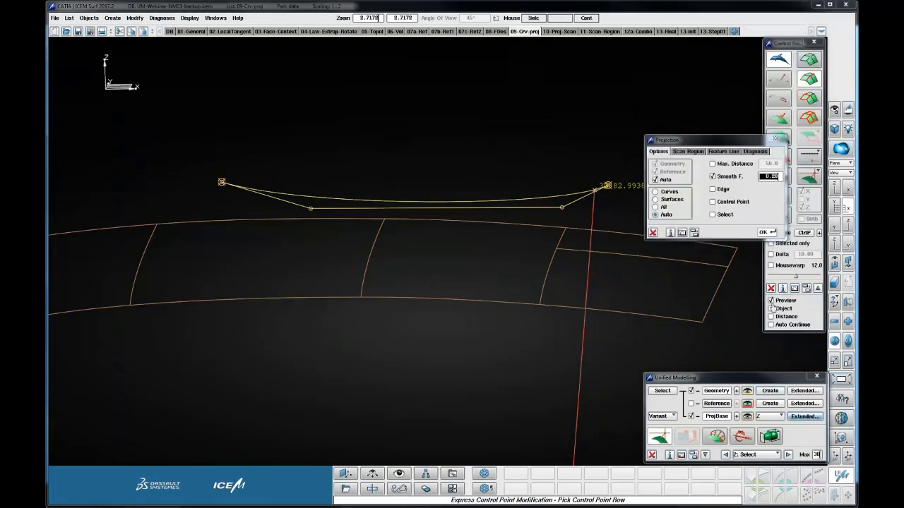
{"action": "right_click", "coordinate": [499, 143]}
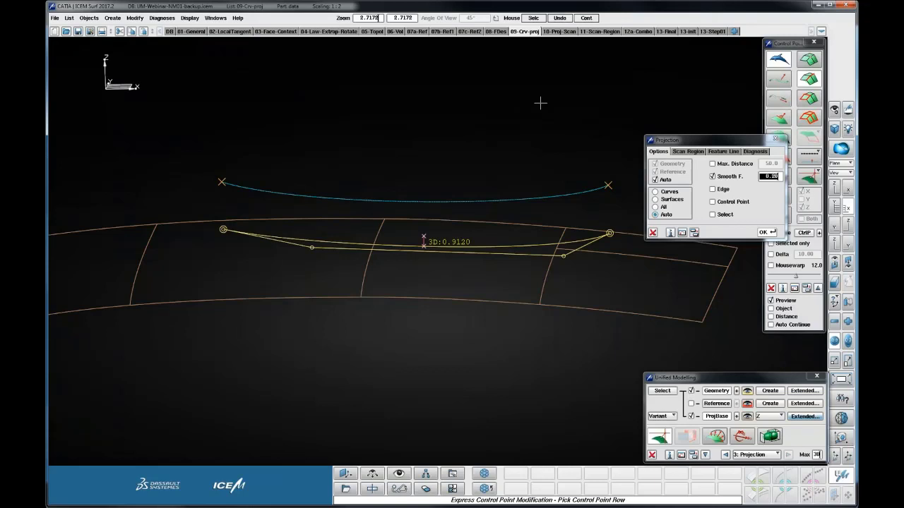
Step: Finish the curve projection by closing its options and Unified Modelling, and display the door panel in the 13-init list
{"action": "left_click", "coordinate": [652, 232]}
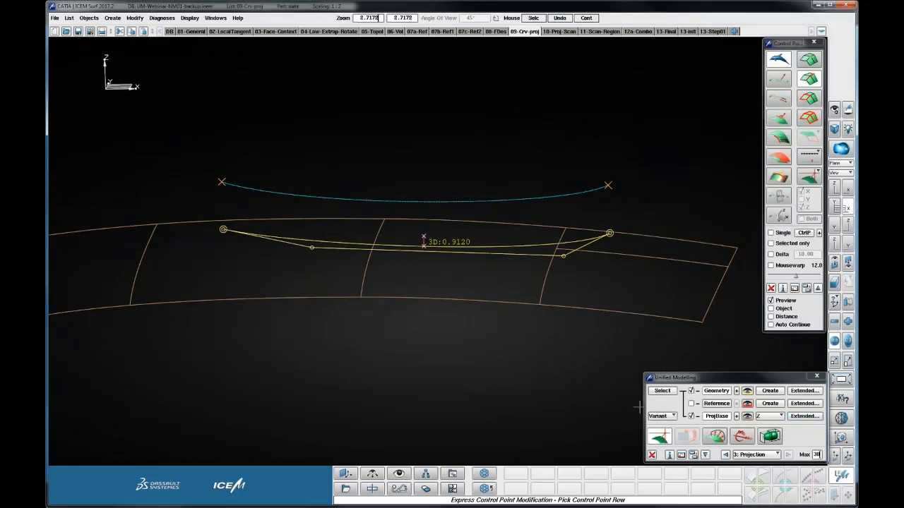
{"action": "left_click", "coordinate": [651, 455]}
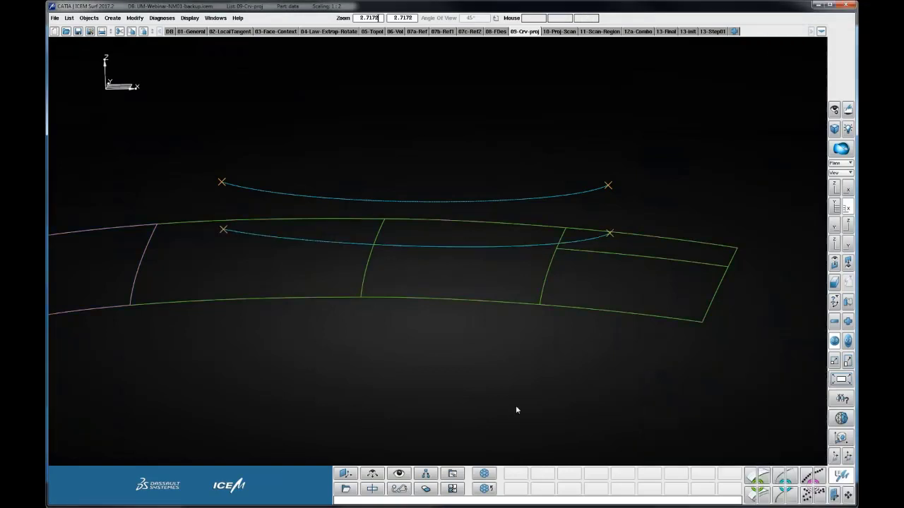
{"action": "left_click", "coordinate": [187, 32]}
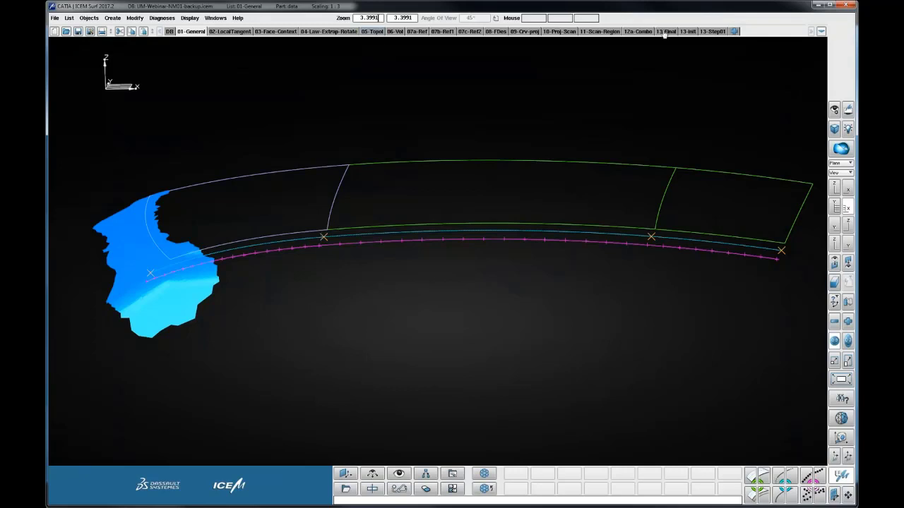
{"action": "left_click", "coordinate": [687, 31]}
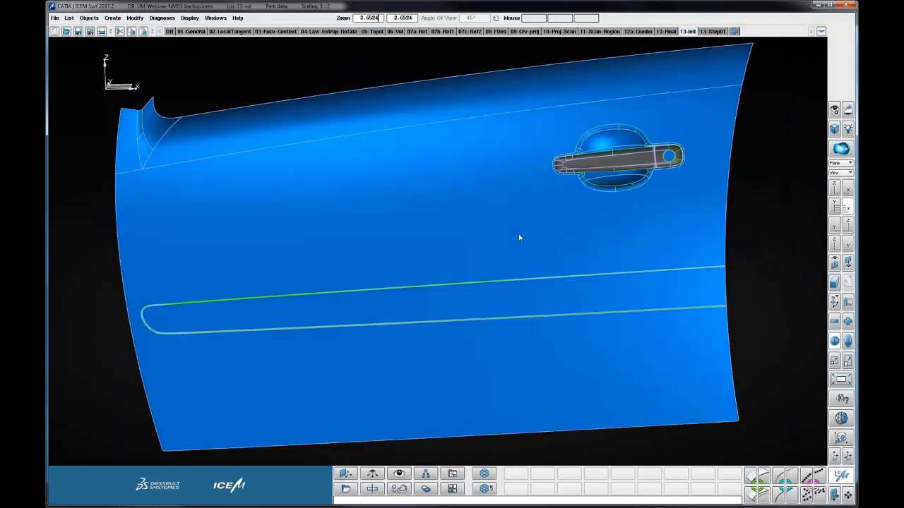
{"action": "key", "text": "ctrl"}
{"action": "right_click_drag", "start_coordinate": [540, 236], "coordinate": [535, 266], "text": "ctrl"}
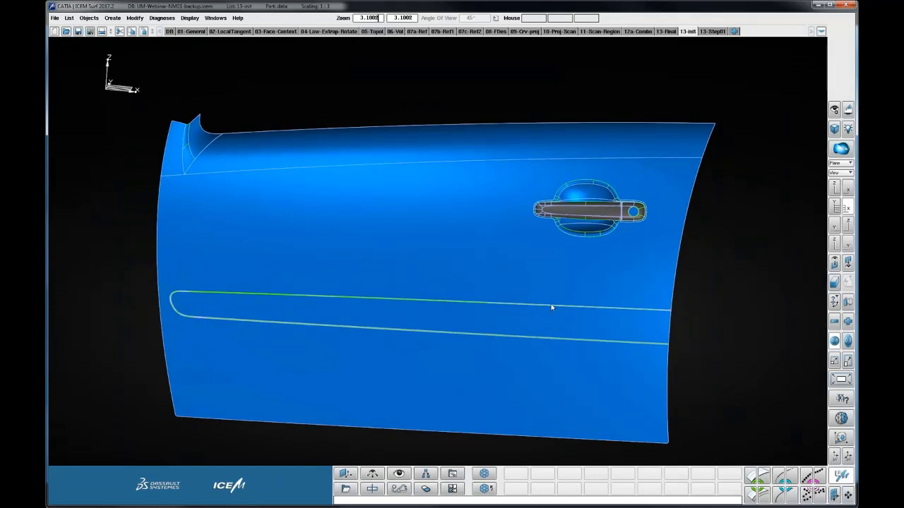
Step: Start Unified Modelling on the door panel, enable Reference and open its extended options
{"action": "left_click", "coordinate": [841, 476]}
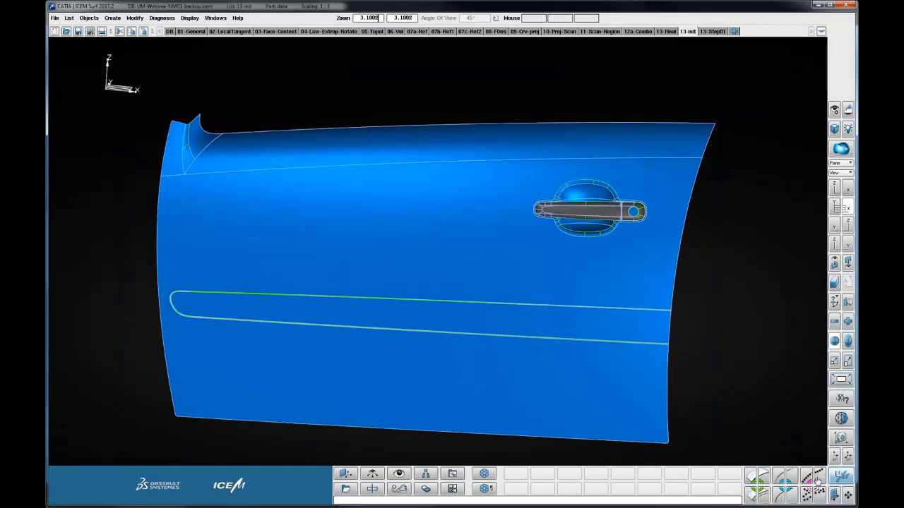
{"action": "middle_click_drag", "start_coordinate": [539, 254], "coordinate": [463, 276], "text": "ctrl"}
{"action": "middle_click_drag", "start_coordinate": [479, 326], "coordinate": [428, 299], "text": "ctrl"}
{"action": "left_click_drag", "start_coordinate": [591, 54], "coordinate": [754, 66]}
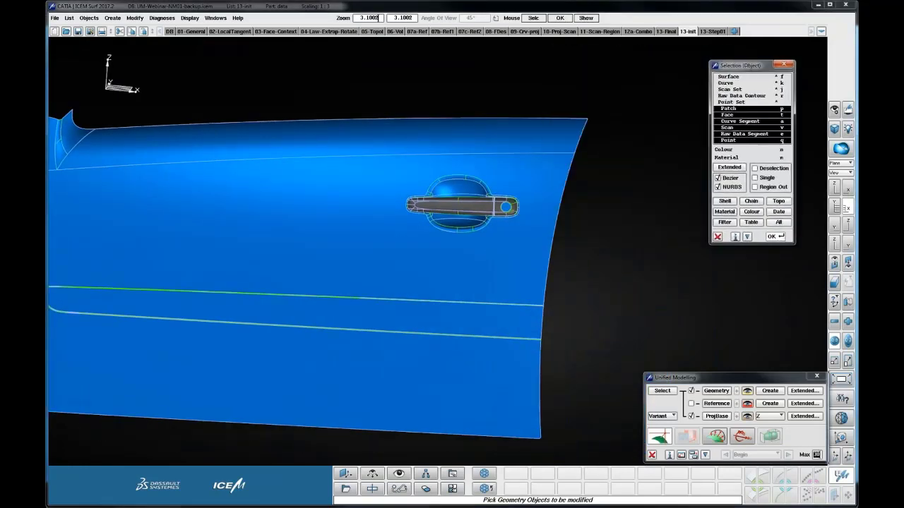
{"action": "middle_click_drag", "start_coordinate": [612, 280], "coordinate": [654, 245], "text": "ctrl"}
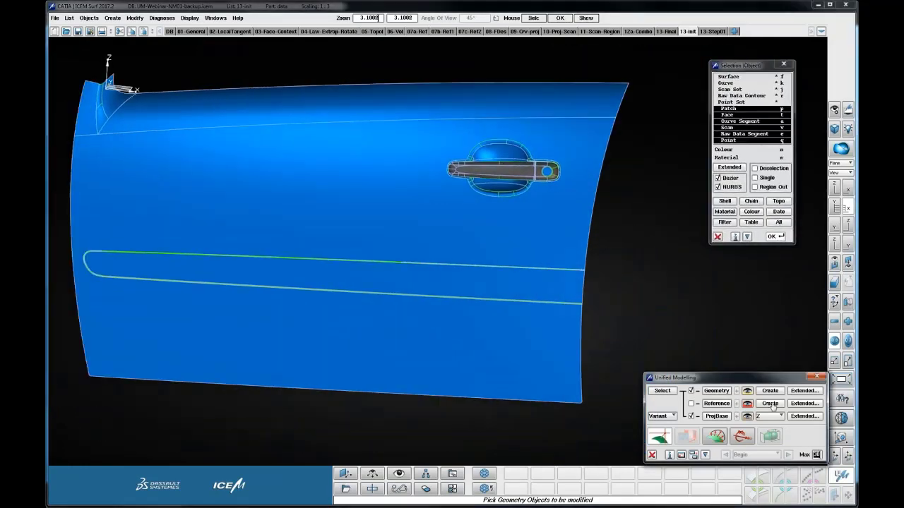
{"action": "left_click", "coordinate": [692, 404]}
{"action": "left_click", "coordinate": [804, 403]}
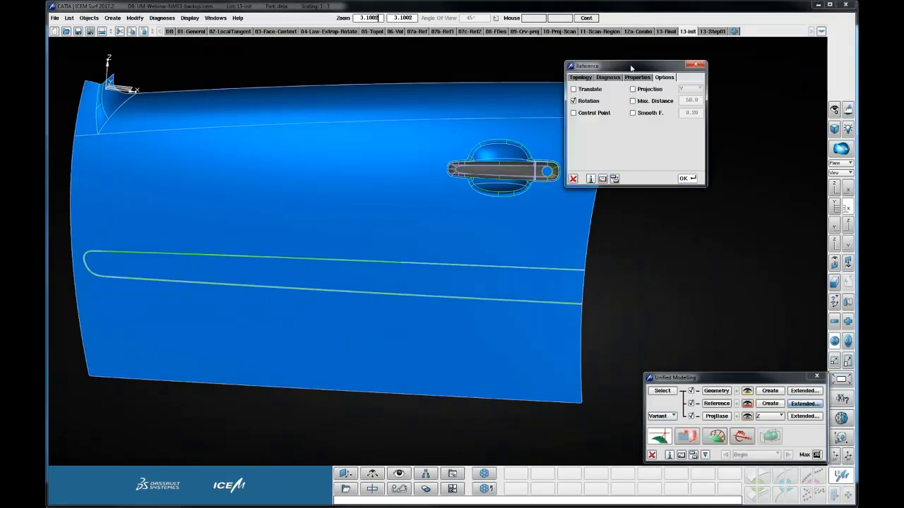
Step: Examine the Reference transformation options such as Translate and Rotation, close them, and view the session and variant controls
{"action": "left_click_drag", "start_coordinate": [632, 65], "coordinate": [532, 84]}
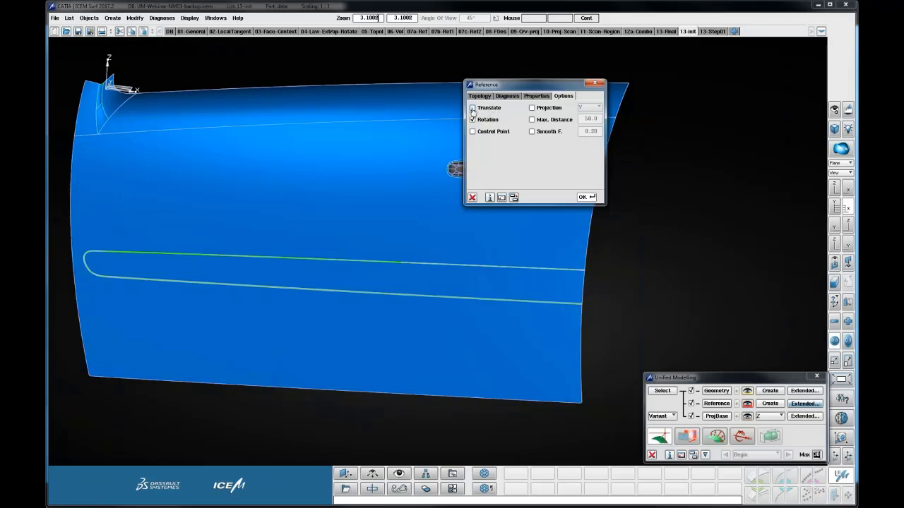
{"action": "left_click", "coordinate": [472, 109]}
{"action": "left_click_drag", "start_coordinate": [534, 84], "coordinate": [564, 80]}
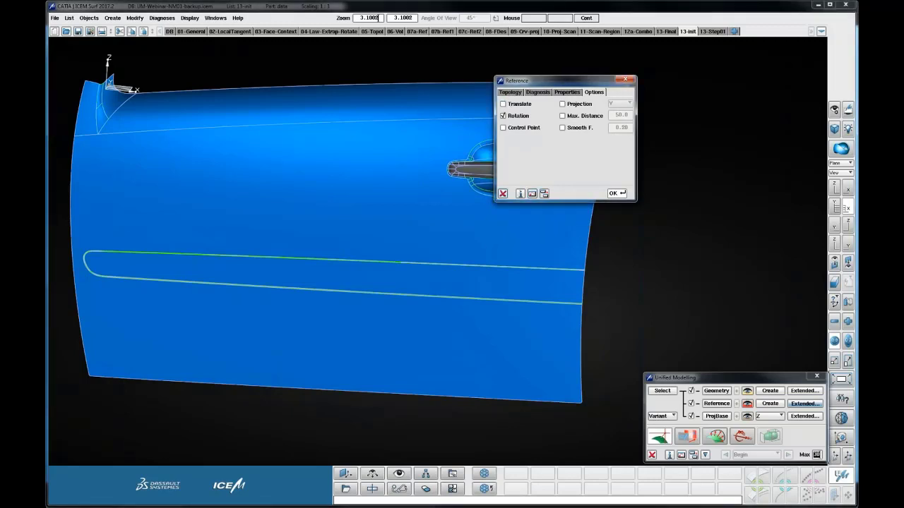
{"action": "left_click", "coordinate": [504, 194]}
{"action": "left_click", "coordinate": [705, 455]}
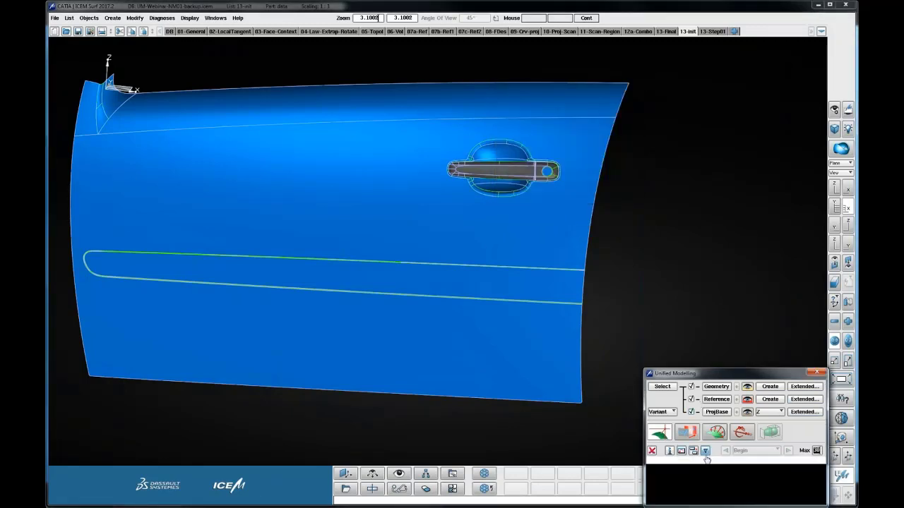
{"action": "left_click_drag", "start_coordinate": [716, 377], "coordinate": [677, 301]}
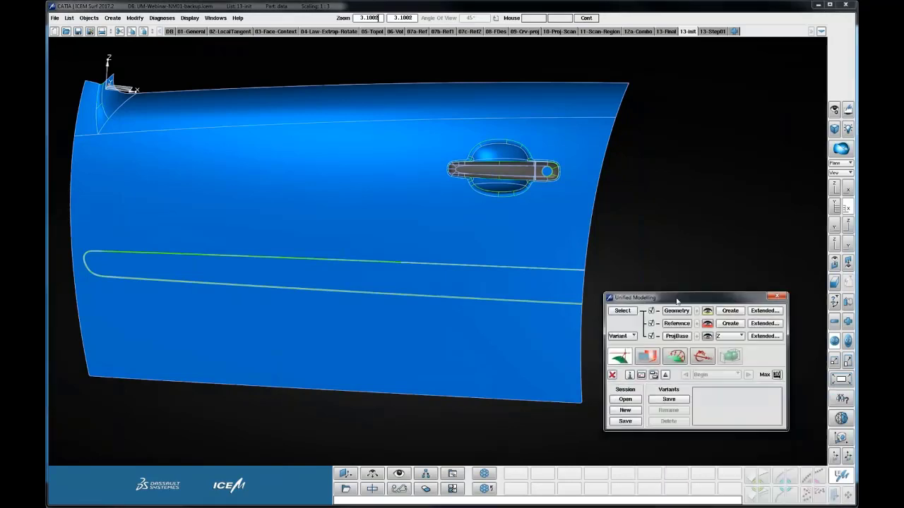
{"action": "left_click", "coordinate": [664, 375]}
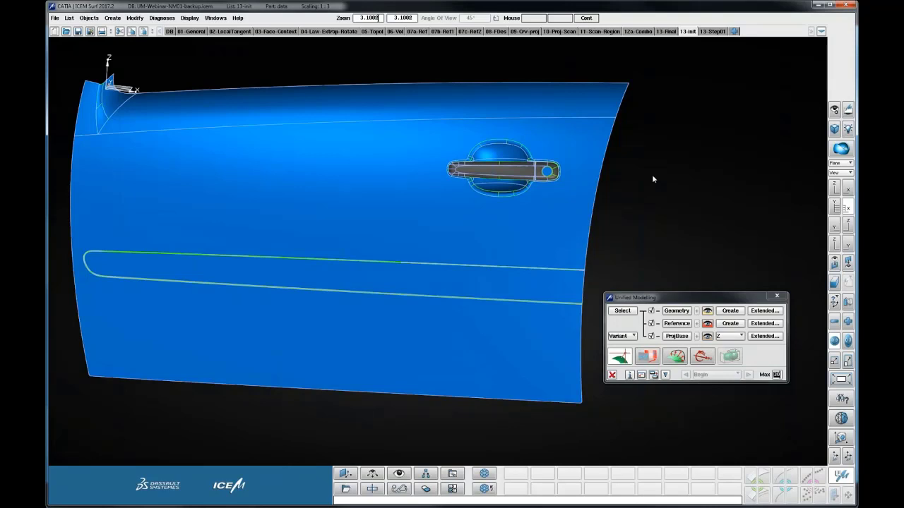
Step: Return to the 09-Crv-proj list and start Unified Modelling with the whole panel and both curves in view
{"action": "left_click", "coordinate": [530, 33]}
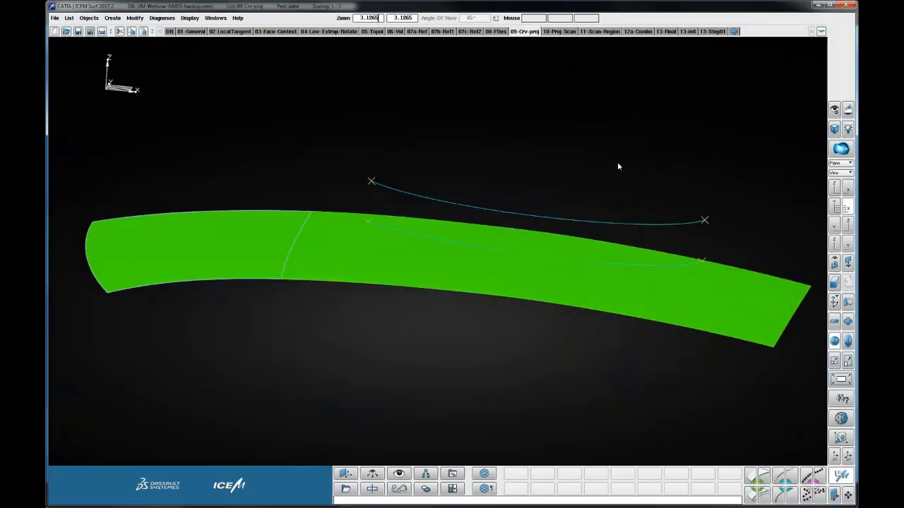
{"action": "right_click_drag", "start_coordinate": [539, 148], "coordinate": [543, 161], "text": "ctrl+shift"}
{"action": "left_click_drag", "start_coordinate": [543, 162], "coordinate": [586, 152], "text": "ctrl+shift"}
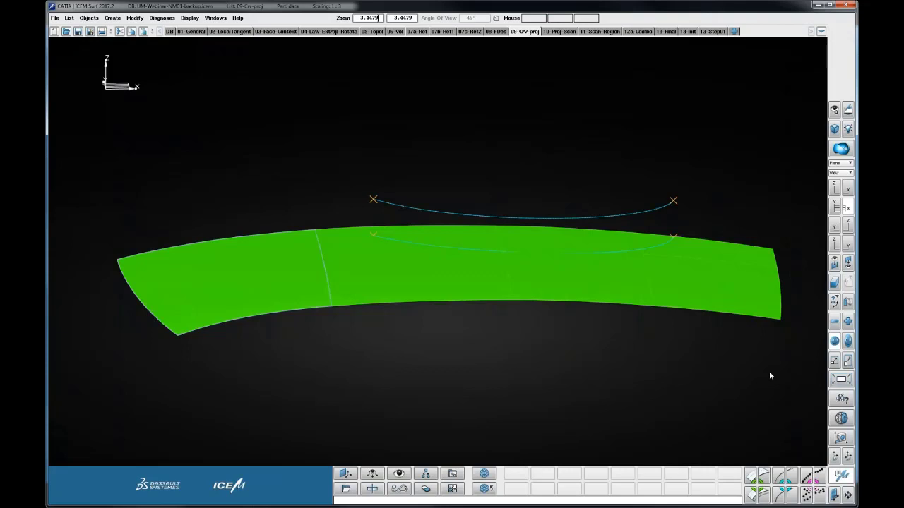
{"action": "left_click", "coordinate": [841, 475]}
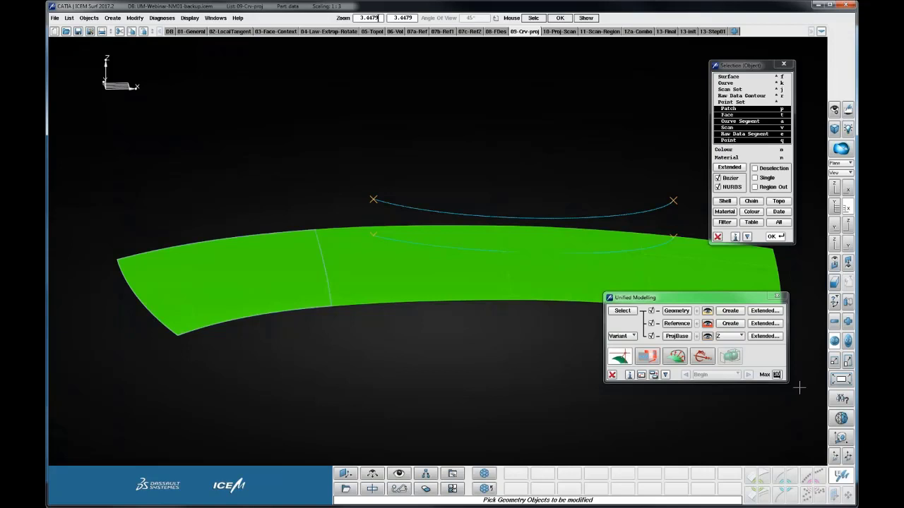
{"action": "left_click", "coordinate": [841, 378]}
{"action": "left_click_drag", "start_coordinate": [454, 354], "coordinate": [513, 245], "text": "ctrl"}
{"action": "right_click_drag", "start_coordinate": [513, 244], "coordinate": [734, 262], "text": "ctrl"}
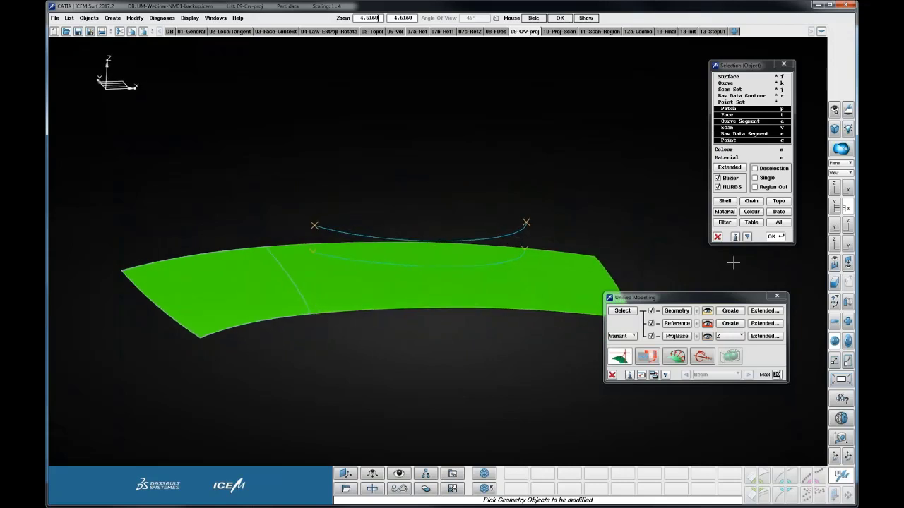
Step: Restrict the projection to Geometry by turning off Auto and Reference in the extended projection options
{"action": "left_click", "coordinate": [764, 323]}
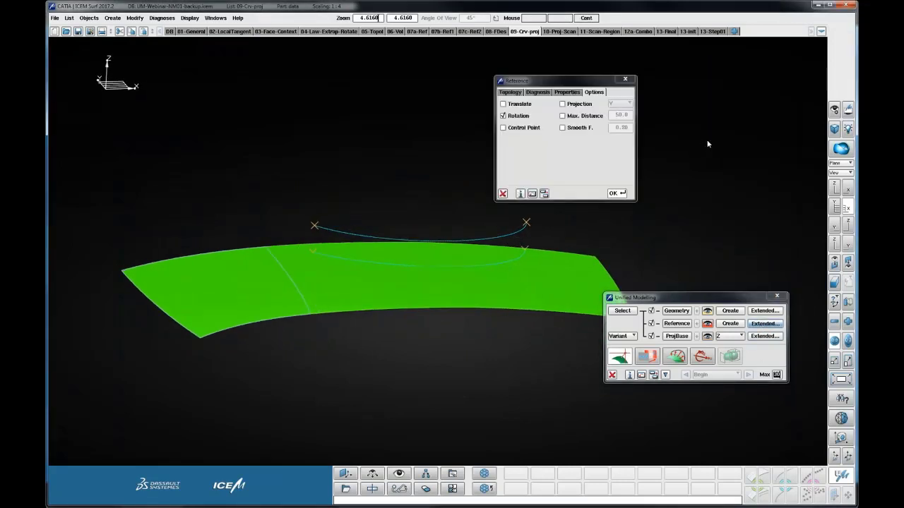
{"action": "left_click", "coordinate": [764, 336]}
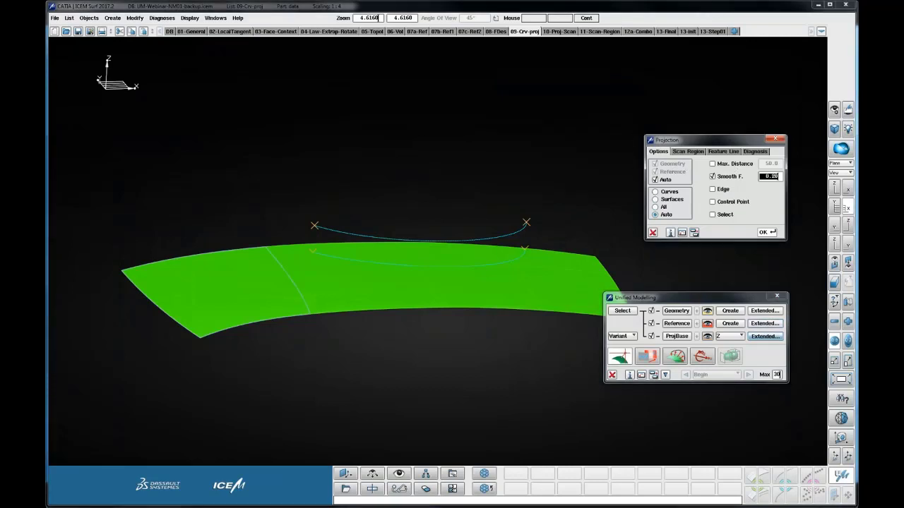
{"action": "left_click", "coordinate": [655, 180]}
{"action": "left_click", "coordinate": [656, 172]}
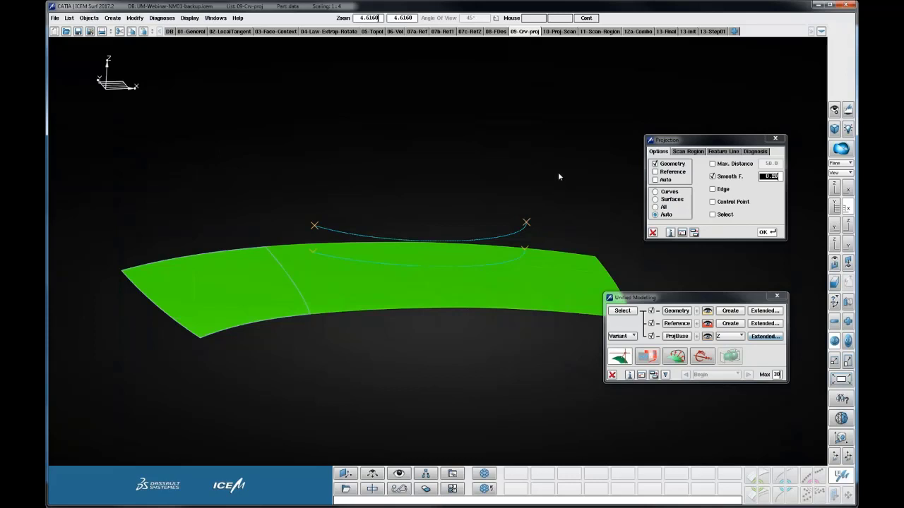
Step: Show the panel as wireframe and pick its patches as the projection base
{"action": "left_click_drag", "start_coordinate": [557, 175], "coordinate": [520, 167], "text": "ctrl"}
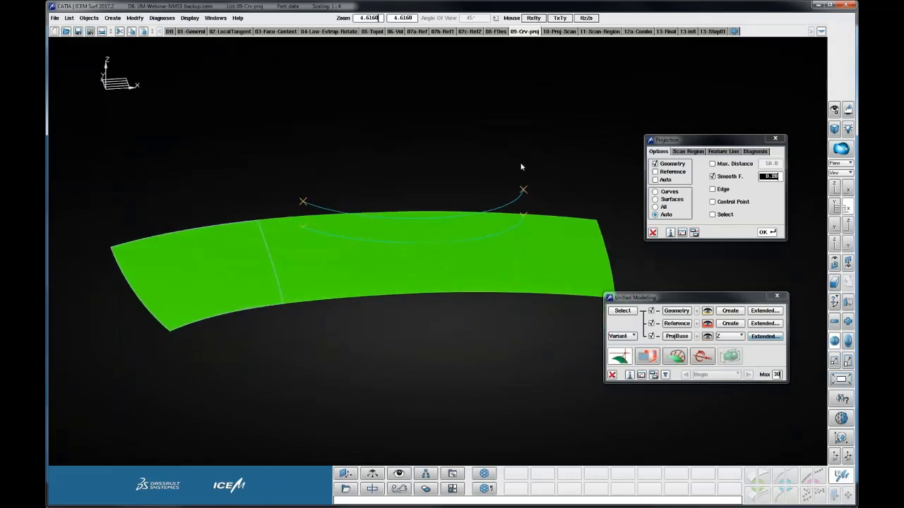
{"action": "right_click_drag", "start_coordinate": [521, 164], "coordinate": [514, 146], "text": "ctrl"}
{"action": "middle_click_drag", "start_coordinate": [514, 145], "coordinate": [561, 142], "text": "ctrl"}
{"action": "left_click_drag", "start_coordinate": [704, 139], "coordinate": [711, 75]}
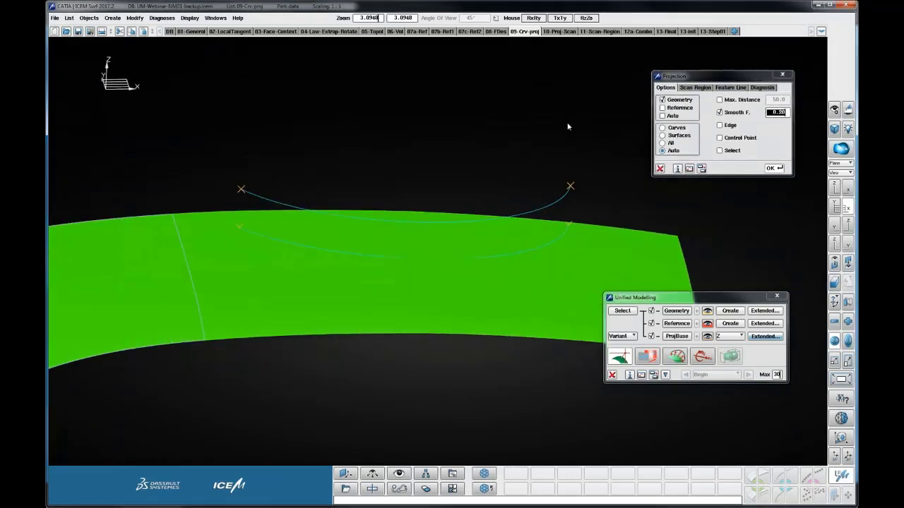
{"action": "left_click_drag", "start_coordinate": [568, 123], "coordinate": [627, 127], "text": "ctrl"}
{"action": "right_click_drag", "start_coordinate": [555, 147], "coordinate": [554, 132], "text": "ctrl"}
{"action": "left_click_drag", "start_coordinate": [554, 133], "coordinate": [548, 96], "text": "ctrl"}
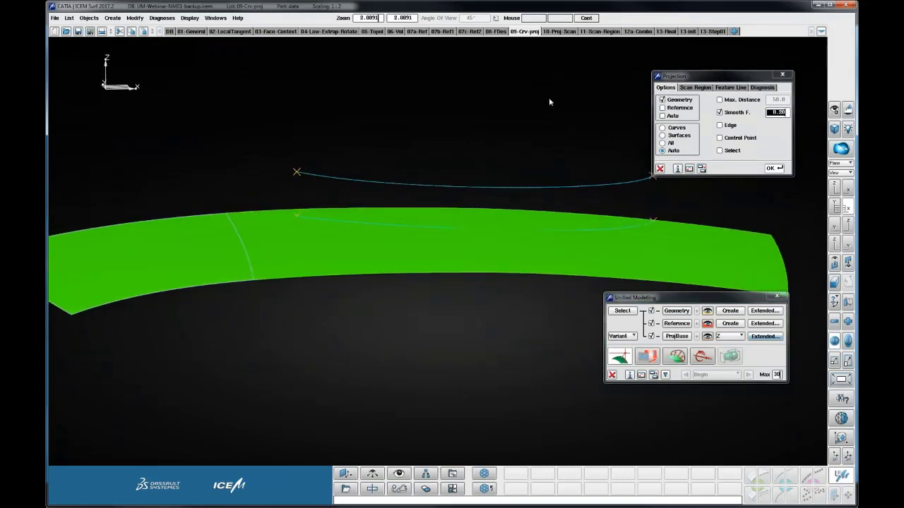
{"action": "key", "text": "F5"}
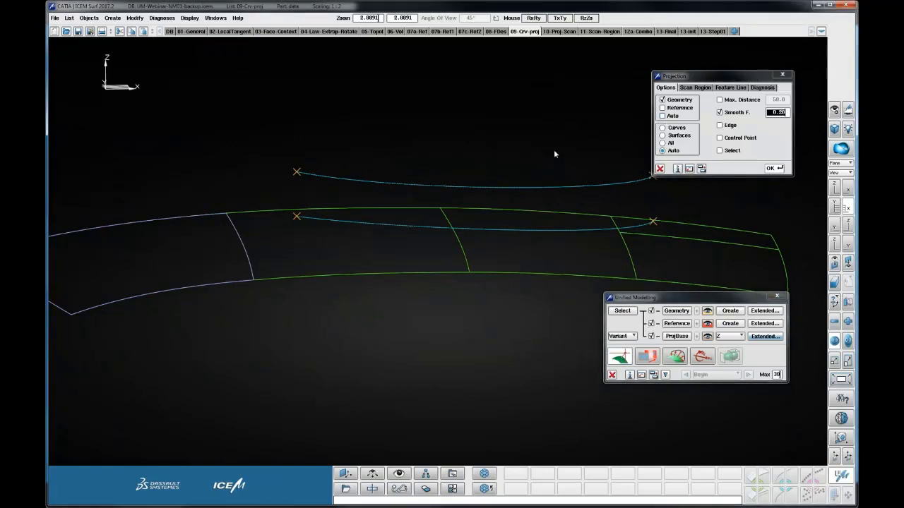
{"action": "middle_click_drag", "start_coordinate": [554, 150], "coordinate": [531, 147], "text": "ctrl"}
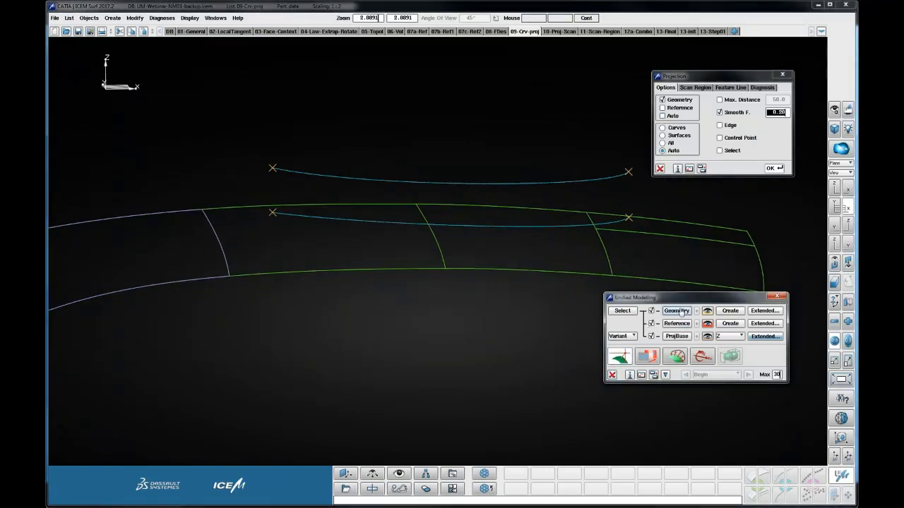
{"action": "left_click", "coordinate": [676, 336]}
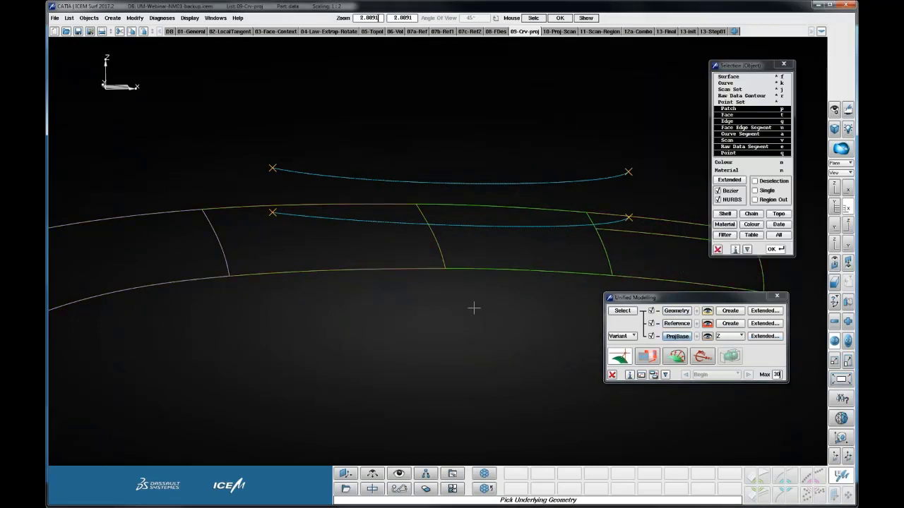
{"action": "middle_click", "coordinate": [462, 392]}
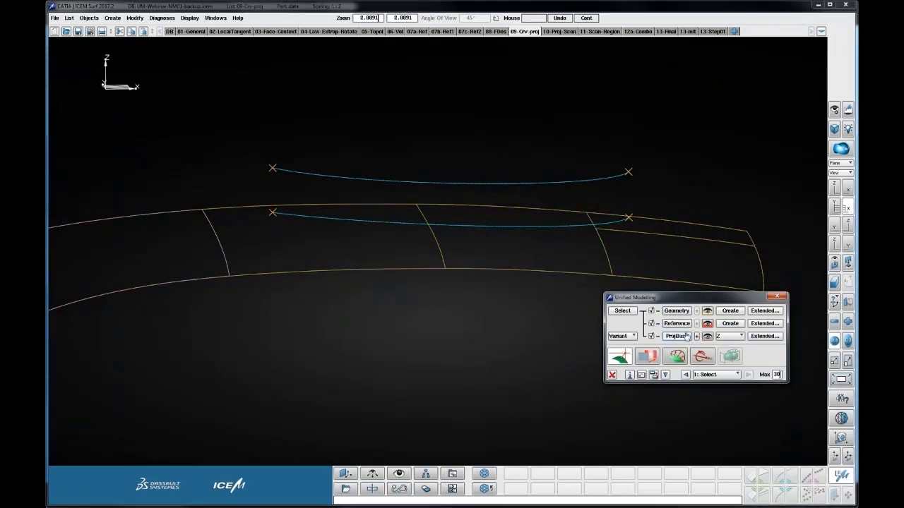
{"action": "right_click_drag", "start_coordinate": [493, 318], "coordinate": [521, 311], "text": "ctrl"}
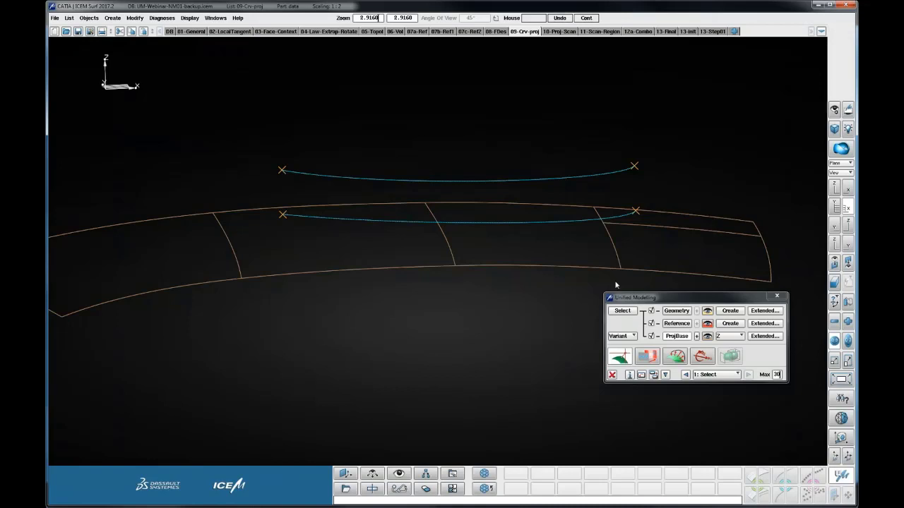
Step: Switch to the 06-Vol list and select the car front as the geometry for a new Unified Modelling session
{"action": "left_click", "coordinate": [612, 375]}
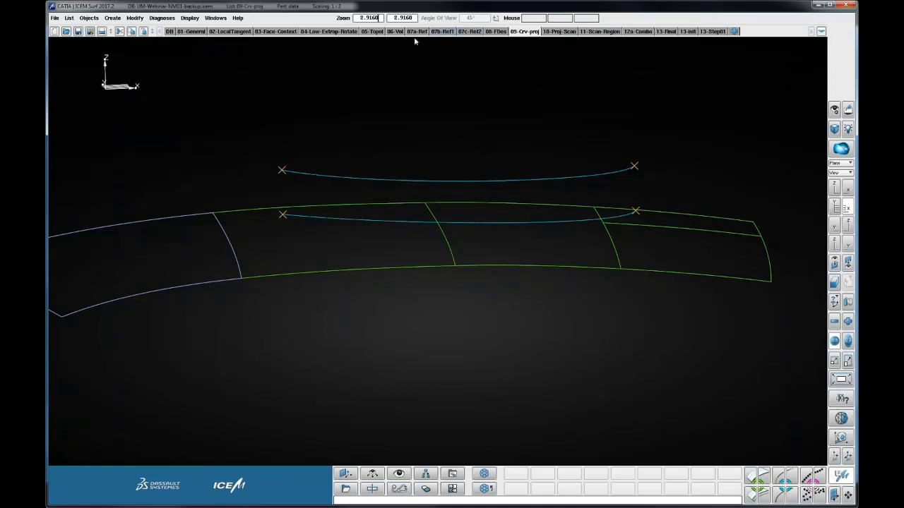
{"action": "left_click", "coordinate": [394, 32]}
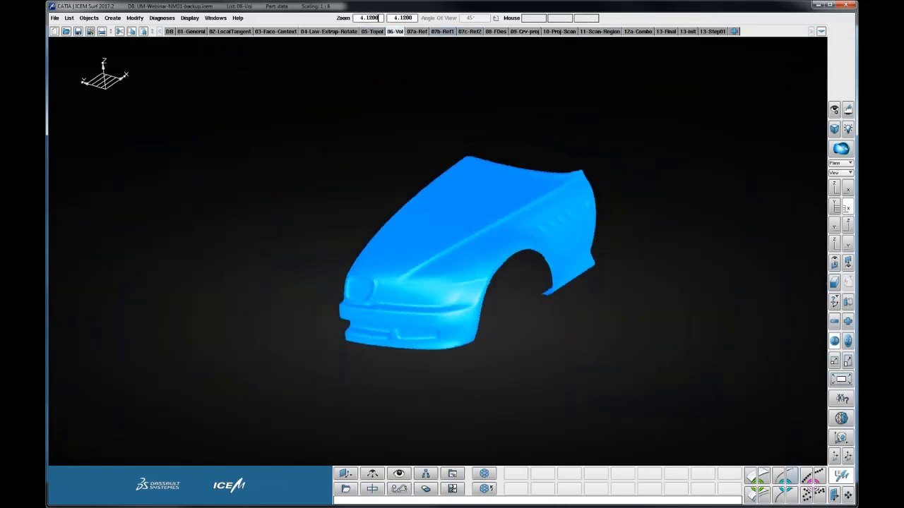
{"action": "left_click", "coordinate": [841, 476]}
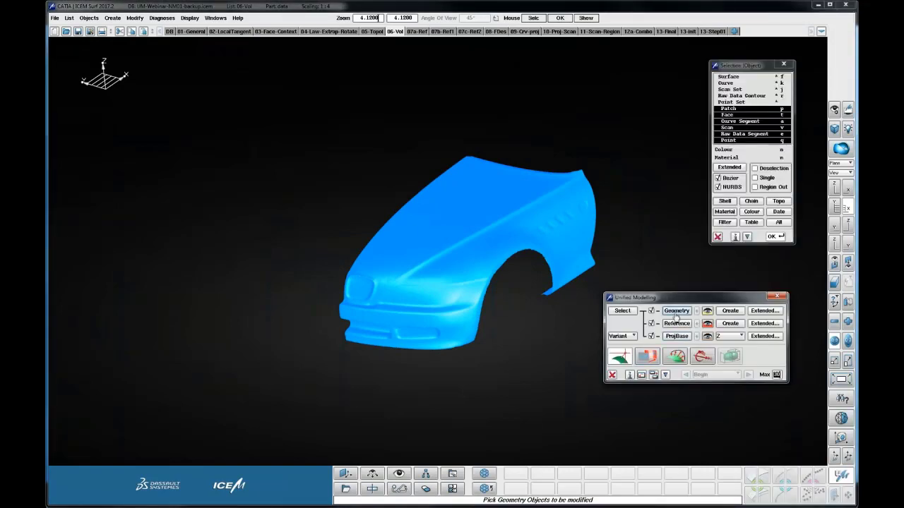
{"action": "left_click", "coordinate": [473, 290]}
{"action": "middle_click", "coordinate": [529, 392]}
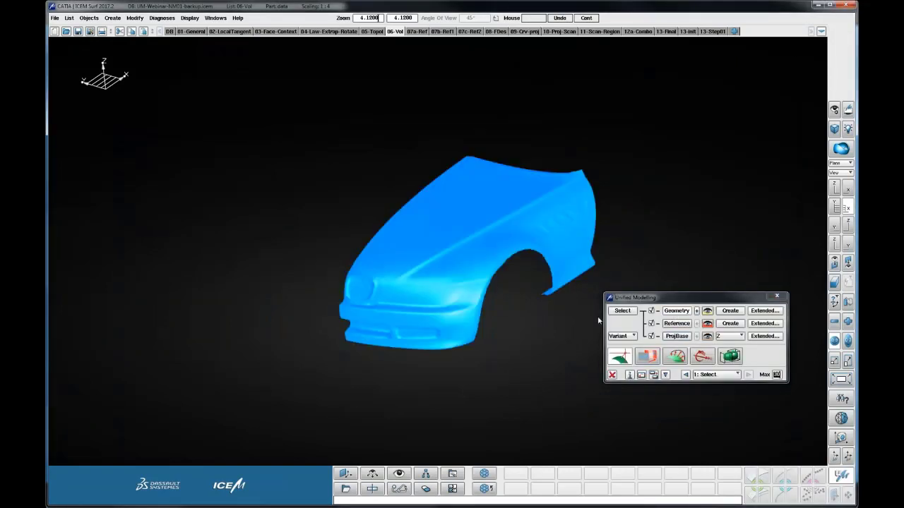
Step: Turn off Reference and ProjBase and create a modelling volume of order 2 around the car front
{"action": "left_click", "coordinate": [651, 323]}
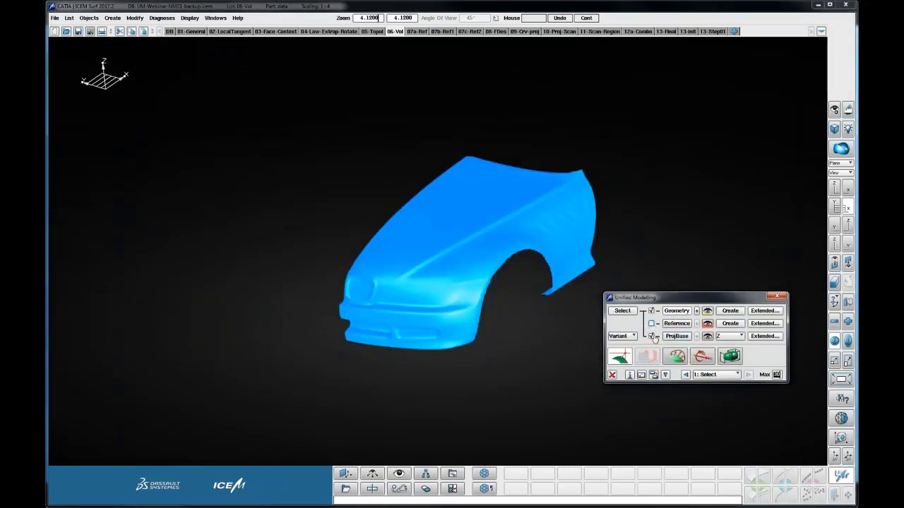
{"action": "left_click", "coordinate": [651, 336]}
{"action": "left_click", "coordinate": [730, 357]}
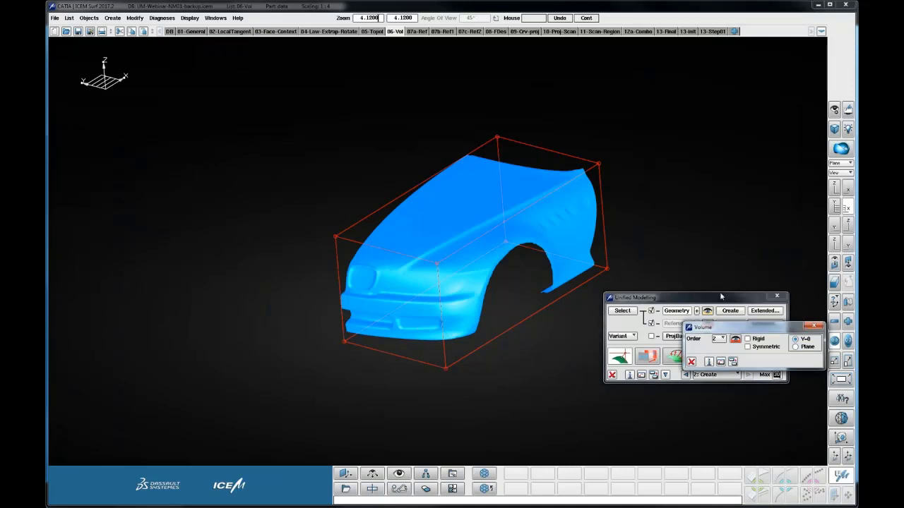
Step: Set the order of the modelling volume around the car front to 4
{"action": "left_click_drag", "start_coordinate": [523, 221], "coordinate": [459, 232], "text": "ctrl"}
{"action": "right_click_drag", "start_coordinate": [459, 232], "coordinate": [500, 229], "text": "ctrl"}
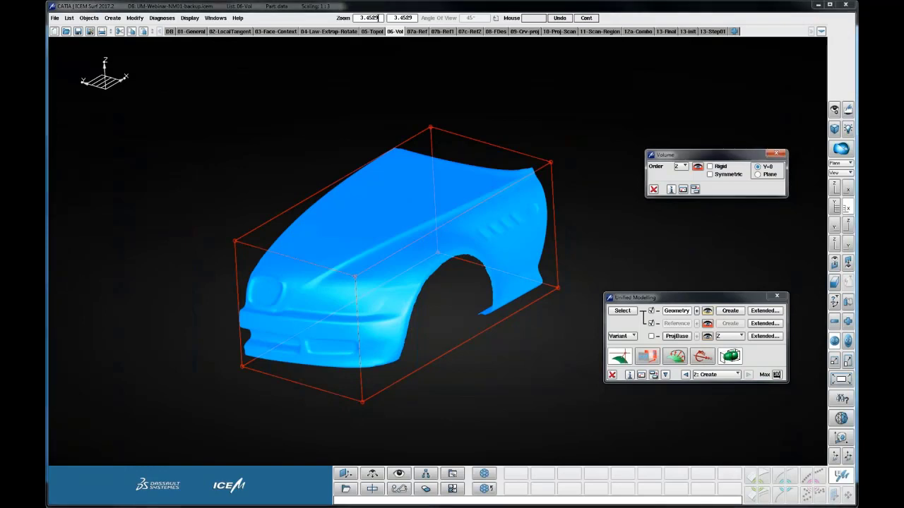
{"action": "left_click", "coordinate": [680, 166]}
{"action": "left_click", "coordinate": [683, 199]}
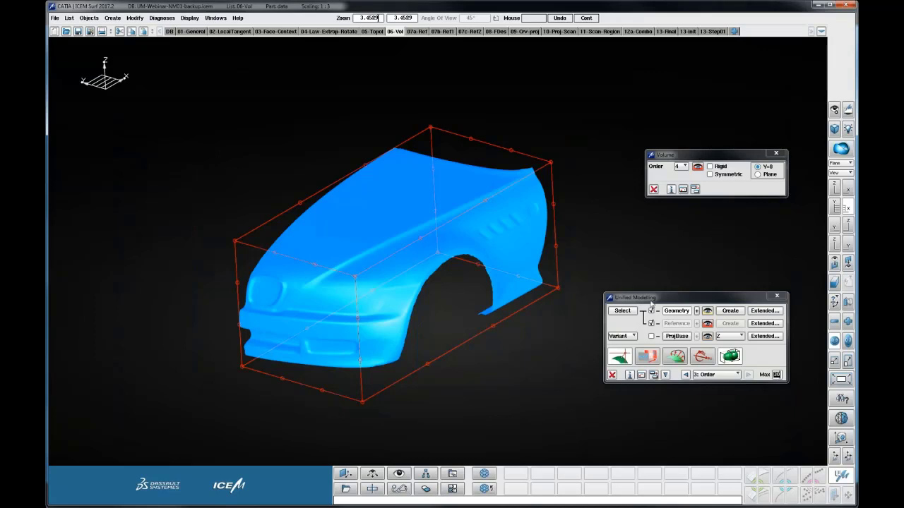
Step: Start control point modification of the volume by rows, with the Y and Z axis options on and X off
{"action": "left_click", "coordinate": [626, 358]}
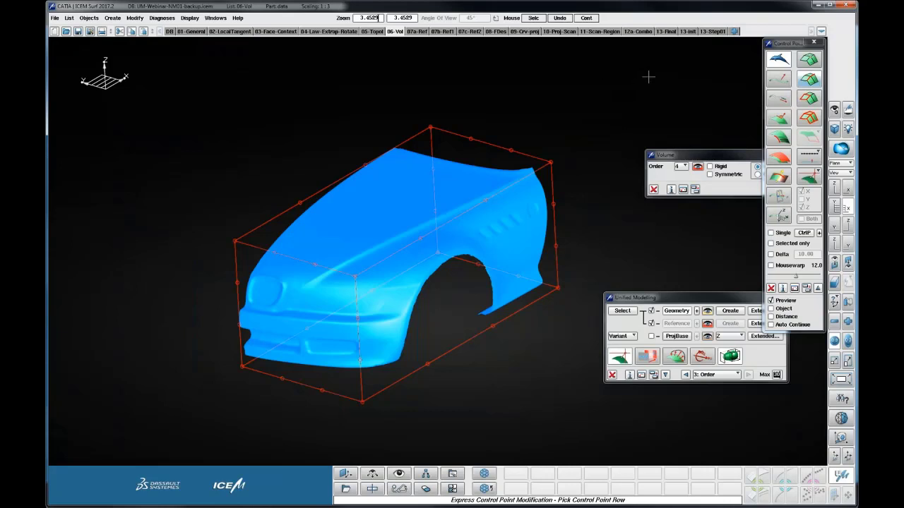
{"action": "left_click", "coordinate": [779, 215]}
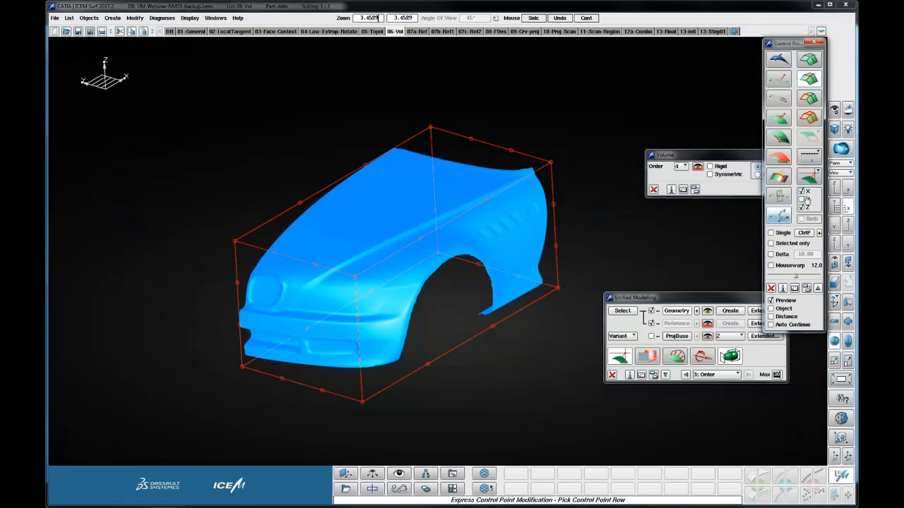
{"action": "left_click", "coordinate": [801, 192]}
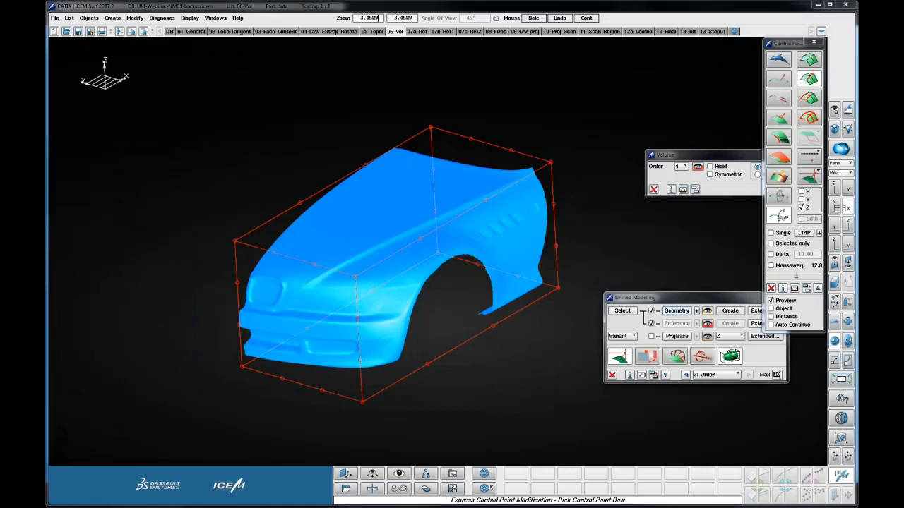
{"action": "left_click_drag", "start_coordinate": [690, 303], "coordinate": [638, 332]}
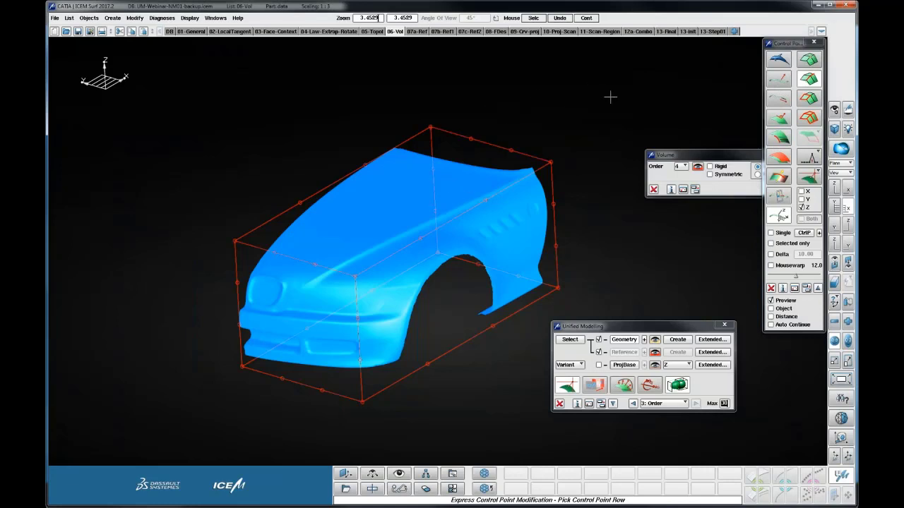
{"action": "left_click_drag", "start_coordinate": [710, 158], "coordinate": [644, 112]}
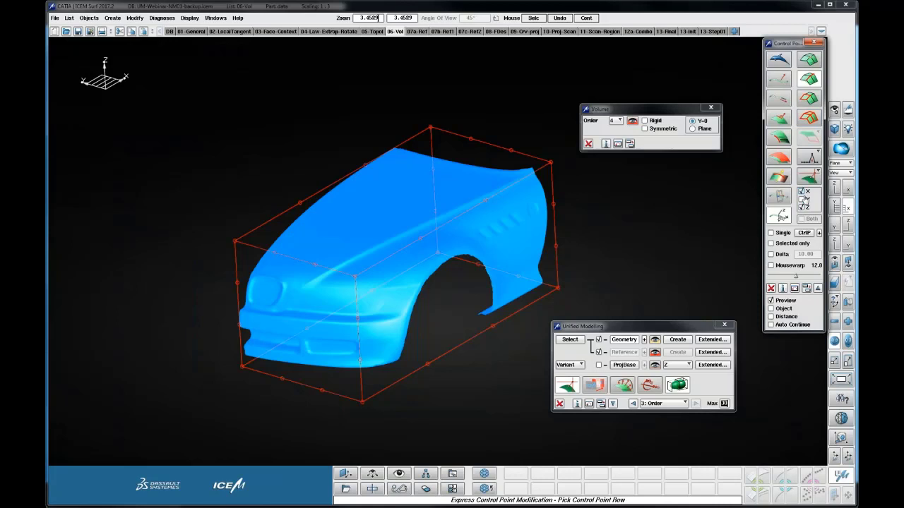
{"action": "left_click", "coordinate": [803, 200]}
{"action": "left_click", "coordinate": [803, 190]}
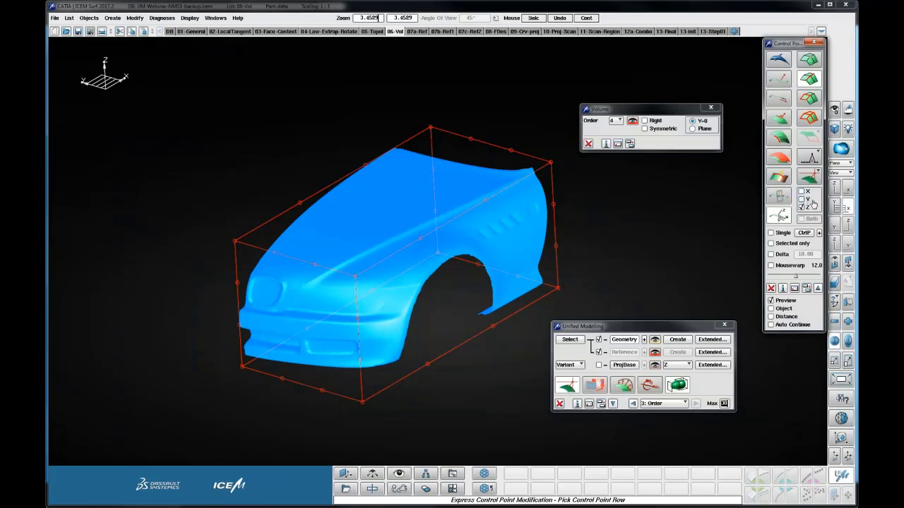
{"action": "left_click", "coordinate": [810, 83]}
Step: Move the volume's upper front control point row rearward along the length of the car
{"action": "left_click", "coordinate": [292, 258]}
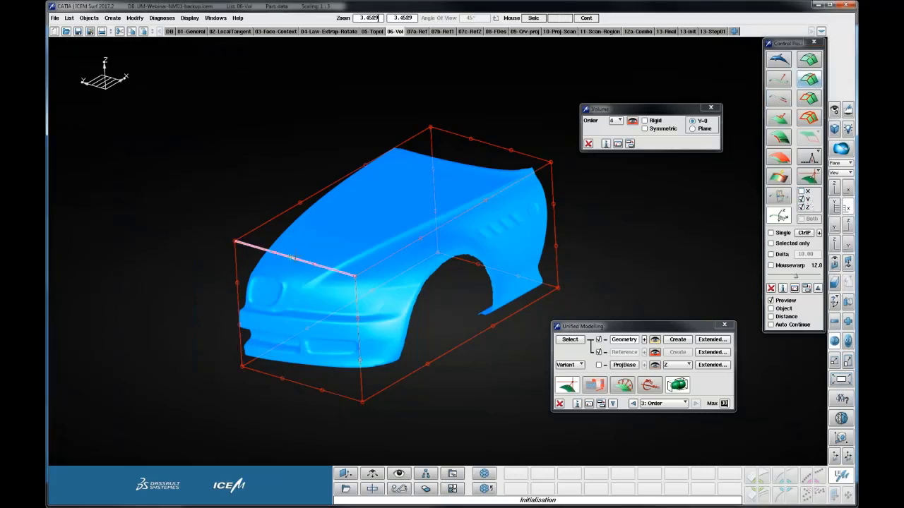
{"action": "left_click", "coordinate": [287, 287]}
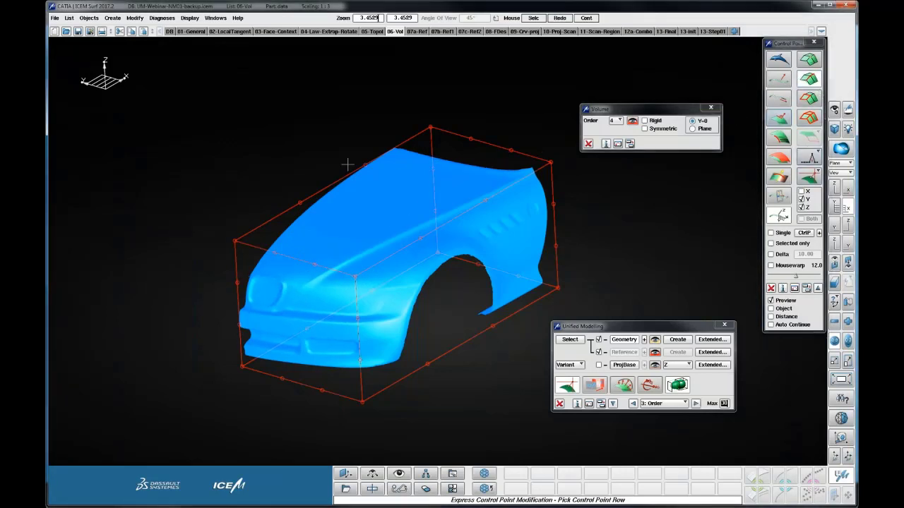
{"action": "left_click", "coordinate": [262, 247]}
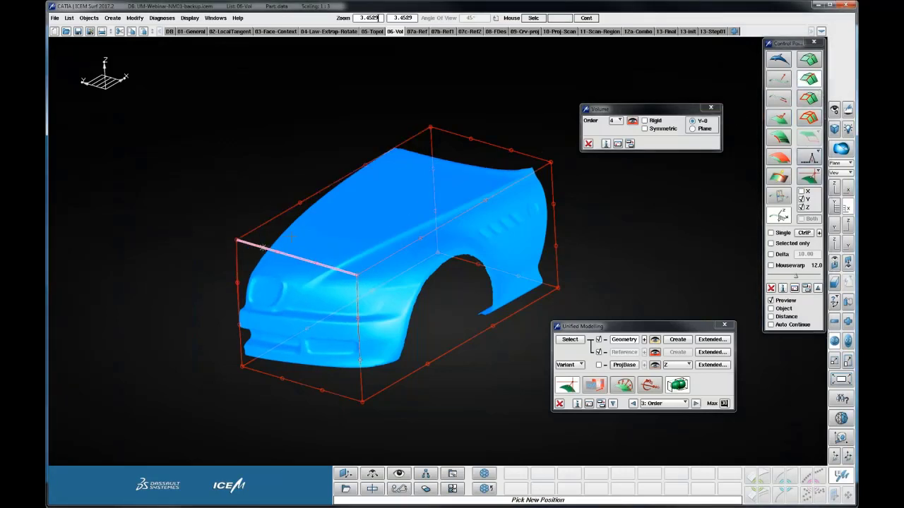
{"action": "left_click_drag", "start_coordinate": [262, 247], "coordinate": [278, 261]}
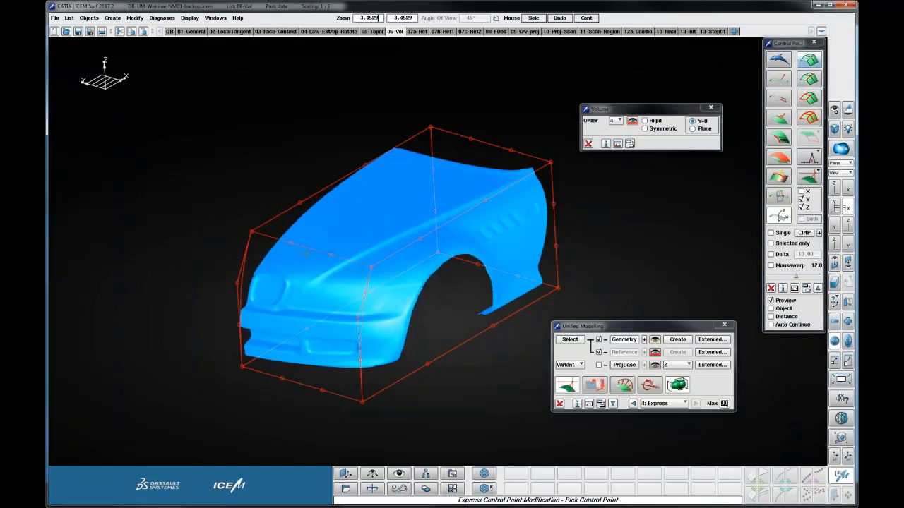
Step: Switch to single control points and slide the middle point of the volume's upper rear edge along its row
{"action": "left_click_drag", "start_coordinate": [336, 247], "coordinate": [373, 255]}
{"action": "left_click", "coordinate": [372, 267]}
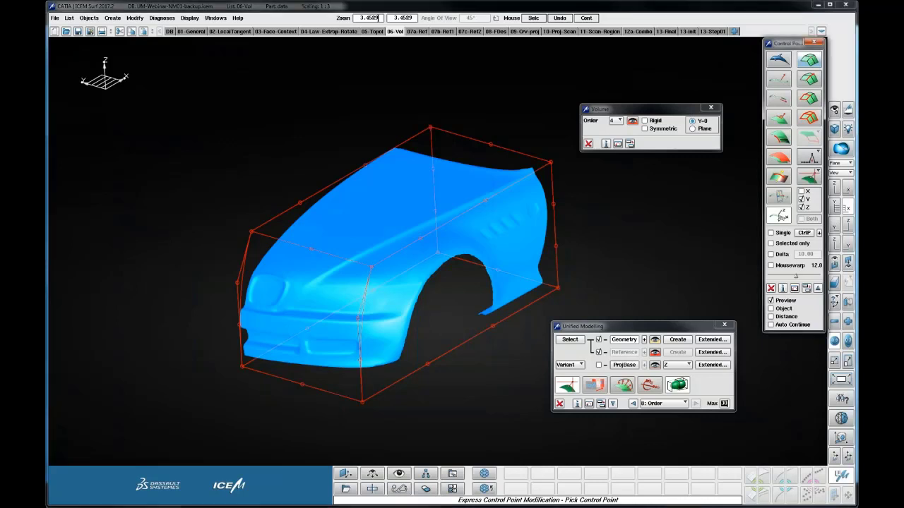
{"action": "left_click", "coordinate": [778, 99]}
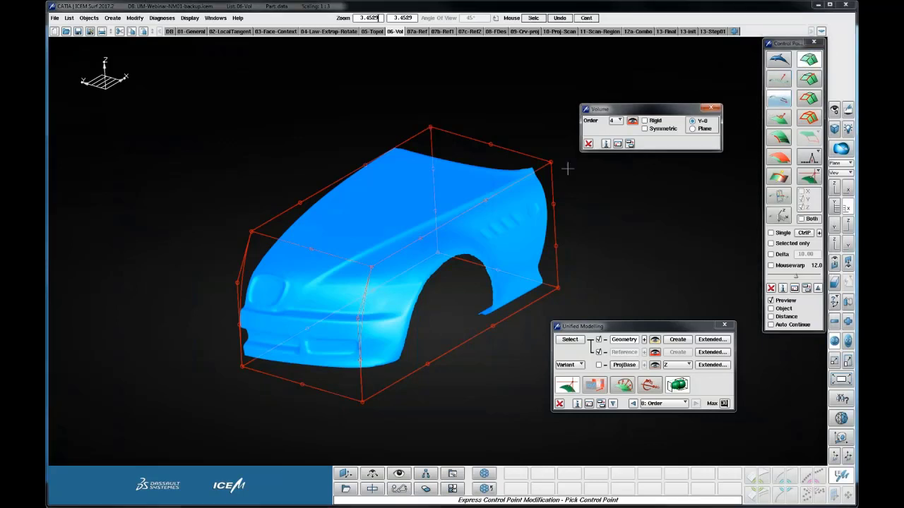
{"action": "left_click", "coordinate": [525, 152]}
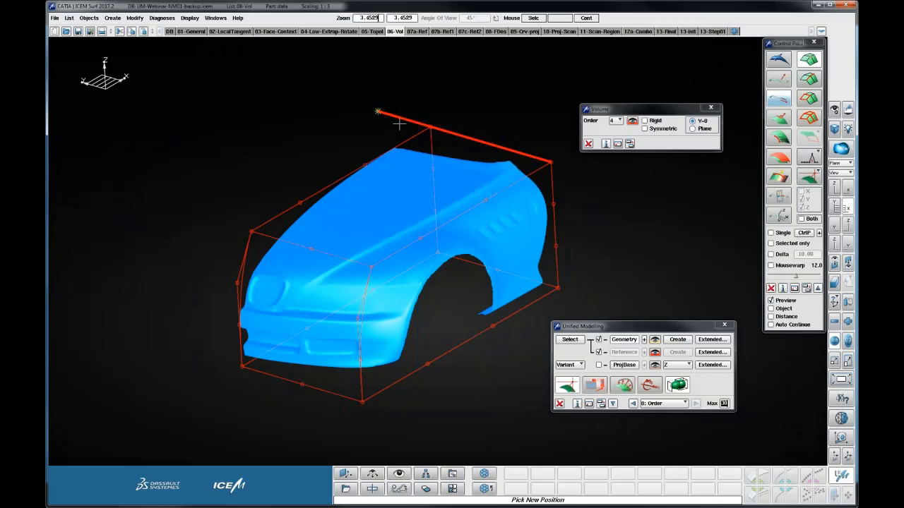
{"action": "left_click", "coordinate": [480, 152]}
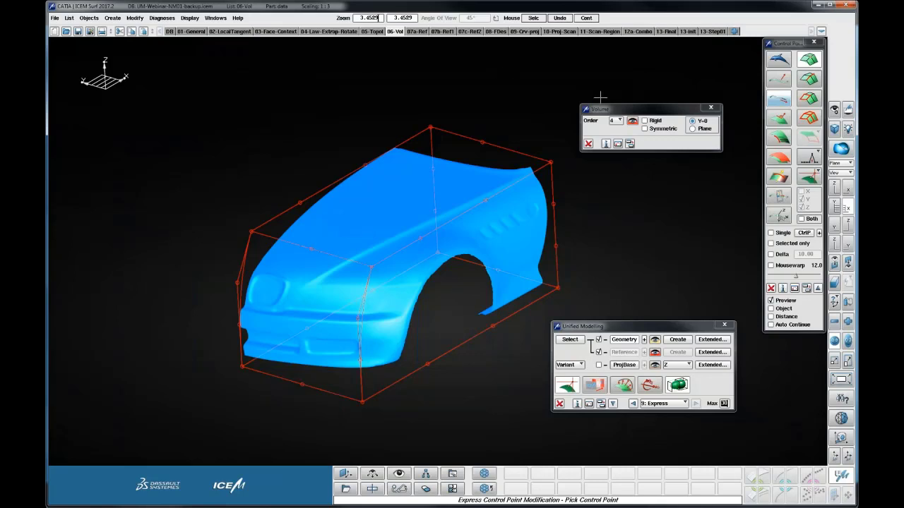
Step: Close the volume and control point modification and switch to the 11-Scan-Region list
{"action": "left_click", "coordinate": [588, 144]}
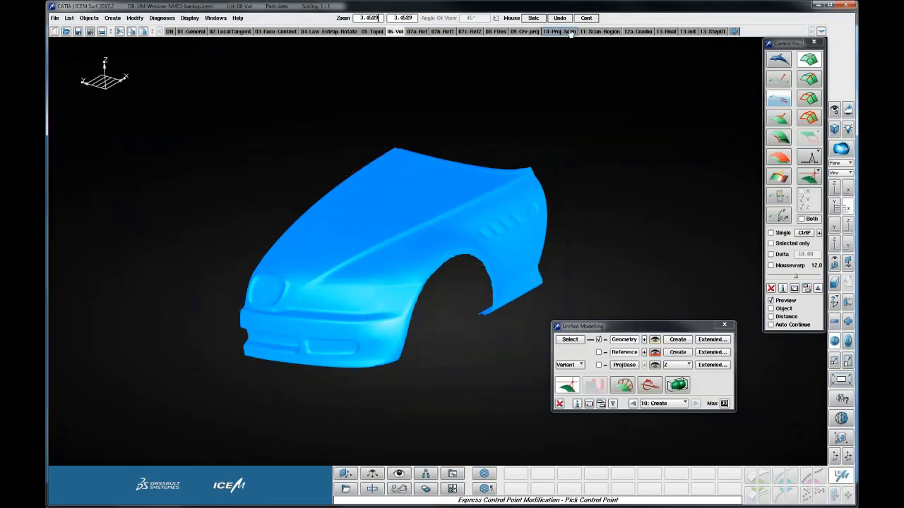
{"action": "left_click", "coordinate": [569, 32]}
{"action": "left_click", "coordinate": [610, 33]}
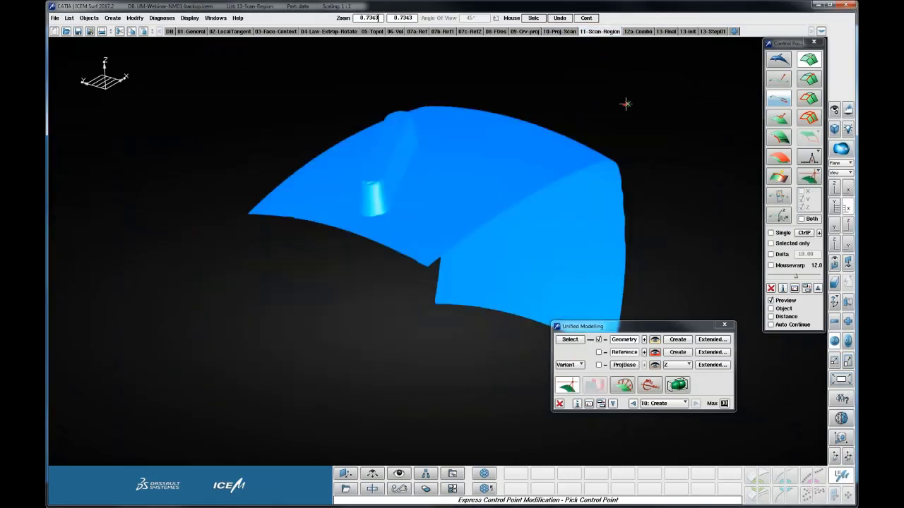
{"action": "left_click_drag", "start_coordinate": [477, 208], "coordinate": [424, 212], "text": "ctrl+shift"}
{"action": "left_click", "coordinate": [774, 288]}
{"action": "left_click", "coordinate": [774, 288]}
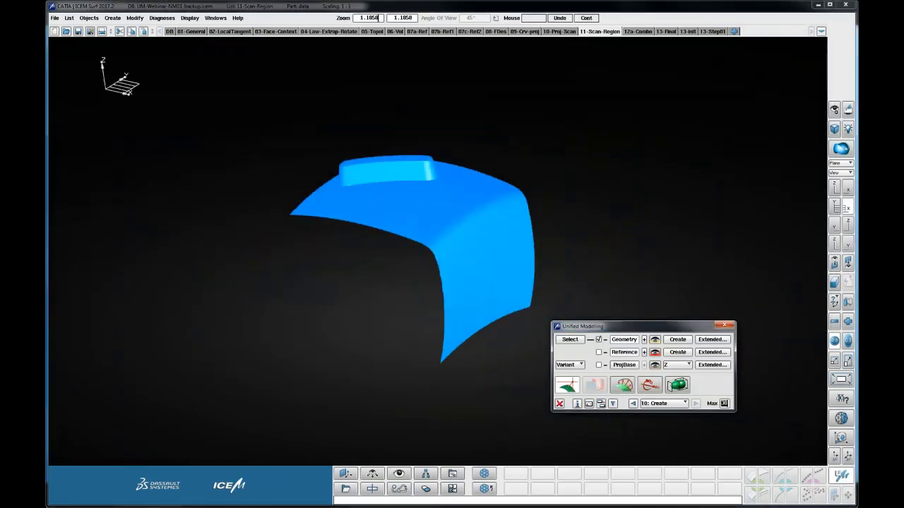
Step: Examine the scan panel's raised feature and rounded edge from several viewing angles
{"action": "left_click_drag", "start_coordinate": [530, 238], "coordinate": [605, 220], "text": "ctrl+shift"}
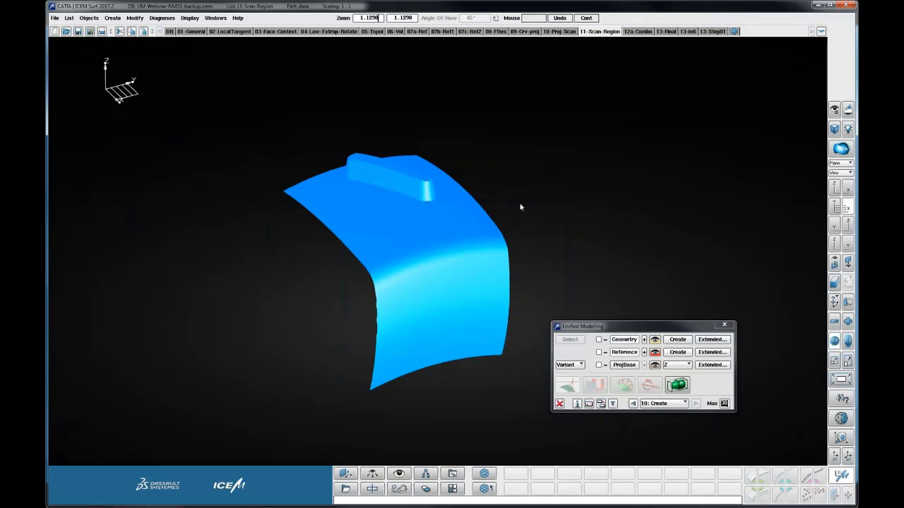
{"action": "middle_click_drag", "start_coordinate": [407, 177], "coordinate": [428, 120]}
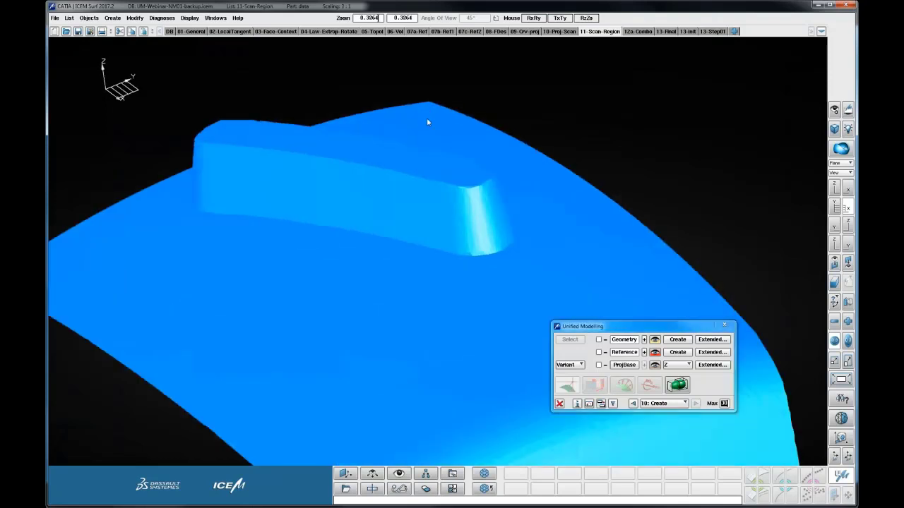
{"action": "middle_click_drag", "start_coordinate": [476, 258], "coordinate": [513, 276]}
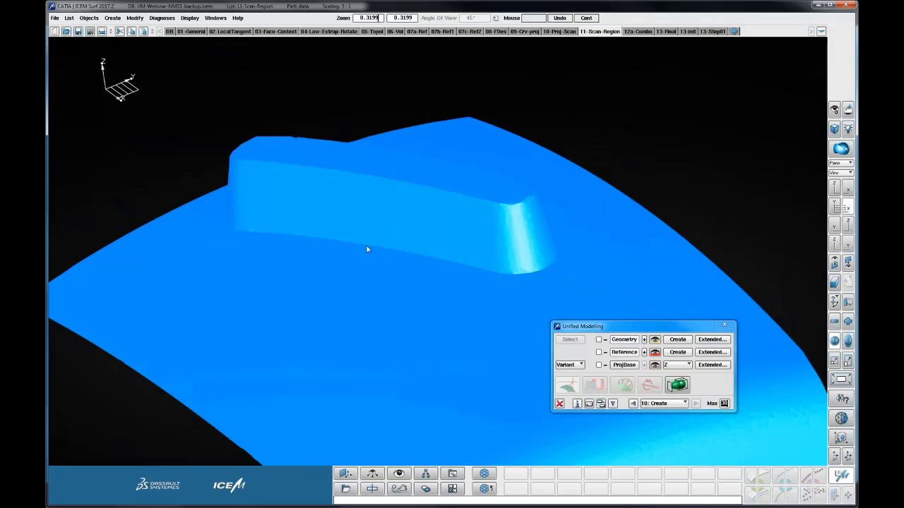
{"action": "right_click_drag", "start_coordinate": [431, 284], "coordinate": [430, 283]}
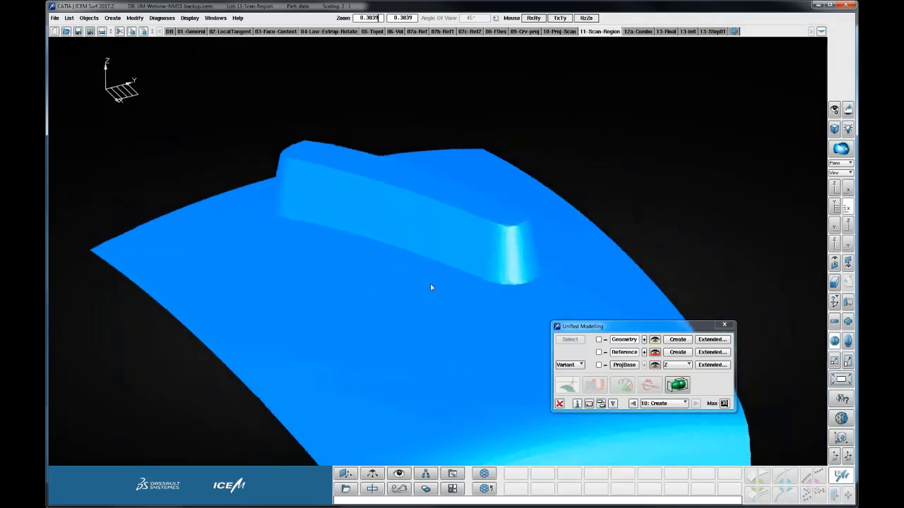
{"action": "middle_click_drag", "start_coordinate": [430, 283], "coordinate": [434, 253]}
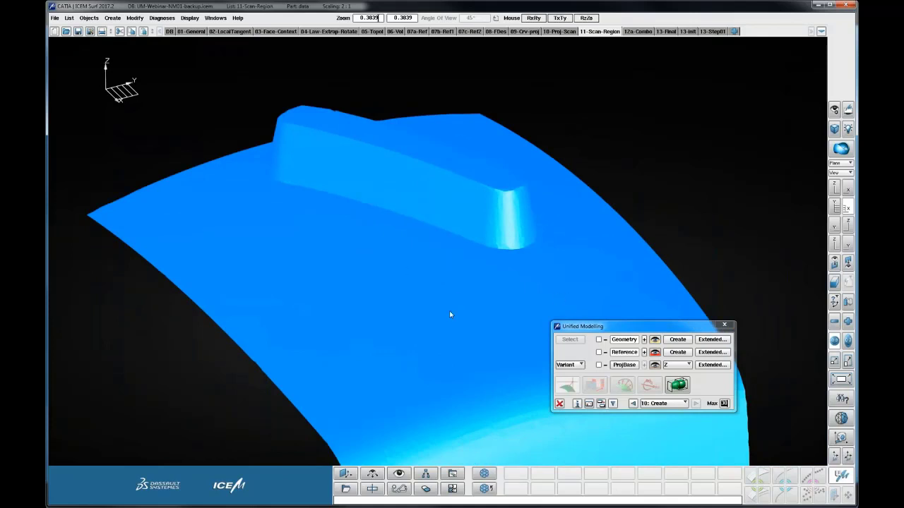
{"action": "right_click_drag", "start_coordinate": [451, 305], "coordinate": [459, 410]}
{"action": "left_click_drag", "start_coordinate": [459, 409], "coordinate": [431, 318]}
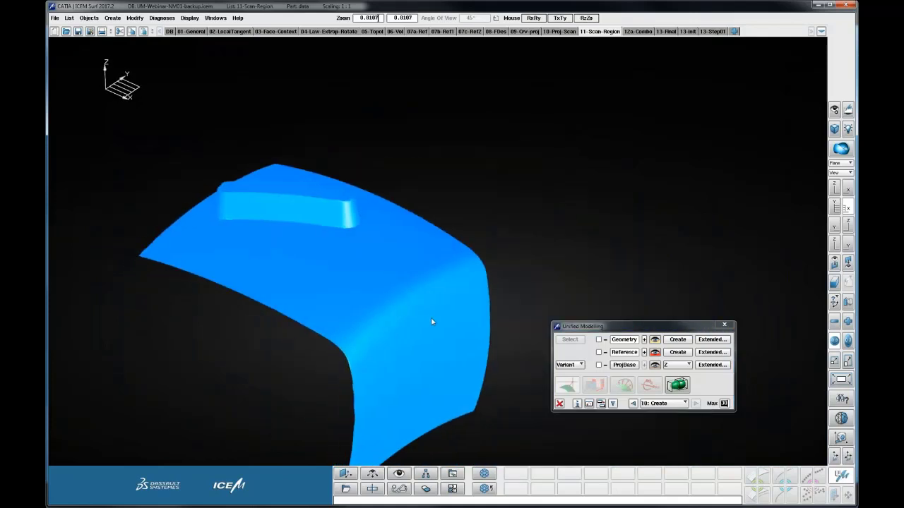
Step: Select the scan panel as the projection base
{"action": "left_click", "coordinate": [624, 364]}
{"action": "left_click", "coordinate": [410, 306]}
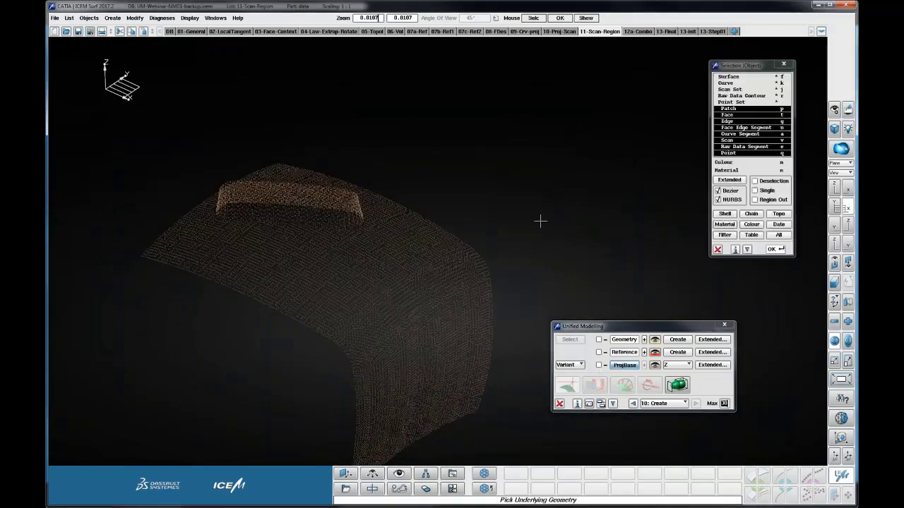
{"action": "middle_click", "coordinate": [585, 231]}
Step: Open the extended projection options and set the feature line type to Curvature
{"action": "left_click", "coordinate": [705, 365]}
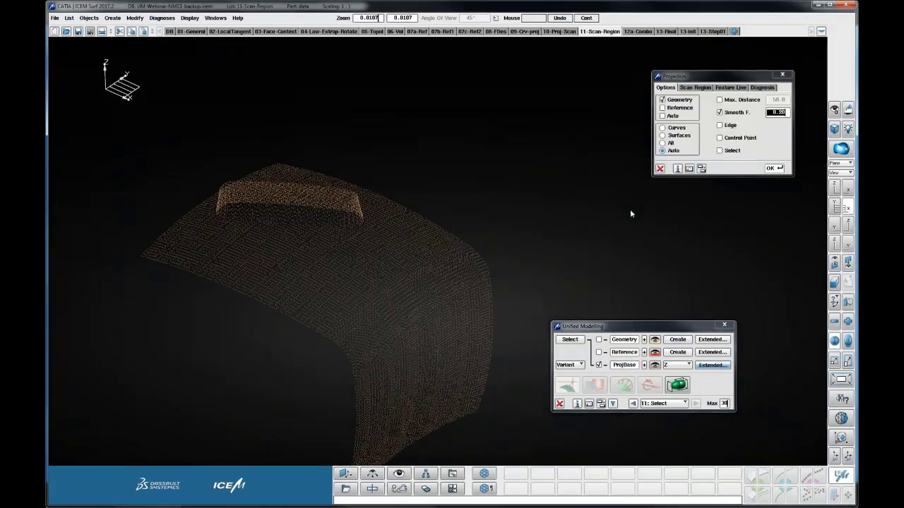
{"action": "left_click", "coordinate": [699, 87]}
{"action": "middle_click_drag", "start_coordinate": [528, 200], "coordinate": [521, 199]}
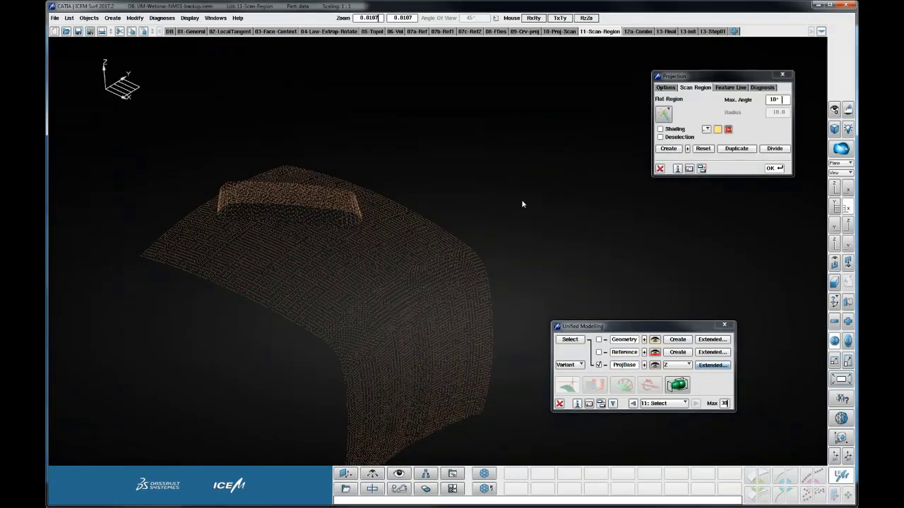
{"action": "left_click", "coordinate": [722, 89]}
{"action": "left_click", "coordinate": [682, 100]}
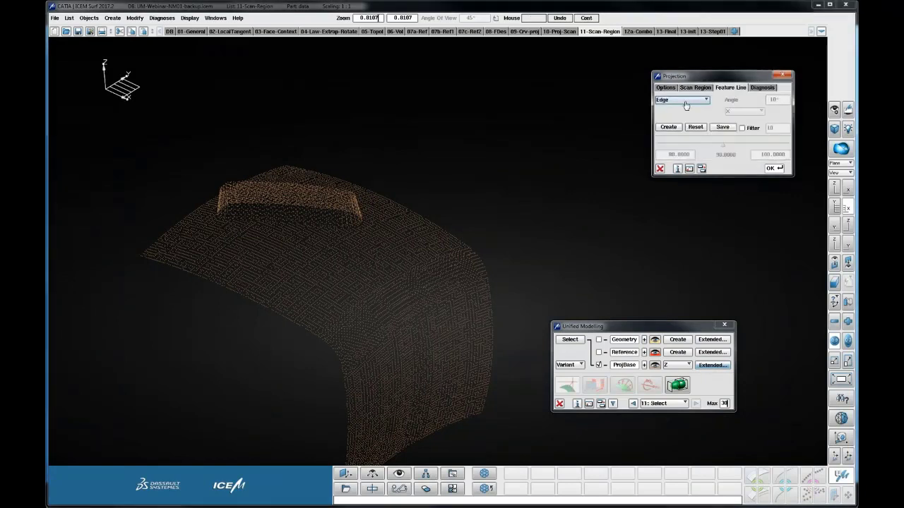
{"action": "left_click", "coordinate": [668, 121]}
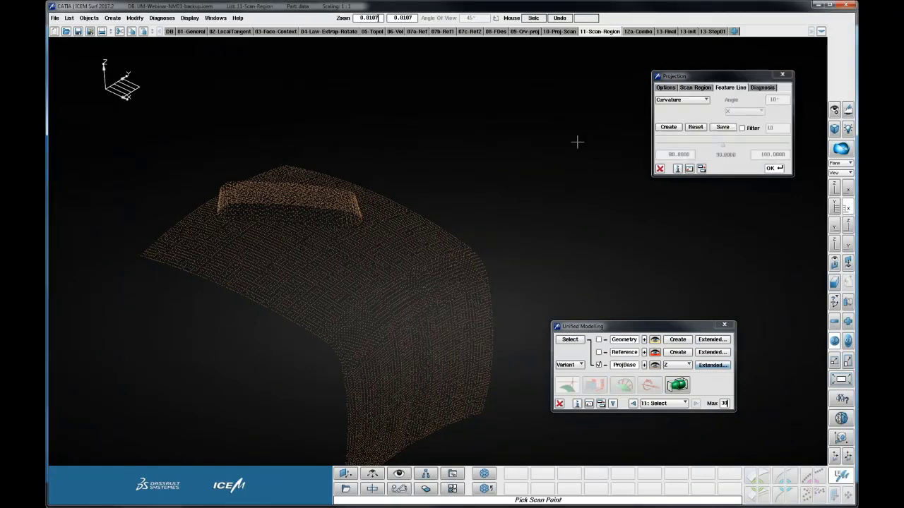
Step: Create curvature feature lines from a scan point at the rounded edge and adjust their value to about 23.2
{"action": "left_click", "coordinate": [668, 128]}
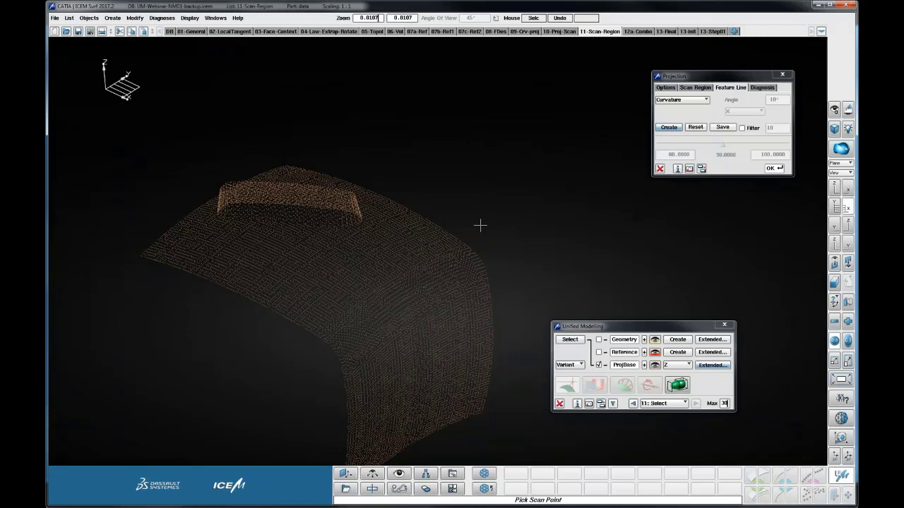
{"action": "left_click", "coordinate": [451, 271]}
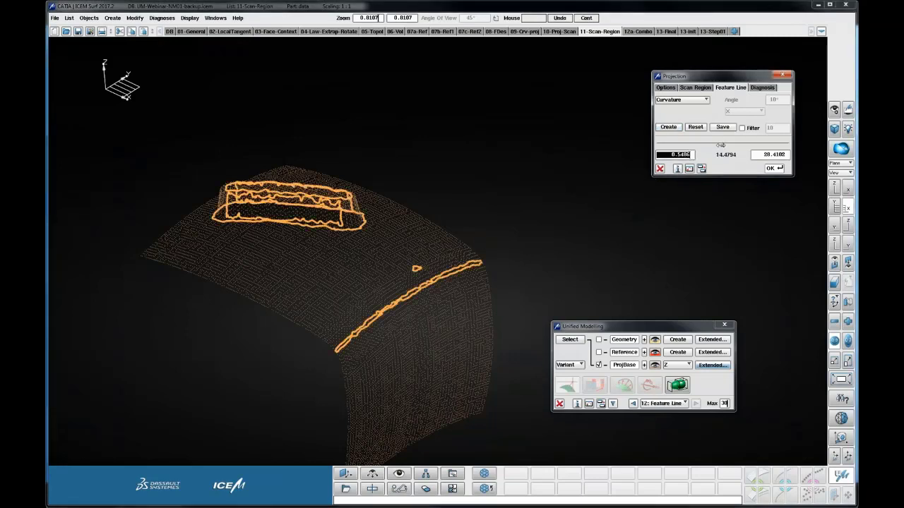
{"action": "left_click_drag", "start_coordinate": [720, 145], "coordinate": [764, 144]}
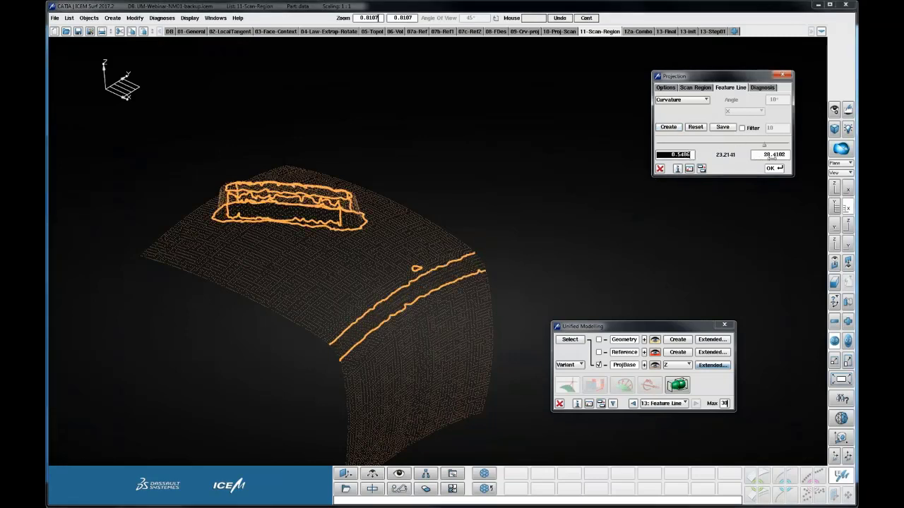
Step: Recreate the curvature feature lines from a scan point on the panel's flatter upper area
{"action": "left_click", "coordinate": [668, 128]}
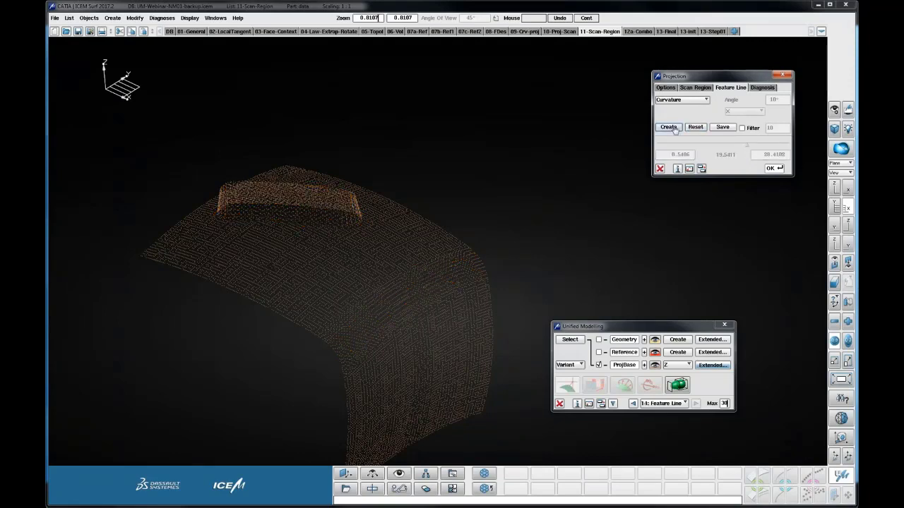
{"action": "left_click", "coordinate": [377, 264]}
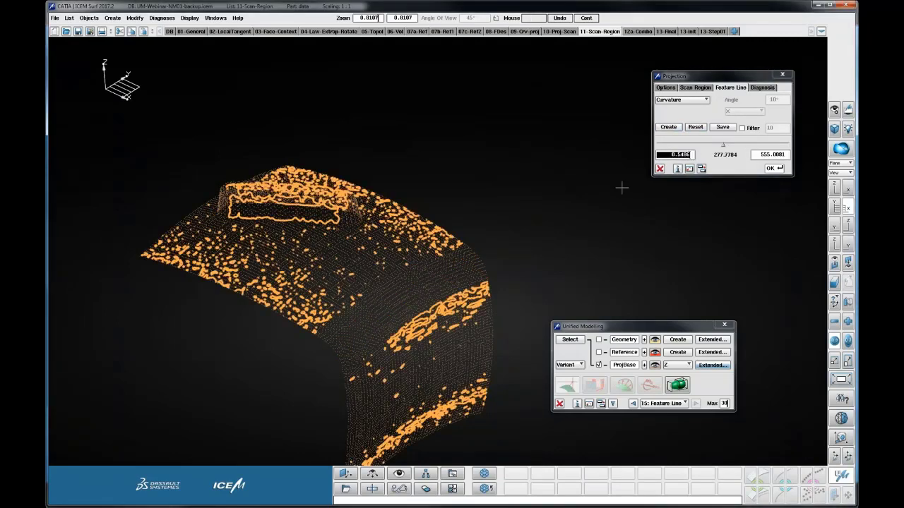
Step: Lower the curvature feature line value to about 177.05 and close the projection options
{"action": "mouse_move", "coordinate": [721, 144]}
{"action": "left_mouse_down"}
{"action": "mouse_move", "coordinate": [690, 145]}
{"action": "mouse_move", "coordinate": [716, 144]}
{"action": "mouse_move", "coordinate": [704, 145]}
{"action": "left_mouse_up"}
{"action": "right_click_drag", "start_coordinate": [416, 256], "coordinate": [497, 247], "text": "ctrl"}
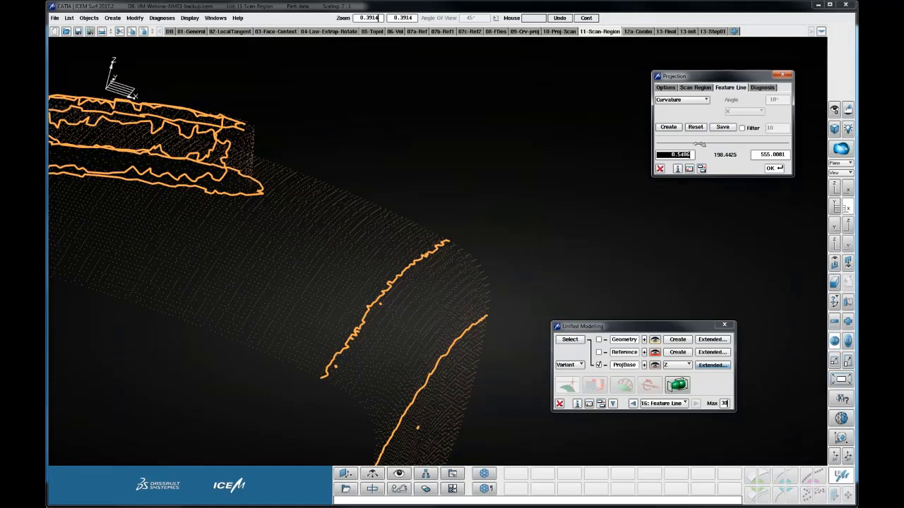
{"action": "mouse_move", "coordinate": [701, 145]}
{"action": "left_mouse_down"}
{"action": "mouse_move", "coordinate": [661, 145]}
{"action": "mouse_move", "coordinate": [701, 162]}
{"action": "mouse_move", "coordinate": [690, 145]}
{"action": "mouse_move", "coordinate": [698, 144]}
{"action": "left_mouse_up"}
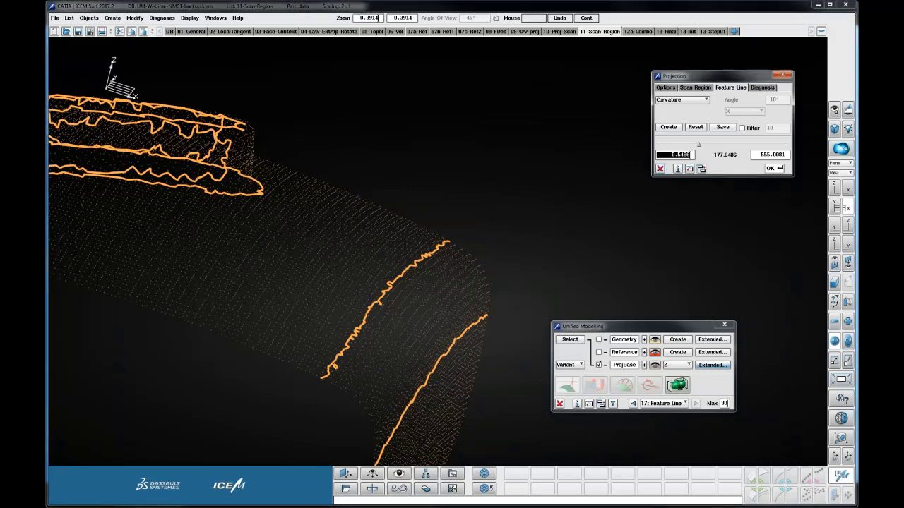
{"action": "left_click", "coordinate": [659, 168]}
Step: Start creating an order 3 Bezier curve and set the projection direction to Y
{"action": "left_click", "coordinate": [678, 340]}
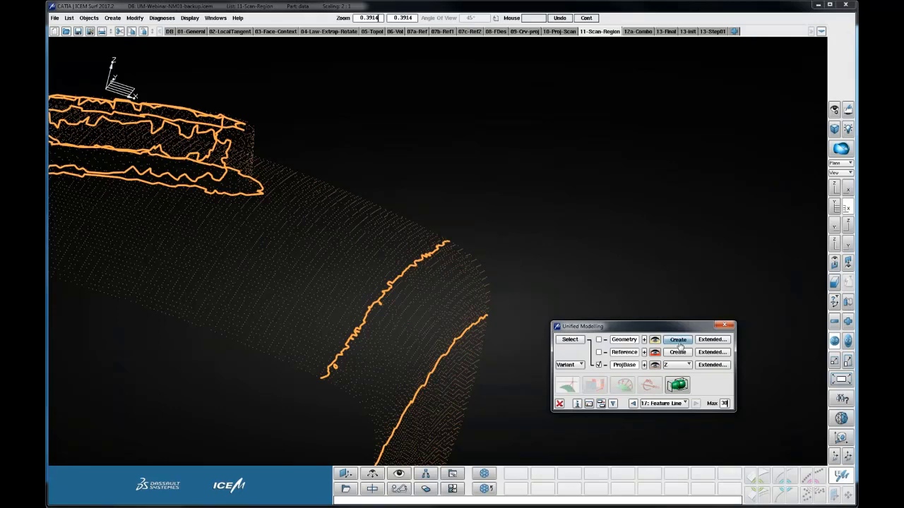
{"action": "left_click", "coordinate": [770, 59]}
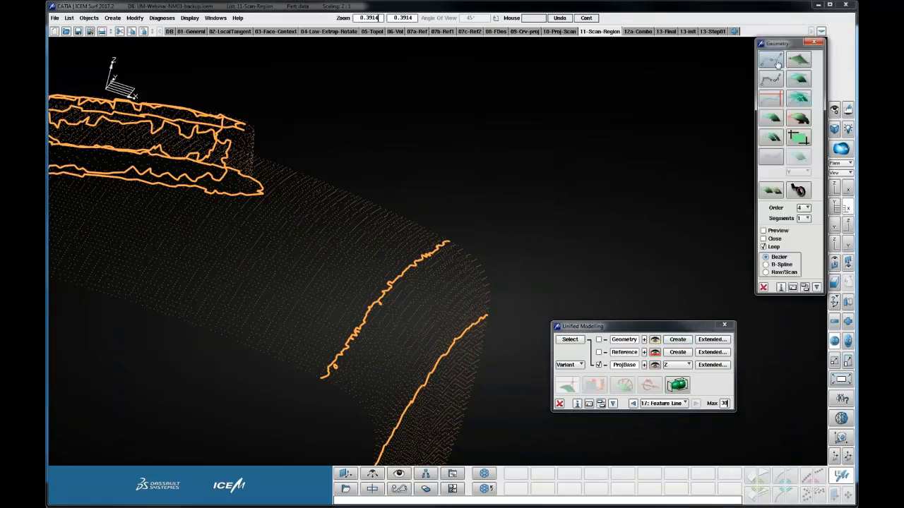
{"action": "left_click", "coordinate": [803, 208]}
{"action": "left_click", "coordinate": [800, 198]}
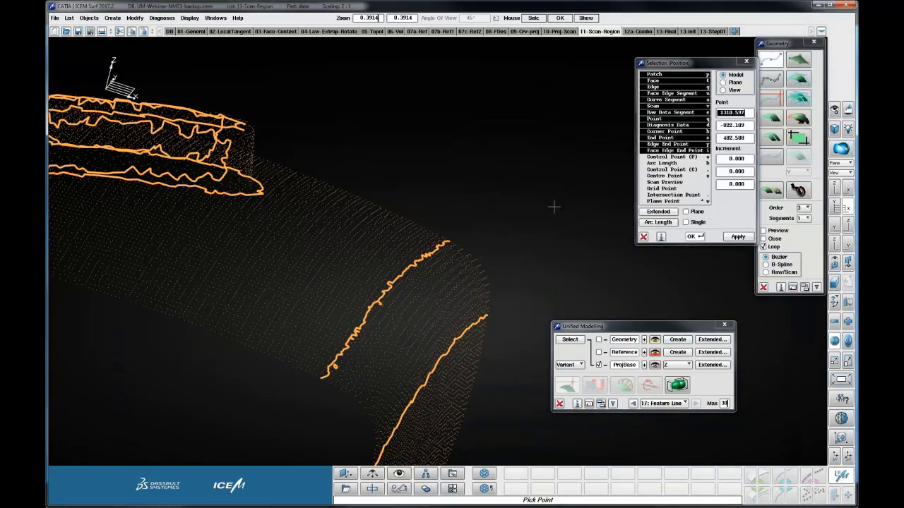
{"action": "left_click_drag", "start_coordinate": [502, 231], "coordinate": [444, 210], "text": "ctrl+shift"}
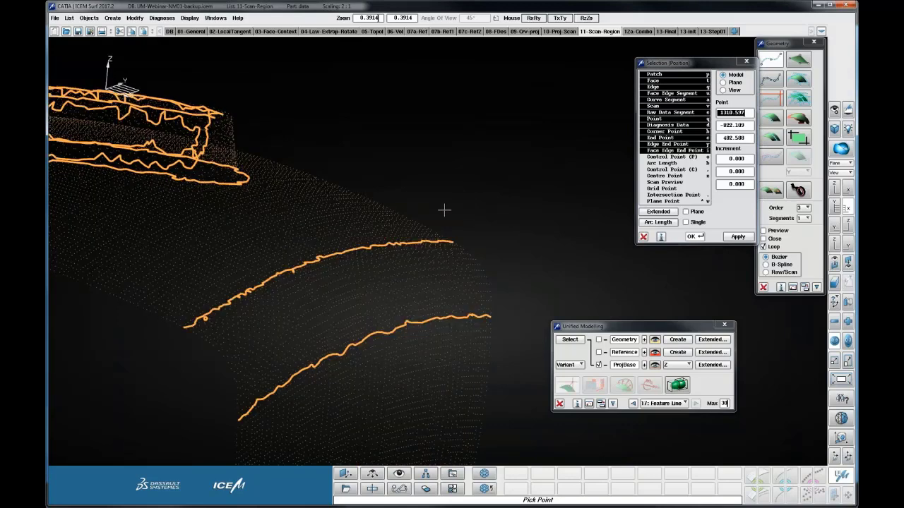
{"action": "left_click_drag", "start_coordinate": [362, 312], "coordinate": [177, 312], "text": "ctrl+shift"}
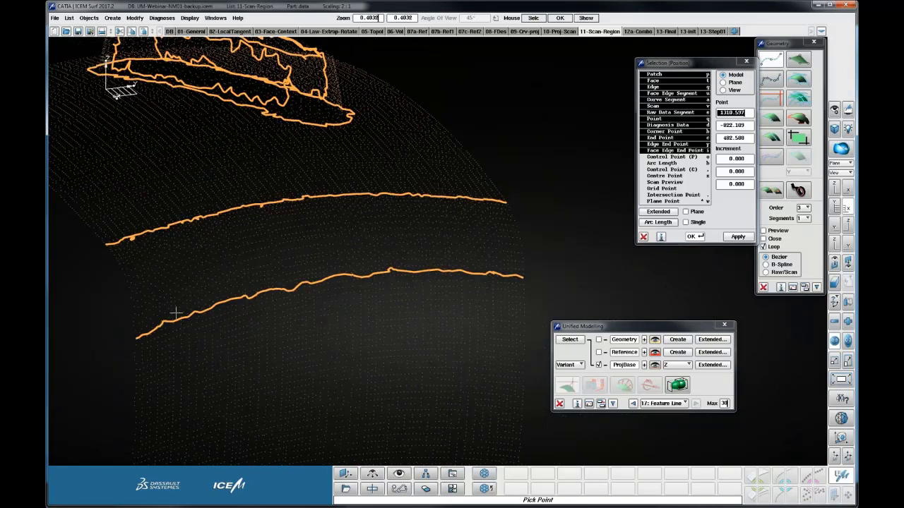
{"action": "left_click", "coordinate": [677, 365]}
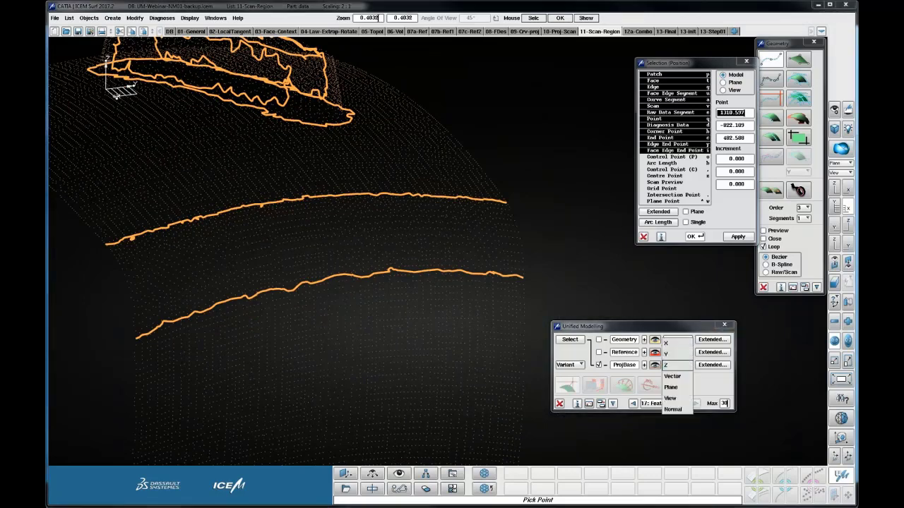
{"action": "left_click", "coordinate": [665, 353]}
Step: Place the curve between two points on the lower feature line and finish the curve creation
{"action": "left_click", "coordinate": [164, 322]}
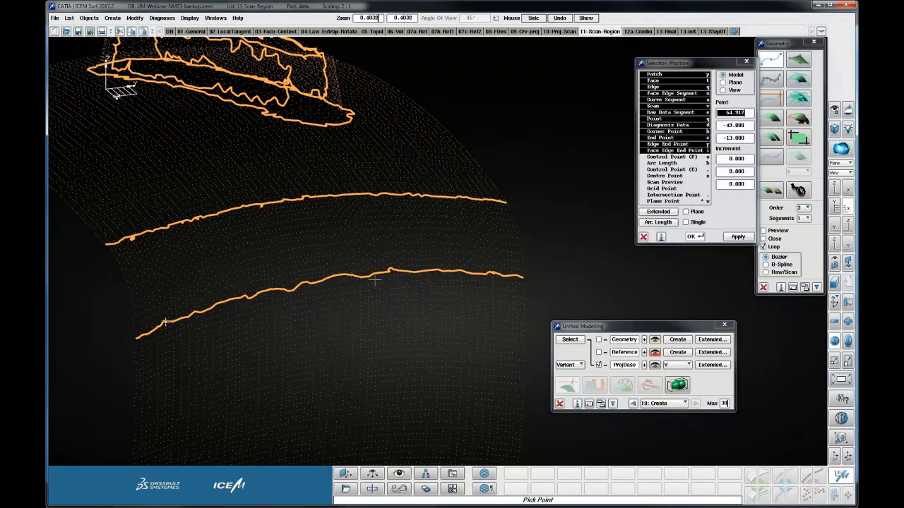
{"action": "left_click", "coordinate": [459, 271]}
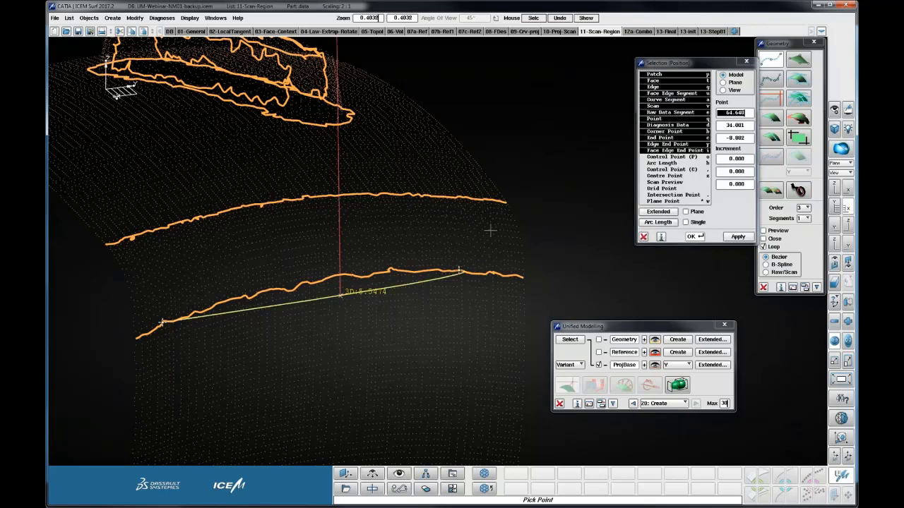
{"action": "left_click", "coordinate": [643, 237]}
{"action": "left_click", "coordinate": [506, 244]}
{"action": "left_click_drag", "start_coordinate": [435, 345], "coordinate": [411, 318], "text": "ctrl"}
{"action": "left_click", "coordinate": [643, 237]}
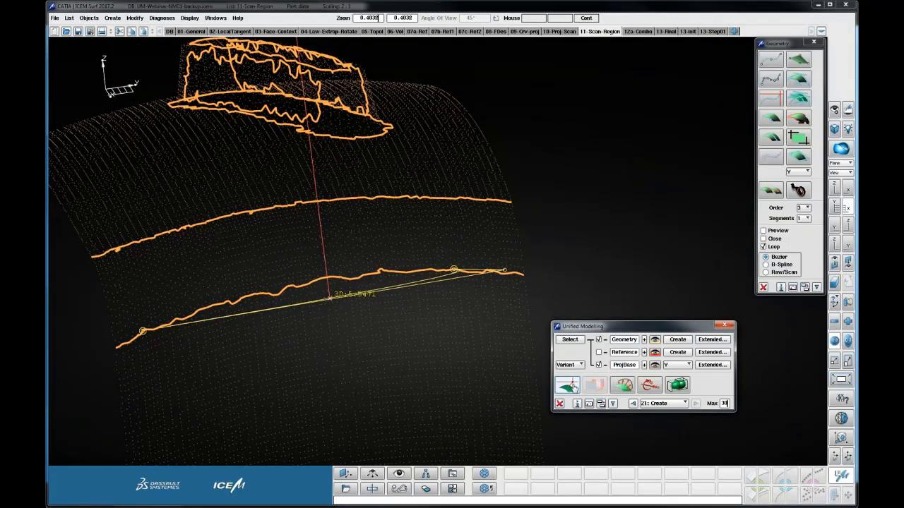
Step: Start express control point modification and lower the projected curve's order, then raise it back to 3
{"action": "left_click", "coordinate": [566, 385]}
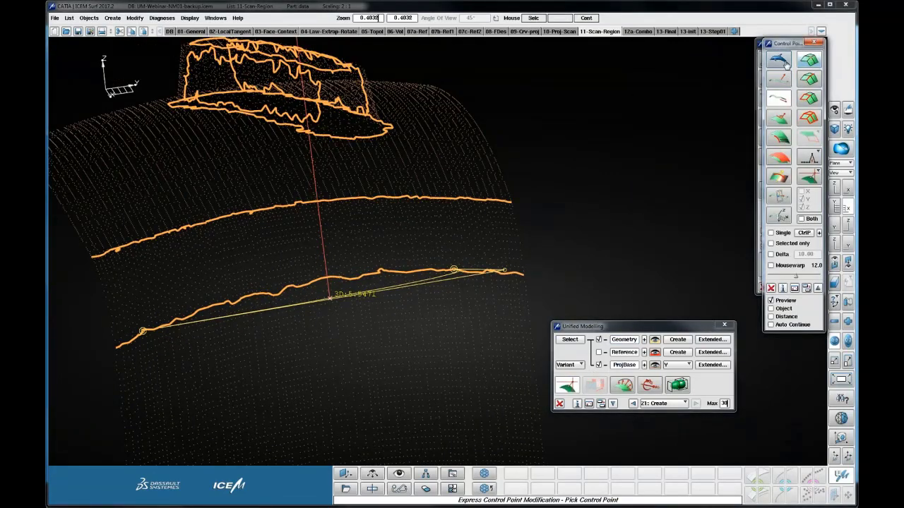
{"action": "left_click_drag", "start_coordinate": [496, 272], "coordinate": [378, 289]}
{"action": "key", "text": "minus"}
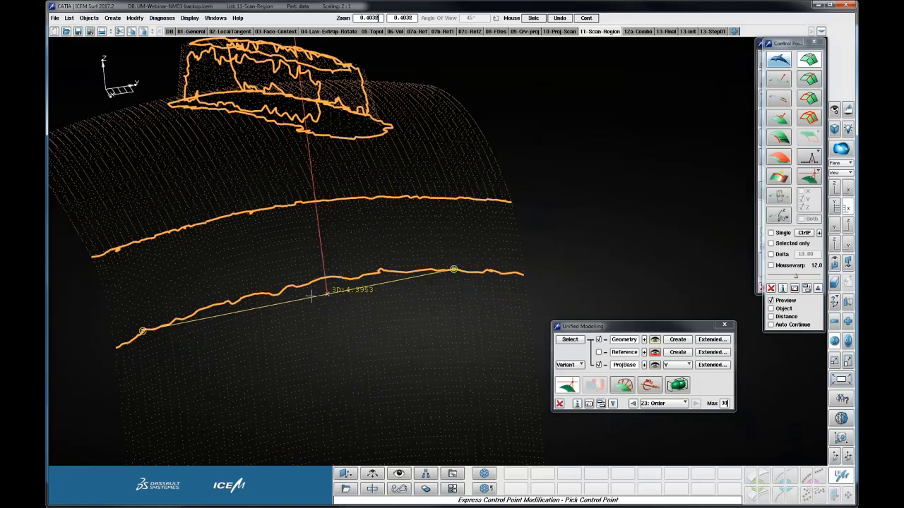
{"action": "left_click", "coordinate": [310, 297]}
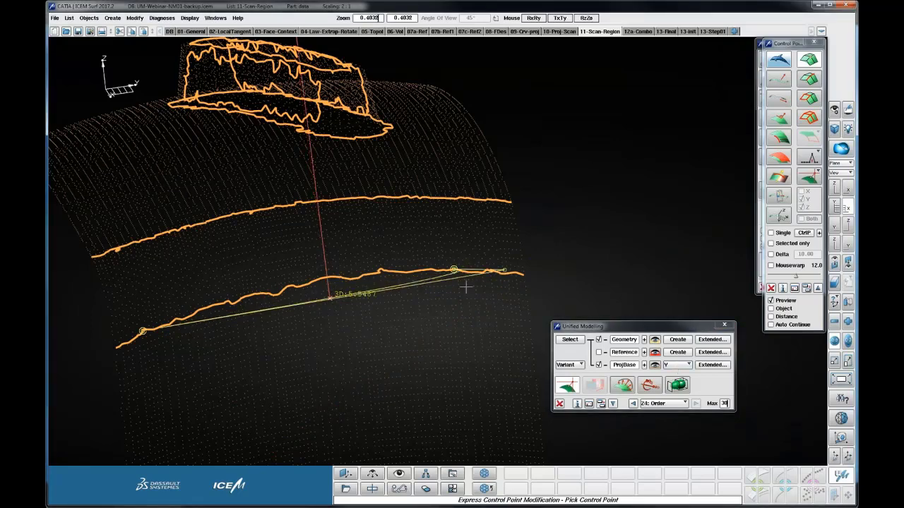
Step: Set the projection direction to X and refit the curve by lowering its order and raising it back to 3
{"action": "right_click_drag", "start_coordinate": [466, 287], "coordinate": [482, 294], "text": "ctrl"}
{"action": "left_click_drag", "start_coordinate": [482, 294], "coordinate": [496, 295], "text": "ctrl"}
{"action": "left_click", "coordinate": [678, 365]}
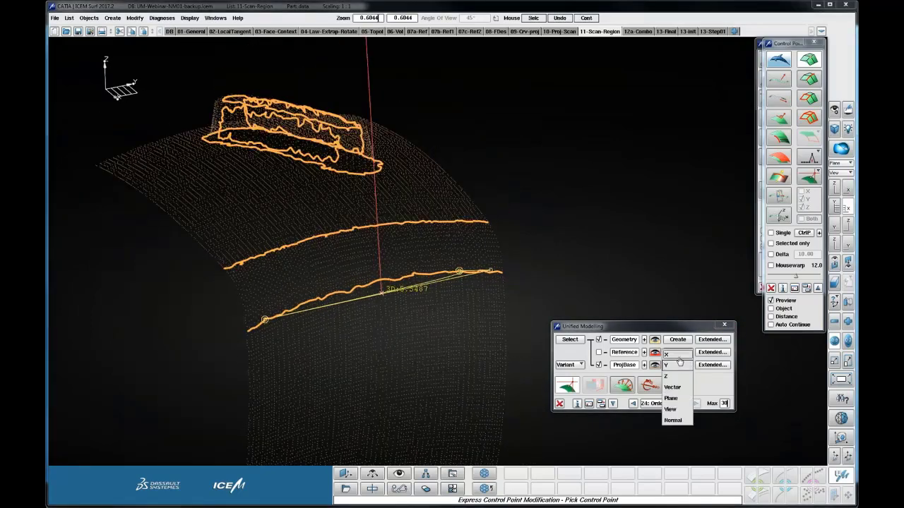
{"action": "left_click", "coordinate": [676, 356]}
{"action": "right_click_drag", "start_coordinate": [423, 297], "coordinate": [396, 266], "text": "ctrl"}
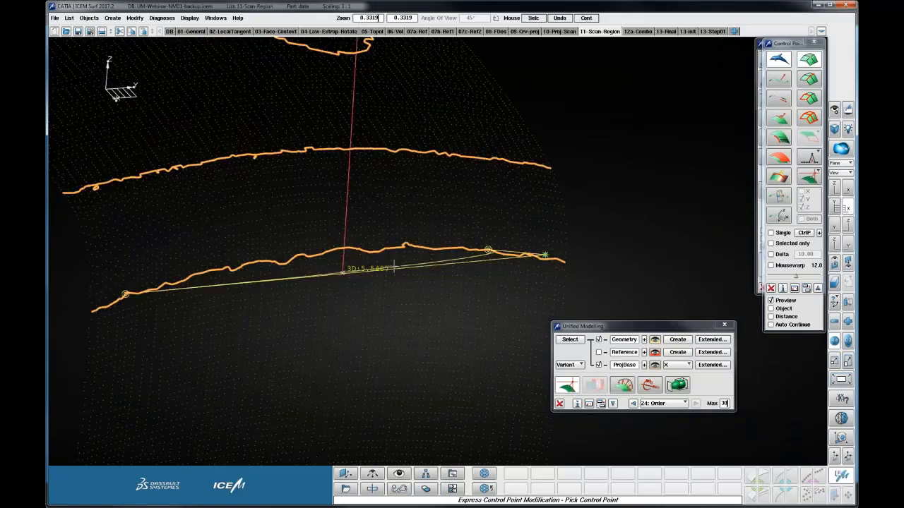
{"action": "left_click", "coordinate": [334, 271]}
{"action": "left_click", "coordinate": [328, 269]}
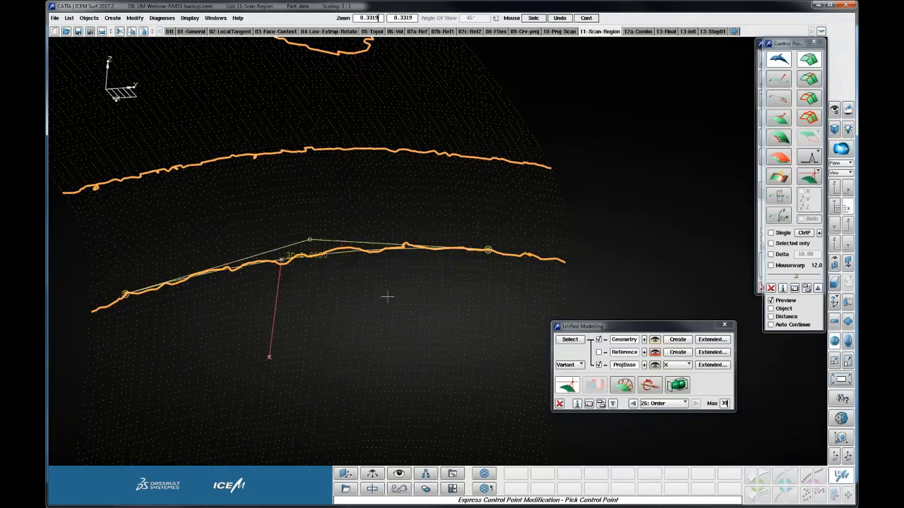
Step: Inspect the fitted curve against the lower feature line from several angles and look through the diagnosis functions
{"action": "left_click_drag", "start_coordinate": [382, 286], "coordinate": [341, 285], "text": "ctrl"}
{"action": "right_click_drag", "start_coordinate": [341, 284], "coordinate": [383, 319], "text": "ctrl"}
{"action": "left_click_drag", "start_coordinate": [383, 320], "coordinate": [656, 238], "text": "ctrl"}
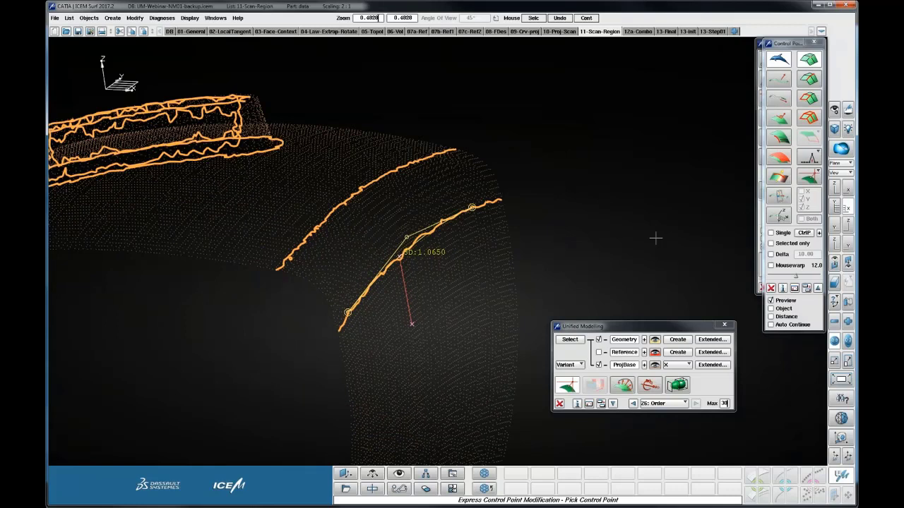
{"action": "left_click_drag", "start_coordinate": [482, 258], "coordinate": [533, 256], "text": "ctrl"}
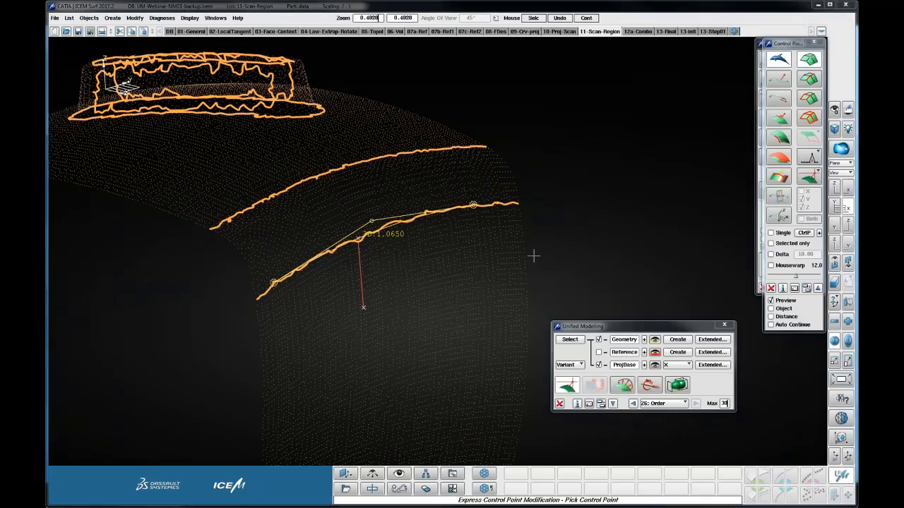
{"action": "key", "text": "ctrl+d"}
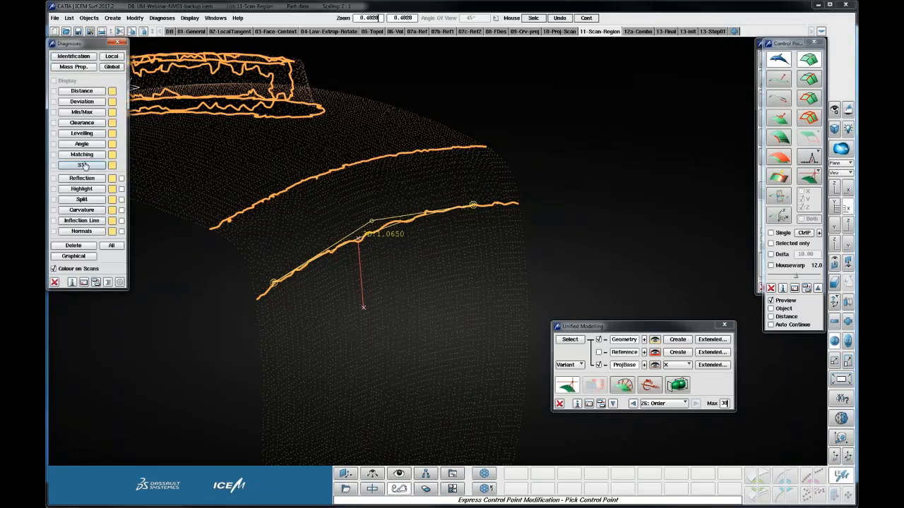
{"action": "left_click", "coordinate": [54, 281]}
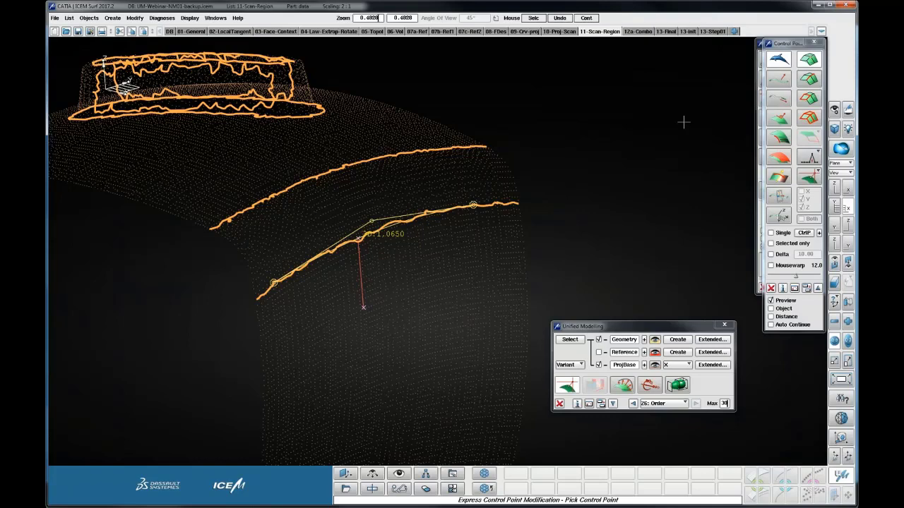
Step: Exit Unified Modelling and display the door panel in the 13-Init list
{"action": "left_click", "coordinate": [559, 404]}
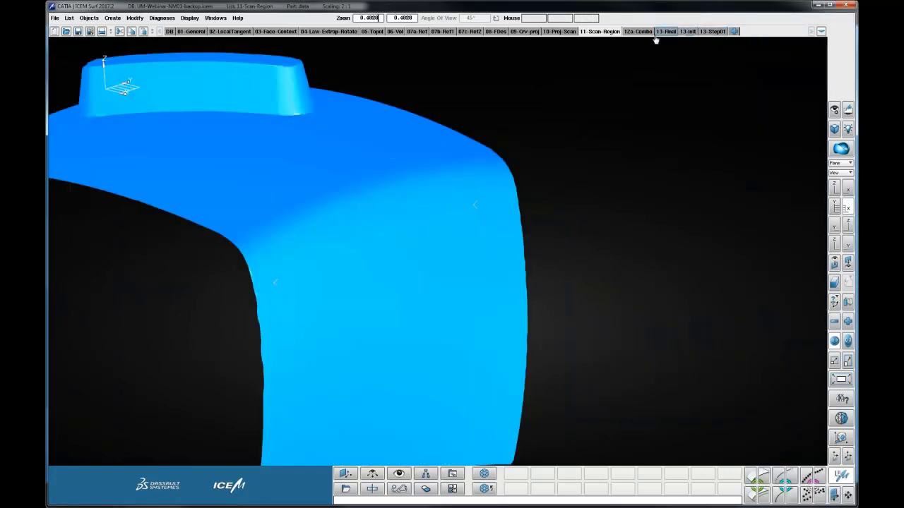
{"action": "left_click", "coordinate": [688, 32]}
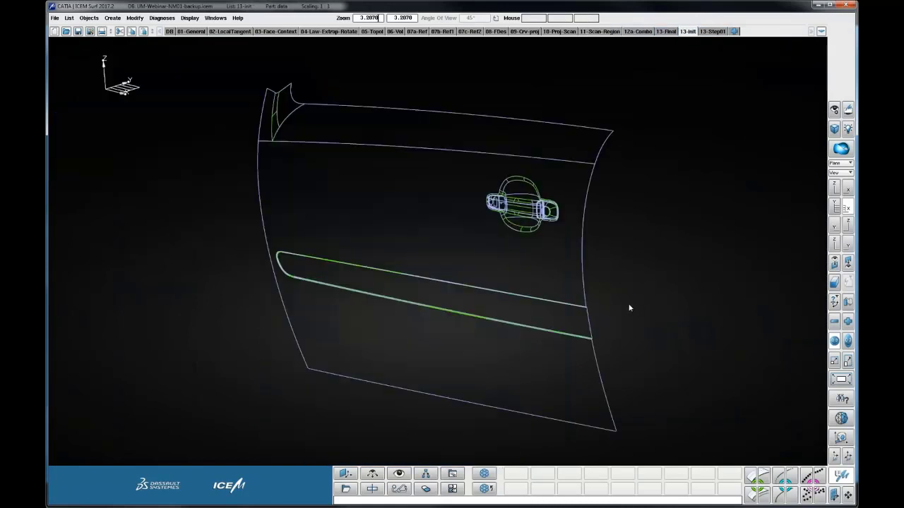
{"action": "mouse_move", "coordinate": [511, 230]}
{"action": "left_mouse_down", "text": "ctrl"}
{"action": "mouse_move", "coordinate": [604, 181]}
{"action": "mouse_move", "coordinate": [626, 214]}
{"action": "left_mouse_up", "text": "ctrl"}
{"action": "right_click_drag", "start_coordinate": [626, 214], "coordinate": [586, 222], "text": "ctrl"}
{"action": "middle_click_drag", "start_coordinate": [586, 221], "coordinate": [602, 243], "text": "ctrl"}
{"action": "mouse_move", "coordinate": [602, 244]}
{"action": "left_mouse_down", "text": "ctrl"}
{"action": "mouse_move", "coordinate": [648, 219]}
{"action": "mouse_move", "coordinate": [754, 205]}
{"action": "left_mouse_up", "text": "ctrl"}
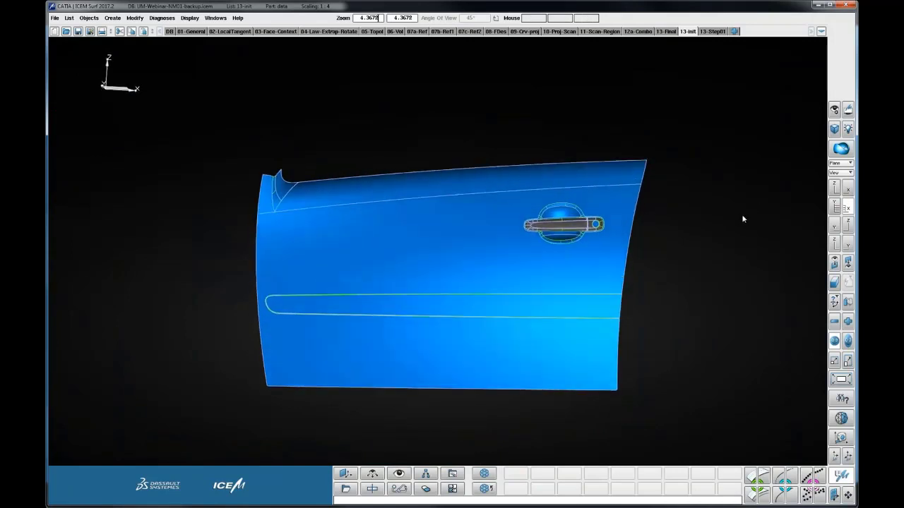
Step: Examine the door handle and its recess up close
{"action": "right_click_drag", "start_coordinate": [615, 195], "coordinate": [416, 158], "text": "ctrl"}
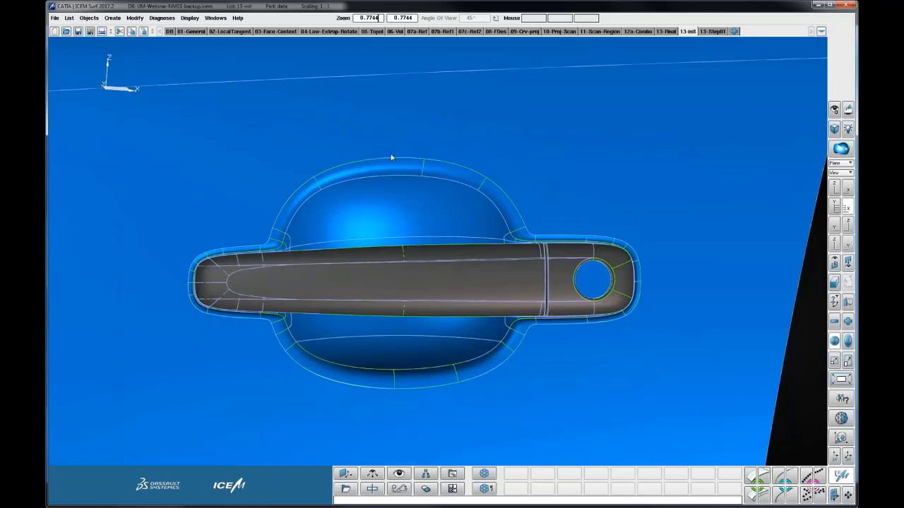
{"action": "key", "text": "ctrl"}
{"action": "mouse_move", "coordinate": [503, 188]}
{"action": "left_mouse_down", "text": "ctrl"}
{"action": "mouse_move", "coordinate": [459, 179]}
{"action": "mouse_move", "coordinate": [529, 190]}
{"action": "mouse_move", "coordinate": [515, 188]}
{"action": "mouse_move", "coordinate": [588, 163]}
{"action": "left_mouse_up", "text": "ctrl"}
{"action": "mouse_move", "coordinate": [574, 181]}
{"action": "right_mouse_down", "text": "ctrl"}
{"action": "mouse_move", "coordinate": [577, 198]}
{"action": "mouse_move", "coordinate": [569, 187]}
{"action": "right_mouse_up", "text": "ctrl"}
{"action": "left_click_drag", "start_coordinate": [569, 187], "coordinate": [562, 184], "text": "ctrl"}
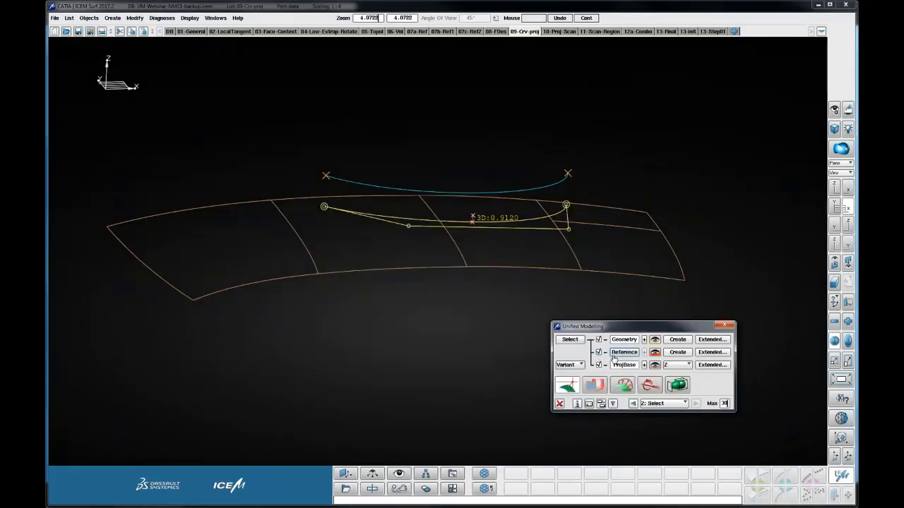
Step: Select the blue curve above the surface as the reference and start express control point modification
{"action": "left_click", "coordinate": [624, 352]}
{"action": "left_click", "coordinate": [537, 190]}
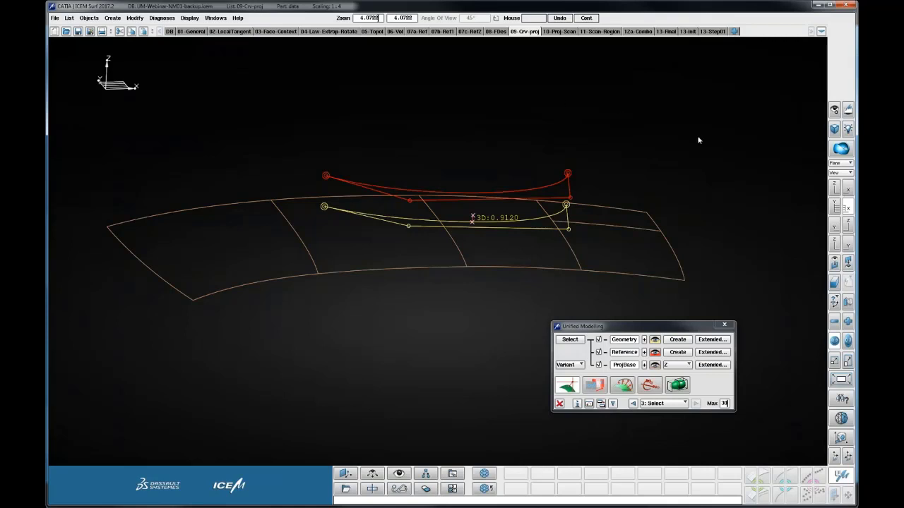
{"action": "left_click", "coordinate": [567, 384]}
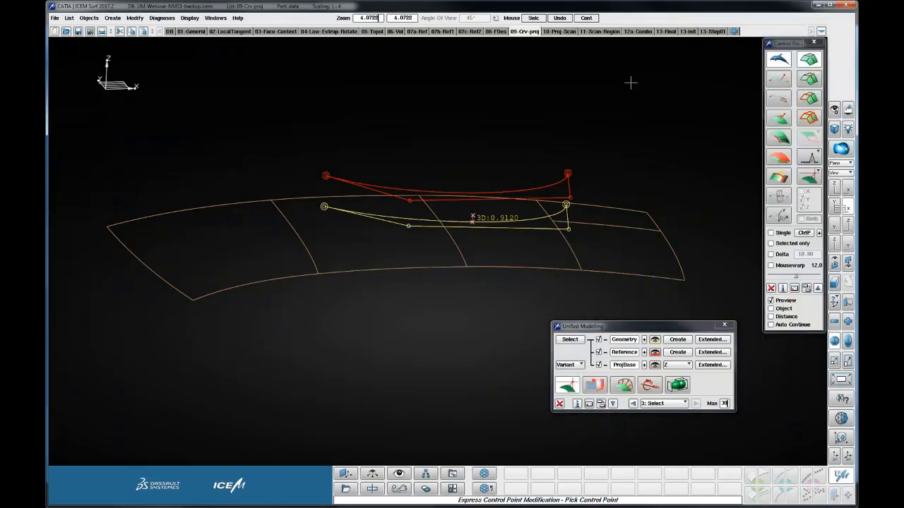
{"action": "left_click", "coordinate": [809, 60]}
Step: Move the reference curve's left end point inwards and slightly shift the control point next to it
{"action": "left_click", "coordinate": [325, 175]}
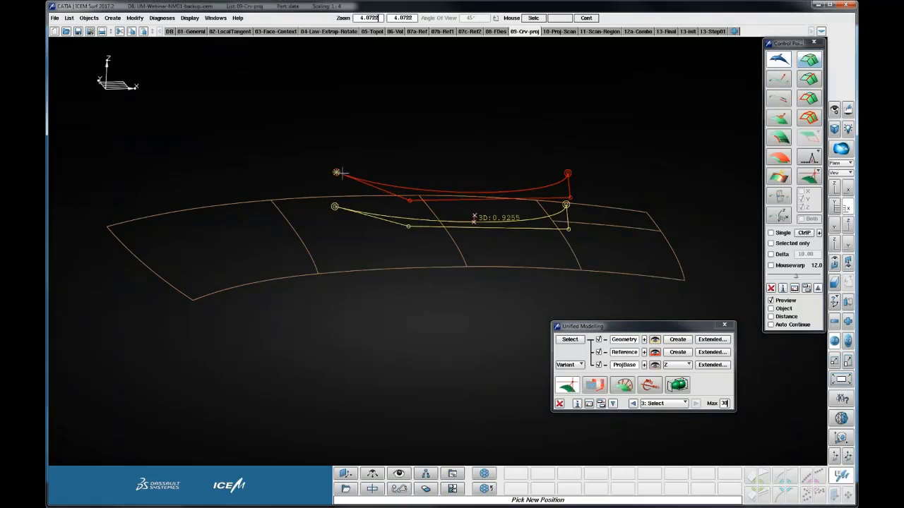
{"action": "left_click", "coordinate": [357, 182]}
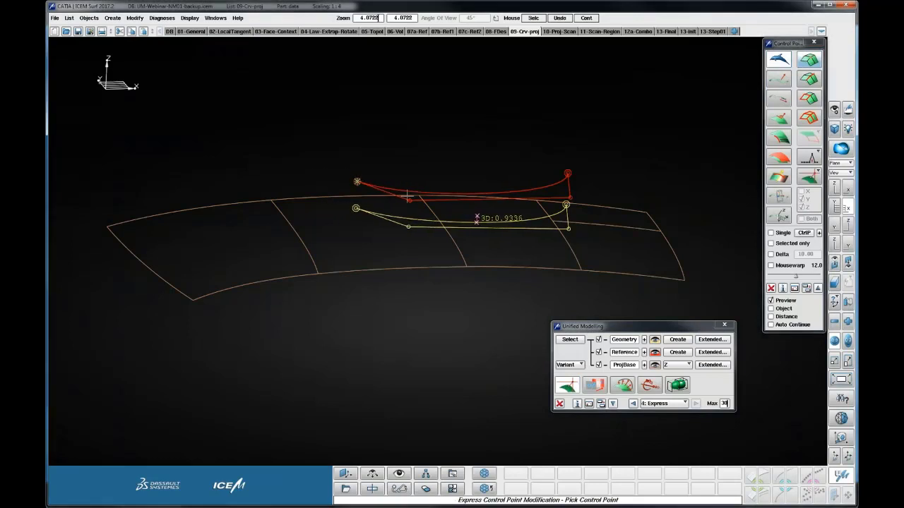
{"action": "left_click", "coordinate": [409, 200]}
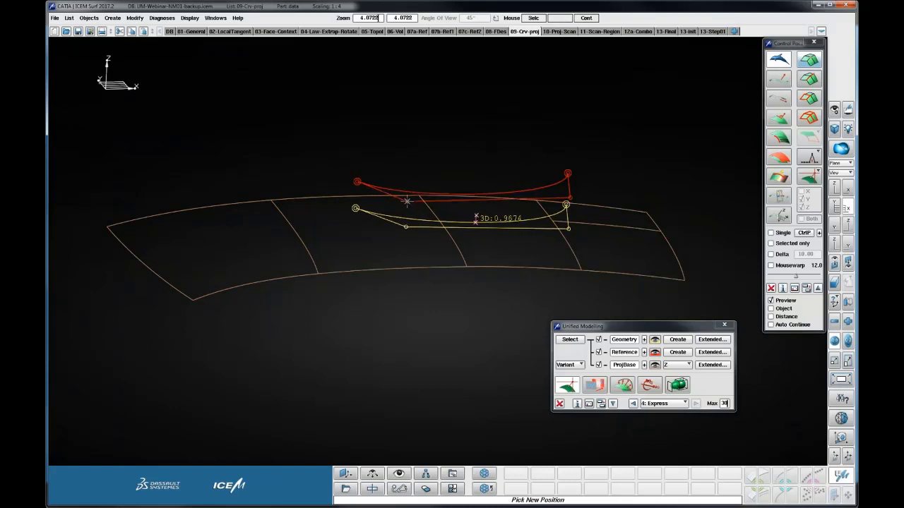
{"action": "left_click", "coordinate": [407, 201]}
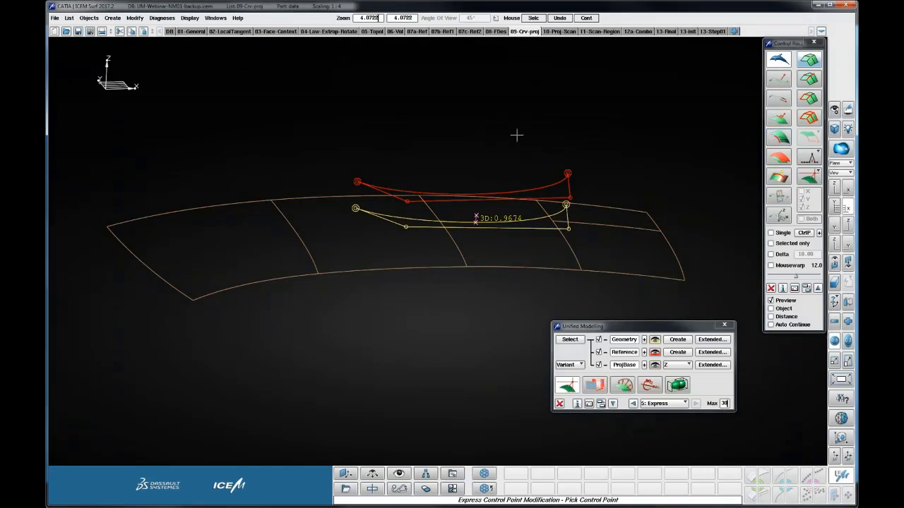
Step: Shift both end points of the red reference curve slightly and pull the control point beside its left end down and outwards
{"action": "right_click_drag", "start_coordinate": [494, 149], "coordinate": [490, 135], "text": "shift"}
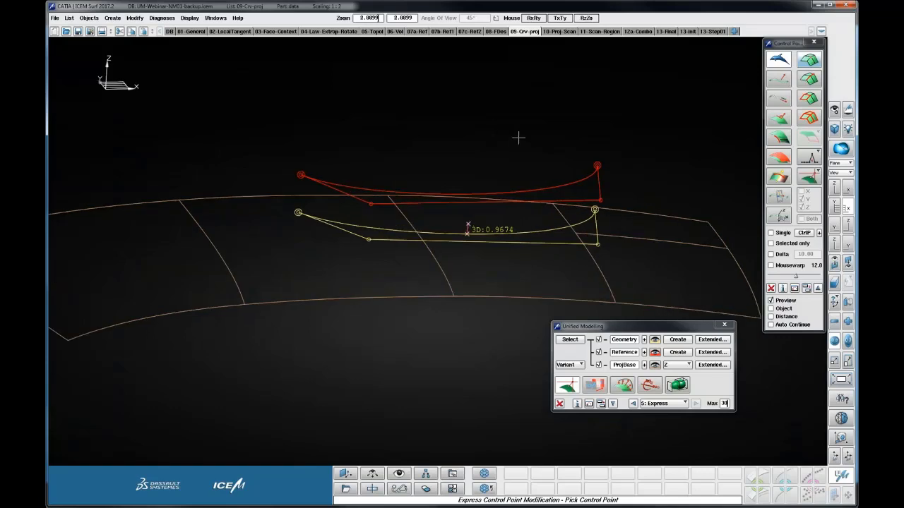
{"action": "left_click_drag", "start_coordinate": [518, 138], "coordinate": [508, 156], "text": "shift"}
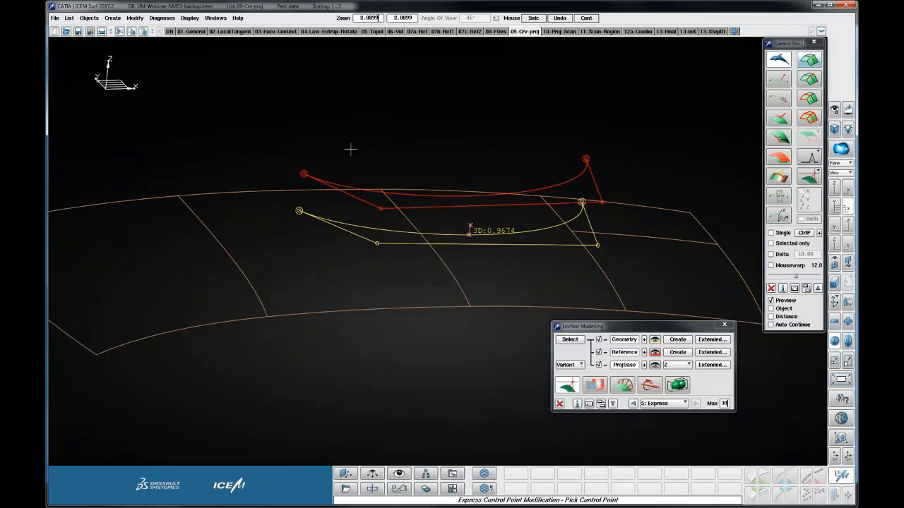
{"action": "left_click_drag", "start_coordinate": [506, 150], "coordinate": [353, 160], "text": "shift"}
{"action": "left_click", "coordinate": [306, 173]}
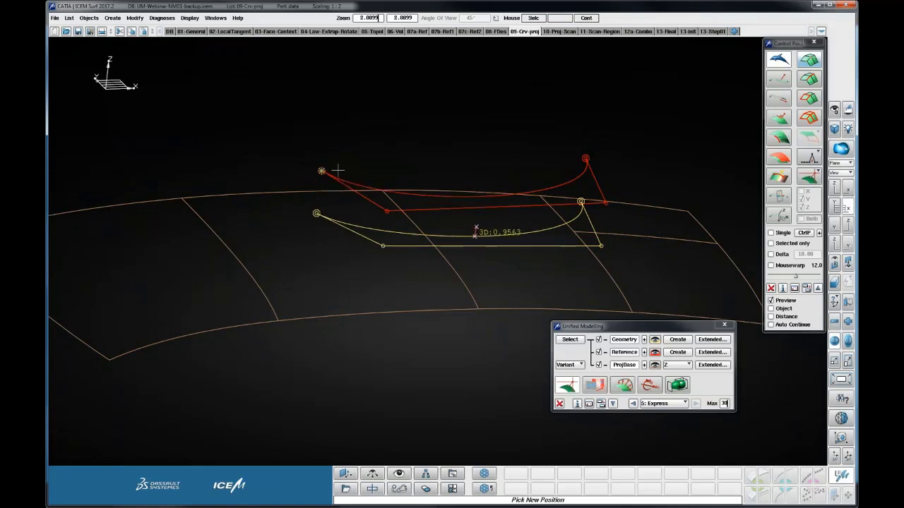
{"action": "left_click", "coordinate": [303, 169]}
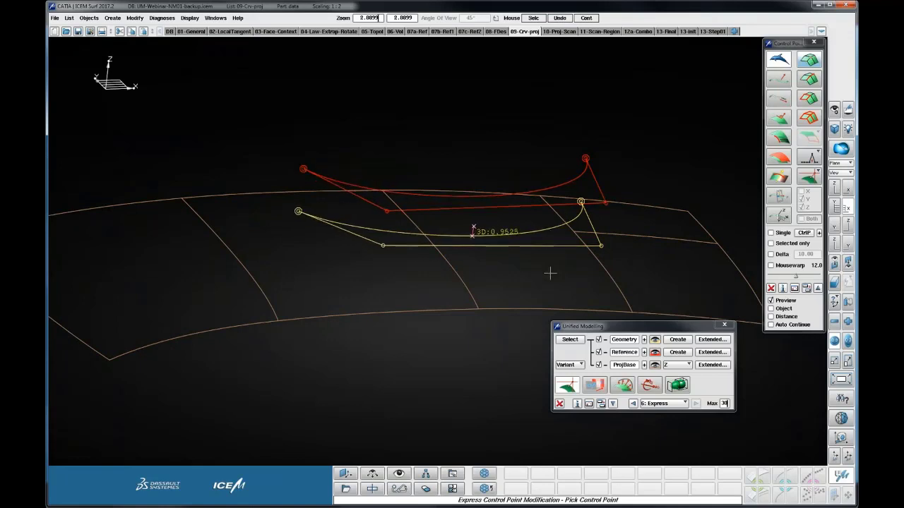
{"action": "left_click", "coordinate": [587, 158]}
{"action": "left_click", "coordinate": [589, 157]}
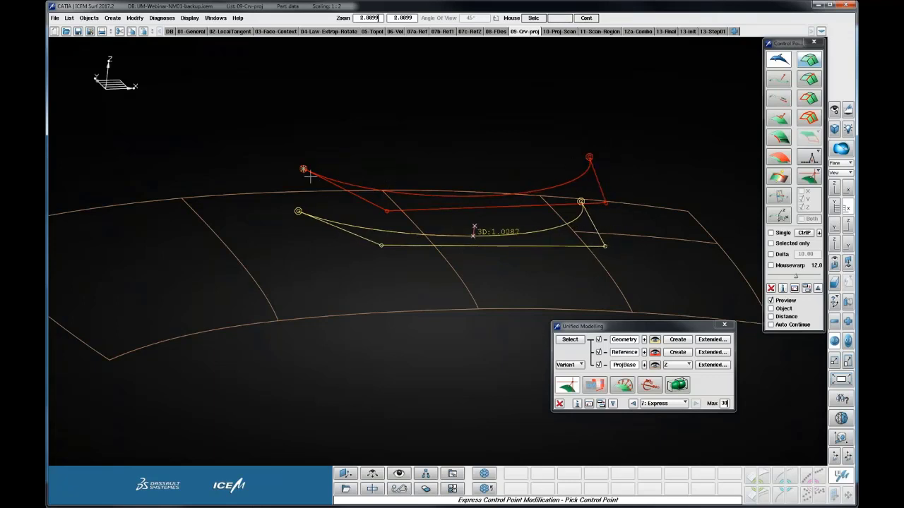
{"action": "left_click", "coordinate": [387, 211]}
{"action": "left_click", "coordinate": [372, 224]}
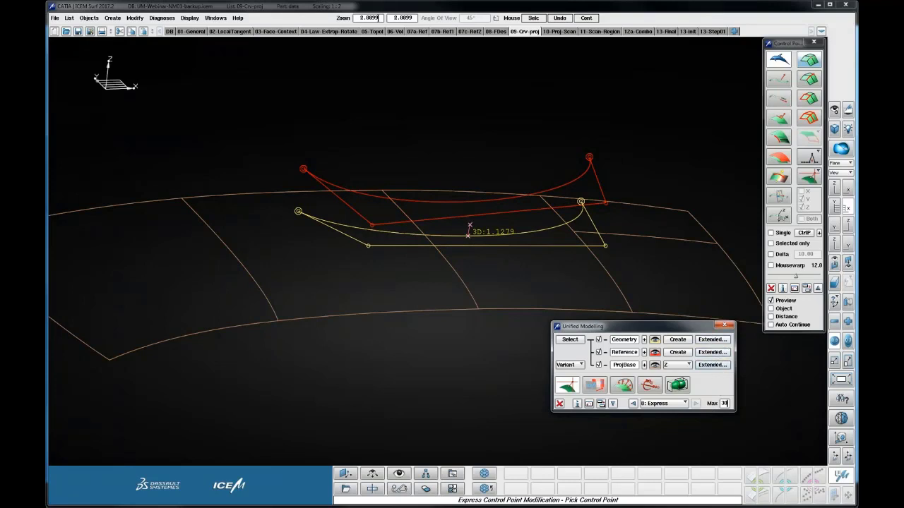
Step: Review the extended options of the reference and the projection base without changing them
{"action": "left_click", "coordinate": [712, 351]}
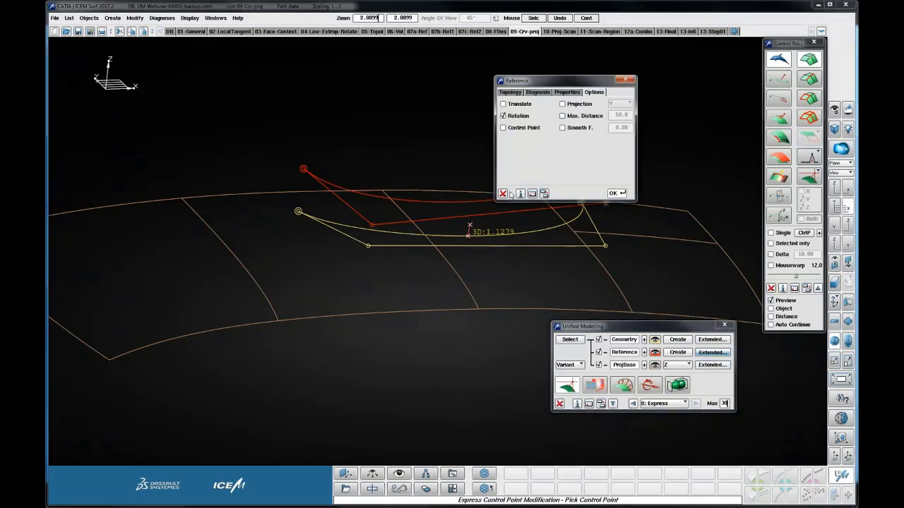
{"action": "left_click", "coordinate": [713, 364]}
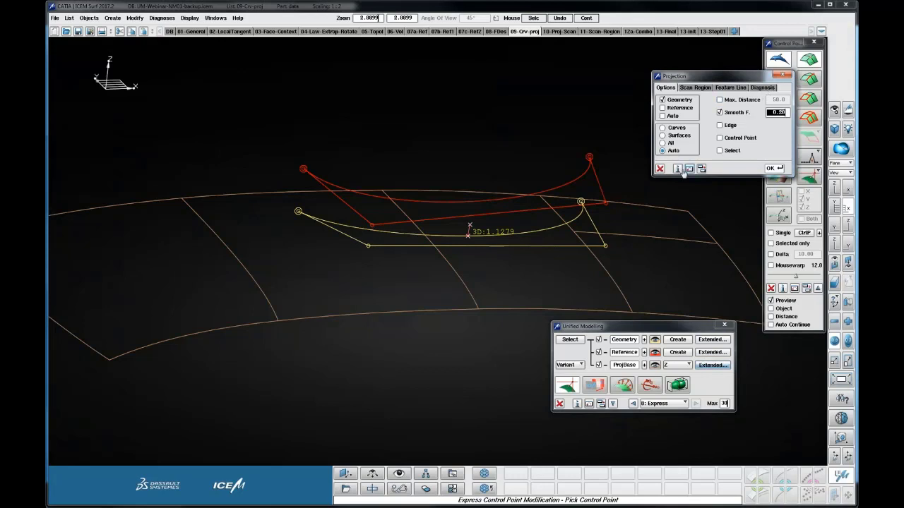
{"action": "left_click", "coordinate": [660, 169]}
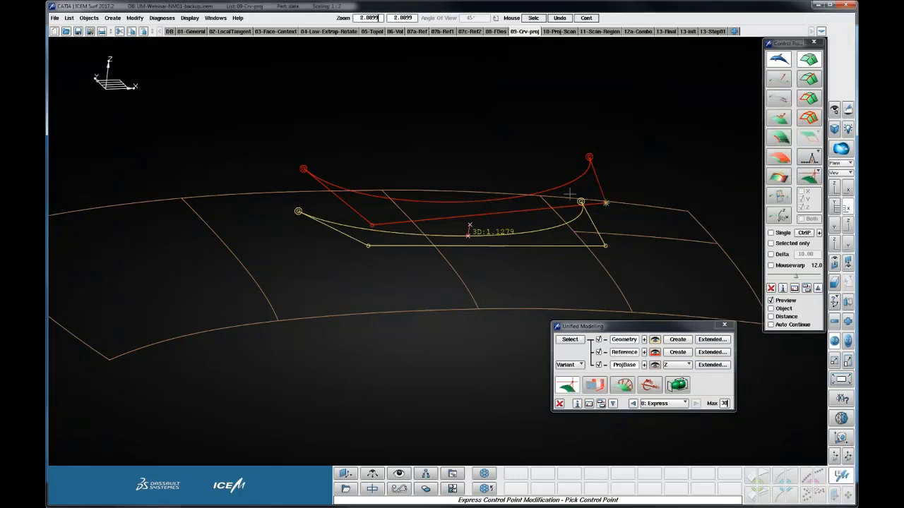
Step: Exit Unified Modelling and display the left surface in the 04-Law-Extrap-Rotate list
{"action": "left_click", "coordinate": [559, 403]}
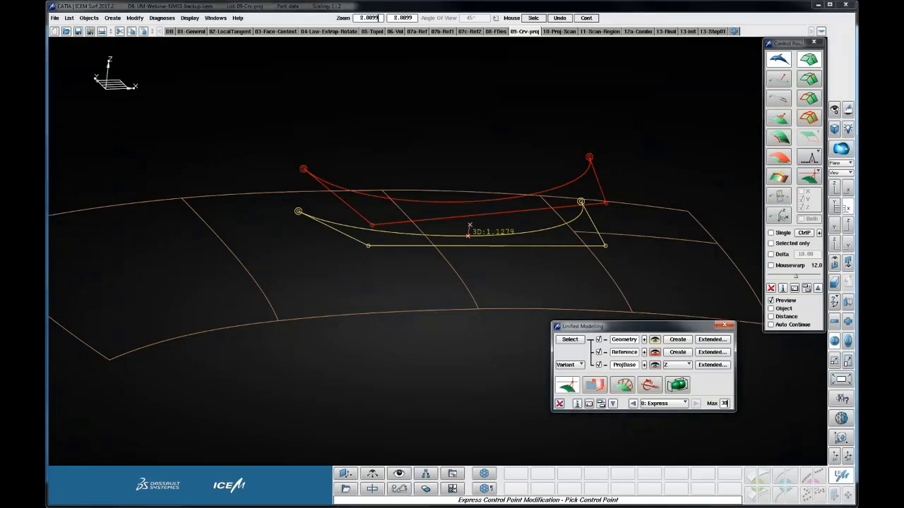
{"action": "left_click", "coordinate": [325, 31]}
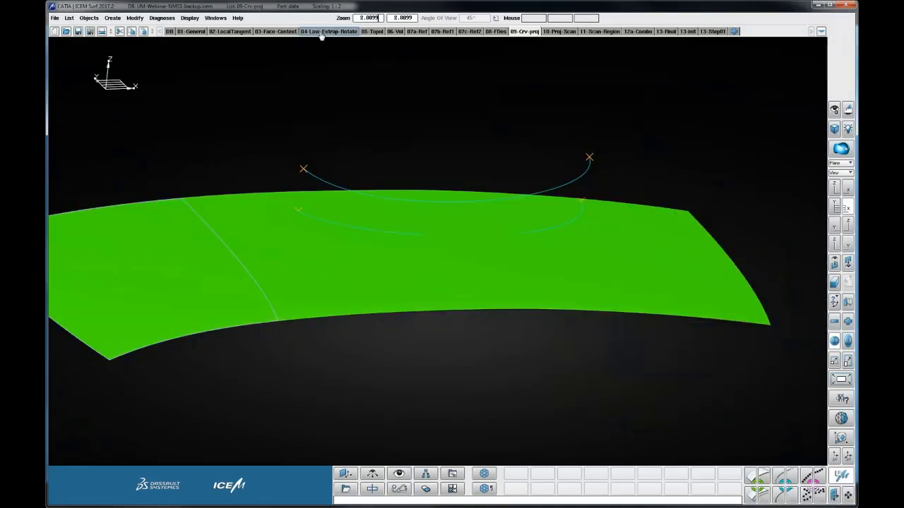
{"action": "middle_click_drag", "start_coordinate": [682, 255], "coordinate": [708, 266], "text": "ctrl+shift"}
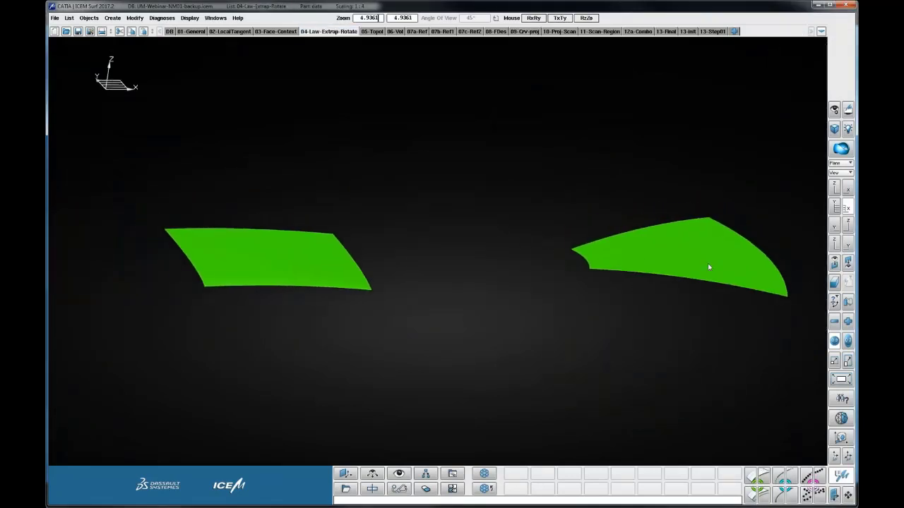
{"action": "middle_click_drag", "start_coordinate": [353, 266], "coordinate": [480, 267], "text": "ctrl+shift"}
{"action": "left_click_drag", "start_coordinate": [480, 266], "coordinate": [541, 272], "text": "ctrl+shift"}
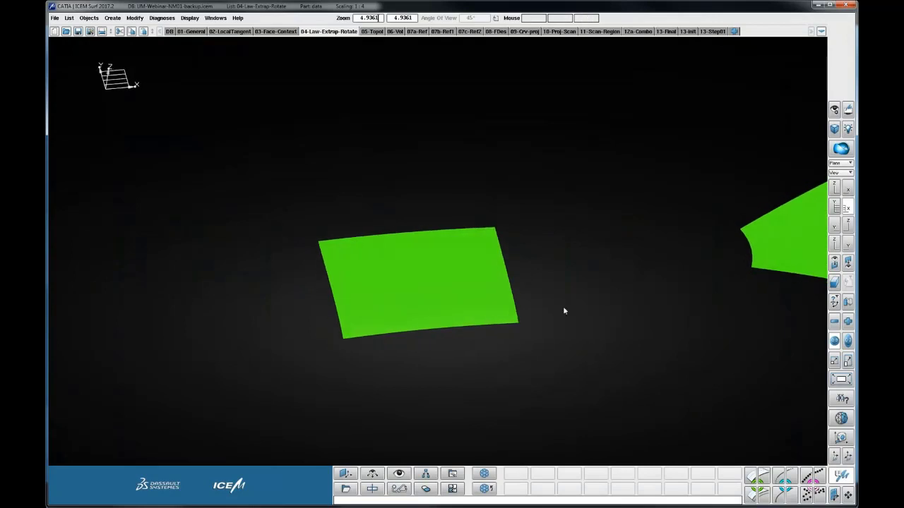
Step: Start Unified Modelling with the left surface as geometry and disable the projection base and reference
{"action": "left_click", "coordinate": [841, 476]}
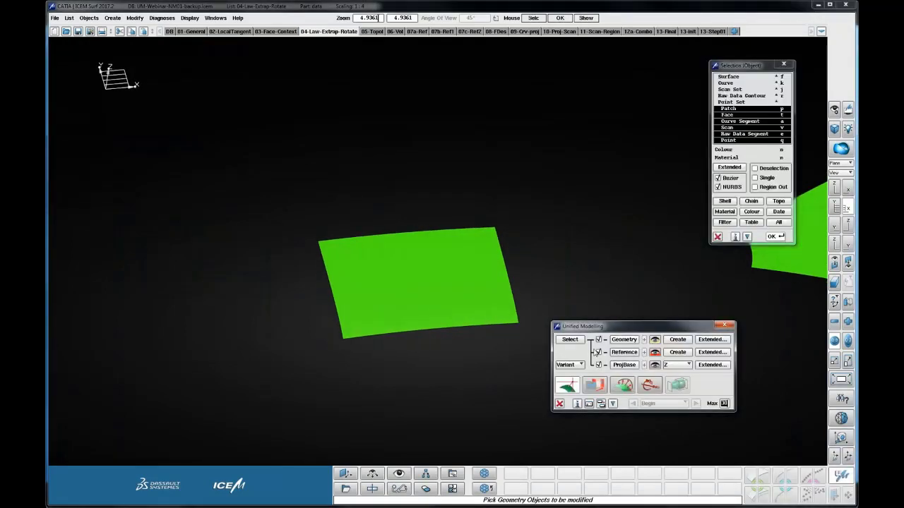
{"action": "left_click", "coordinate": [433, 278]}
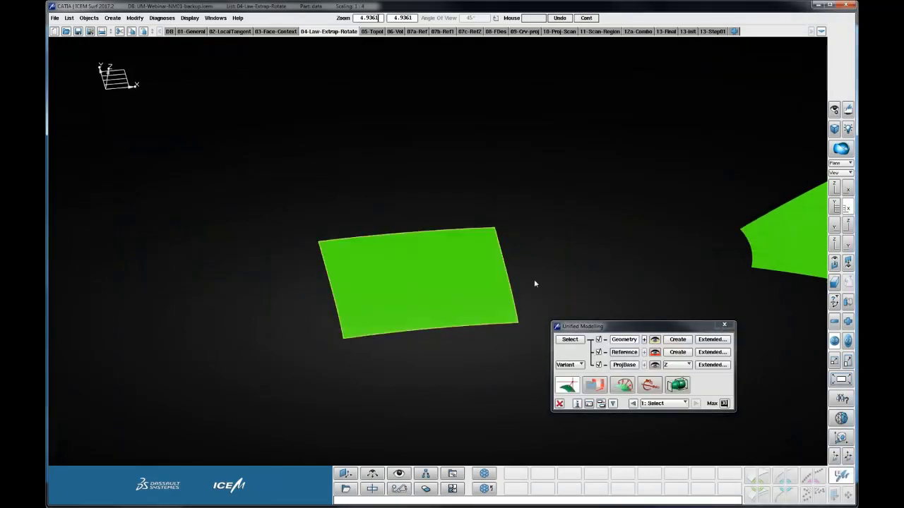
{"action": "left_click", "coordinate": [599, 365]}
{"action": "left_click", "coordinate": [599, 353]}
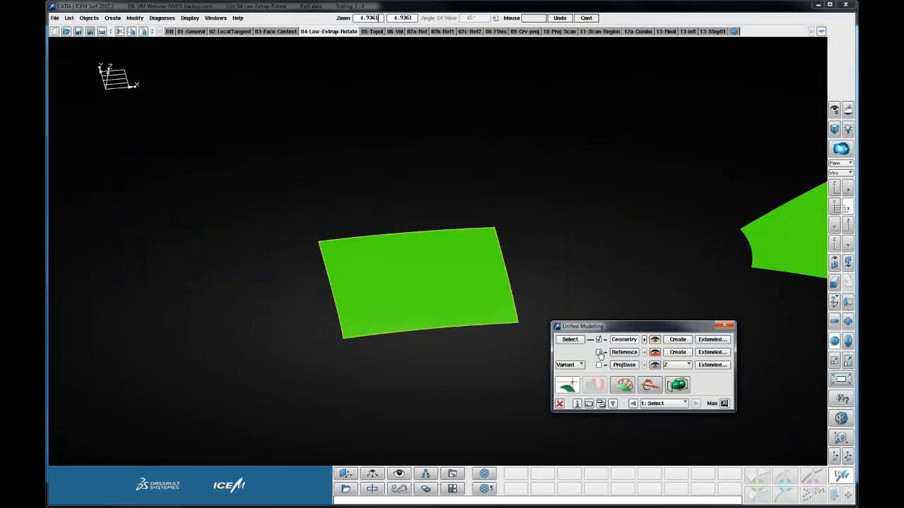
Step: Turn off shading for the geometry surface and display its control points
{"action": "middle_click_drag", "start_coordinate": [523, 276], "coordinate": [499, 242]}
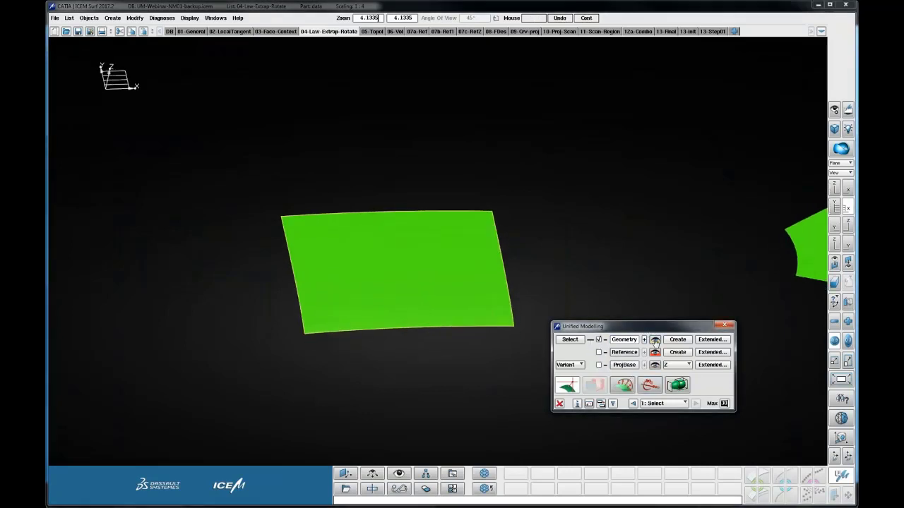
{"action": "left_click", "coordinate": [655, 340]}
{"action": "left_click", "coordinate": [786, 233]}
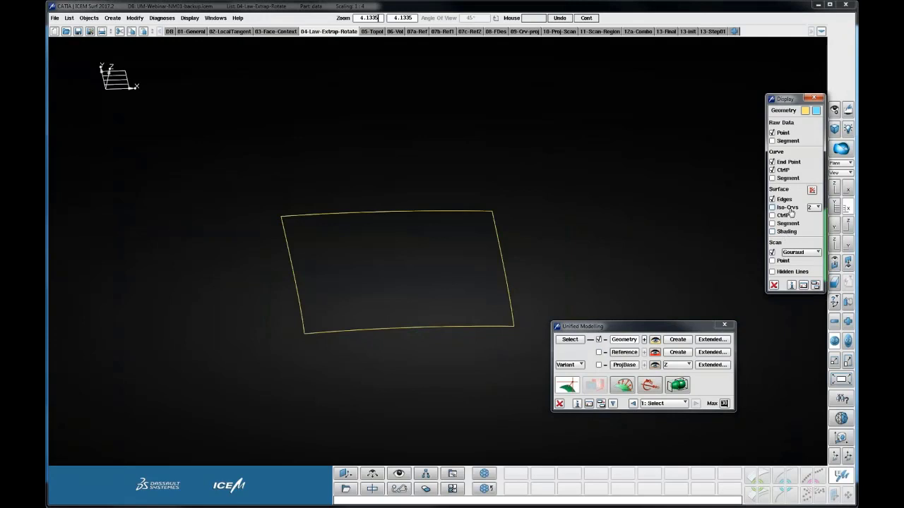
{"action": "left_click", "coordinate": [786, 215]}
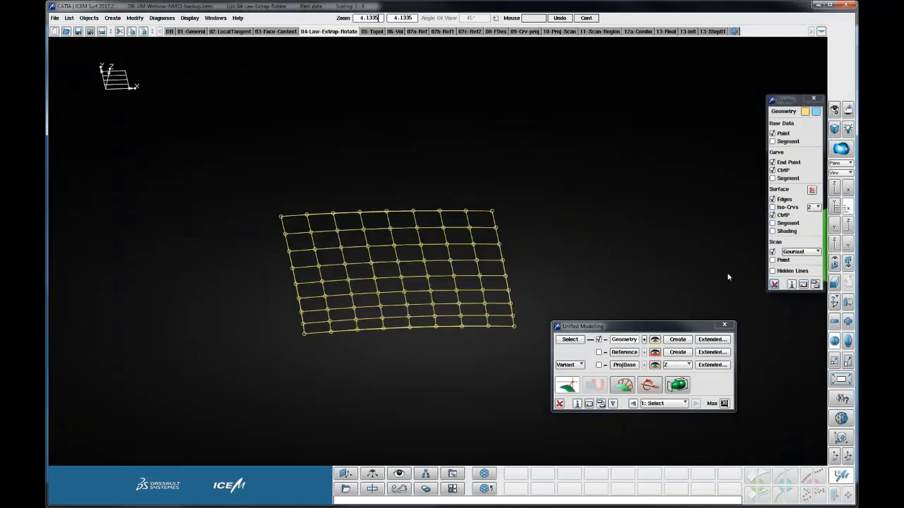
Step: Start express control point modification in Rotate mode and define the rotation axis at the surface's upper right corner
{"action": "left_click", "coordinate": [567, 385]}
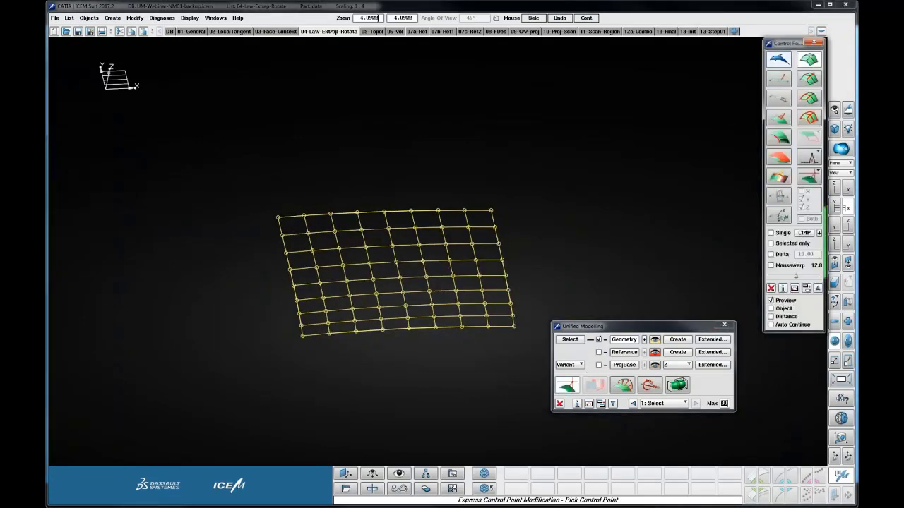
{"action": "left_click", "coordinate": [777, 177]}
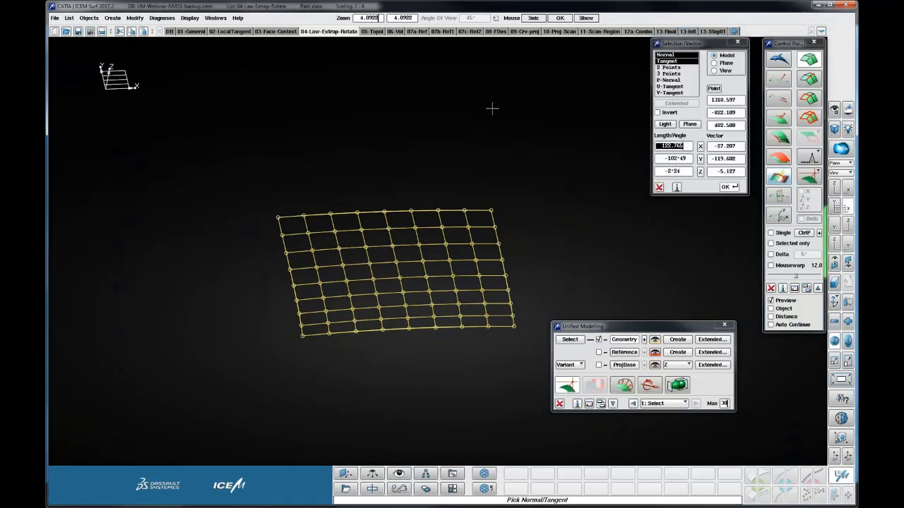
{"action": "left_click", "coordinate": [491, 210]}
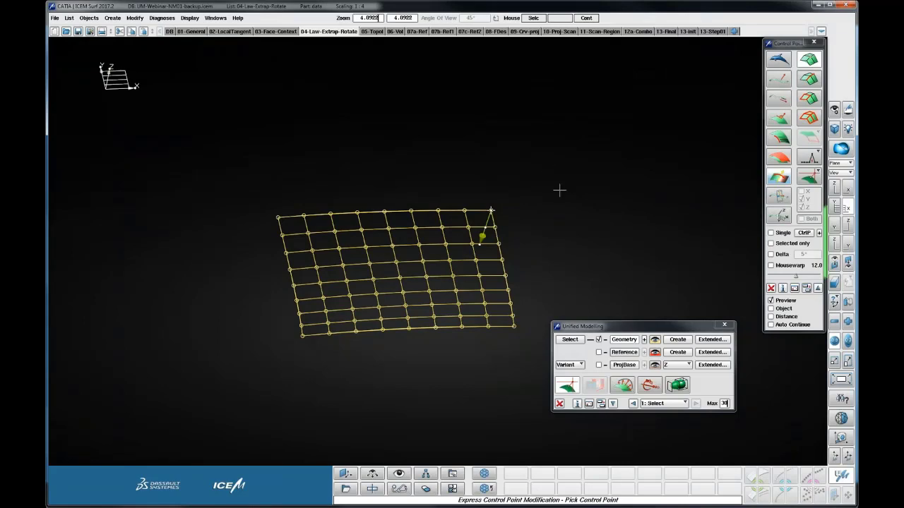
{"action": "left_click_drag", "start_coordinate": [559, 190], "coordinate": [522, 182], "text": "ctrl+shift"}
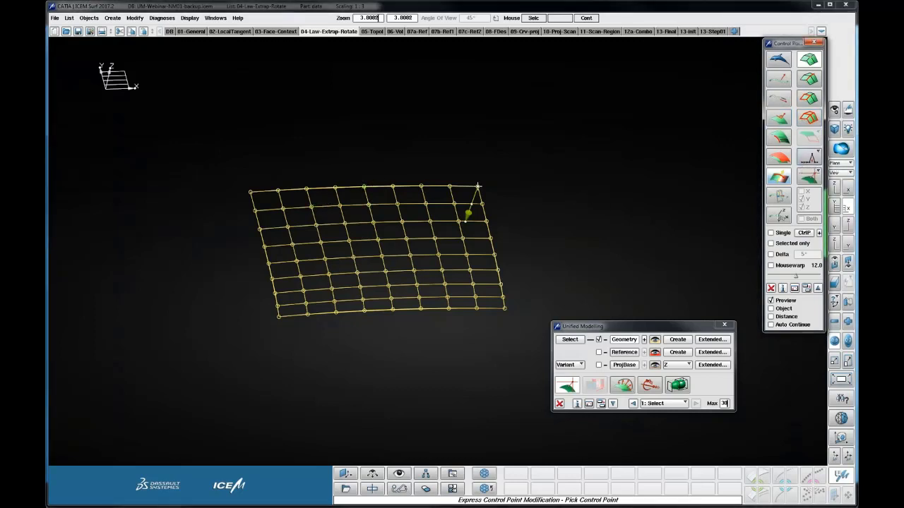
Step: Try to rotate a single control point in the middle of the surface's upper edge about the axis
{"action": "left_click", "coordinate": [368, 186]}
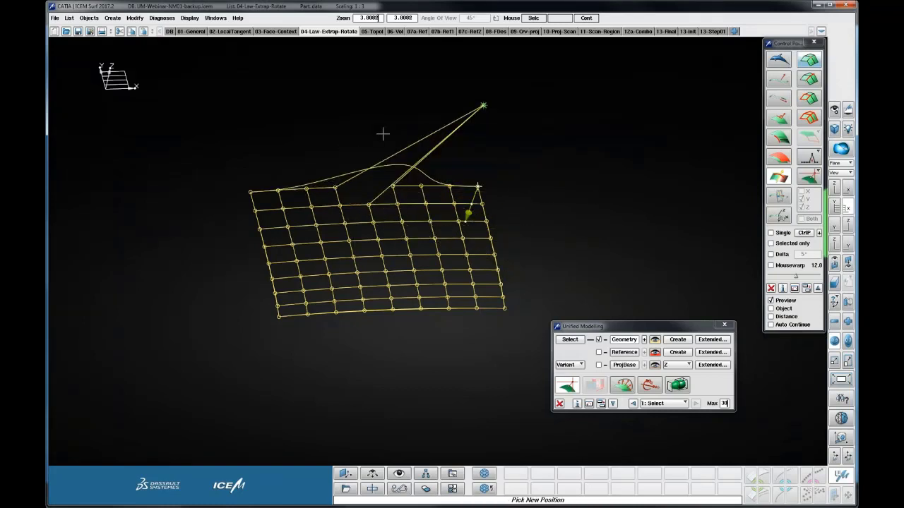
{"action": "left_click", "coordinate": [345, 176]}
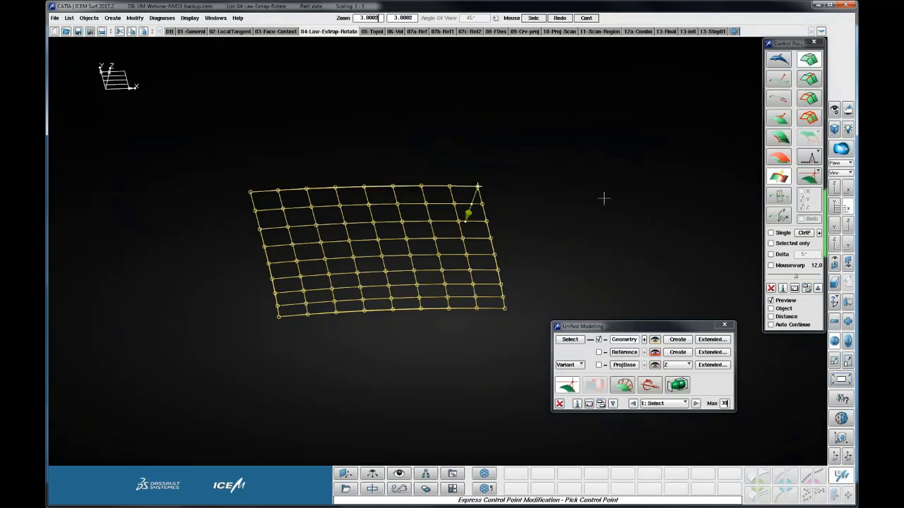
Step: Switch to control point row modification, try rotating the upper edge row about the axis, and undo that rotation
{"action": "left_click", "coordinate": [808, 78]}
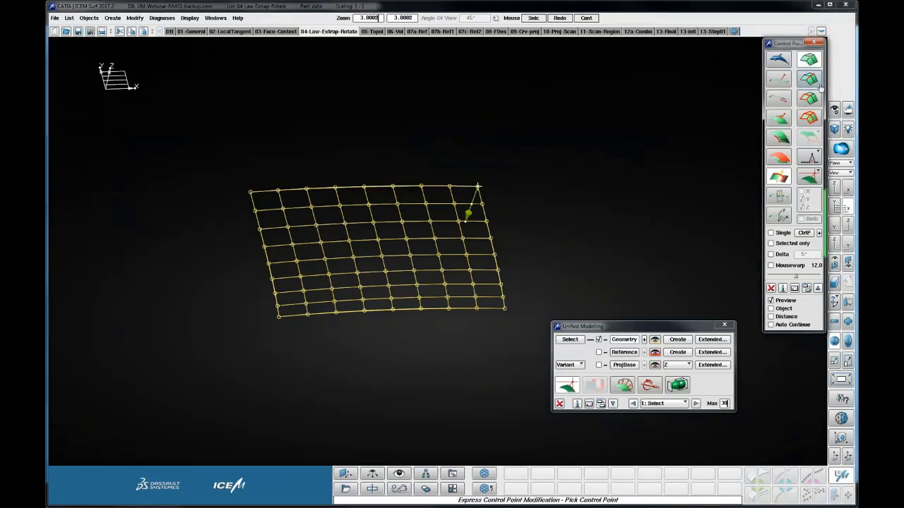
{"action": "left_click", "coordinate": [252, 189]}
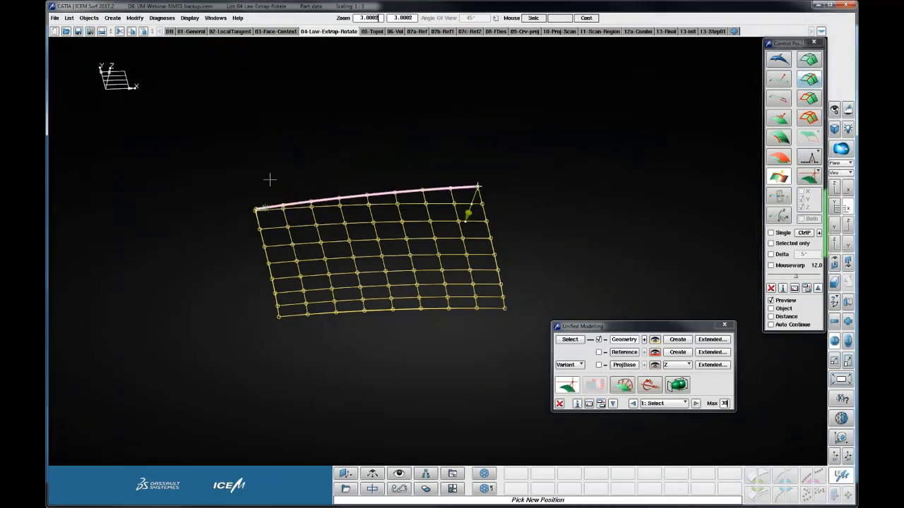
{"action": "left_click", "coordinate": [261, 176]}
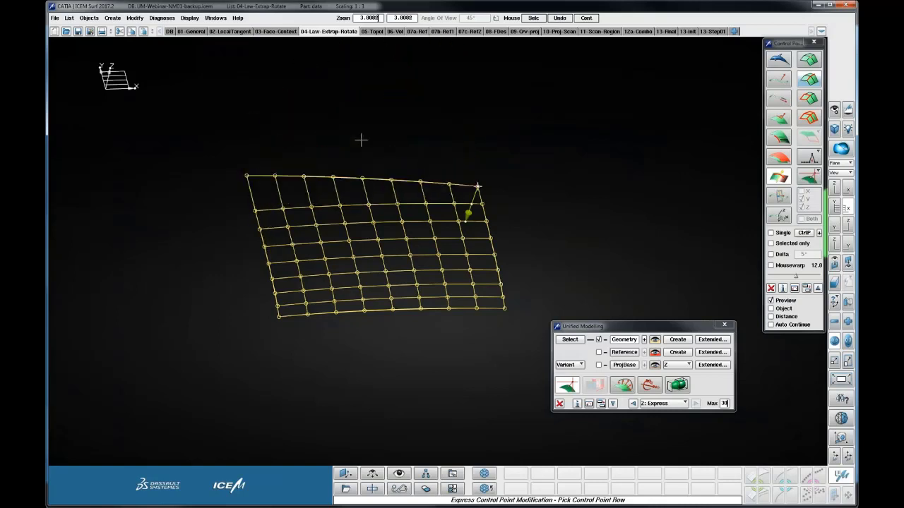
{"action": "middle_click", "coordinate": [375, 128]}
Step: Choose a law that spreads changes to neighbouring rows, and rotate the upper and lower edge control point rows about the axis
{"action": "left_click", "coordinate": [812, 157]}
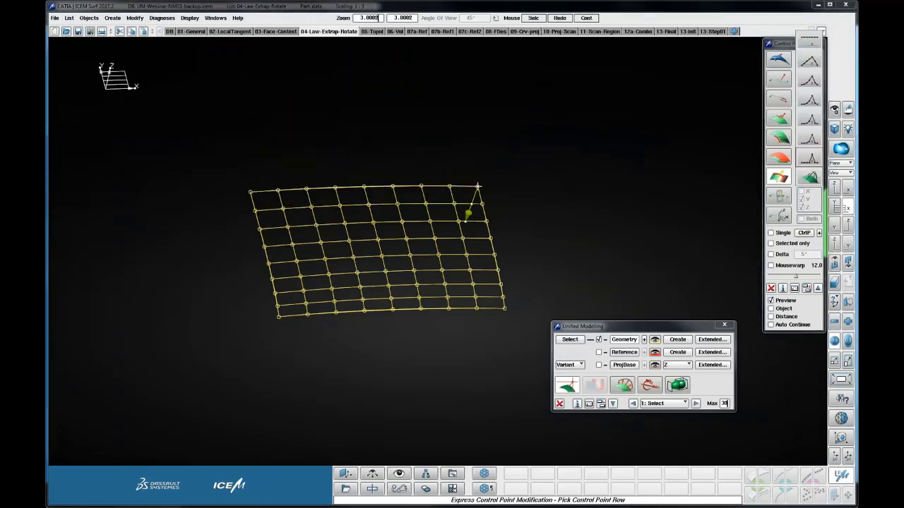
{"action": "left_click", "coordinate": [812, 141]}
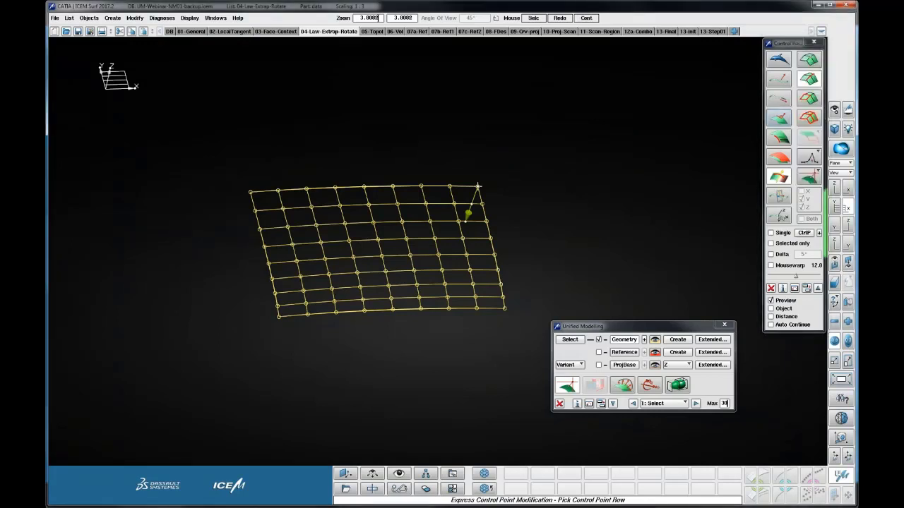
{"action": "left_click", "coordinate": [255, 191]}
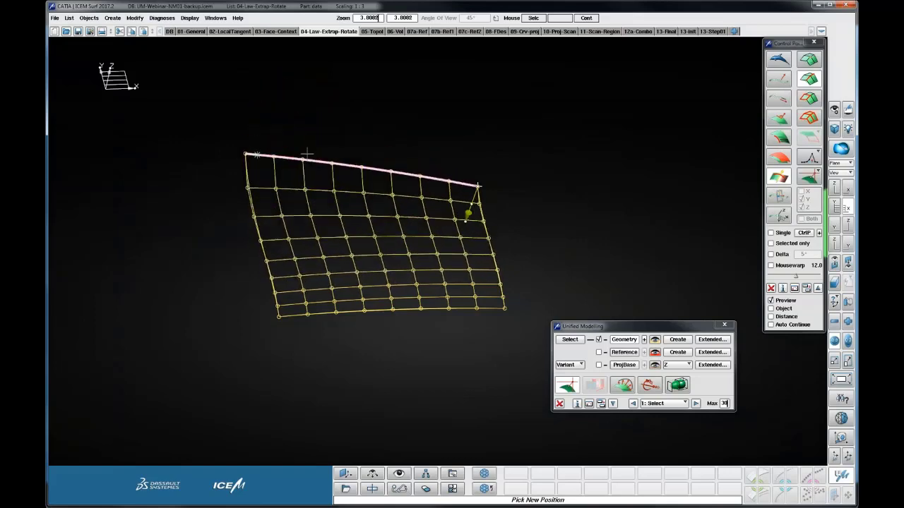
{"action": "left_click", "coordinate": [308, 145]}
{"action": "left_click", "coordinate": [295, 322]}
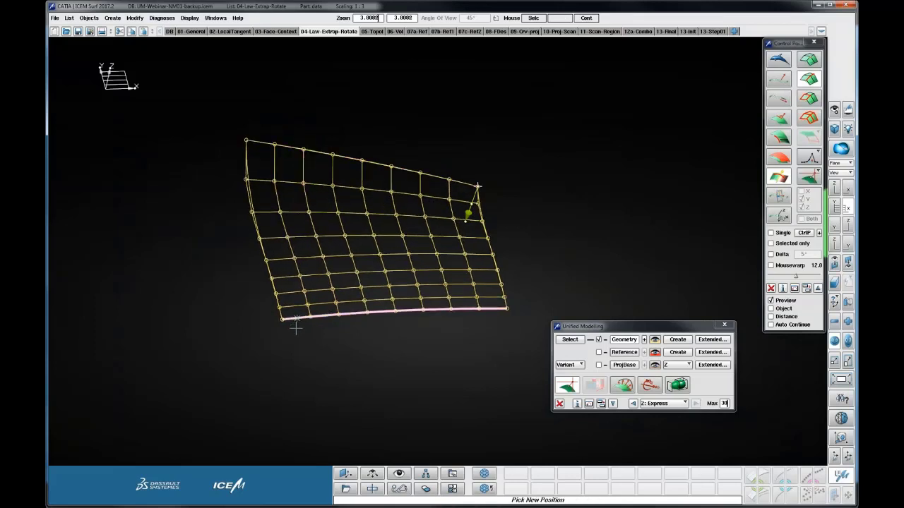
{"action": "left_click", "coordinate": [319, 355]}
Step: Try to rotate an inner control point row of the surface about the axis, and undo it
{"action": "left_click", "coordinate": [316, 280]}
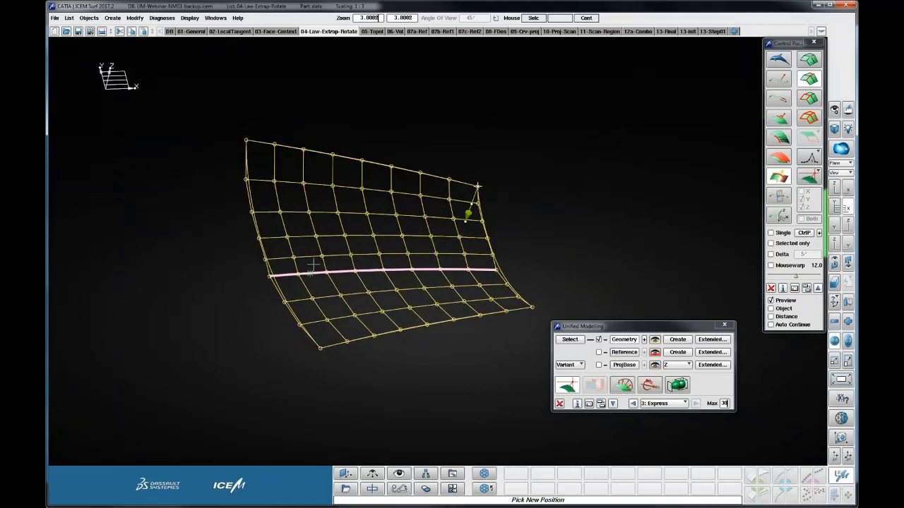
{"action": "left_click", "coordinate": [319, 283]}
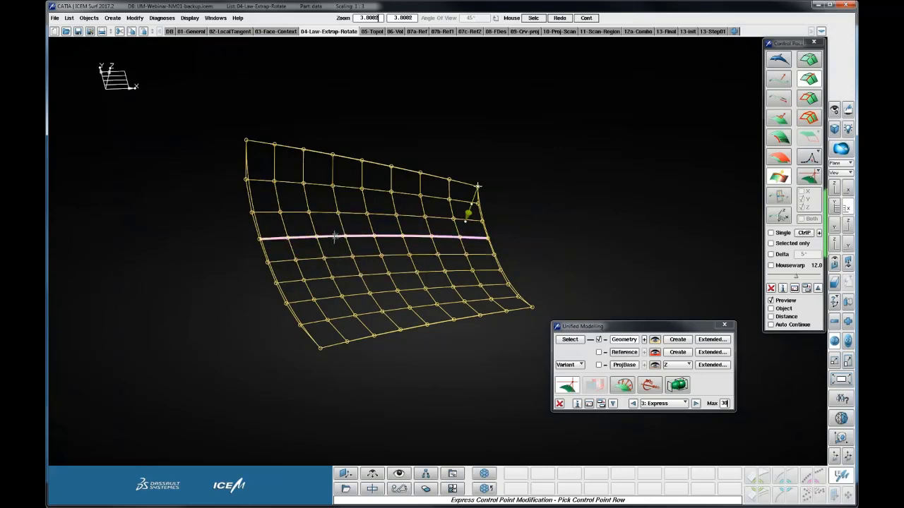
{"action": "mouse_move", "coordinate": [330, 237]}
{"action": "left_mouse_down"}
{"action": "mouse_move", "coordinate": [336, 246]}
{"action": "mouse_move", "coordinate": [328, 236]}
{"action": "left_mouse_up"}
{"action": "left_click_drag", "start_coordinate": [413, 255], "coordinate": [584, 200], "text": "ctrl"}
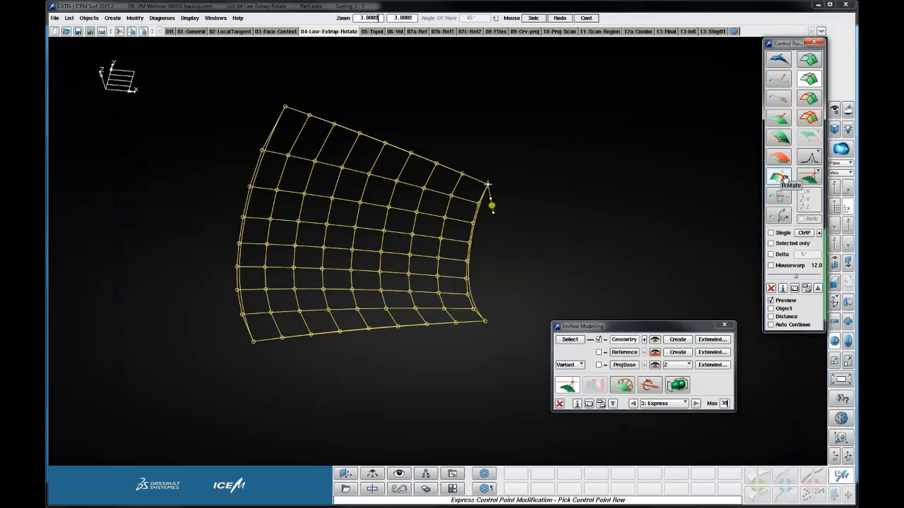
{"action": "left_click", "coordinate": [784, 178]}
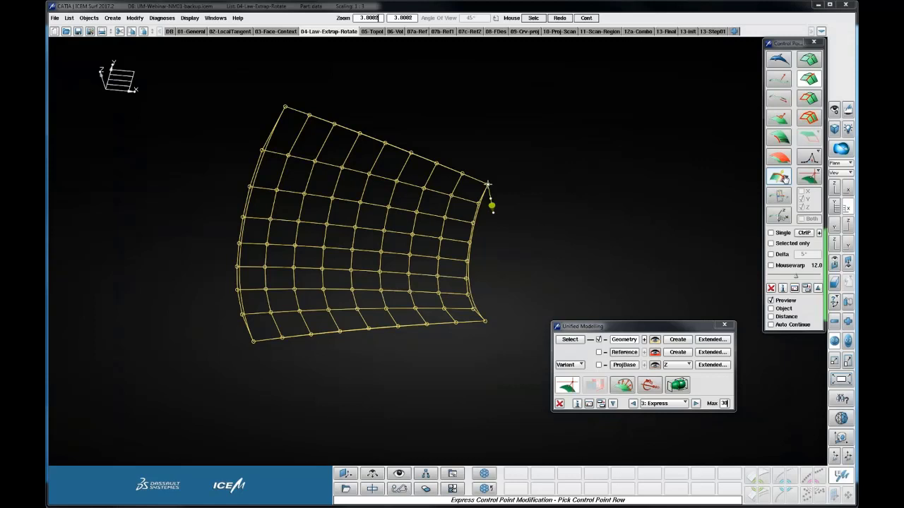
{"action": "left_click", "coordinate": [780, 178]}
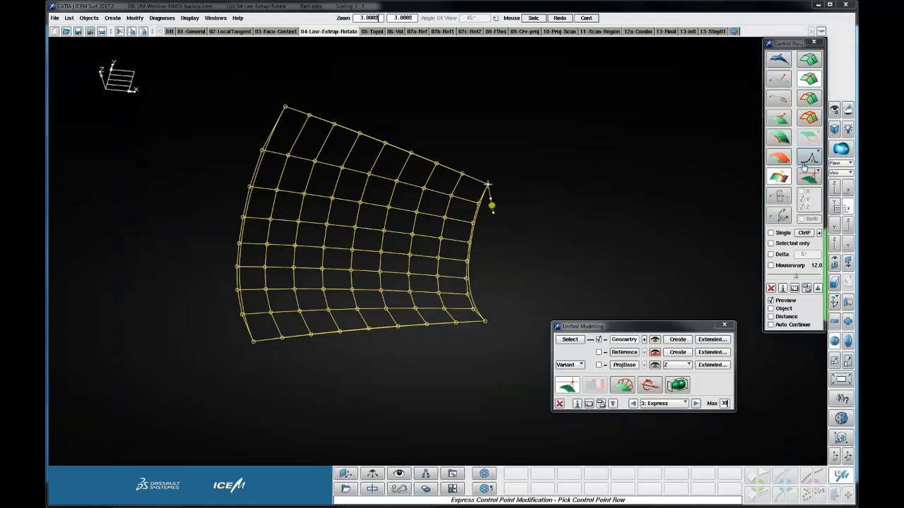